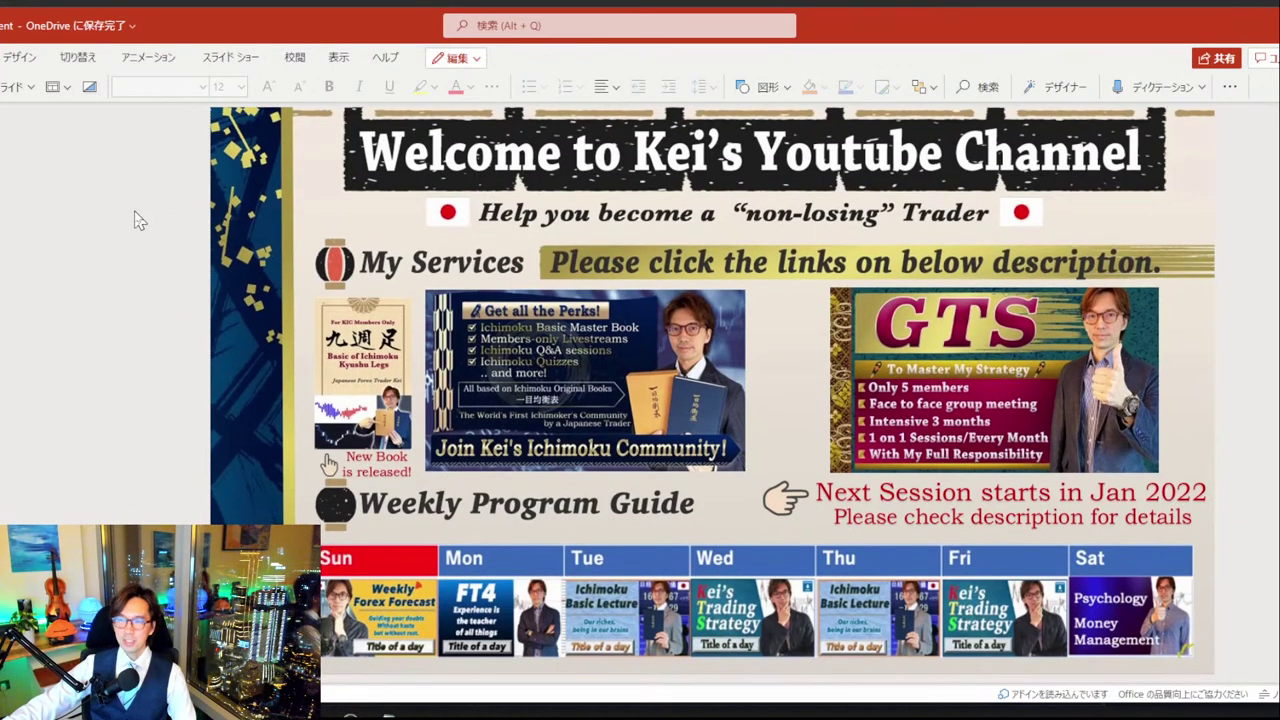
# Scroll to the Disclaimer slide and highlight the phrase 'at your own risks'.
pyautogui.scroll(-2, 139, 221)
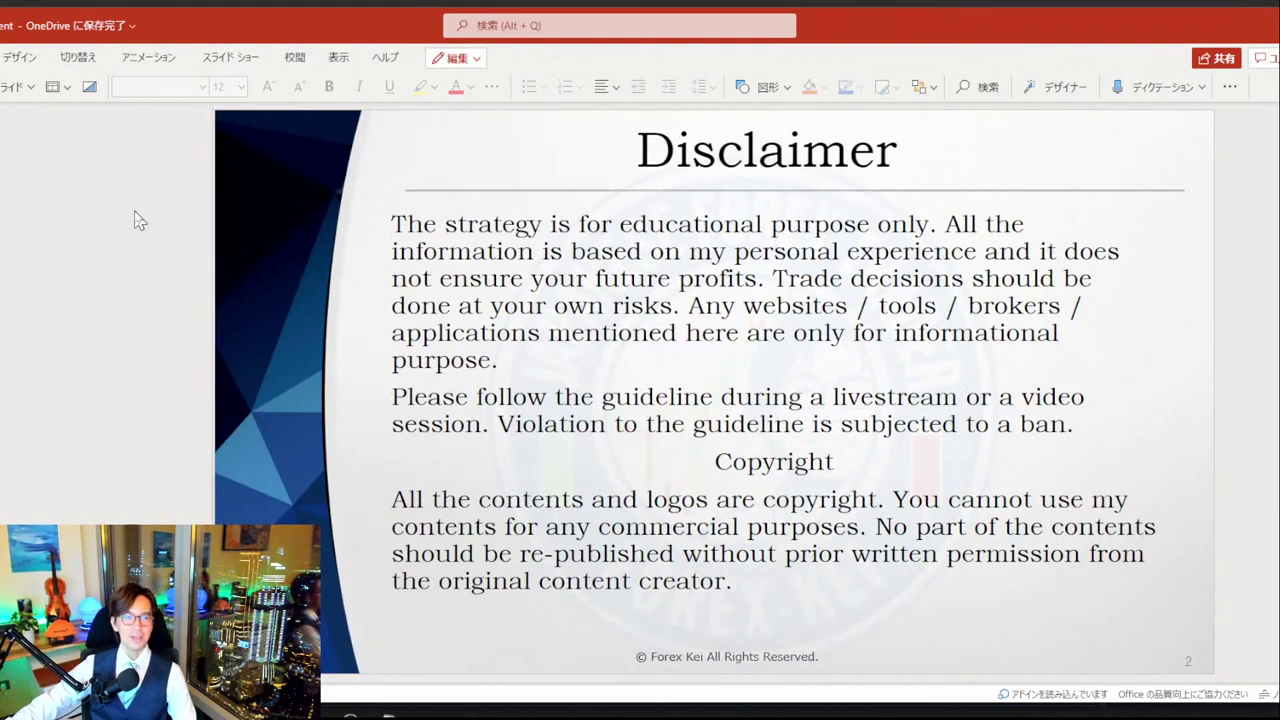
pyautogui.click(568, 285)
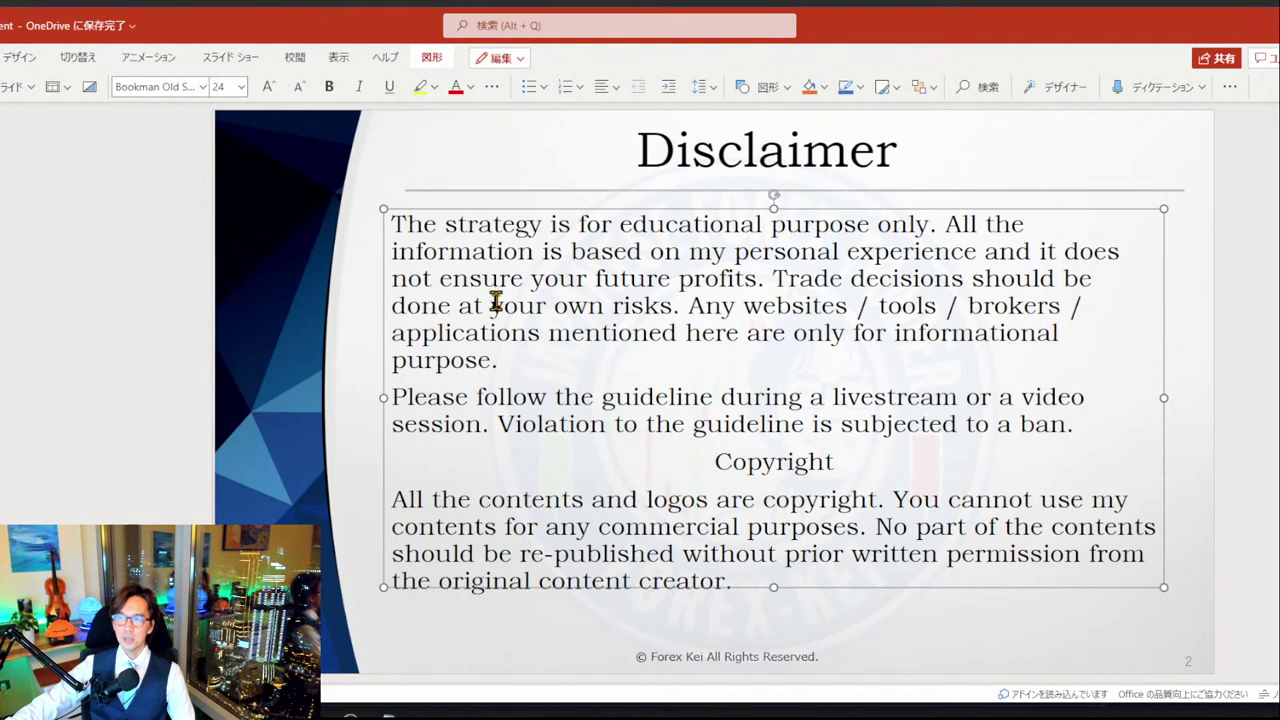
pyautogui.moveTo(451, 305); pyautogui.dragTo(686, 305)
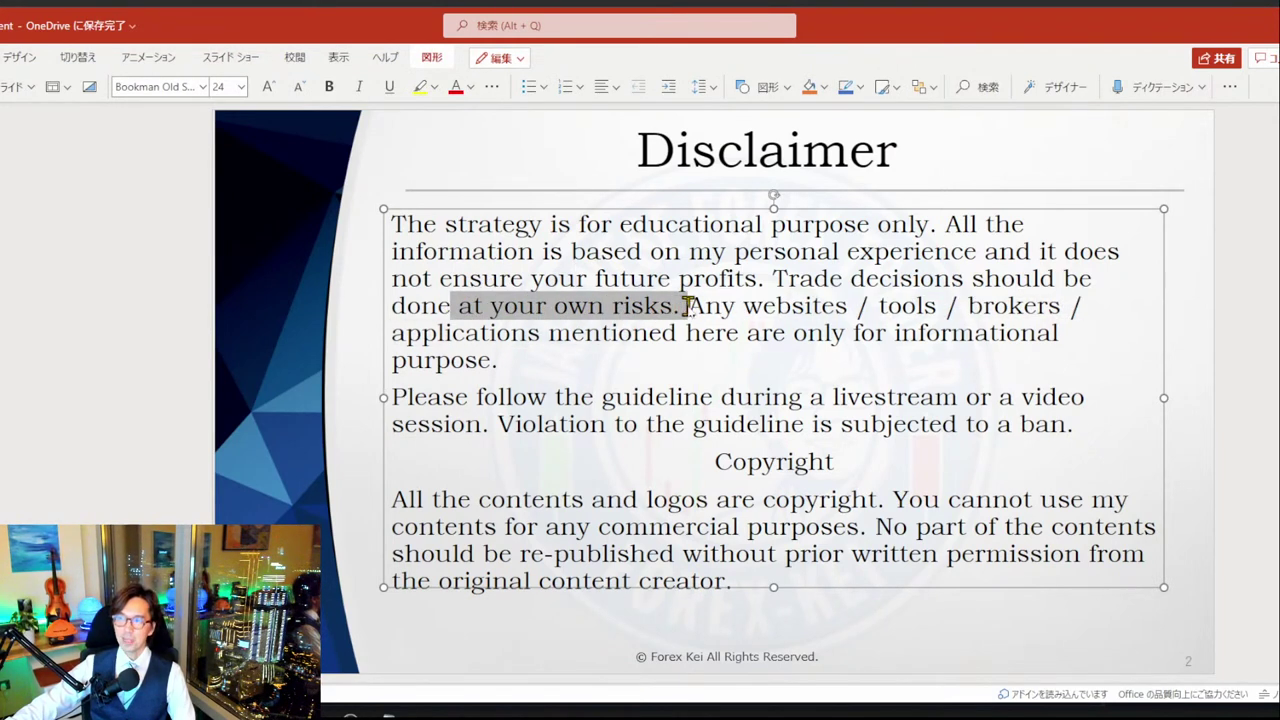
# Highlight the sentence about following the guideline, then deselect the disclaimer text box.
pyautogui.click(630, 397)
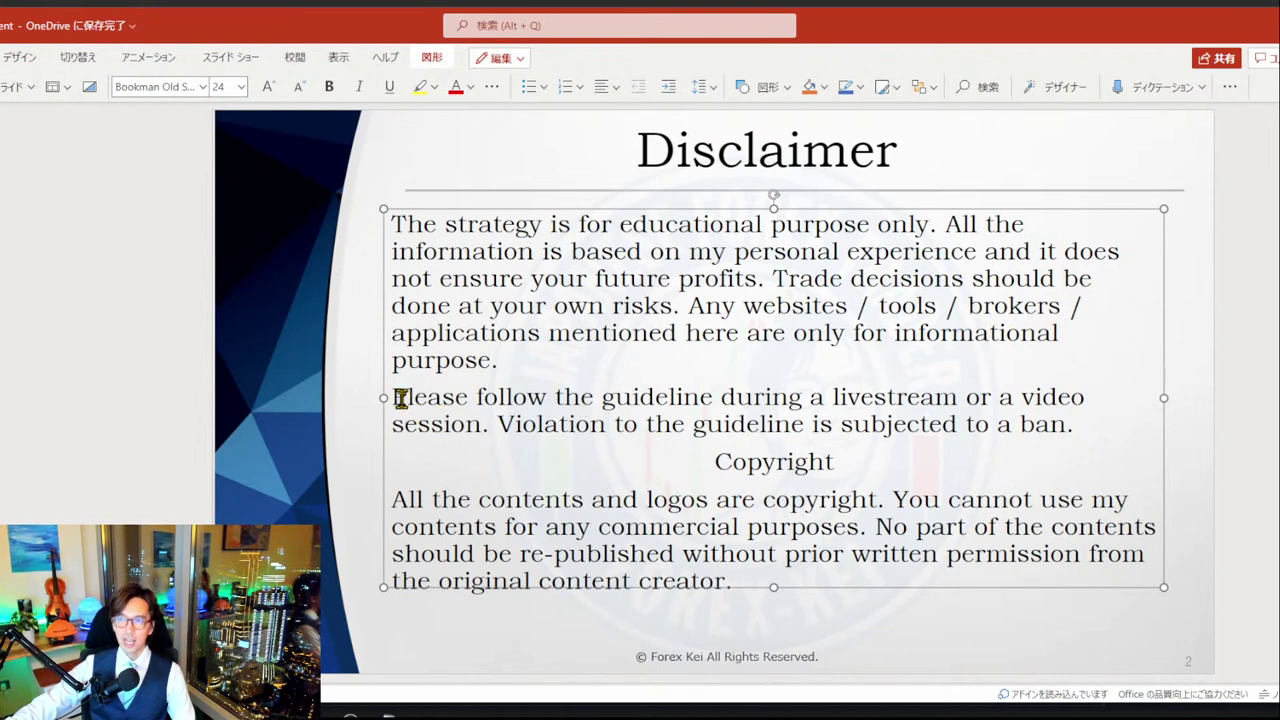
pyautogui.moveTo(393, 398); pyautogui.dragTo(502, 422)
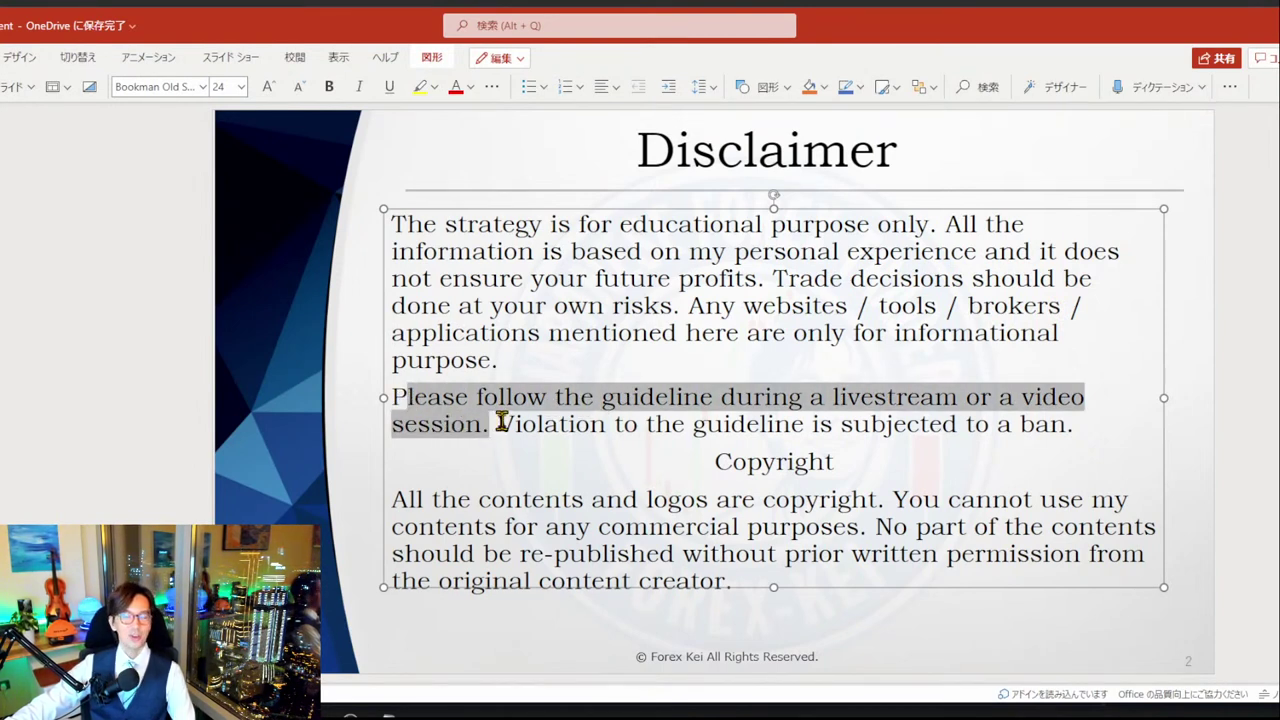
pyautogui.click(502, 422)
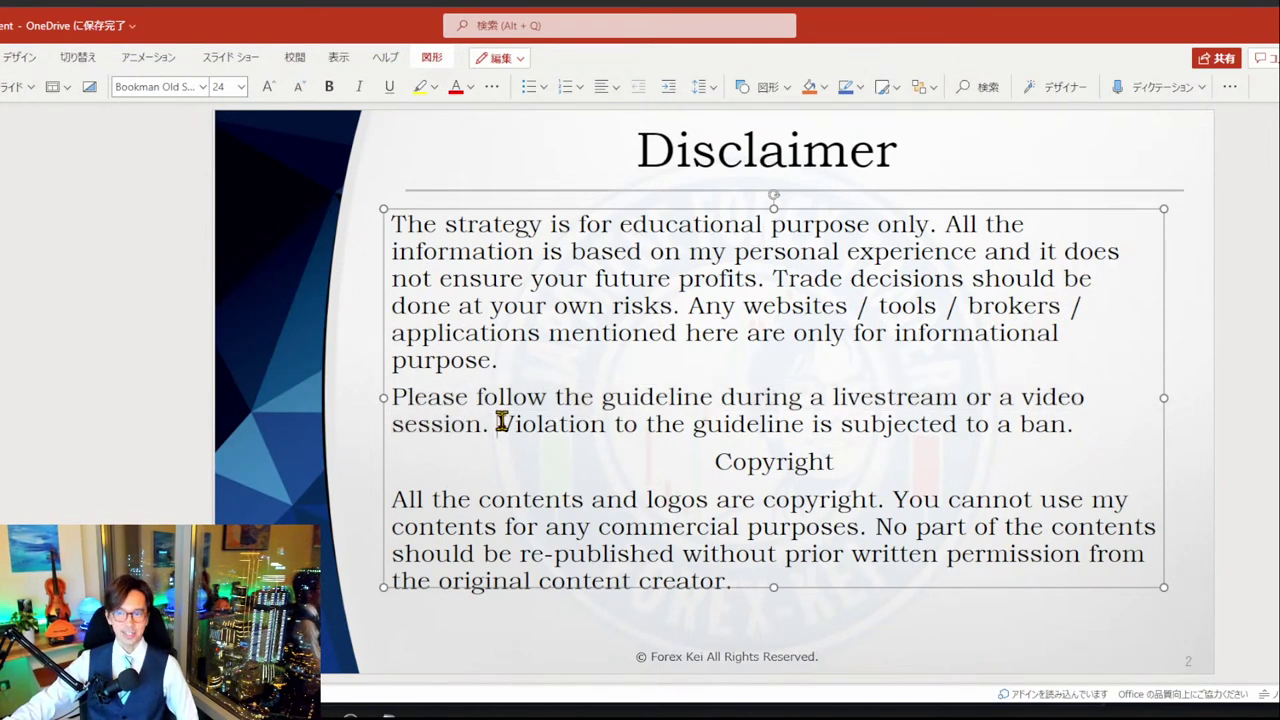
pyautogui.click(135, 489)
# Scroll the KIC membership page and open the 'How to join Kei's Ichimoku Community' post.
pyautogui.scroll(1, 135, 489)
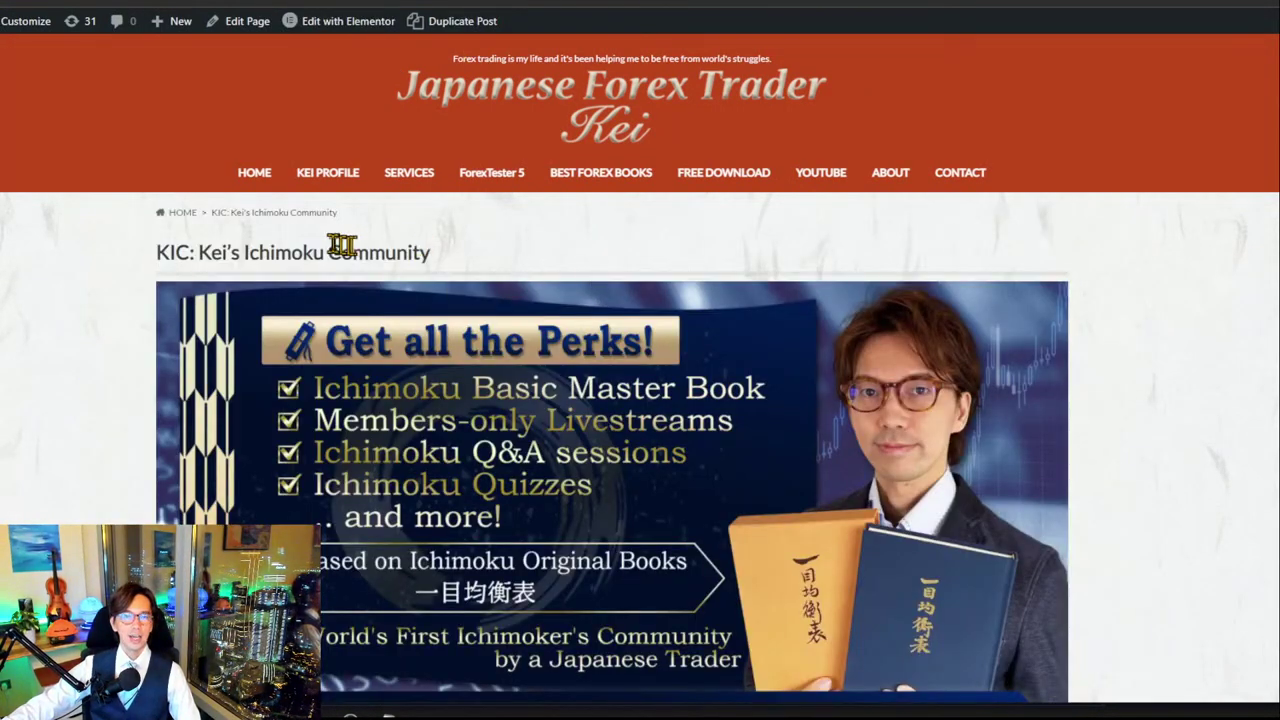
pyautogui.scroll(-2, 332, 241)
pyautogui.scroll(-6, 330, 240)
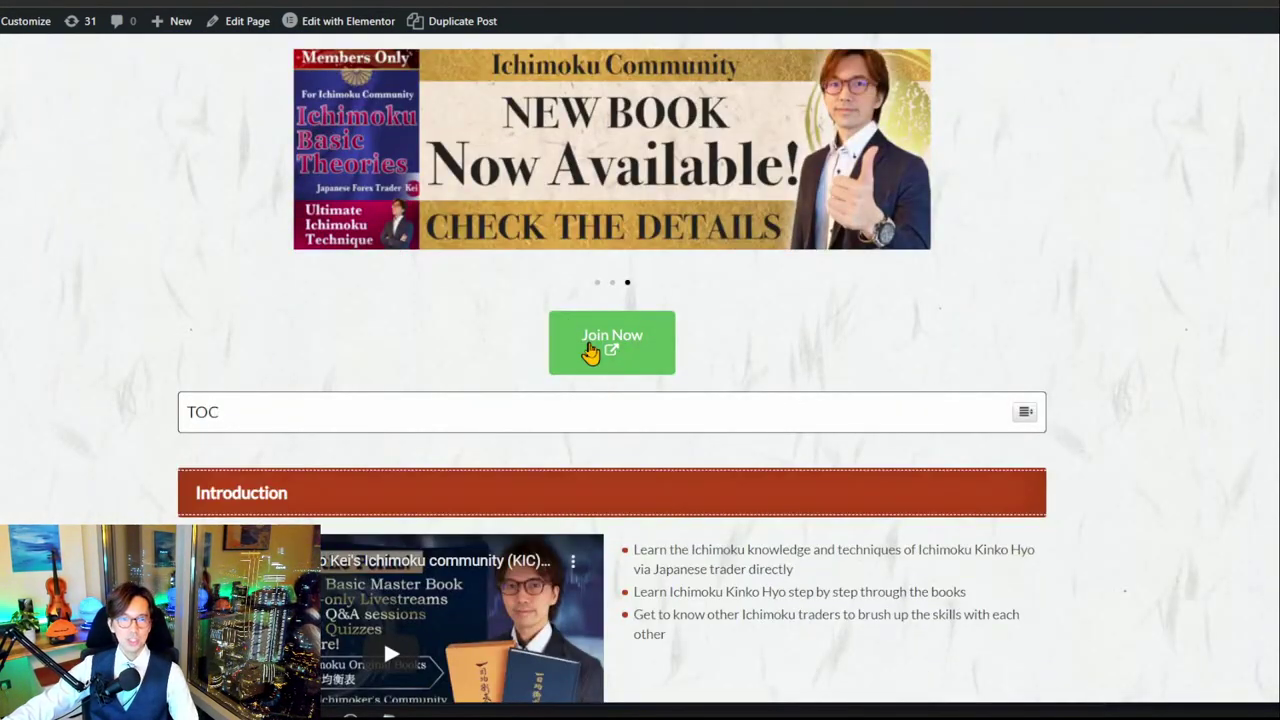
pyautogui.click(590, 350)
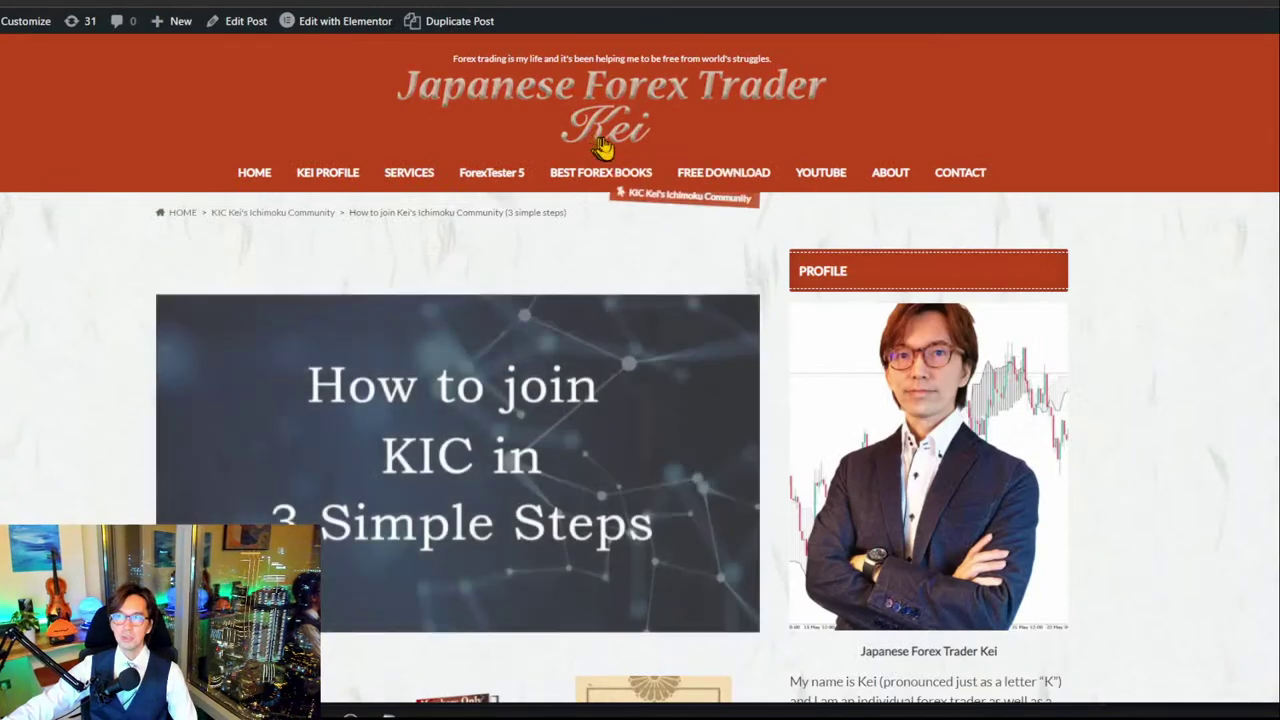
# Scroll through the Step 1–3 join instructions and back toward the top.
pyautogui.scroll(-2, 110, 281)
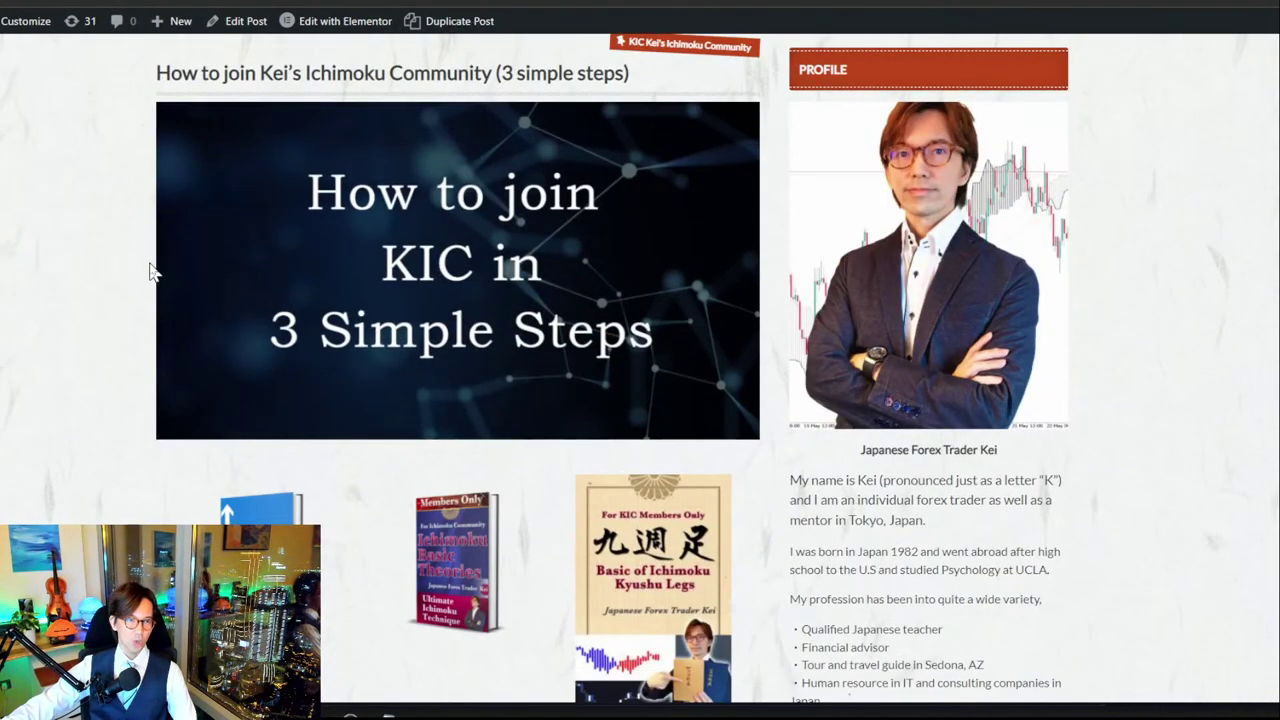
pyautogui.scroll(-10, 151, 270)
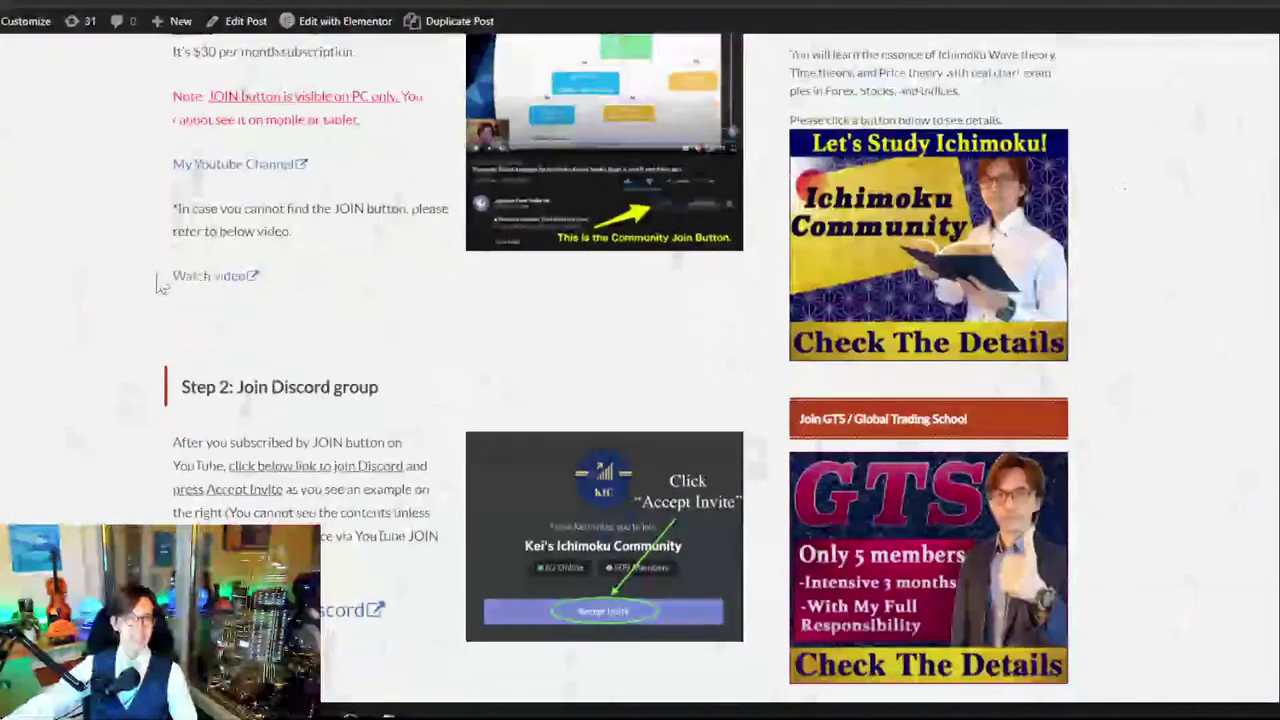
pyautogui.scroll(-2, 158, 285)
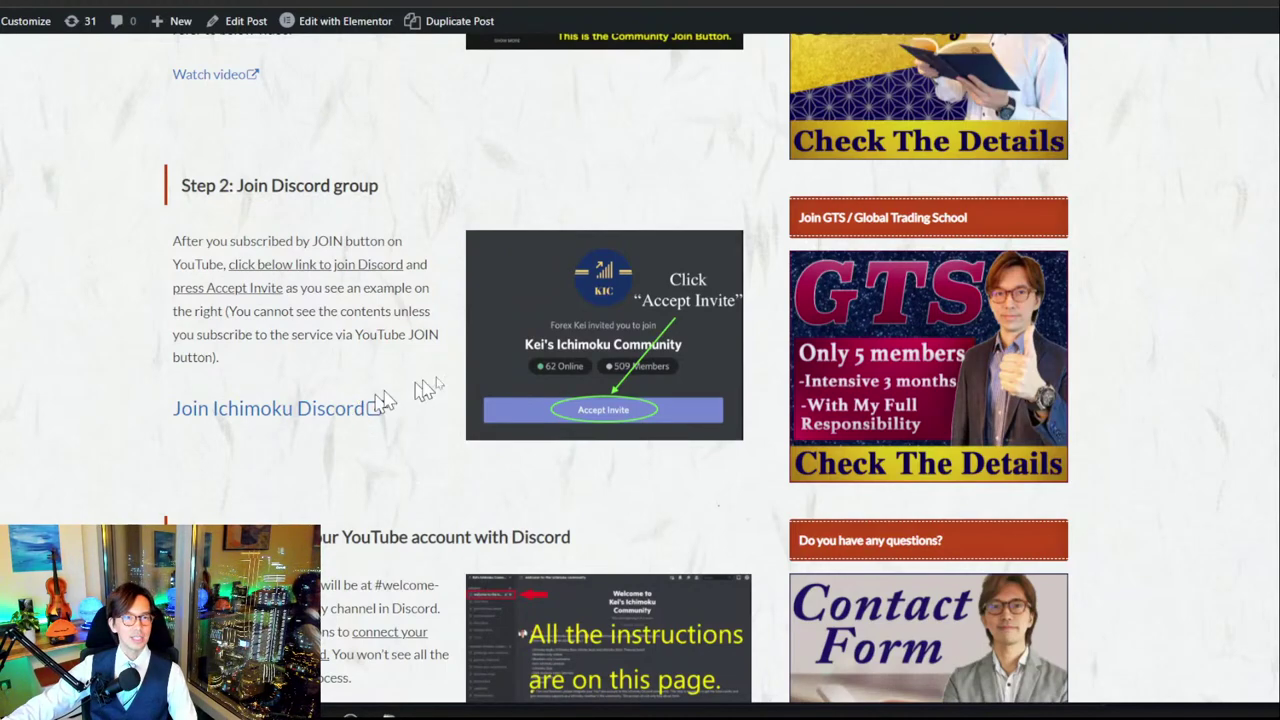
pyautogui.scroll(-4, 360, 320)
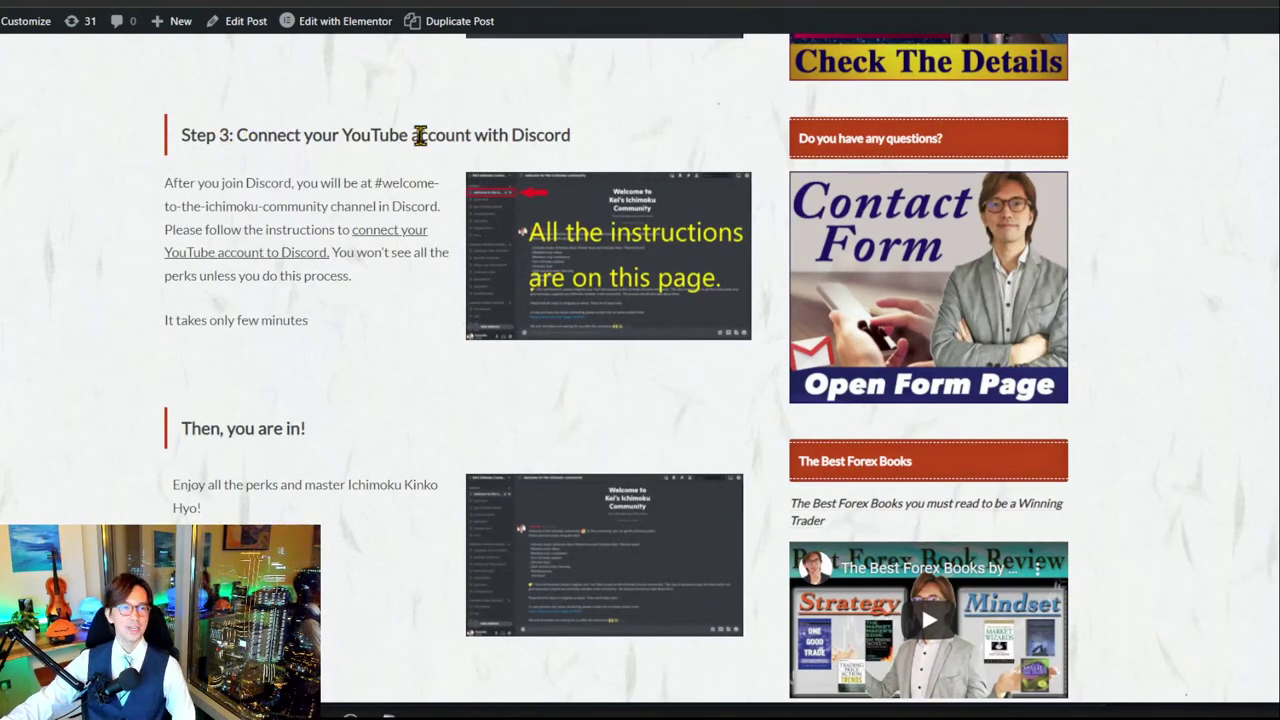
pyautogui.scroll(-2, 330, 333)
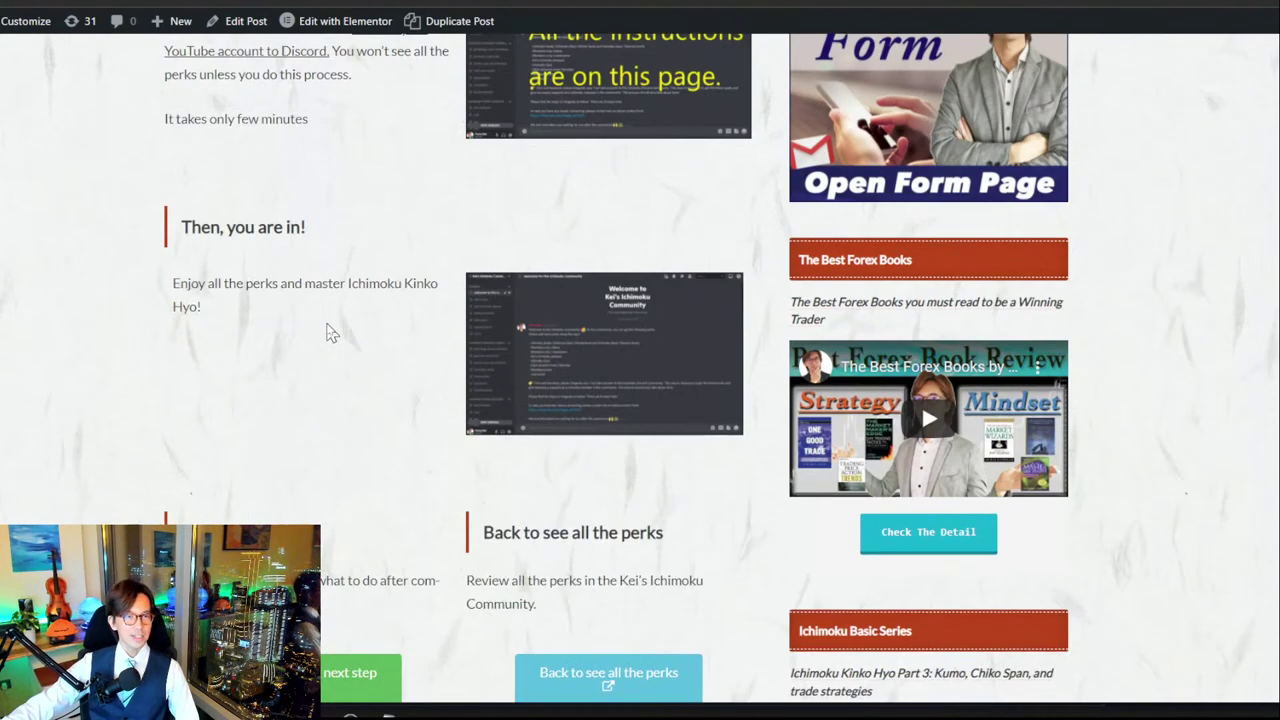
pyautogui.scroll(8, 400, 335)
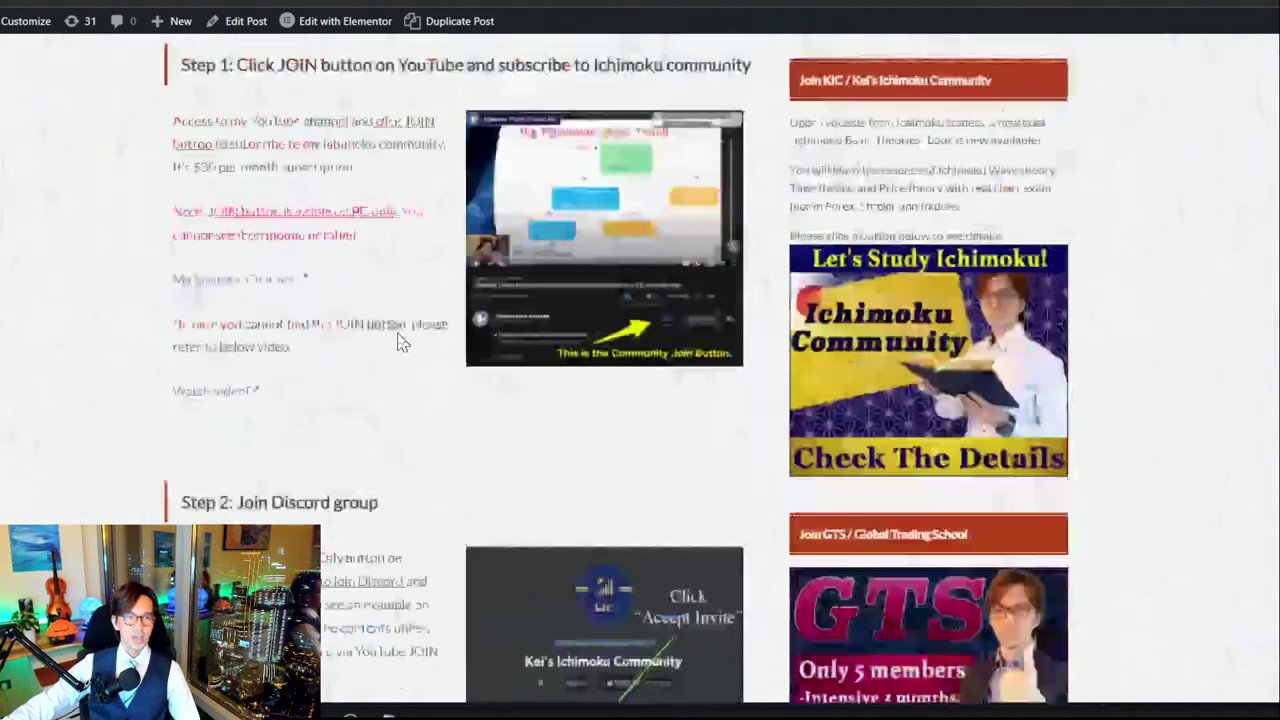
pyautogui.scroll(7, 398, 342)
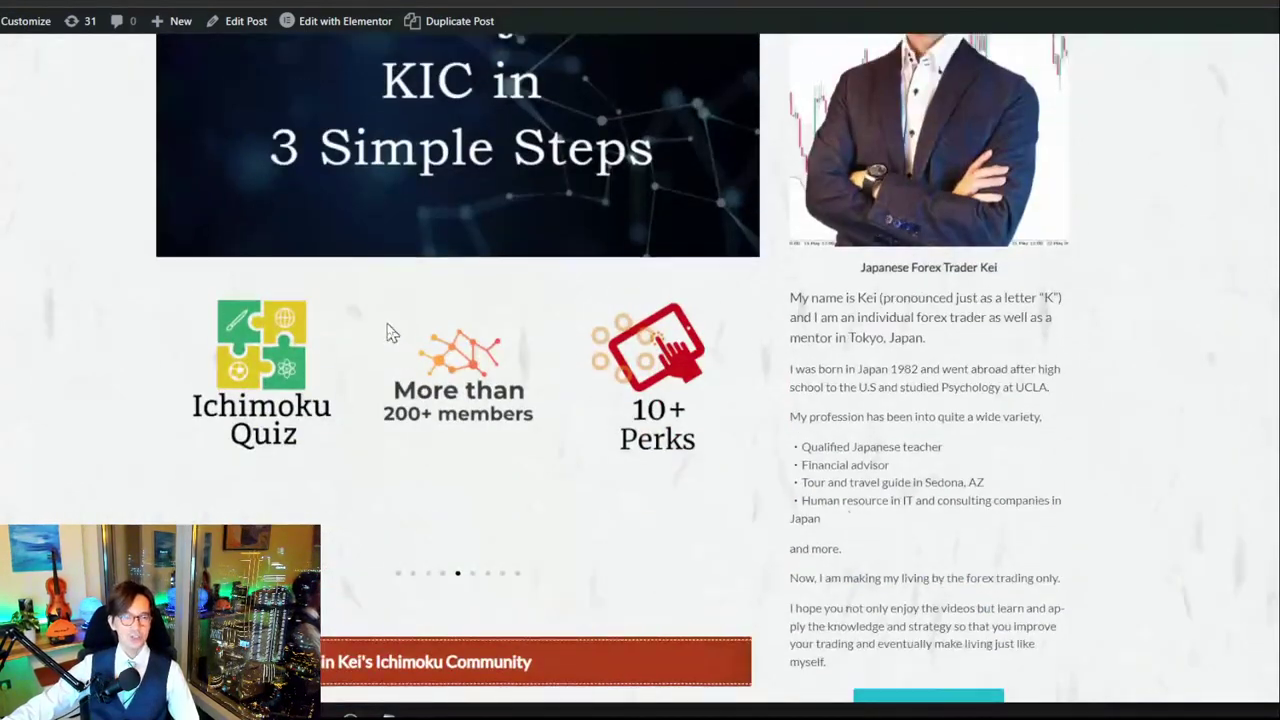
pyautogui.scroll(2, 390, 333)
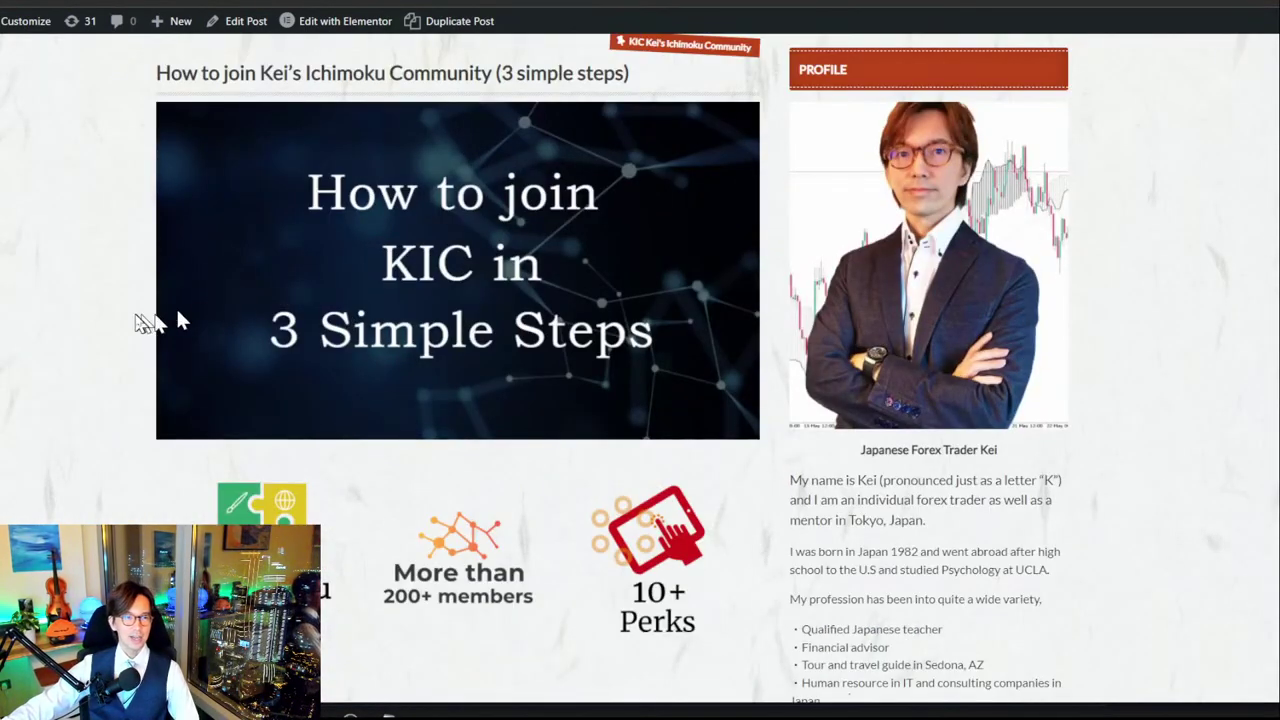
pyautogui.scroll(2, 115, 315)
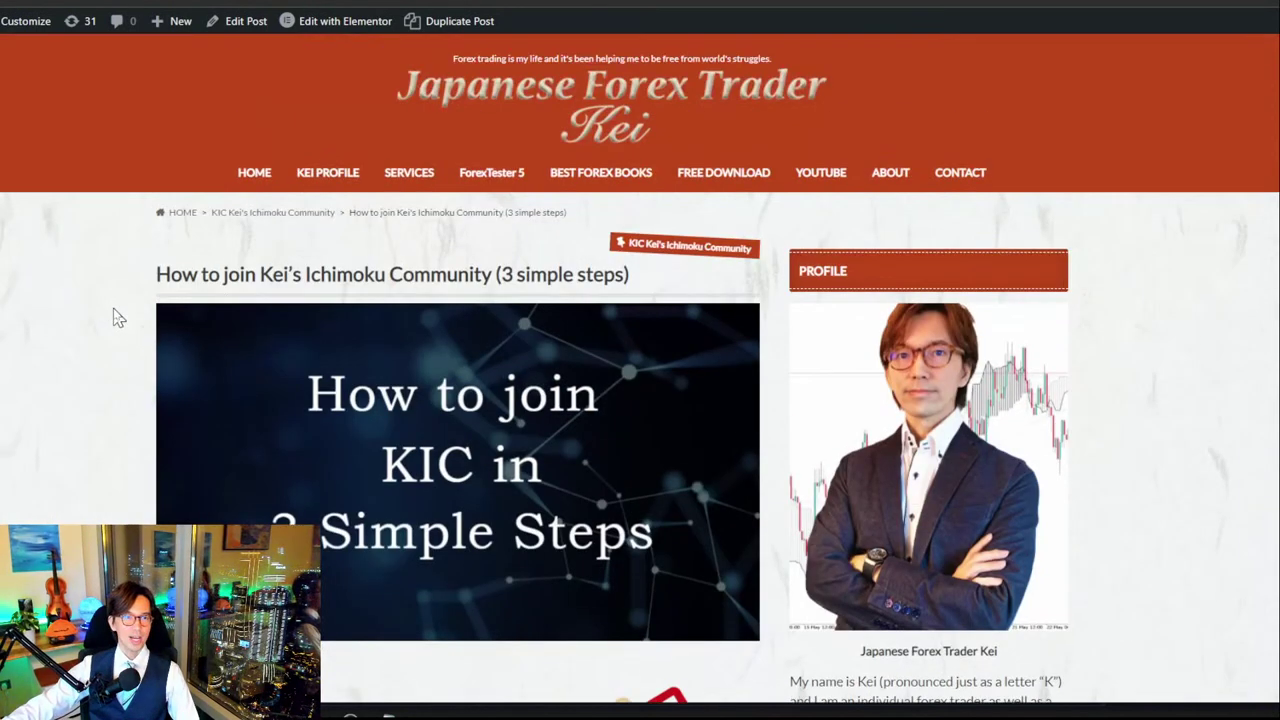
pyautogui.scroll(-2, 122, 325)
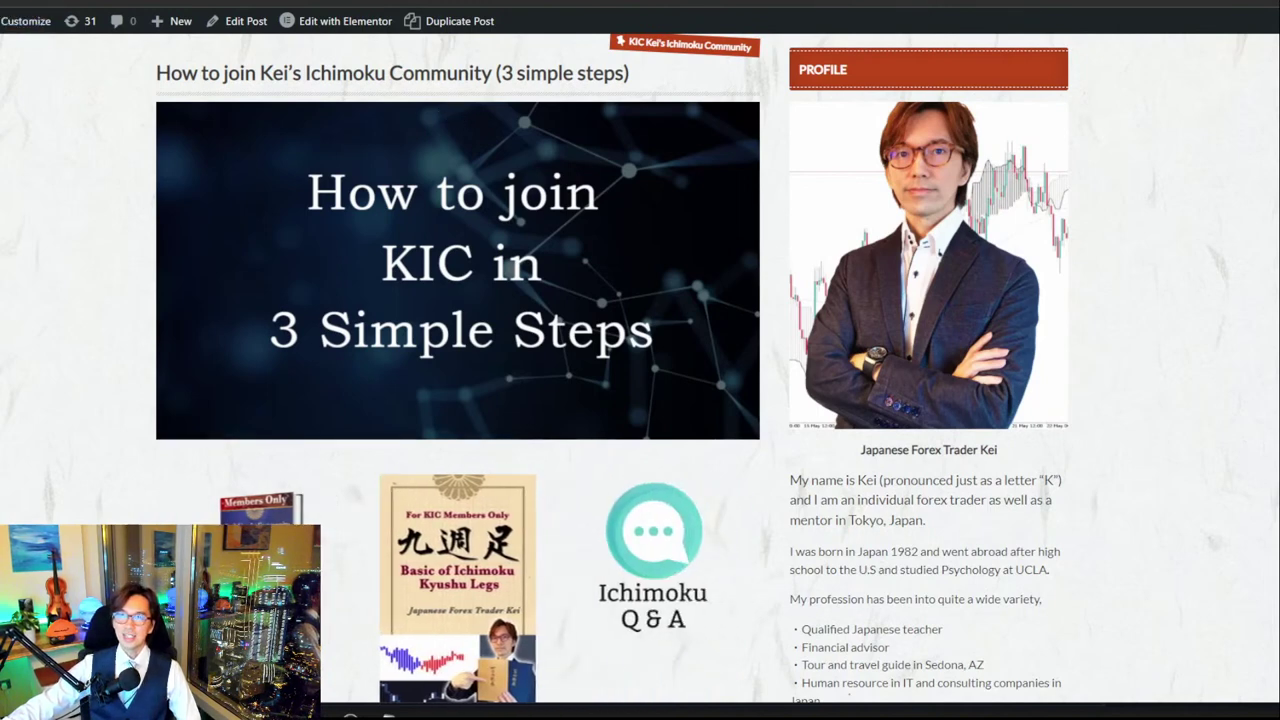
# Return to the 'Welcome to Kei's Youtube Channel' slide with its services and weekly program guide.
pyautogui.hotkey('ctrl', 'Tab')
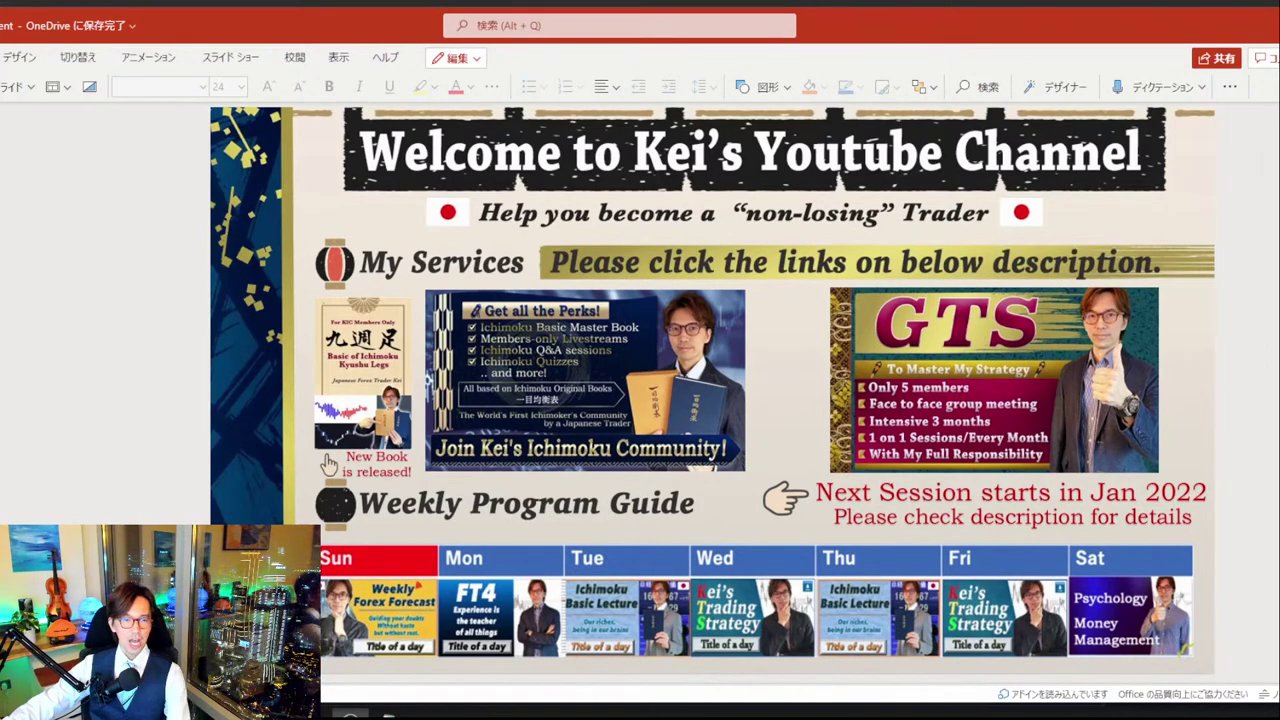
# Switch to the TradingView weekly EURUSD chart with the Ichimoku indicator.
pyautogui.hotkey('alt', 'Tab')
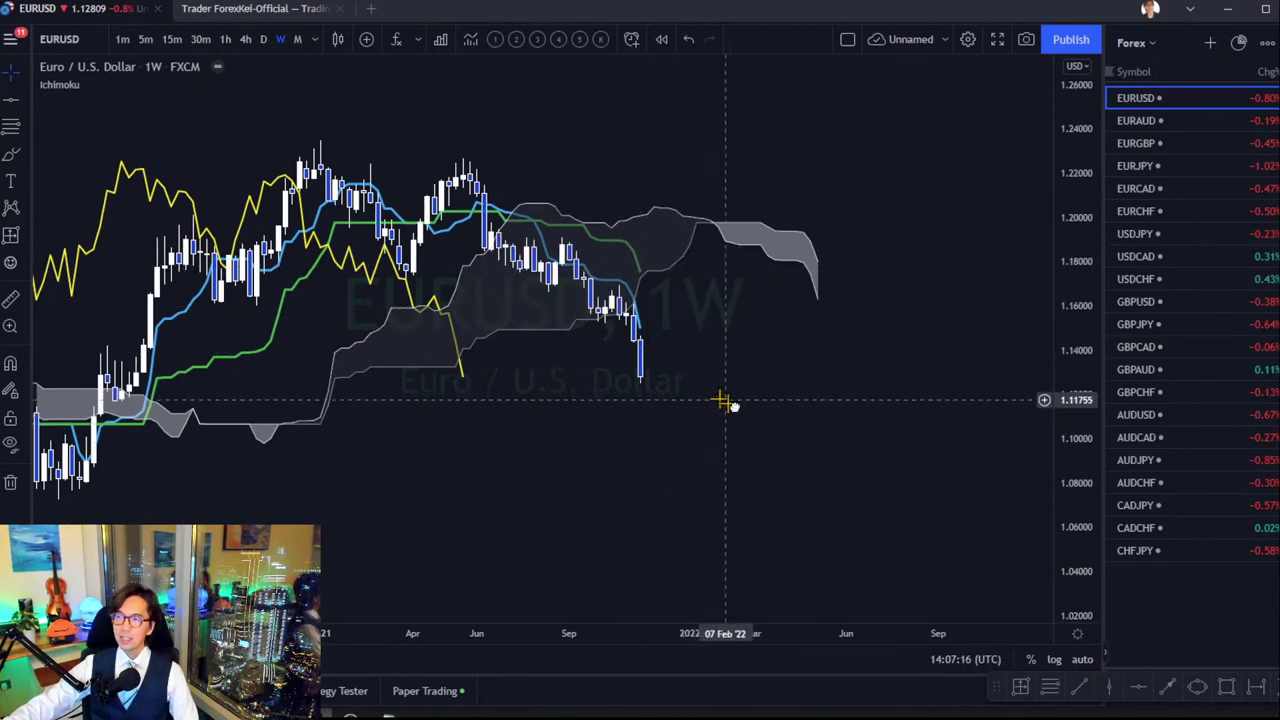
# Pan and zoom the EURUSD chart onto the latest candles near 1.128 and the 2022 cloud.
pyautogui.moveTo(725, 401); pyautogui.dragTo(751, 413)
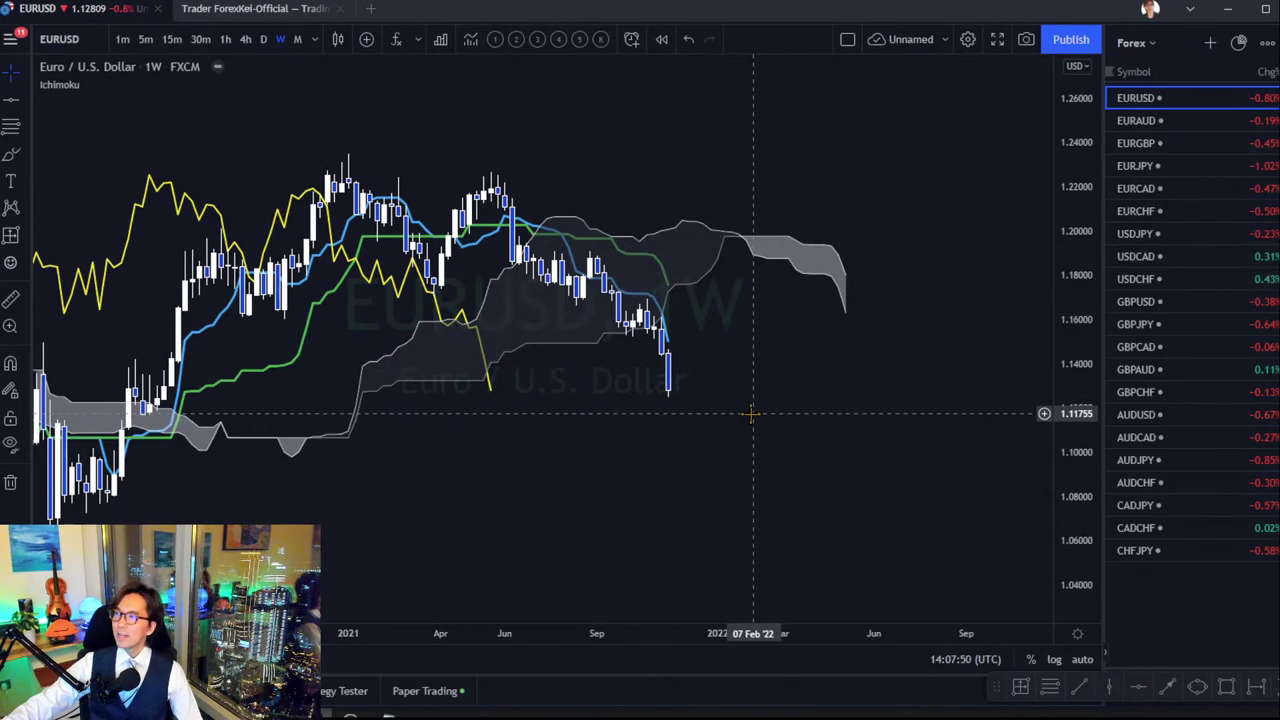
pyautogui.scroll(1, 830, 633)
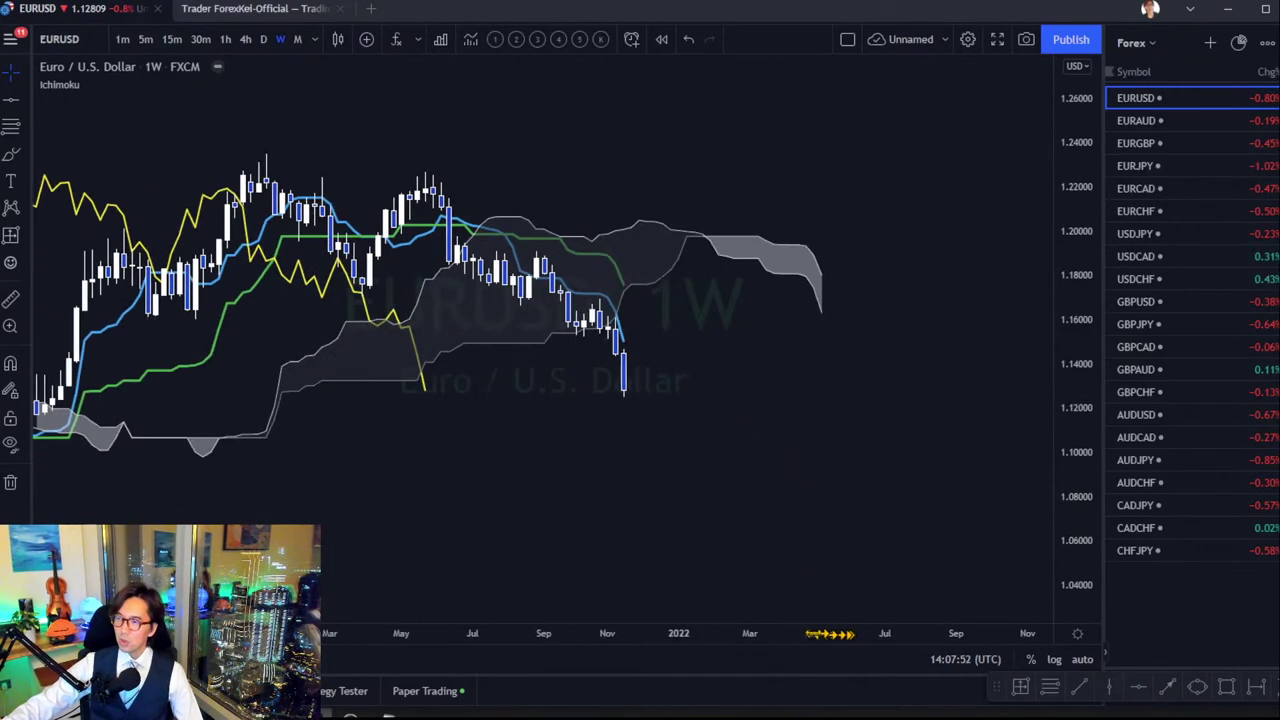
pyautogui.scroll(1, 830, 633)
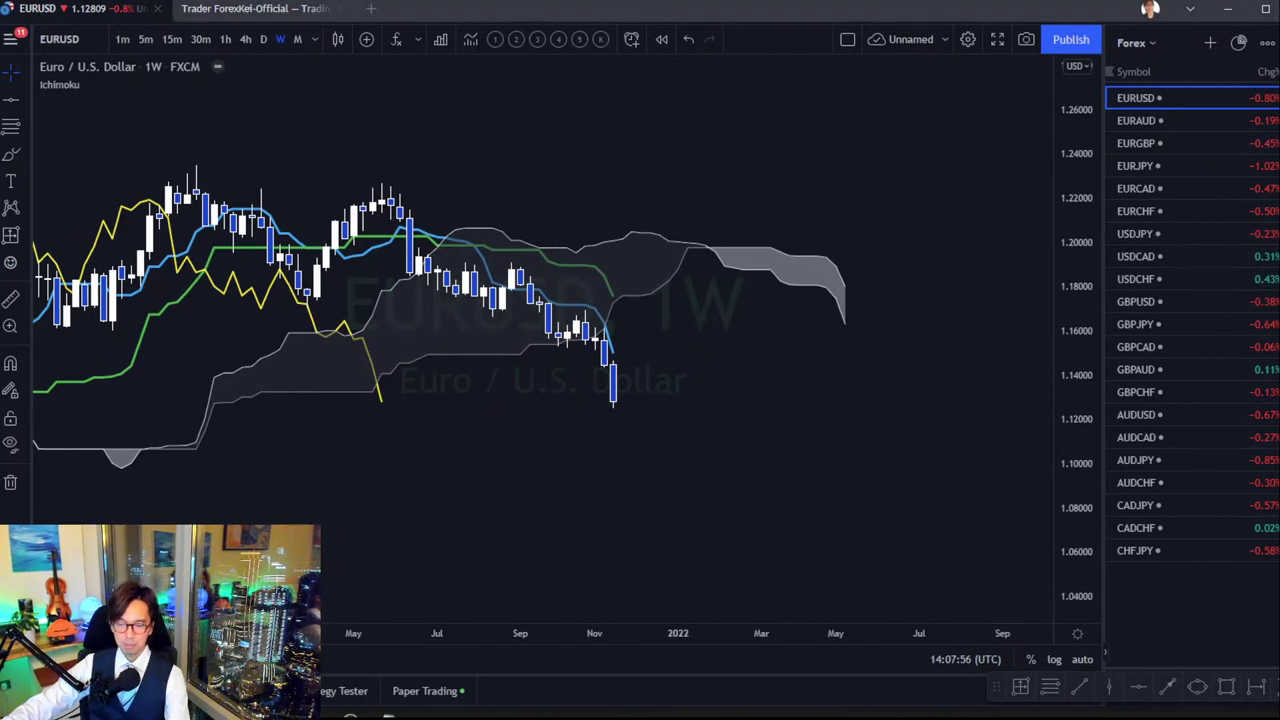
# Draw red downward arrows and scenario letters A and B around the EURUSD cloud.
pyautogui.moveTo(862, 228); pyautogui.dragTo(890, 268)
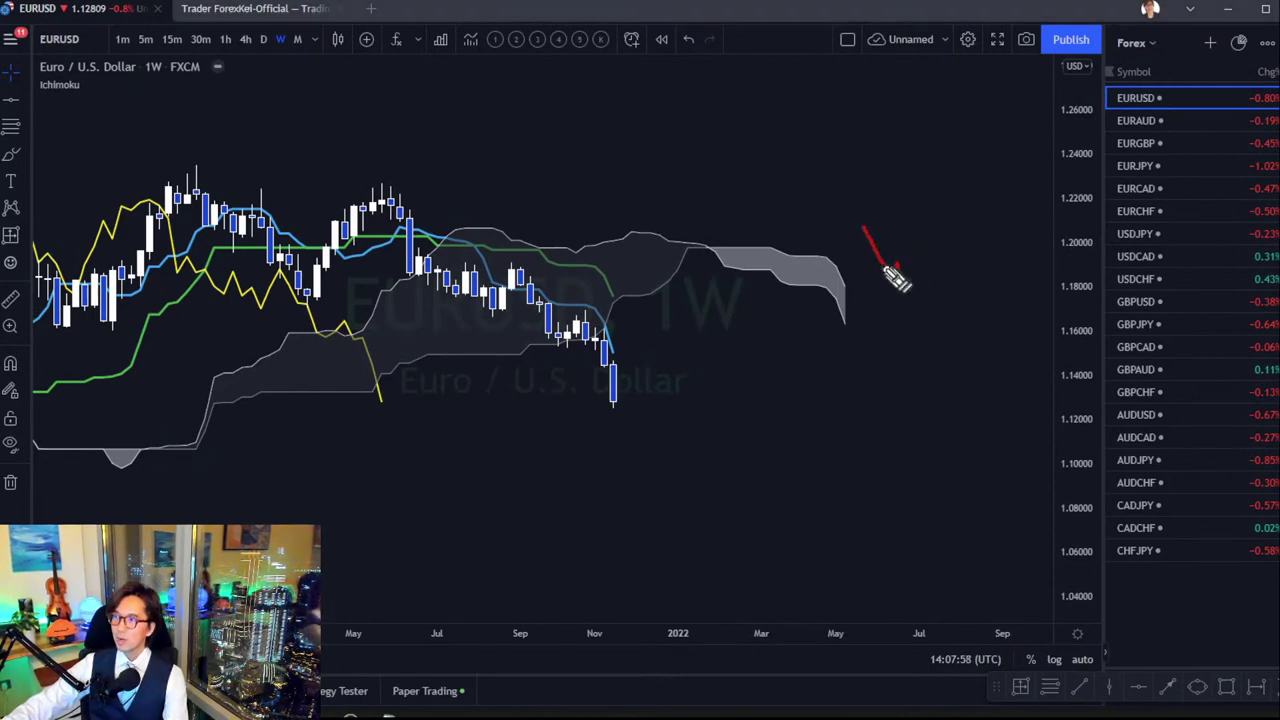
pyautogui.moveTo(806, 331)
pyautogui.mouseDown()
pyautogui.moveTo(835, 367)
pyautogui.moveTo(845, 352)
pyautogui.mouseUp()
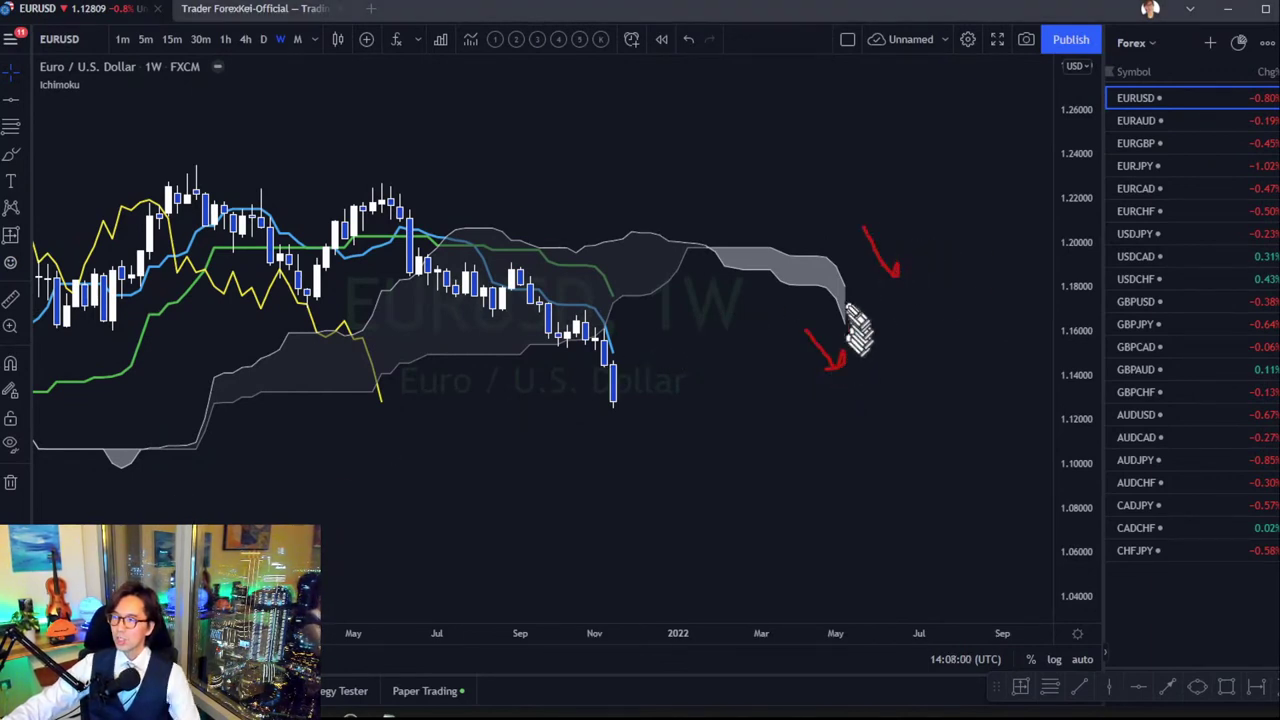
pyautogui.moveTo(812, 240)
pyautogui.mouseDown()
pyautogui.moveTo(810, 214)
pyautogui.moveTo(814, 243)
pyautogui.mouseUp()
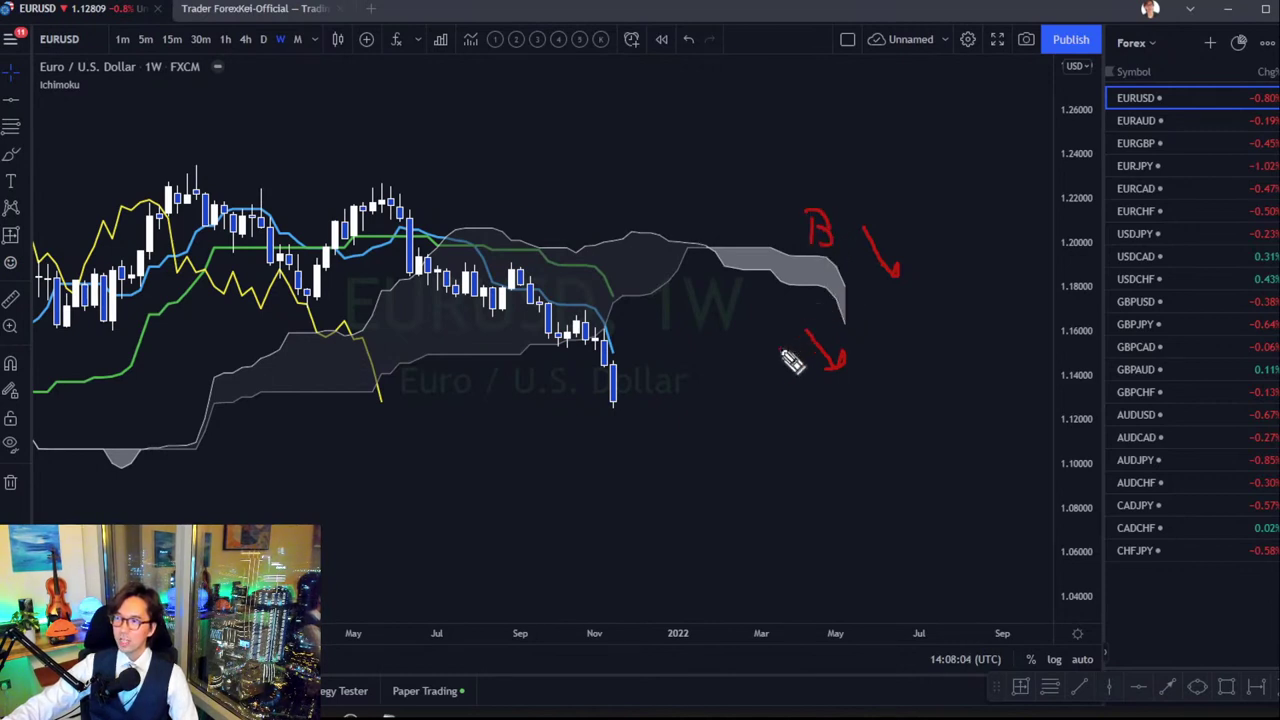
pyautogui.moveTo(790, 360); pyautogui.dragTo(852, 335)
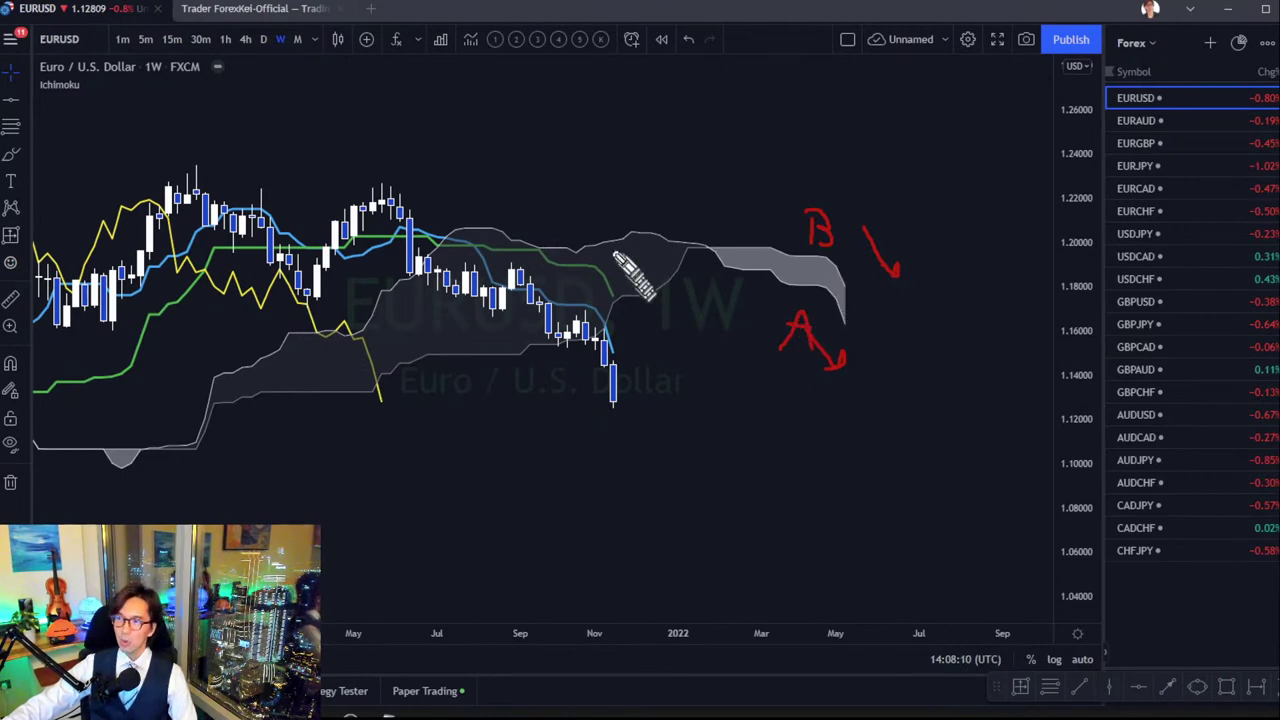
pyautogui.moveTo(612, 250)
pyautogui.mouseDown()
pyautogui.moveTo(636, 288)
pyautogui.moveTo(630, 348)
pyautogui.mouseUp()
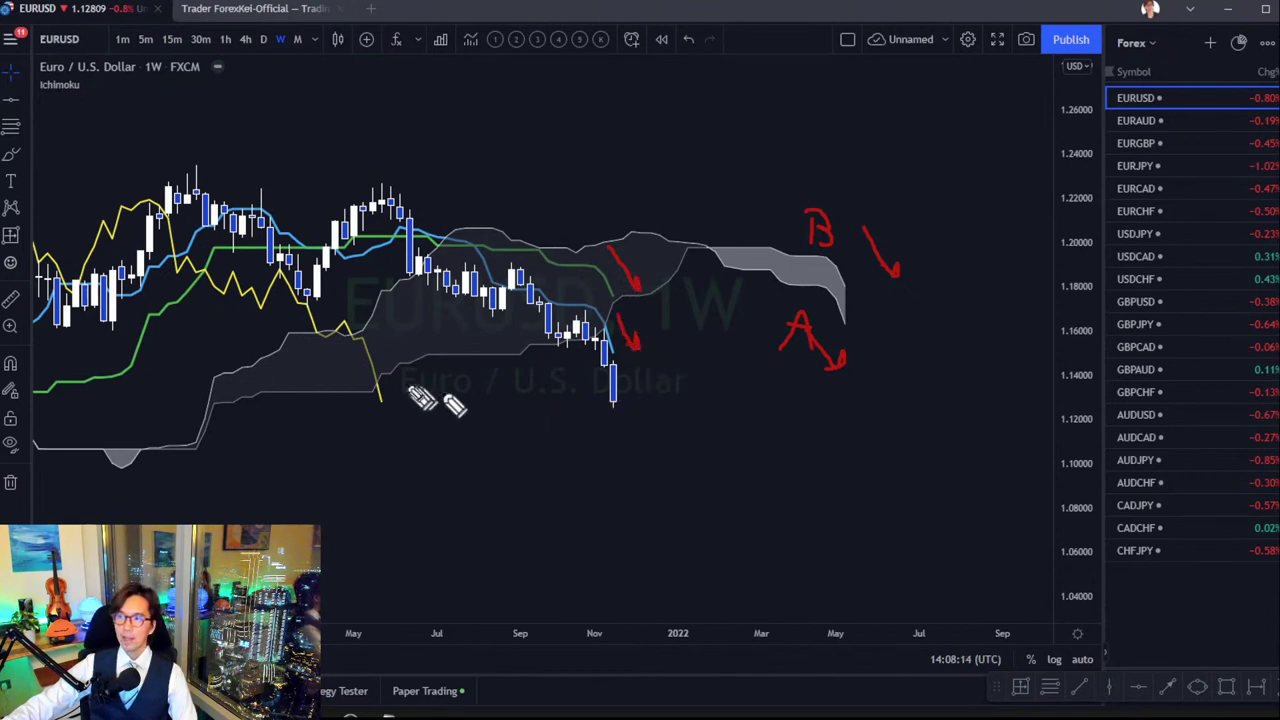
# Circle the yellow line's end, trace the price swings in red, then erase all annotations.
pyautogui.moveTo(388, 420)
pyautogui.mouseDown()
pyautogui.moveTo(400, 362)
pyautogui.moveTo(402, 411)
pyautogui.mouseUp()
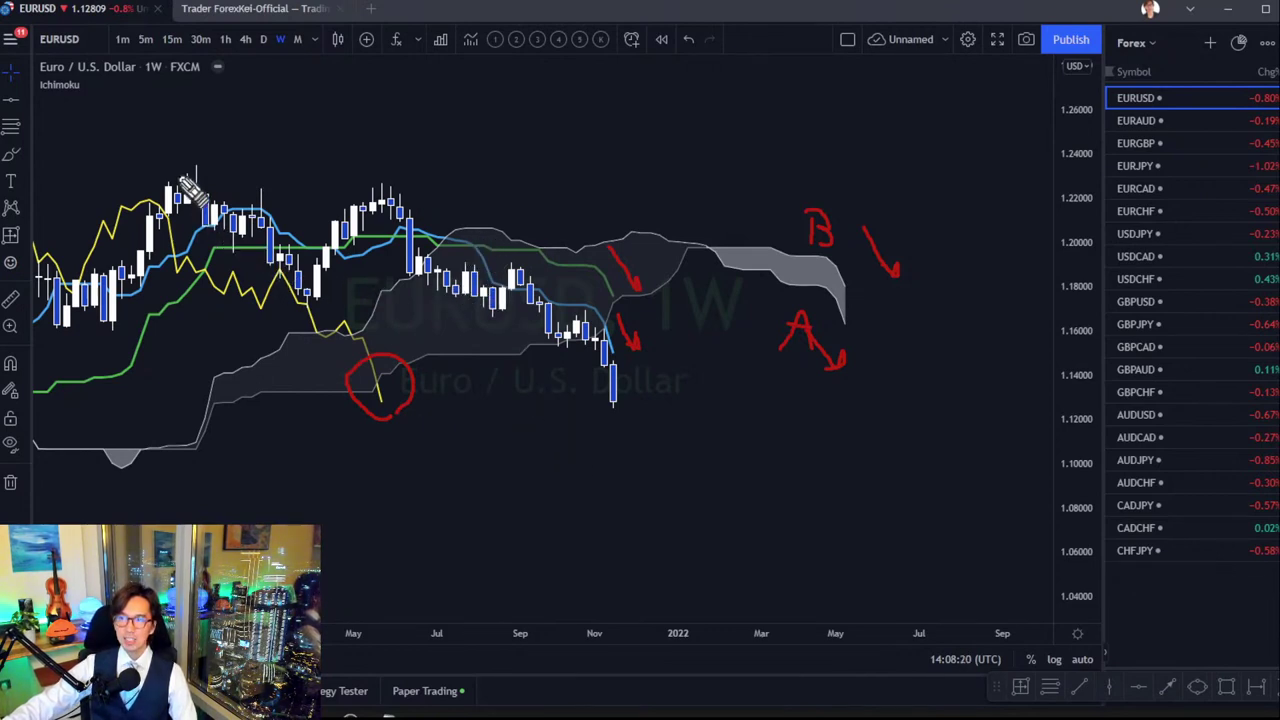
pyautogui.moveTo(180, 178)
pyautogui.mouseDown()
pyautogui.moveTo(282, 265)
pyautogui.moveTo(322, 255)
pyautogui.moveTo(386, 192)
pyautogui.moveTo(478, 298)
pyautogui.moveTo(512, 267)
pyautogui.moveTo(592, 328)
pyautogui.moveTo(616, 402)
pyautogui.moveTo(618, 390)
pyautogui.mouseUp()
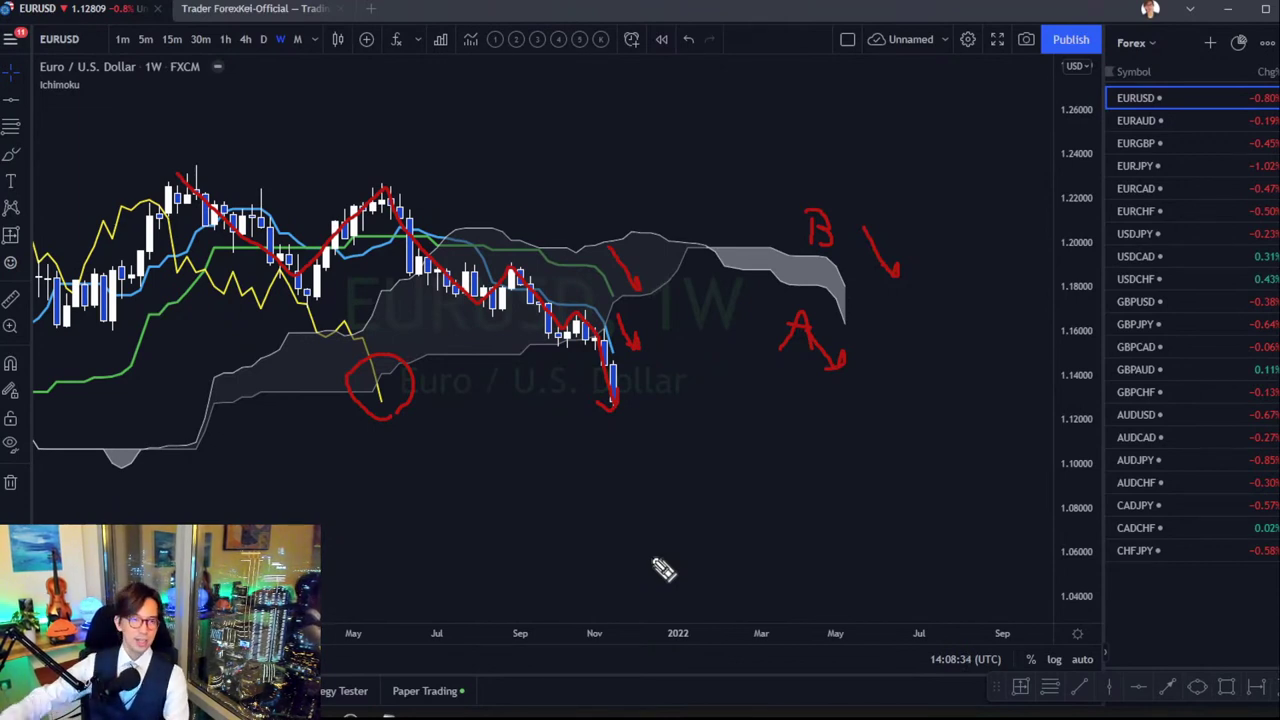
pyautogui.press('e')
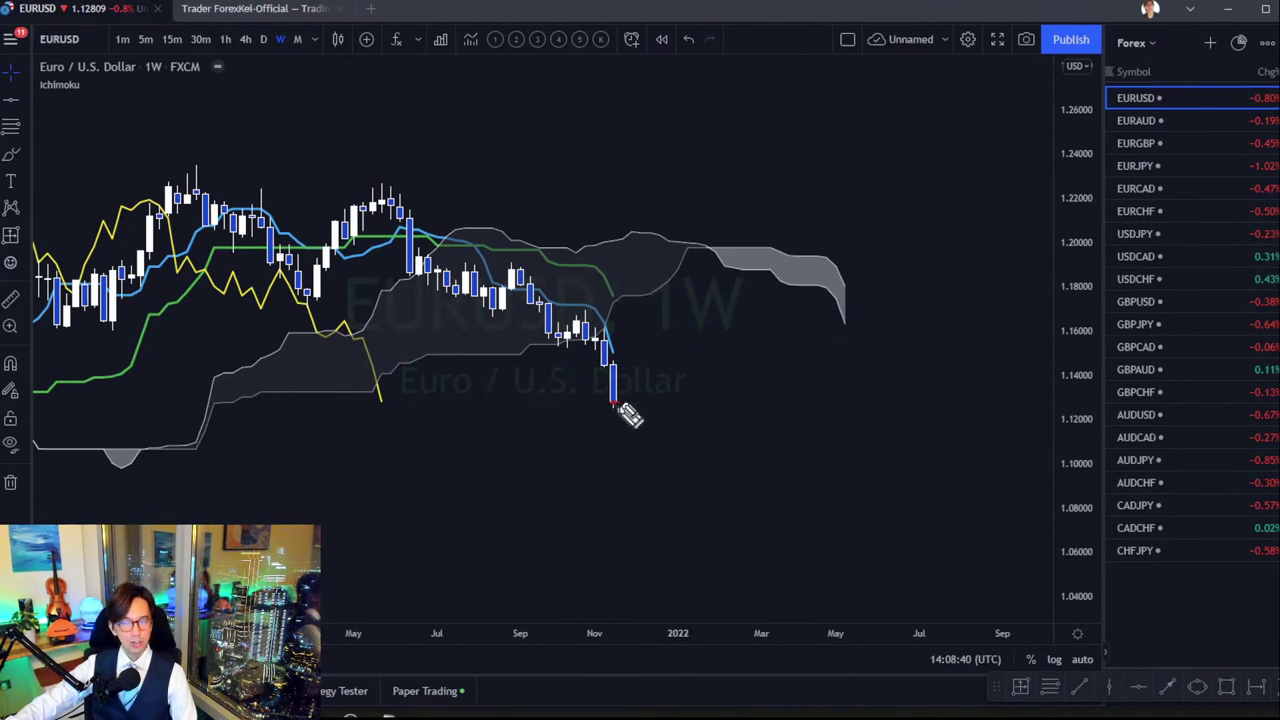
pyautogui.moveTo(612, 403); pyautogui.dragTo(644, 381)
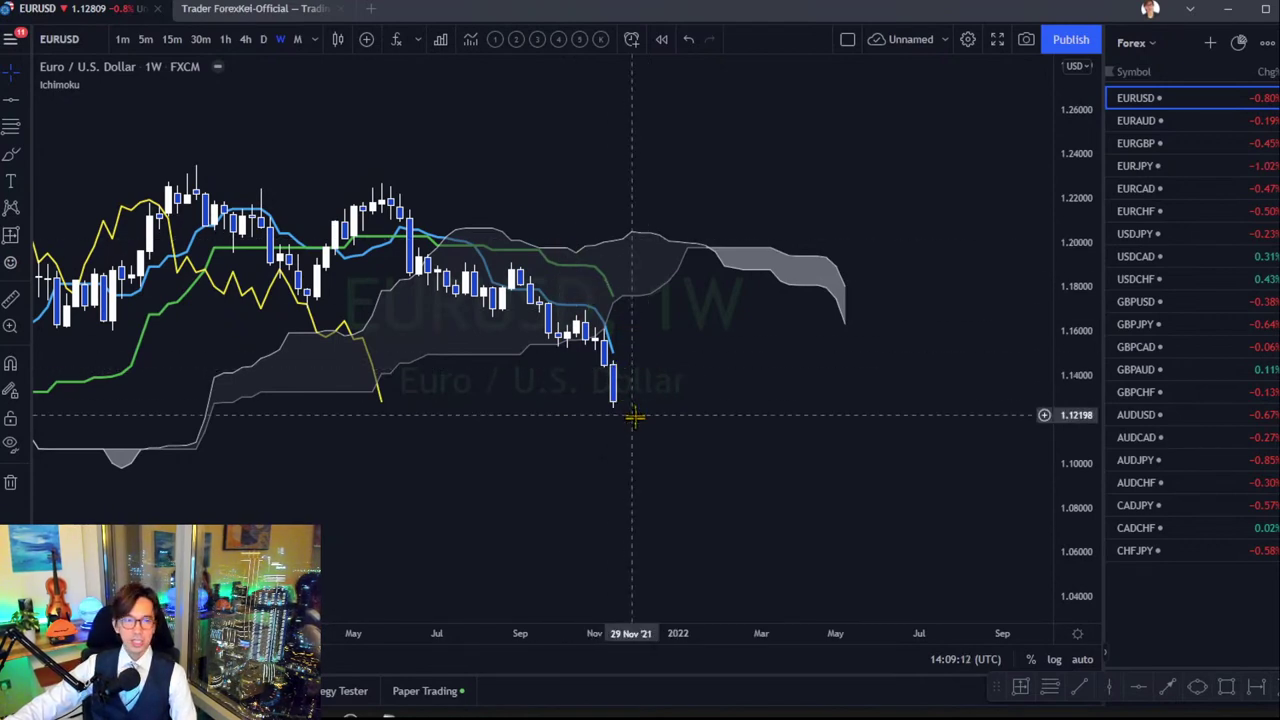
# Set the EURUSD watchlist row's flag colour to purple.
pyautogui.click(1112, 99)
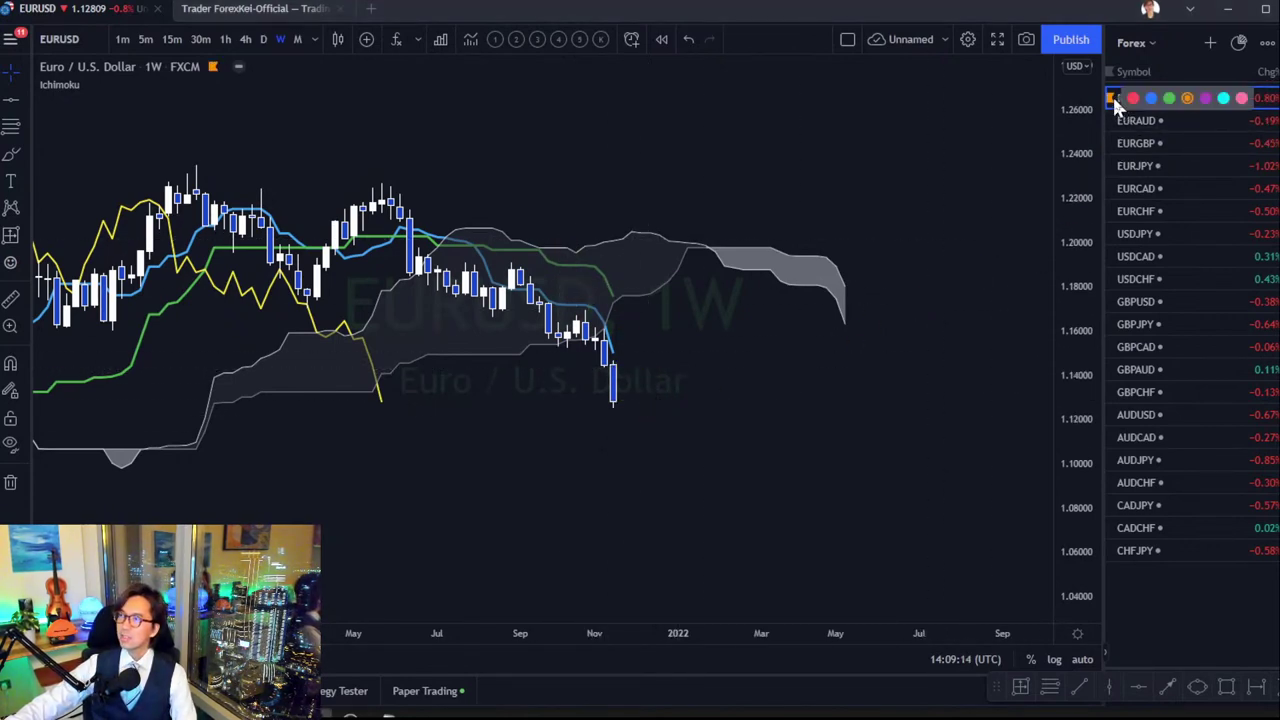
pyautogui.click(1204, 99)
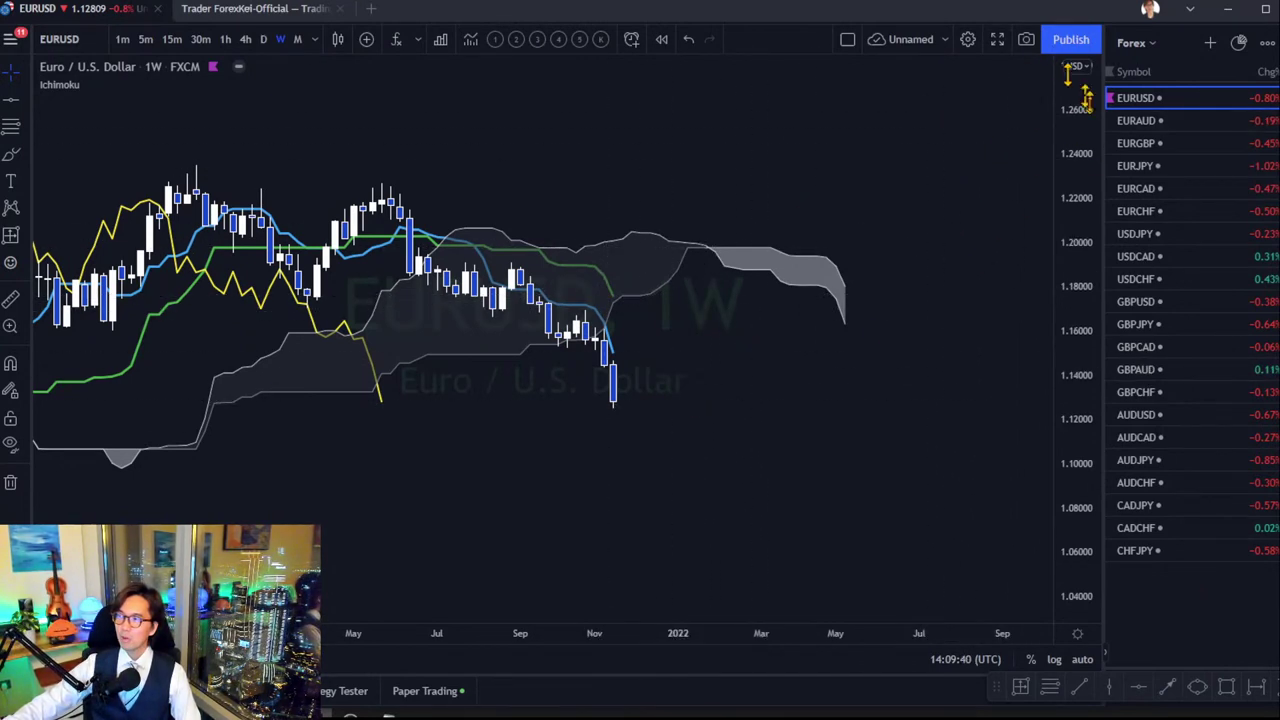
# Open the EURAUD weekly chart and fit its price range and recent candles in view.
pyautogui.click(1136, 119)
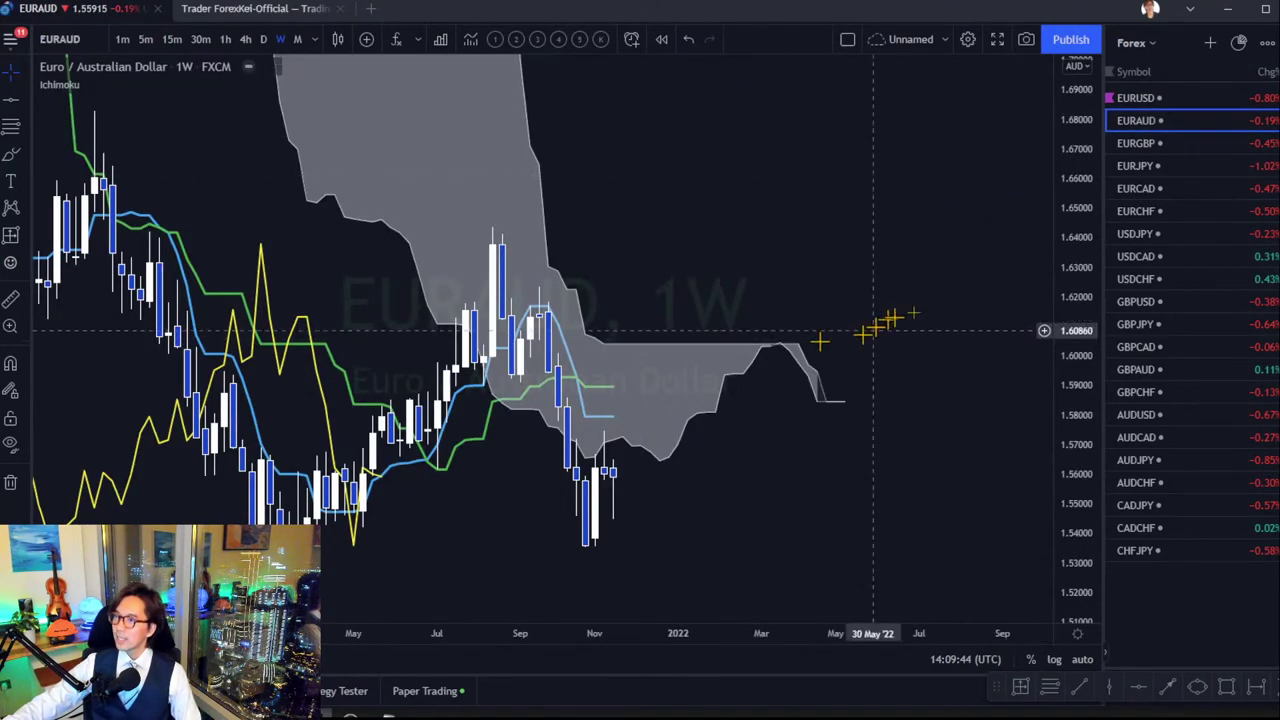
pyautogui.moveTo(1080, 172); pyautogui.dragTo(1080, 184)
pyautogui.moveTo(890, 250); pyautogui.dragTo(900, 186)
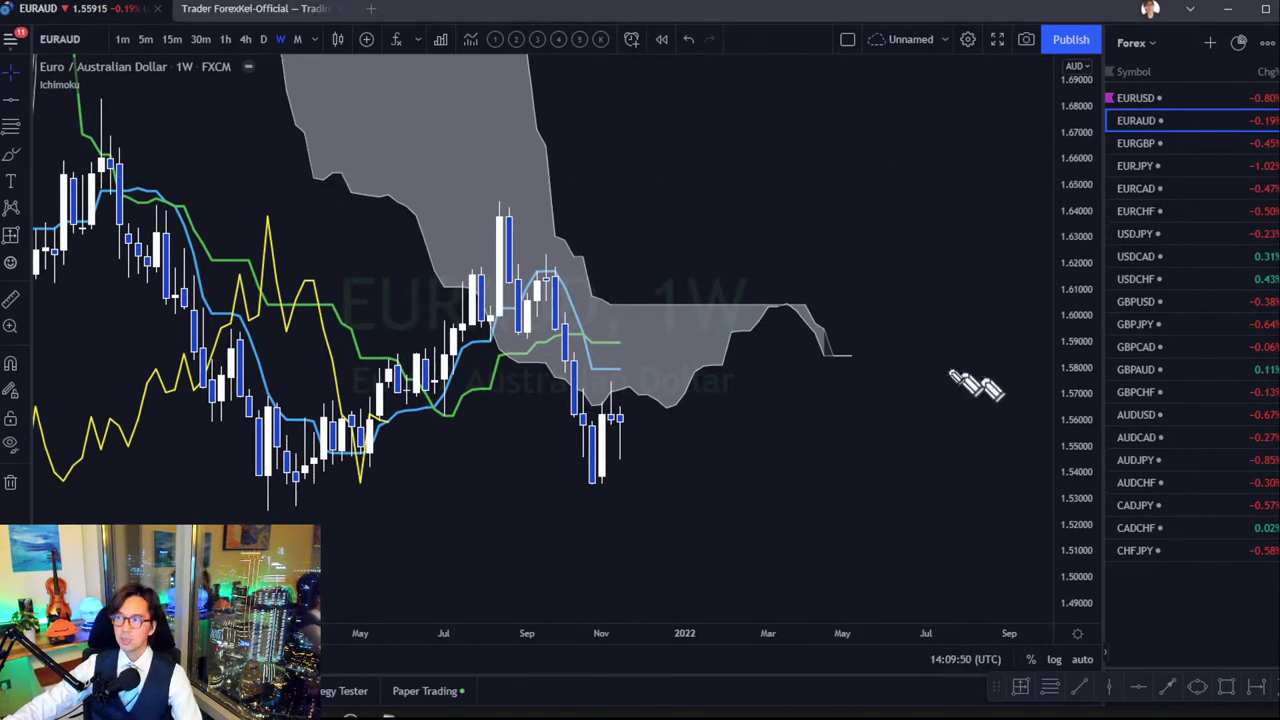
# Draw red circles on the cloud's end, the blue and green lines, and late-May candles.
pyautogui.moveTo(857, 380); pyautogui.dragTo(838, 328)
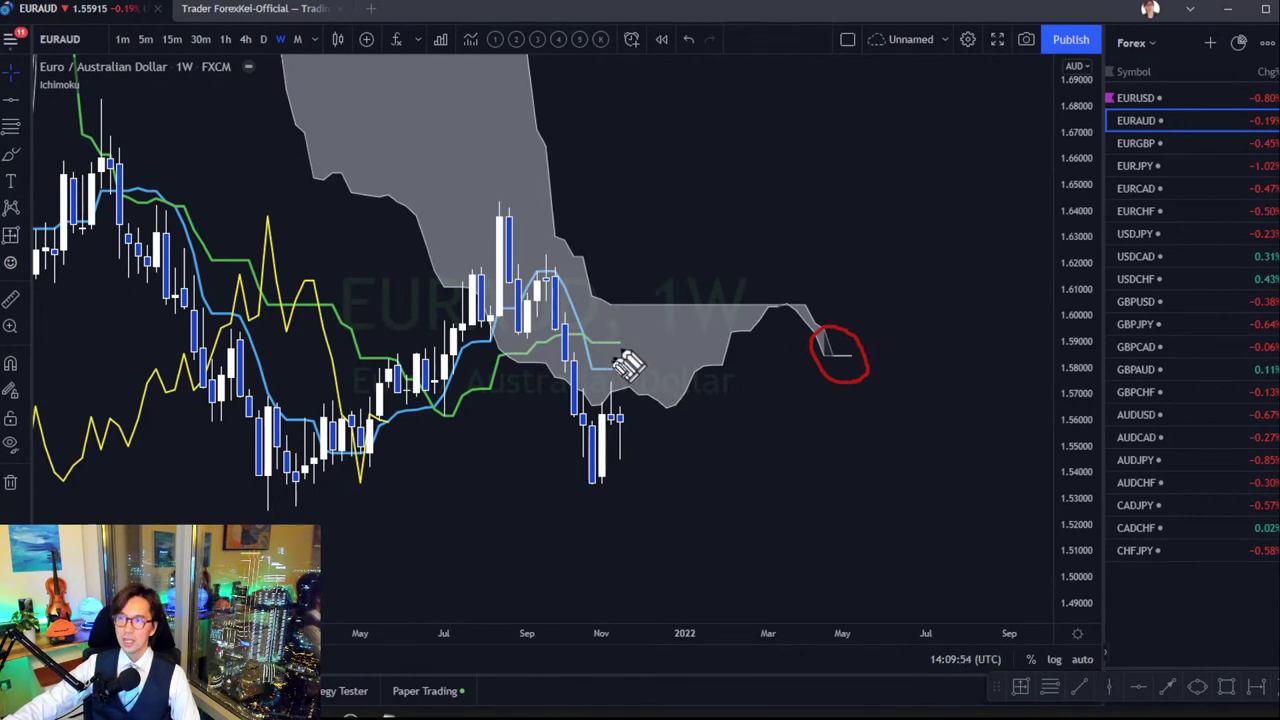
pyautogui.moveTo(618, 372)
pyautogui.mouseDown()
pyautogui.moveTo(596, 336)
pyautogui.moveTo(641, 383)
pyautogui.mouseUp()
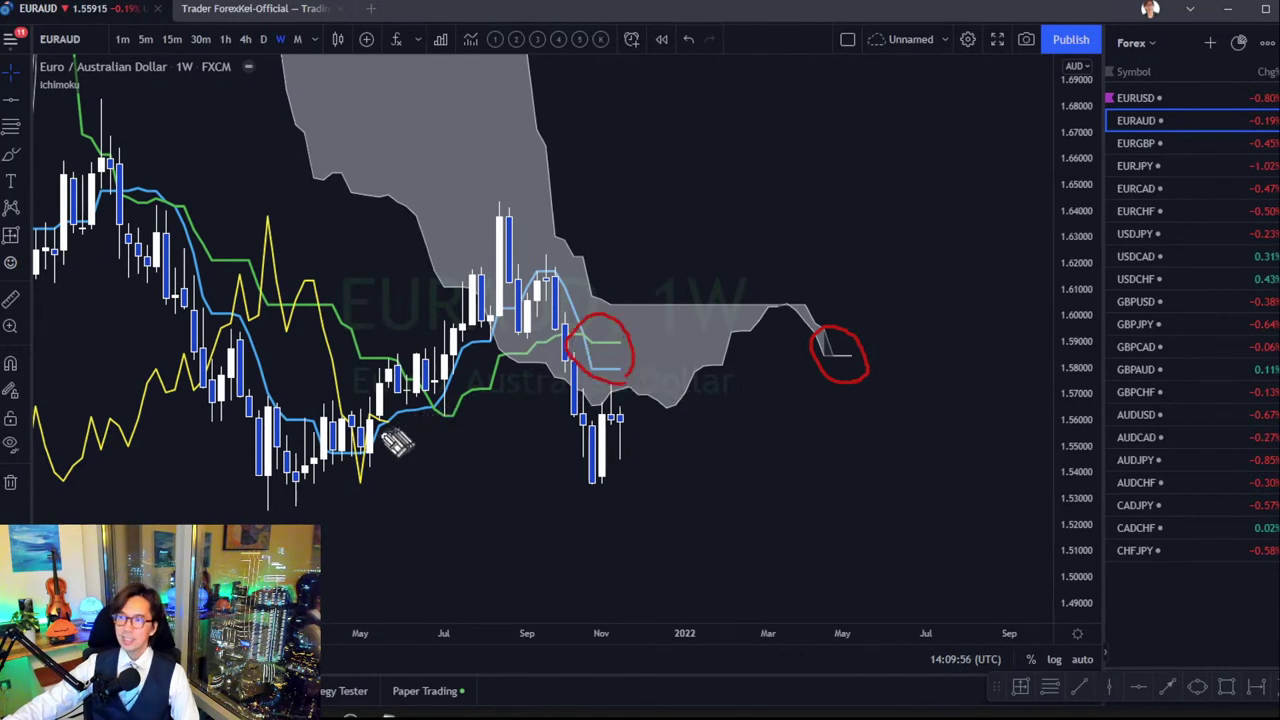
pyautogui.moveTo(378, 458); pyautogui.dragTo(410, 440)
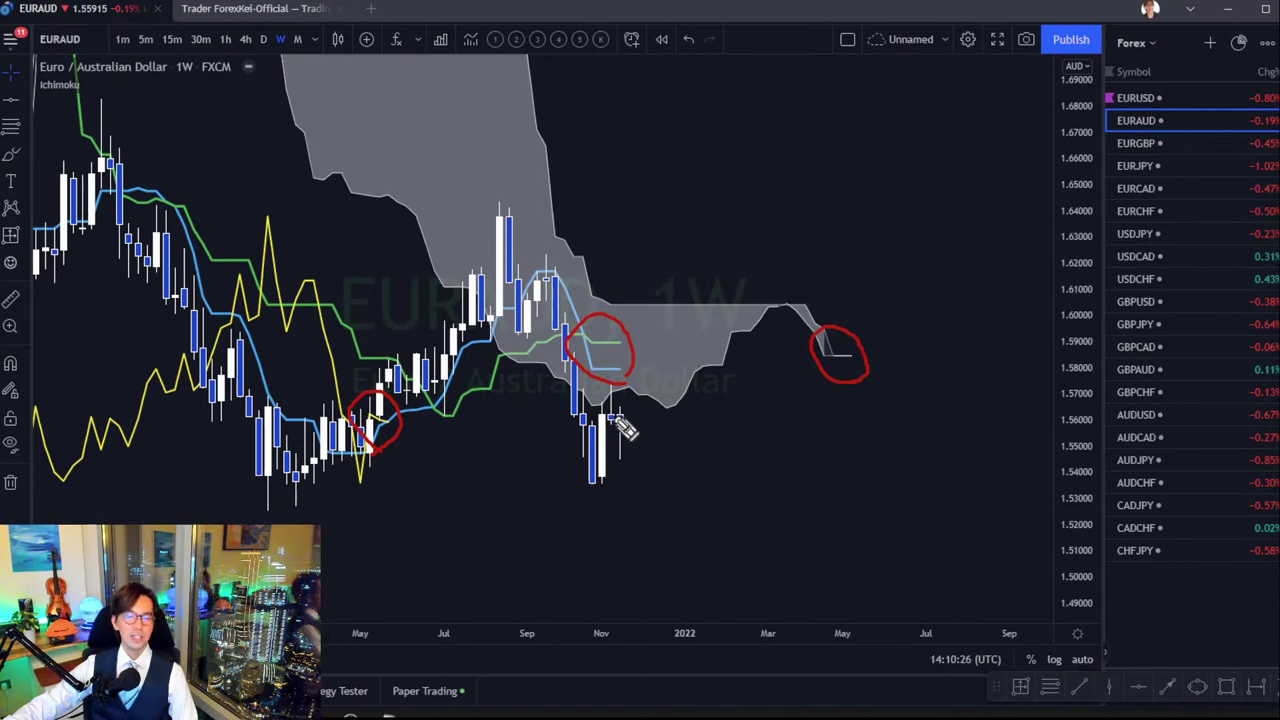
# Clear the red brush circles so only candles and the Ichimoku cloud remain on EURAUD.
pyautogui.press('Escape')
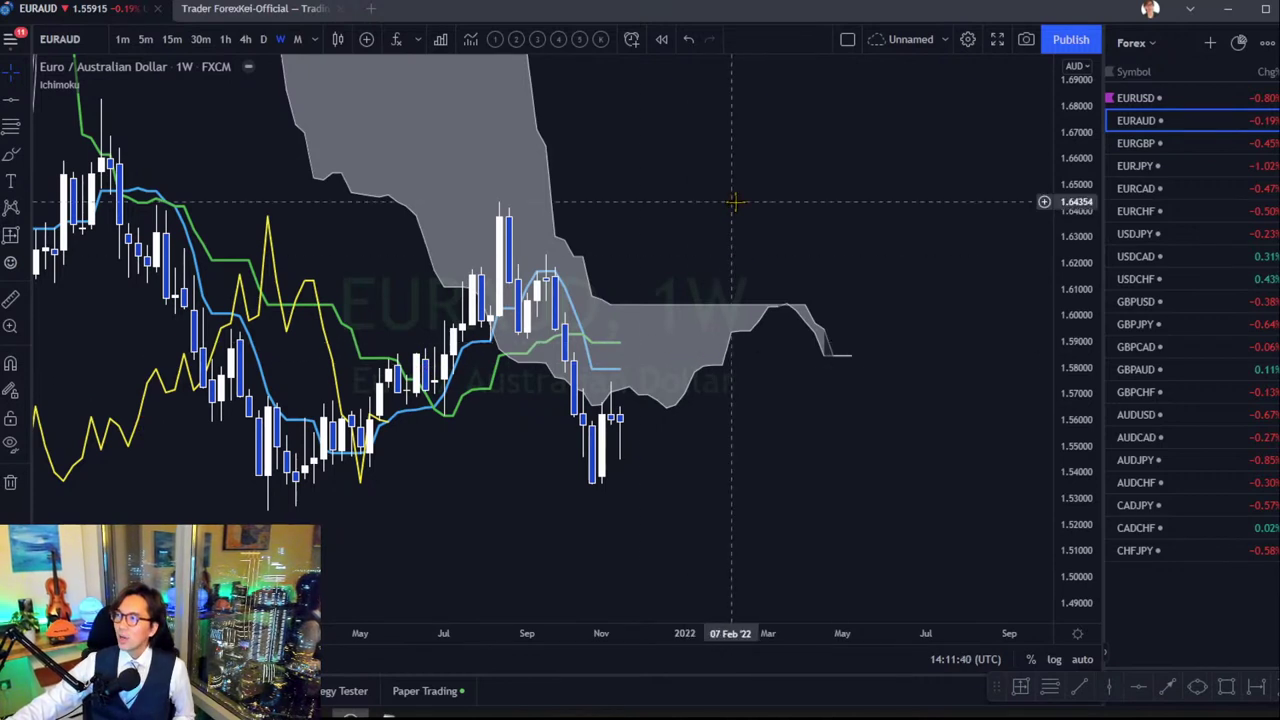
# Open the EURGBP weekly chart, enlarge the candles and centre the recent bars.
pyautogui.click(1165, 140)
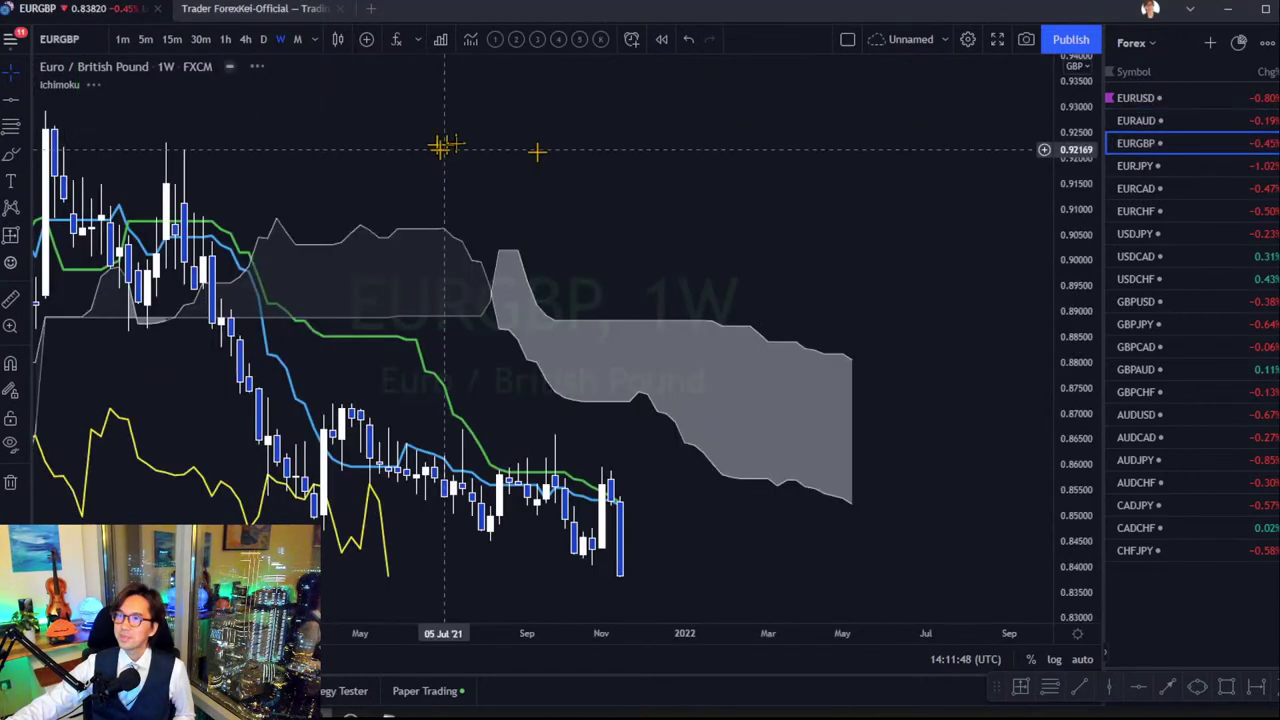
pyautogui.moveTo(1068, 452); pyautogui.dragTo(1070, 470)
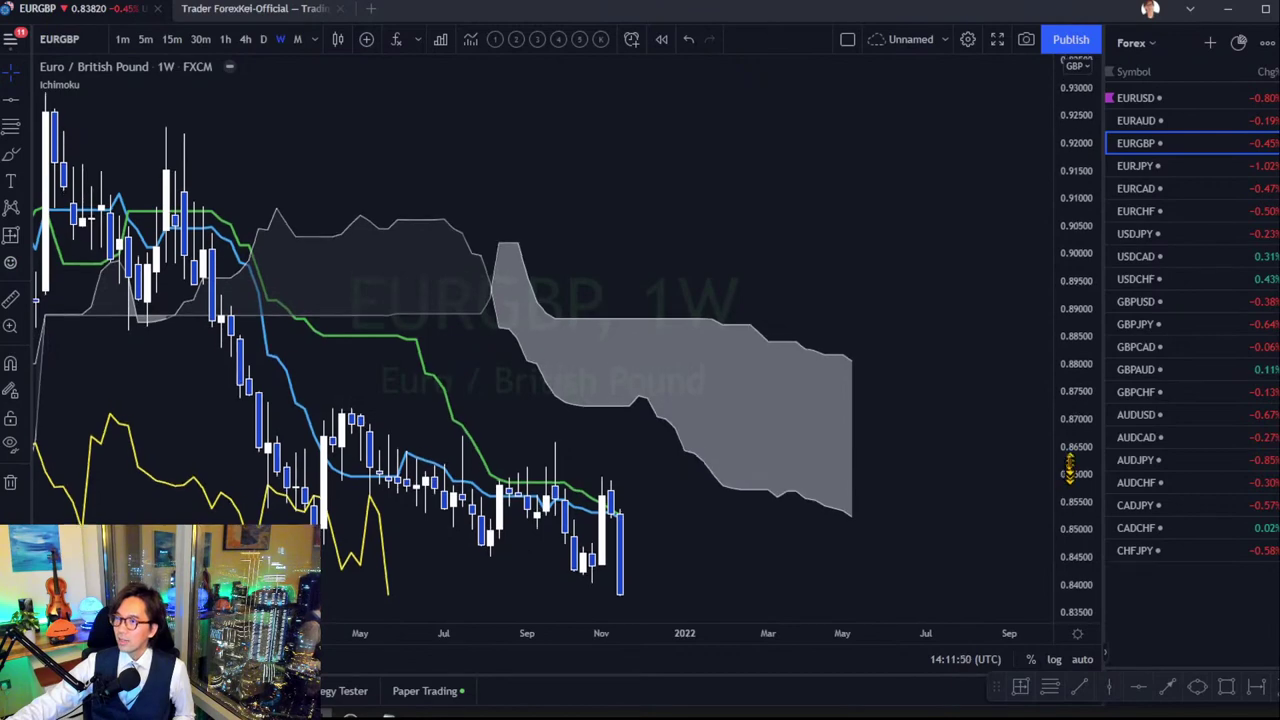
pyautogui.moveTo(940, 406); pyautogui.dragTo(968, 263)
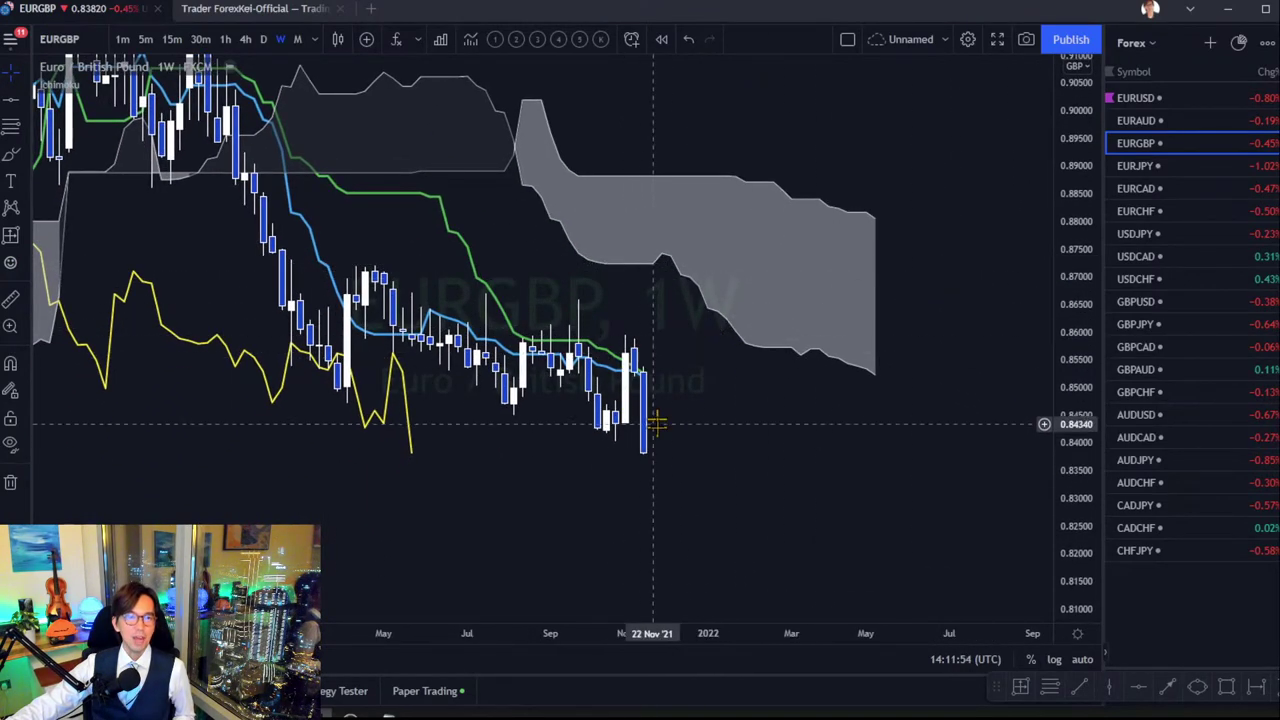
# Measure the last candle's drop with the Price Range tool: −0.01458 (−1.71%).
pyautogui.click(1020, 686)
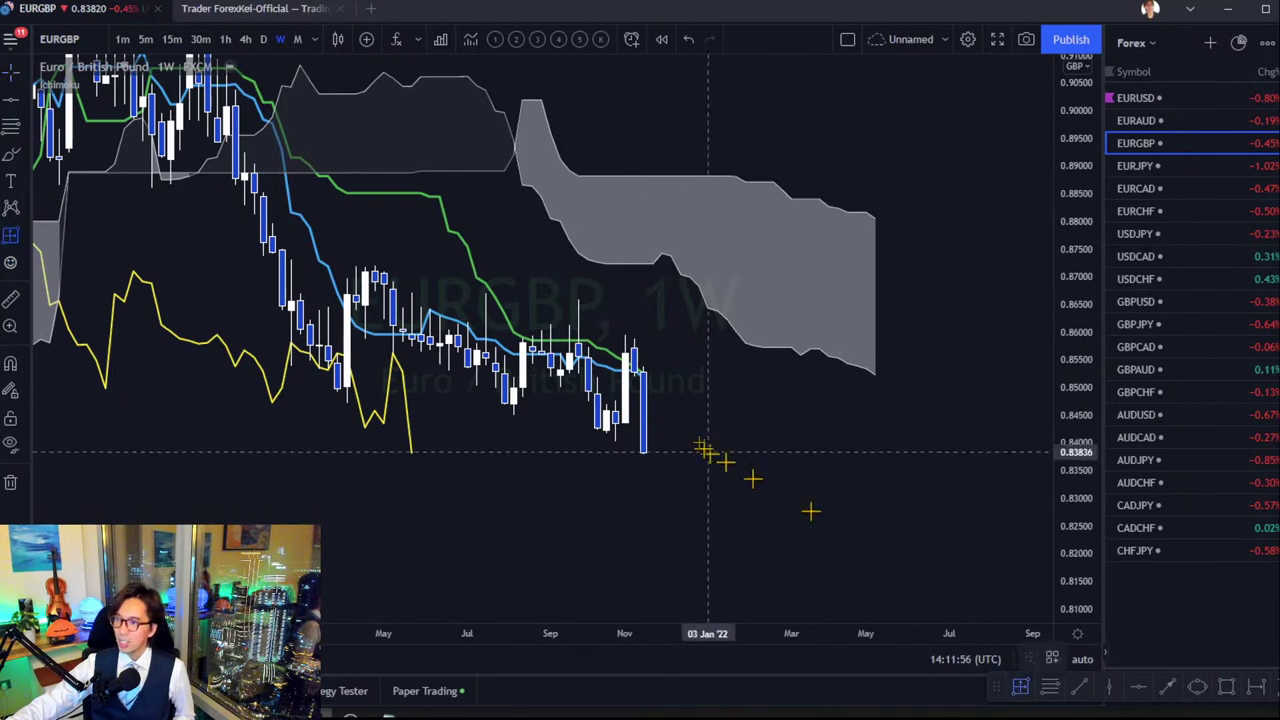
pyautogui.click(660, 370)
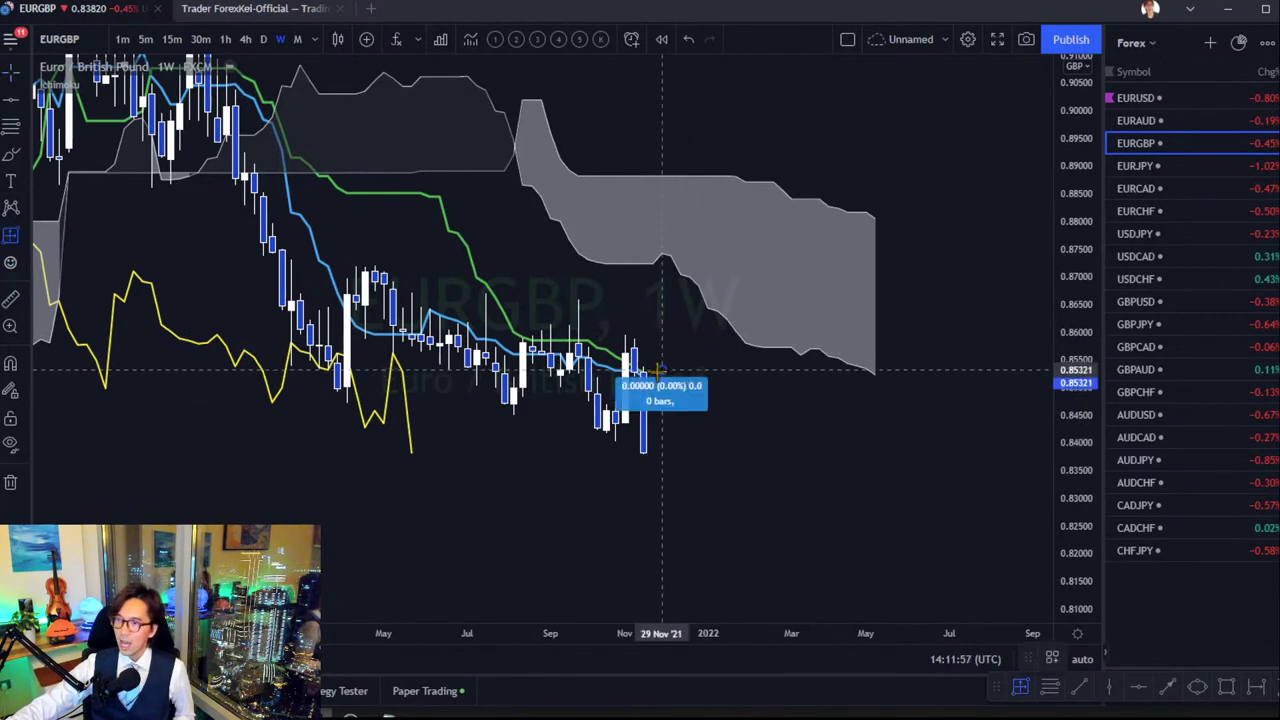
pyautogui.click(662, 452)
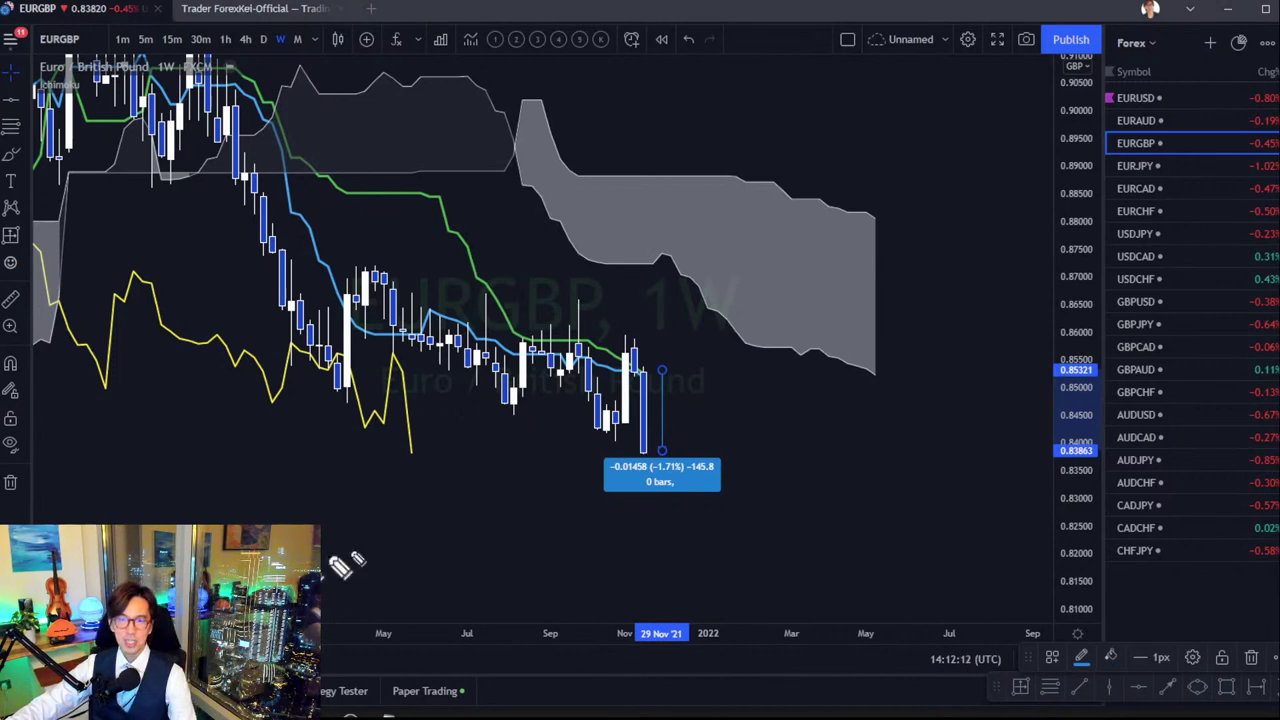
# Sketch red arrows across and below the EURGBP cloud and circle the yellow line's end.
pyautogui.moveTo(746, 196)
pyautogui.mouseDown()
pyautogui.moveTo(861, 251)
pyautogui.moveTo(896, 285)
pyautogui.moveTo(889, 297)
pyautogui.mouseUp()
pyautogui.moveTo(855, 167)
pyautogui.mouseDown()
pyautogui.moveTo(902, 200)
pyautogui.moveTo(897, 210)
pyautogui.mouseUp()
pyautogui.moveTo(838, 378); pyautogui.dragTo(878, 419)
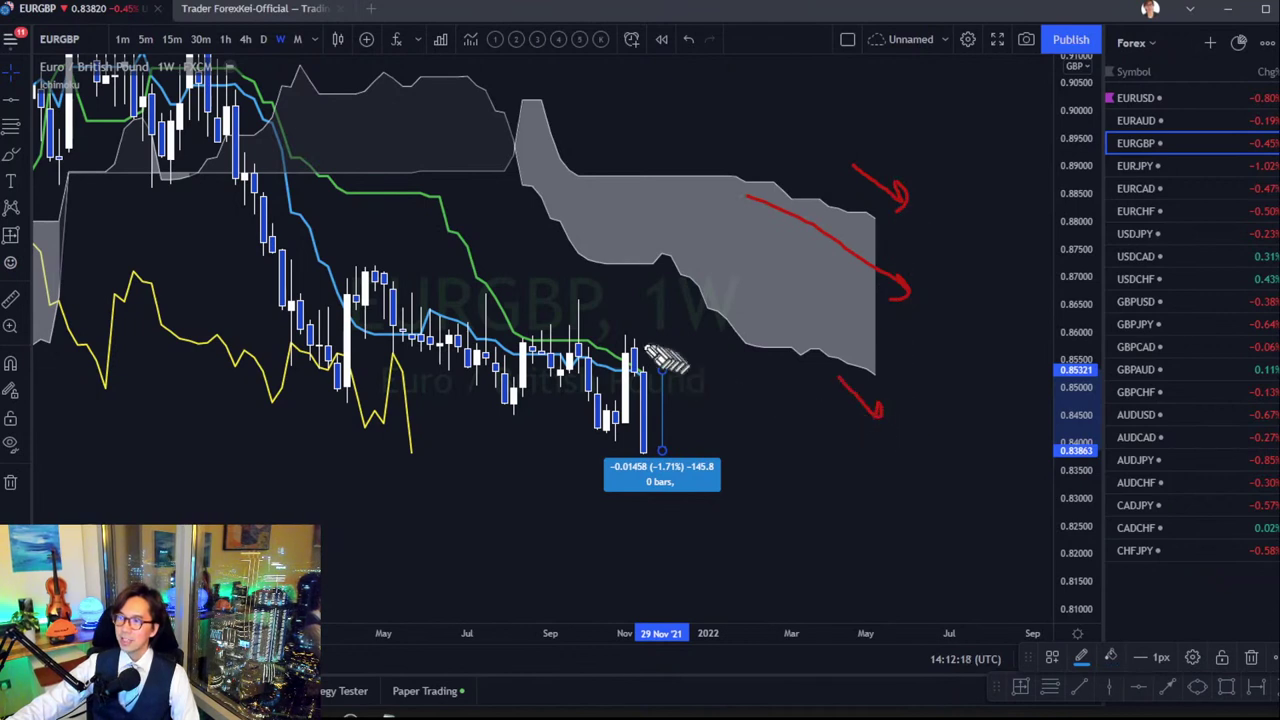
pyautogui.moveTo(655, 338)
pyautogui.mouseDown()
pyautogui.moveTo(680, 360)
pyautogui.moveTo(672, 352)
pyautogui.mouseUp()
pyautogui.moveTo(418, 472)
pyautogui.mouseDown()
pyautogui.moveTo(385, 440)
pyautogui.moveTo(468, 468)
pyautogui.moveTo(440, 488)
pyautogui.mouseUp()
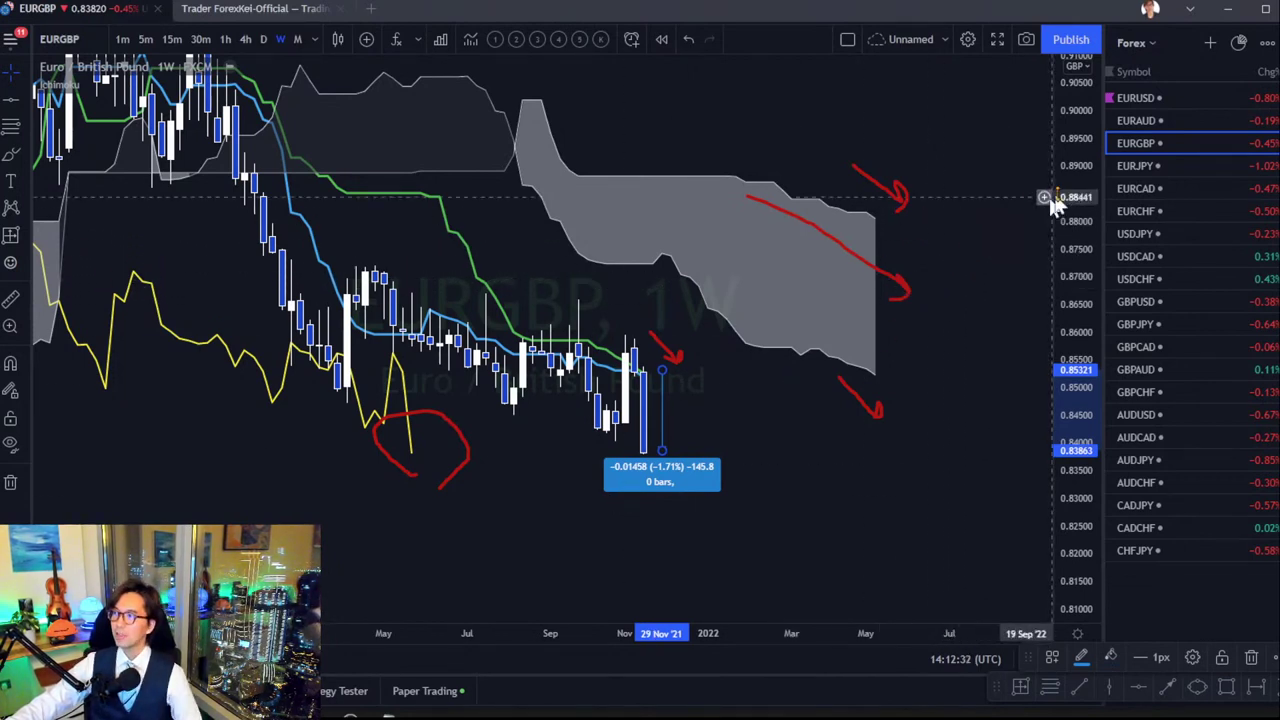
# Flag EURGBP purple, delete the price measurement, clear the red sketches, and switch to EURJPY.
pyautogui.click(1111, 144)
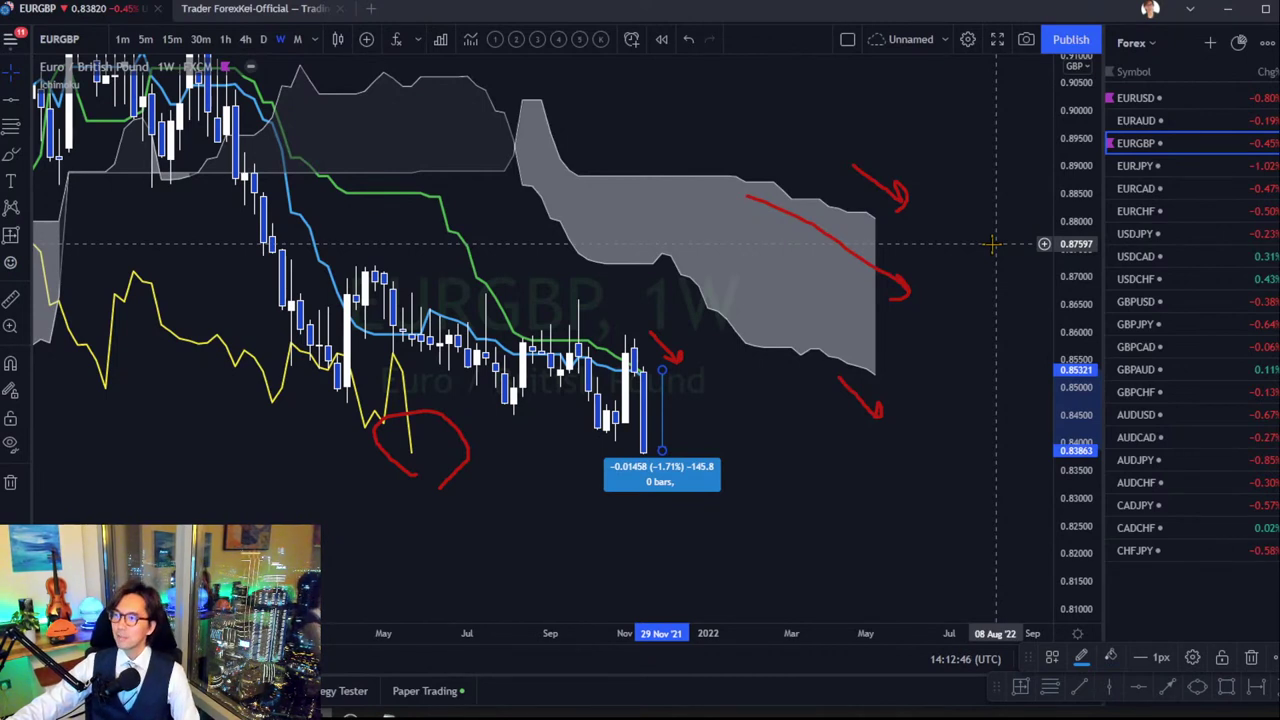
pyautogui.click(678, 484)
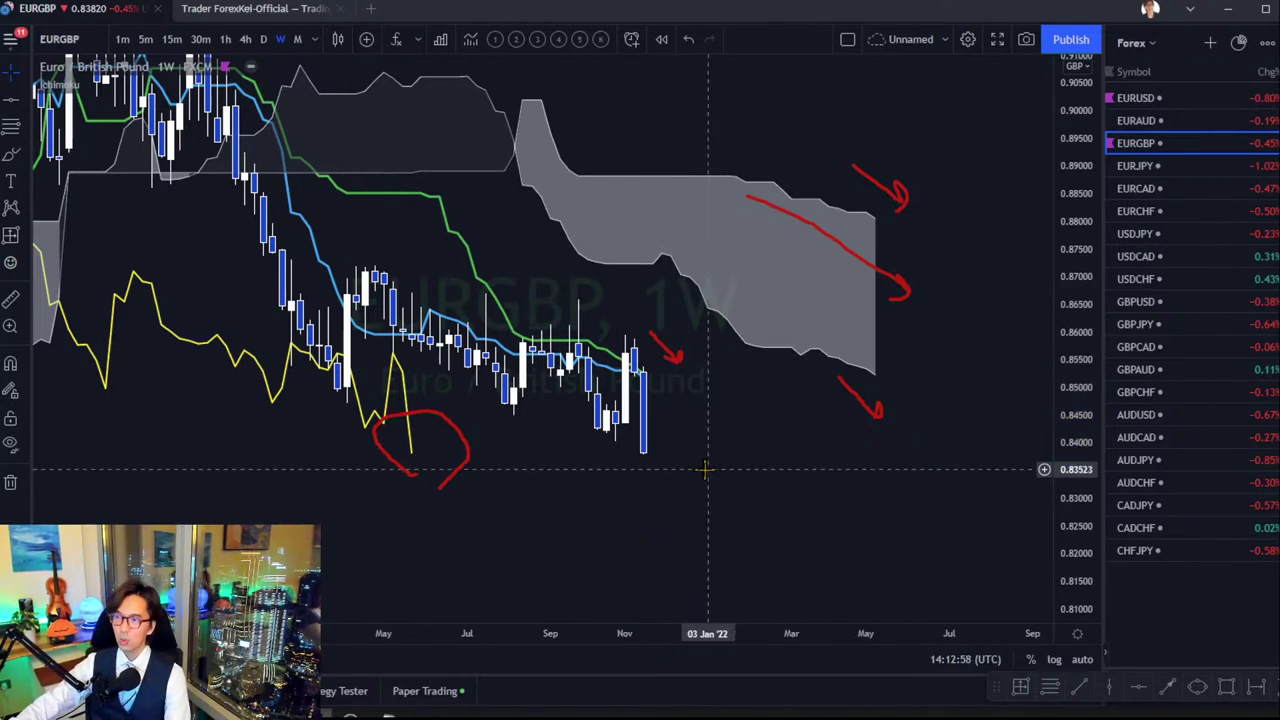
pyautogui.press('Escape')
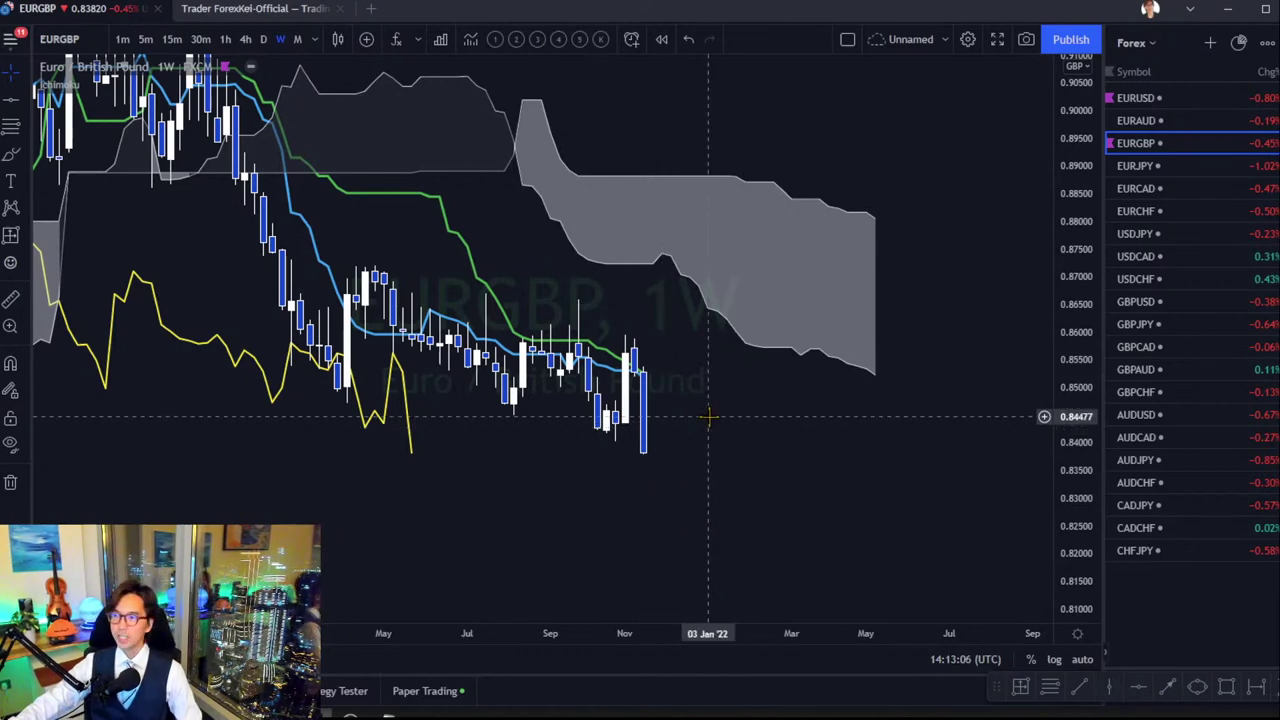
pyautogui.click(1170, 165)
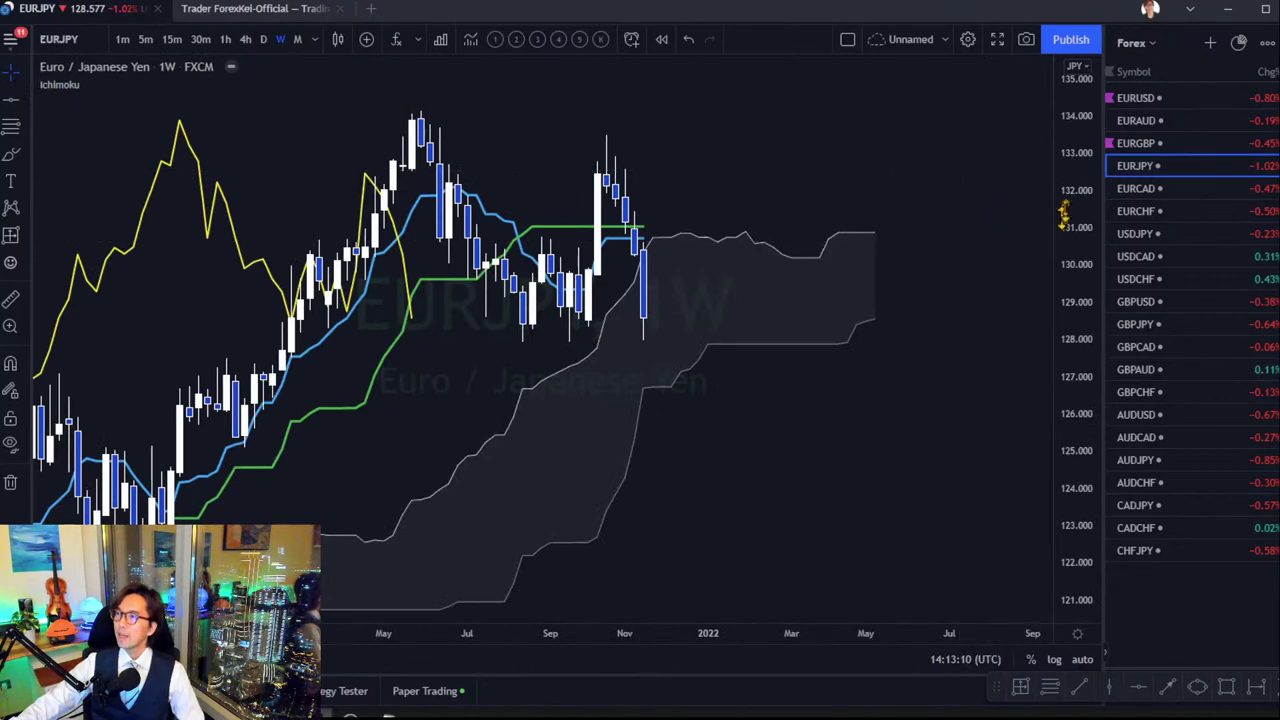
# Rescale the EURJPY weekly chart and place a horizontal level at 127.872.
pyautogui.moveTo(1066, 155); pyautogui.dragTo(1058, 263)
pyautogui.moveTo(794, 163); pyautogui.dragTo(793, 141)
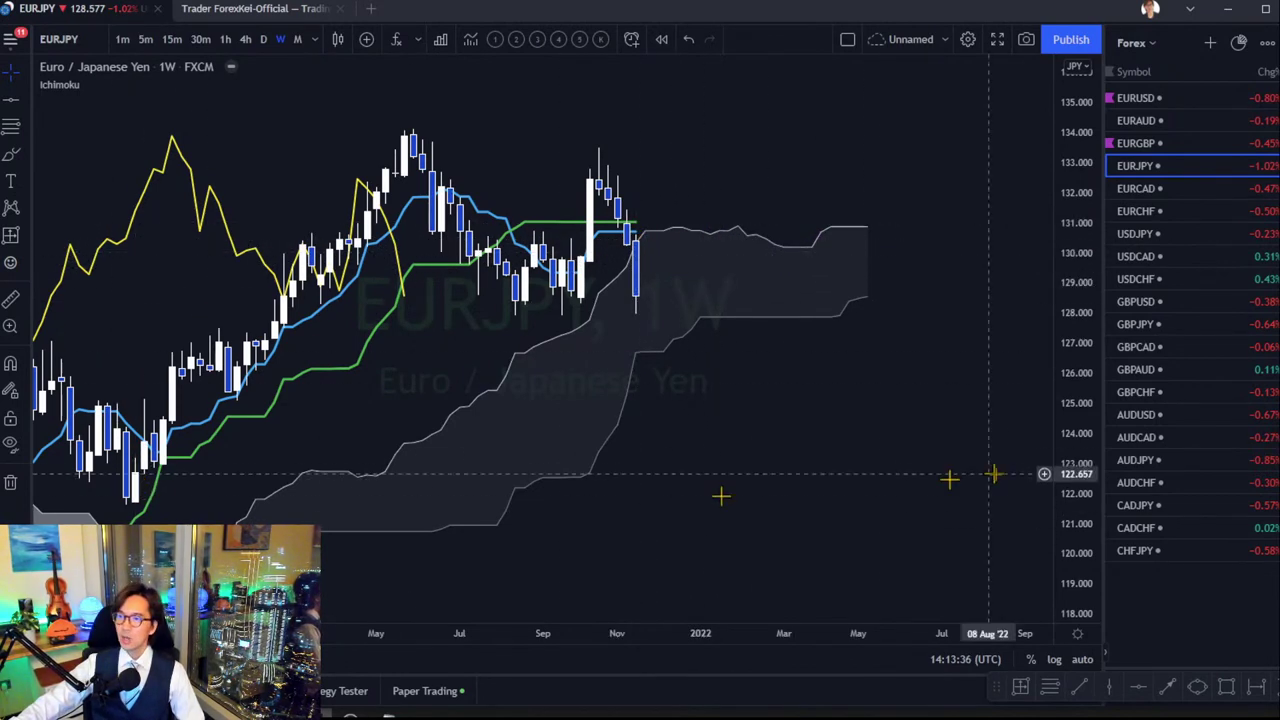
pyautogui.click(1138, 690)
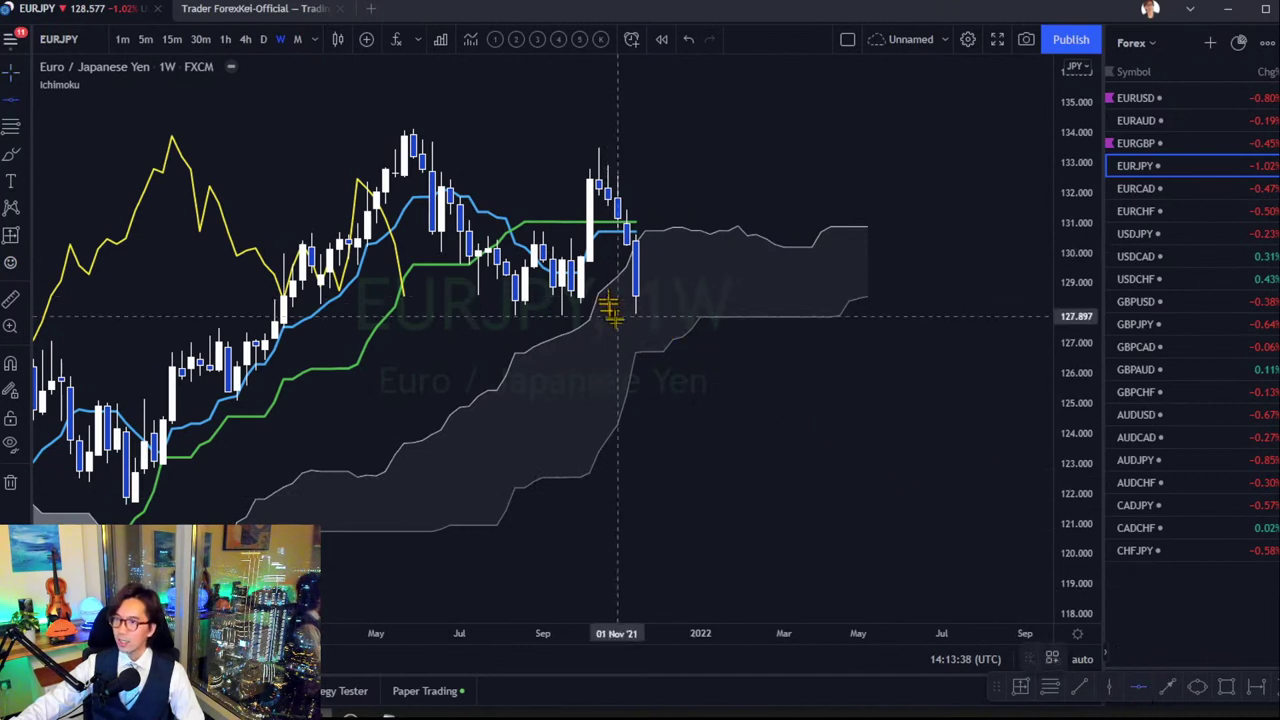
pyautogui.click(608, 317)
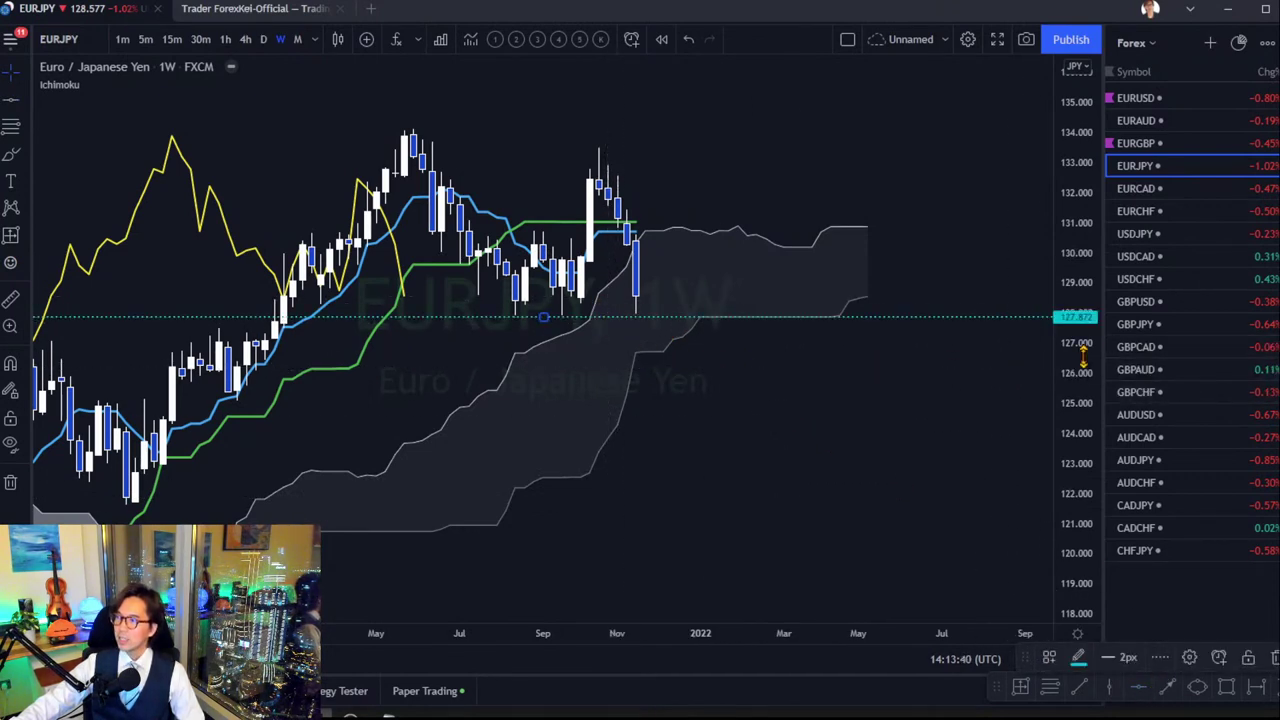
# Make the horizontal level a solid line, keeping it at 127.872.
pyautogui.rightClick(880, 320)
pyautogui.click(874, 589)
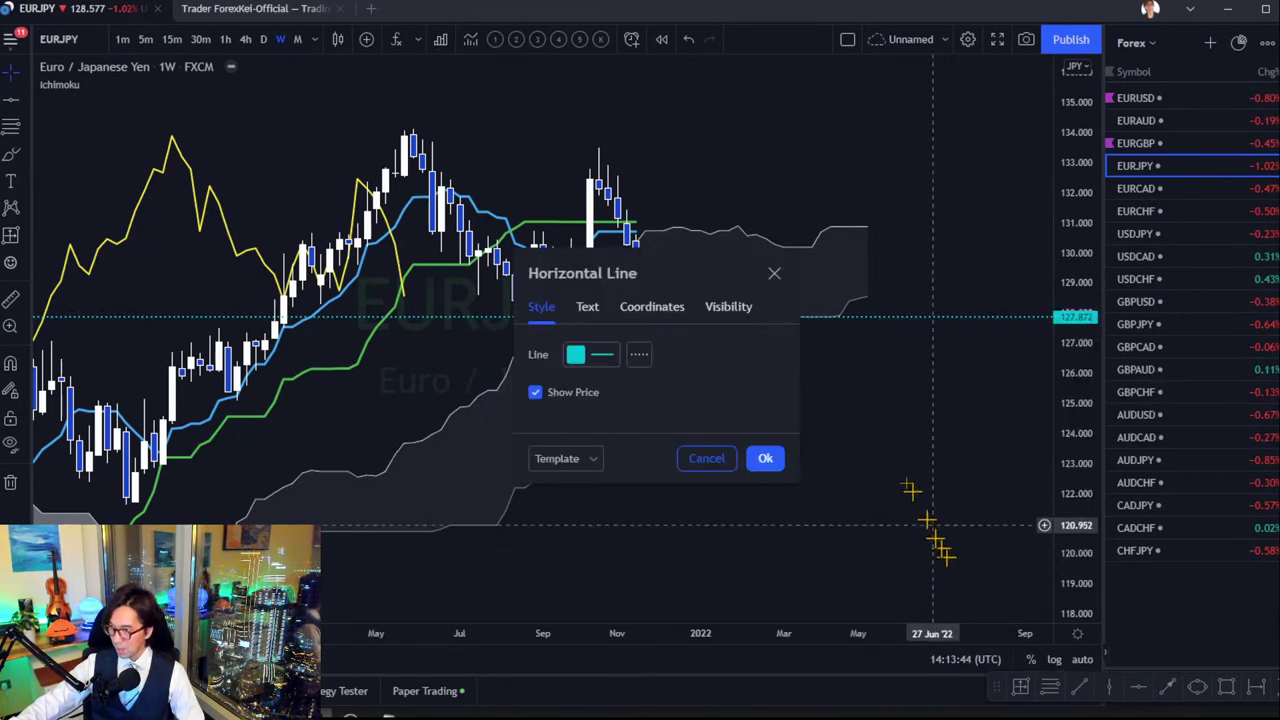
pyautogui.click(639, 354)
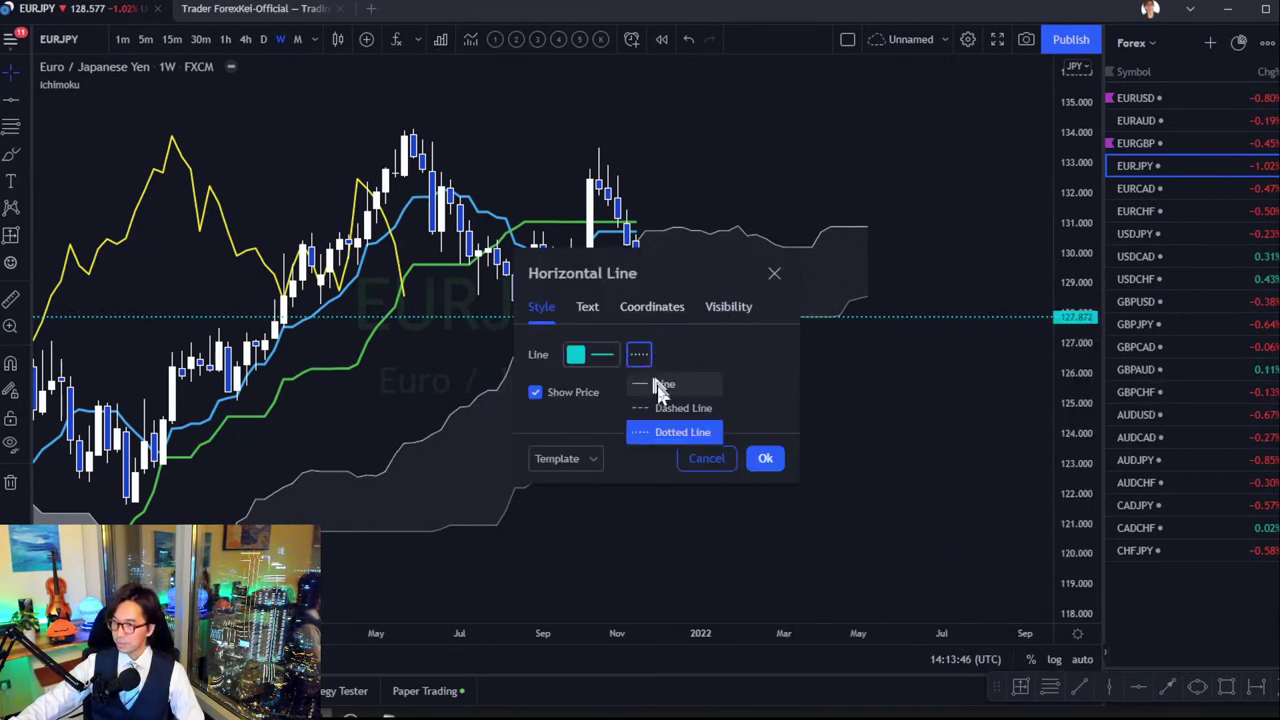
pyautogui.click(660, 385)
pyautogui.click(762, 460)
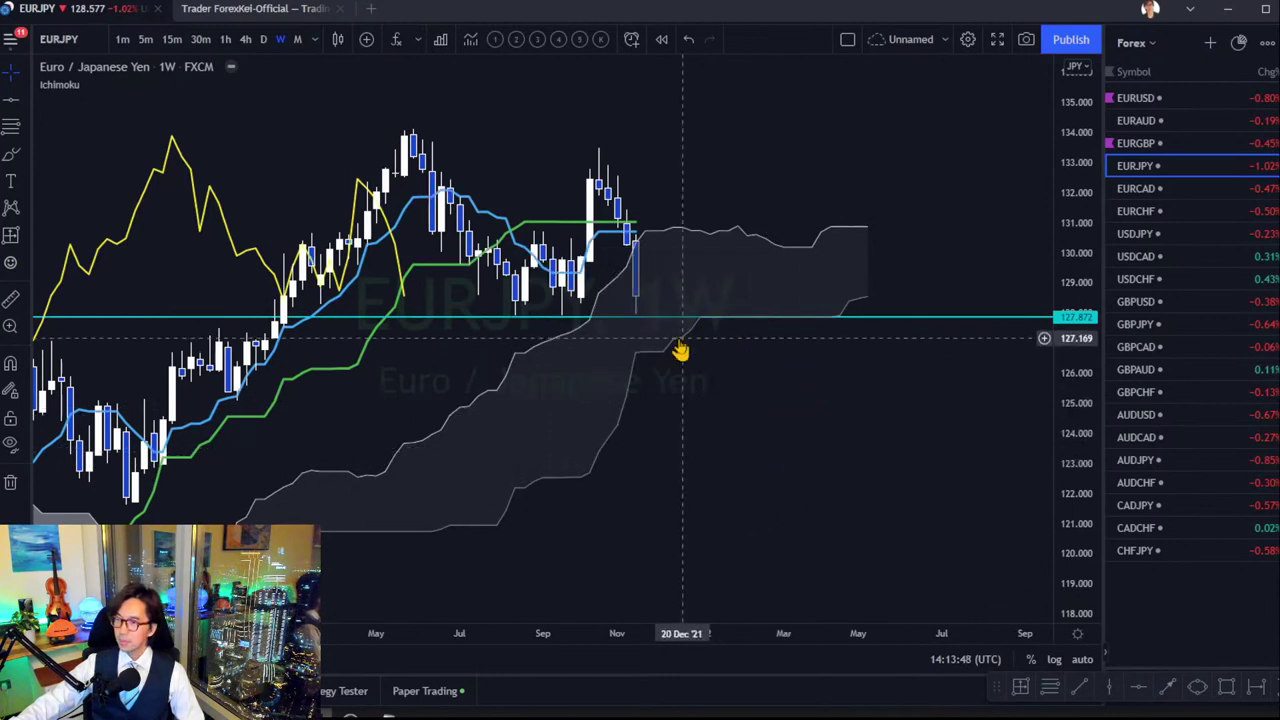
pyautogui.moveTo(660, 318)
pyautogui.mouseDown()
pyautogui.moveTo(634, 297)
pyautogui.moveTo(634, 334)
pyautogui.moveTo(651, 334)
pyautogui.moveTo(642, 316)
pyautogui.mouseUp()
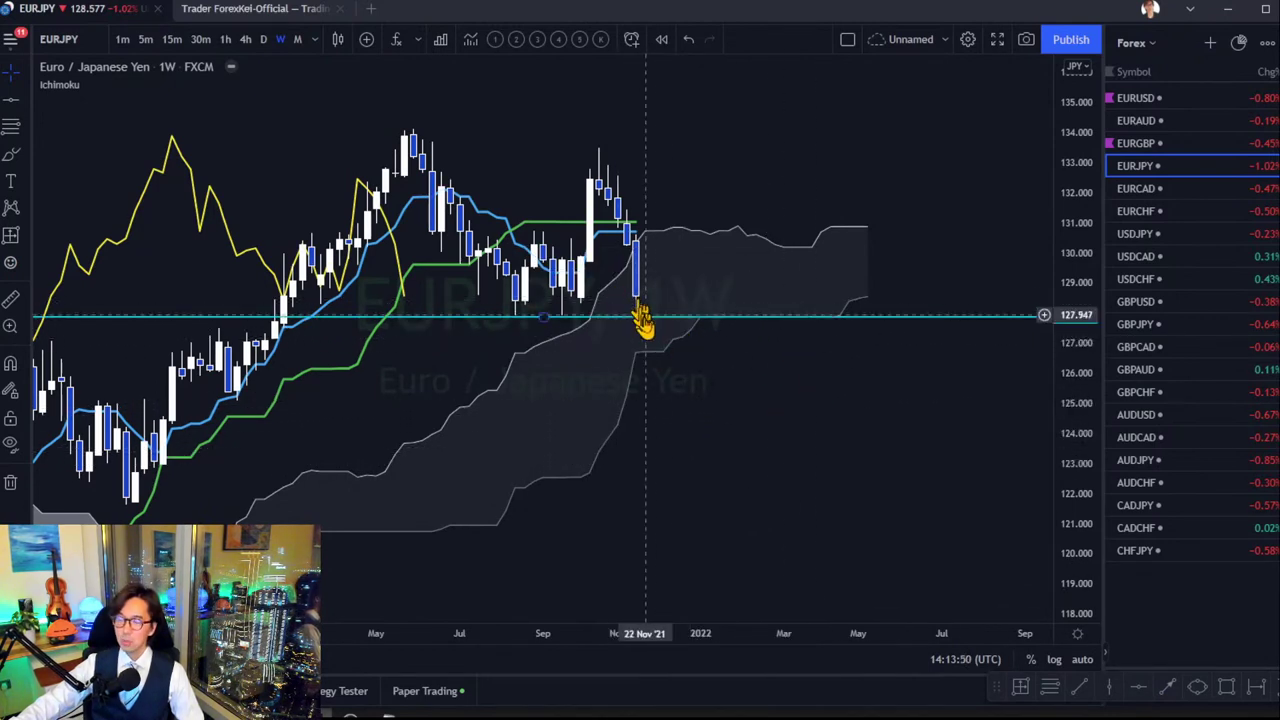
pyautogui.press('Escape')
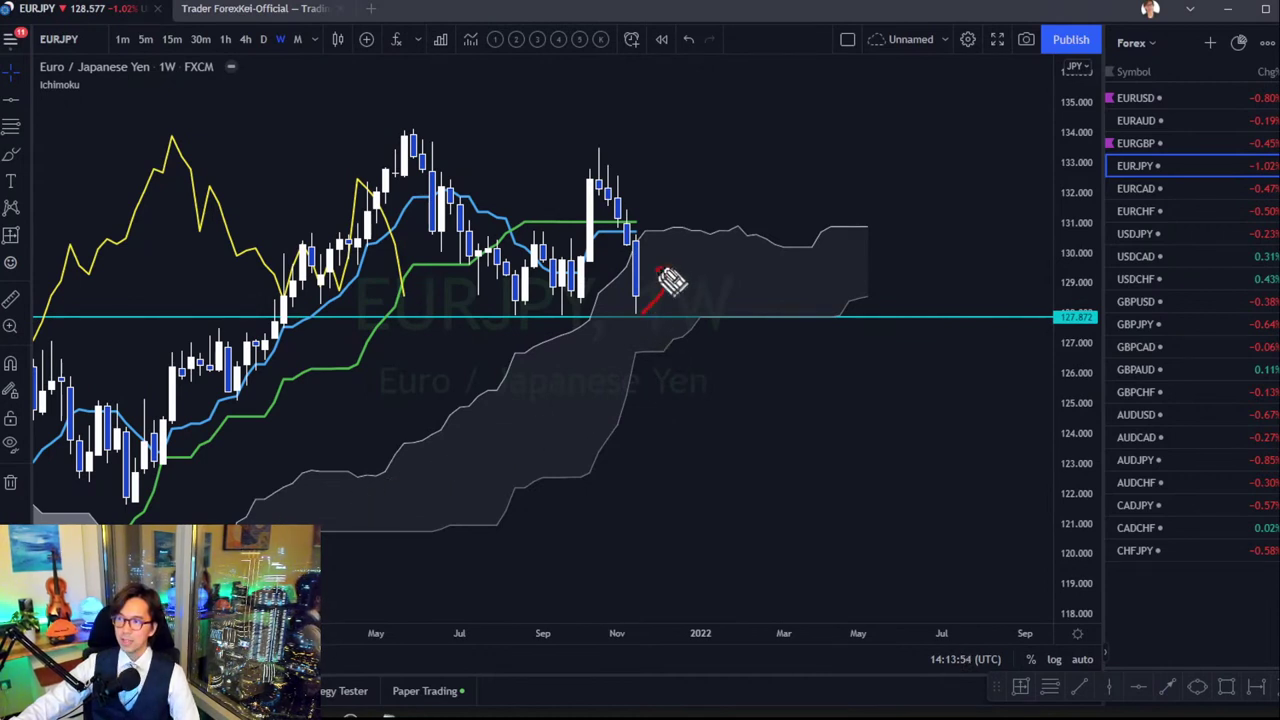
pyautogui.moveTo(660, 290); pyautogui.dragTo(664, 286)
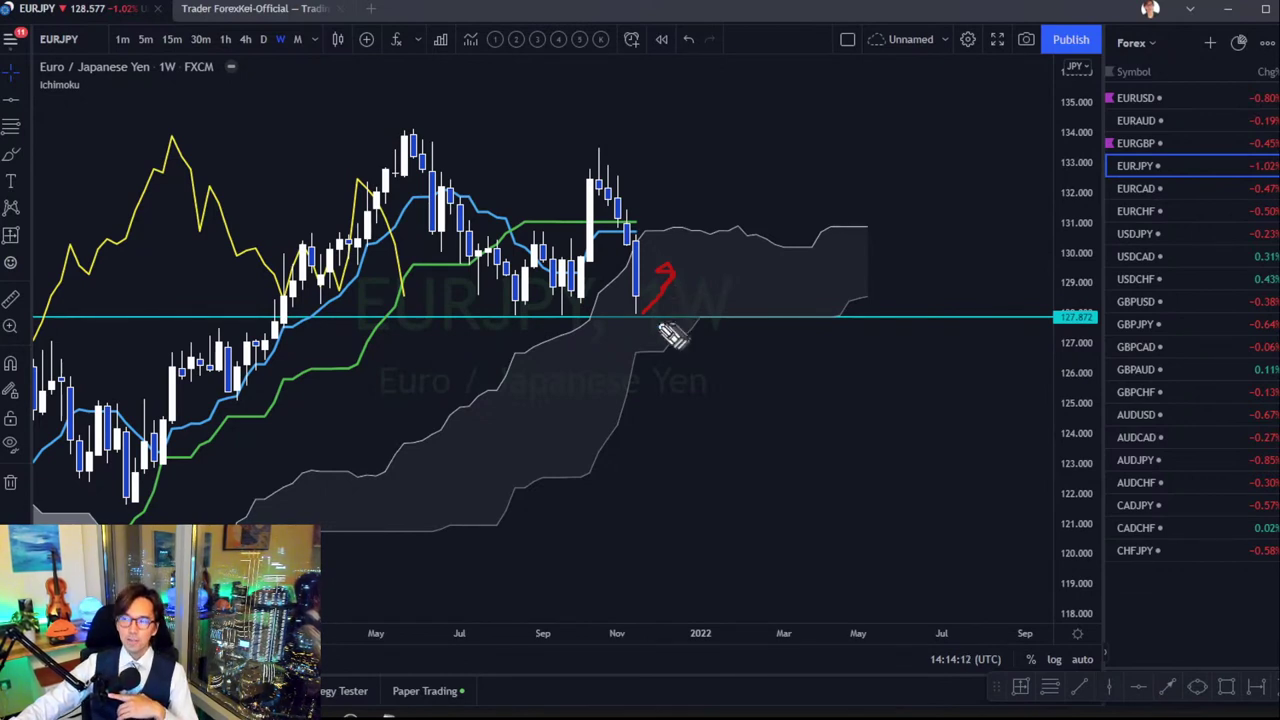
pyautogui.moveTo(655, 340)
pyautogui.mouseDown()
pyautogui.moveTo(686, 380)
pyautogui.moveTo(677, 386)
pyautogui.moveTo(772, 450)
pyautogui.mouseUp()
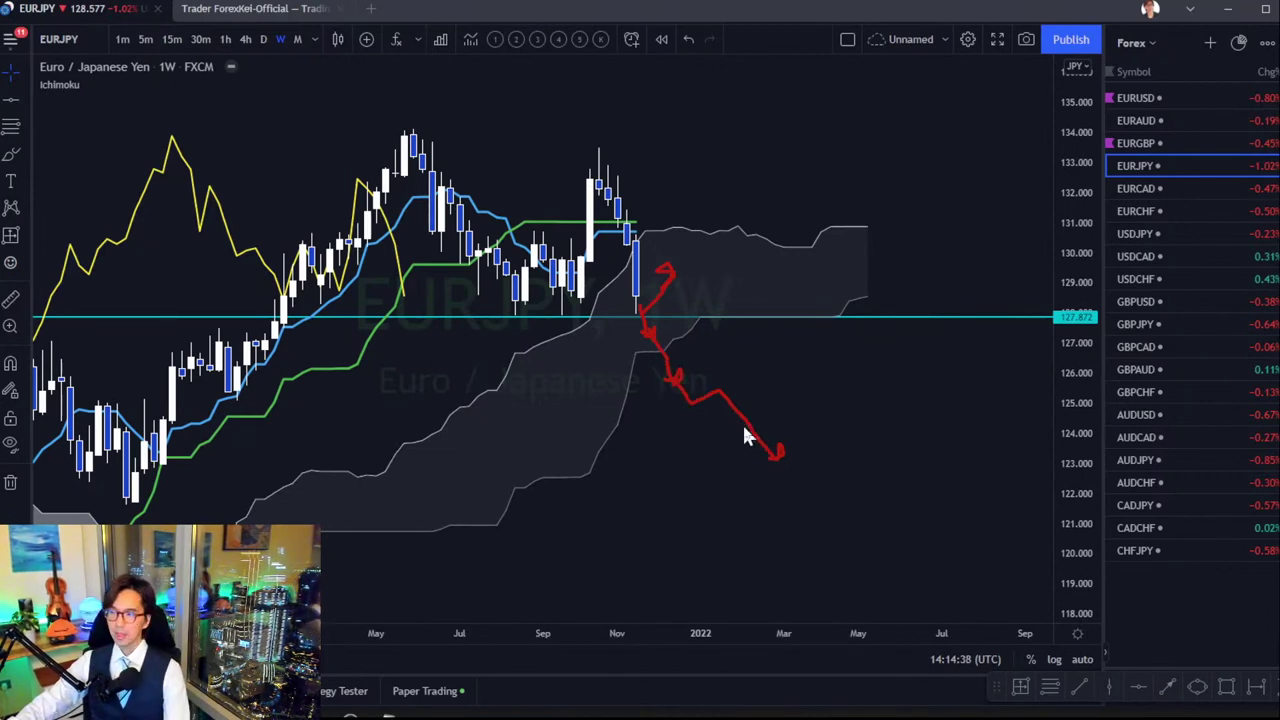
pyautogui.press('Escape')
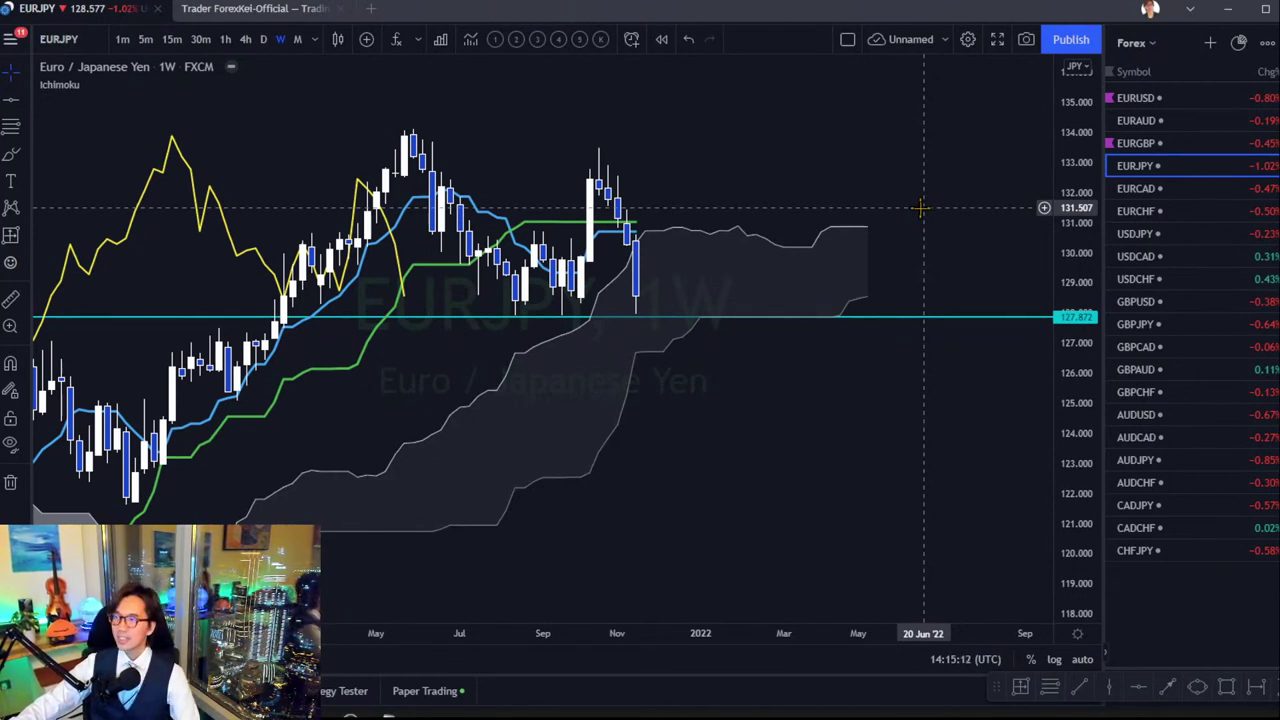
# Load EURCAD and sketch red arrows across and beneath the cloud, circling the green and yellow line ends.
pyautogui.click(1141, 191)
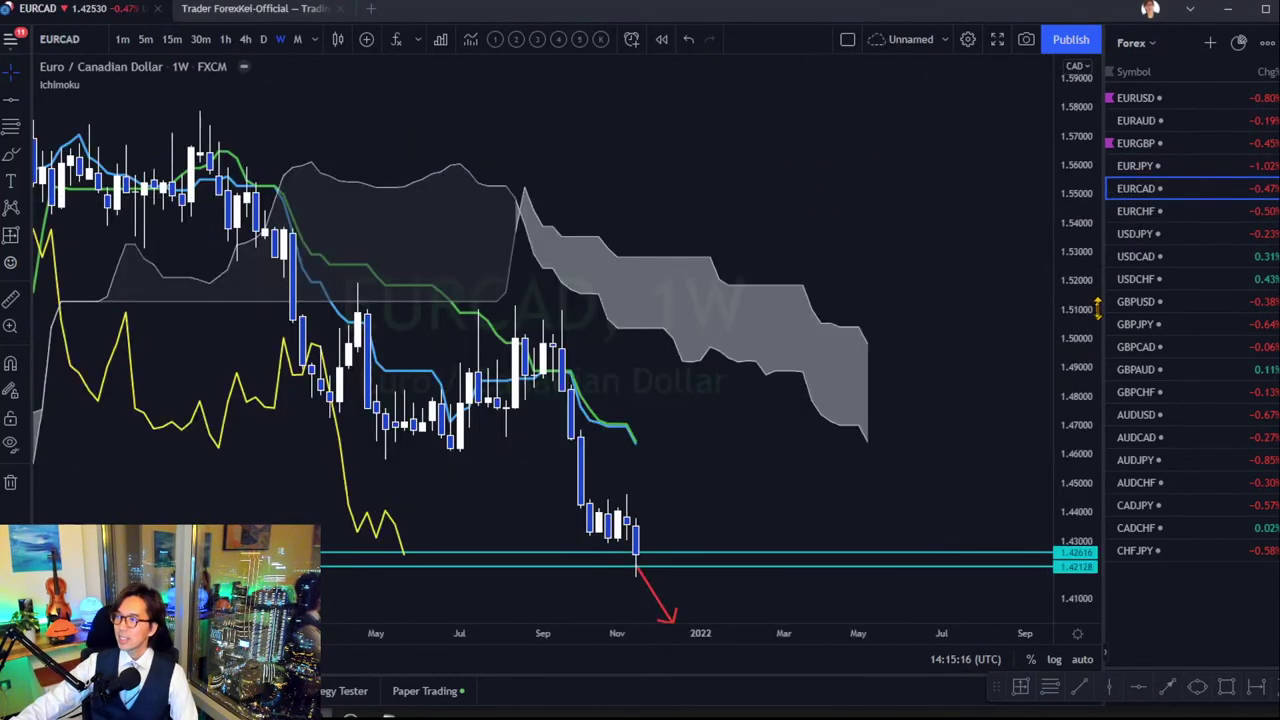
pyautogui.moveTo(951, 303); pyautogui.dragTo(961, 168)
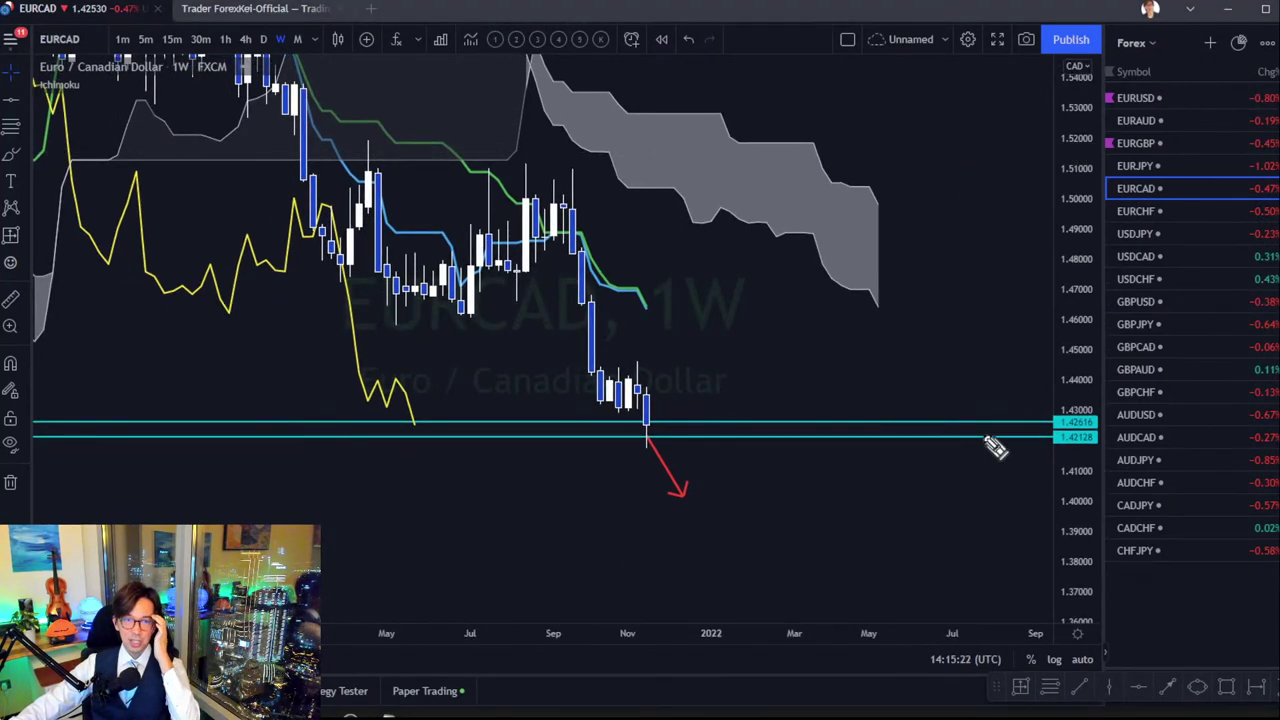
pyautogui.moveTo(712, 148); pyautogui.dragTo(938, 296)
pyautogui.moveTo(878, 156)
pyautogui.mouseDown()
pyautogui.moveTo(913, 191)
pyautogui.moveTo(920, 206)
pyautogui.moveTo(906, 209)
pyautogui.mouseUp()
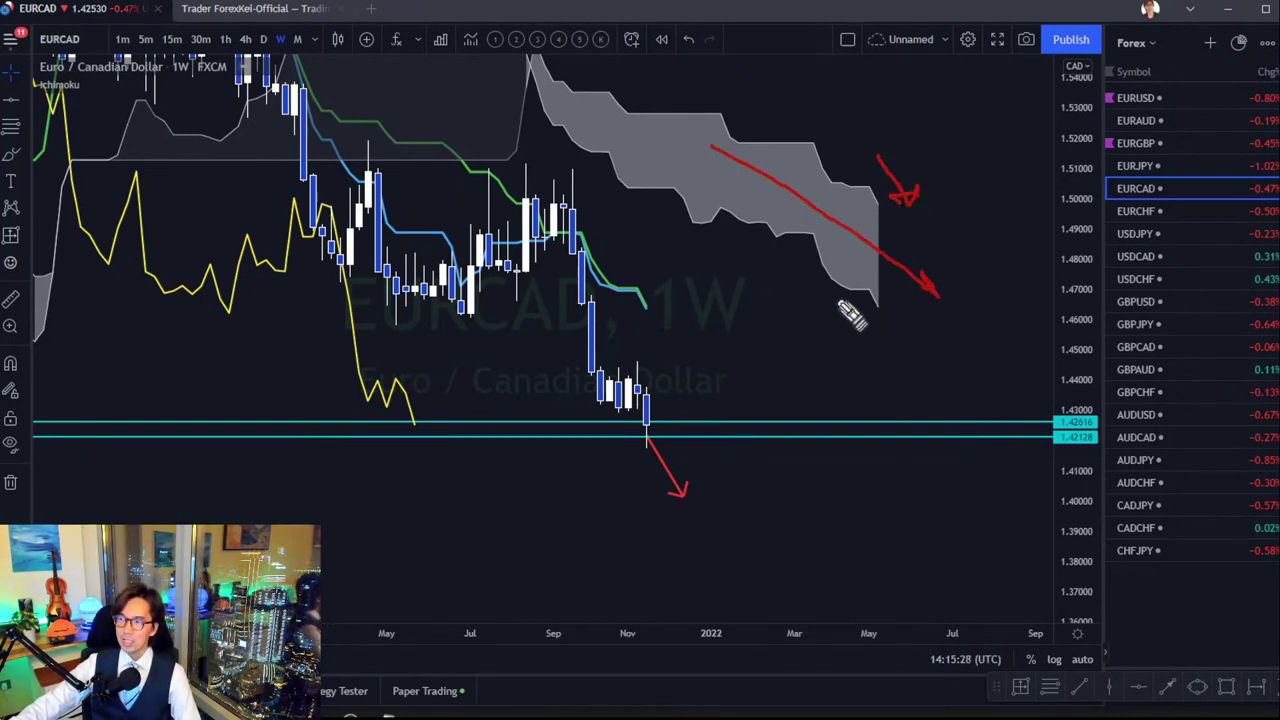
pyautogui.moveTo(840, 302); pyautogui.dragTo(844, 345)
pyautogui.moveTo(844, 345); pyautogui.dragTo(858, 333)
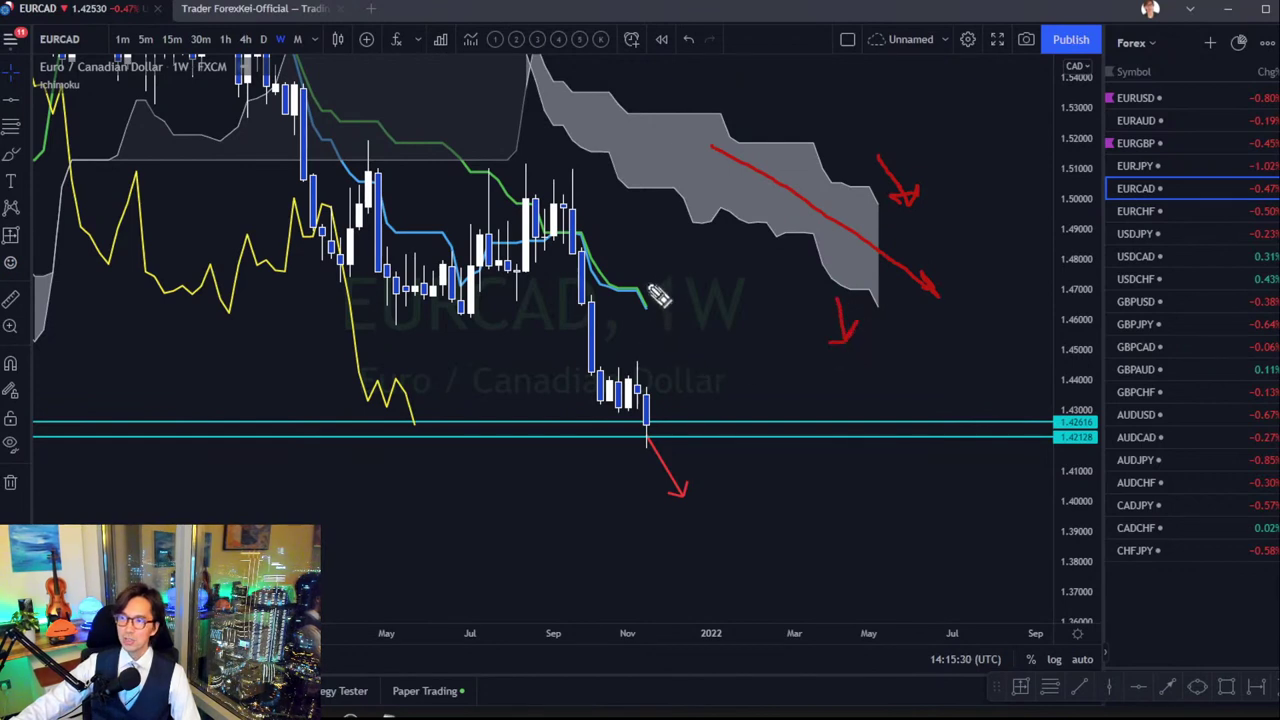
pyautogui.moveTo(655, 292)
pyautogui.mouseDown()
pyautogui.moveTo(672, 332)
pyautogui.moveTo(614, 294)
pyautogui.moveTo(670, 328)
pyautogui.mouseUp()
pyautogui.moveTo(434, 437)
pyautogui.mouseDown()
pyautogui.moveTo(417, 451)
pyautogui.moveTo(434, 391)
pyautogui.moveTo(436, 455)
pyautogui.mouseUp()
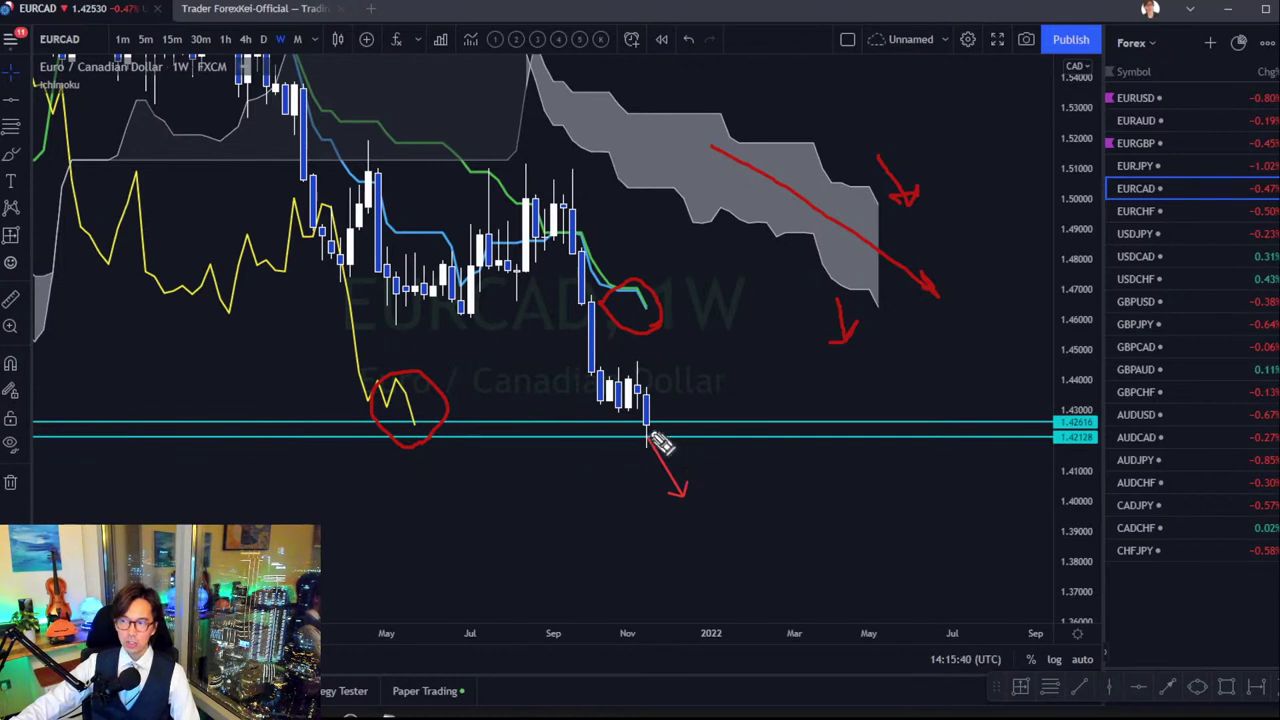
pyautogui.moveTo(680, 490); pyautogui.dragTo(687, 514)
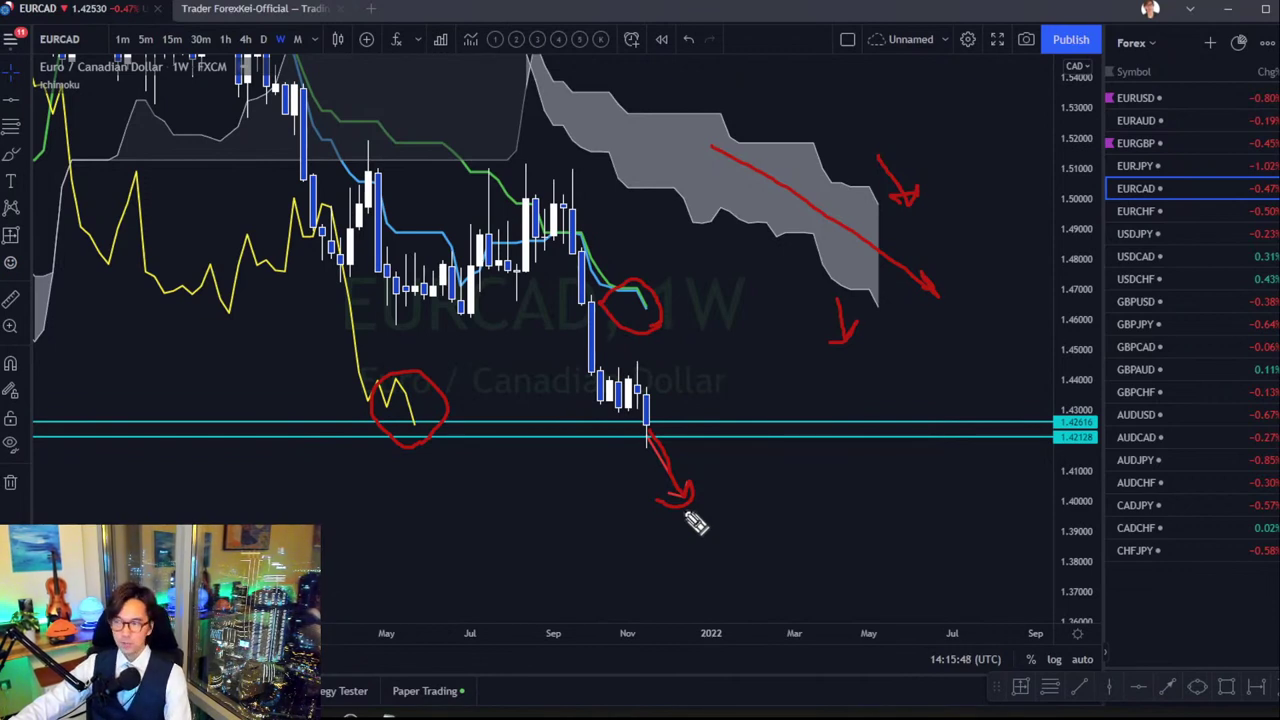
# Clear the red sketches and flag EURCAD purple in the watchlist.
pyautogui.press('Escape')
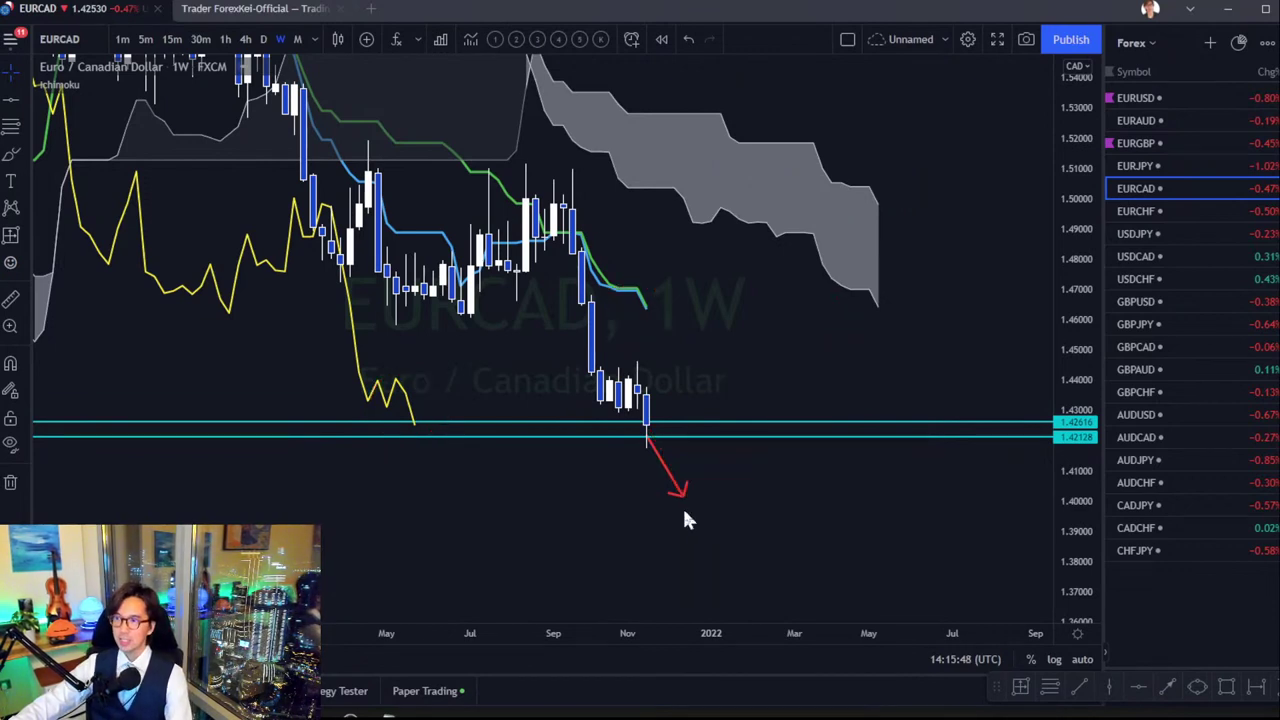
pyautogui.click(1111, 190)
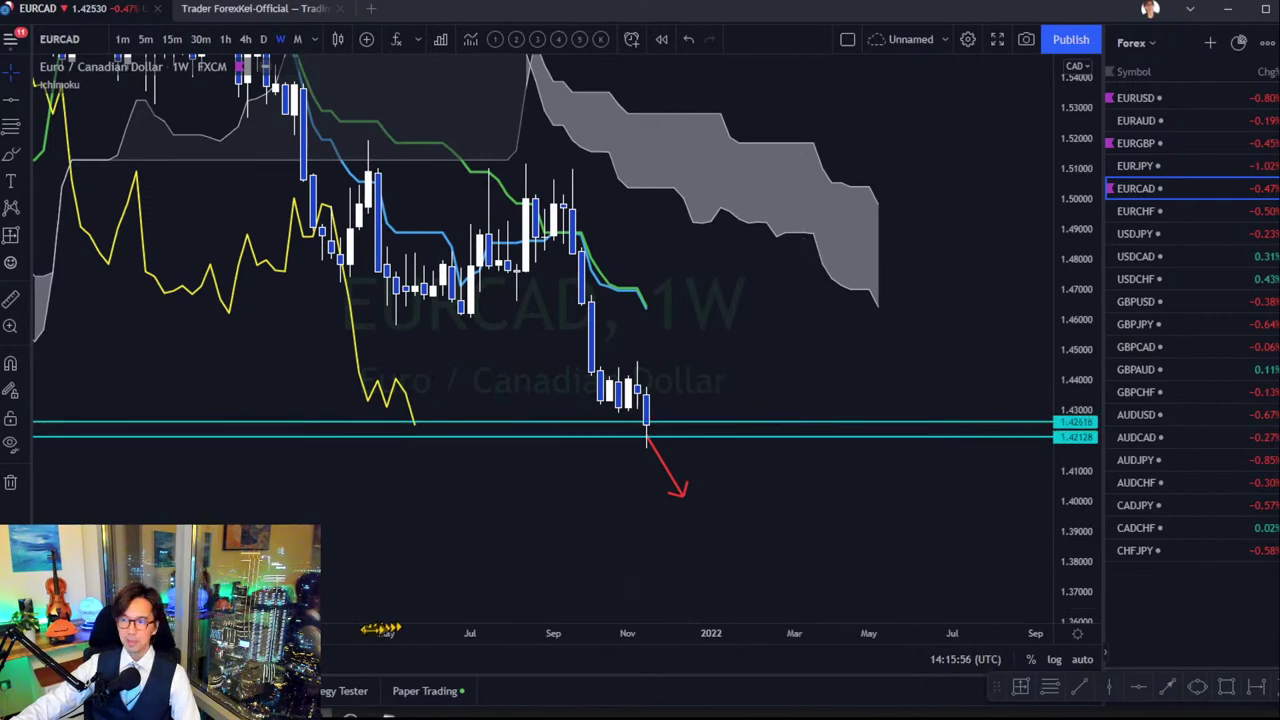
pyautogui.scroll(-10, 800, 435)
pyautogui.scroll(3, 543, 425)
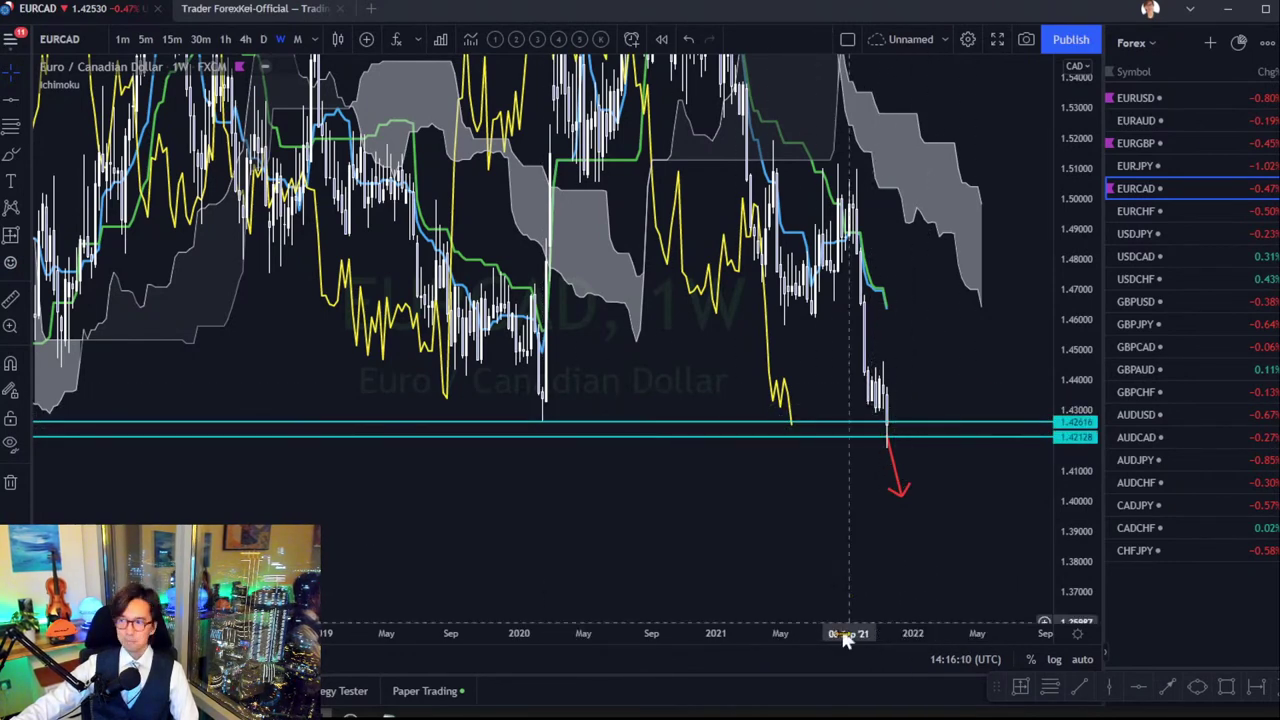
# Widen the weekly candles toward the latest bars, try and undo a red arrow, then load EURCHF.
pyautogui.moveTo(862, 633); pyautogui.dragTo(543, 625)
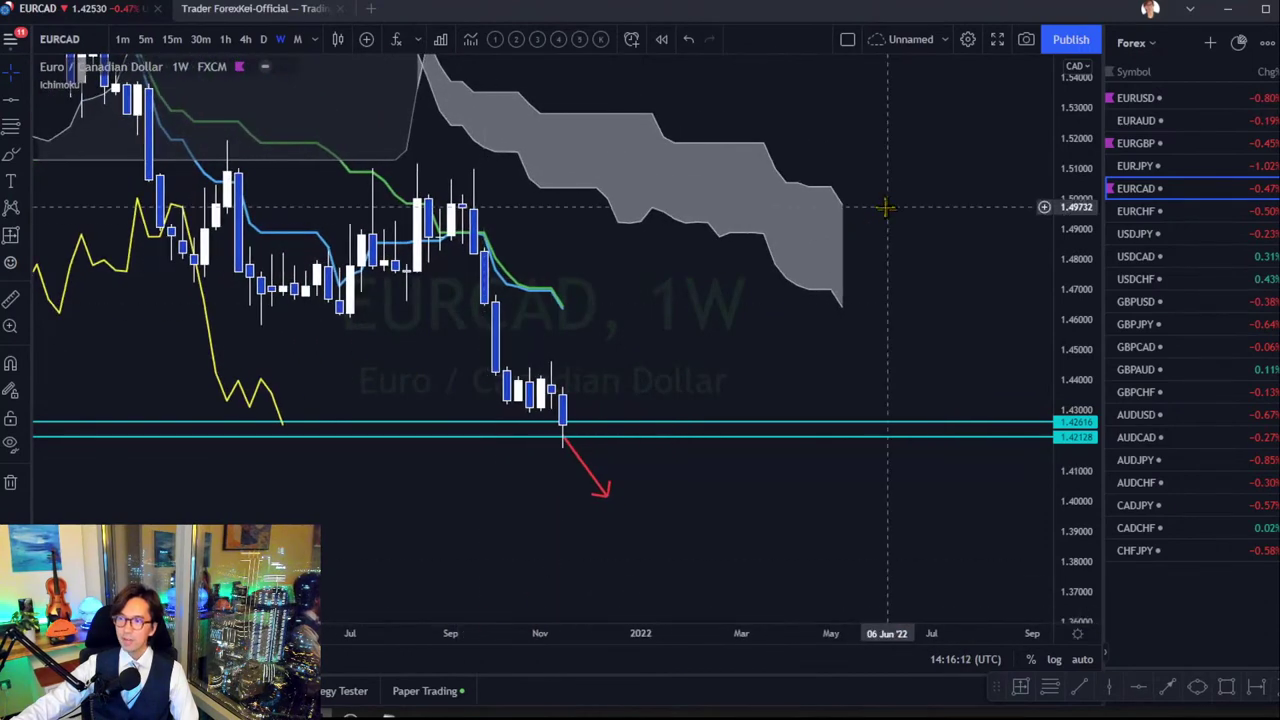
pyautogui.moveTo(765, 249); pyautogui.dragTo(707, 255)
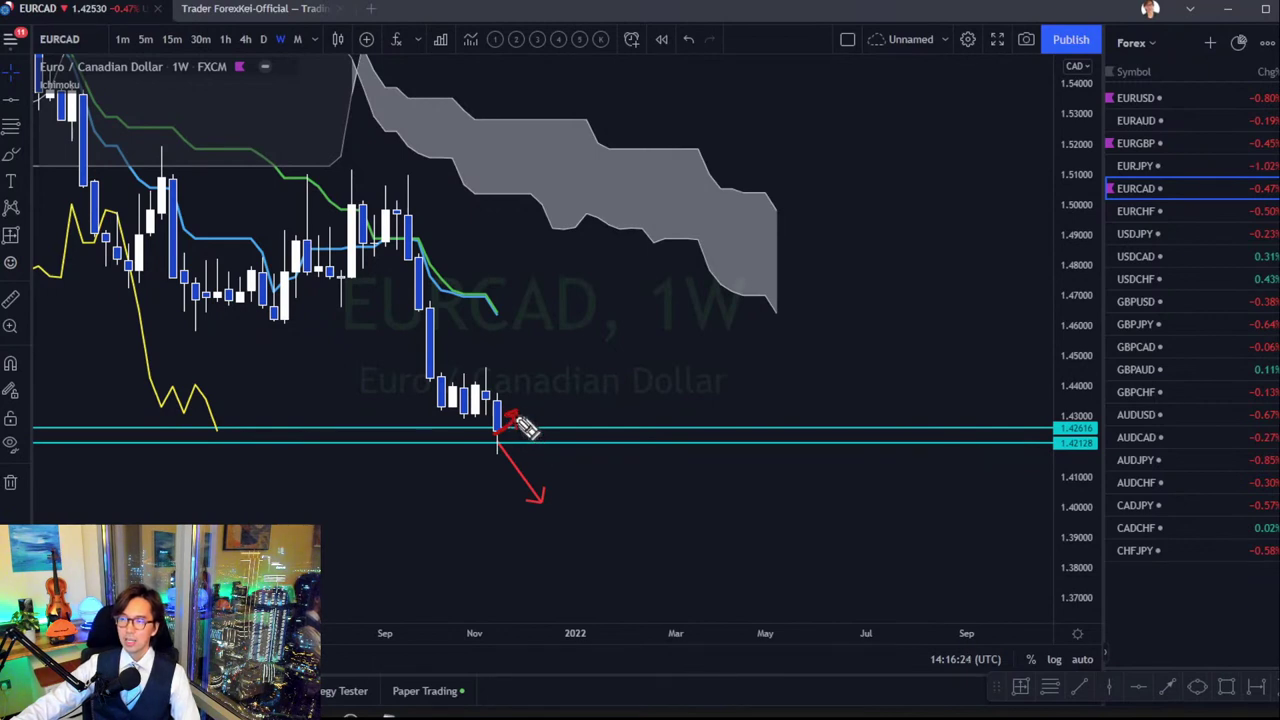
pyautogui.moveTo(520, 420); pyautogui.dragTo(583, 512)
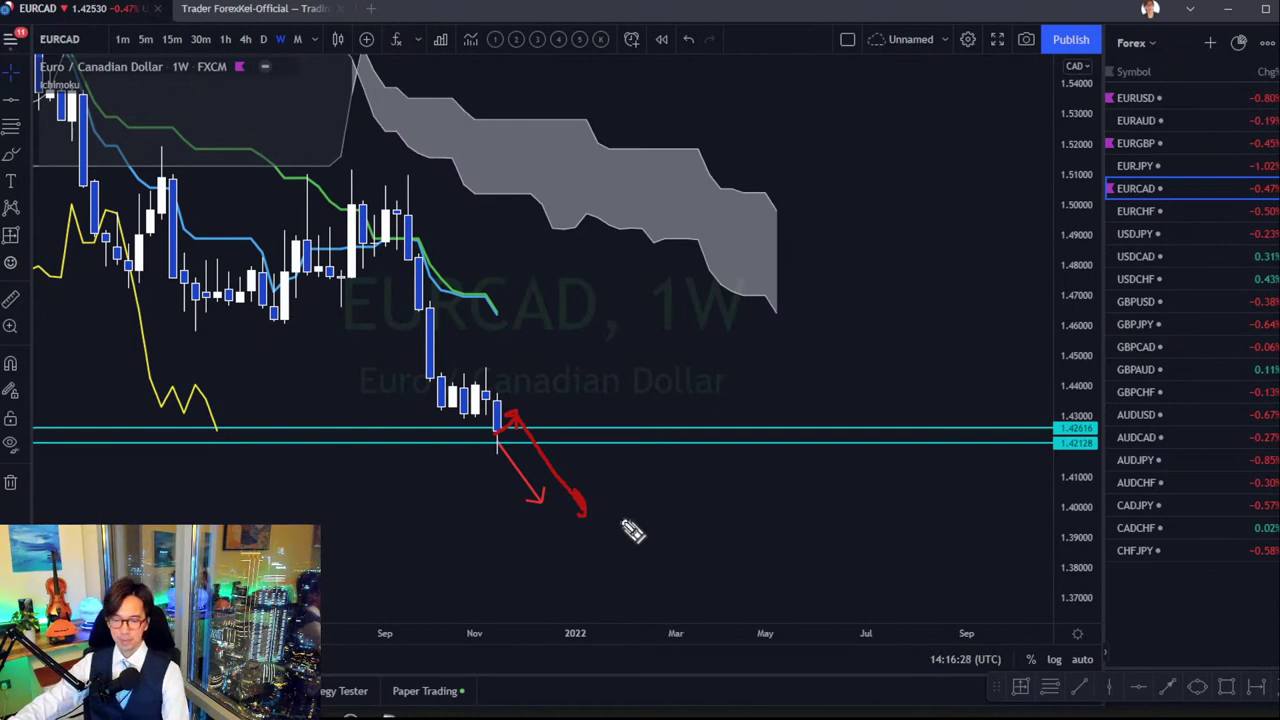
pyautogui.hotkey('ctrl', 'z')
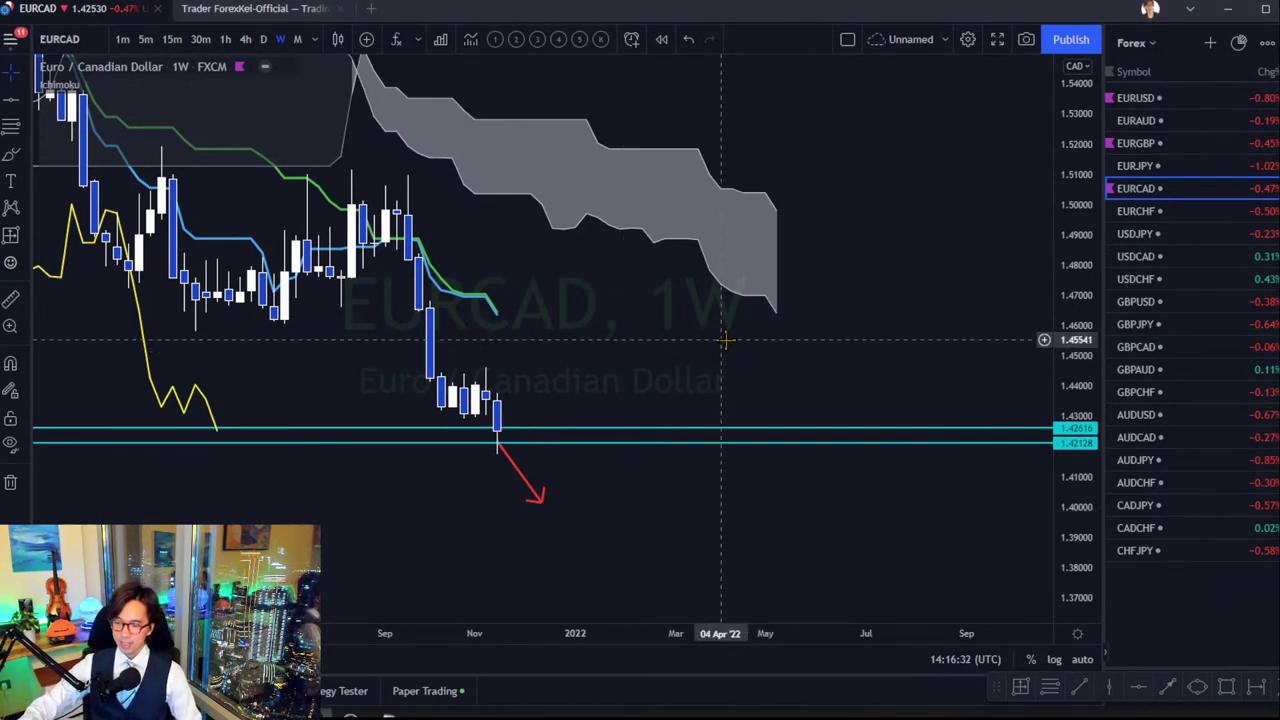
pyautogui.press('Down')
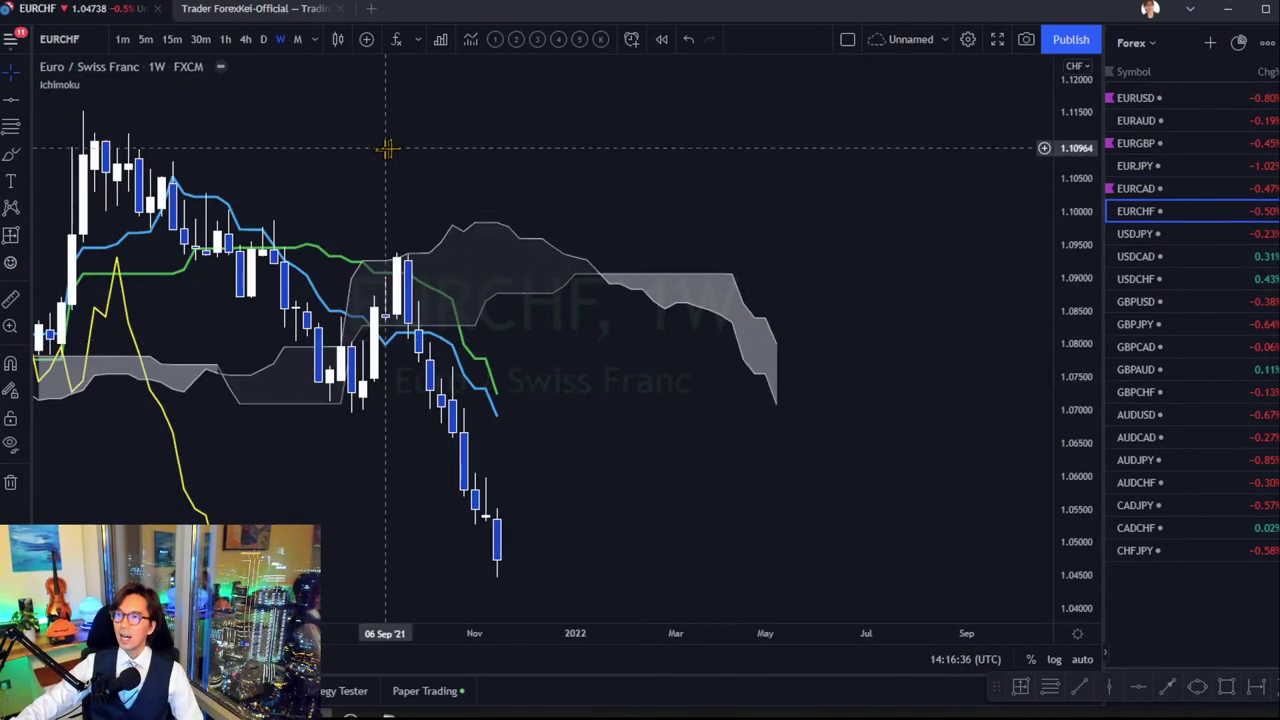
# Frame the latest EURCHF candles and place a horizontal level at about 1.050.
pyautogui.moveTo(430, 232); pyautogui.dragTo(603, 168)
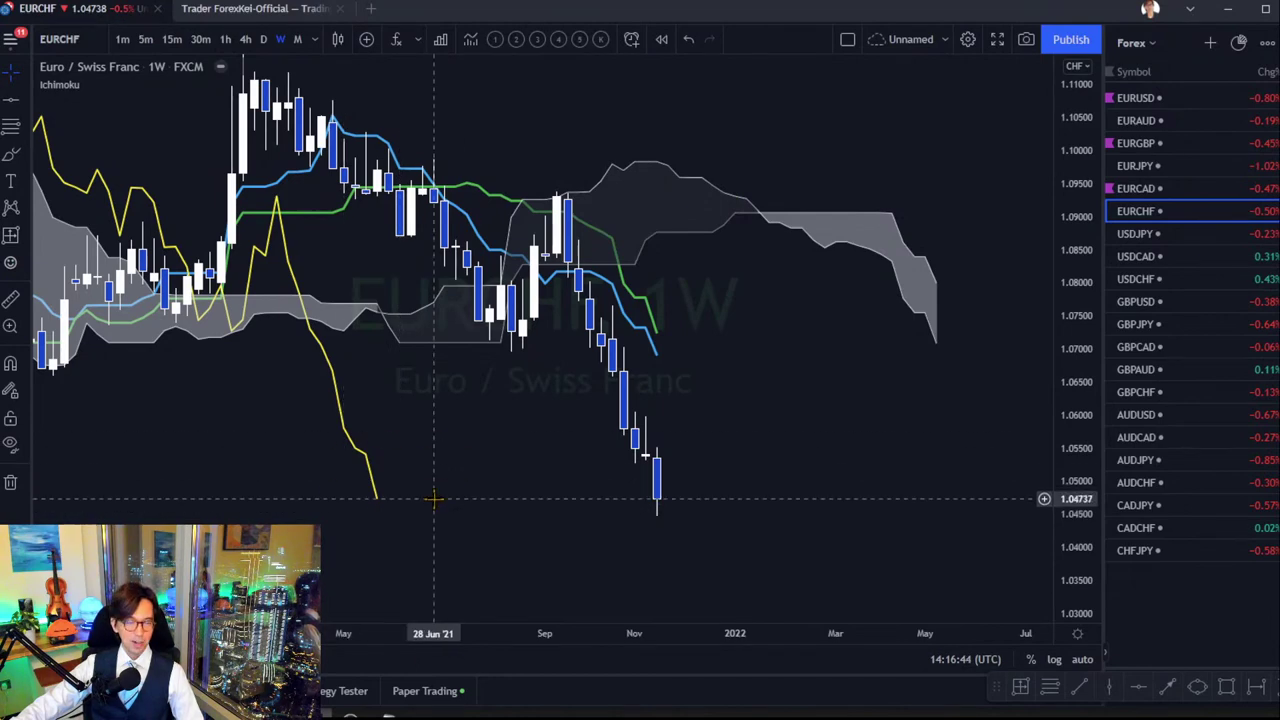
pyautogui.moveTo(1098, 140); pyautogui.dragTo(880, 389)
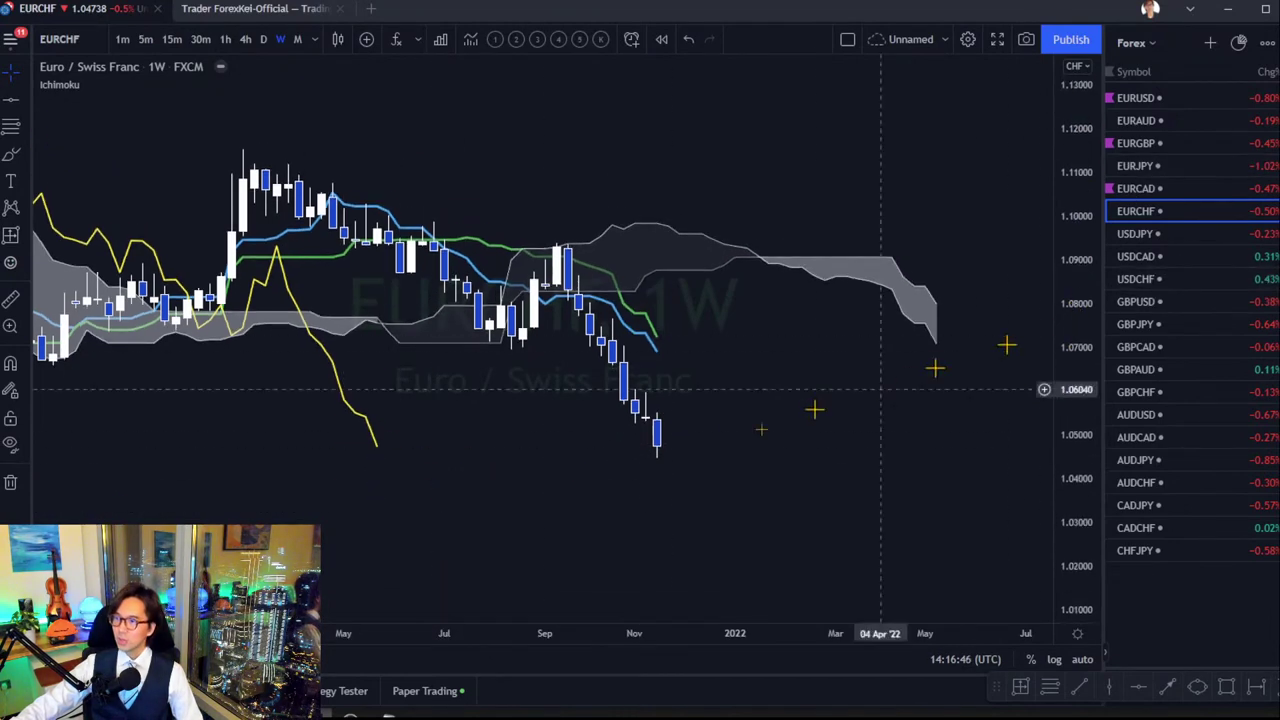
pyautogui.scroll(-2, 372, 619)
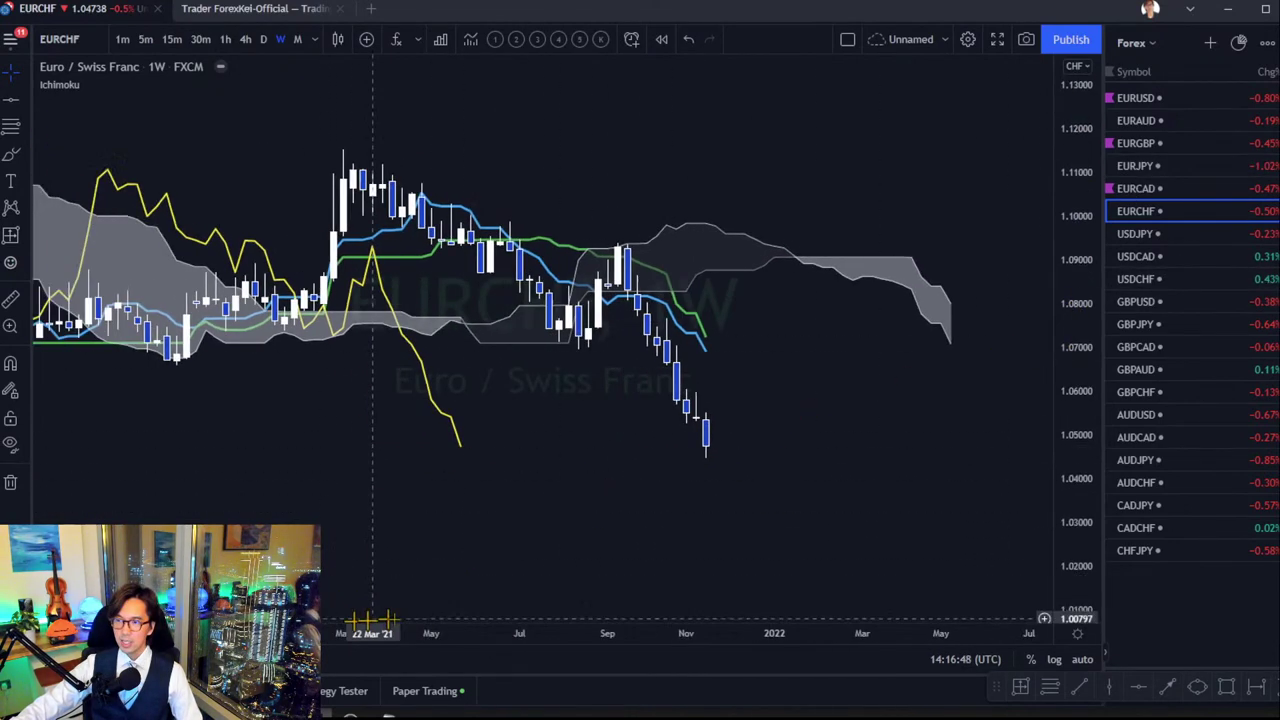
pyautogui.scroll(-5, 372, 619)
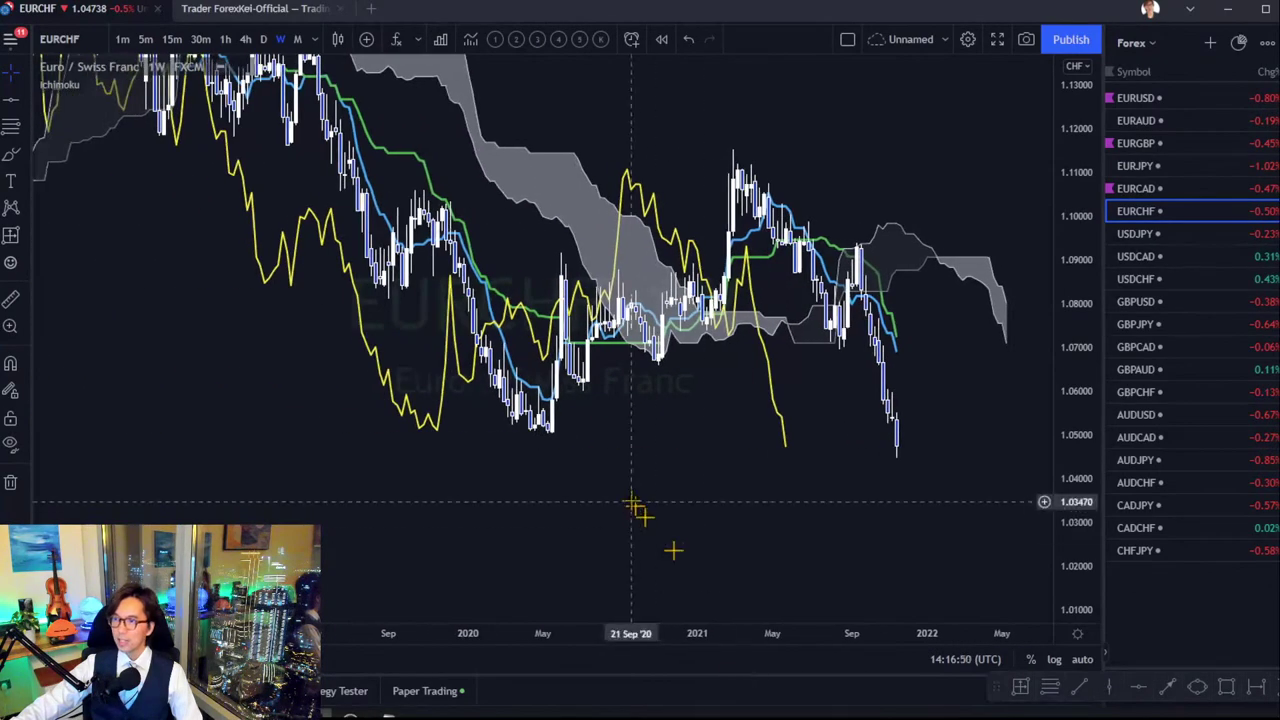
pyautogui.click(1138, 686)
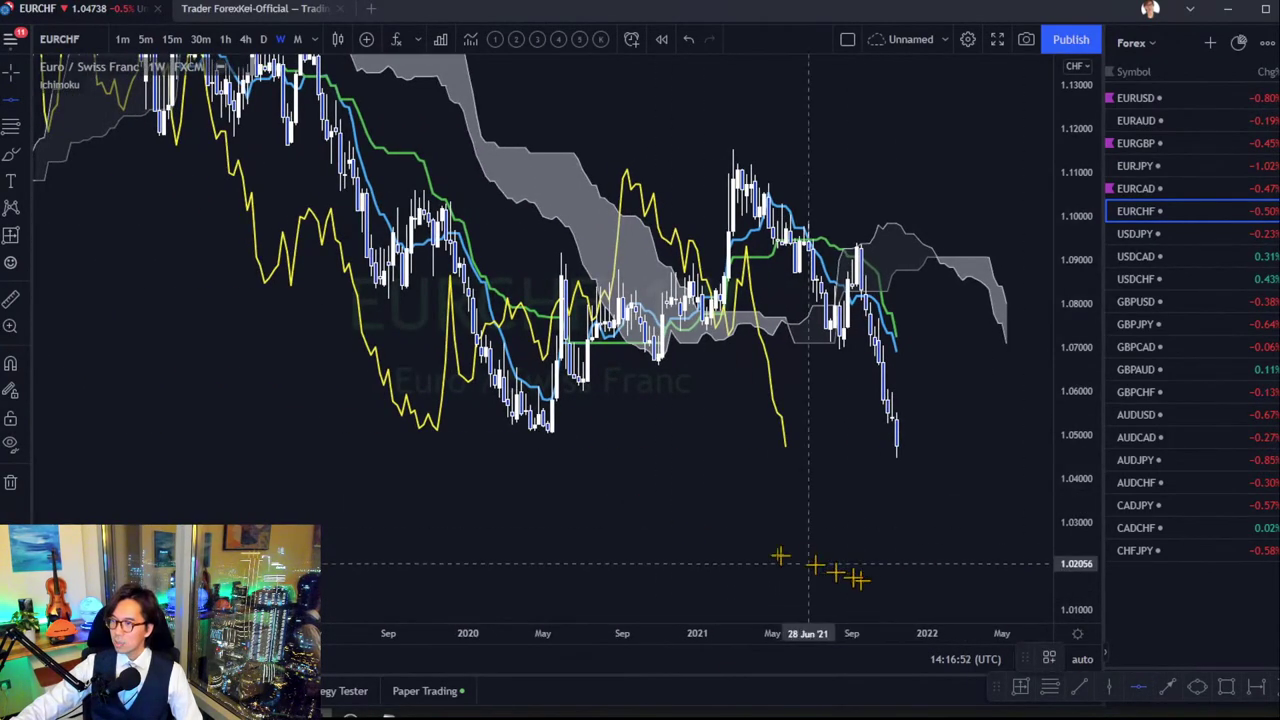
pyautogui.click(634, 434)
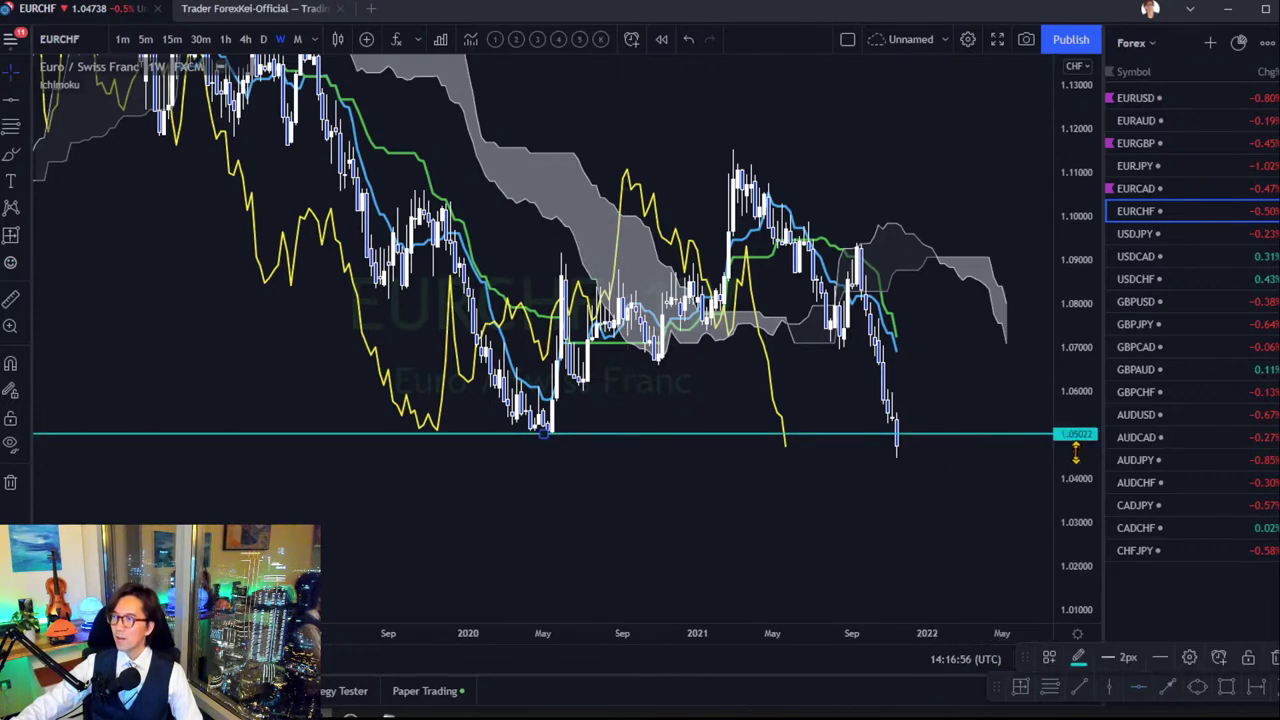
# Adjust the zoom, nudge the level to 1.05022, and flag EURCHF purple.
pyautogui.moveTo(965, 636); pyautogui.dragTo(755, 633)
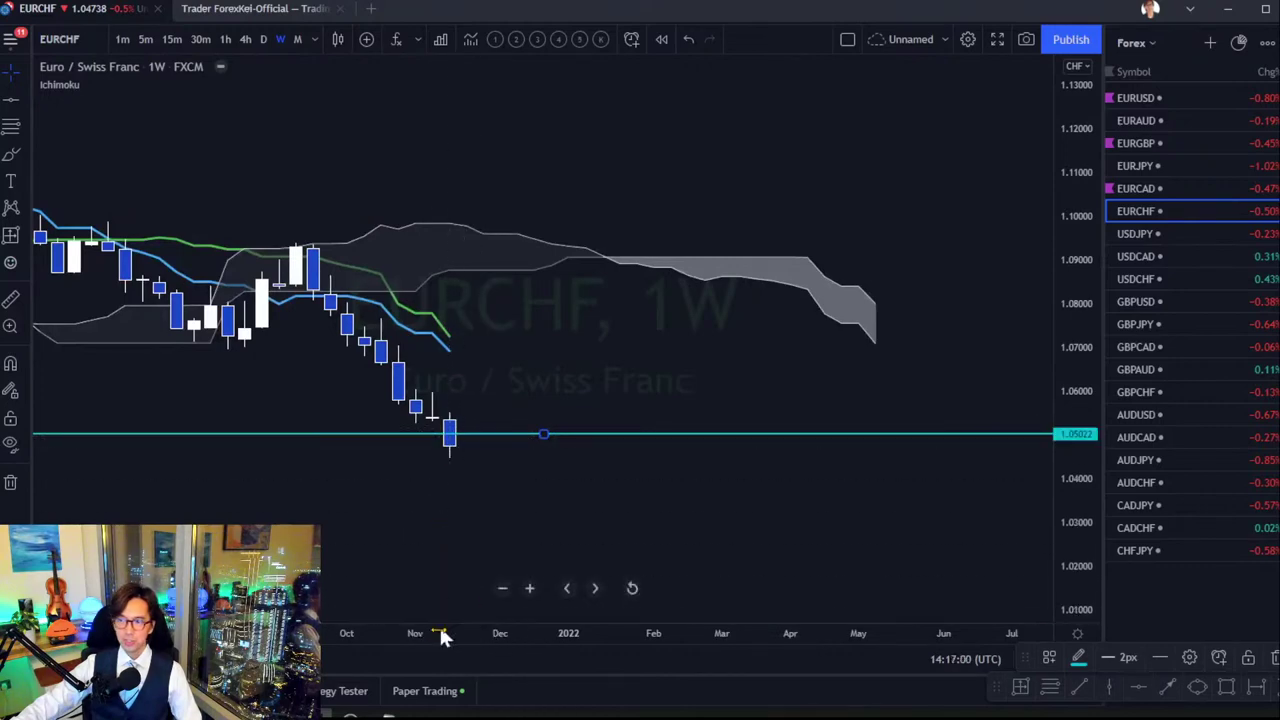
pyautogui.moveTo(441, 632); pyautogui.dragTo(600, 632)
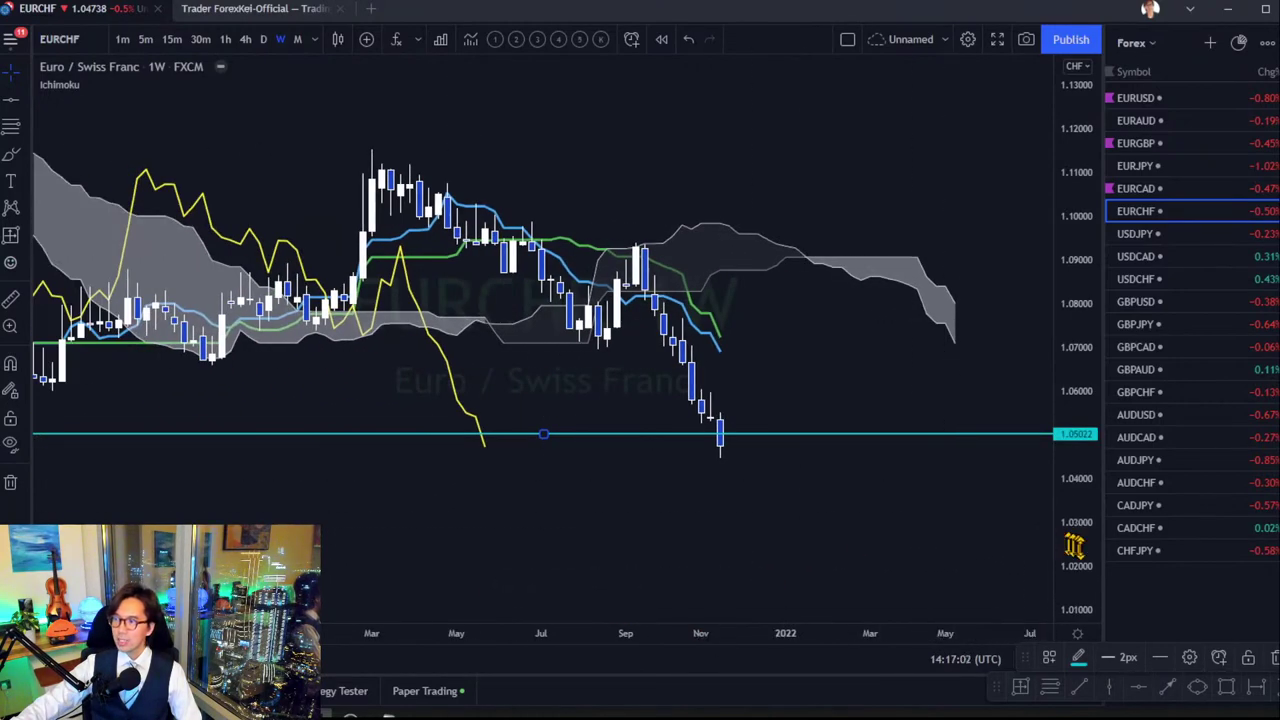
pyautogui.moveTo(1085, 540); pyautogui.dragTo(966, 380)
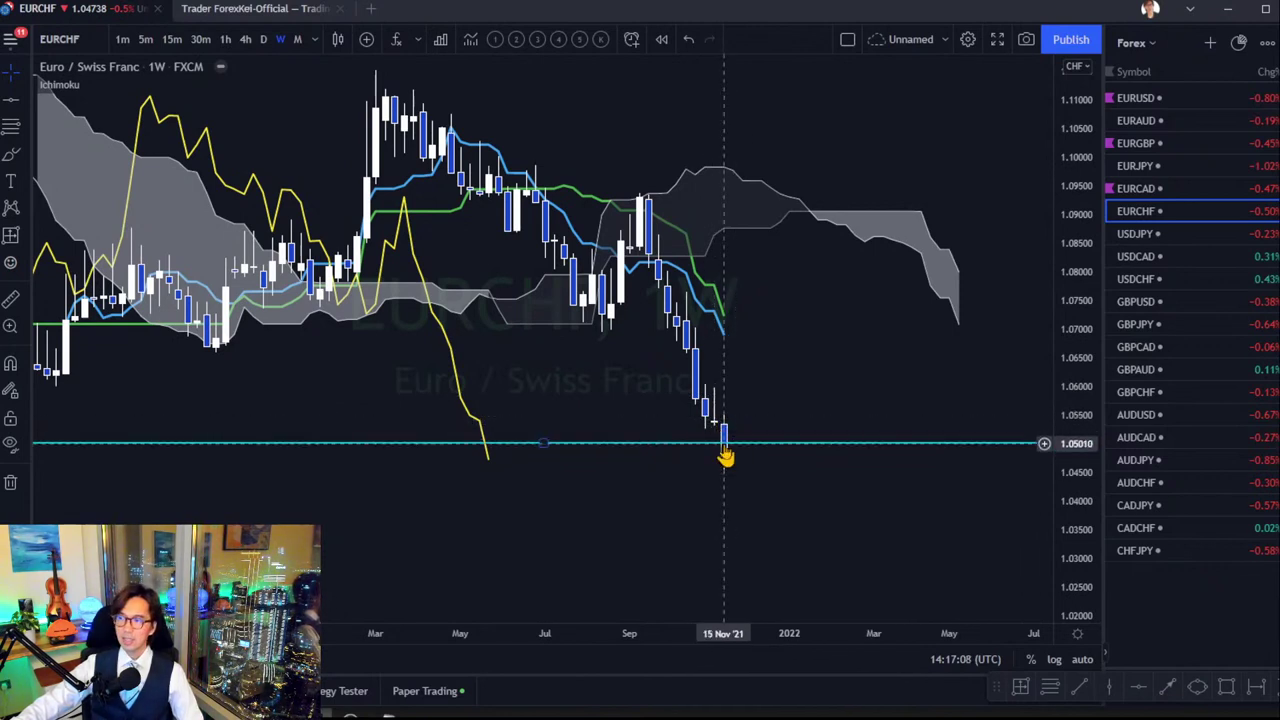
pyautogui.moveTo(726, 444); pyautogui.dragTo(722, 442)
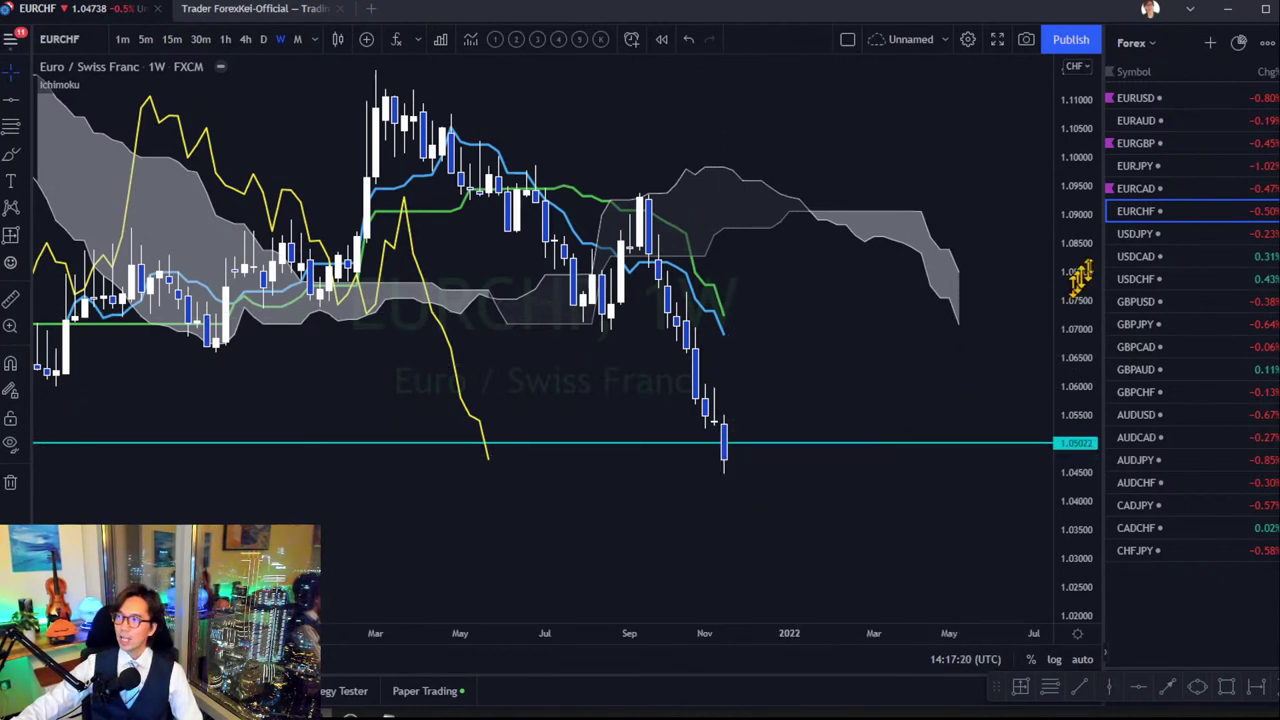
pyautogui.click(1109, 209)
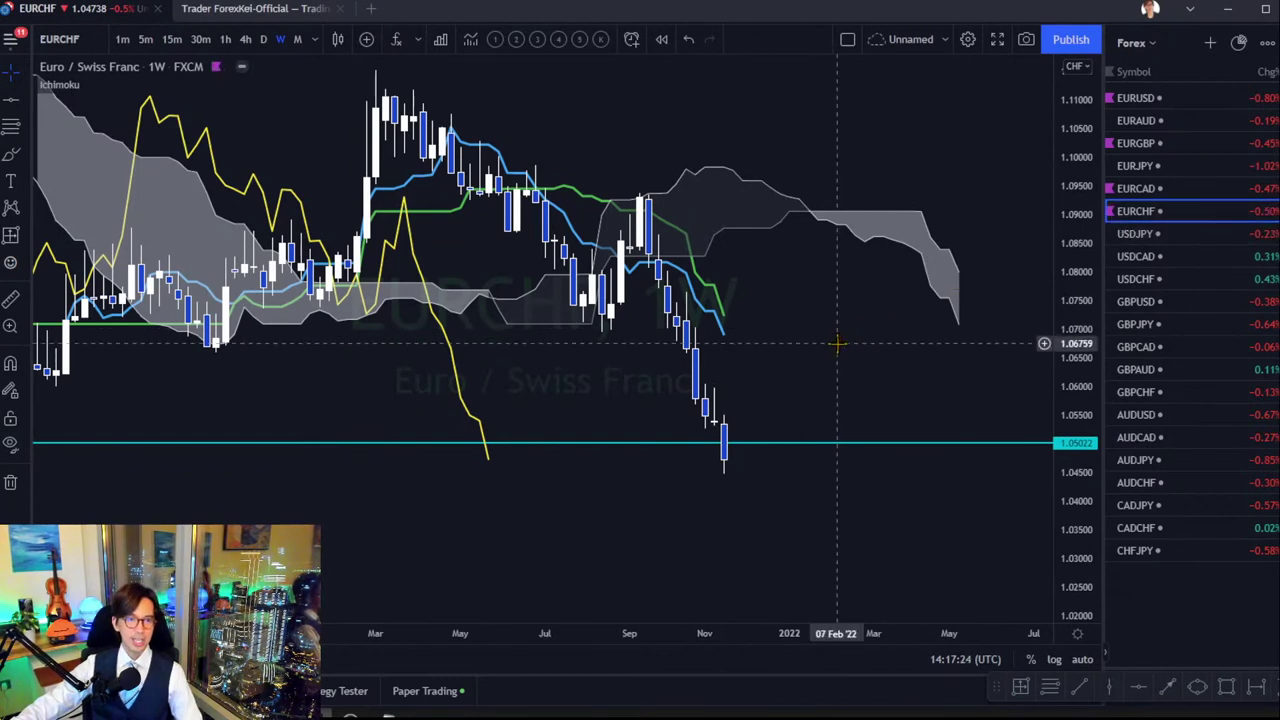
# Load USDJPY, sketch rising arrows along the future cloud and baselines, and circle the lagging-line peak.
pyautogui.press('Down')
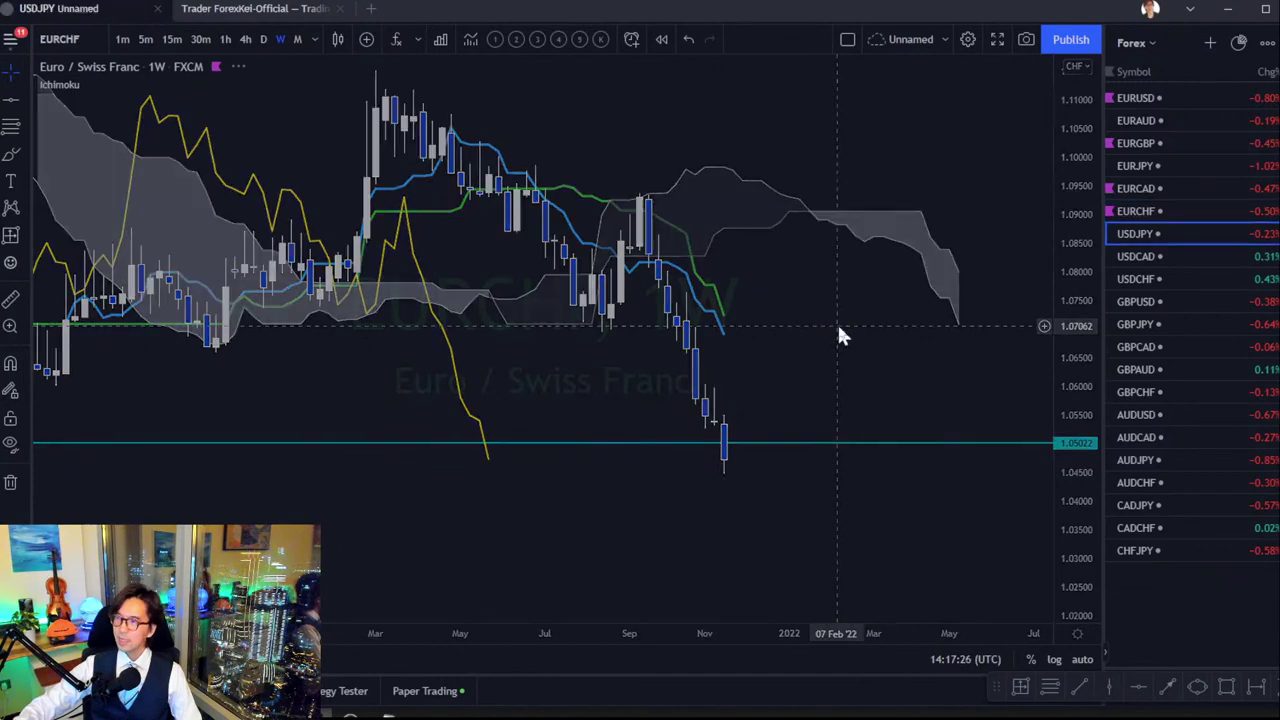
pyautogui.moveTo(856, 260); pyautogui.dragTo(780, 288)
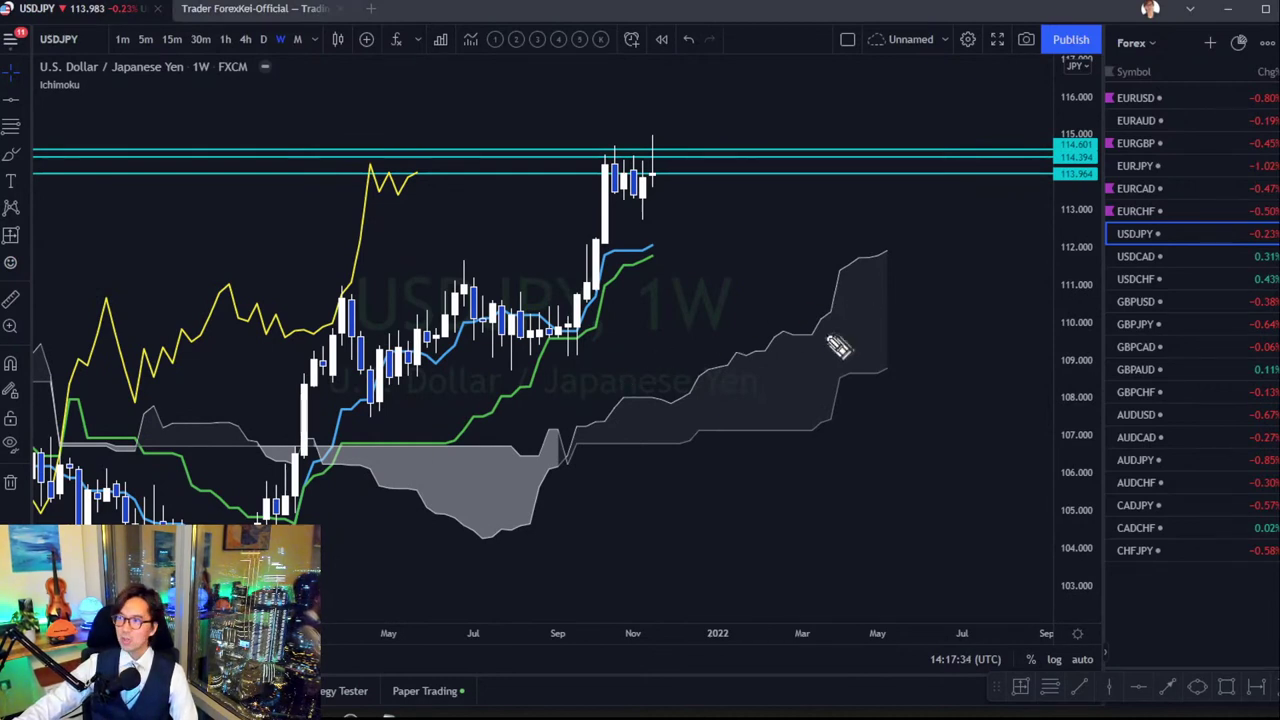
pyautogui.moveTo(826, 333); pyautogui.dragTo(930, 296)
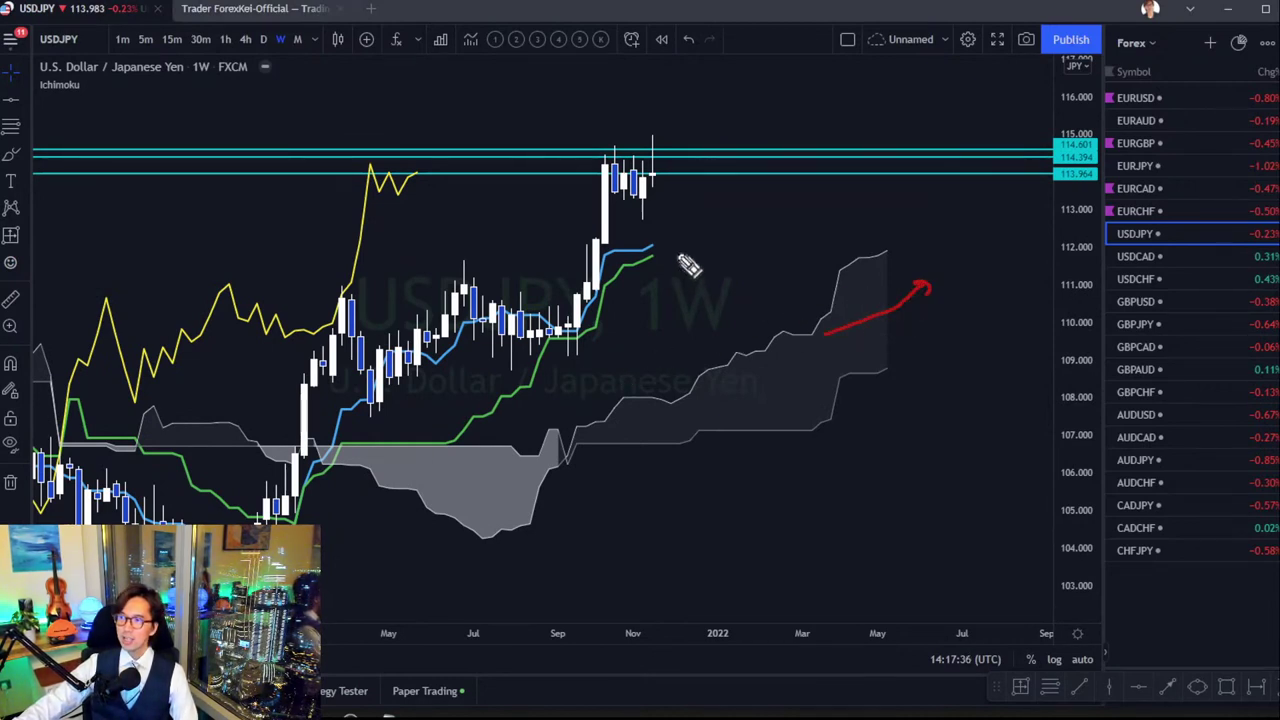
pyautogui.moveTo(629, 312)
pyautogui.mouseDown()
pyautogui.moveTo(656, 284)
pyautogui.moveTo(668, 293)
pyautogui.mouseUp()
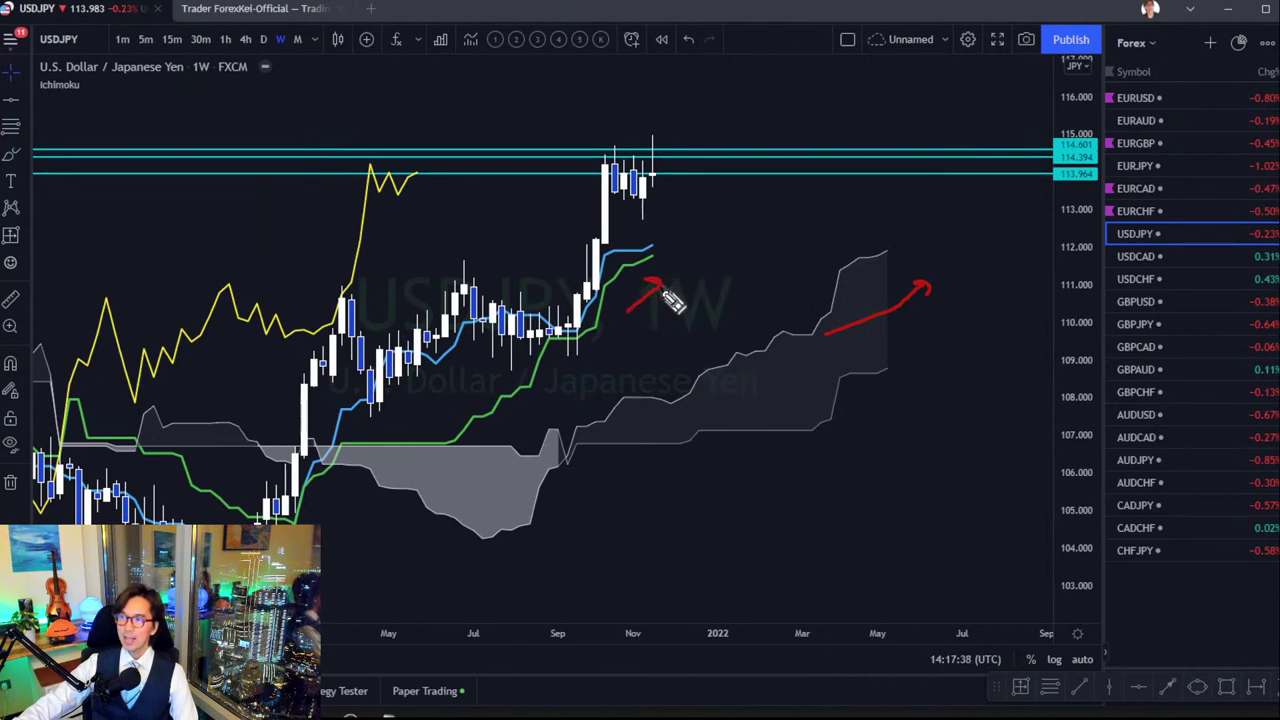
pyautogui.moveTo(415, 206)
pyautogui.mouseDown()
pyautogui.moveTo(428, 178)
pyautogui.moveTo(410, 213)
pyautogui.moveTo(428, 214)
pyautogui.mouseUp()
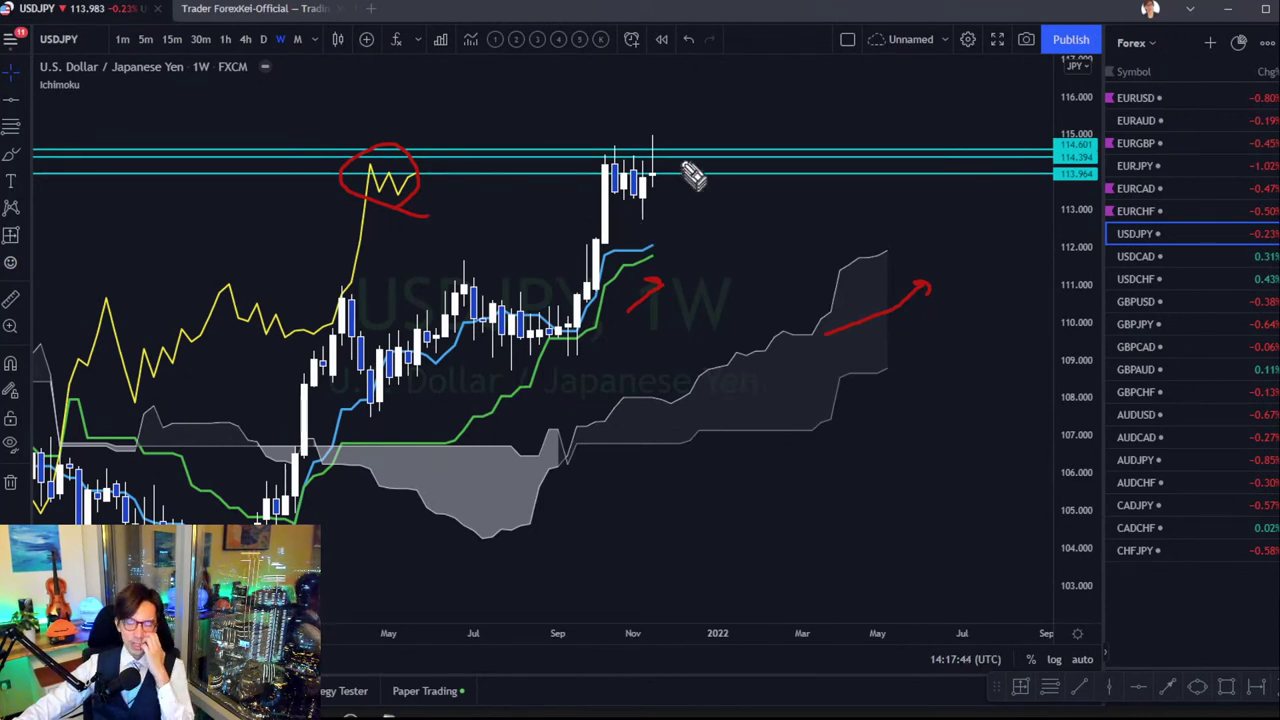
# Arrow the latest high, circle the November candle top, and sketch a dip-then-rise path.
pyautogui.moveTo(700, 108); pyautogui.dragTo(680, 132)
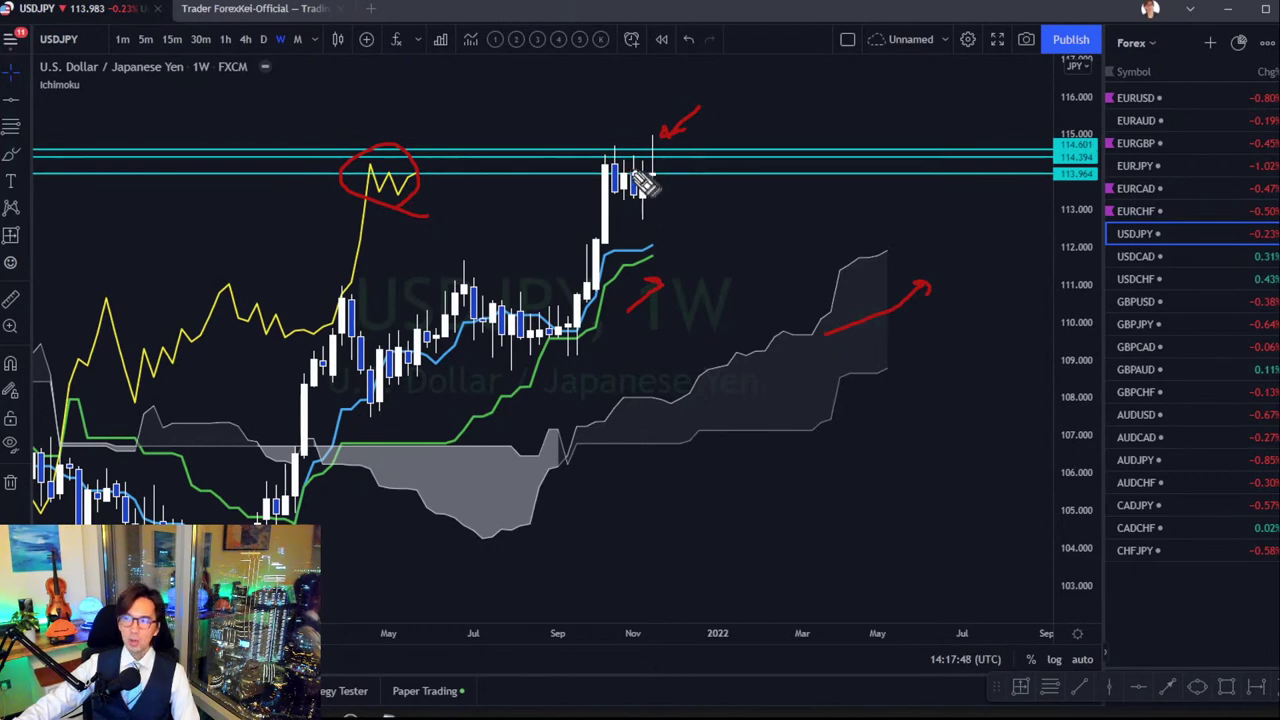
pyautogui.moveTo(655, 160)
pyautogui.mouseDown()
pyautogui.moveTo(666, 137)
pyautogui.moveTo(660, 151)
pyautogui.mouseUp()
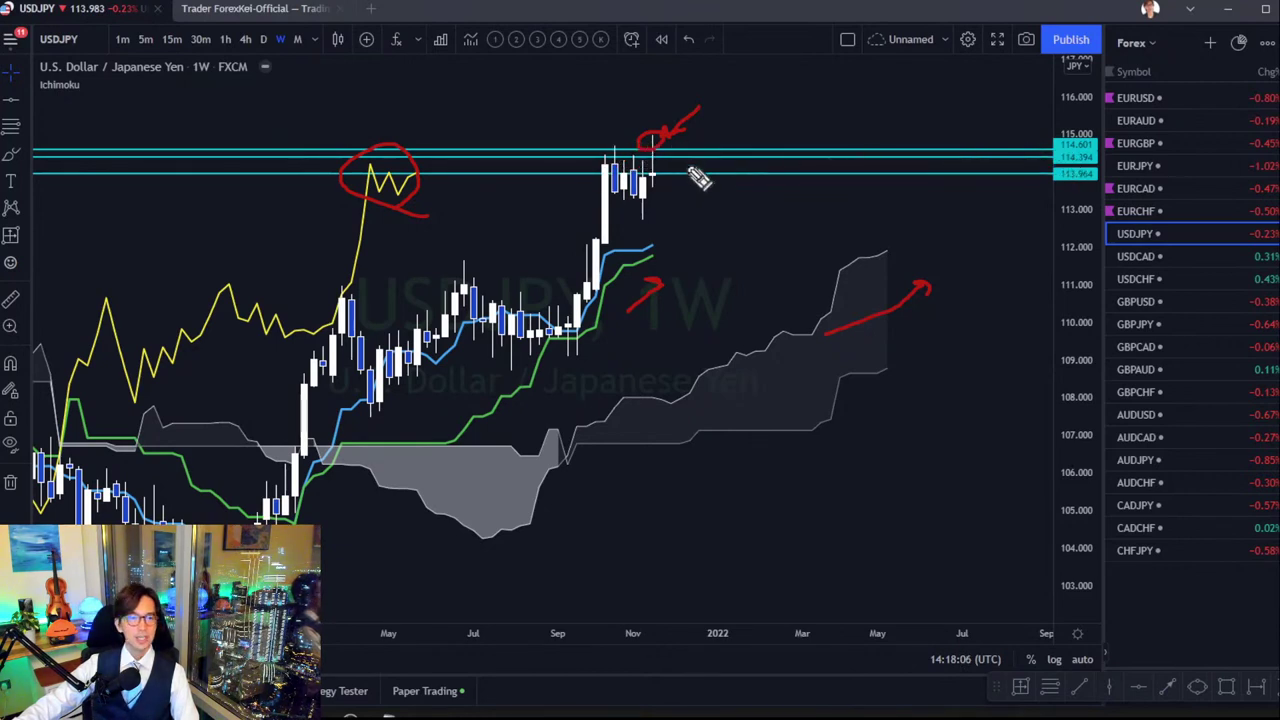
pyautogui.moveTo(666, 170)
pyautogui.mouseDown()
pyautogui.moveTo(682, 220)
pyautogui.moveTo(689, 203)
pyautogui.mouseUp()
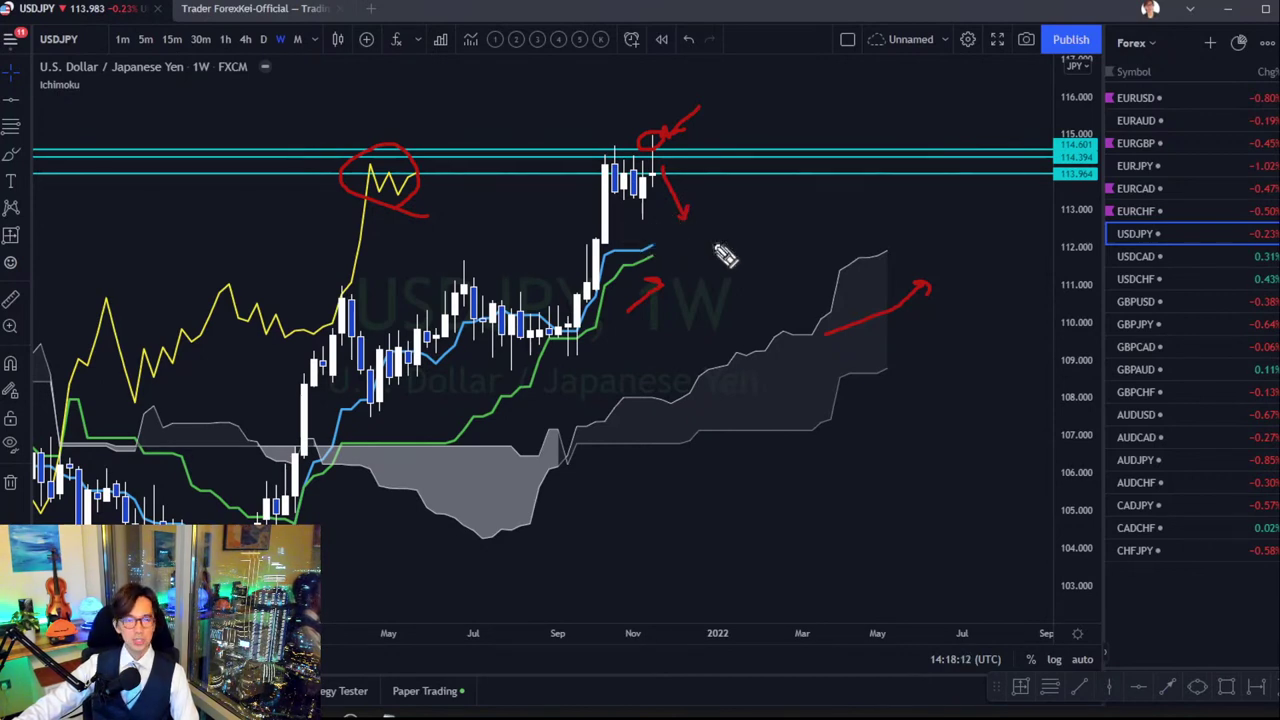
pyautogui.moveTo(688, 218)
pyautogui.mouseDown()
pyautogui.moveTo(751, 163)
pyautogui.moveTo(760, 137)
pyautogui.mouseUp()
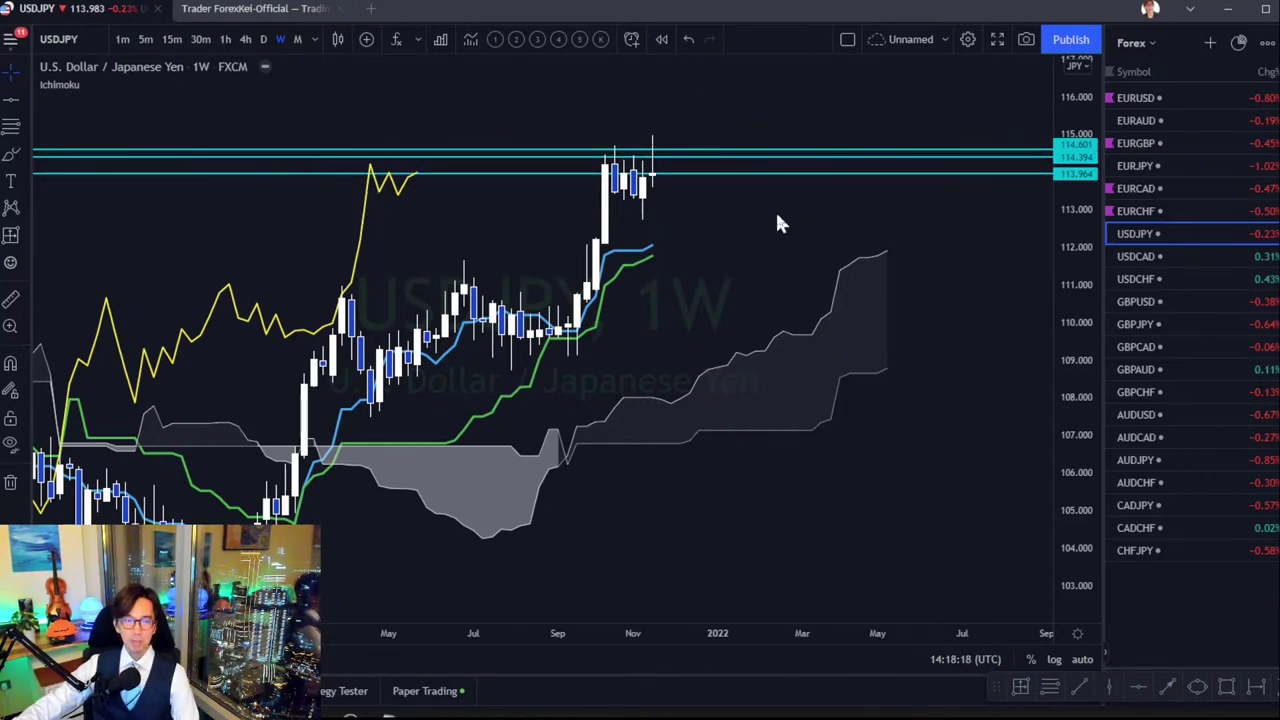
# Raise the top horizontal level to 114.982 and delete the lower level.
pyautogui.moveTo(750, 150); pyautogui.dragTo(730, 134)
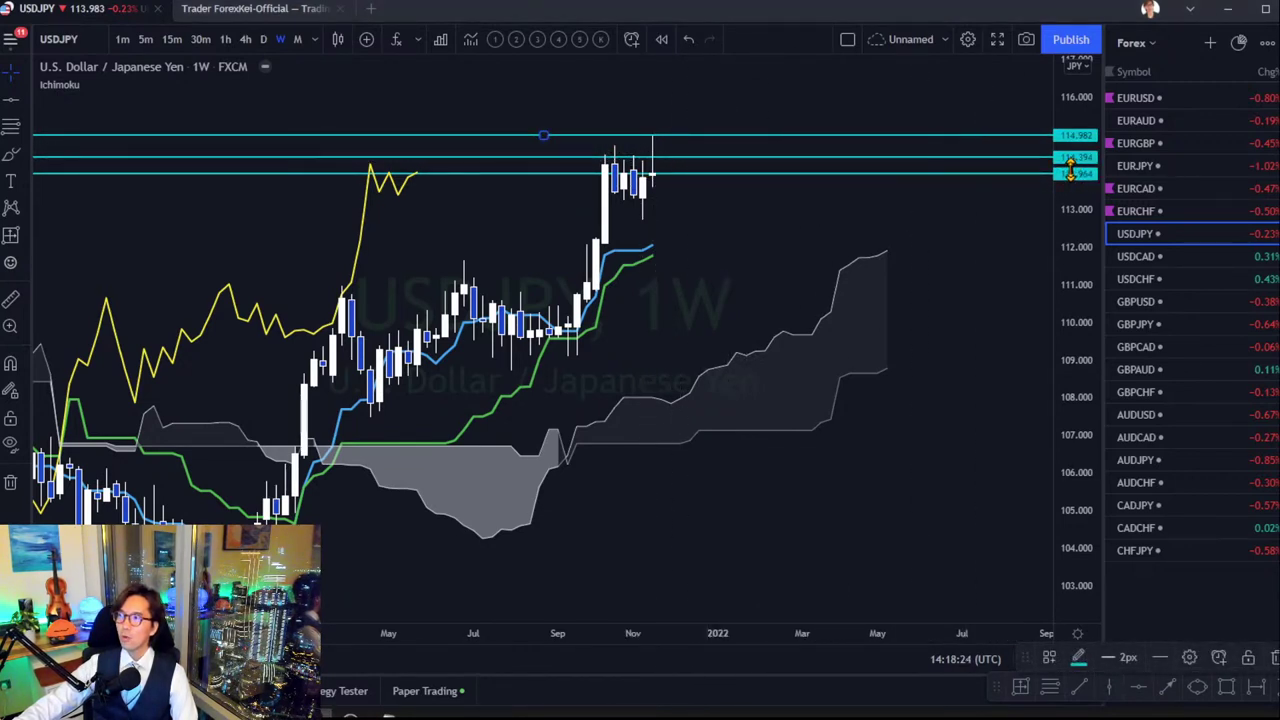
pyautogui.click(988, 161)
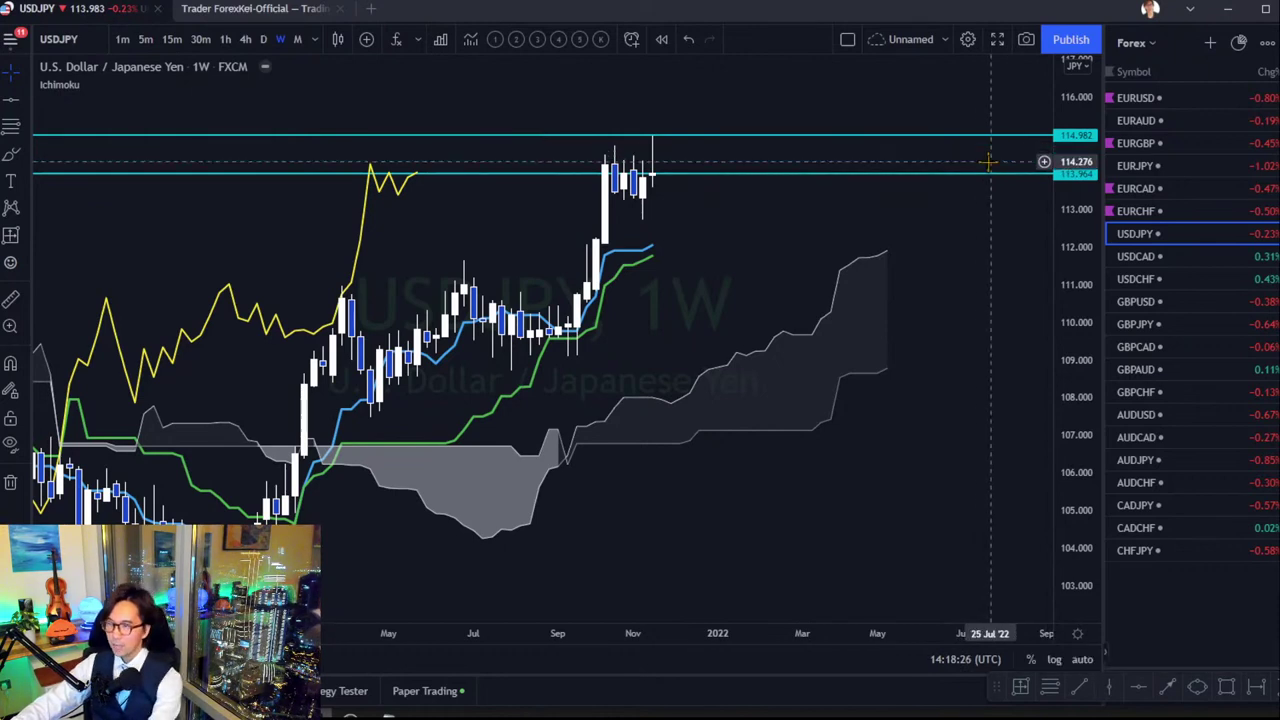
pyautogui.click(971, 173)
pyautogui.press('Delete')
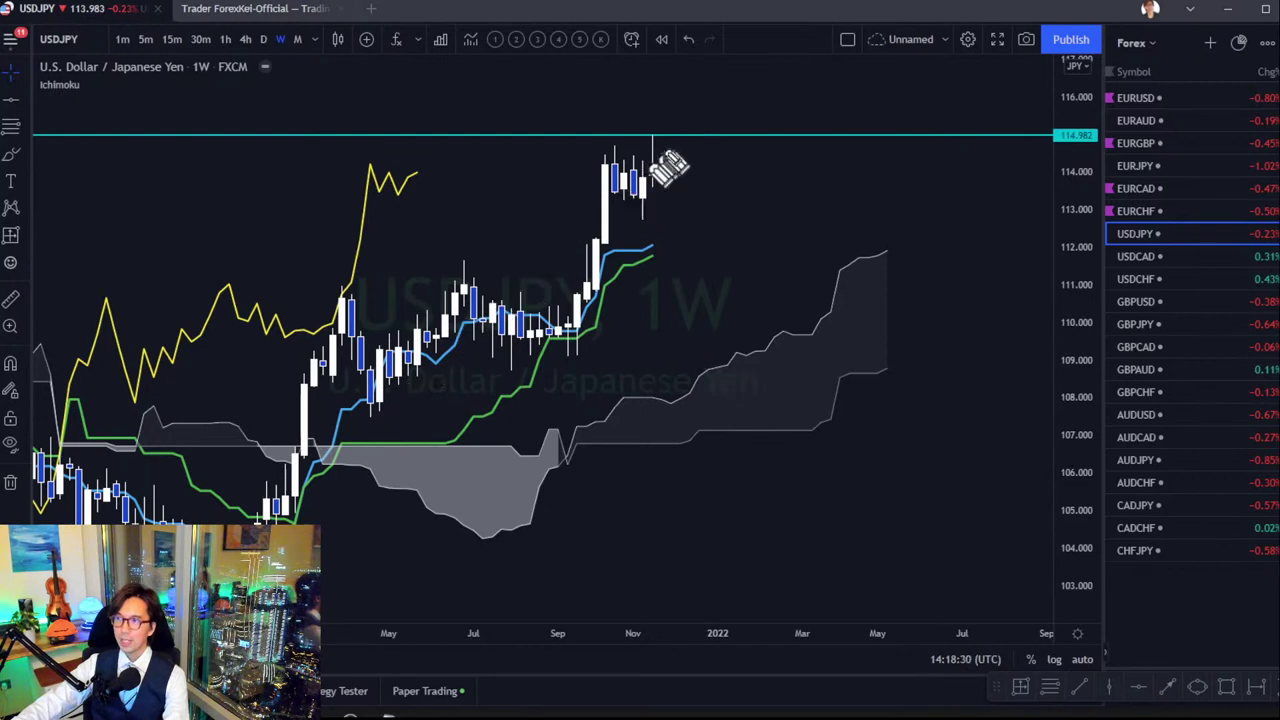
# Sketch red breakout, pullback-then-rise, and downward paths from the latest candle.
pyautogui.moveTo(660, 160)
pyautogui.mouseDown()
pyautogui.moveTo(700, 115)
pyautogui.moveTo(712, 125)
pyautogui.moveTo(737, 103)
pyautogui.moveTo(757, 114)
pyautogui.moveTo(752, 140)
pyautogui.mouseUp()
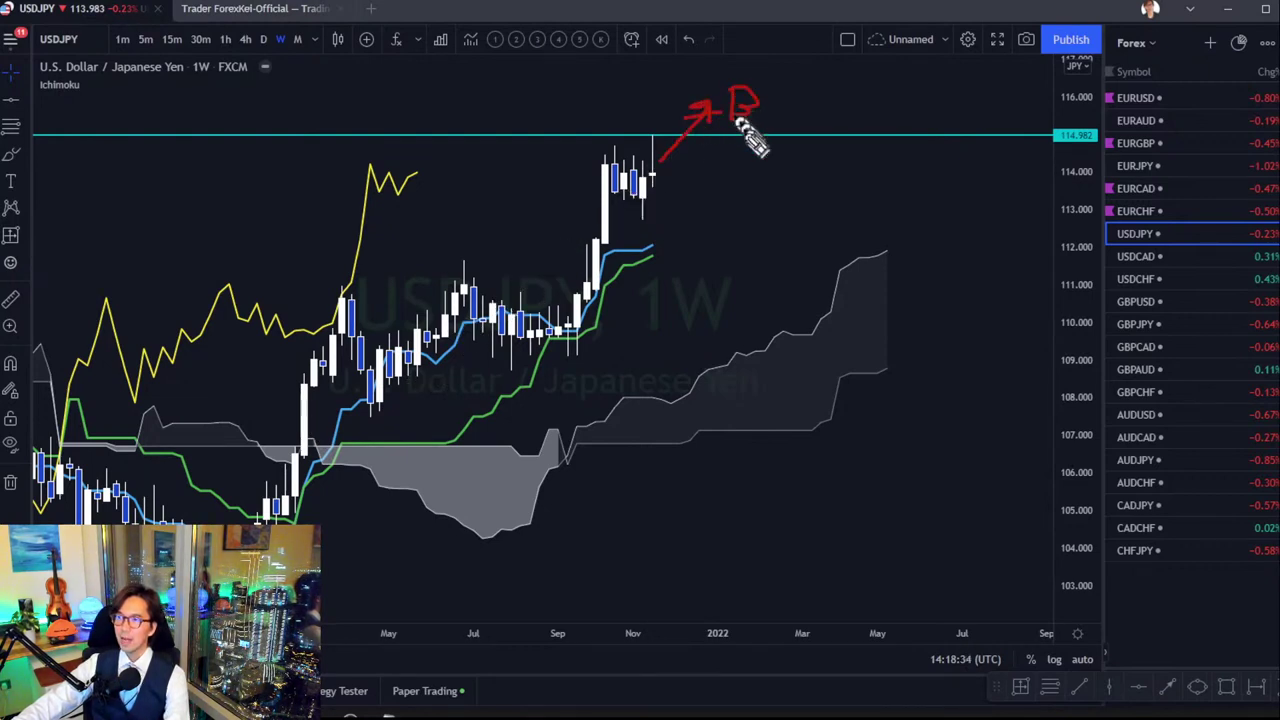
pyautogui.moveTo(670, 175)
pyautogui.mouseDown()
pyautogui.moveTo(720, 176)
pyautogui.moveTo(716, 188)
pyautogui.moveTo(733, 190)
pyautogui.moveTo(745, 155)
pyautogui.mouseUp()
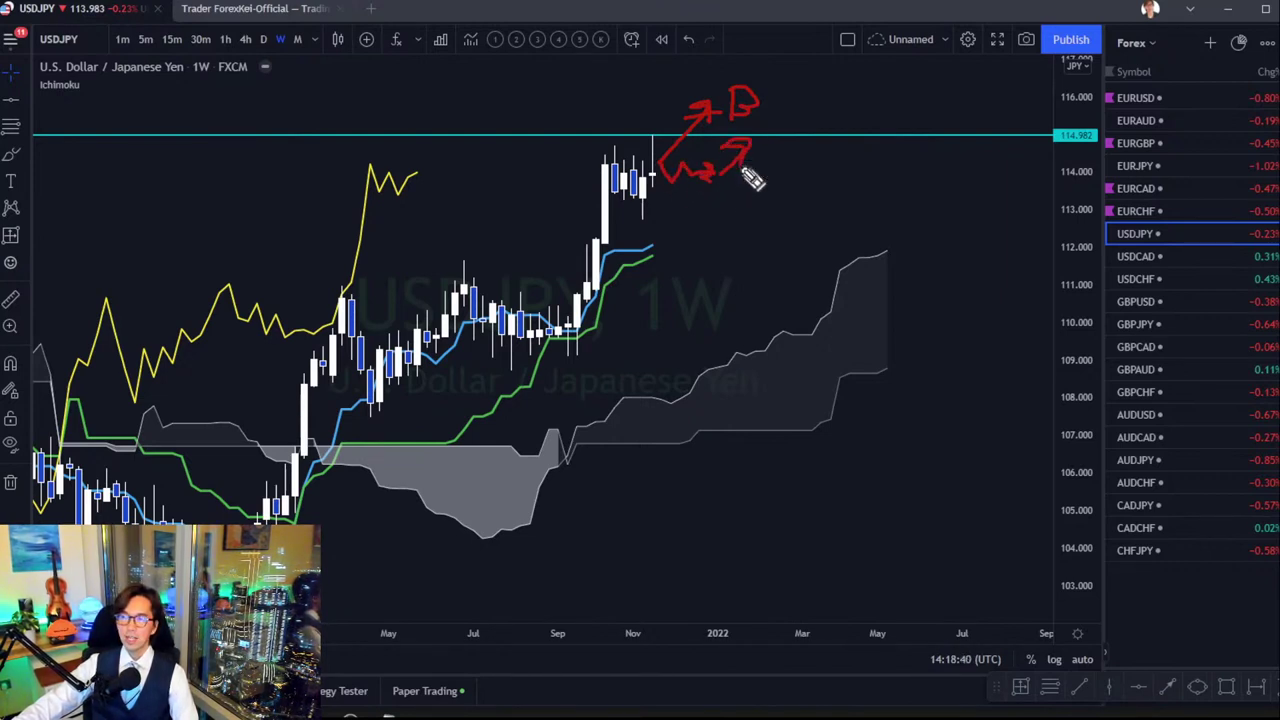
pyautogui.moveTo(653, 182); pyautogui.dragTo(670, 214)
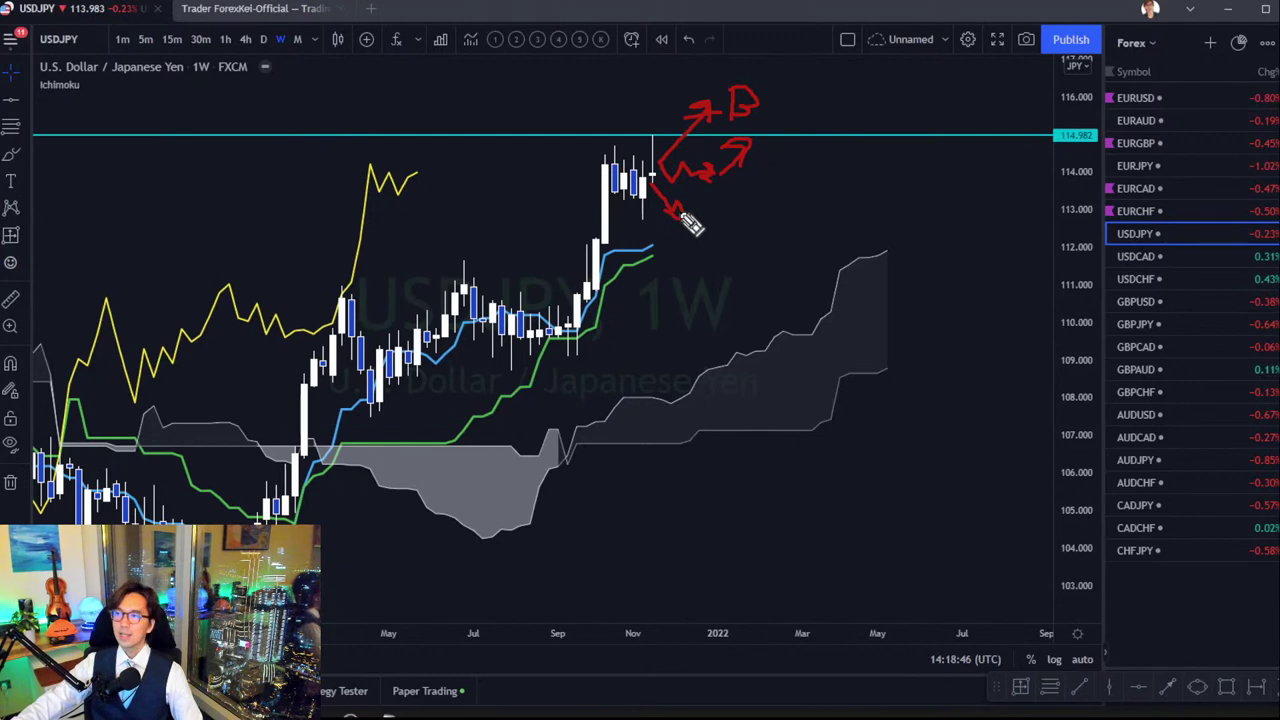
# Clear the red sketches, flag USDJPY purple, and move on to USDCAD.
pyautogui.press('Escape')
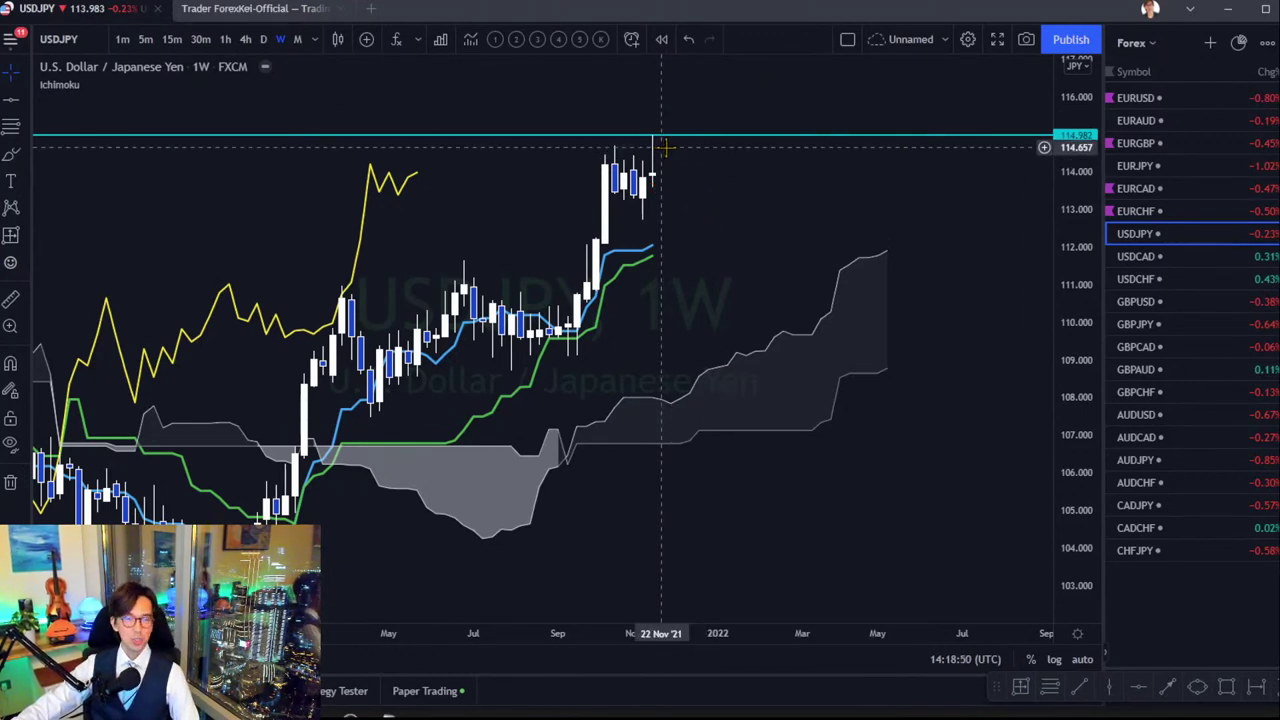
pyautogui.click(1111, 233)
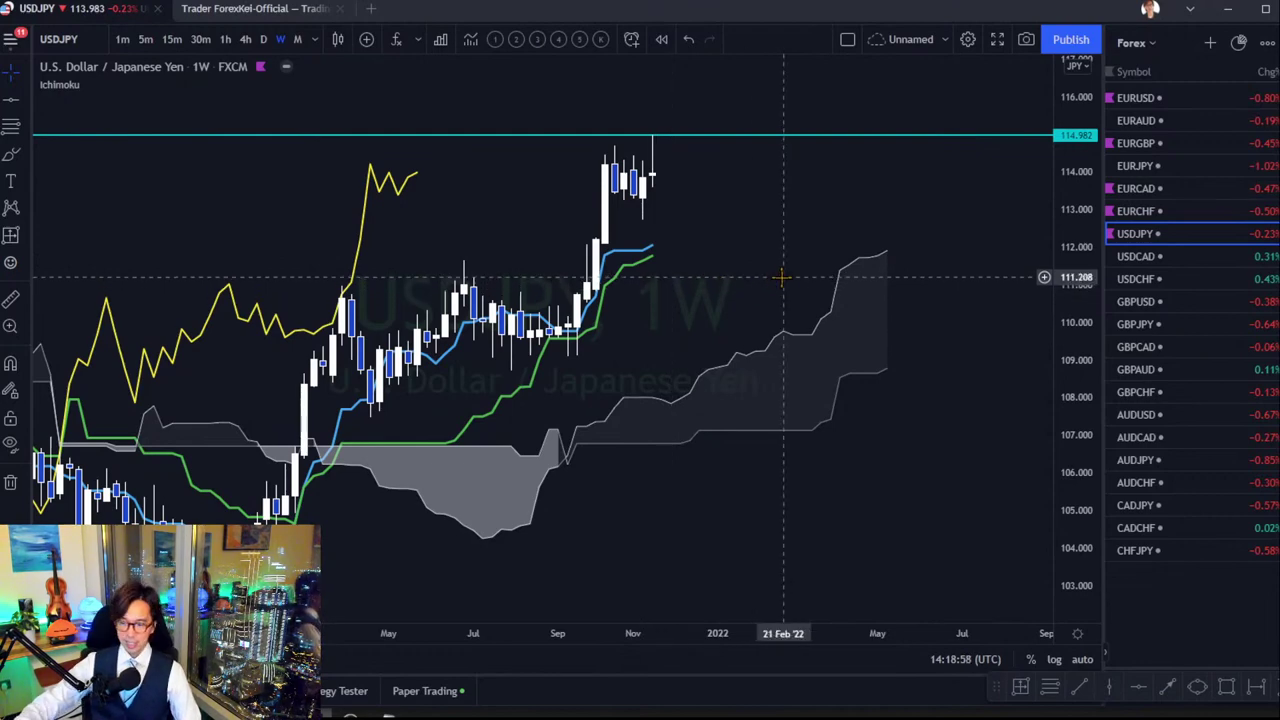
pyautogui.press('Down')
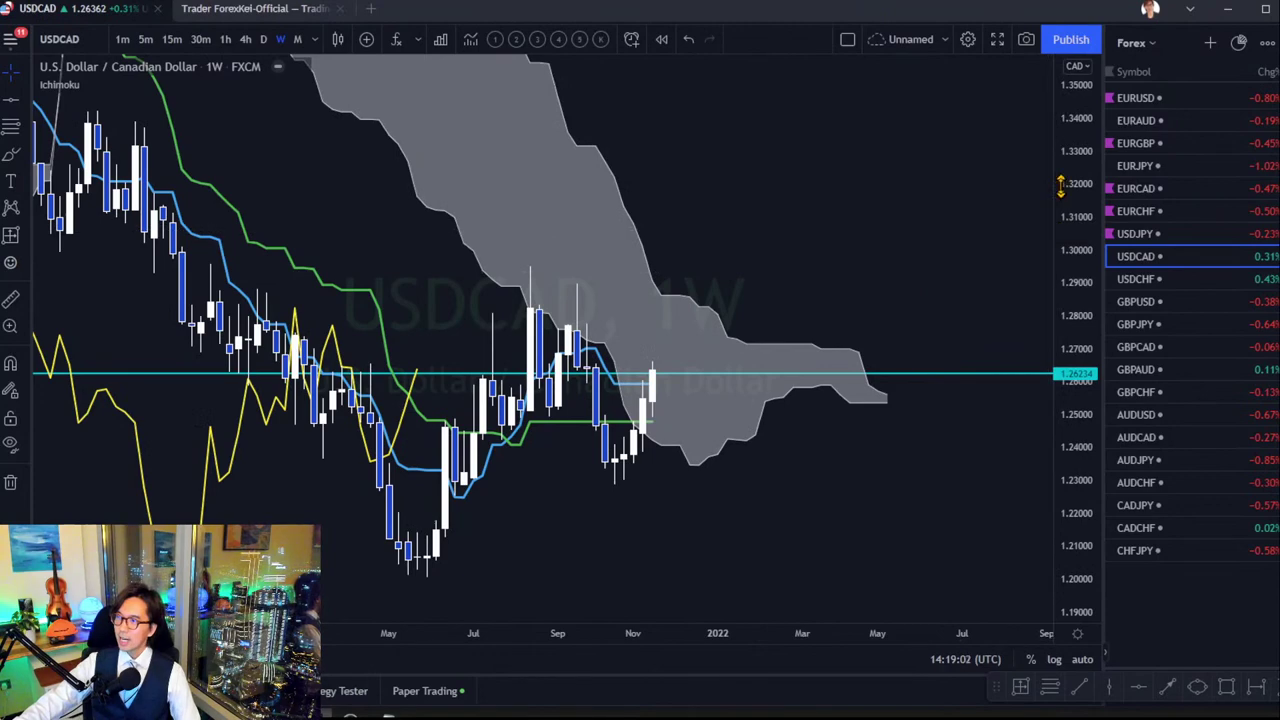
# Compress the USDCAD price scale, scroll the chart right, and mark the latest candle with a red stroke.
pyautogui.moveTo(1060, 200); pyautogui.dragTo(1045, 258)
pyautogui.hscroll(2, 886, 214)
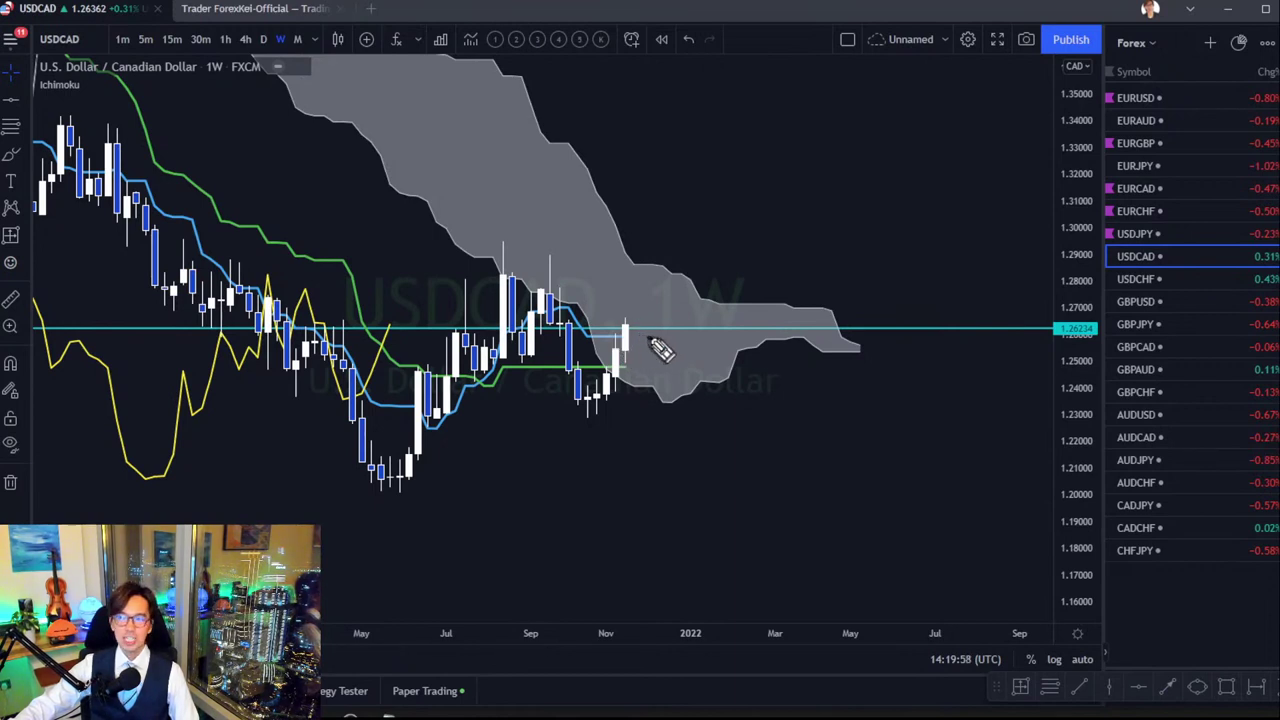
pyautogui.moveTo(633, 320); pyautogui.dragTo(648, 350)
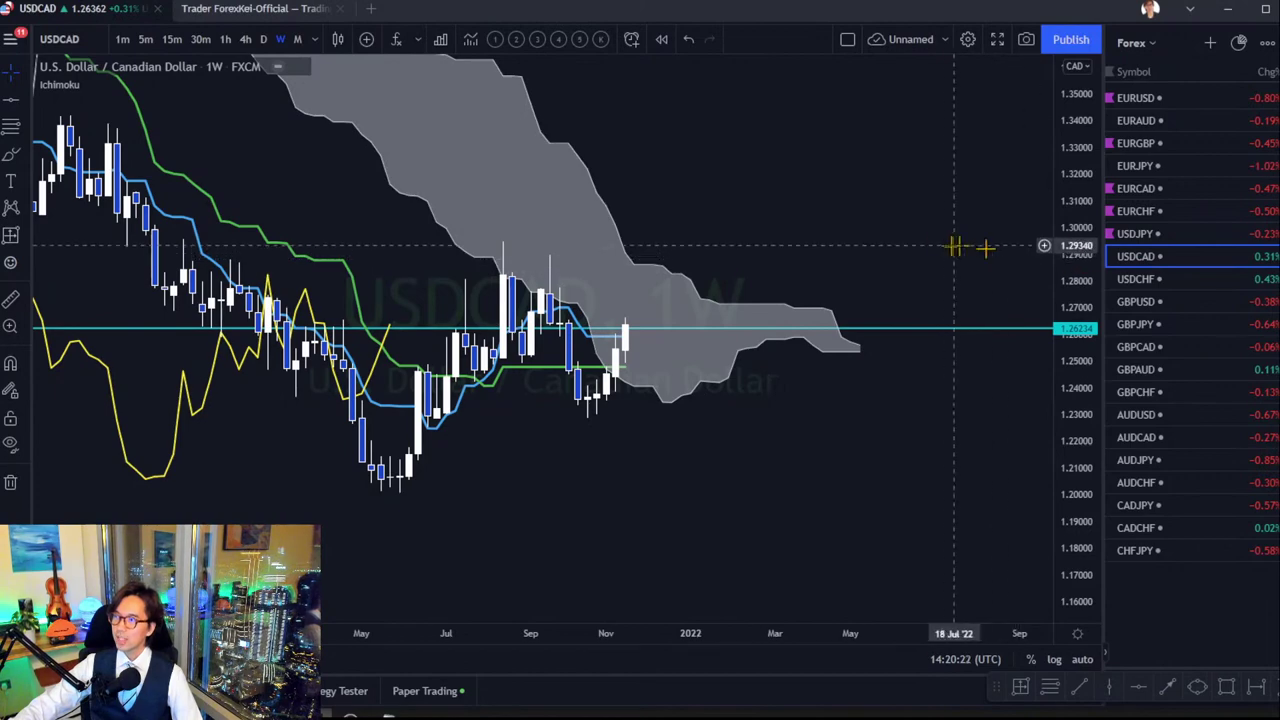
# Load USDCHF, compress its price scale, and pan to centre the candles and cloud.
pyautogui.press('Down')
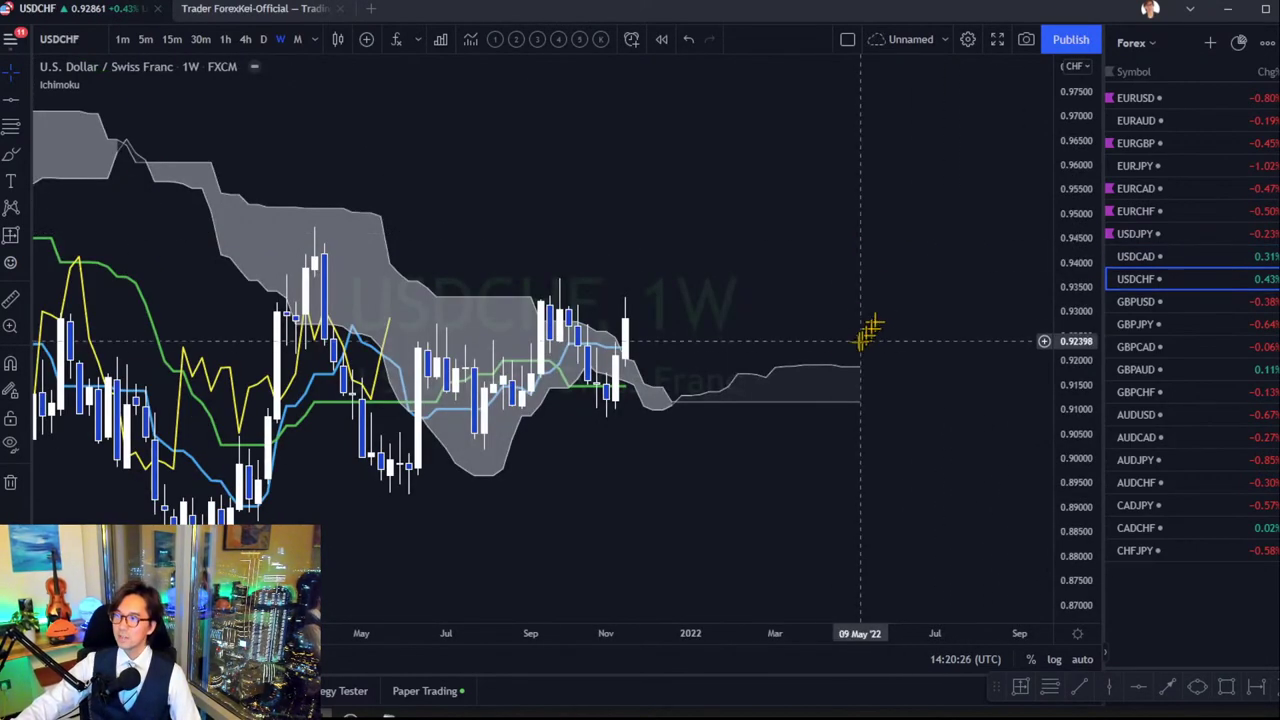
pyautogui.moveTo(866, 343); pyautogui.dragTo(843, 316)
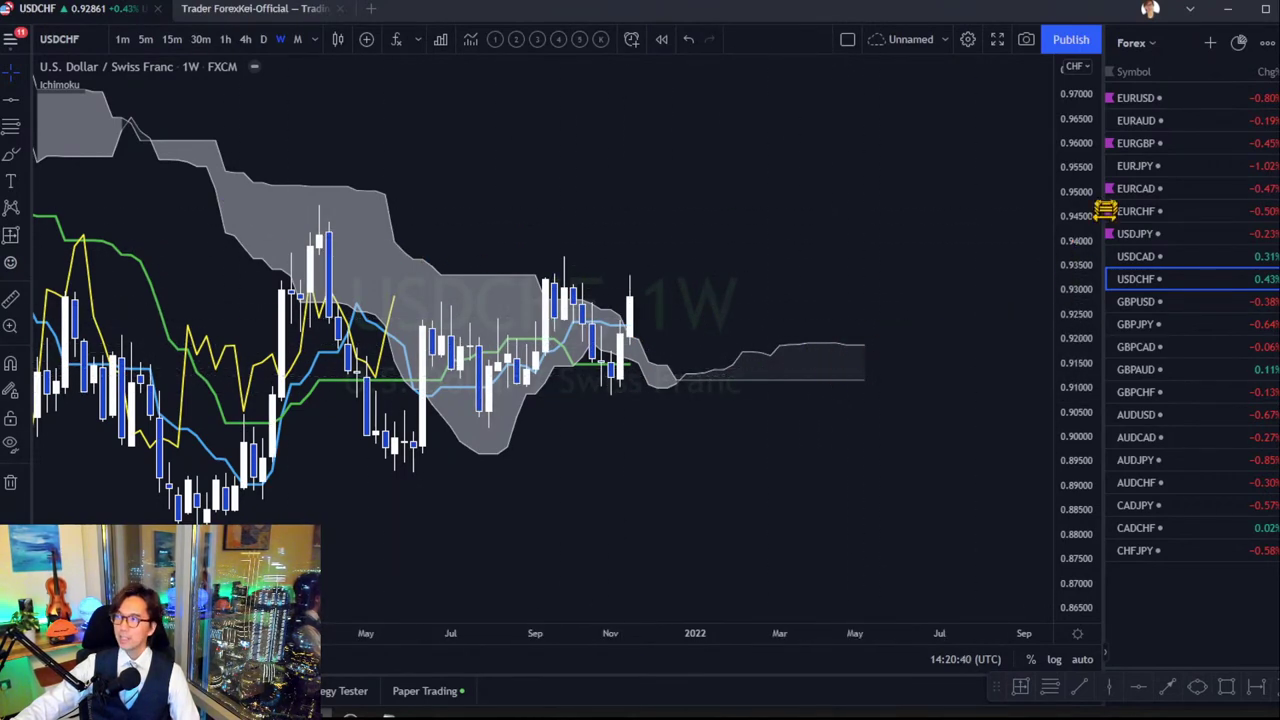
pyautogui.moveTo(1080, 195); pyautogui.dragTo(1075, 290)
pyautogui.moveTo(793, 285); pyautogui.dragTo(890, 262)
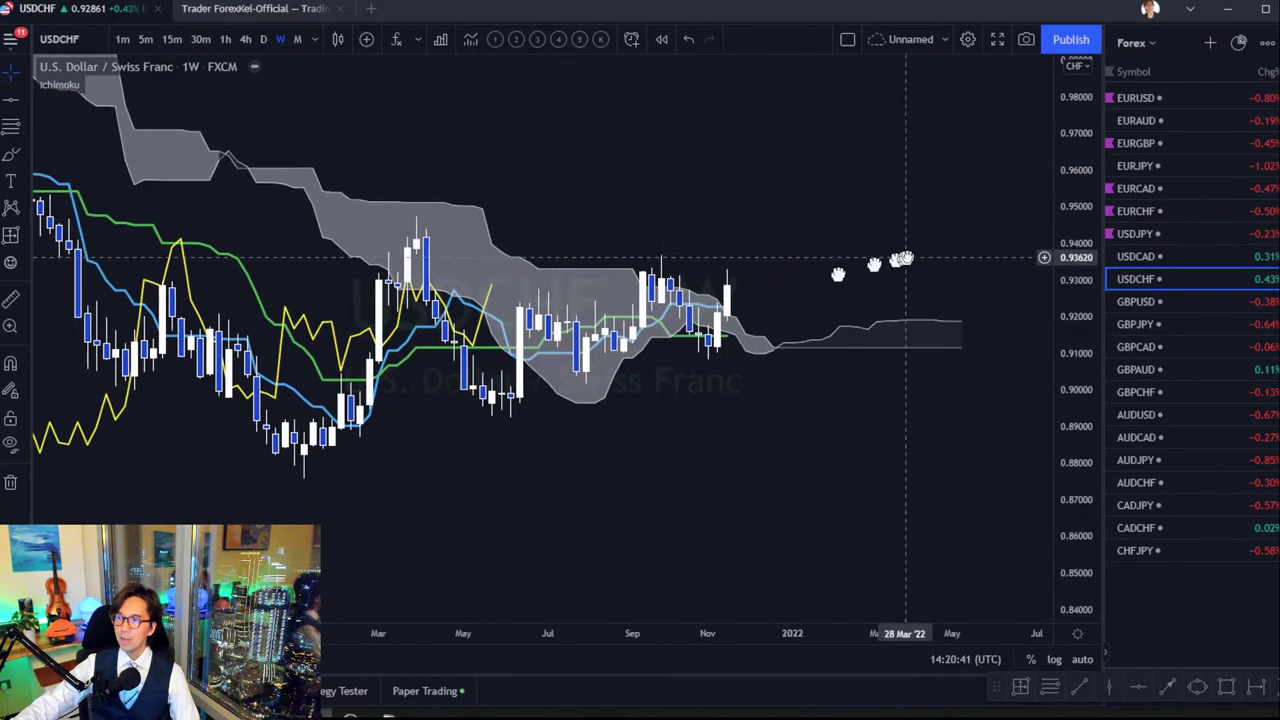
# Draw a trend line from the 2021 high into early 2022, start one at the 2021 low, and add a red curl.
pyautogui.click(1080, 688)
pyautogui.click(360, 191)
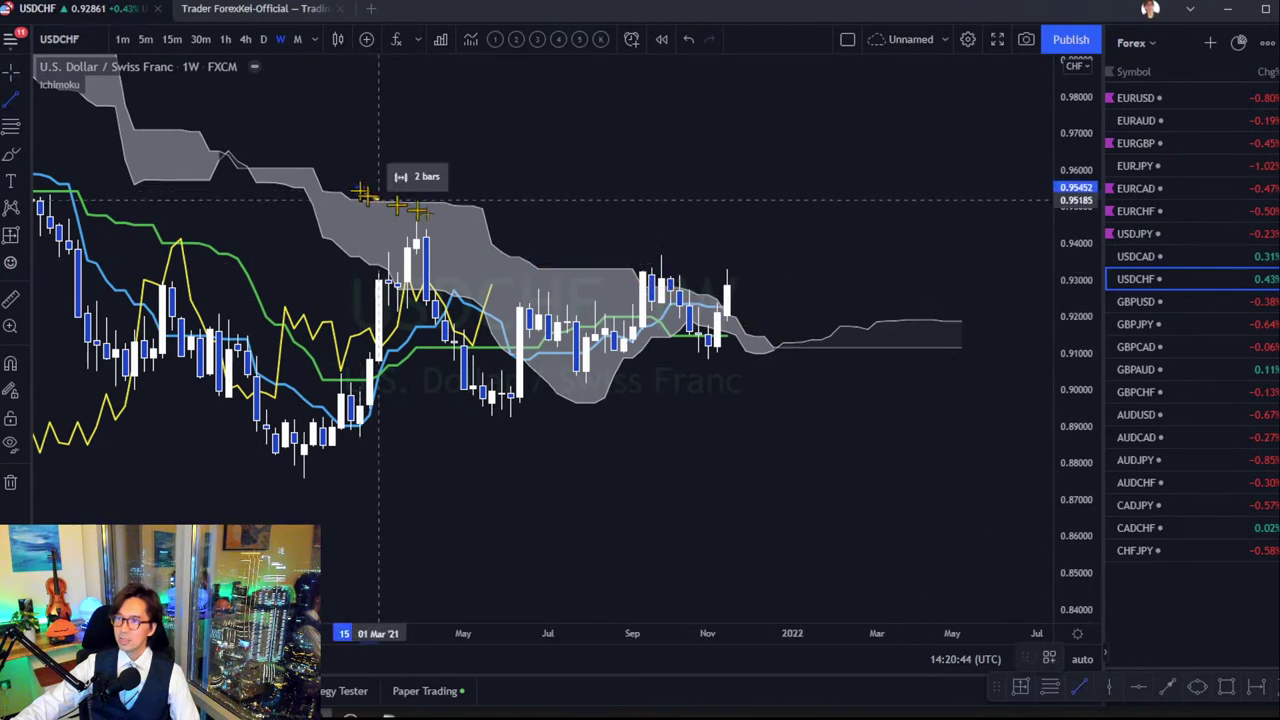
pyautogui.click(828, 301)
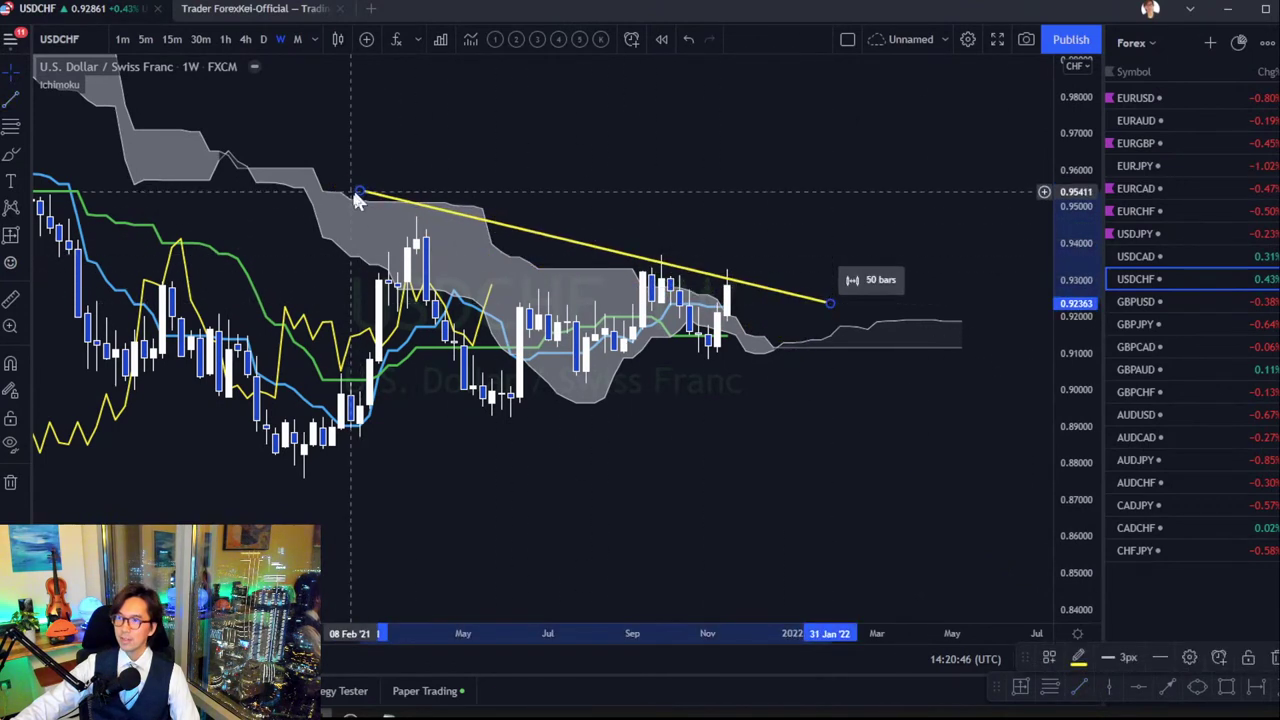
pyautogui.moveTo(360, 192); pyautogui.dragTo(348, 207)
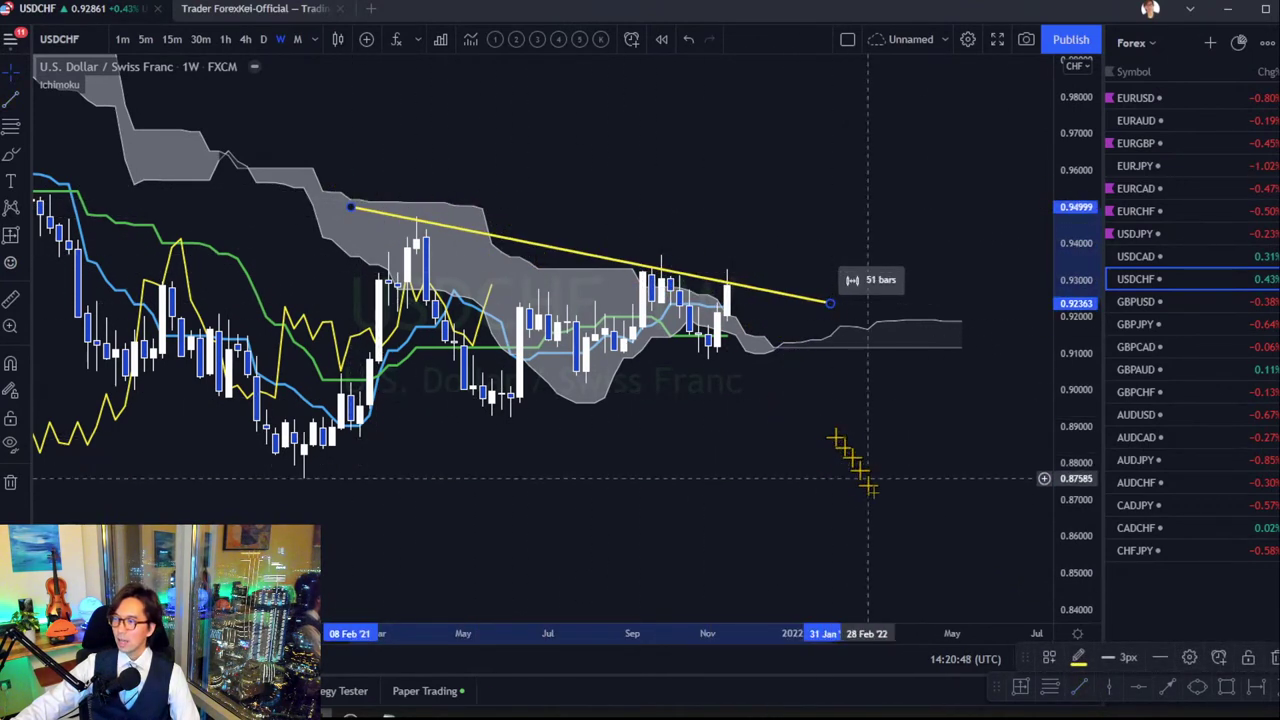
pyautogui.click(363, 457)
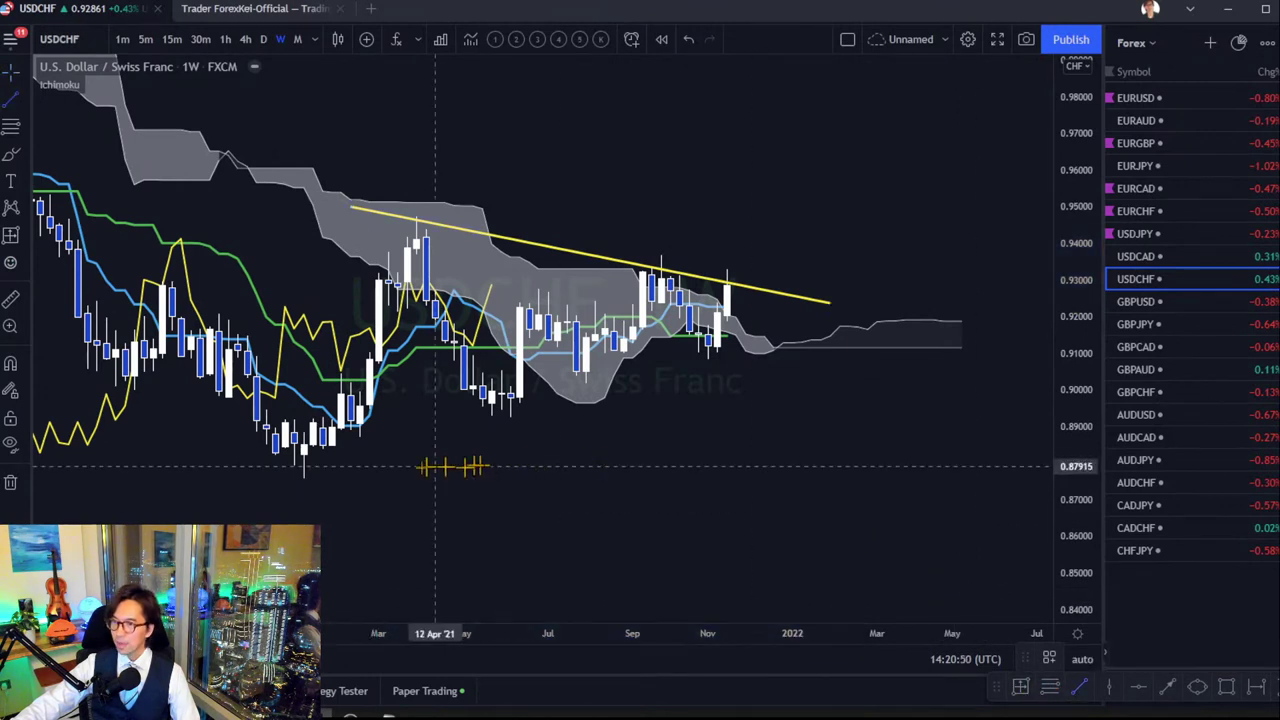
pyautogui.click(266, 485)
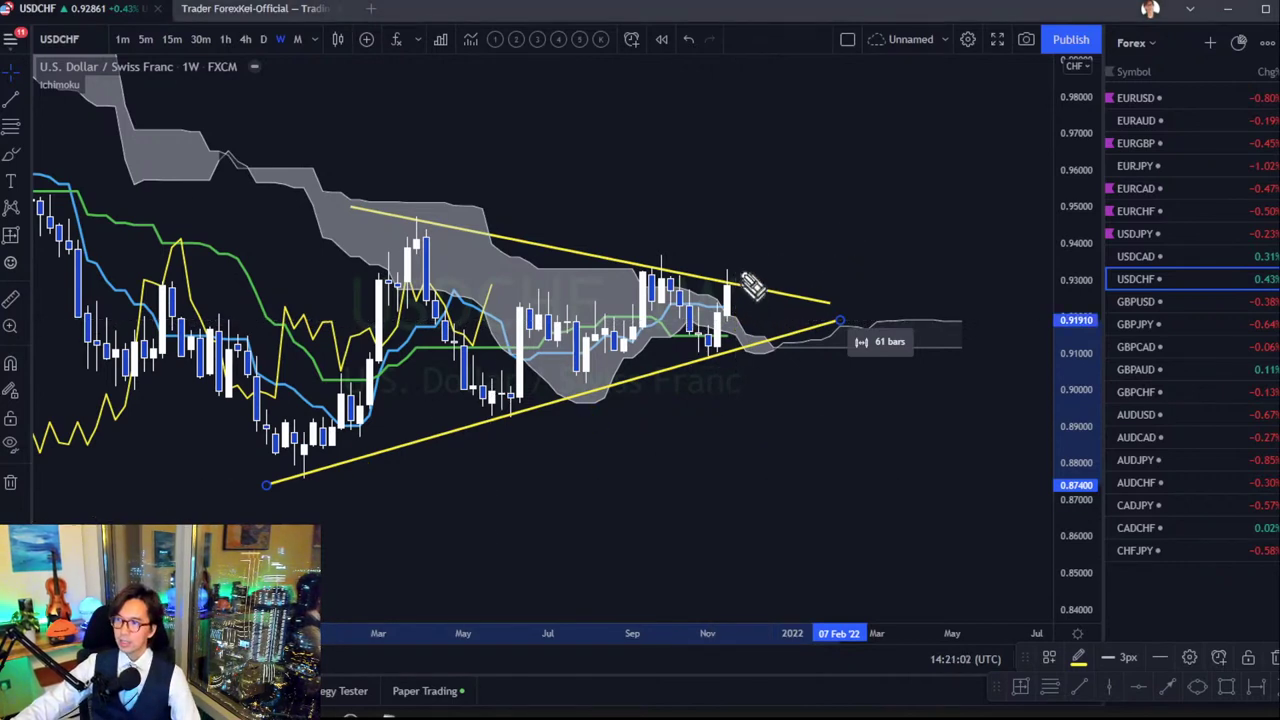
pyautogui.moveTo(742, 272); pyautogui.dragTo(774, 238)
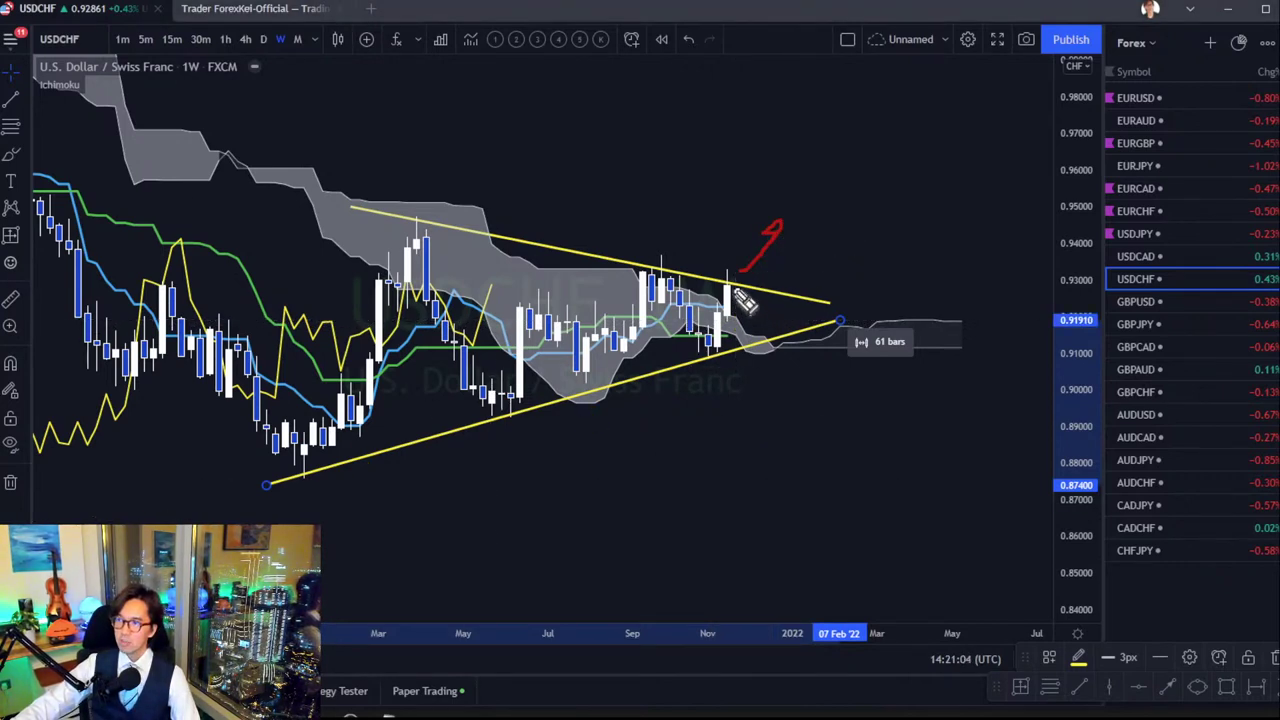
# Sketch a dip to the lower trend line and a rising breakout, then clear all red strokes.
pyautogui.moveTo(736, 290)
pyautogui.mouseDown()
pyautogui.moveTo(786, 343)
pyautogui.moveTo(822, 322)
pyautogui.moveTo(884, 410)
pyautogui.moveTo(874, 394)
pyautogui.mouseUp()
pyautogui.moveTo(810, 316)
pyautogui.mouseDown()
pyautogui.moveTo(837, 251)
pyautogui.moveTo(857, 232)
pyautogui.moveTo(862, 242)
pyautogui.mouseUp()
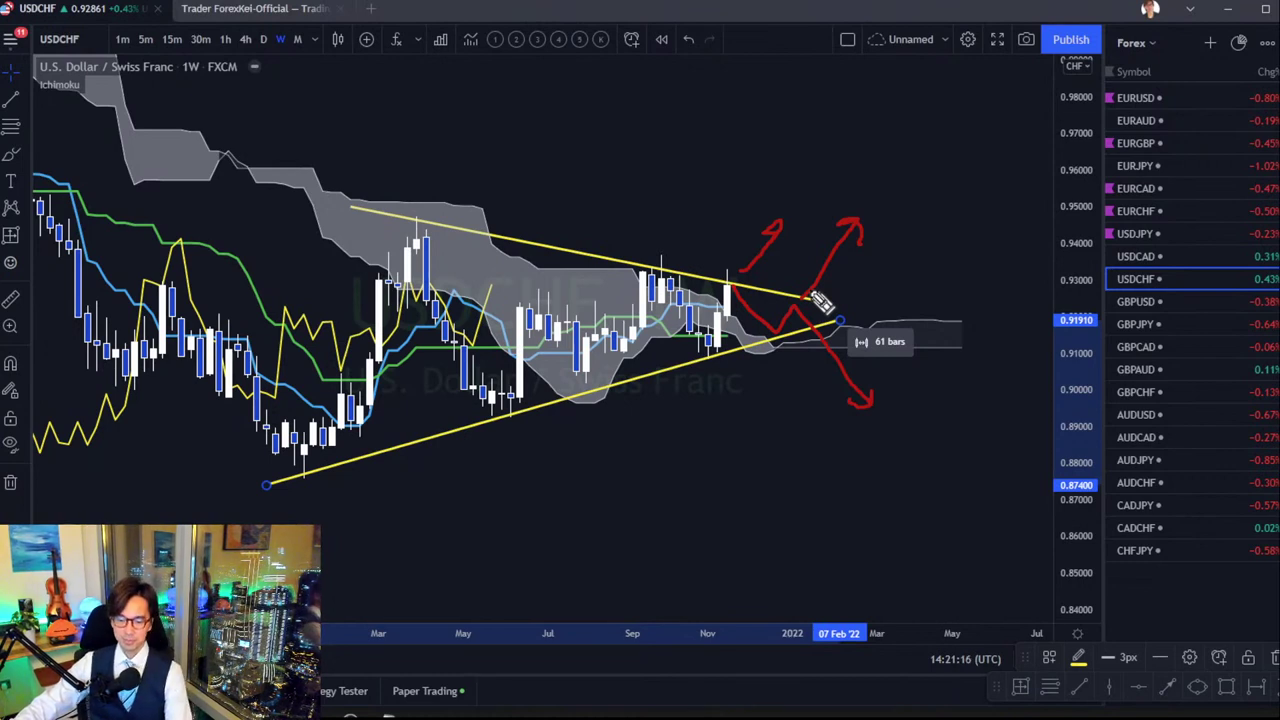
pyautogui.click(895, 263)
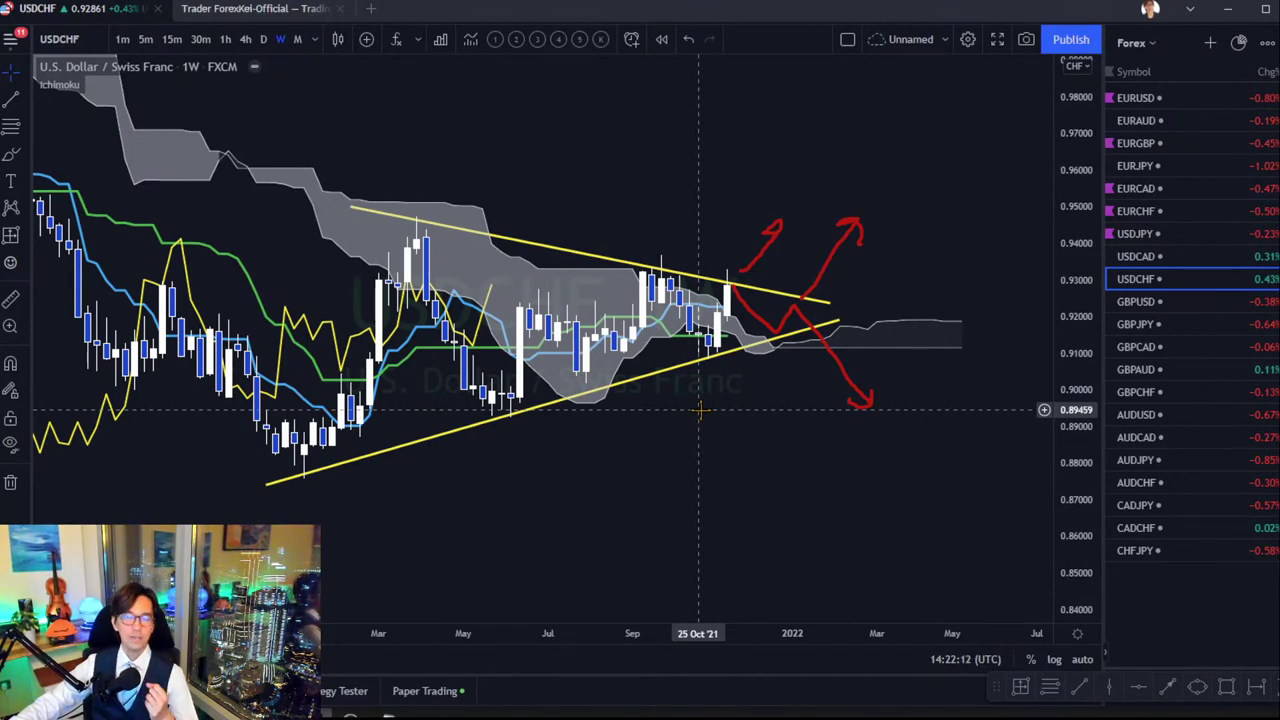
pyautogui.press('Escape')
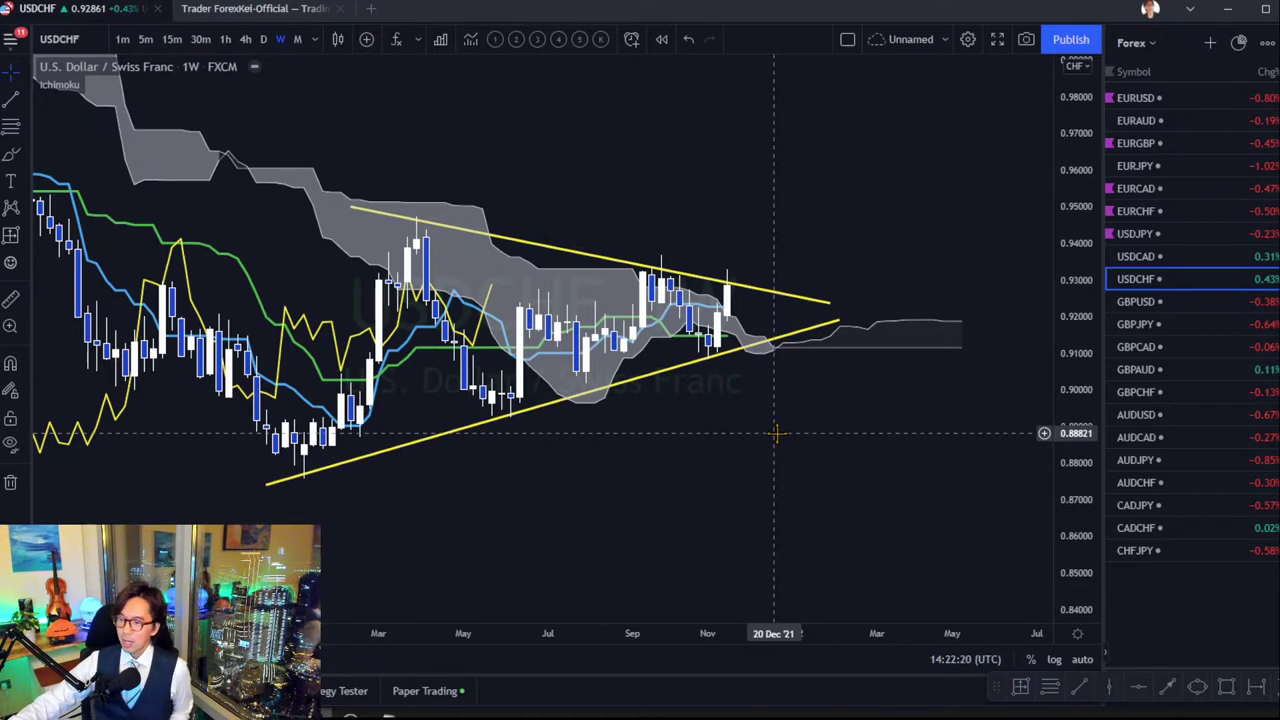
# Load the GBPUSD weekly chart and pan it to show more of the future cloud.
pyautogui.press('Down')
pyautogui.moveTo(738, 308); pyautogui.dragTo(792, 376)
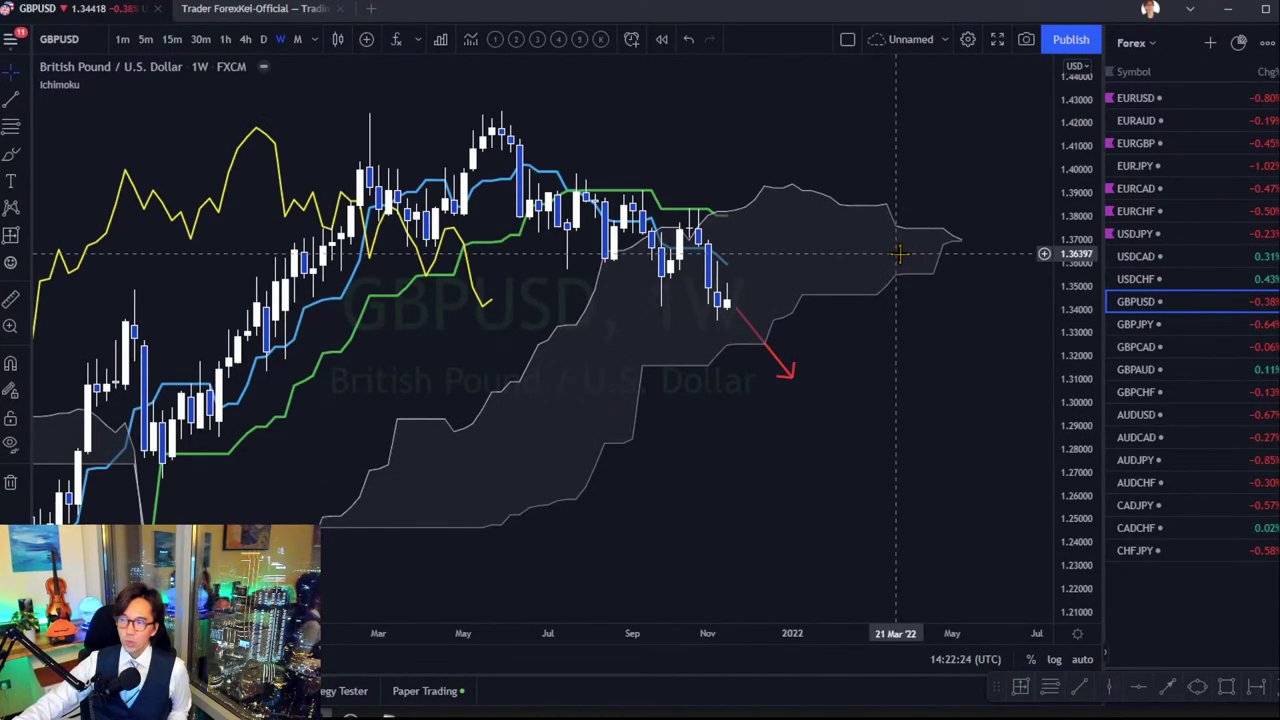
pyautogui.moveTo(888, 252); pyautogui.dragTo(858, 257)
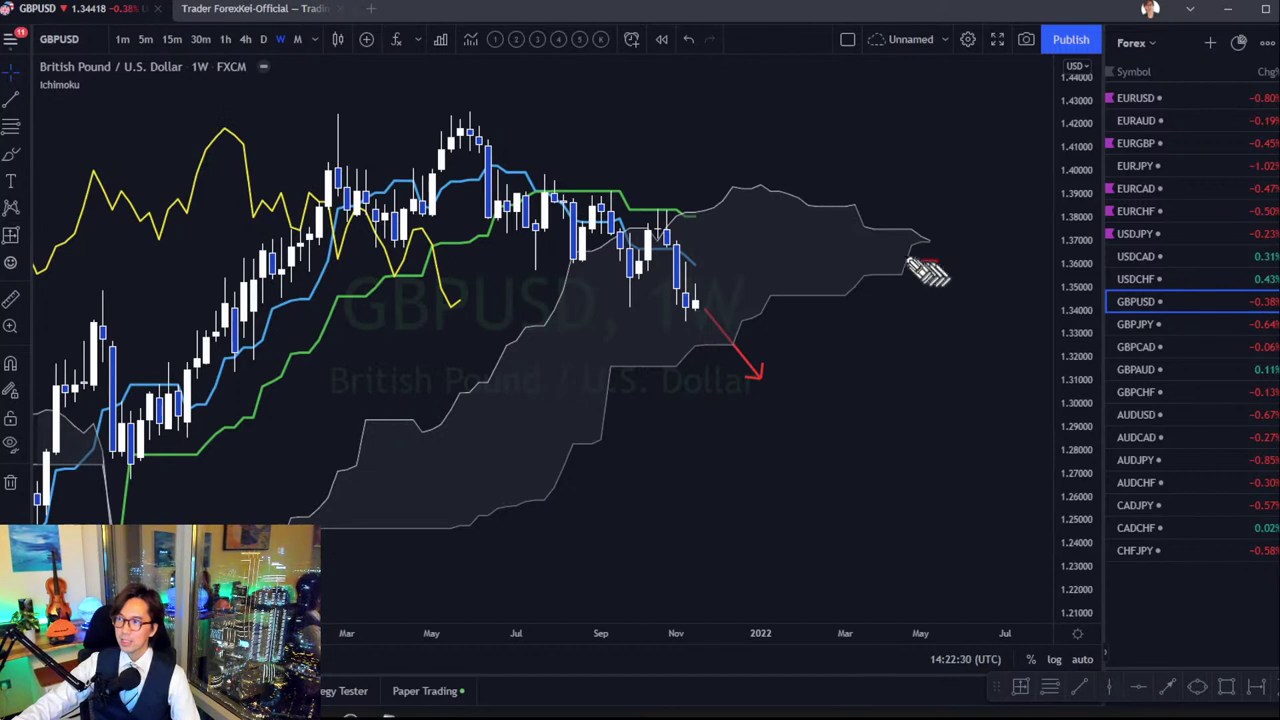
# Circle the future cloud tip and the lagging line end, draw red arrows, then clear the marks.
pyautogui.moveTo(930, 266)
pyautogui.mouseDown()
pyautogui.moveTo(955, 214)
pyautogui.moveTo(958, 268)
pyautogui.mouseUp()
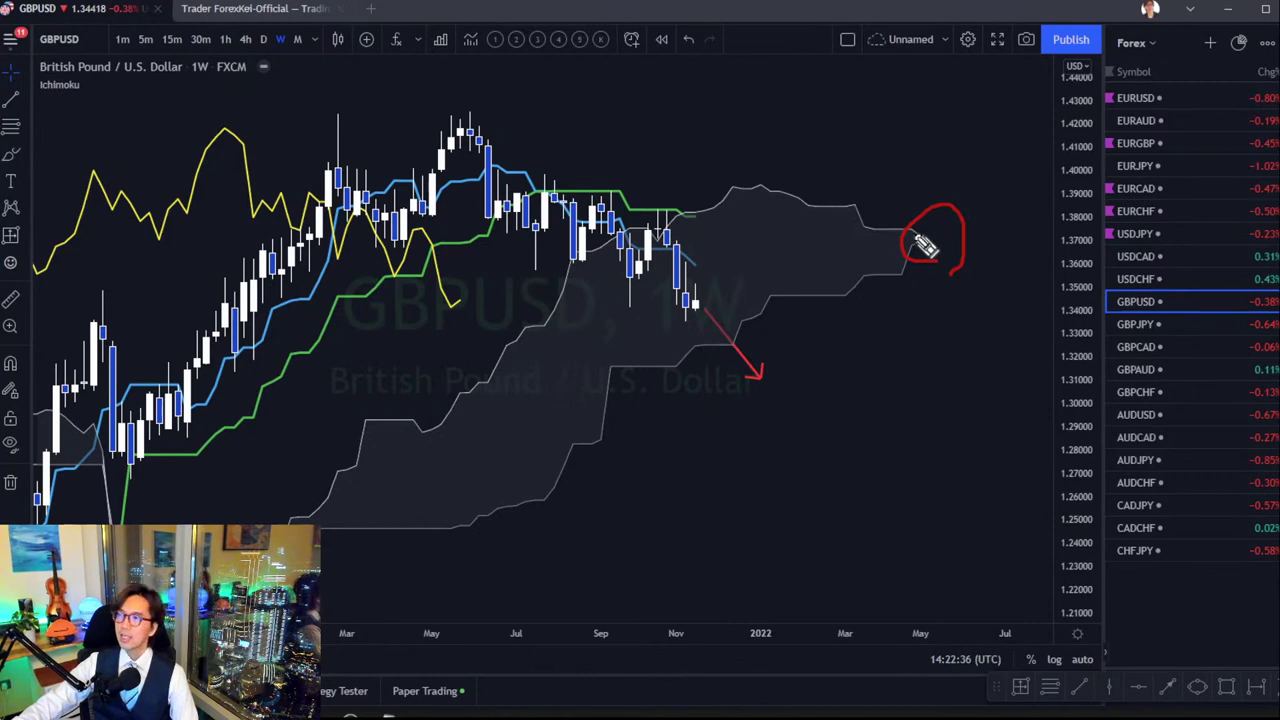
pyautogui.moveTo(668, 193)
pyautogui.mouseDown()
pyautogui.moveTo(708, 196)
pyautogui.moveTo(698, 200)
pyautogui.moveTo(722, 272)
pyautogui.mouseUp()
pyautogui.click(690, 238)
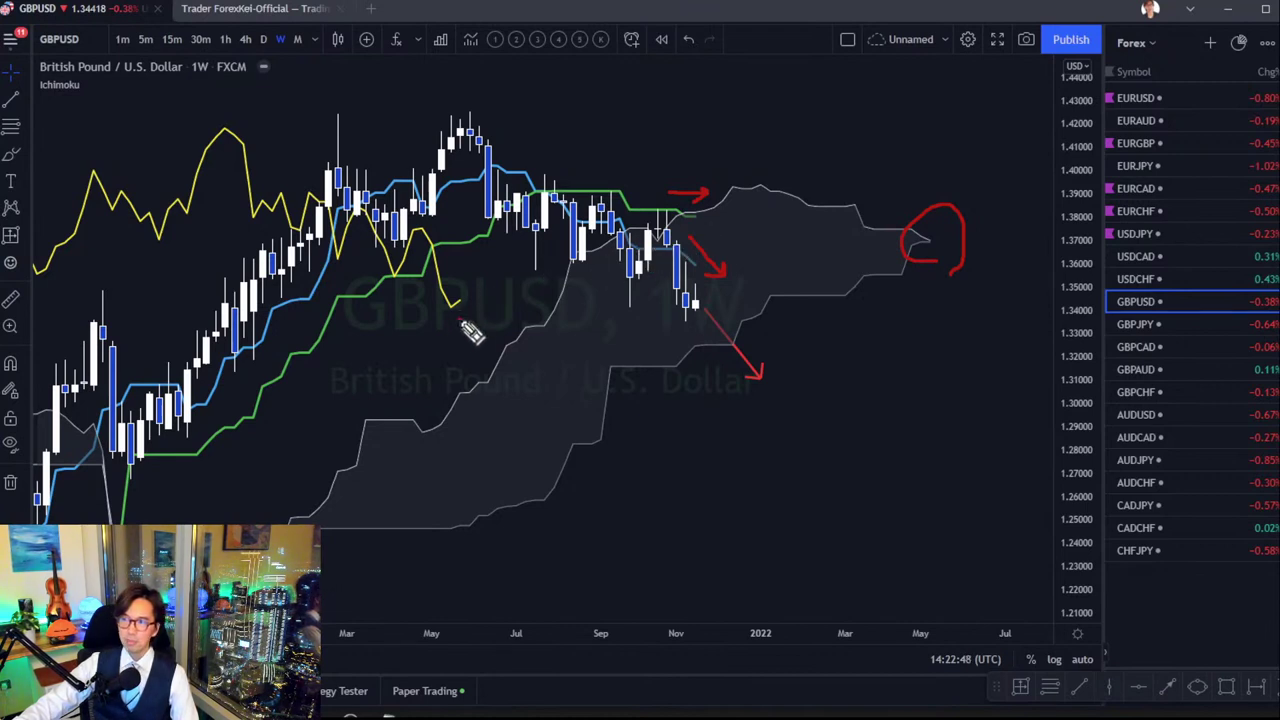
pyautogui.moveTo(444, 290); pyautogui.dragTo(460, 330)
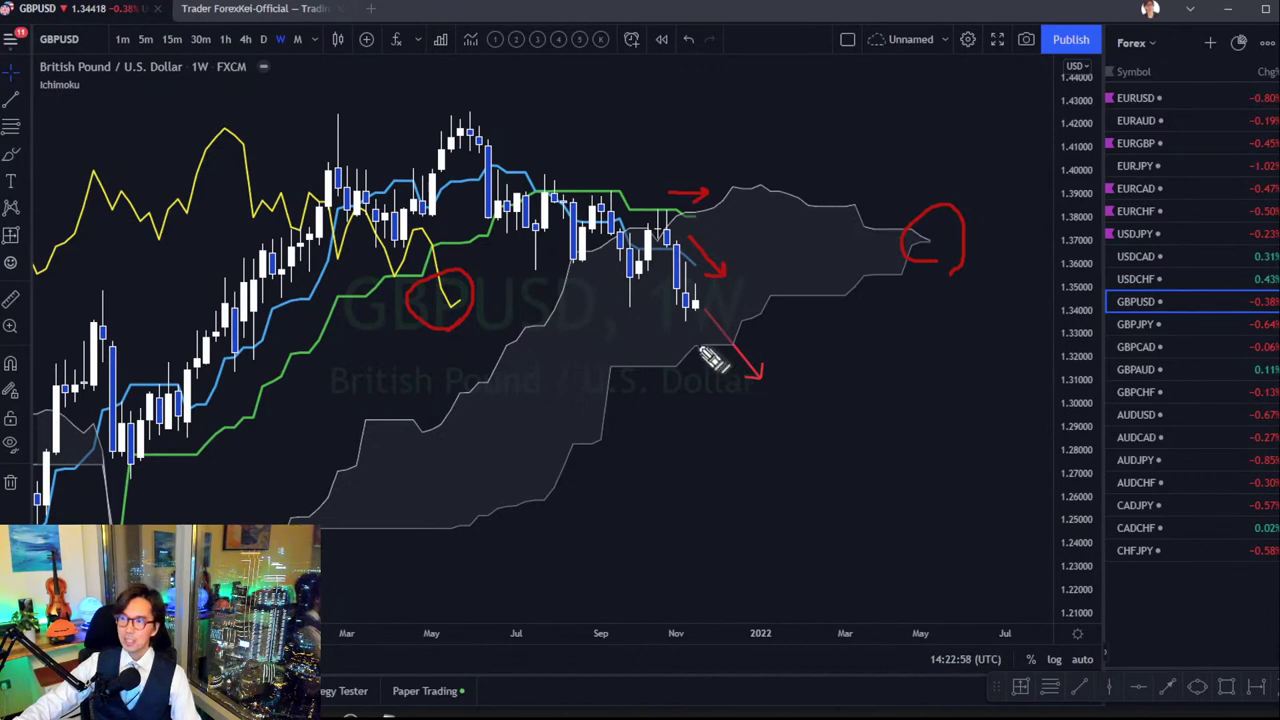
pyautogui.moveTo(693, 345)
pyautogui.mouseDown()
pyautogui.moveTo(730, 347)
pyautogui.moveTo(746, 320)
pyautogui.mouseUp()
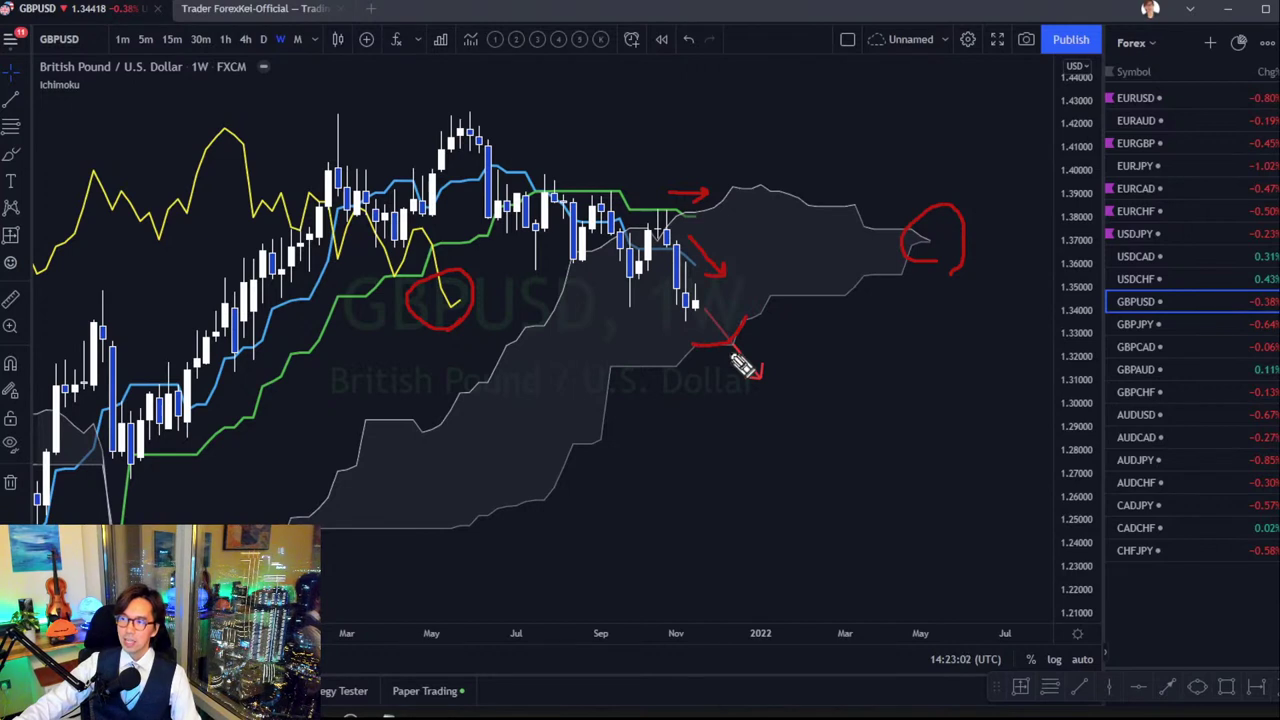
pyautogui.moveTo(740, 362)
pyautogui.mouseDown()
pyautogui.moveTo(798, 418)
pyautogui.moveTo(776, 430)
pyautogui.mouseUp()
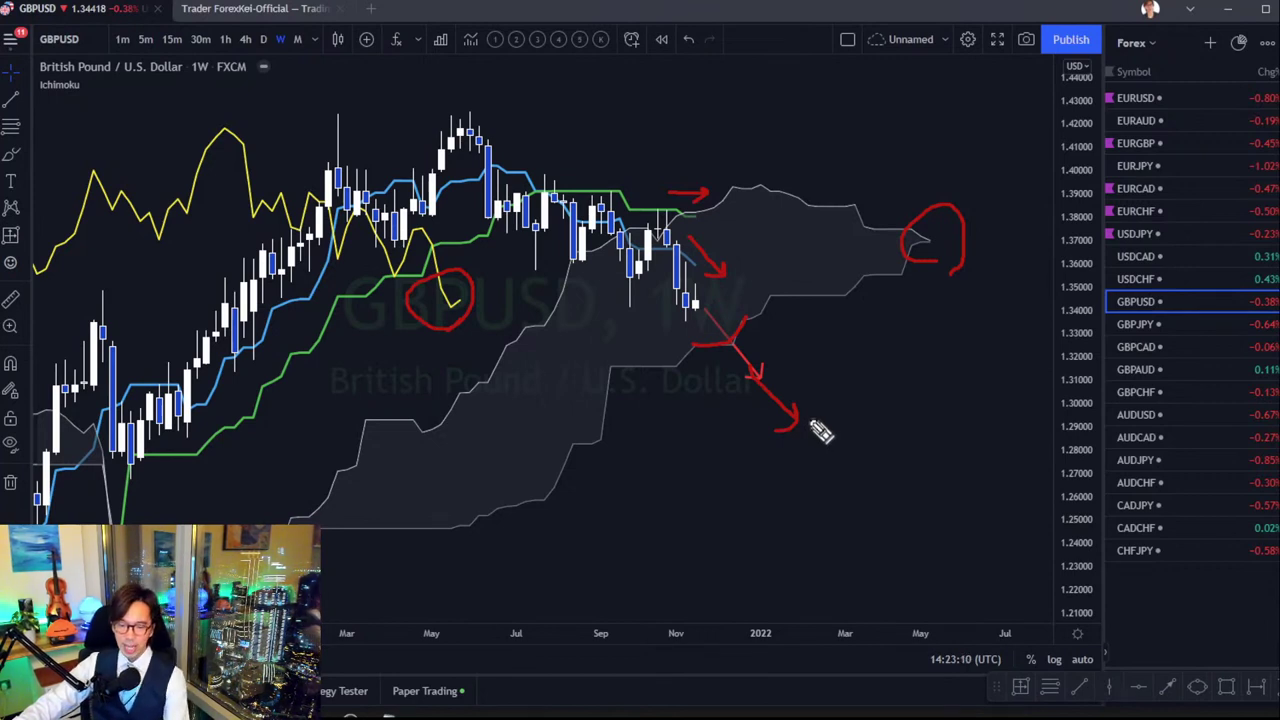
pyautogui.press('e')
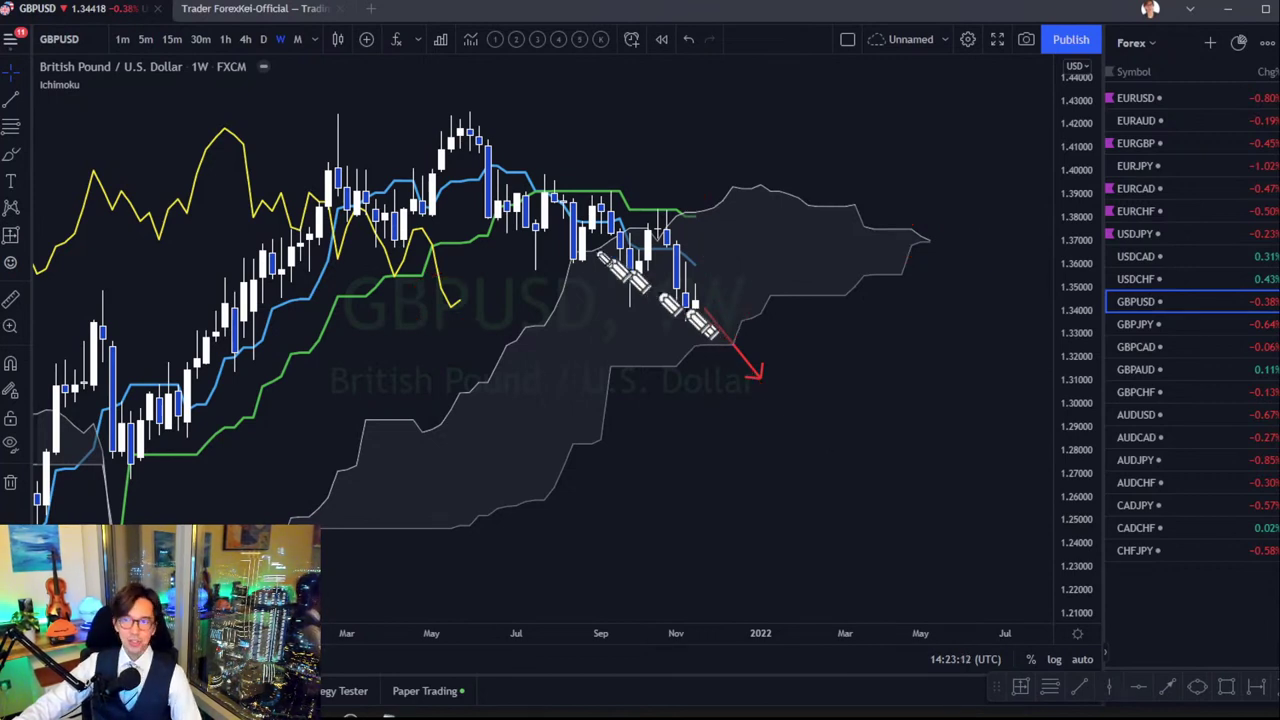
# Sketch red paths over GBPUSD's peaks, support, decline and recent hook, clear them, then load GBPJPY.
pyautogui.moveTo(250, 178)
pyautogui.mouseDown()
pyautogui.moveTo(341, 88)
pyautogui.moveTo(400, 137)
pyautogui.moveTo(432, 98)
pyautogui.moveTo(553, 192)
pyautogui.mouseUp()
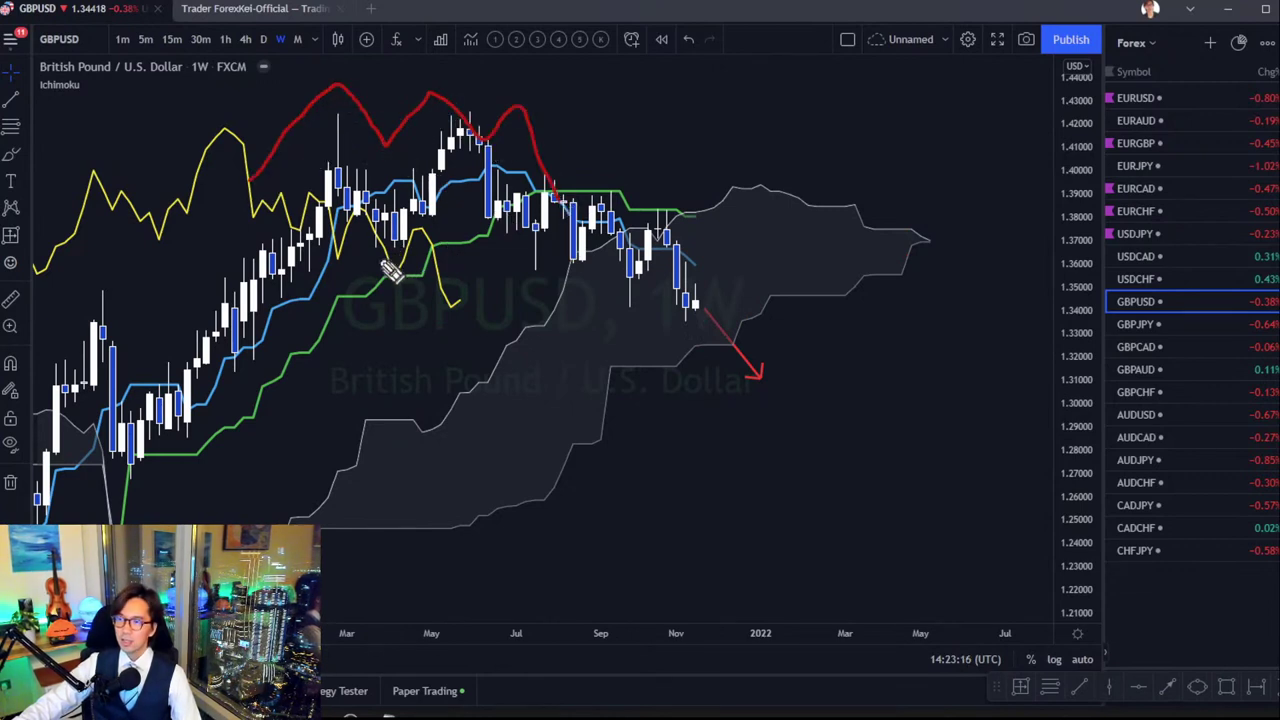
pyautogui.moveTo(380, 261)
pyautogui.mouseDown()
pyautogui.moveTo(578, 263)
pyautogui.moveTo(712, 244)
pyautogui.mouseUp()
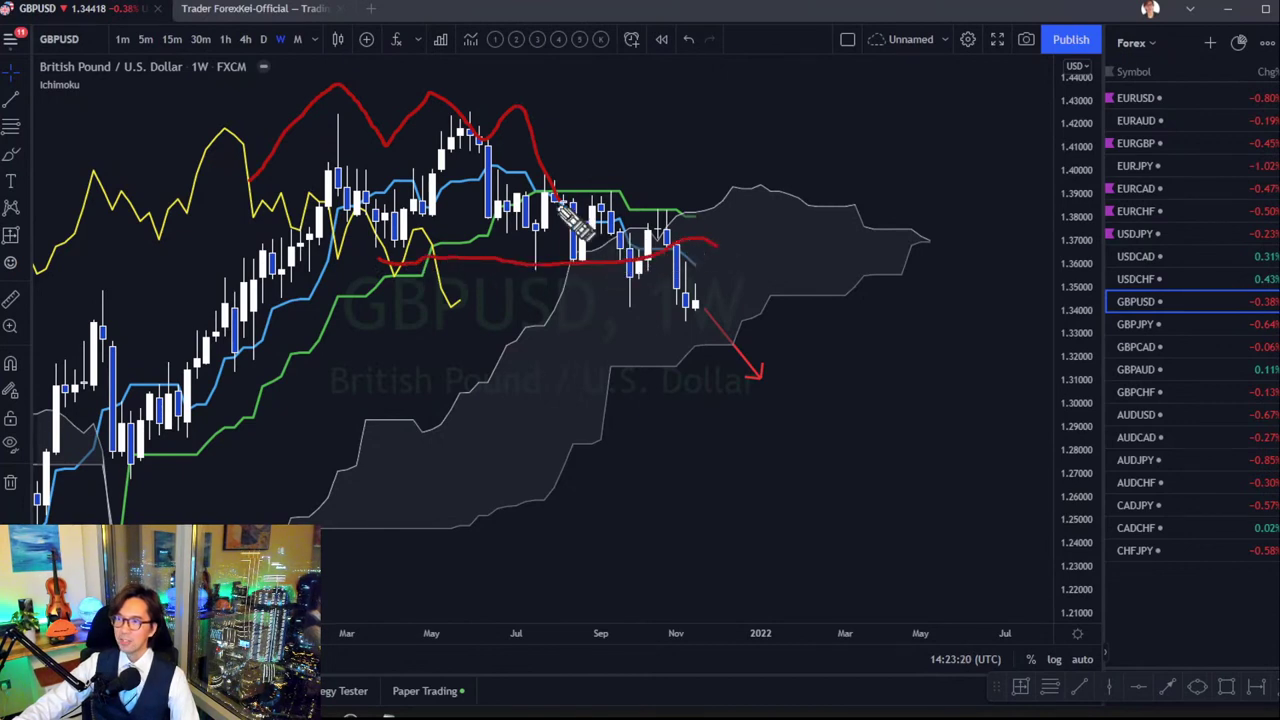
pyautogui.moveTo(547, 180)
pyautogui.mouseDown()
pyautogui.moveTo(590, 254)
pyautogui.moveTo(612, 215)
pyautogui.moveTo(630, 290)
pyautogui.moveTo(670, 255)
pyautogui.moveTo(694, 314)
pyautogui.mouseUp()
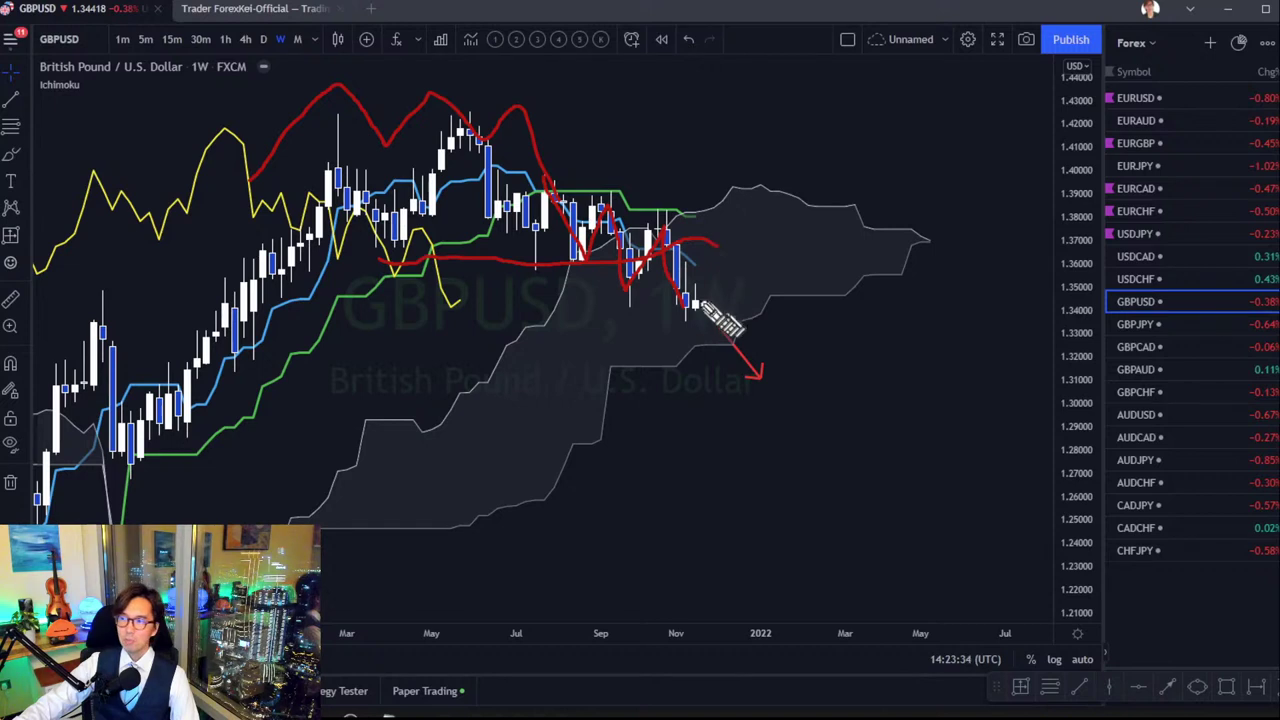
pyautogui.moveTo(700, 302); pyautogui.dragTo(730, 268)
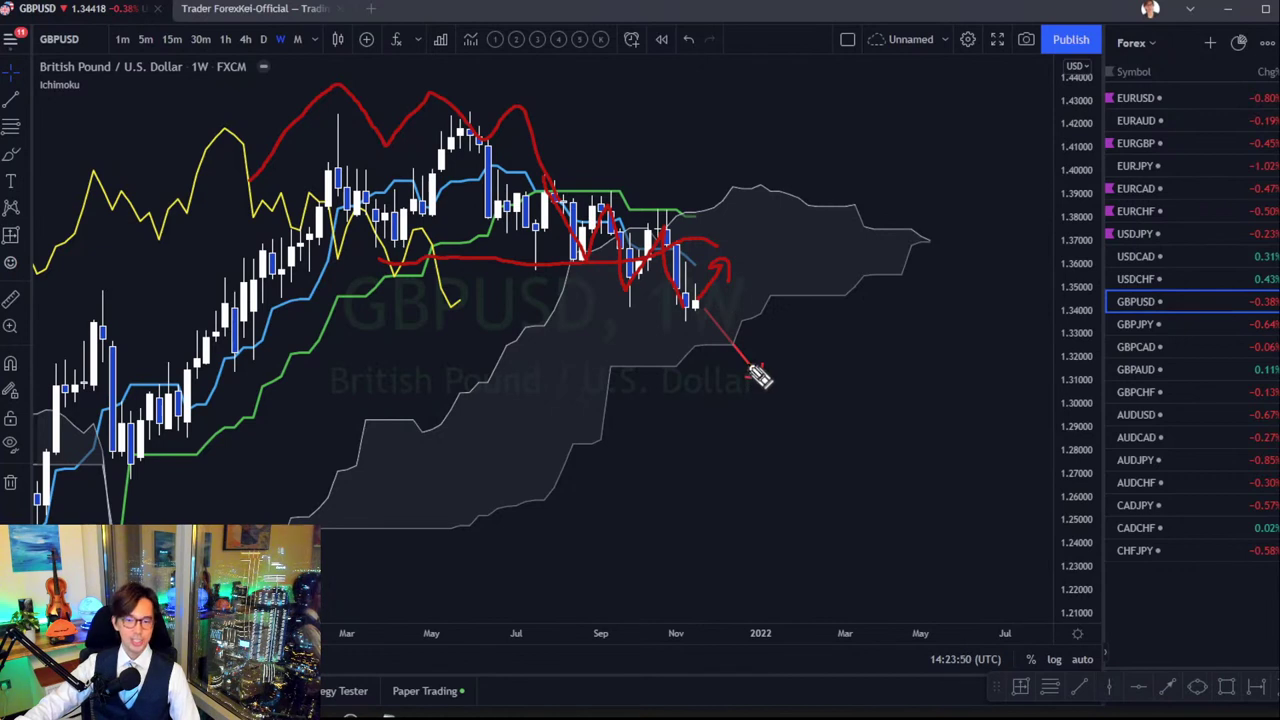
pyautogui.press('e')
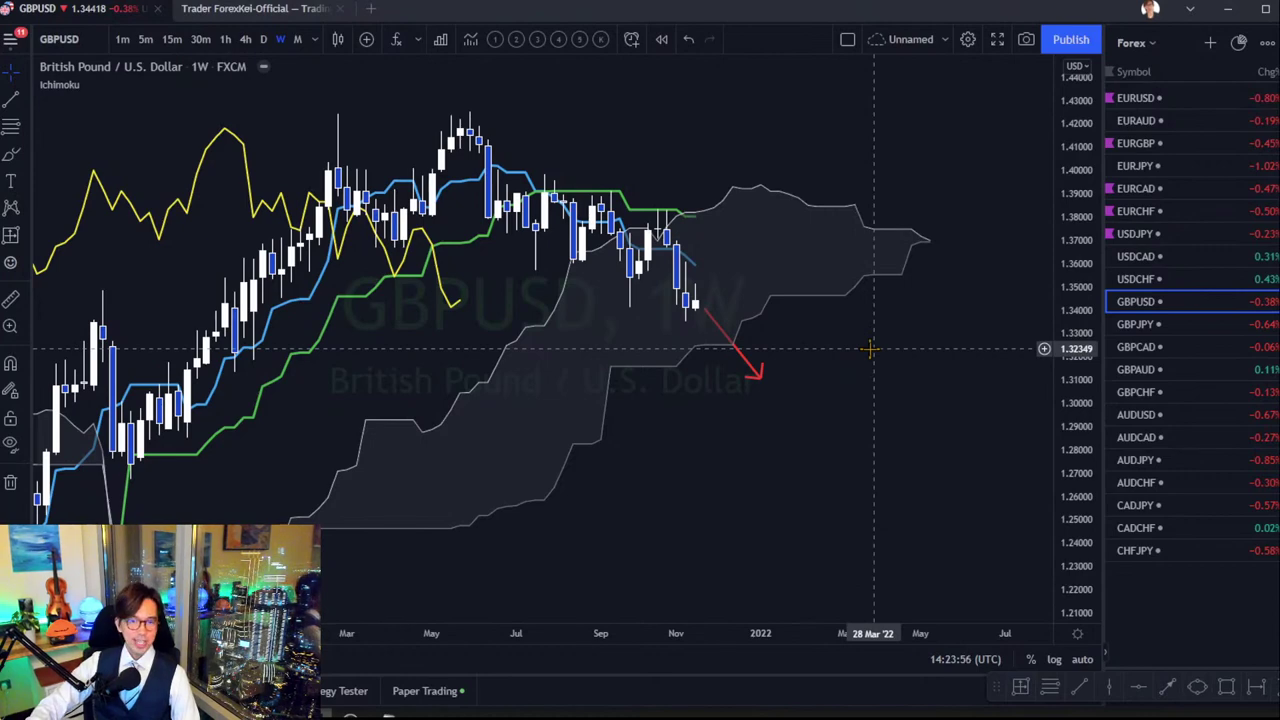
pyautogui.press('Down')
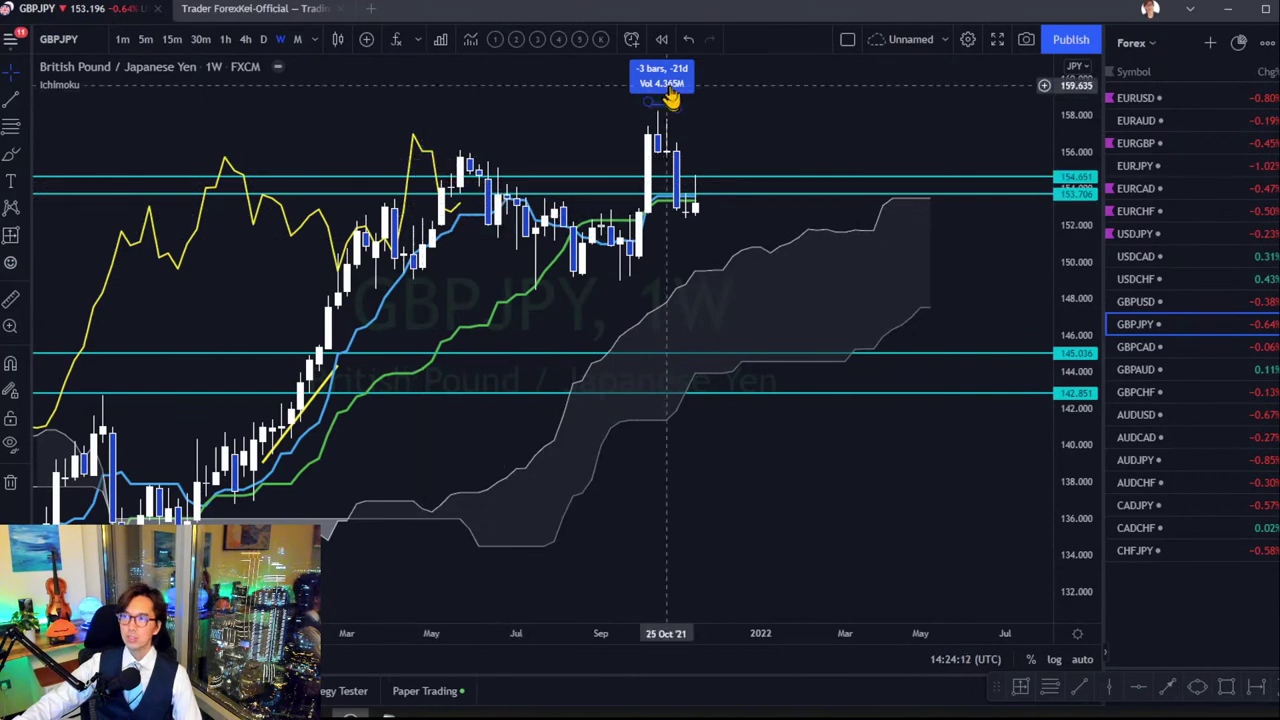
# Measure back from the GBPJPY recent high, pan to the cloud ahead, then load GBPCAD.
pyautogui.moveTo(650, 103); pyautogui.dragTo(733, 134)
pyautogui.click(742, 136)
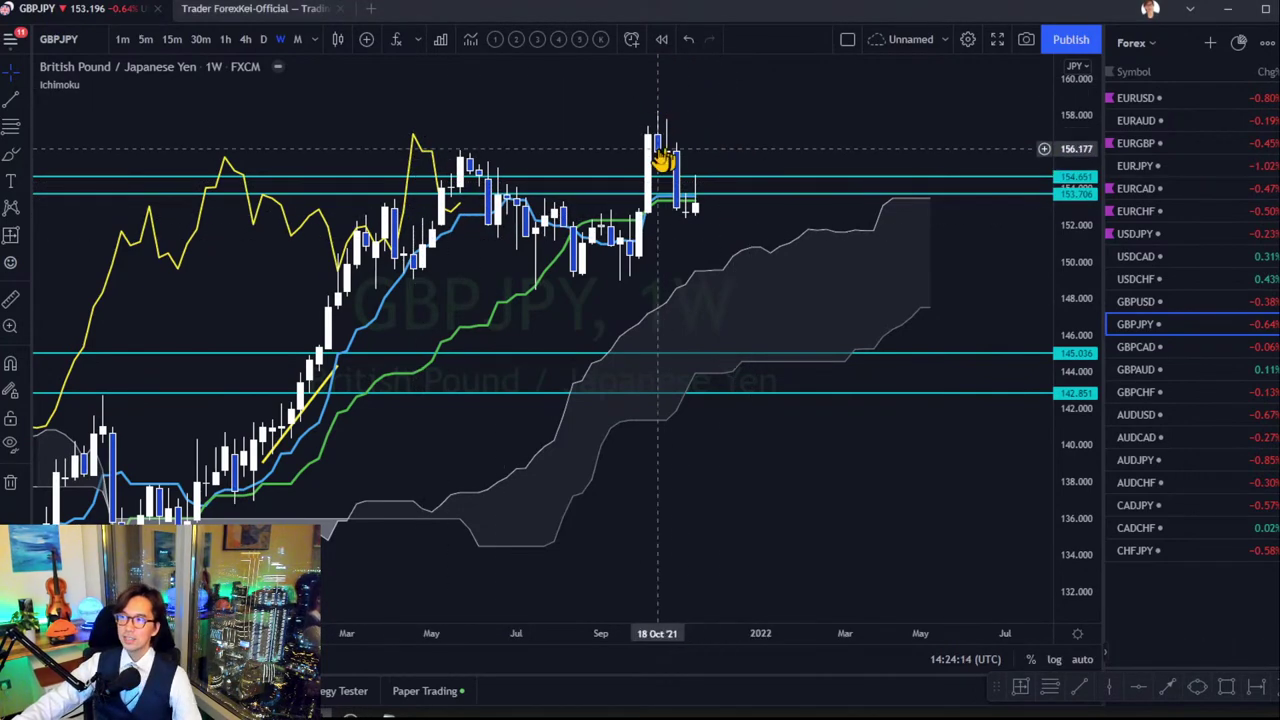
pyautogui.moveTo(766, 271); pyautogui.dragTo(701, 321)
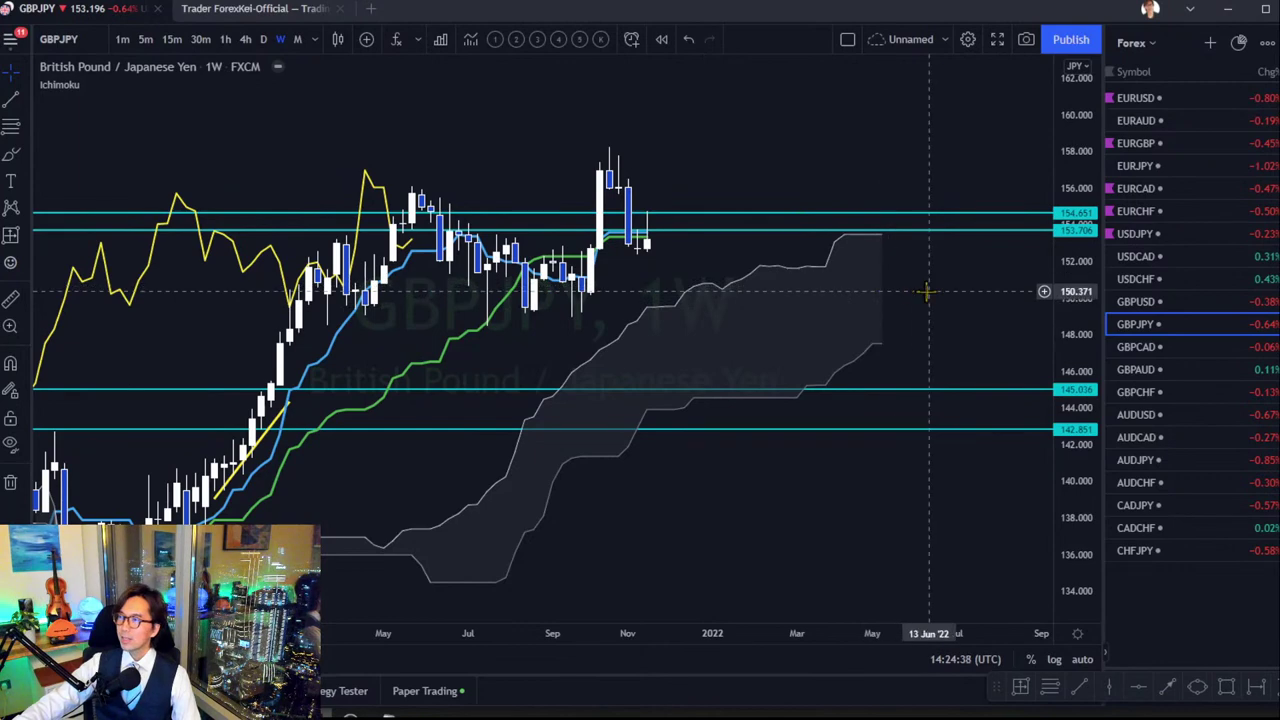
pyautogui.press('Down')
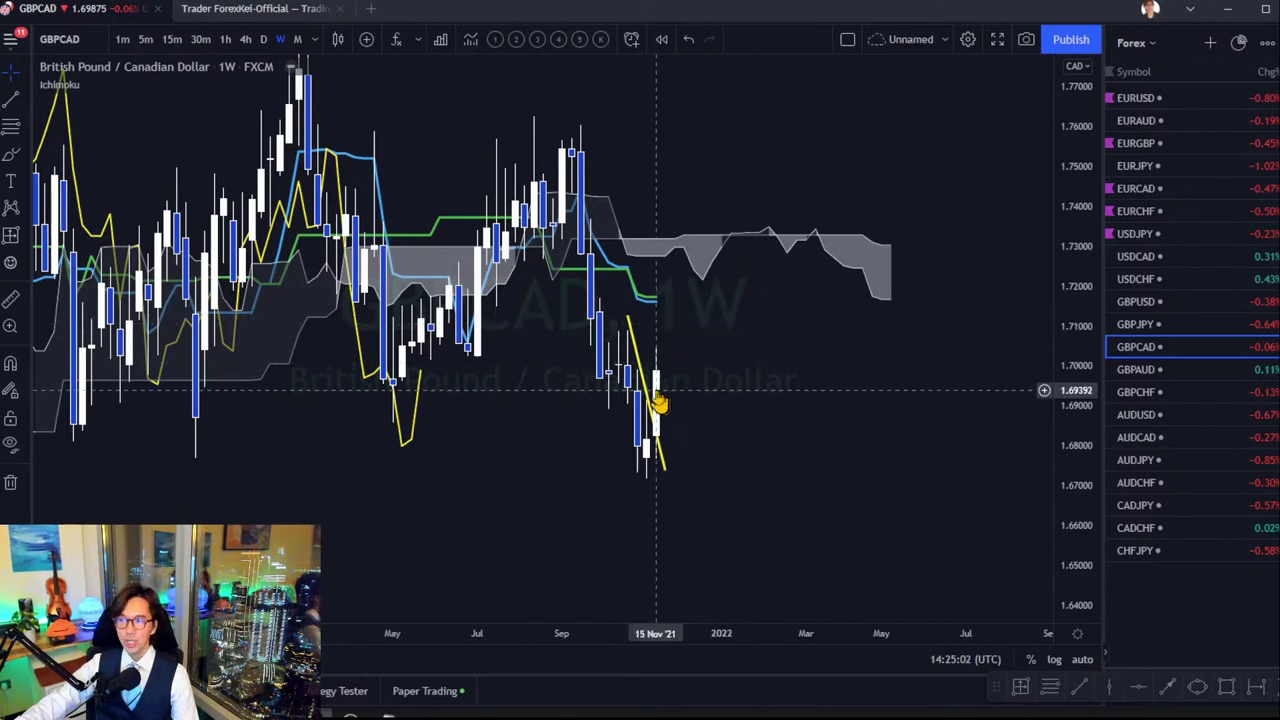
# Delete the yellow trend line and draw a red arrow up from the latest GBPCAD candle.
pyautogui.press('Delete')
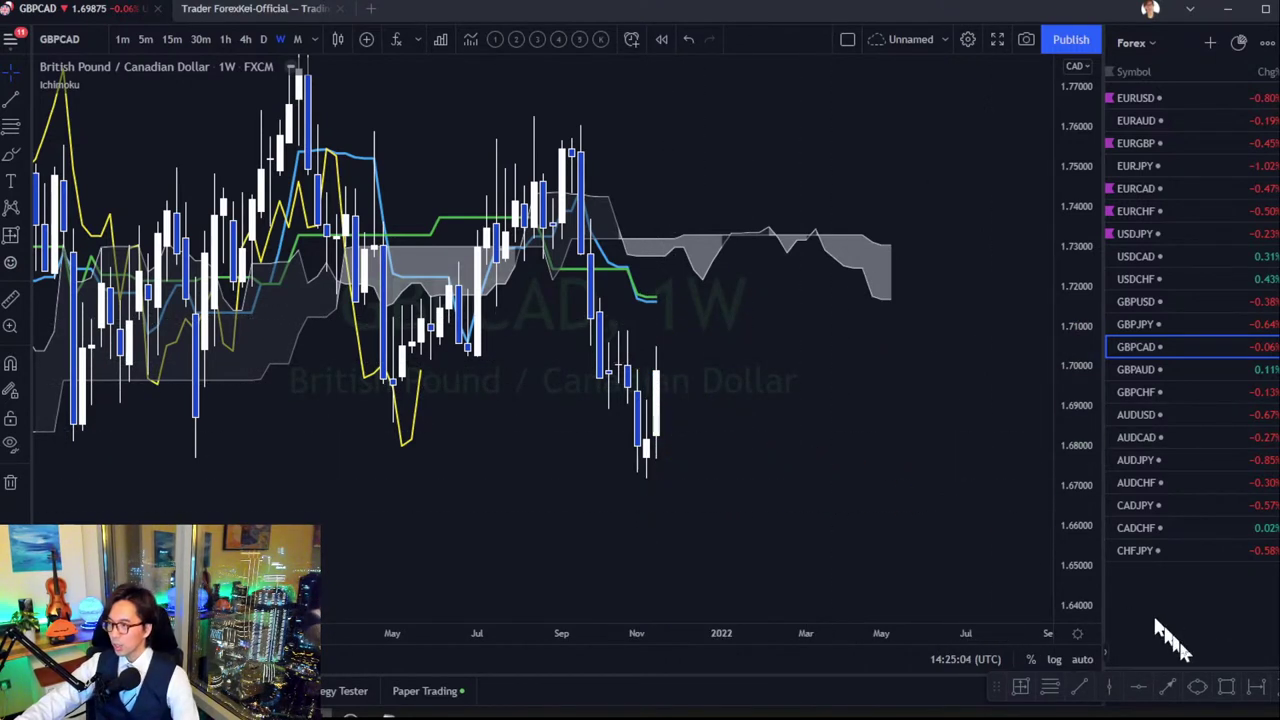
pyautogui.click(1167, 687)
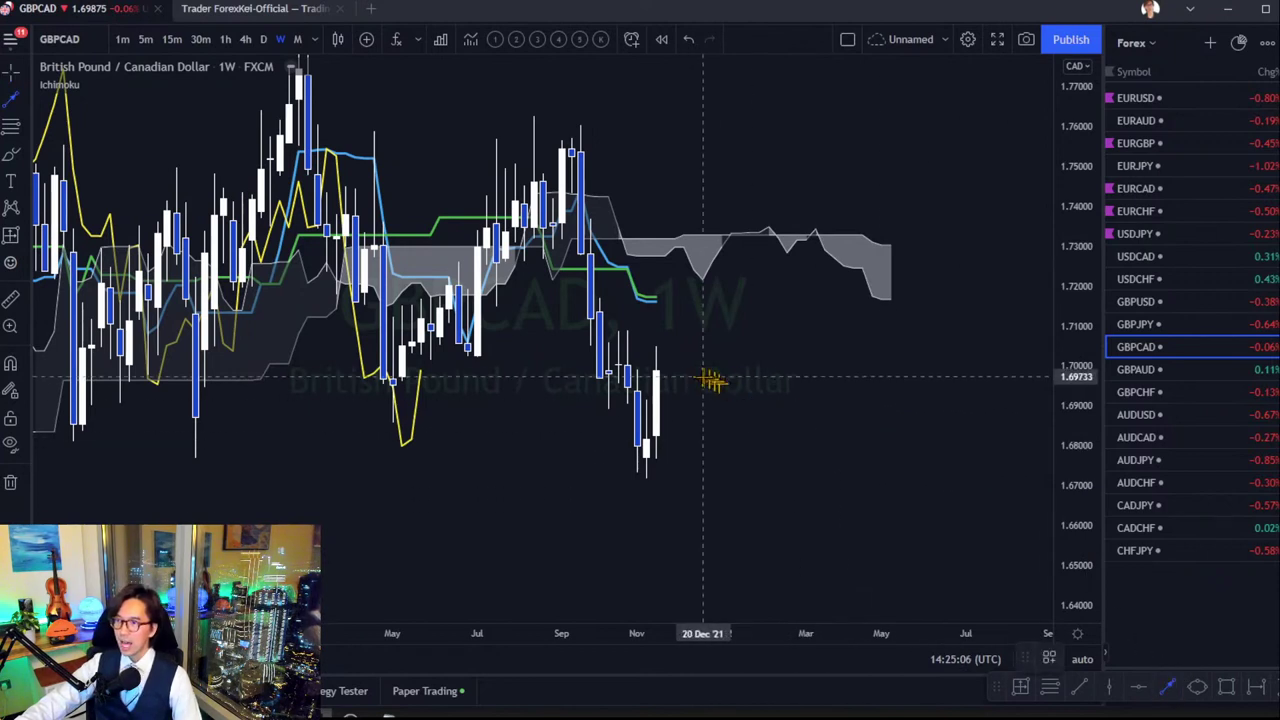
pyautogui.moveTo(665, 362); pyautogui.dragTo(675, 312)
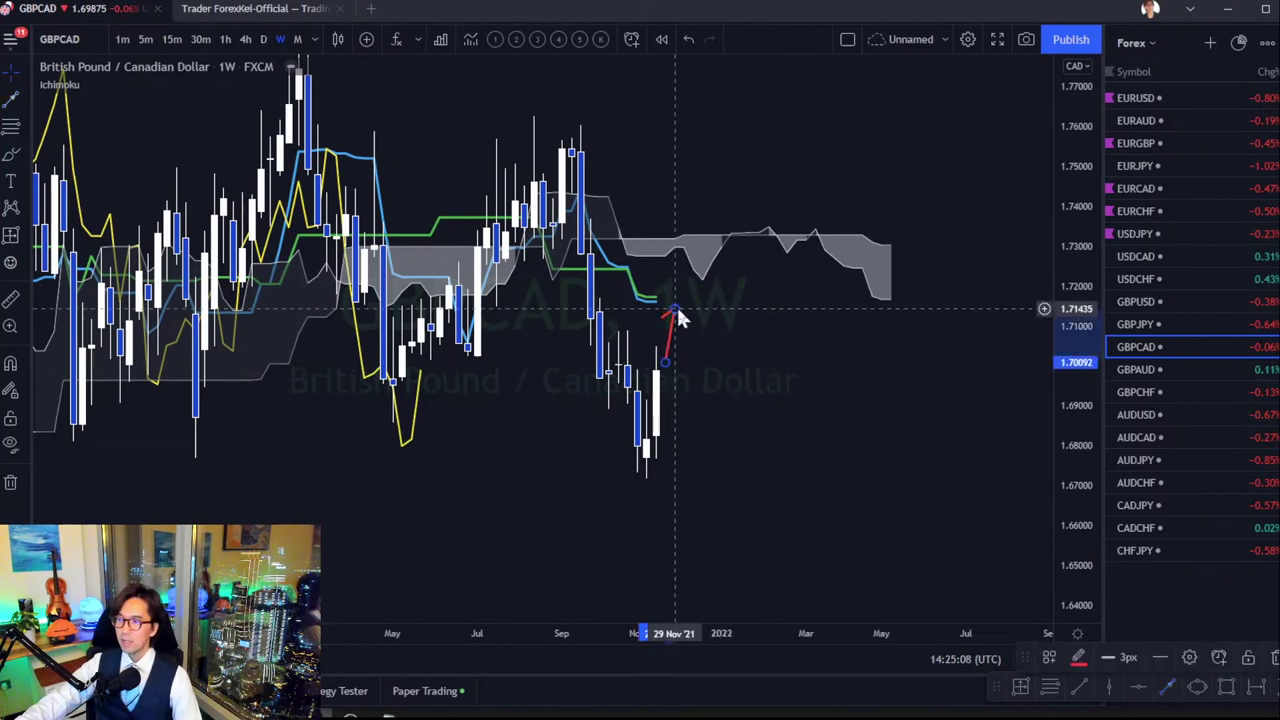
# Add a horizontal level at 1.71738, then load the GBPAUD chart and pan it up and right.
pyautogui.click(735, 333)
pyautogui.click(1138, 687)
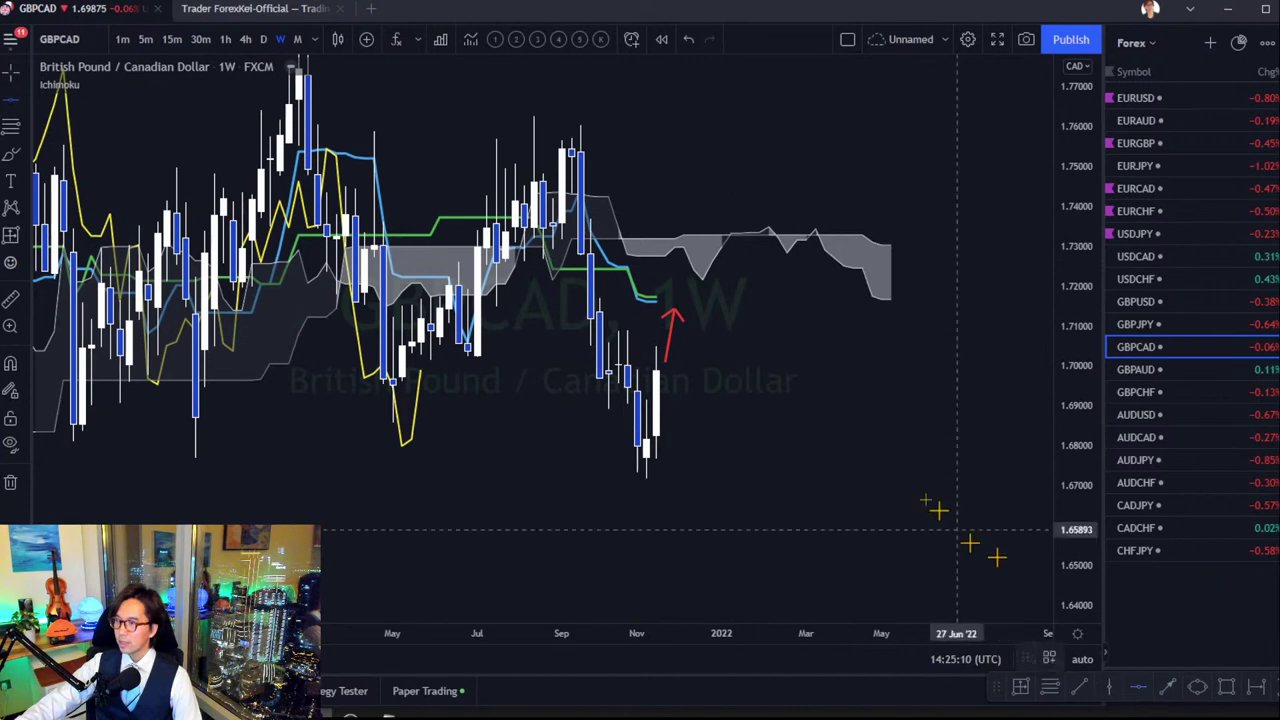
pyautogui.click(693, 297)
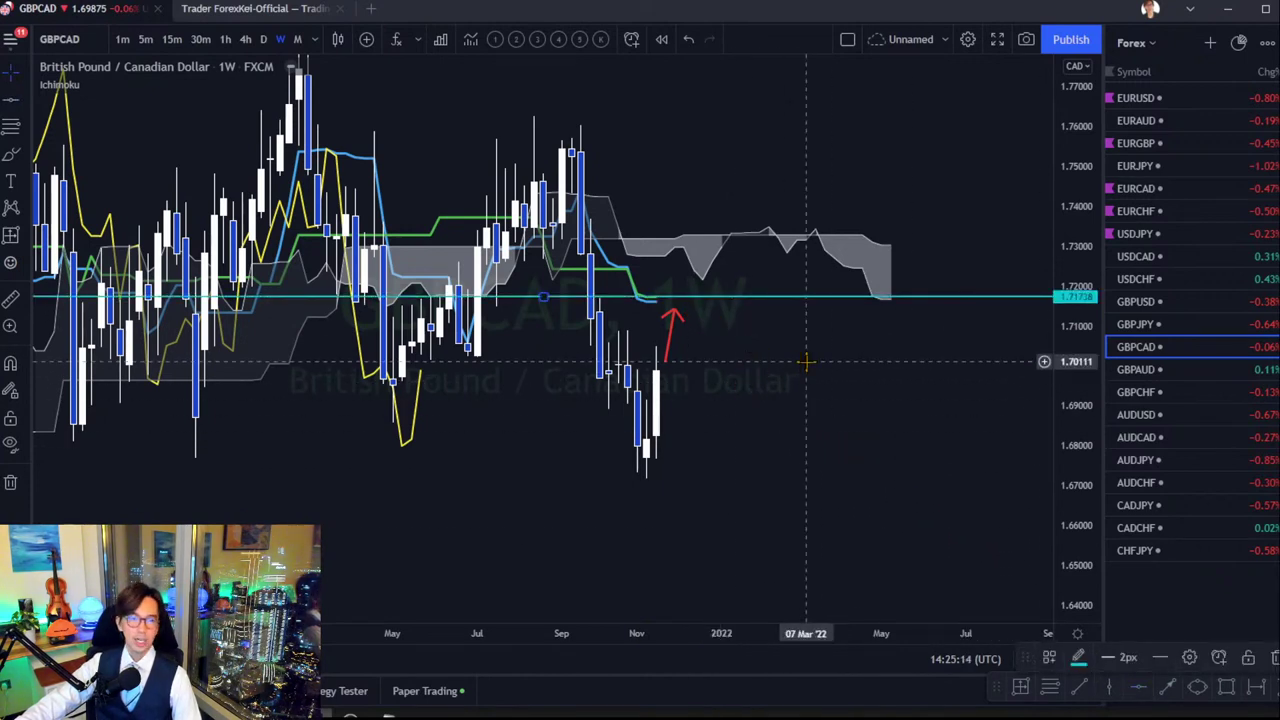
pyautogui.click(806, 362)
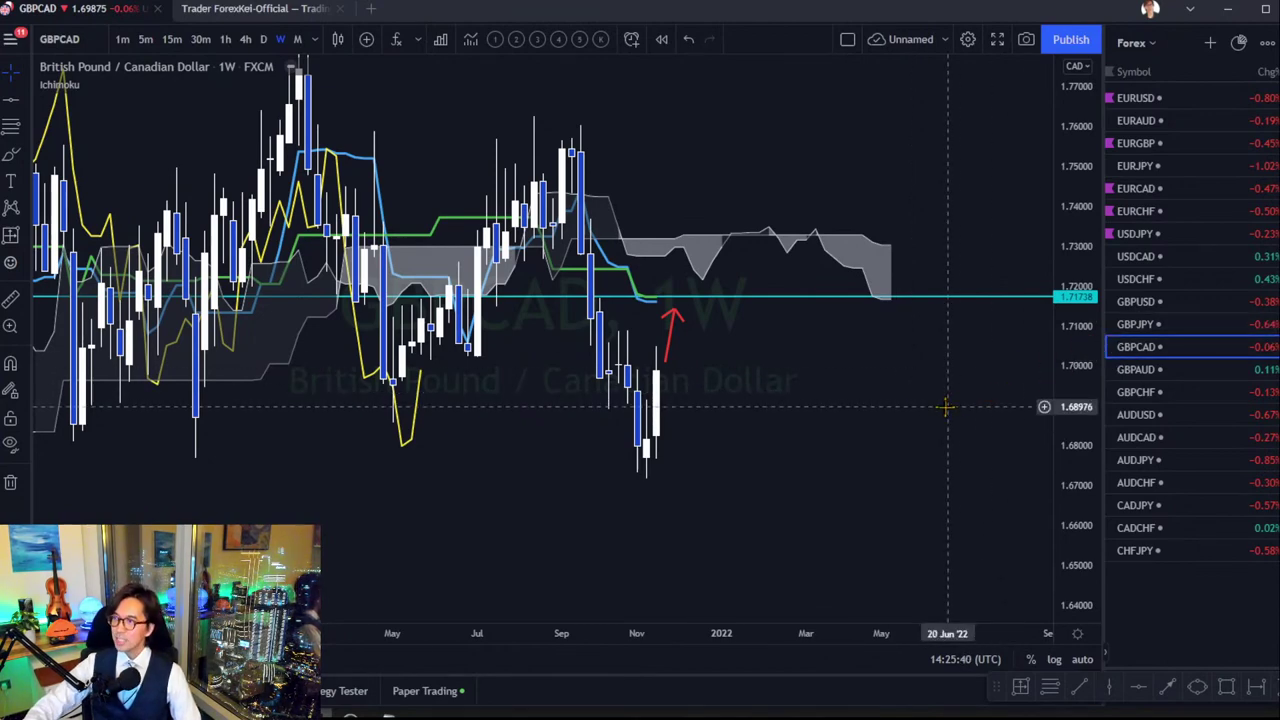
pyautogui.press('Down')
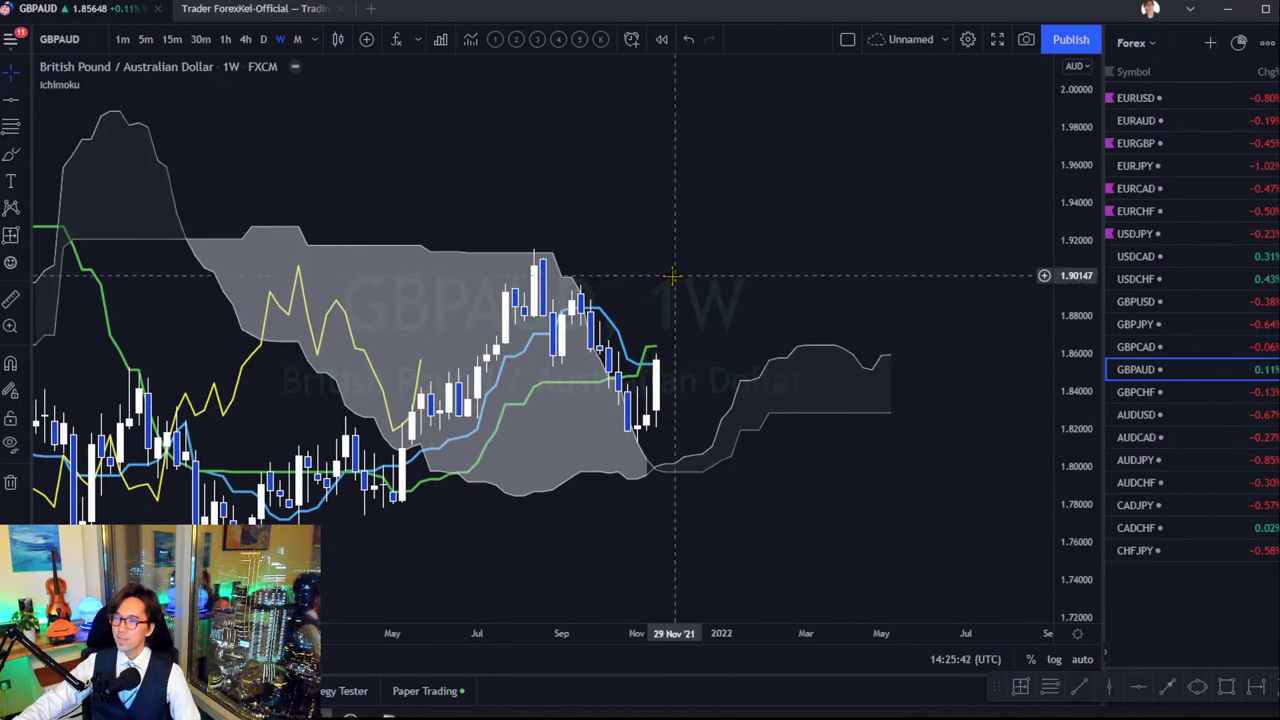
pyautogui.moveTo(672, 276); pyautogui.dragTo(693, 233)
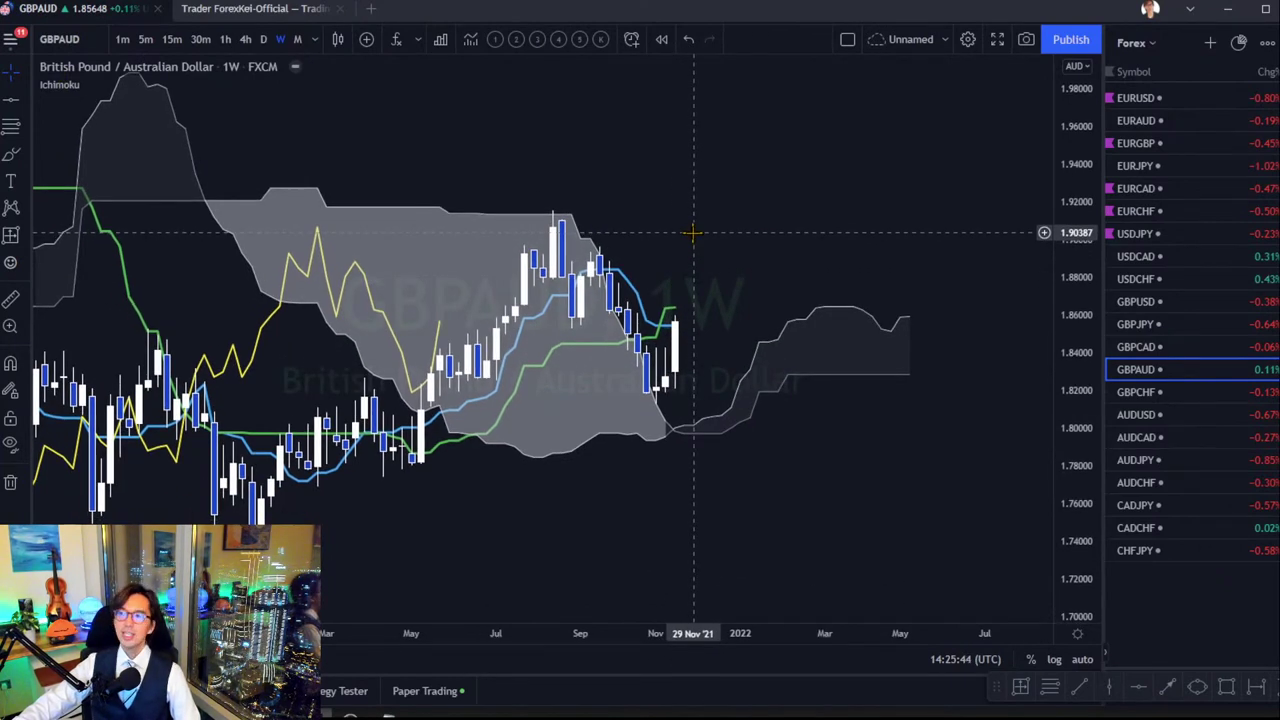
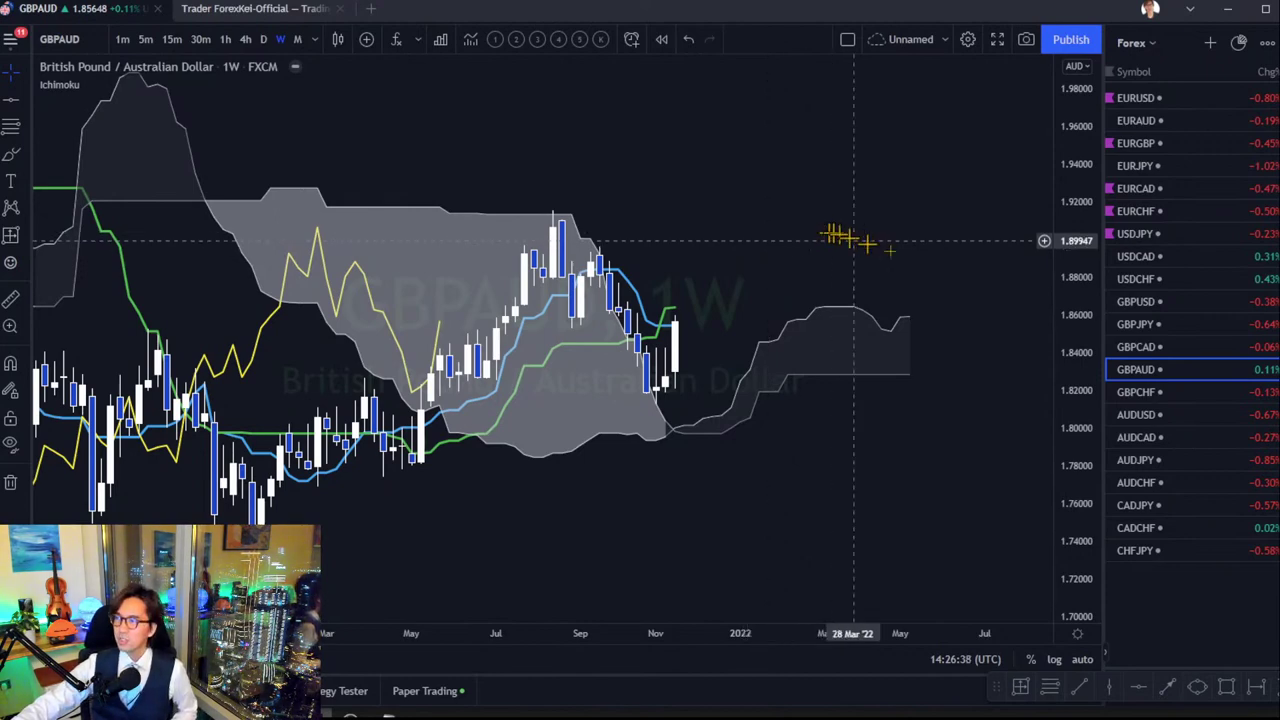
# Cycle through the EURCHF and GBPAUD charts to reach GBPCHF.
pyautogui.click(1155, 212)
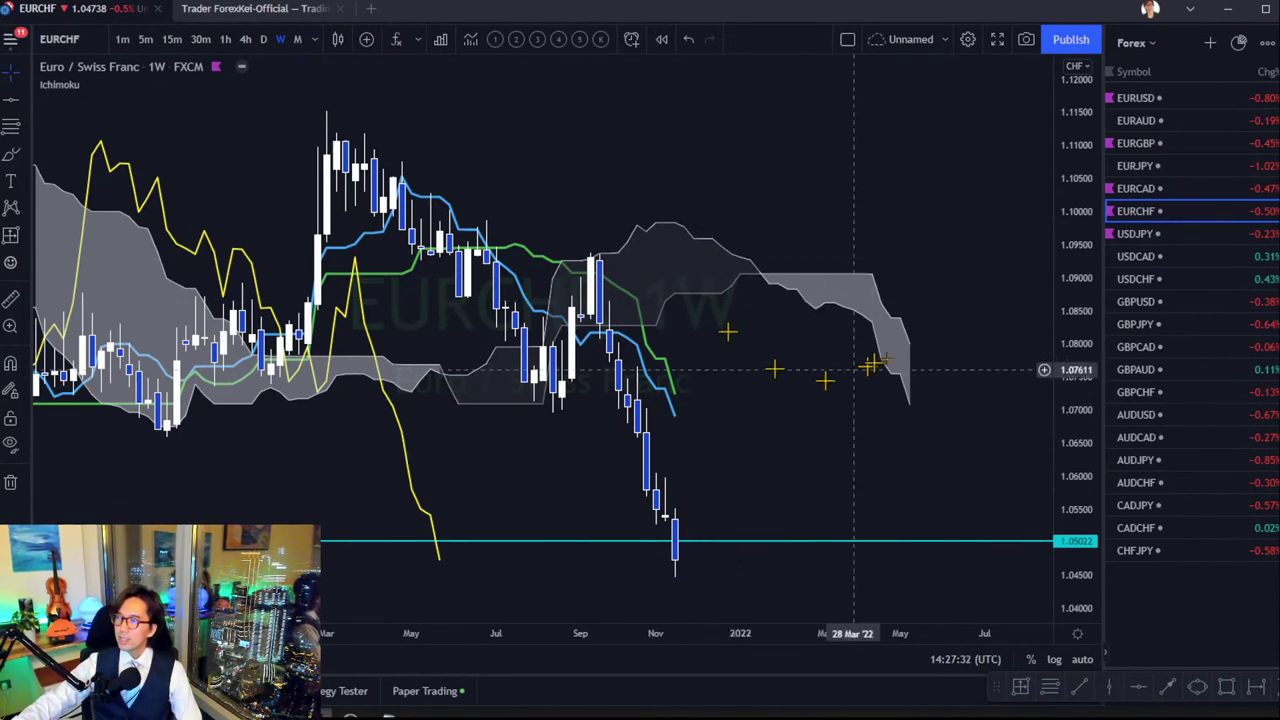
pyautogui.click(1138, 372)
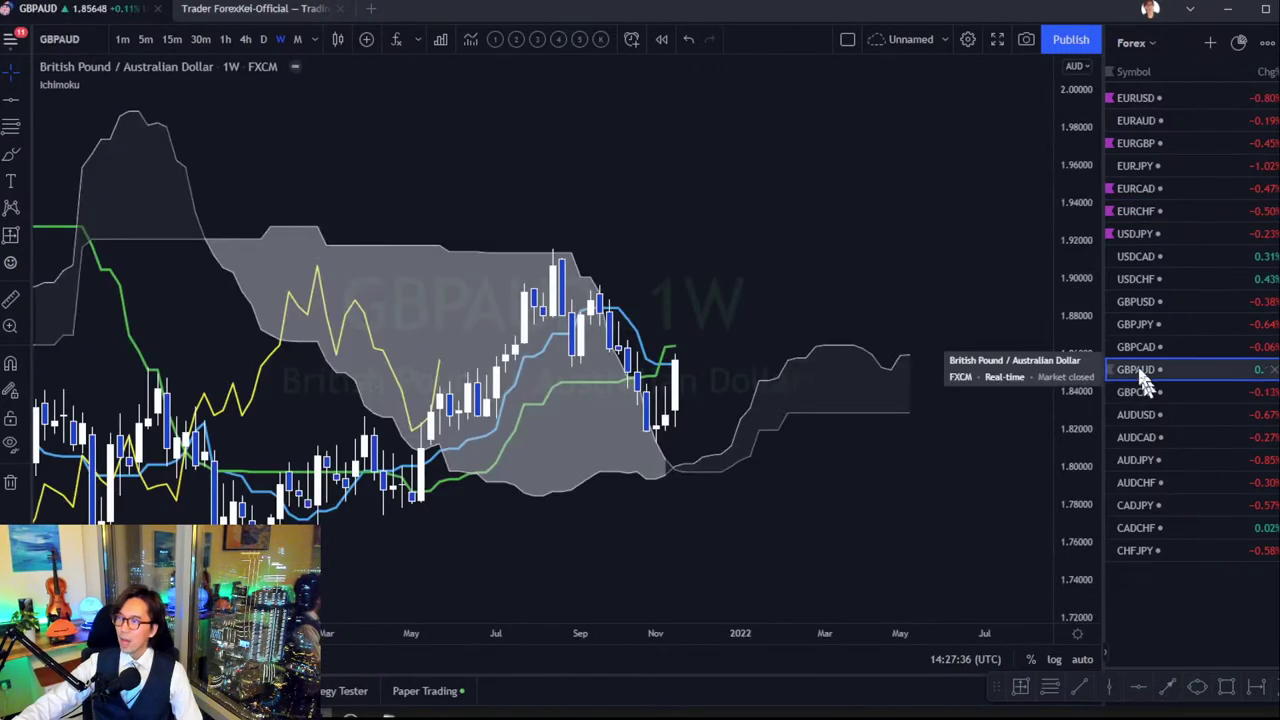
pyautogui.click(1140, 386)
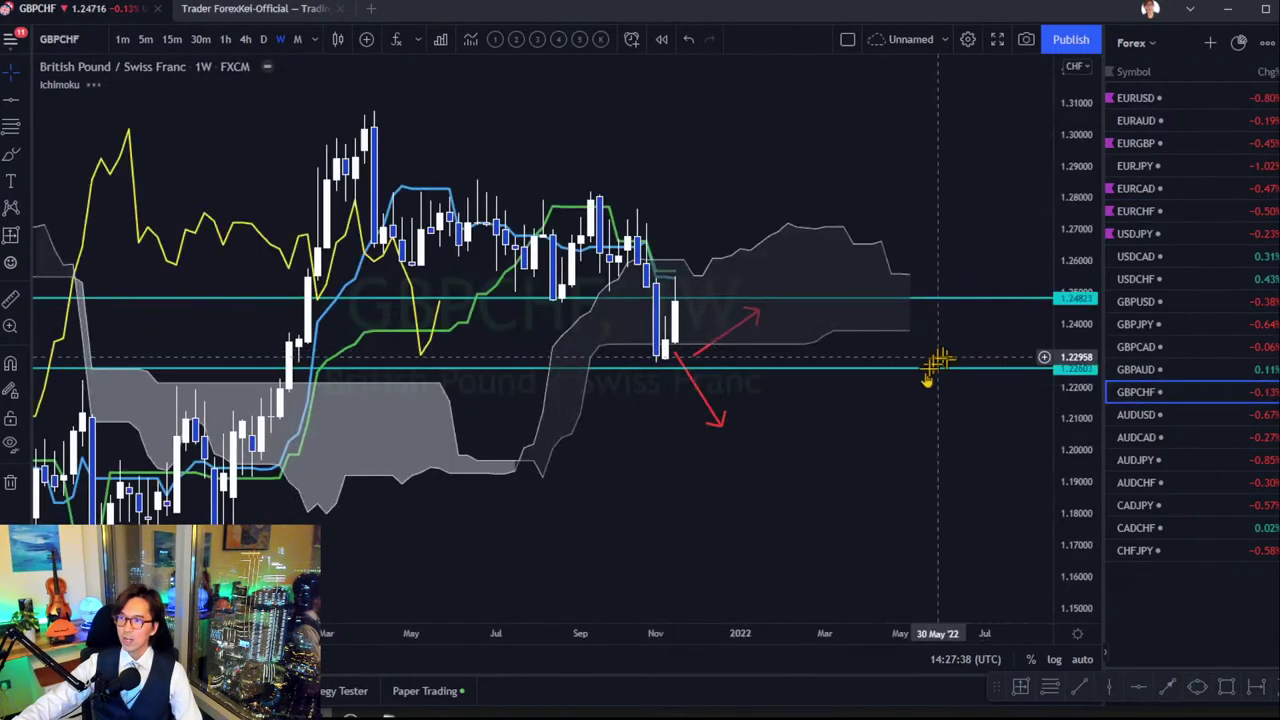
pyautogui.moveTo(817, 435); pyautogui.dragTo(818, 456)
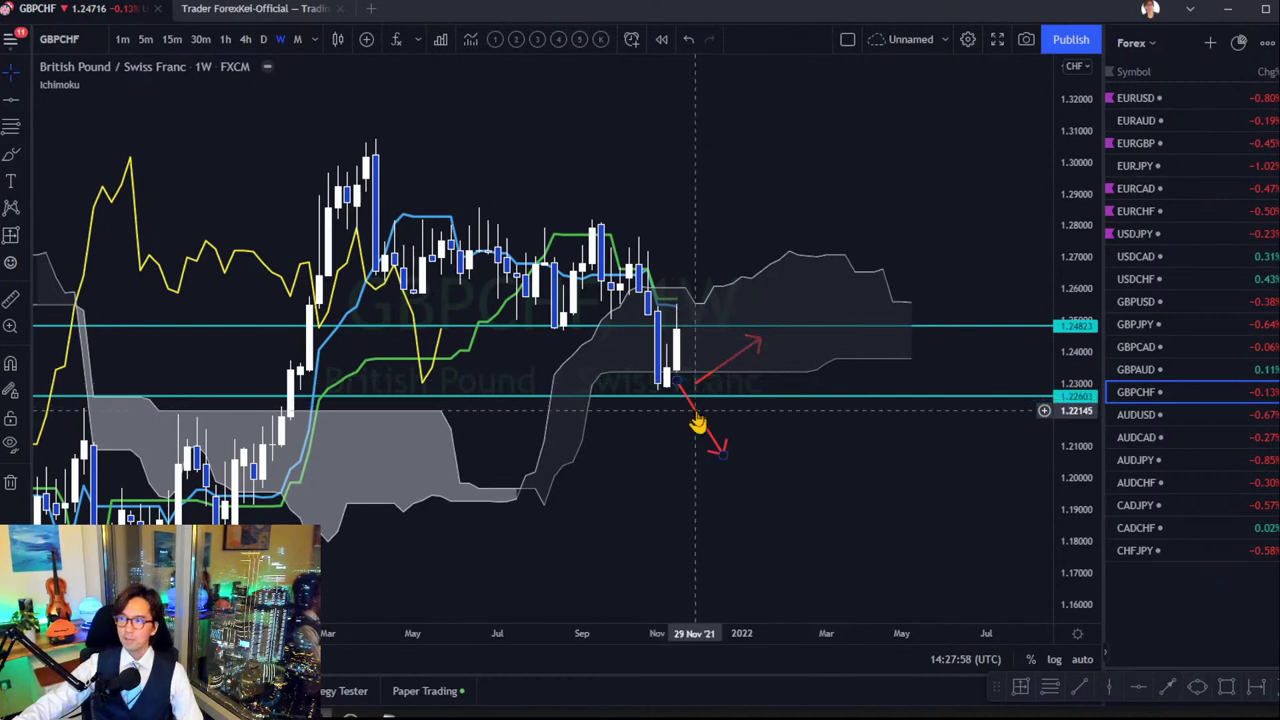
# Move the red down arrow toward the last GBPCHF candle and the up arrow higher, then load AUDUSD.
pyautogui.moveTo(700, 421)
pyautogui.mouseDown()
pyautogui.moveTo(712, 372)
pyautogui.moveTo(708, 388)
pyautogui.moveTo(731, 409)
pyautogui.moveTo(734, 380)
pyautogui.moveTo(734, 409)
pyautogui.mouseUp()
pyautogui.click(742, 416)
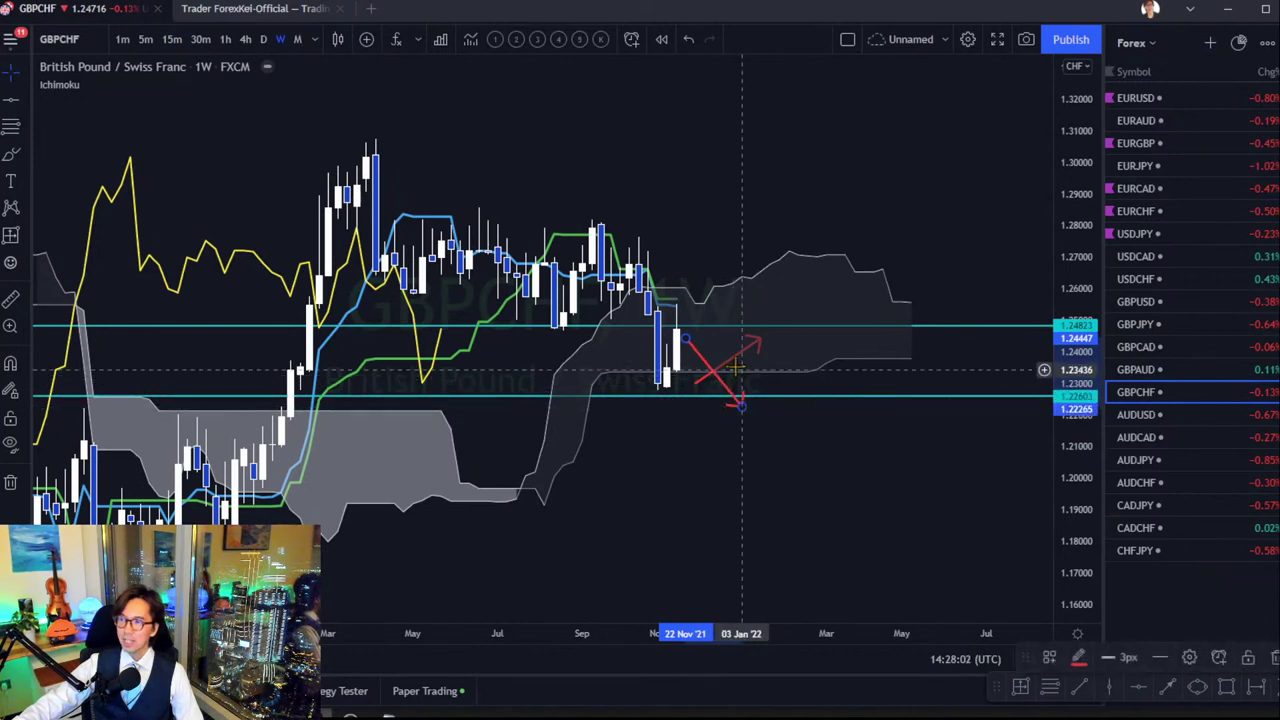
pyautogui.moveTo(735, 362); pyautogui.dragTo(722, 290)
pyautogui.click(714, 276)
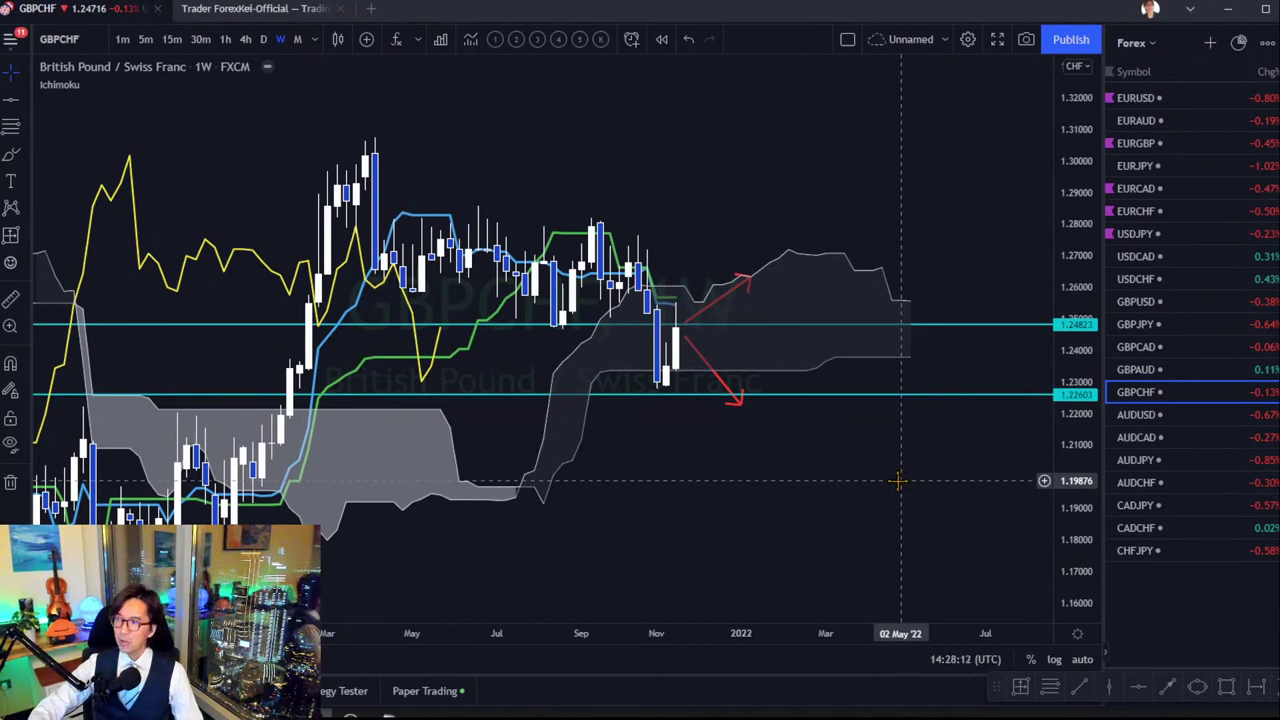
pyautogui.press('Down')
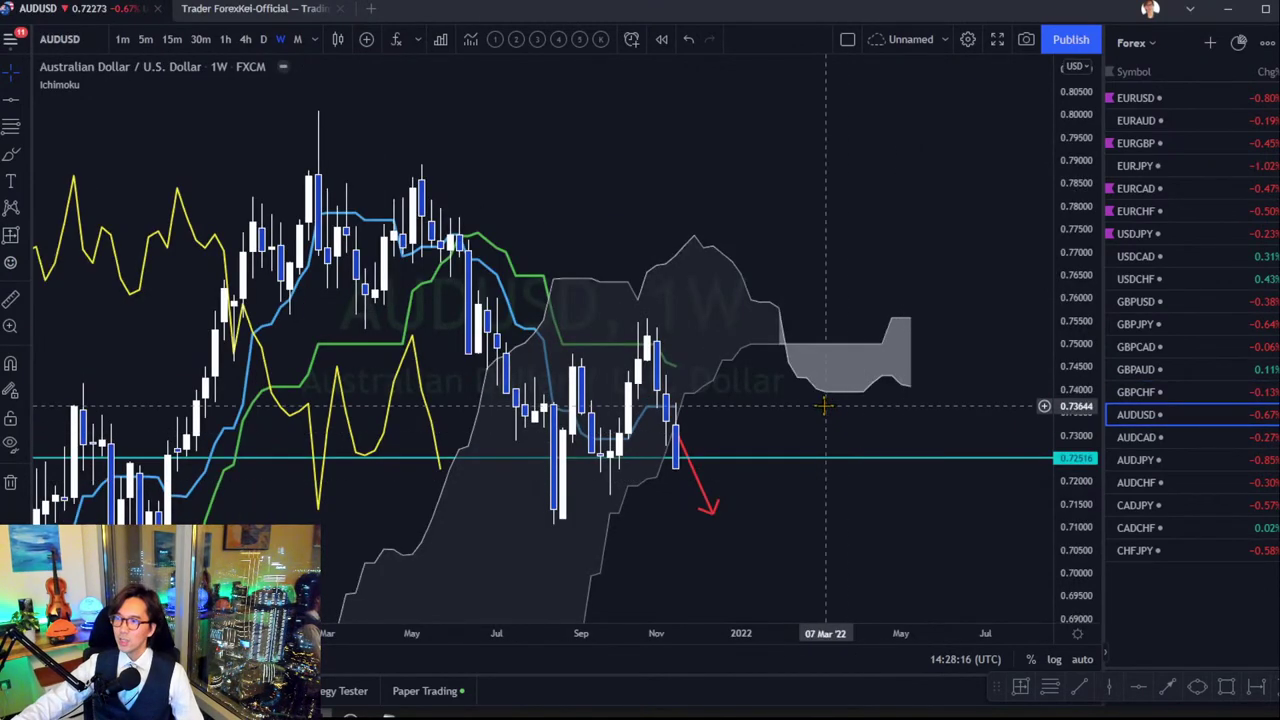
# Place a horizontal line at 0.73923 on the lower edge of the AUDUSD cloud.
pyautogui.moveTo(845, 398); pyautogui.dragTo(867, 388)
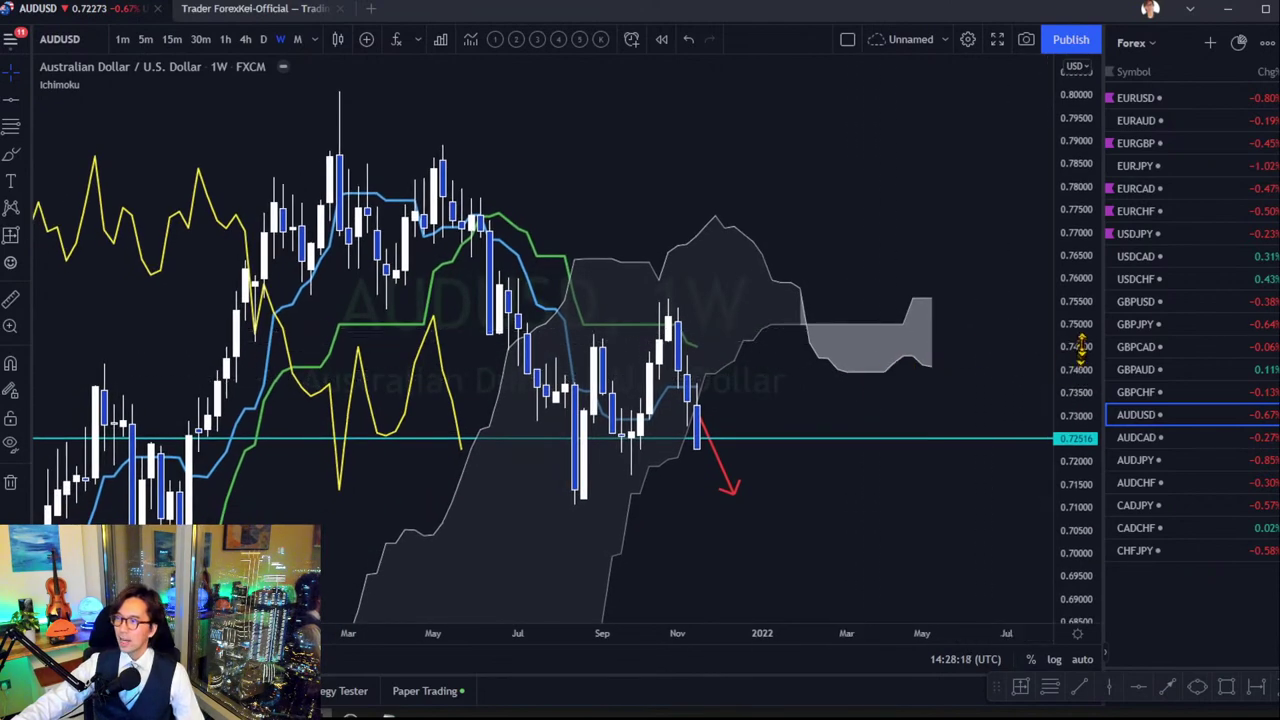
pyautogui.moveTo(954, 353); pyautogui.dragTo(958, 341)
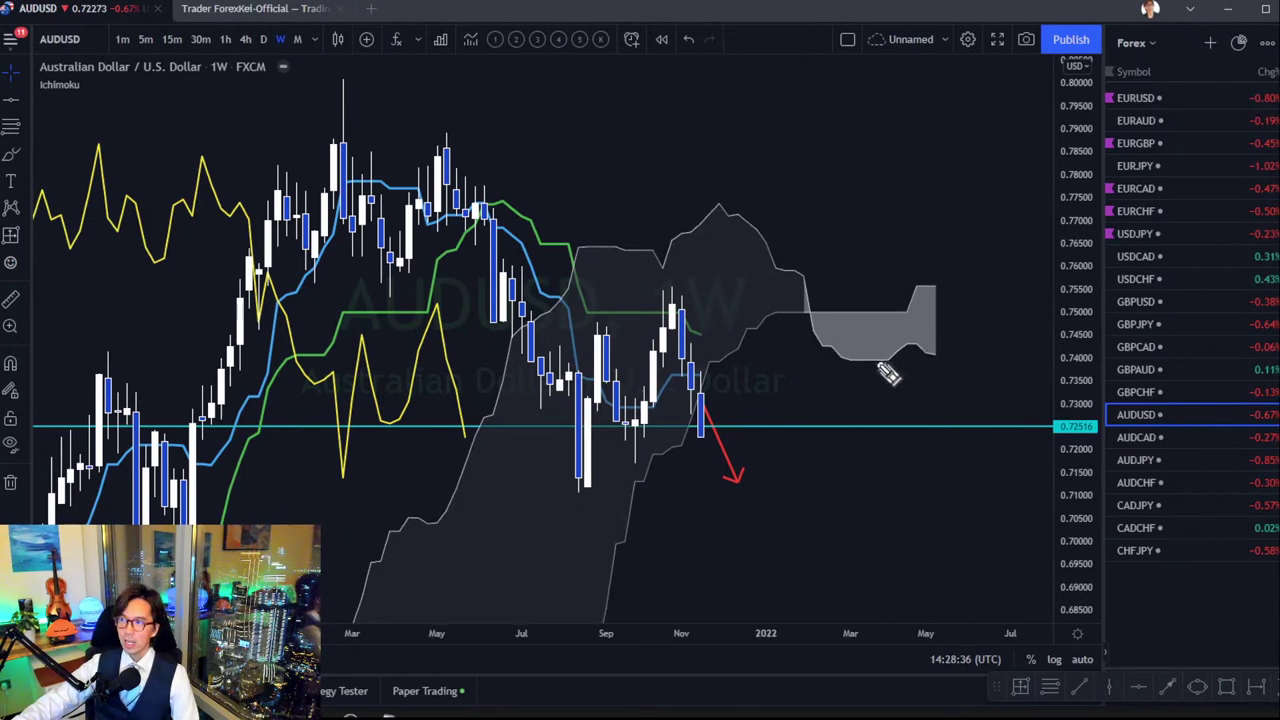
pyautogui.moveTo(882, 366)
pyautogui.mouseDown()
pyautogui.moveTo(902, 369)
pyautogui.moveTo(886, 374)
pyautogui.mouseUp()
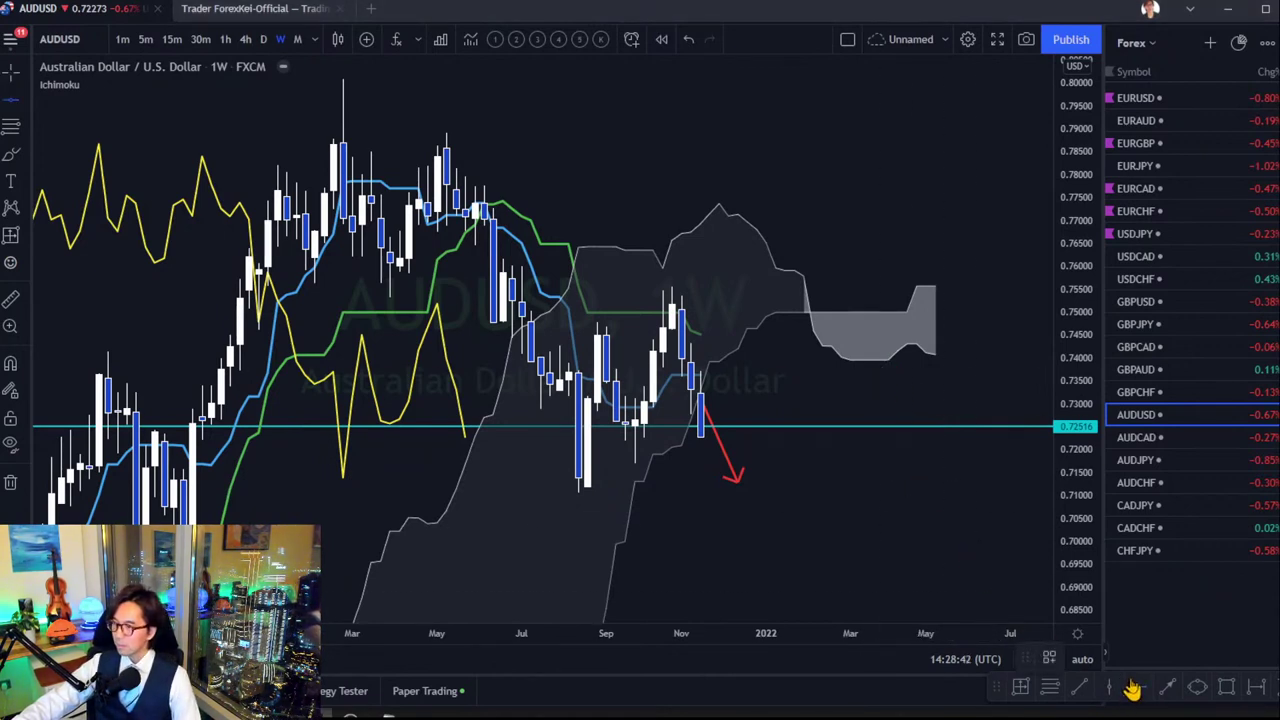
pyautogui.click(1135, 687)
pyautogui.click(888, 361)
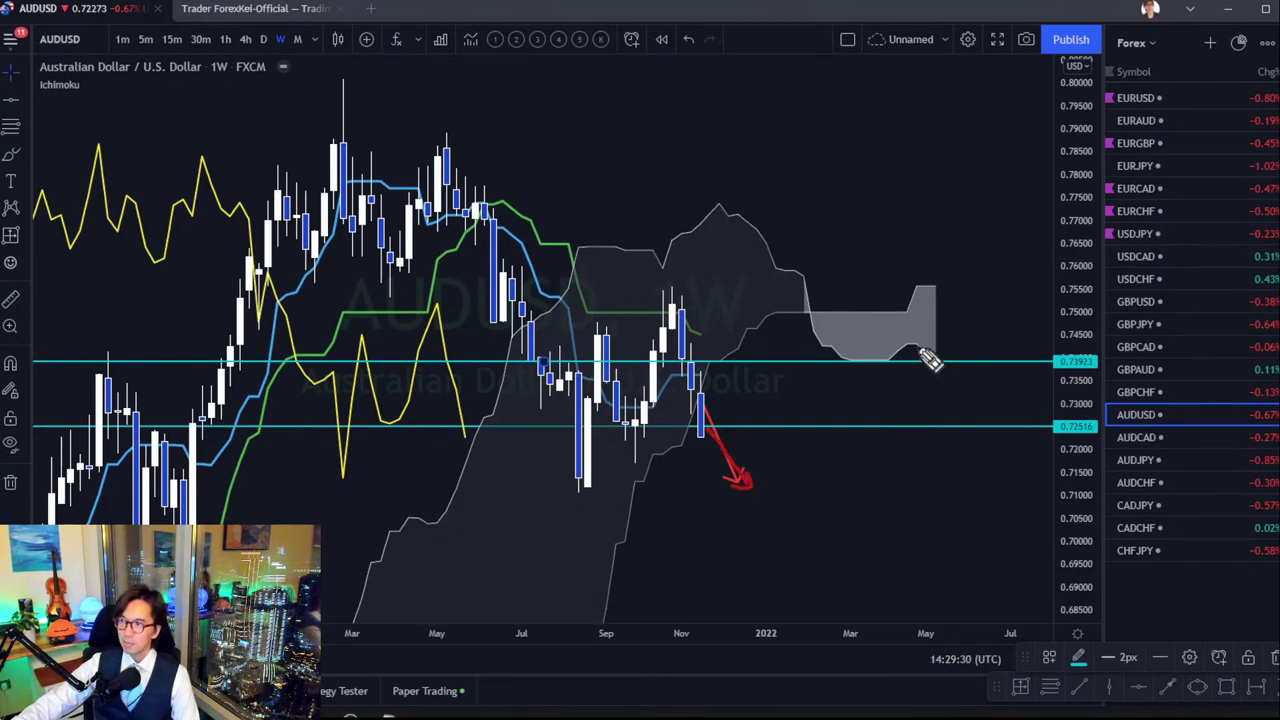
# Sketch temporary red arrows, a target circle and a zigzag from the last candle.
pyautogui.moveTo(920, 350)
pyautogui.mouseDown()
pyautogui.moveTo(968, 380)
pyautogui.moveTo(962, 396)
pyautogui.mouseUp()
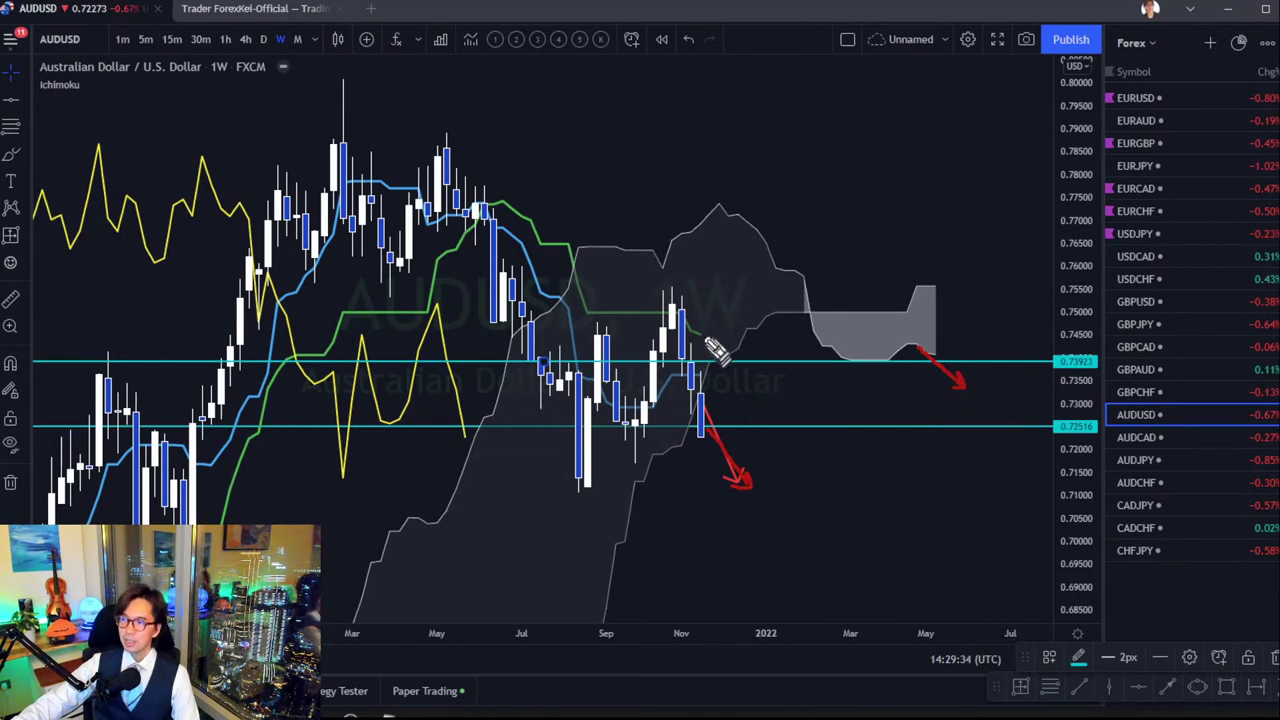
pyautogui.moveTo(712, 345); pyautogui.dragTo(746, 383)
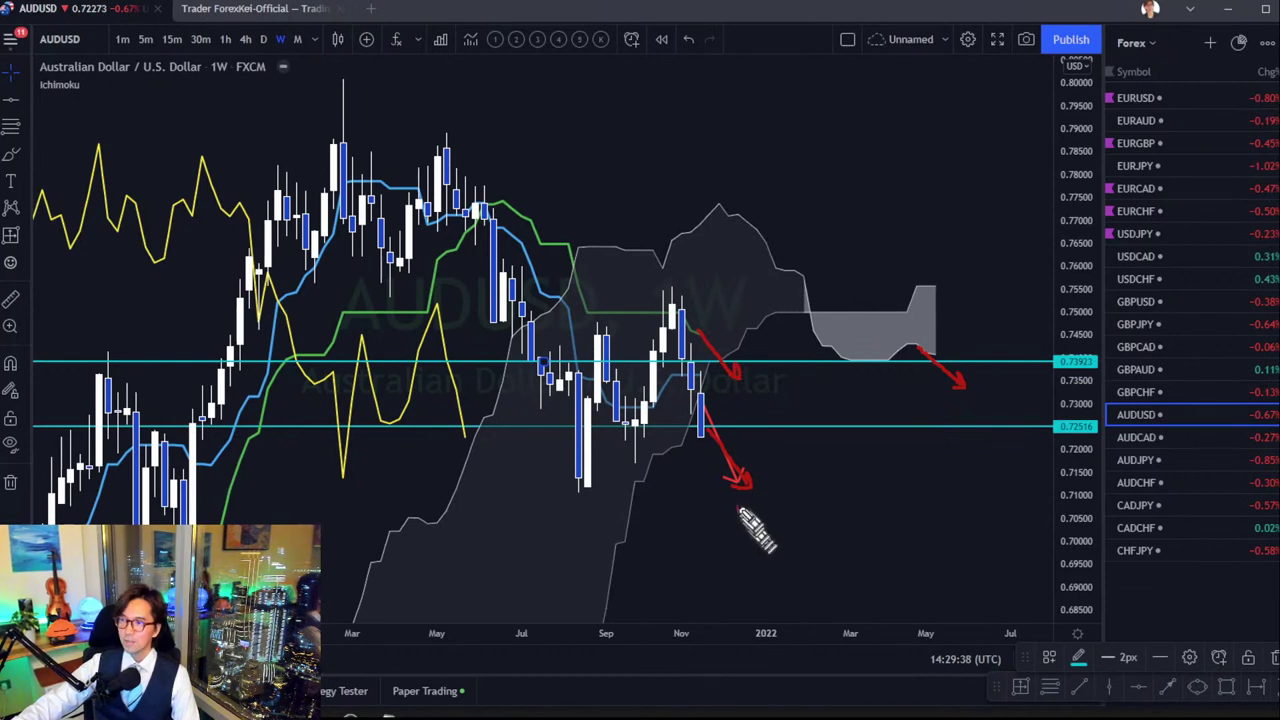
pyautogui.moveTo(757, 523); pyautogui.dragTo(780, 534)
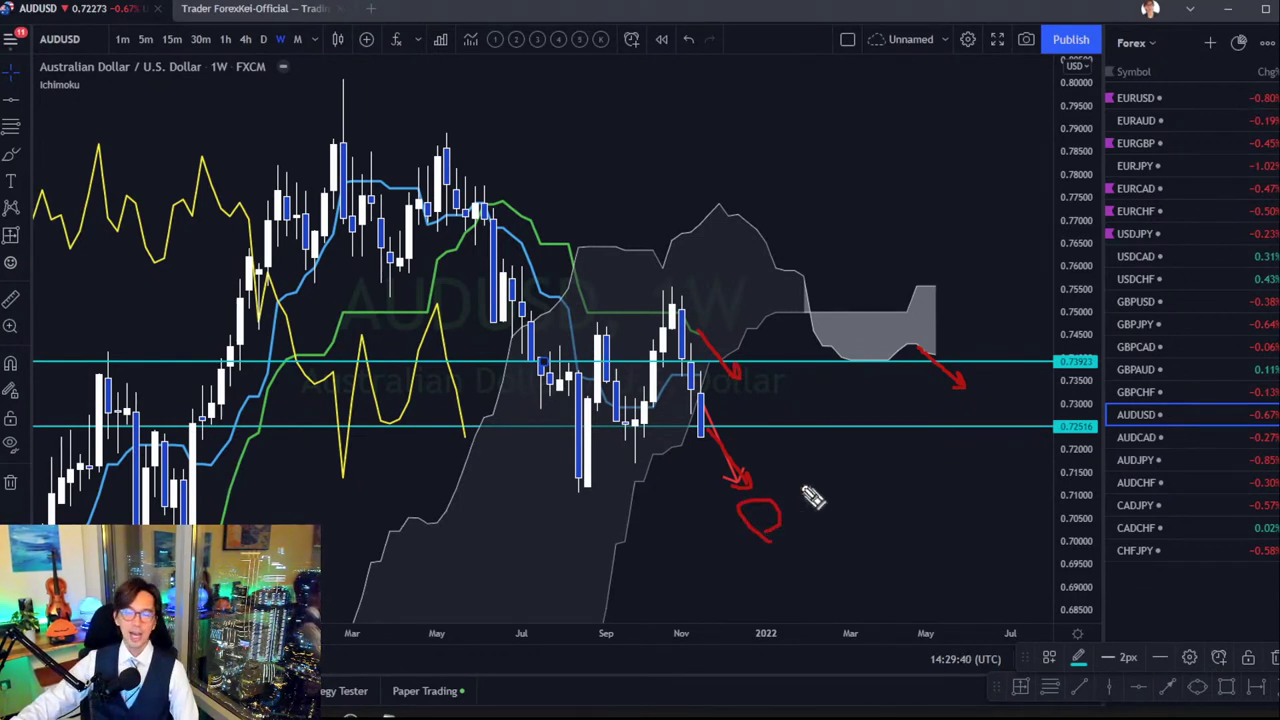
pyautogui.moveTo(706, 430)
pyautogui.mouseDown()
pyautogui.moveTo(737, 414)
pyautogui.moveTo(758, 440)
pyautogui.mouseUp()
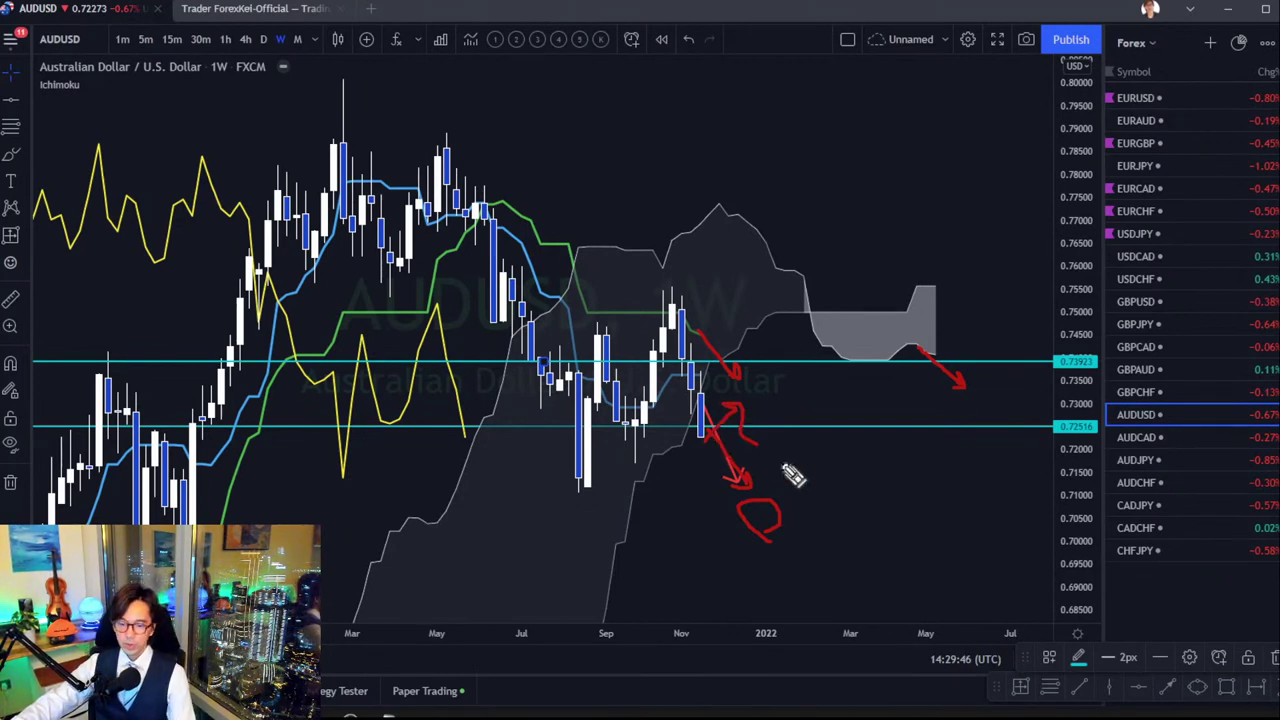
# Clear the sketches and extend the red down arrow toward about 0.703.
pyautogui.hotkey('ctrl', 'z')
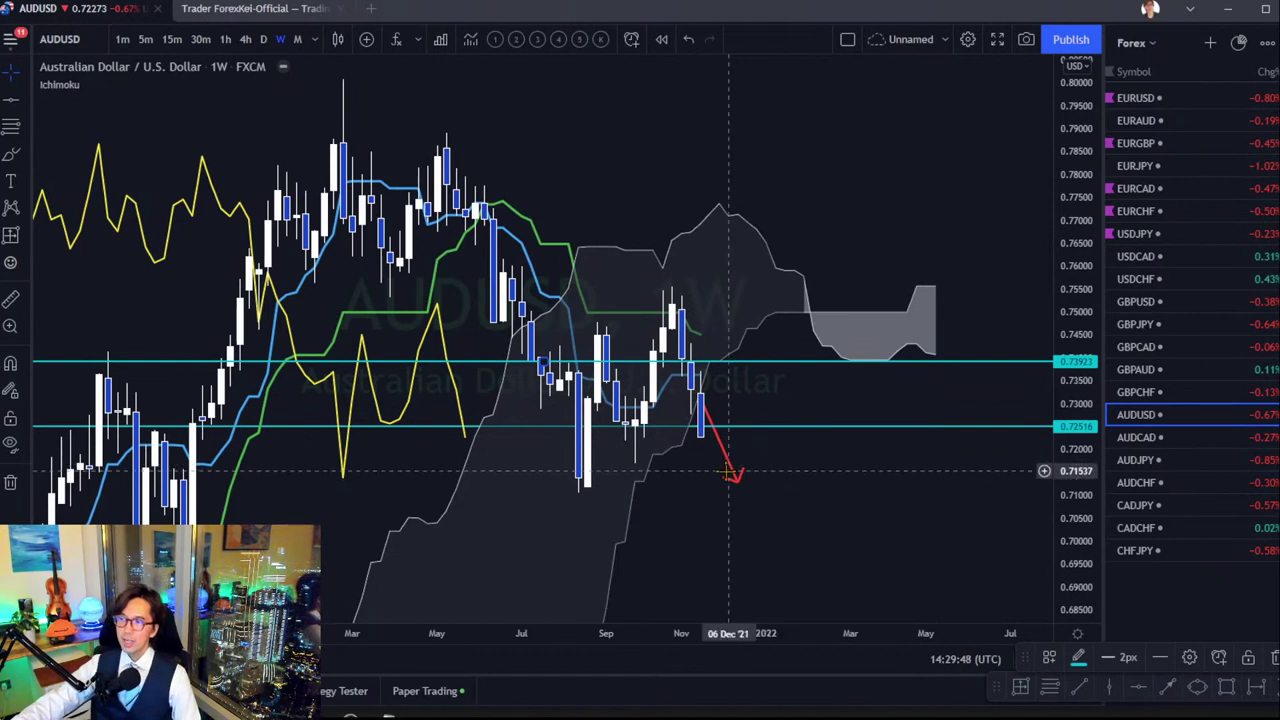
pyautogui.moveTo(730, 471); pyautogui.dragTo(747, 513)
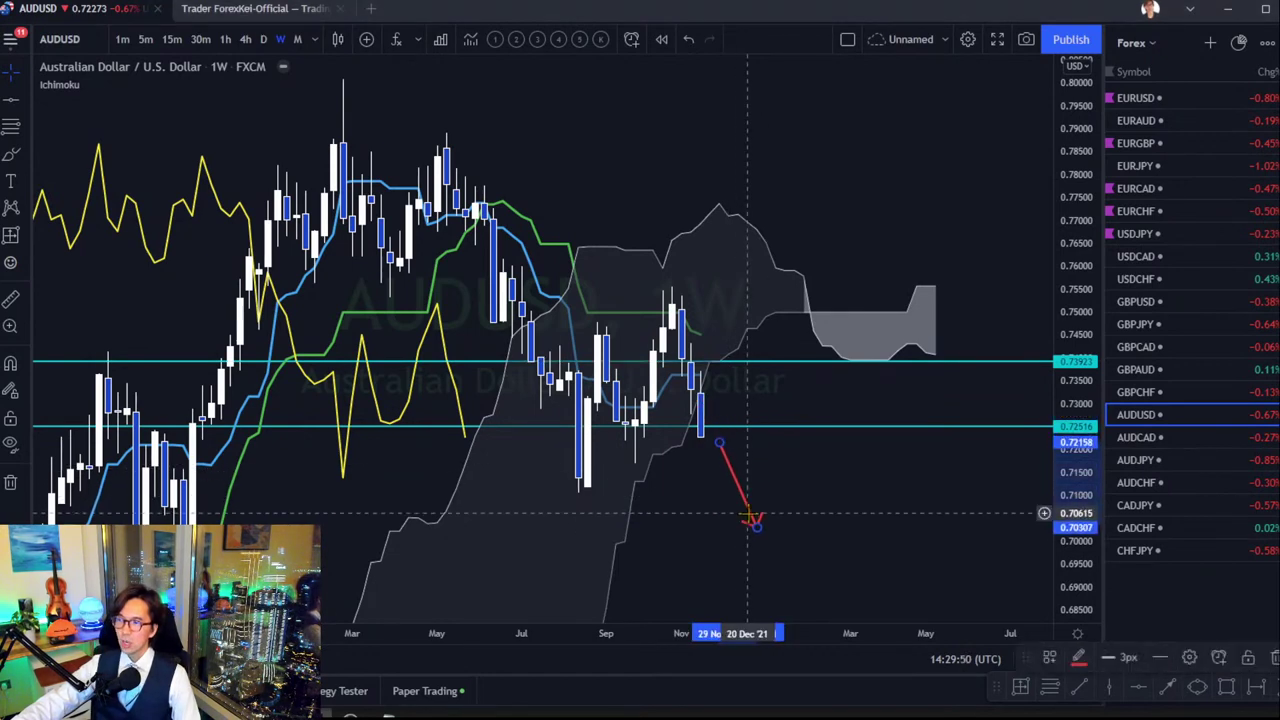
pyautogui.press('Escape')
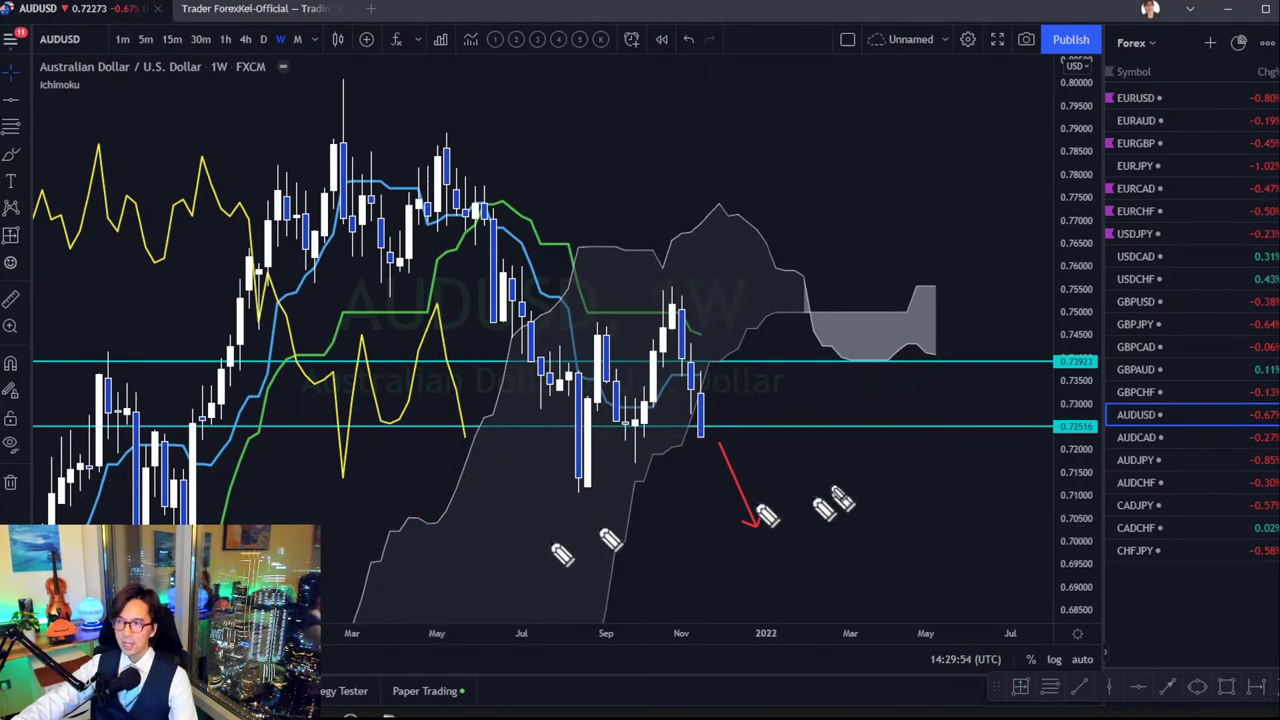
# Circle the last candle's top and two earlier Ichimoku line crossovers in red.
pyautogui.moveTo(706, 390); pyautogui.dragTo(712, 402)
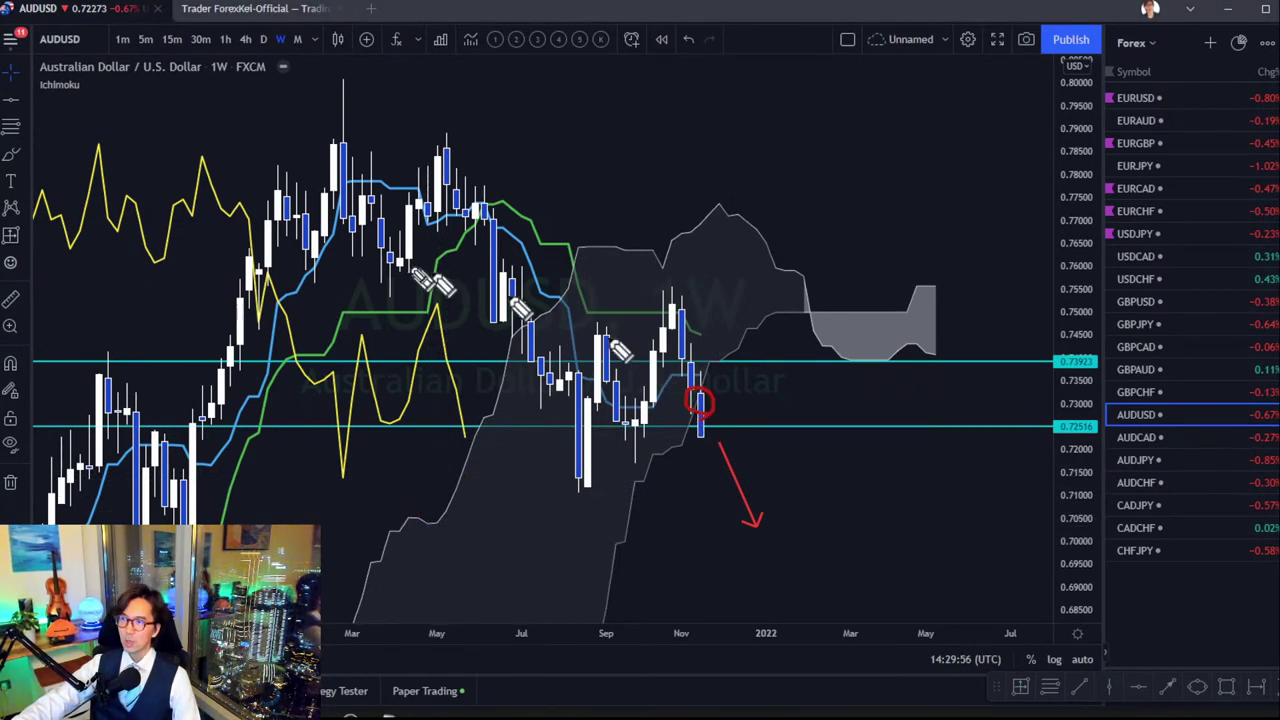
pyautogui.moveTo(505, 250)
pyautogui.mouseDown()
pyautogui.moveTo(475, 180)
pyautogui.moveTo(505, 215)
pyautogui.mouseUp()
pyautogui.moveTo(288, 338)
pyautogui.mouseDown()
pyautogui.moveTo(265, 305)
pyautogui.moveTo(292, 332)
pyautogui.mouseUp()
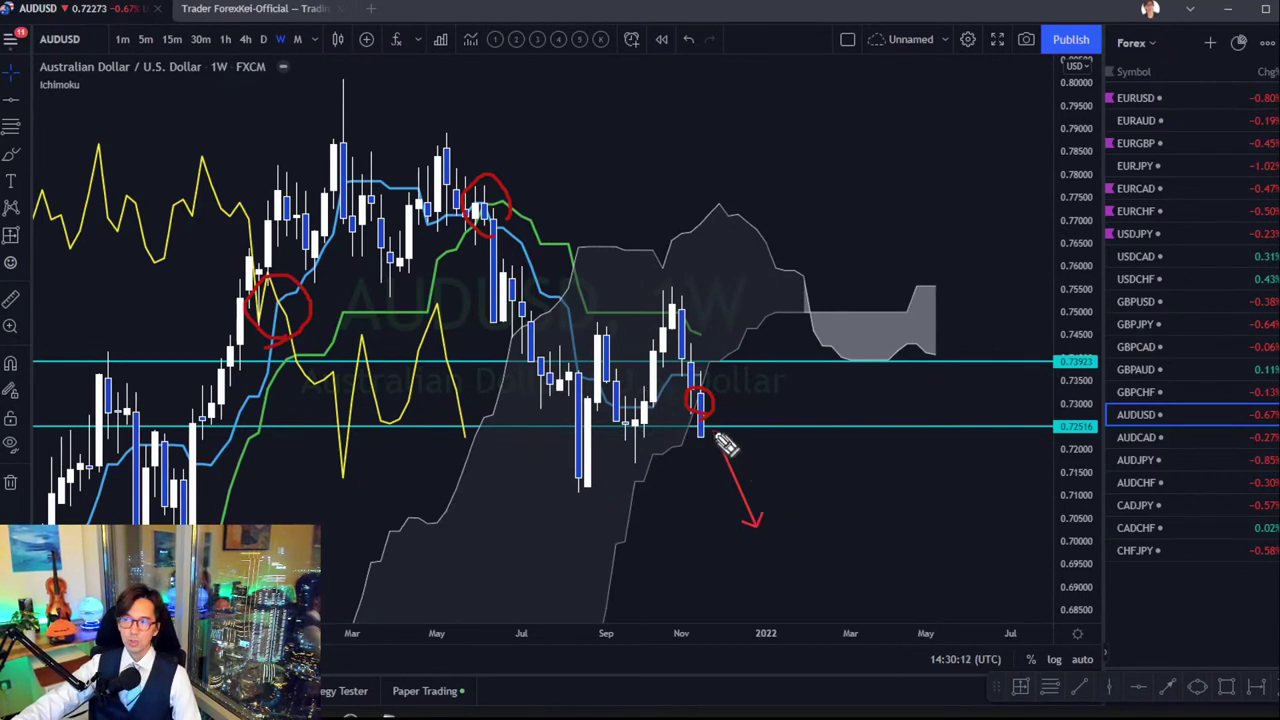
# Draw two red paths from the last candle, clear them, and load AUDCAD.
pyautogui.moveTo(714, 430)
pyautogui.mouseDown()
pyautogui.moveTo(830, 560)
pyautogui.moveTo(822, 581)
pyautogui.mouseUp()
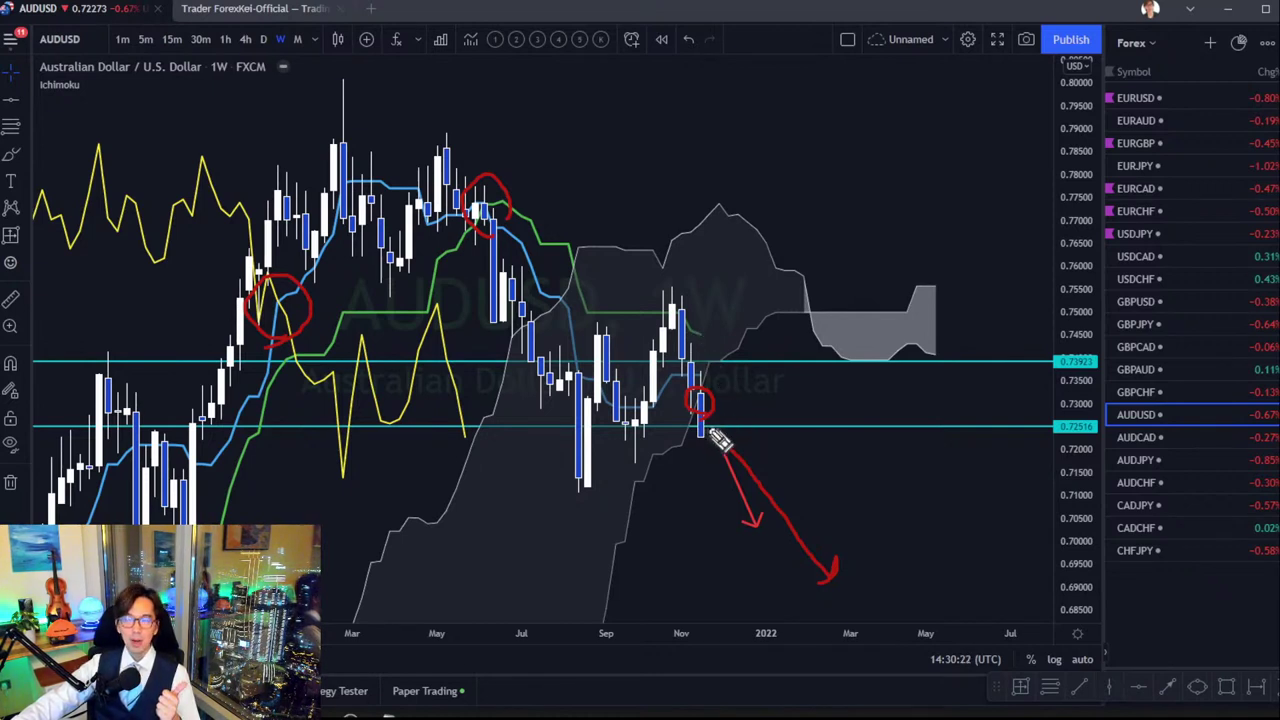
pyautogui.moveTo(714, 430)
pyautogui.mouseDown()
pyautogui.moveTo(750, 393)
pyautogui.moveTo(747, 406)
pyautogui.moveTo(805, 442)
pyautogui.moveTo(902, 542)
pyautogui.moveTo(912, 526)
pyautogui.moveTo(885, 562)
pyautogui.mouseUp()
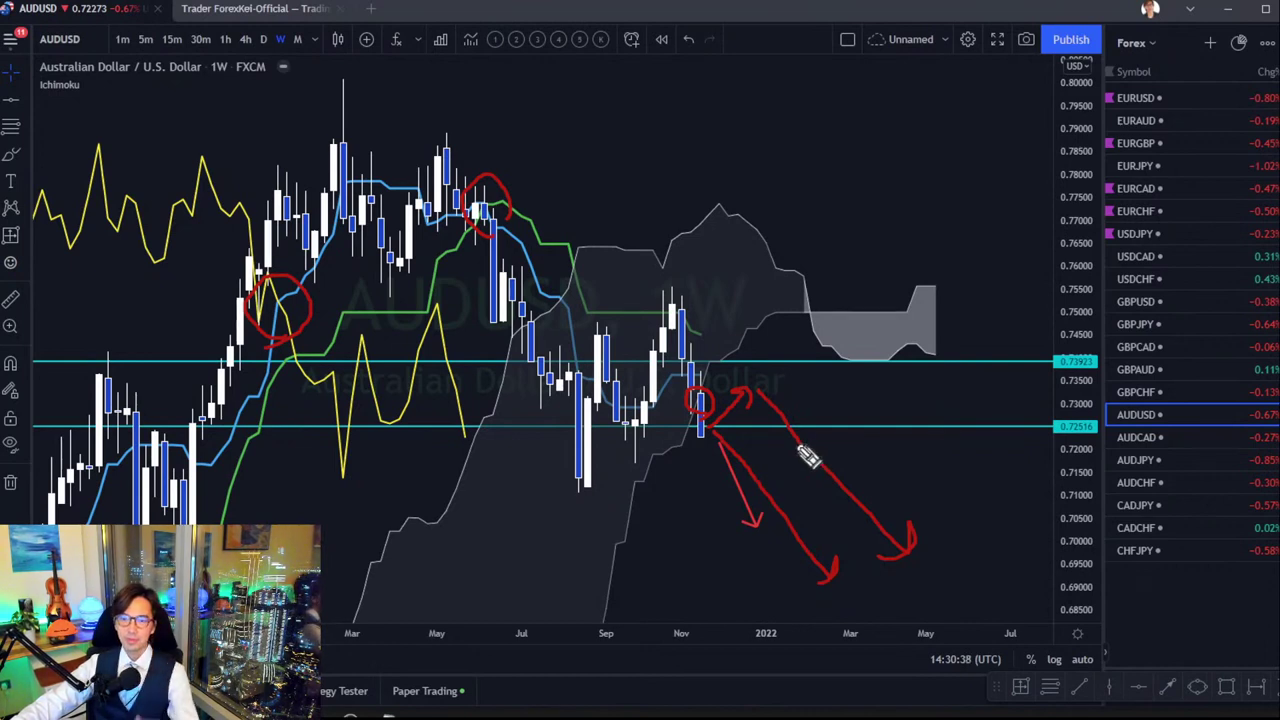
pyautogui.press('Escape')
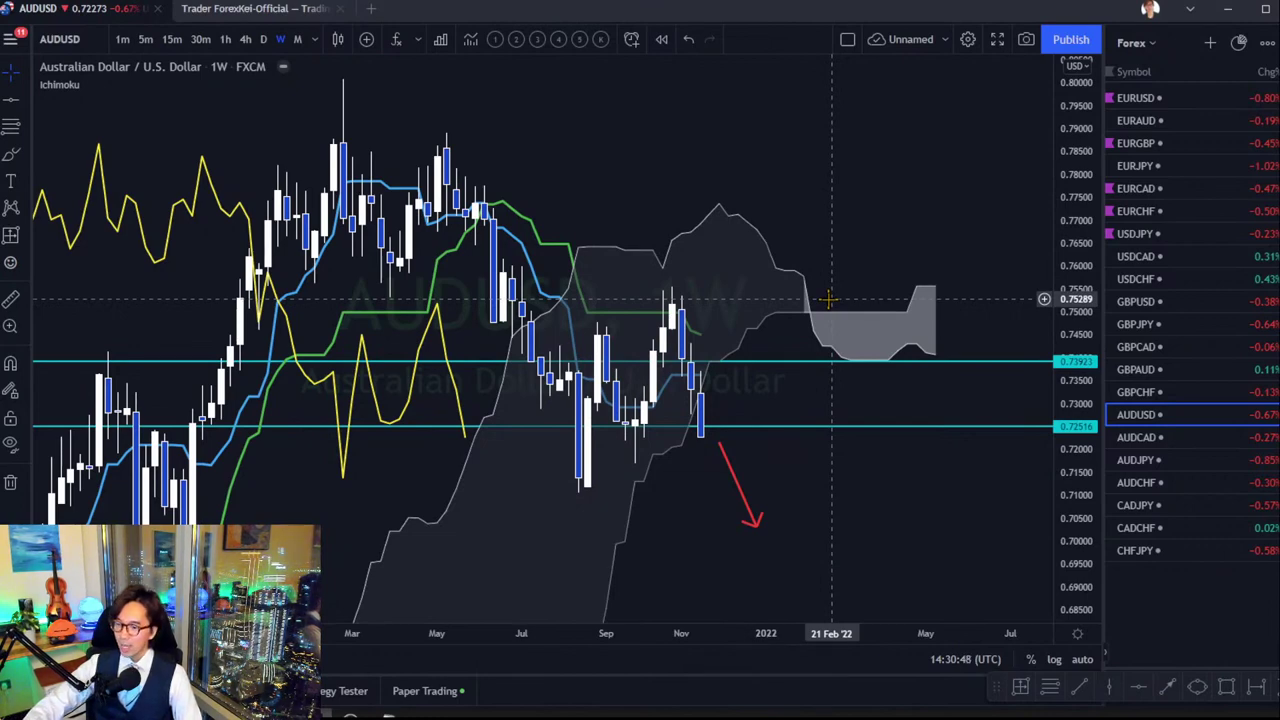
pyautogui.press('Down')
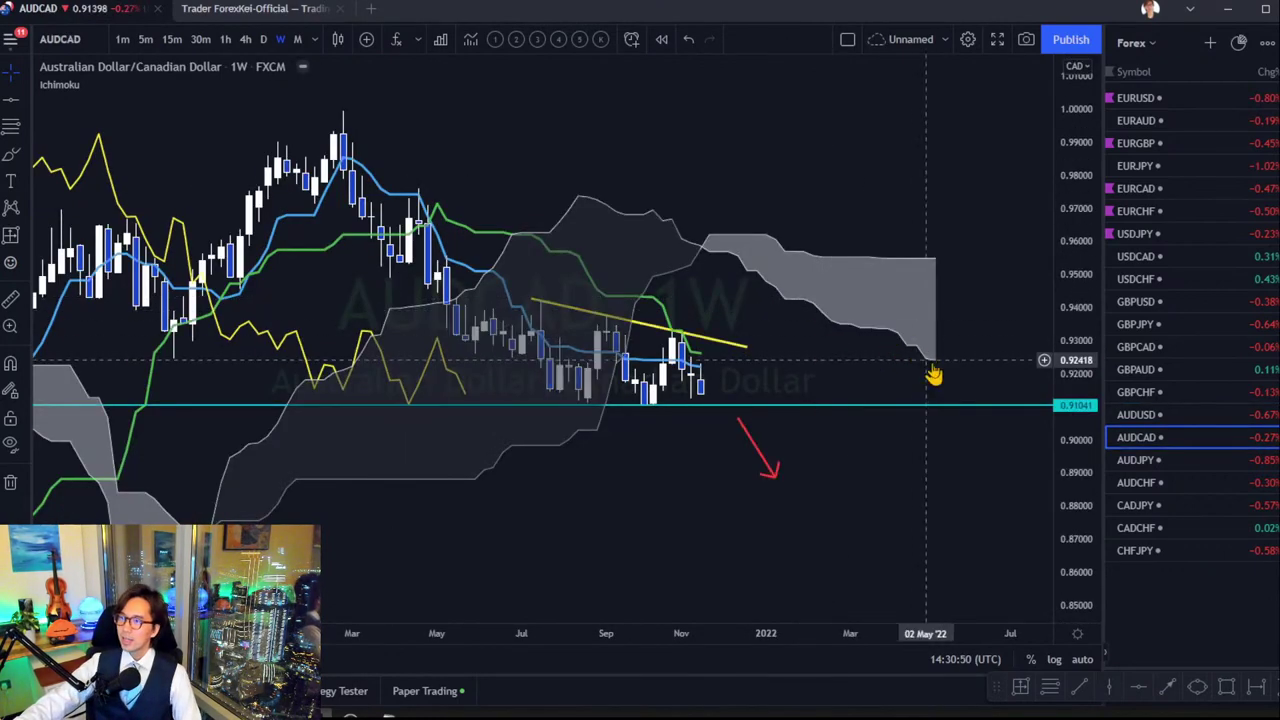
# Stretch the AUDCAD price scale and hide the Ichimoku indicator.
pyautogui.moveTo(1072, 522); pyautogui.dragTo(1098, 471)
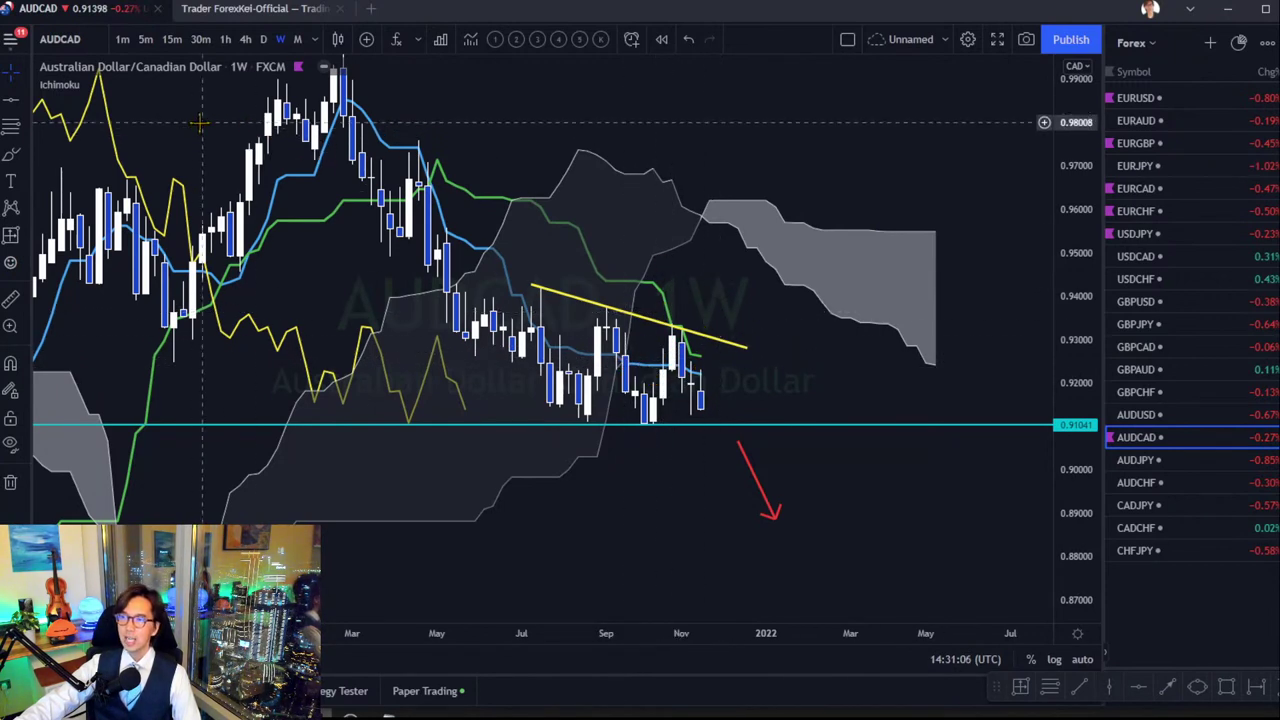
pyautogui.click(90, 85)
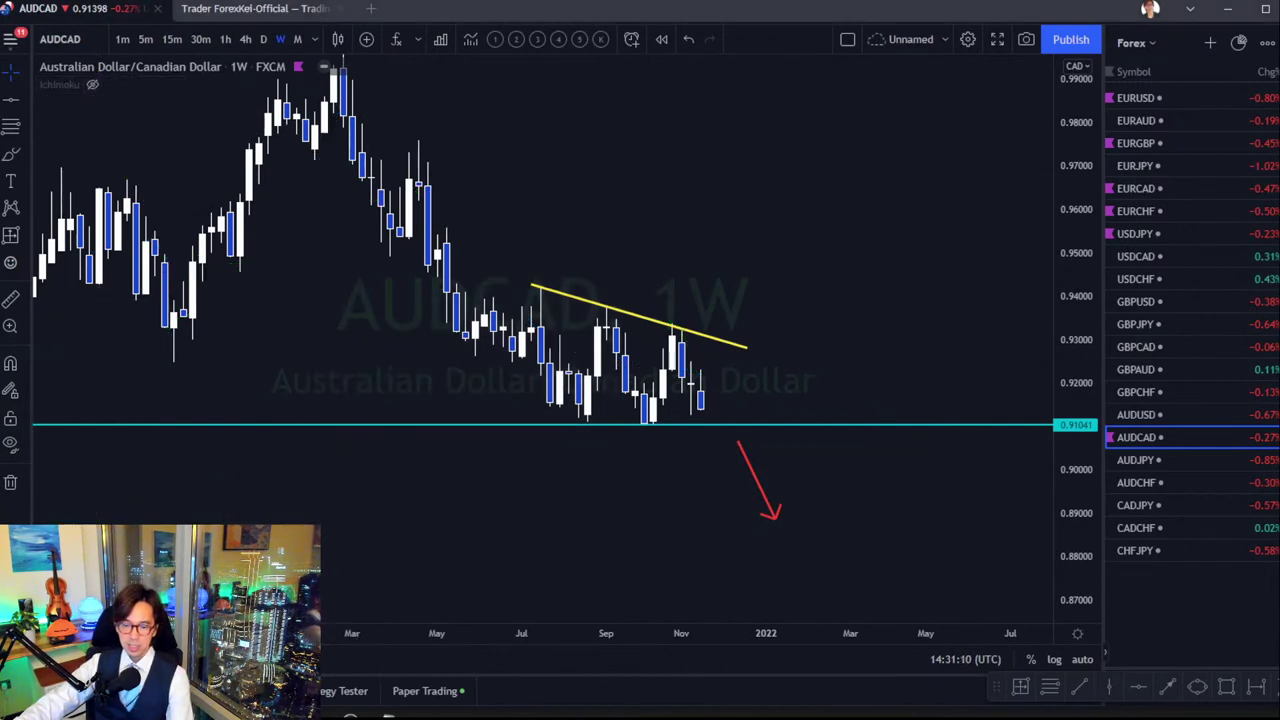
# Trace a red zigzag over recent swings, undo it, and show Ichimoku again.
pyautogui.moveTo(536, 318)
pyautogui.mouseDown()
pyautogui.moveTo(586, 414)
pyautogui.moveTo(606, 335)
pyautogui.moveTo(648, 410)
pyautogui.moveTo(688, 355)
pyautogui.moveTo(701, 392)
pyautogui.mouseUp()
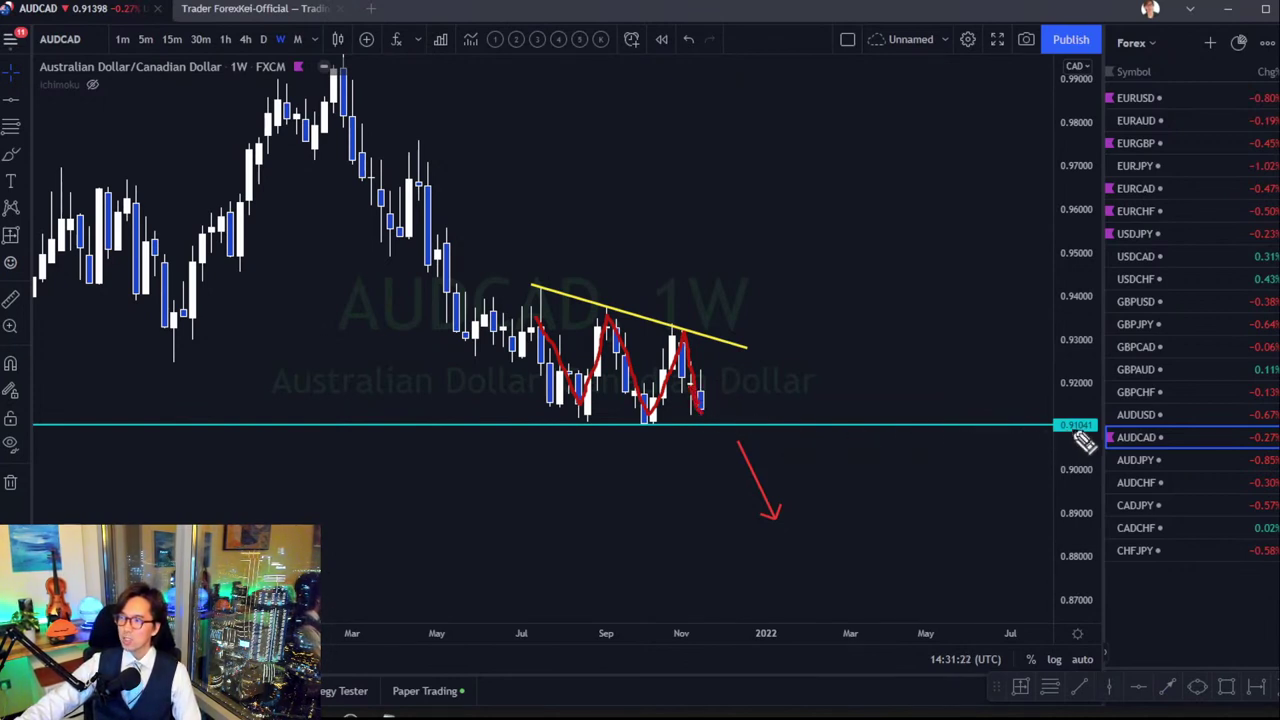
pyautogui.moveTo(705, 421)
pyautogui.mouseDown()
pyautogui.moveTo(744, 369)
pyautogui.moveTo(756, 380)
pyautogui.mouseUp()
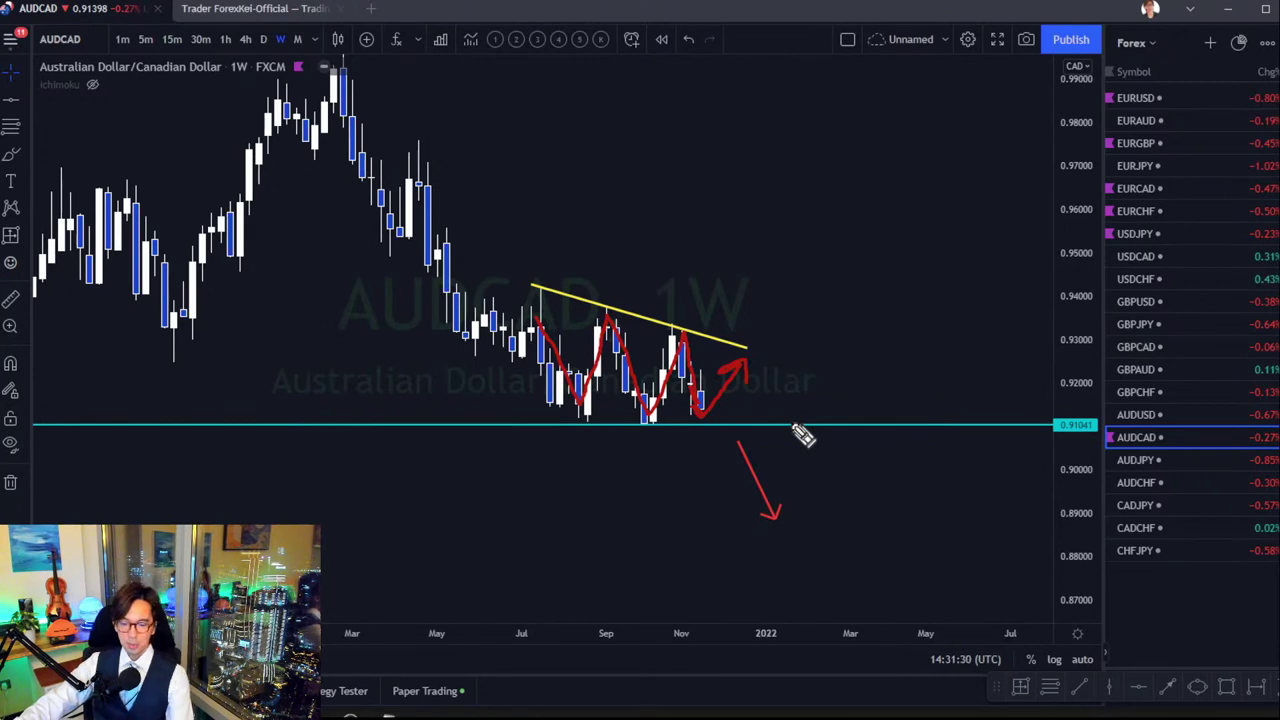
pyautogui.hotkey('ctrl', 'z')
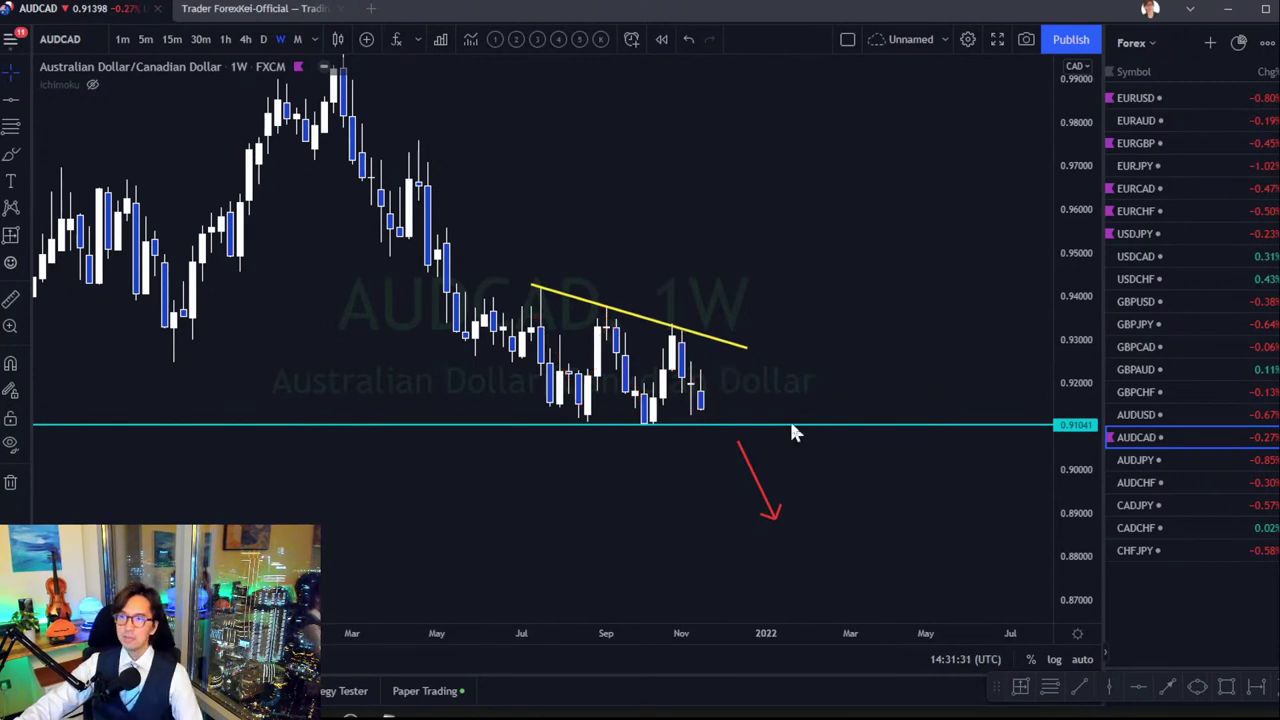
pyautogui.click(92, 84)
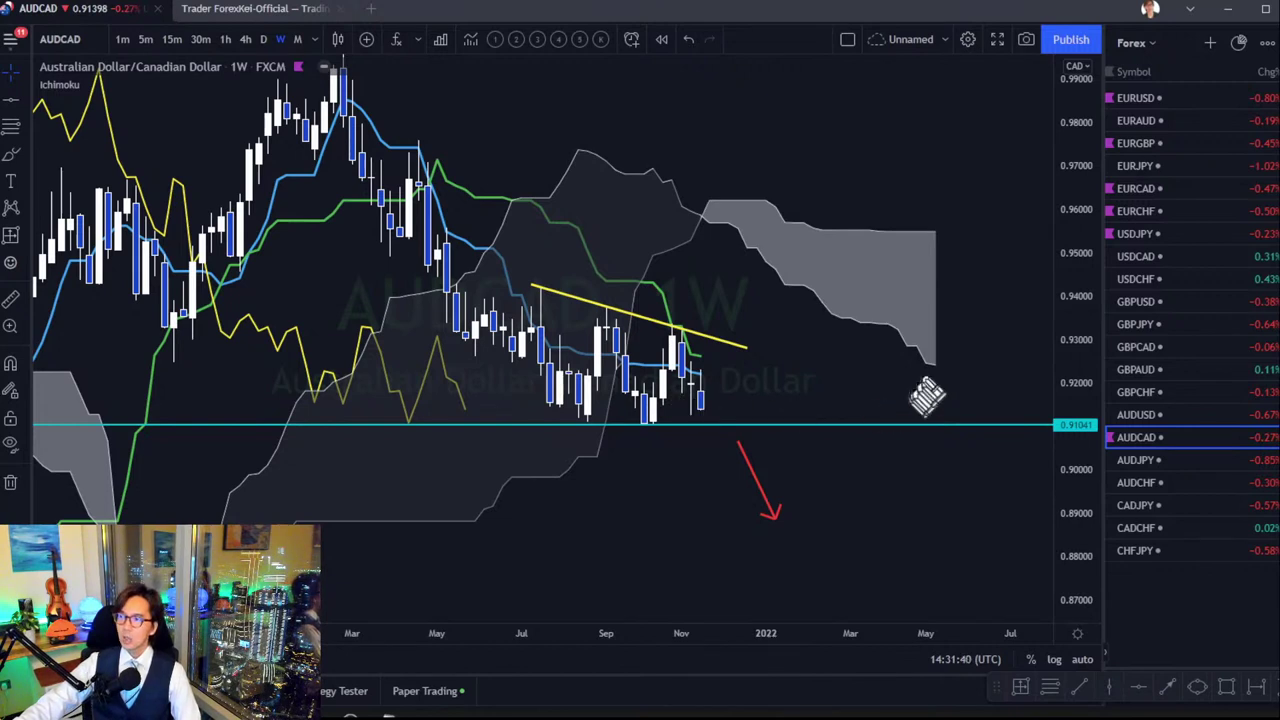
# Sketch red arrows and circles around the cloud, trendline, earlier low and last candle.
pyautogui.moveTo(815, 232)
pyautogui.mouseDown()
pyautogui.moveTo(978, 320)
pyautogui.moveTo(966, 330)
pyautogui.mouseUp()
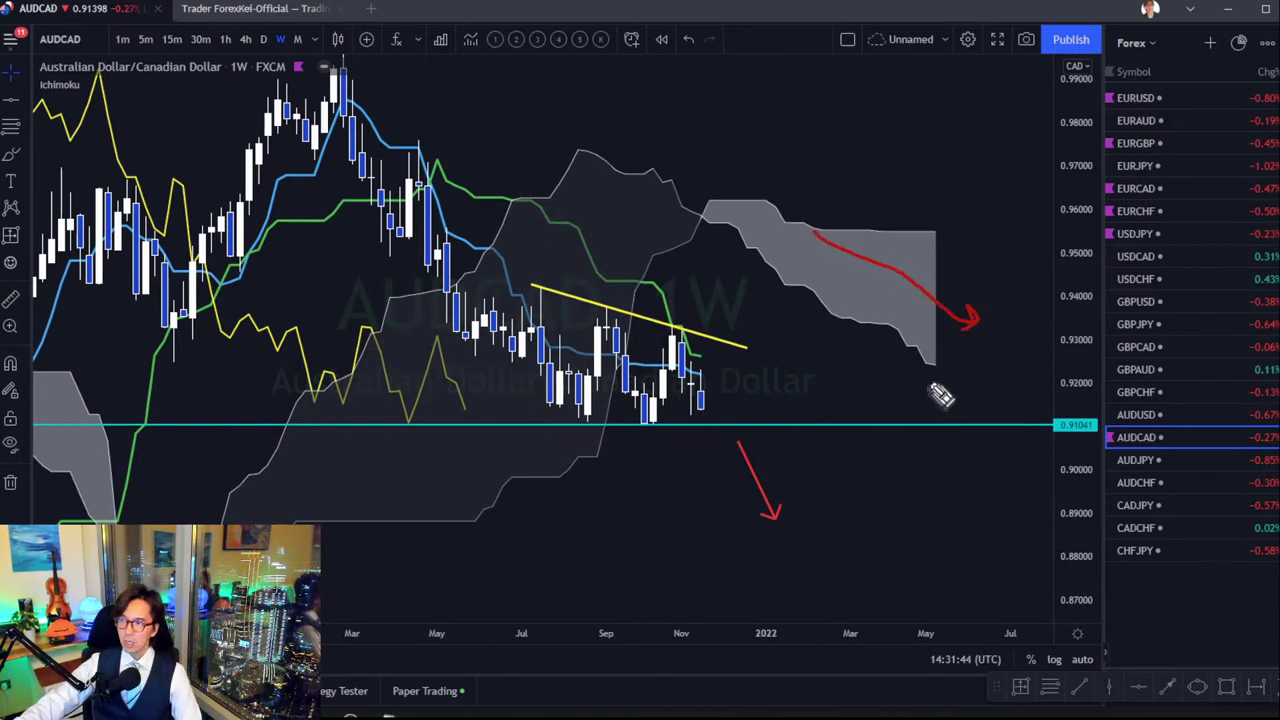
pyautogui.moveTo(914, 366)
pyautogui.mouseDown()
pyautogui.moveTo(960, 360)
pyautogui.moveTo(943, 403)
pyautogui.mouseUp()
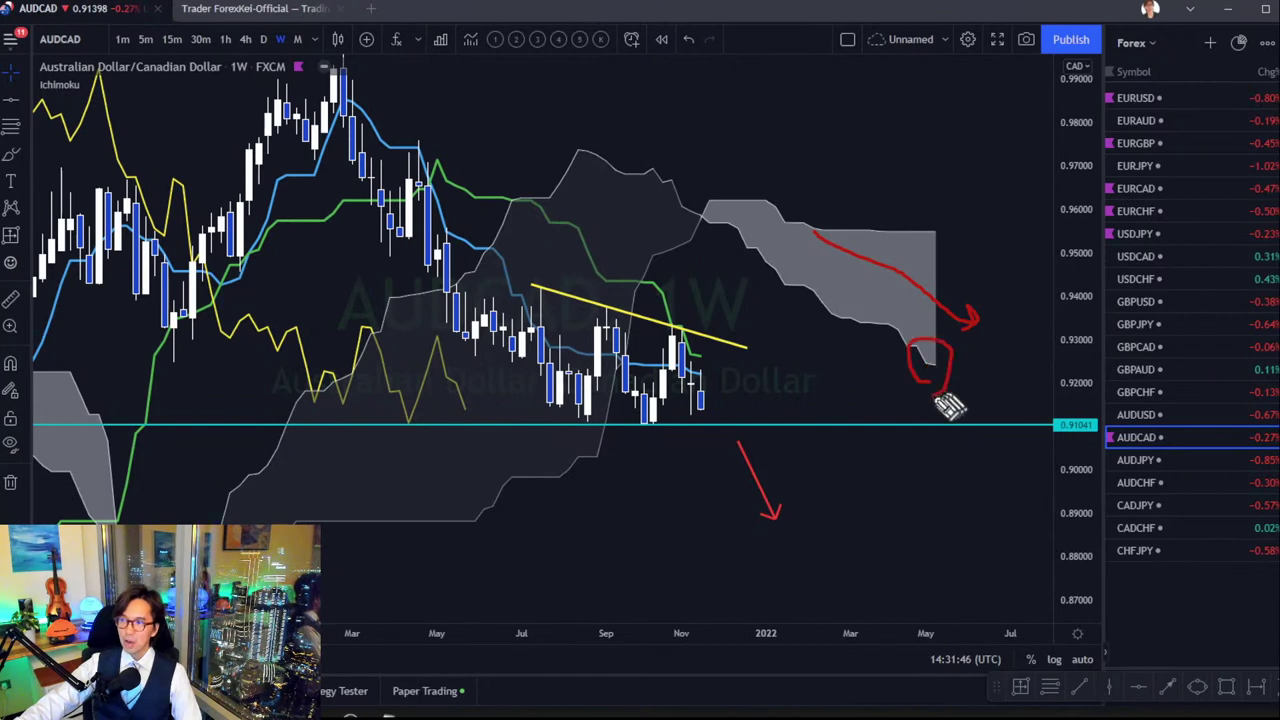
pyautogui.moveTo(674, 291); pyautogui.dragTo(709, 322)
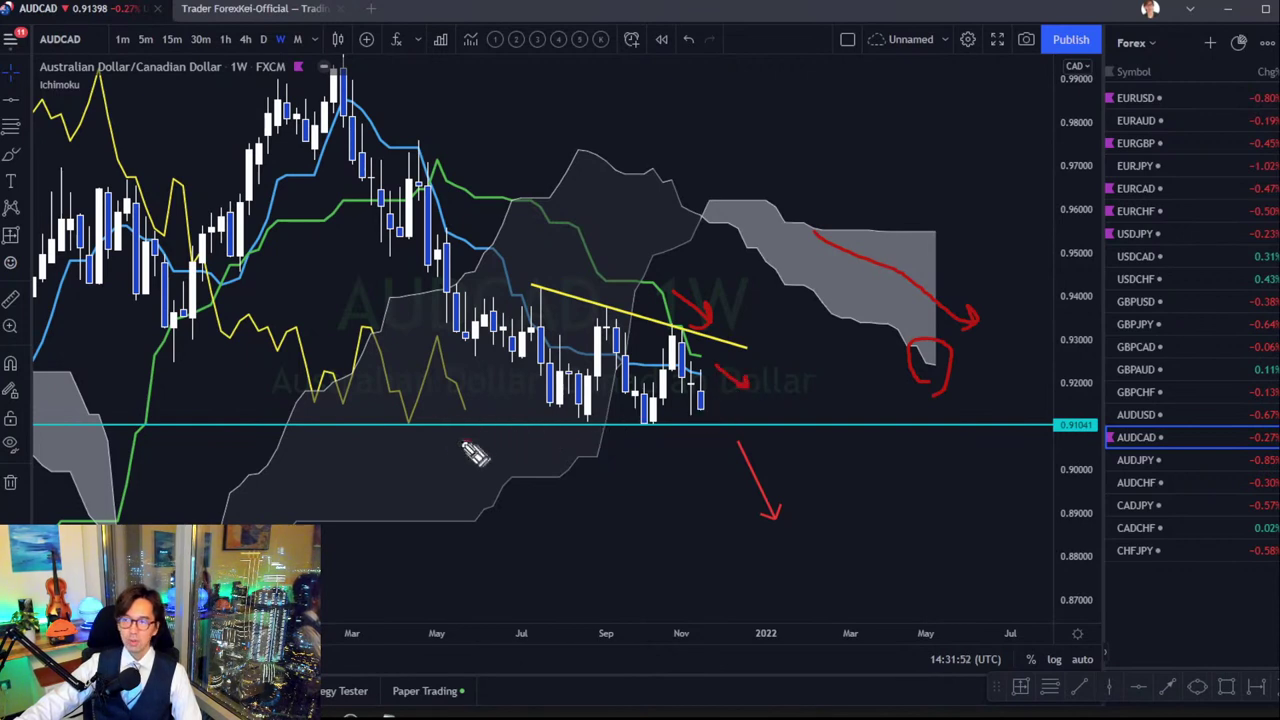
pyautogui.moveTo(470, 440)
pyautogui.mouseDown()
pyautogui.moveTo(470, 372)
pyautogui.moveTo(486, 440)
pyautogui.mouseUp()
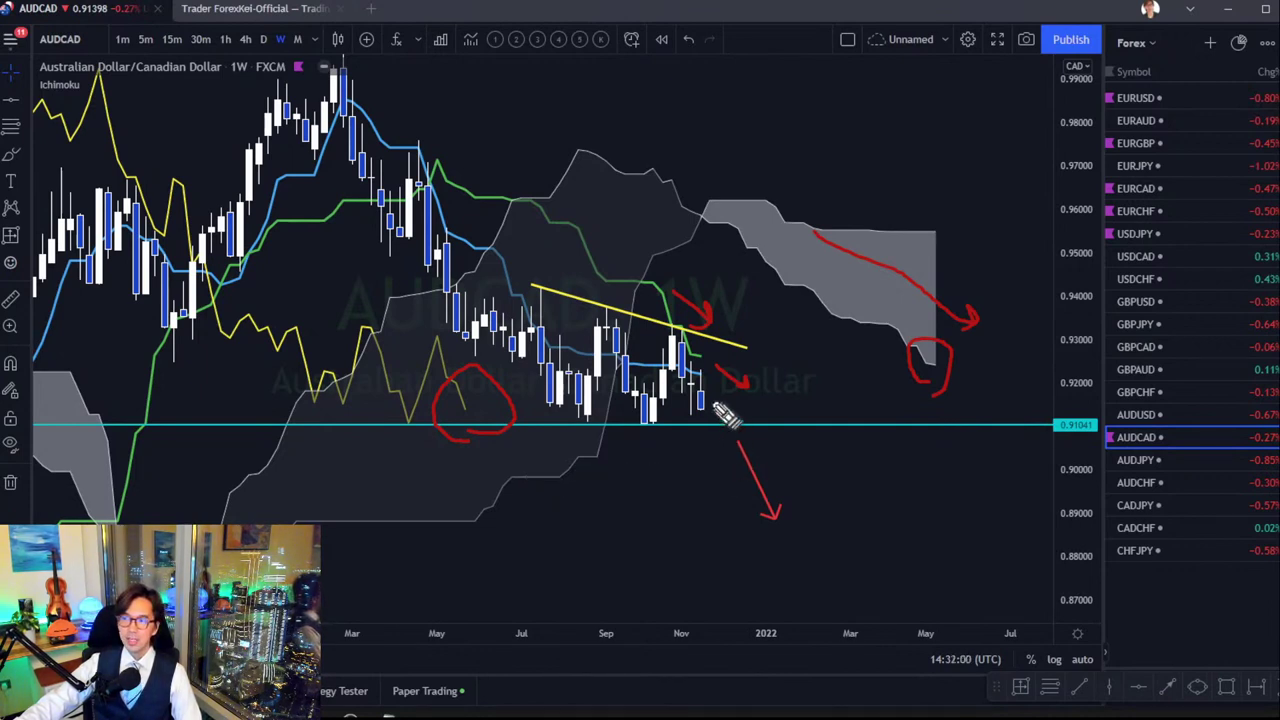
pyautogui.moveTo(716, 405)
pyautogui.mouseDown()
pyautogui.moveTo(713, 462)
pyautogui.moveTo(730, 462)
pyautogui.mouseUp()
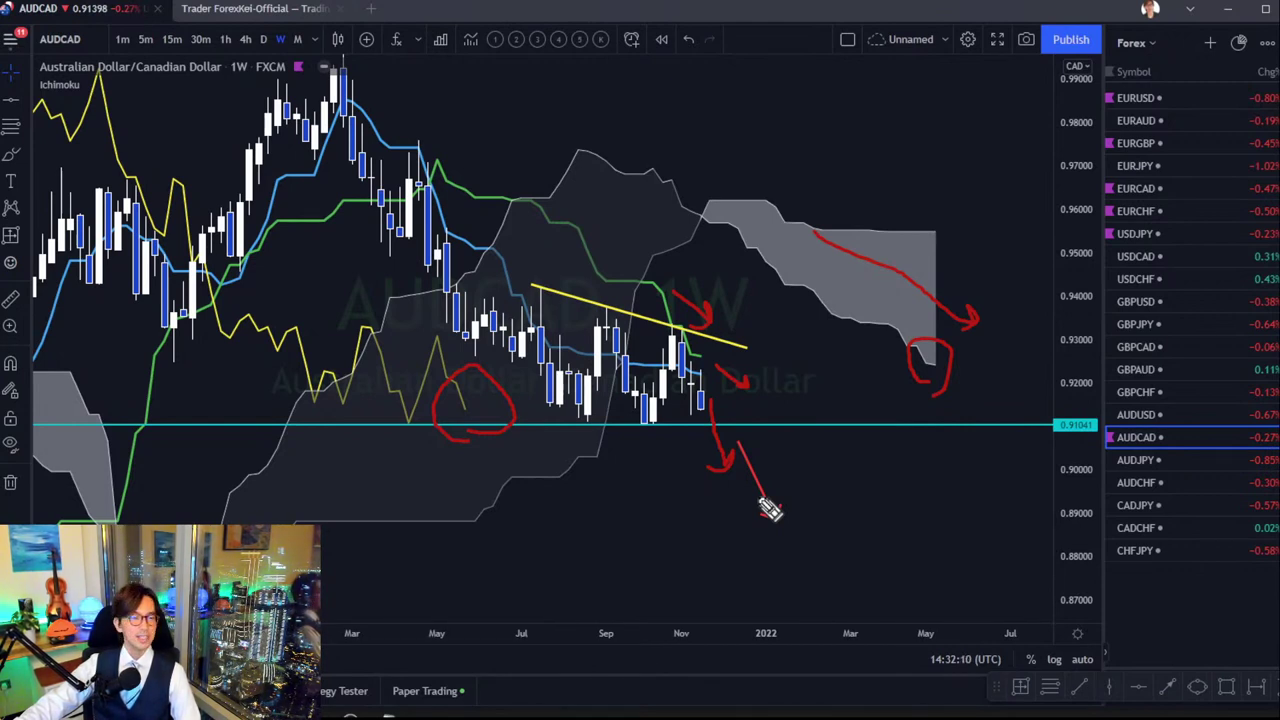
pyautogui.moveTo(764, 503); pyautogui.dragTo(780, 505)
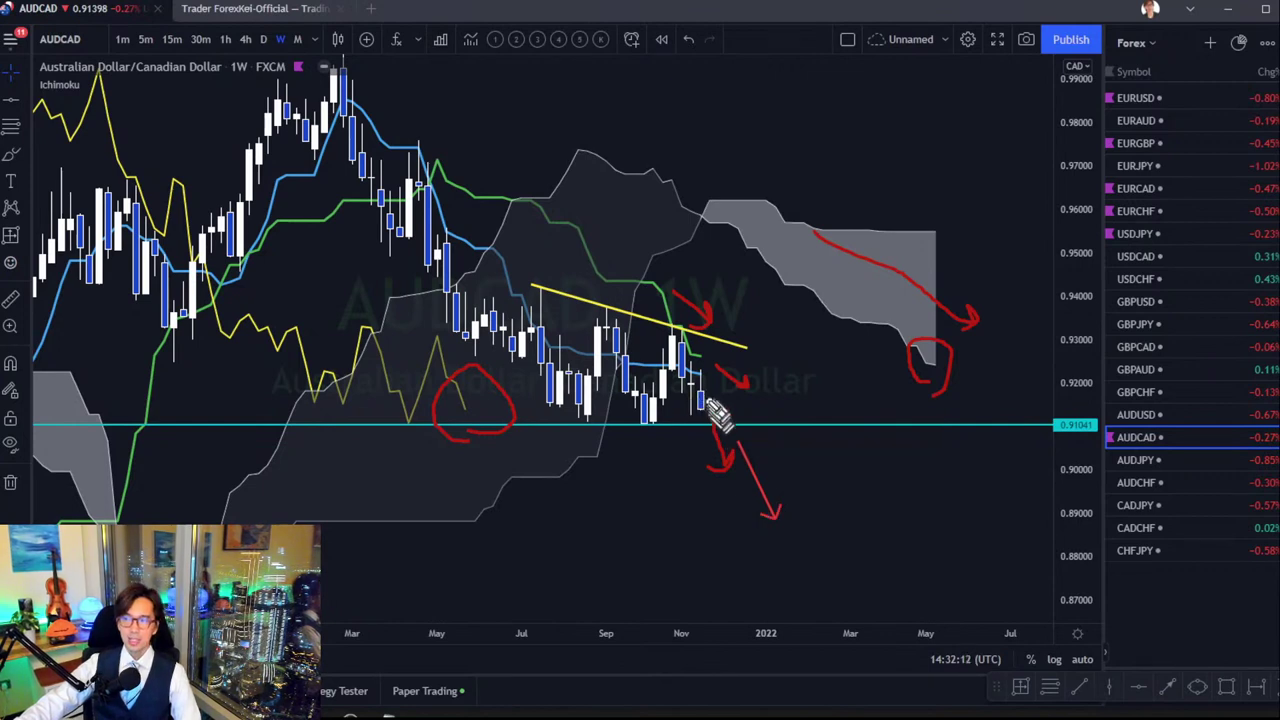
# Erase the extra red sketches, keeping the lower down arrow, and open AUDJPY.
pyautogui.click(757, 475)
pyautogui.click(743, 414)
pyautogui.click(729, 386)
pyautogui.click(695, 315)
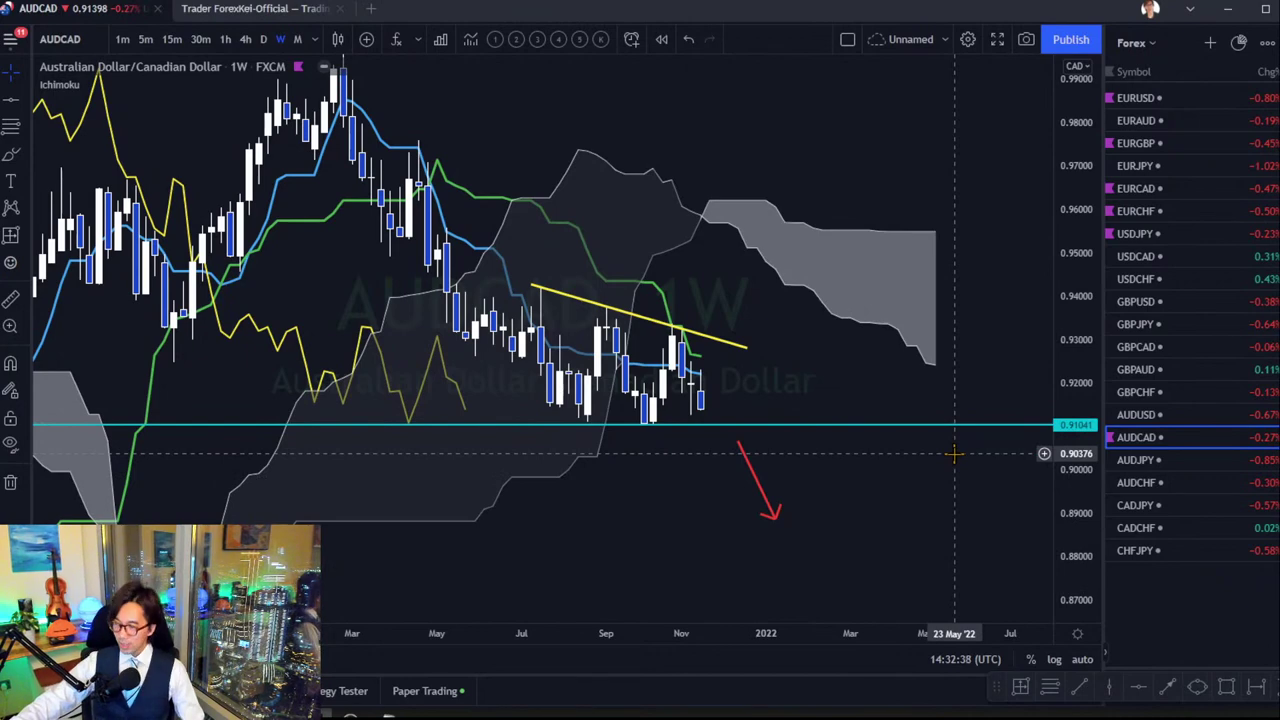
pyautogui.click(1166, 459)
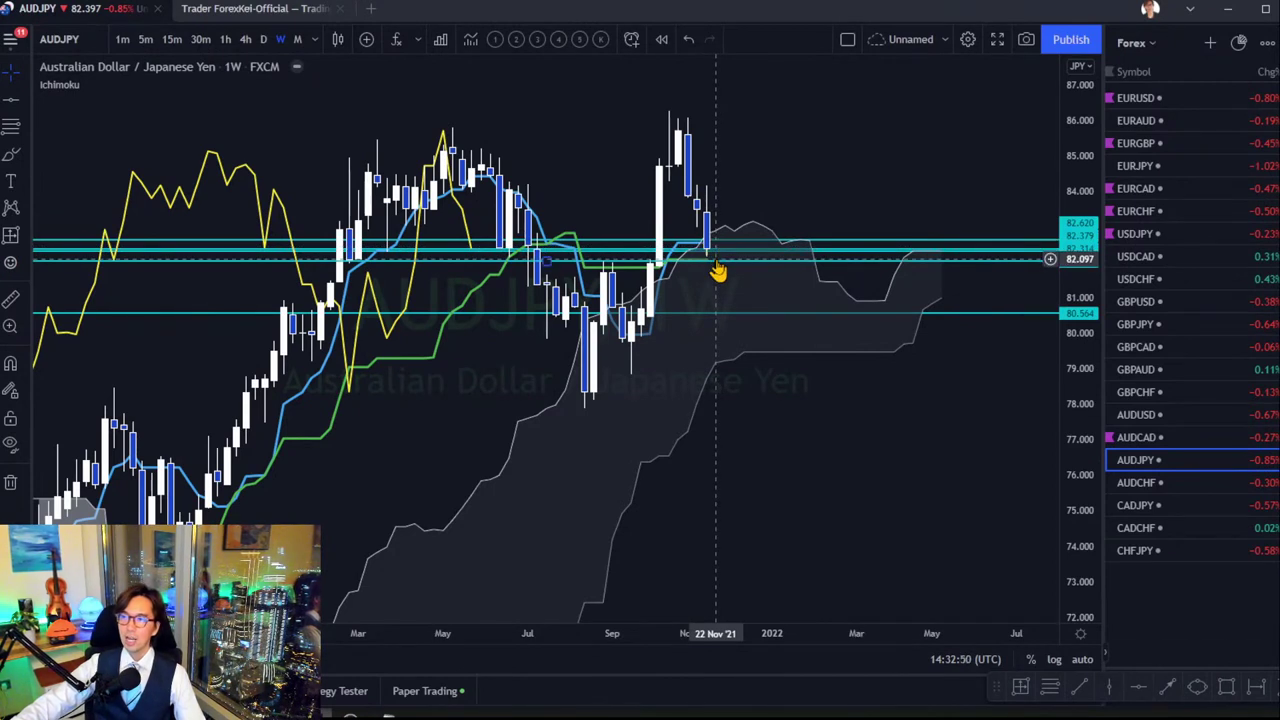
# Draw an upward red arrow above the AUDJPY cloud from the last candle.
pyautogui.moveTo(718, 270); pyautogui.dragTo(762, 326)
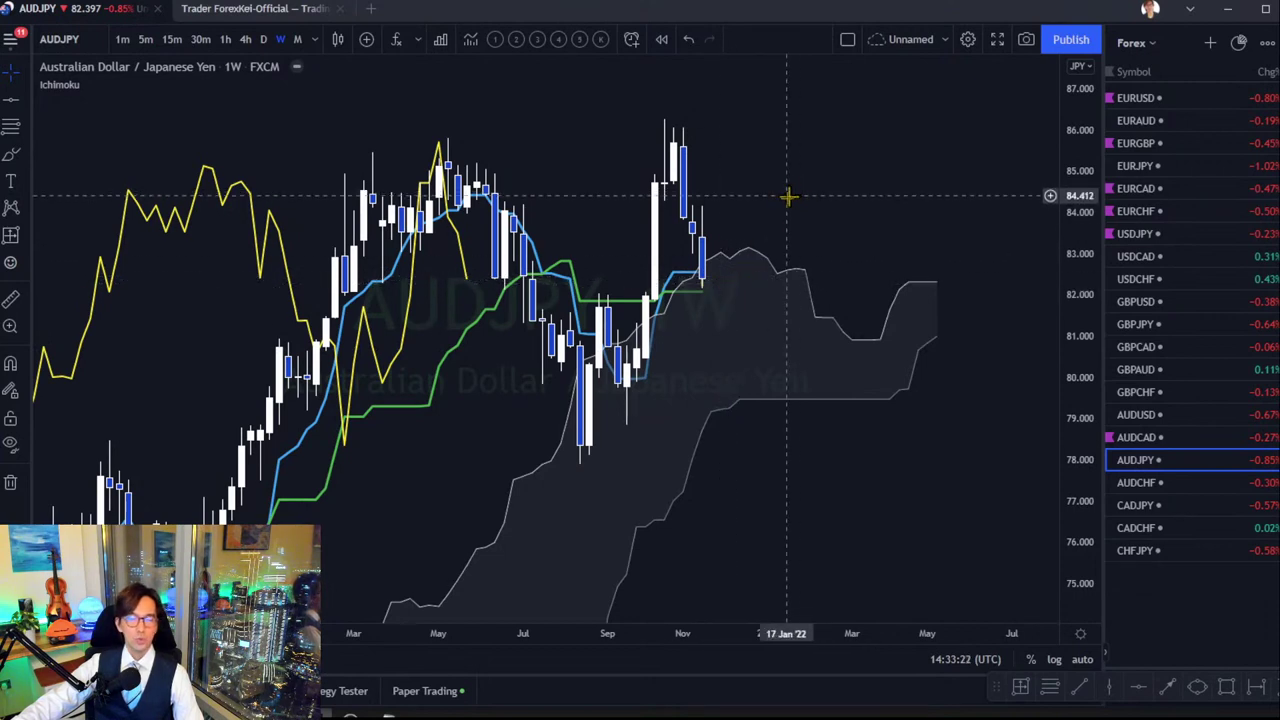
pyautogui.click(1167, 688)
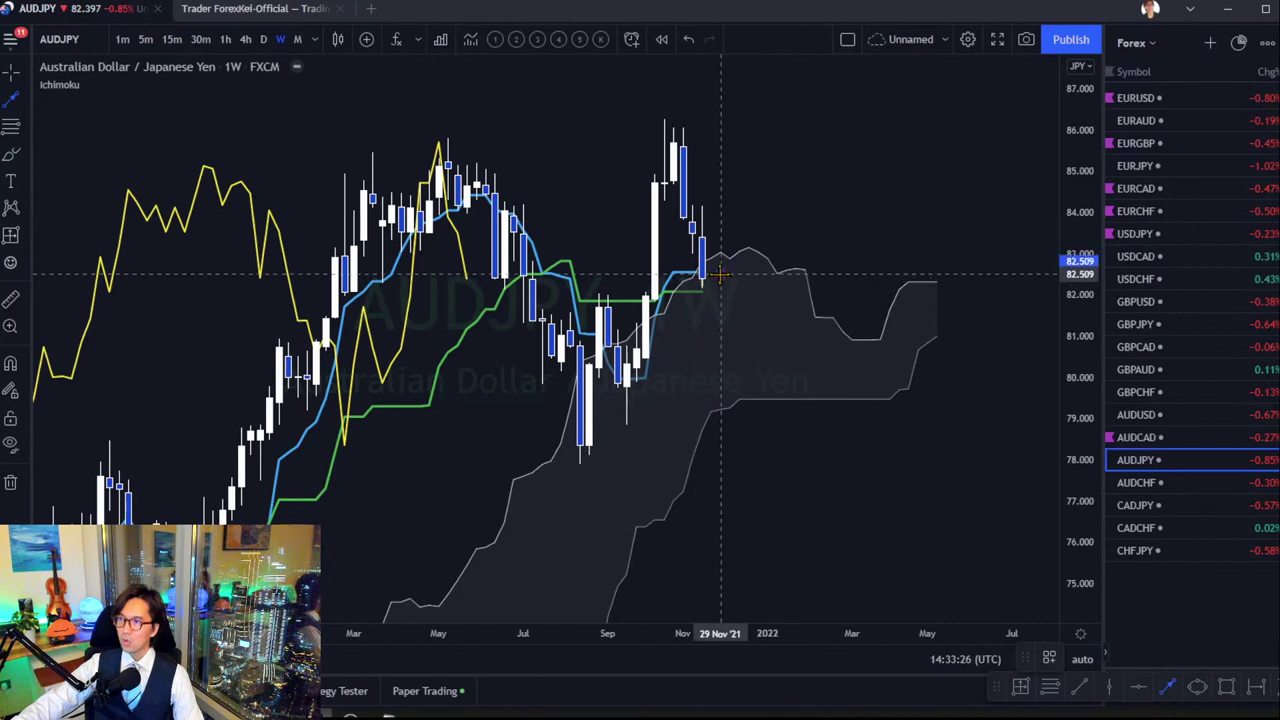
pyautogui.moveTo(720, 272); pyautogui.dragTo(815, 197)
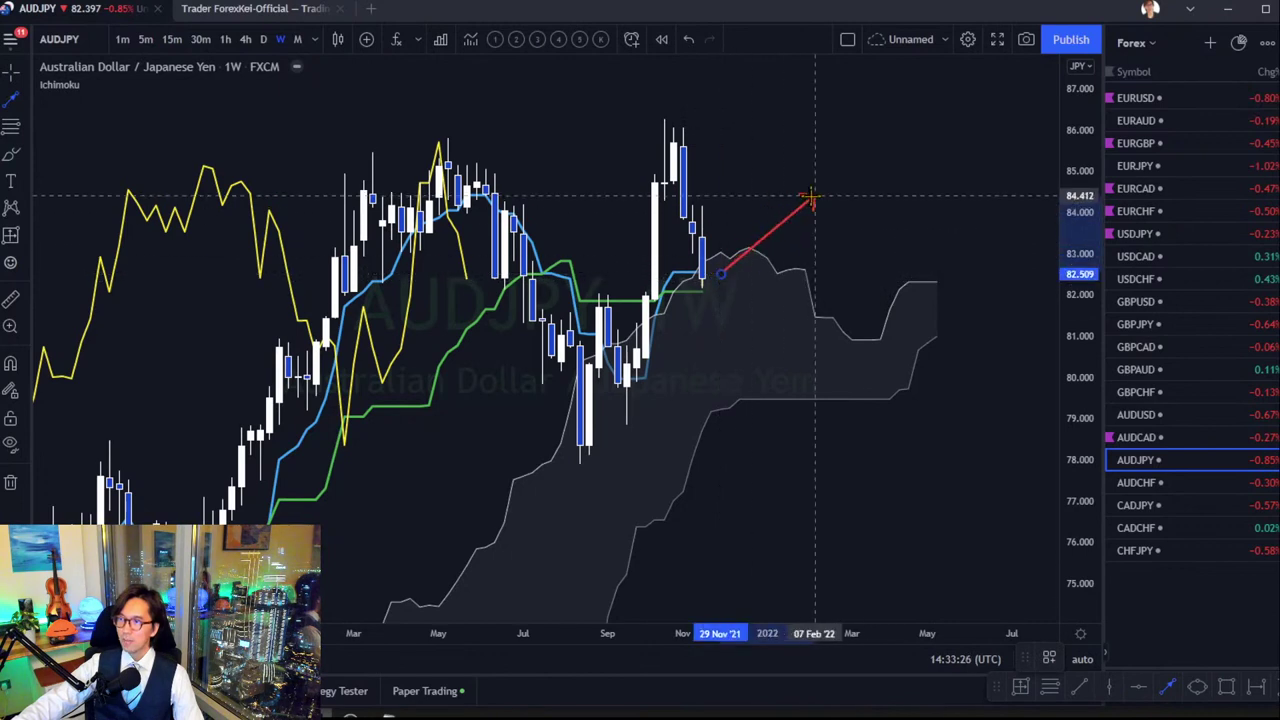
# Add a second red arrow pointing down into the cloud, then load AUDCHF.
pyautogui.click(1162, 688)
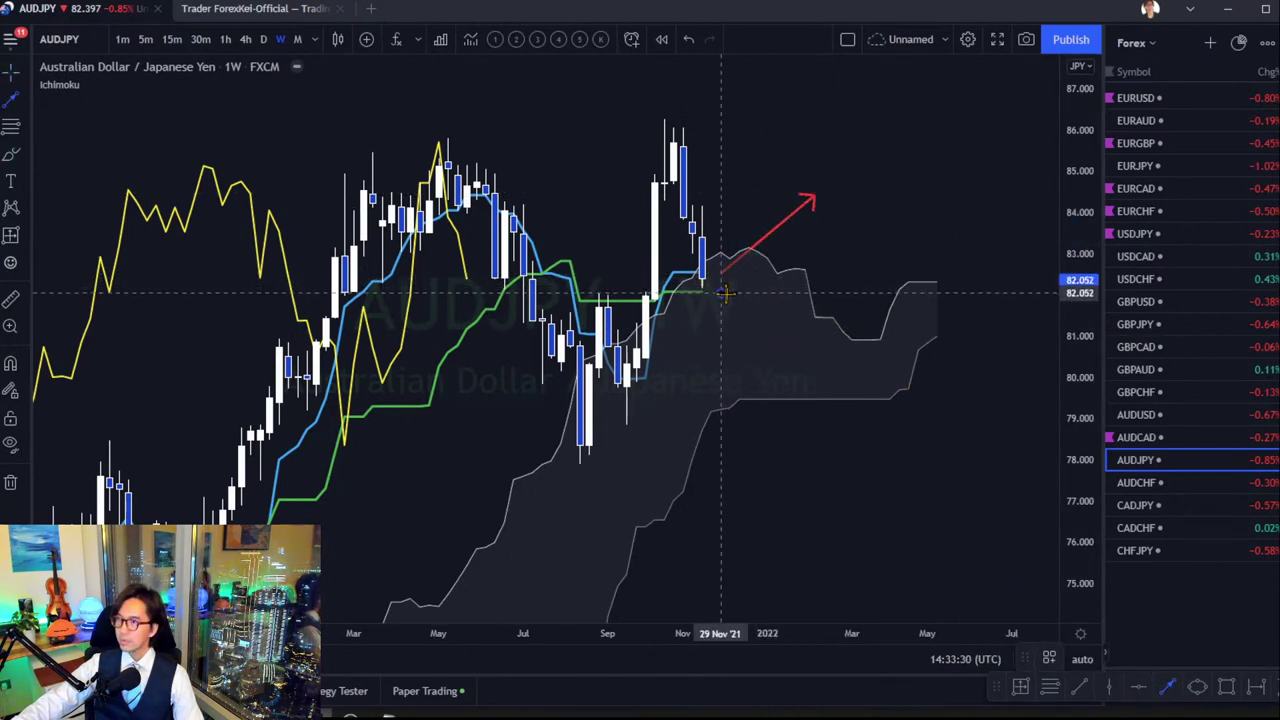
pyautogui.moveTo(722, 292); pyautogui.dragTo(812, 349)
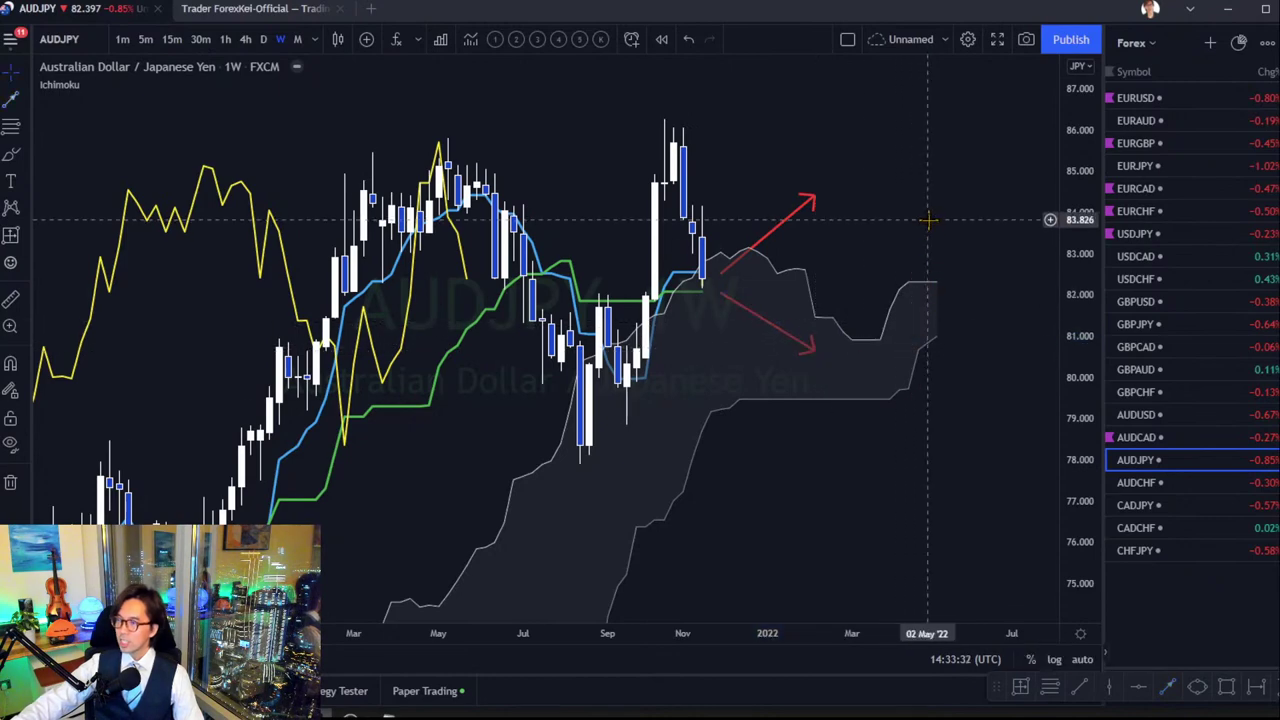
pyautogui.press('Down')
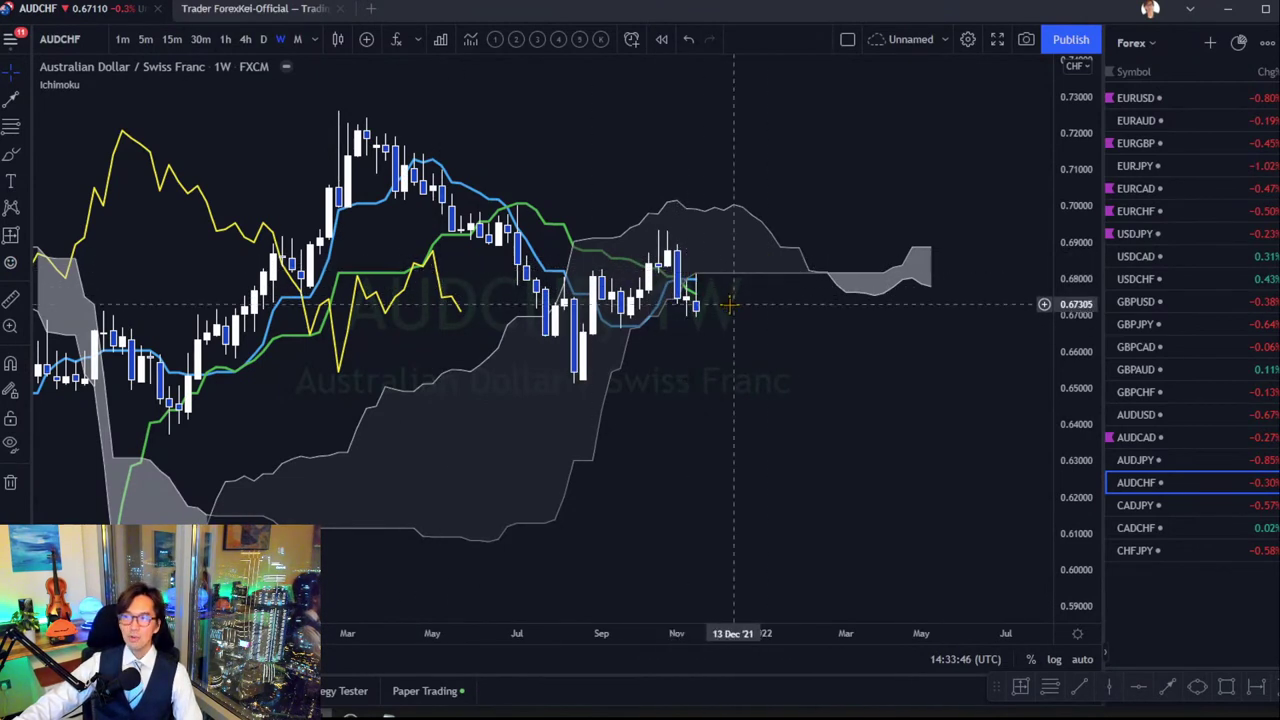
# Advance the watchlist from AUDCHF to the CADJPY weekly chart.
pyautogui.press('Down')
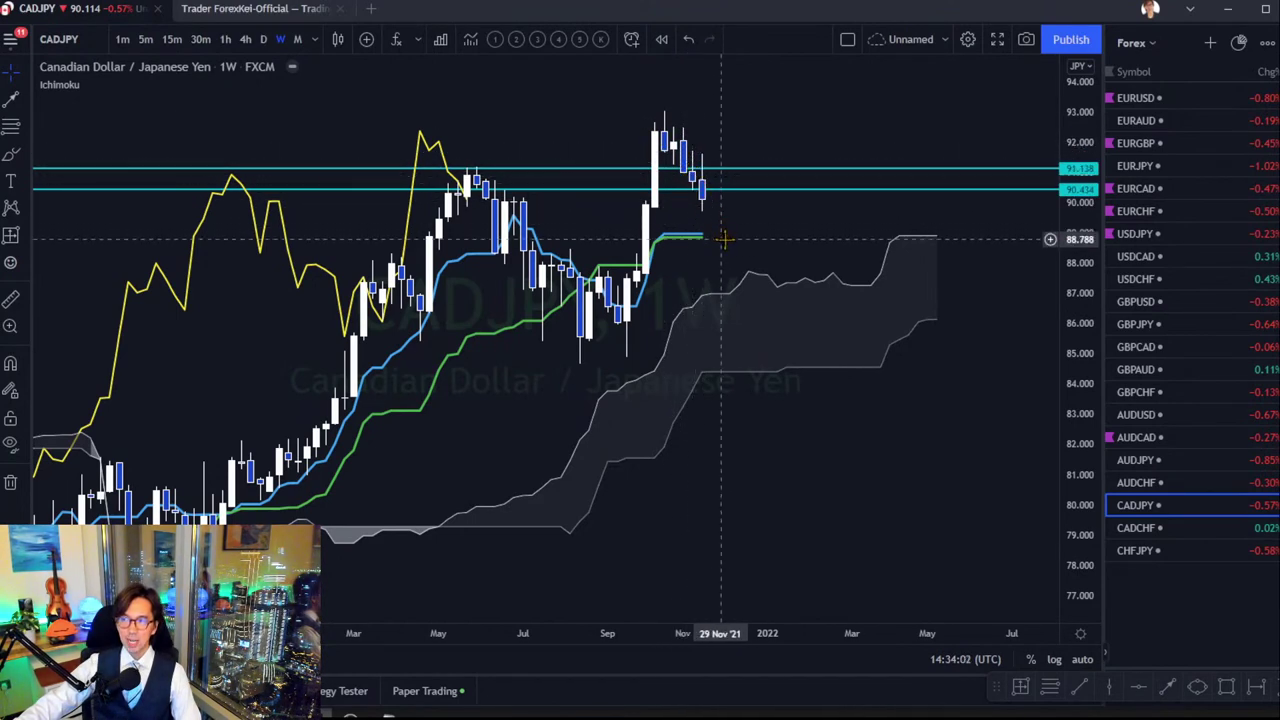
# Lower the cyan support line to about 88.8 and delete the 91.1 line.
pyautogui.click(752, 192)
pyautogui.moveTo(754, 200); pyautogui.dragTo(768, 248)
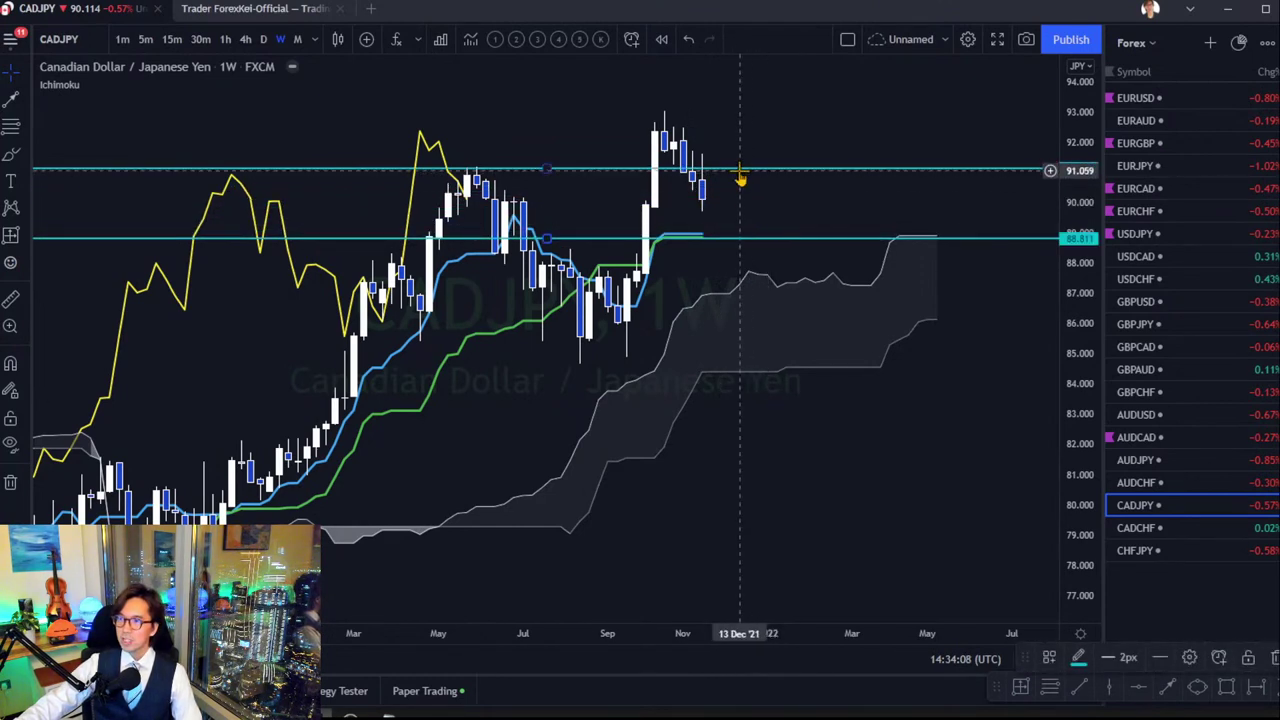
pyautogui.click(739, 178)
pyautogui.press('Delete')
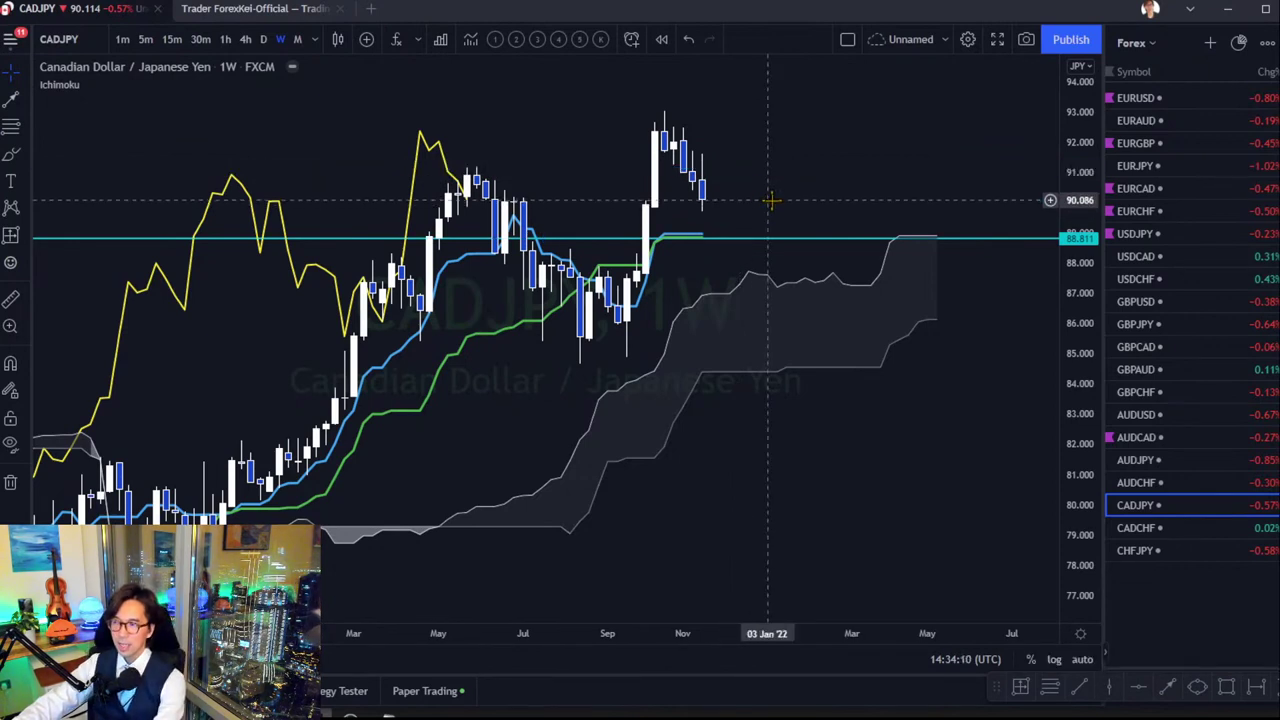
# Fine-tune the 88.8 line onto the cloud top, then load CADCHF.
pyautogui.click(736, 241)
pyautogui.moveTo(736, 253); pyautogui.dragTo(729, 239)
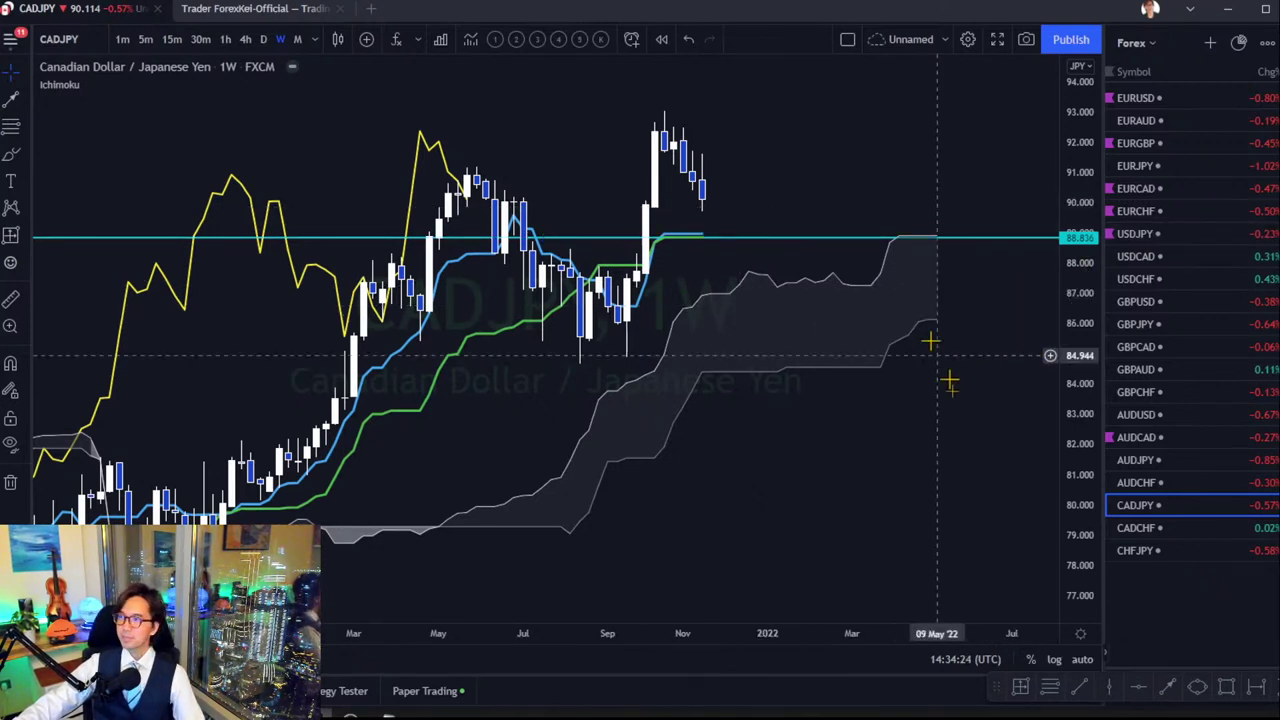
pyautogui.press('Down')
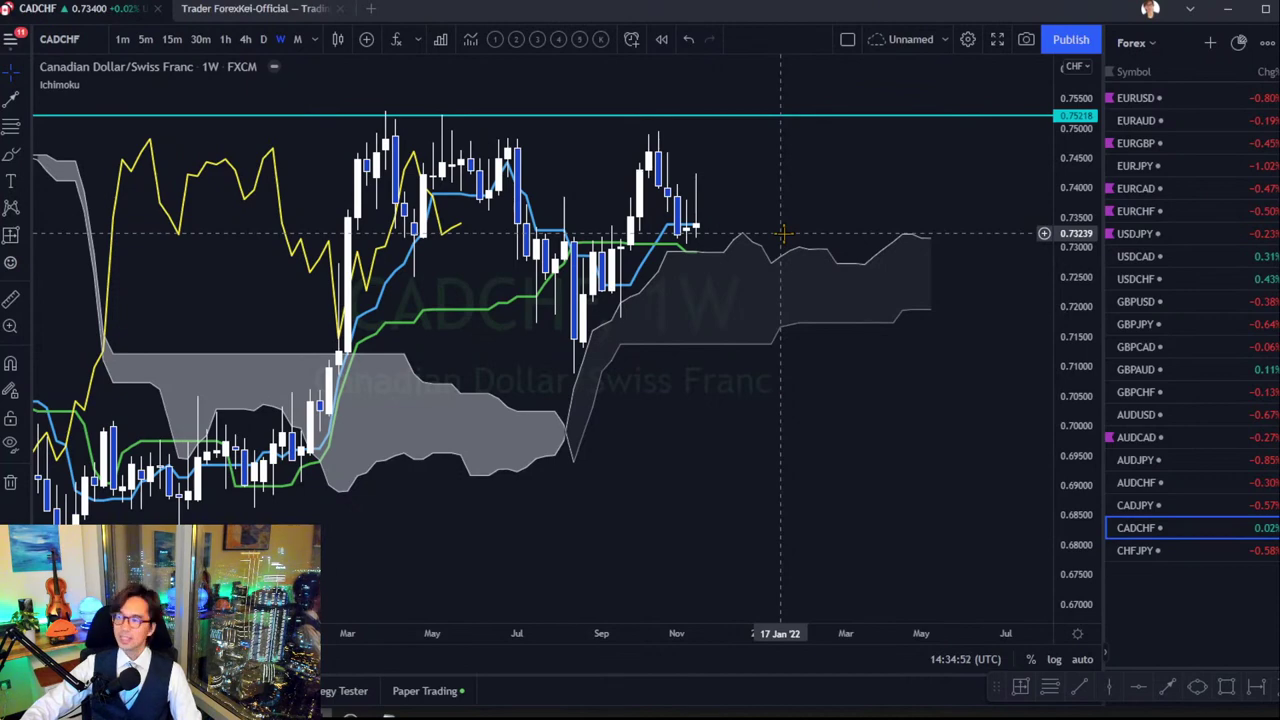
# Move to CHFJPY, delete the red arrow by the latest candles and add a horizontal line at 121.547.
pyautogui.press('Down')
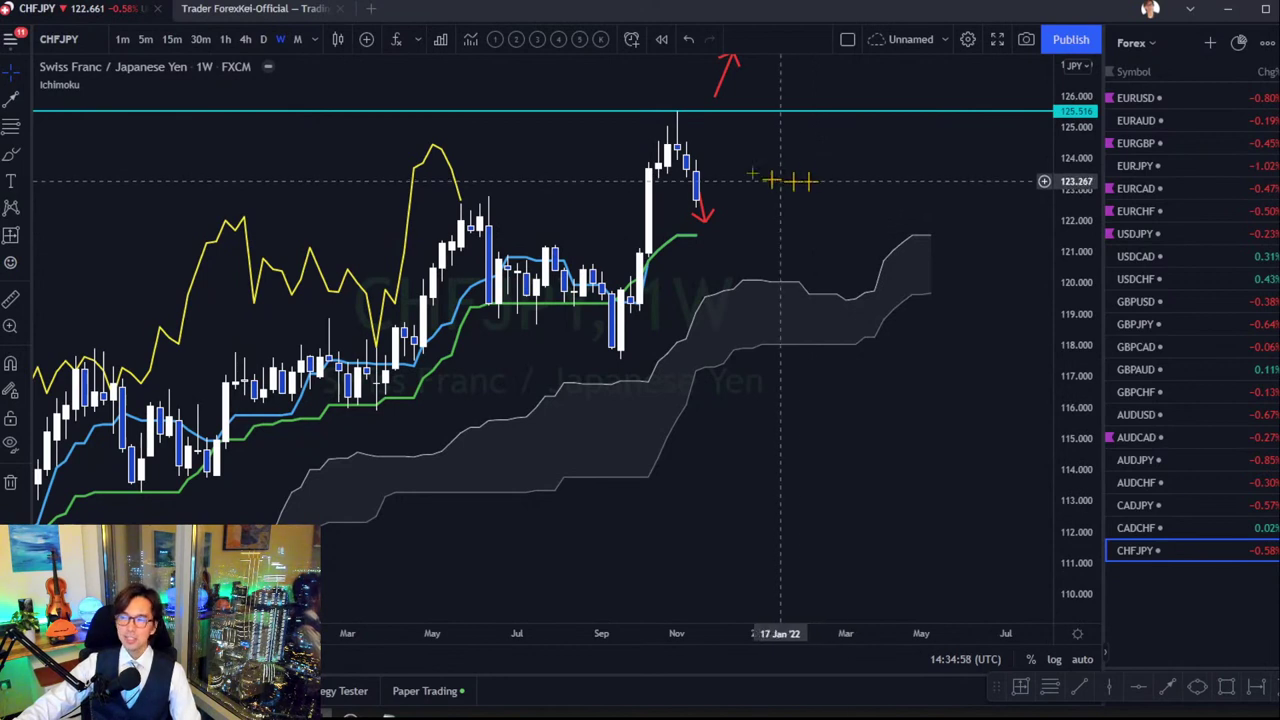
pyautogui.click(705, 220)
pyautogui.press('Delete')
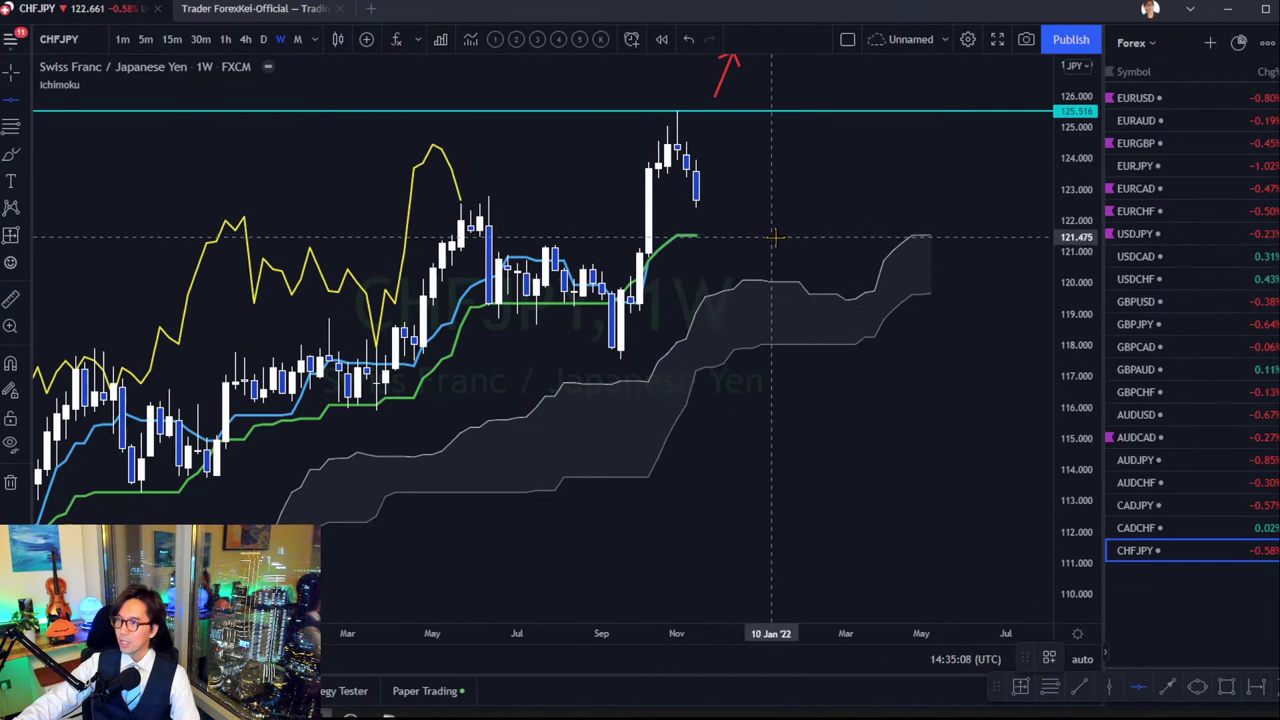
pyautogui.click(755, 235)
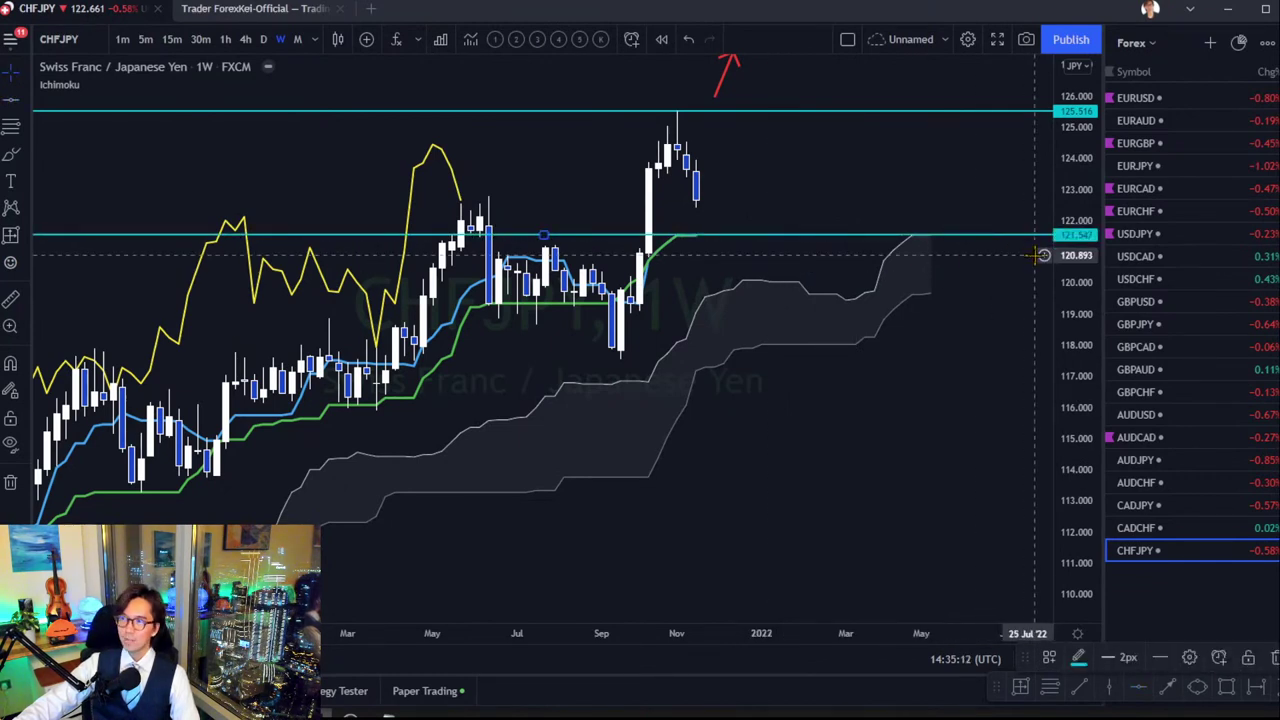
pyautogui.click(886, 222)
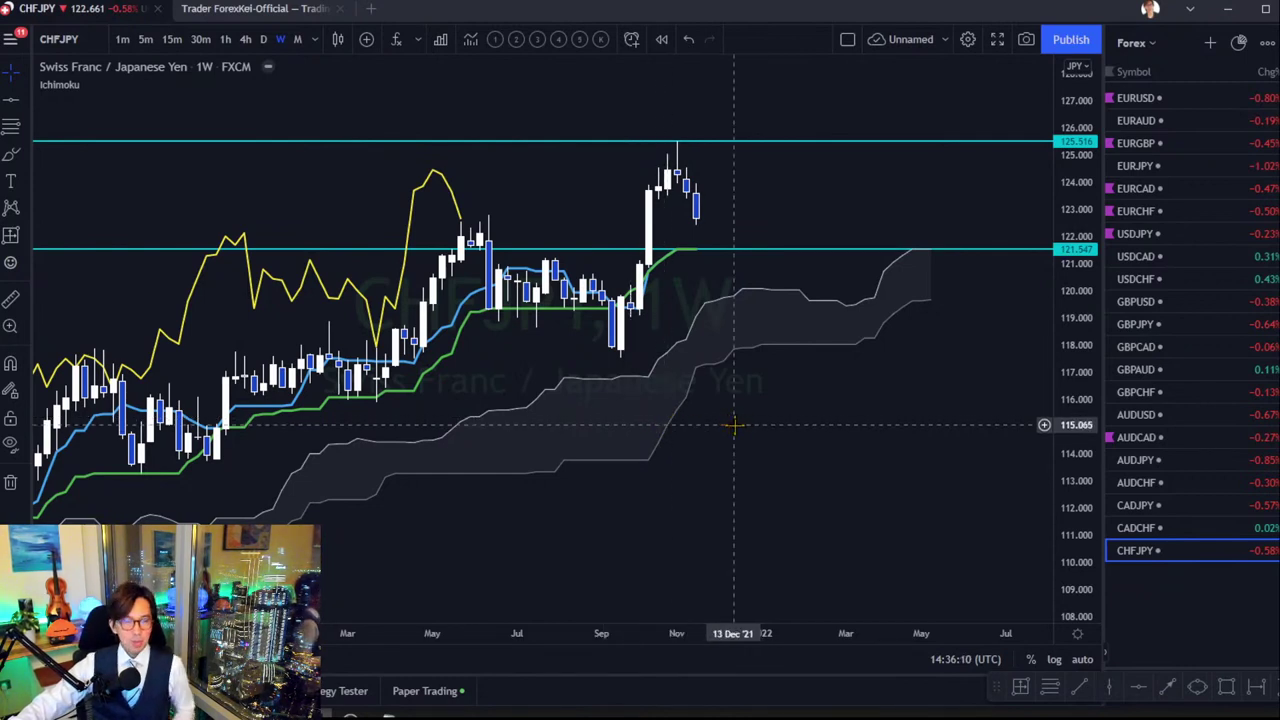
# Switch the watchlist to Commodity and bring up the XAUUSD gold chart.
pyautogui.click(1129, 43)
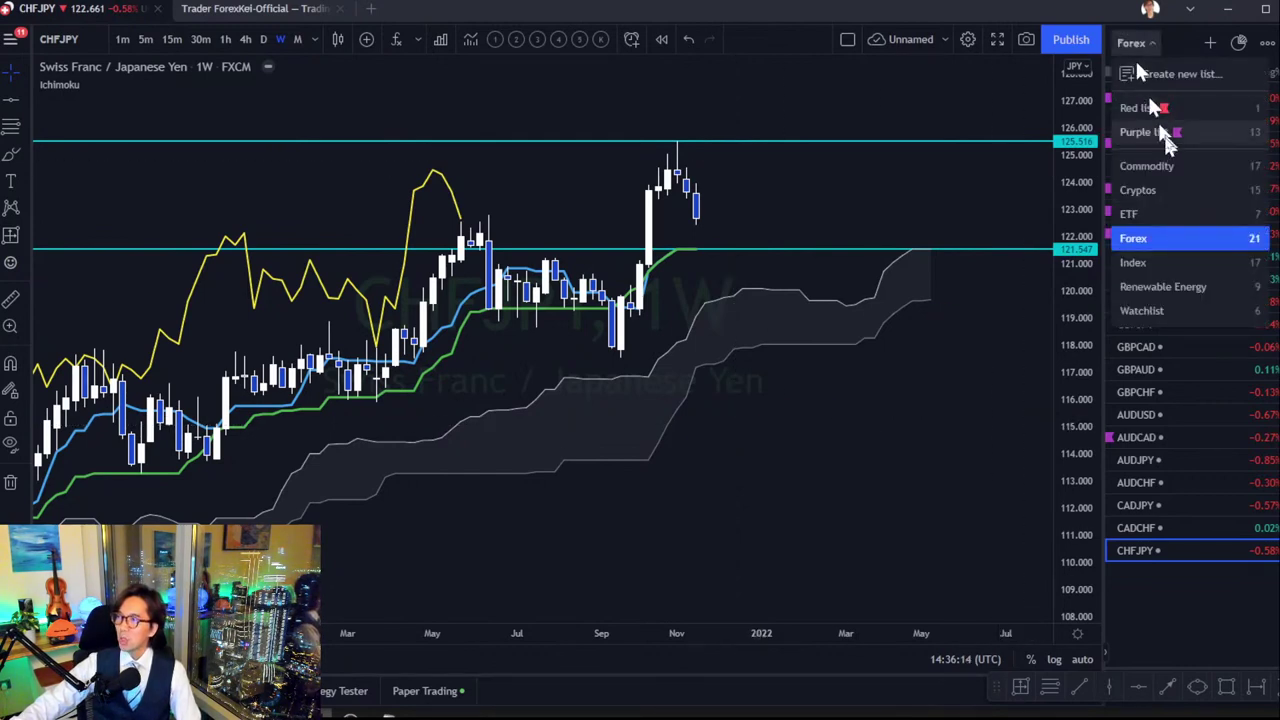
pyautogui.click(1176, 165)
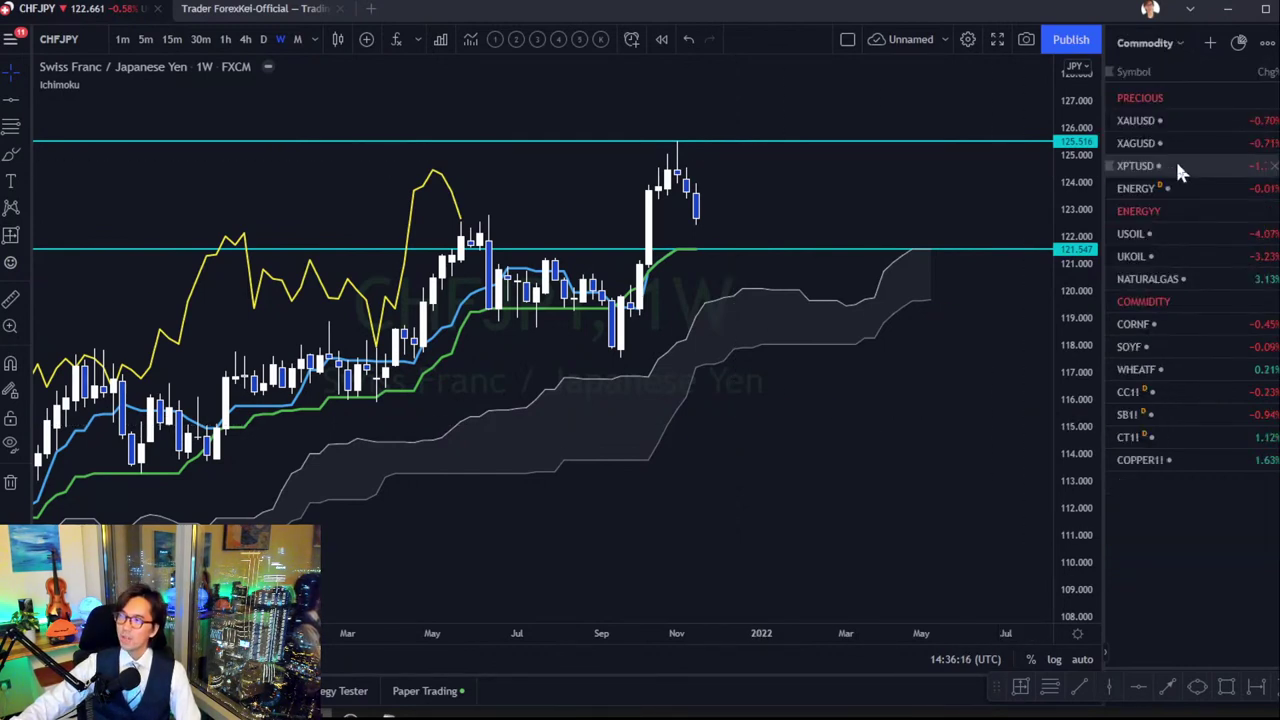
pyautogui.click(1170, 122)
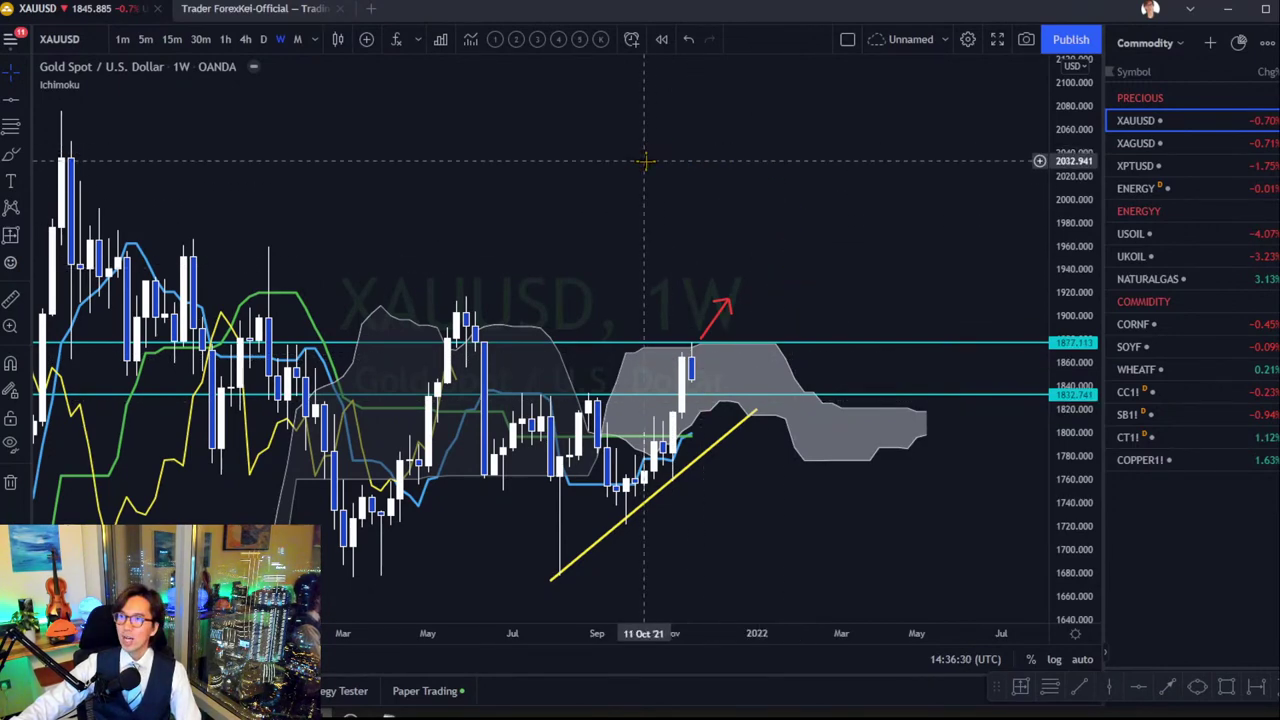
# Pan the gold chart and sketch red arrow marks beside the tall candle, then go to USOIL.
pyautogui.moveTo(740, 214); pyautogui.dragTo(676, 186)
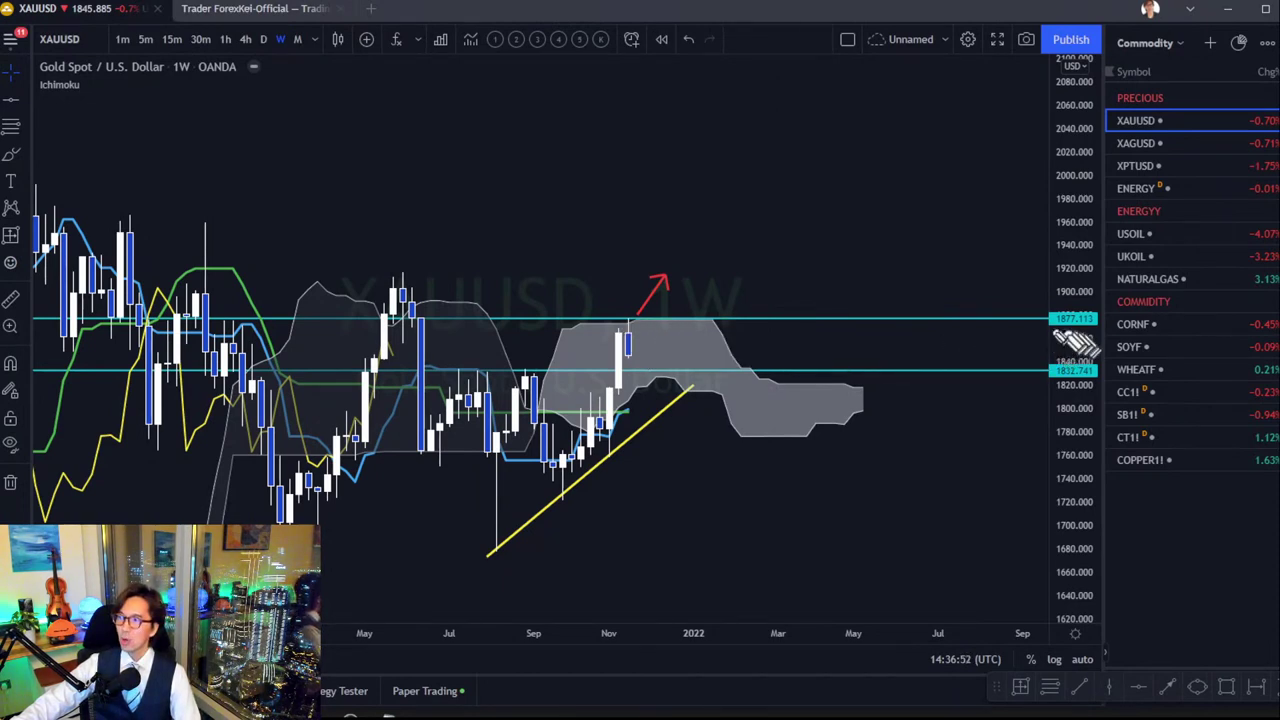
pyautogui.moveTo(655, 305); pyautogui.dragTo(682, 300)
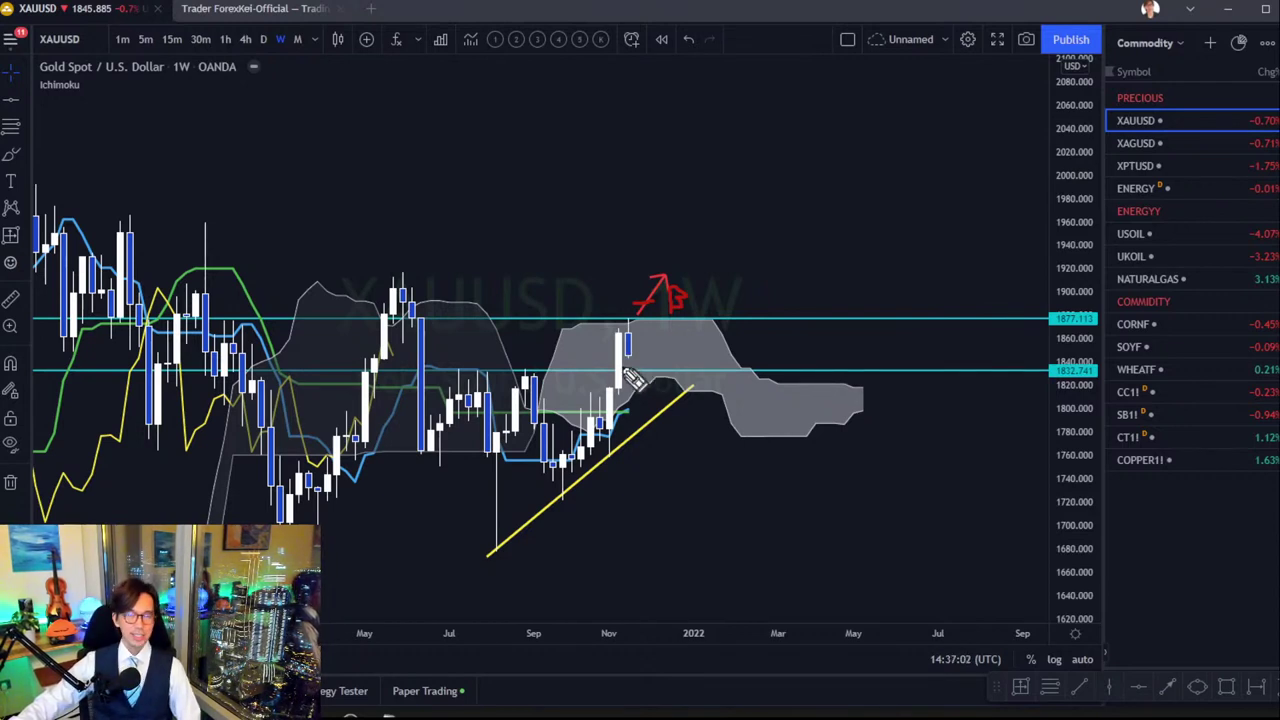
pyautogui.moveTo(636, 356); pyautogui.dragTo(642, 384)
pyautogui.moveTo(644, 330)
pyautogui.mouseDown()
pyautogui.moveTo(656, 327)
pyautogui.moveTo(646, 352)
pyautogui.mouseUp()
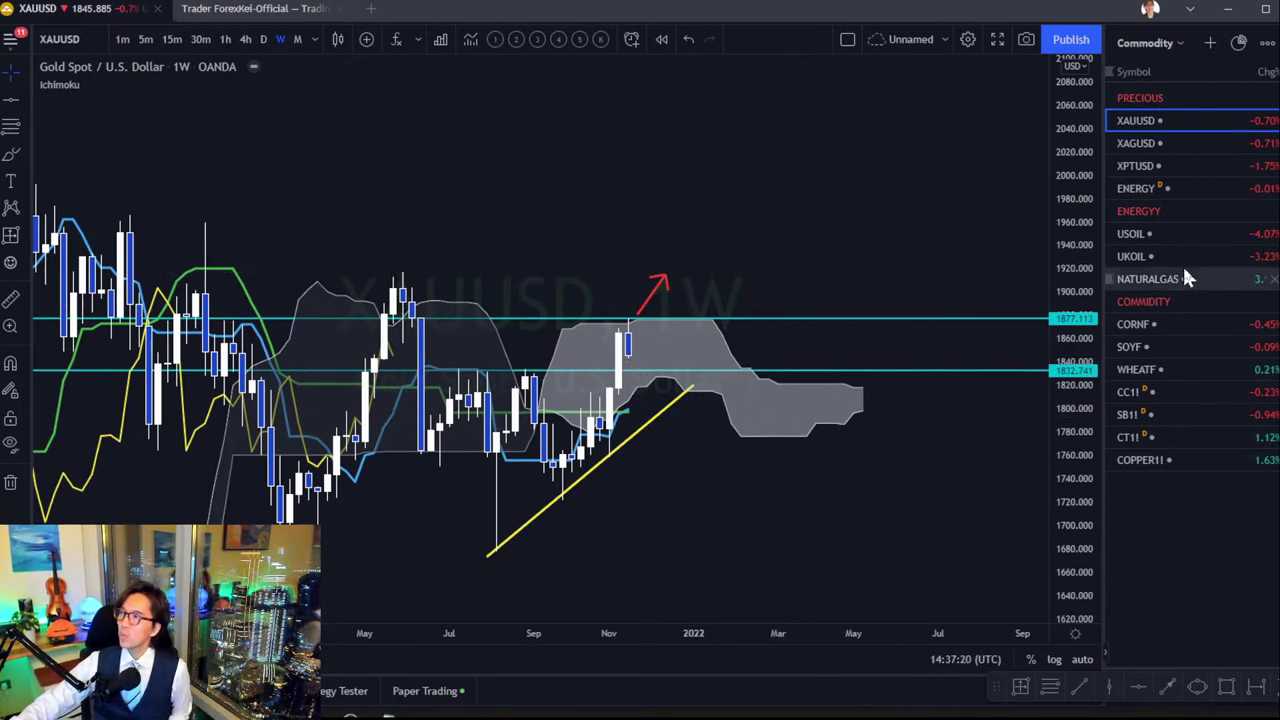
pyautogui.click(1167, 232)
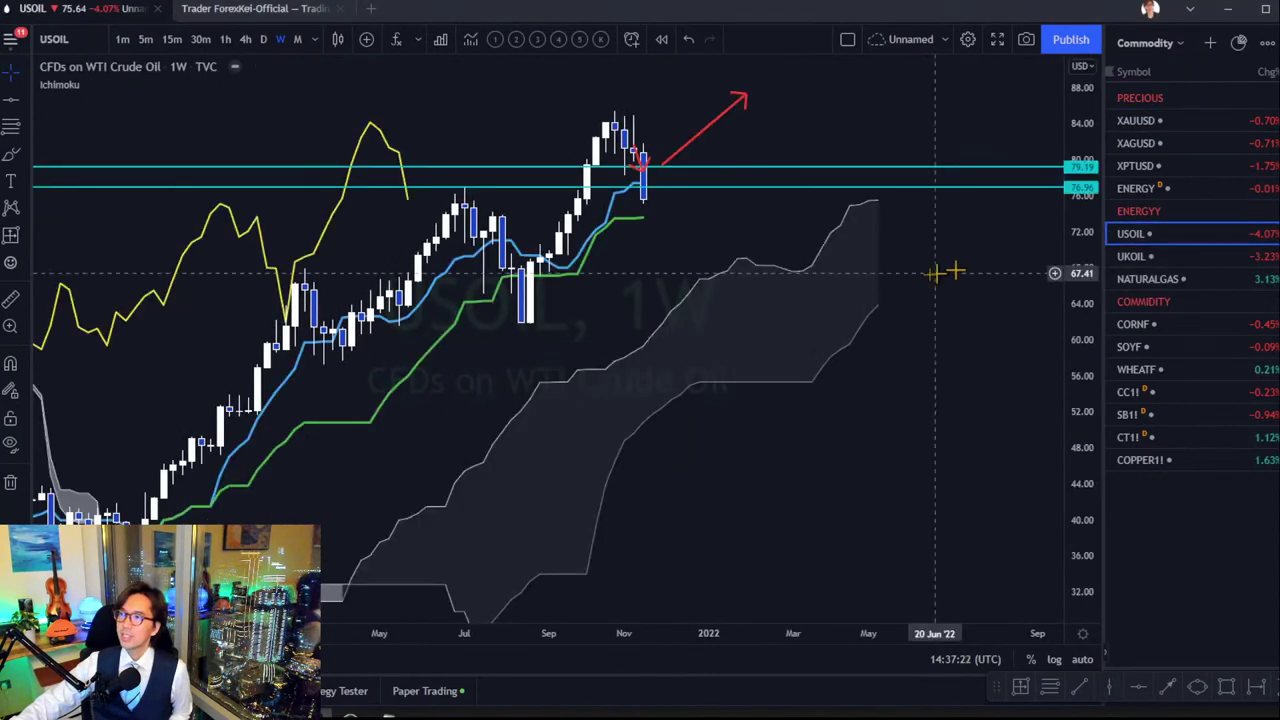
# Scale and pan the USOIL chart onto recent candles around the 79.19 and 76.96 levels.
pyautogui.moveTo(908, 271); pyautogui.dragTo(907, 295)
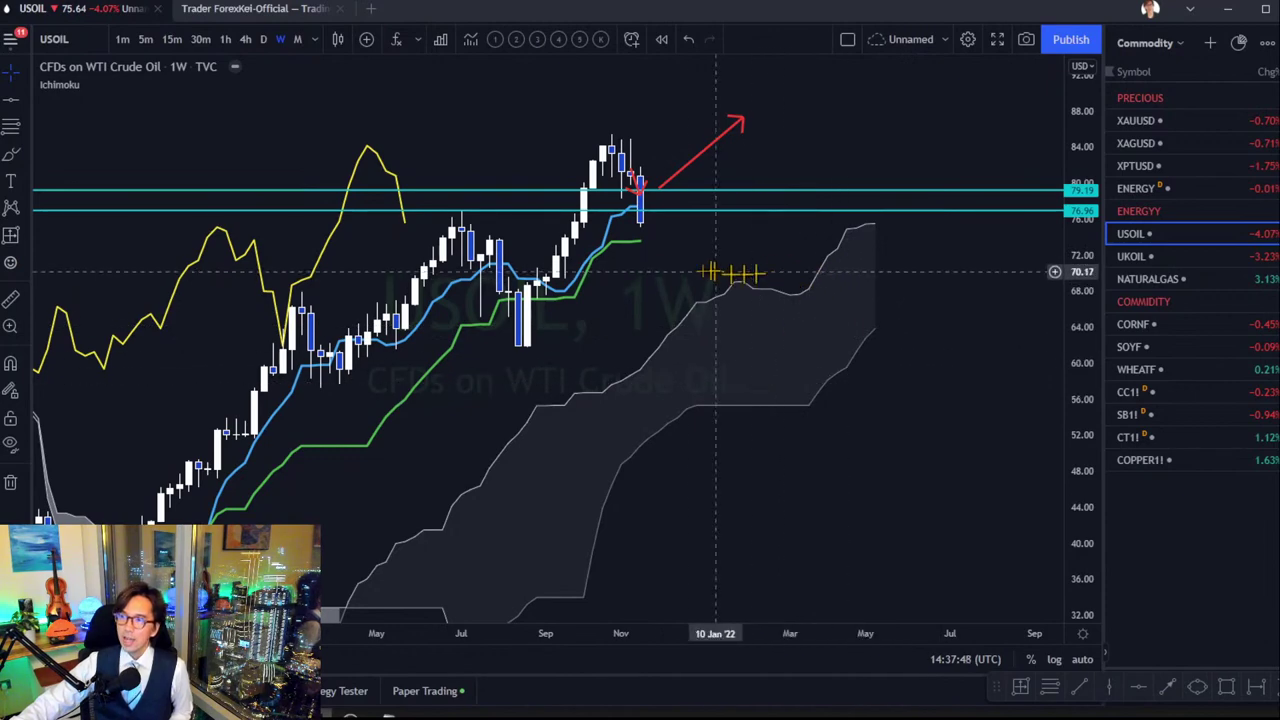
pyautogui.moveTo(1035, 549); pyautogui.dragTo(1006, 471)
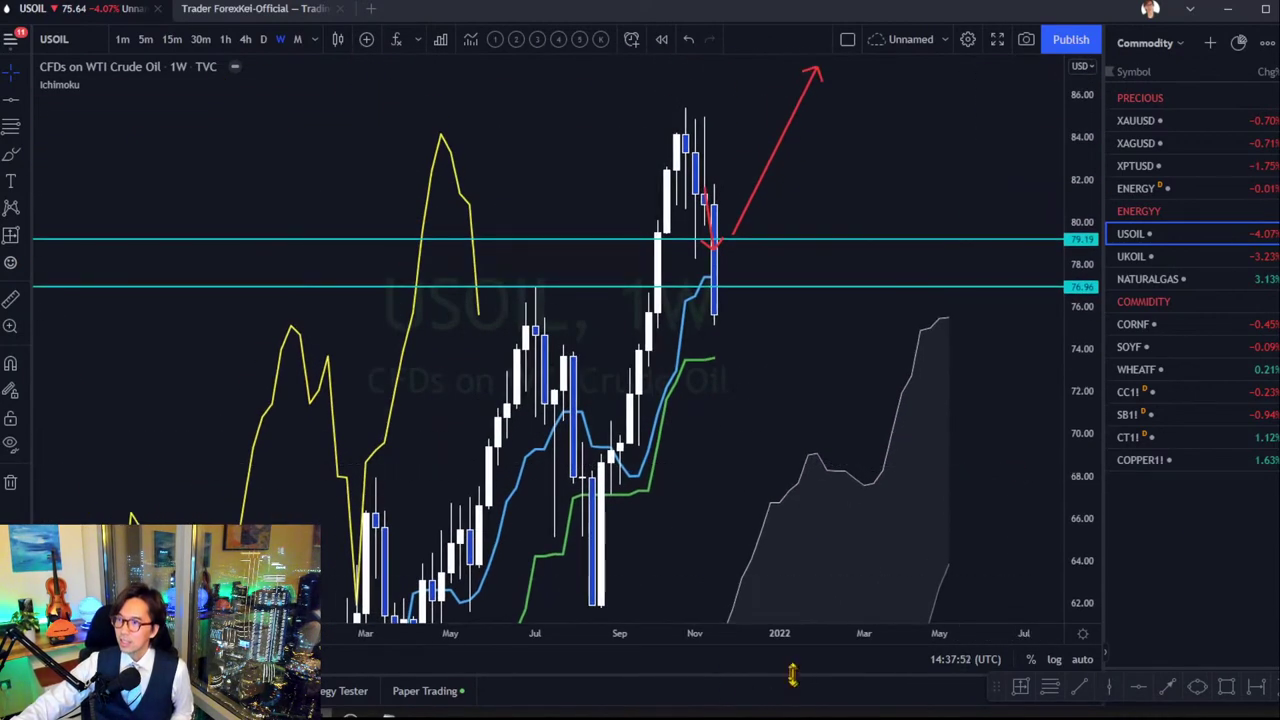
pyautogui.moveTo(778, 635); pyautogui.dragTo(572, 633)
pyautogui.moveTo(615, 367); pyautogui.dragTo(743, 451)
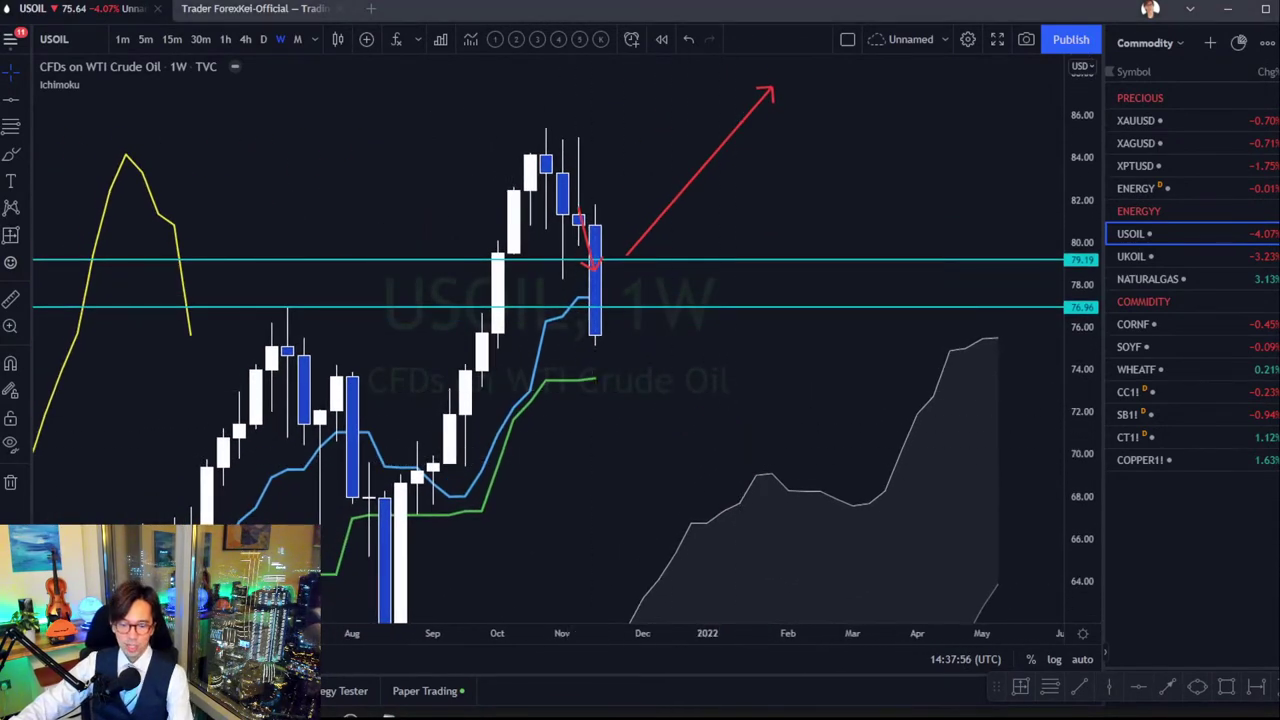
# Draw red circles on the green line, cloud peak, yellow line end and earlier candle top, plus arrows.
pyautogui.moveTo(600, 410)
pyautogui.mouseDown()
pyautogui.moveTo(600, 358)
pyautogui.moveTo(618, 398)
pyautogui.mouseUp()
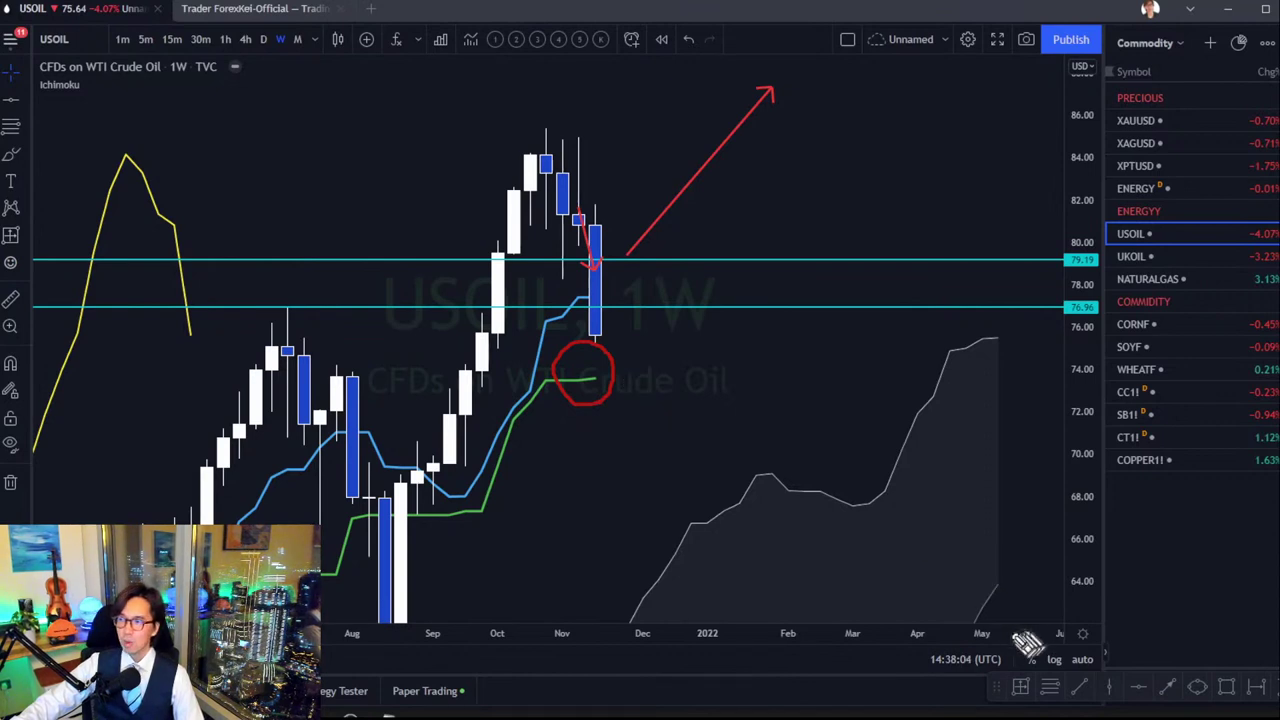
pyautogui.moveTo(992, 640)
pyautogui.mouseDown()
pyautogui.moveTo(1043, 572)
pyautogui.moveTo(1052, 586)
pyautogui.mouseUp()
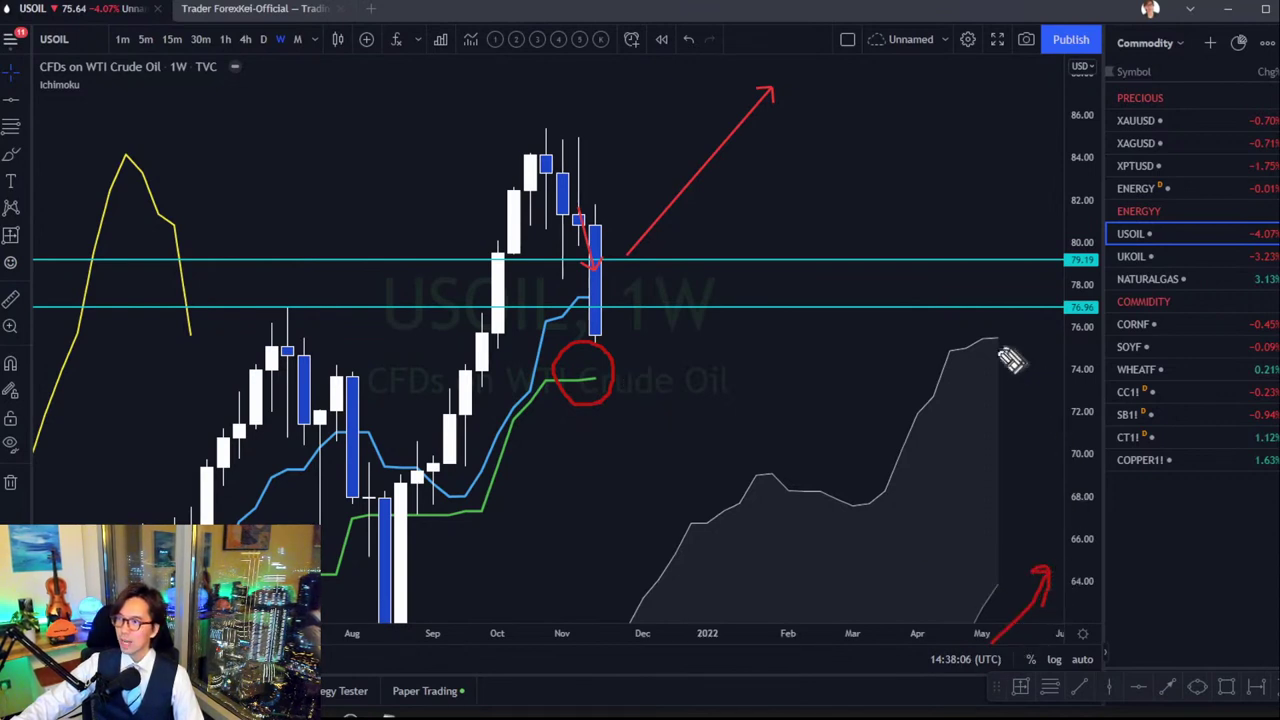
pyautogui.moveTo(994, 362)
pyautogui.mouseDown()
pyautogui.moveTo(975, 352)
pyautogui.moveTo(1005, 315)
pyautogui.moveTo(998, 362)
pyautogui.mouseUp()
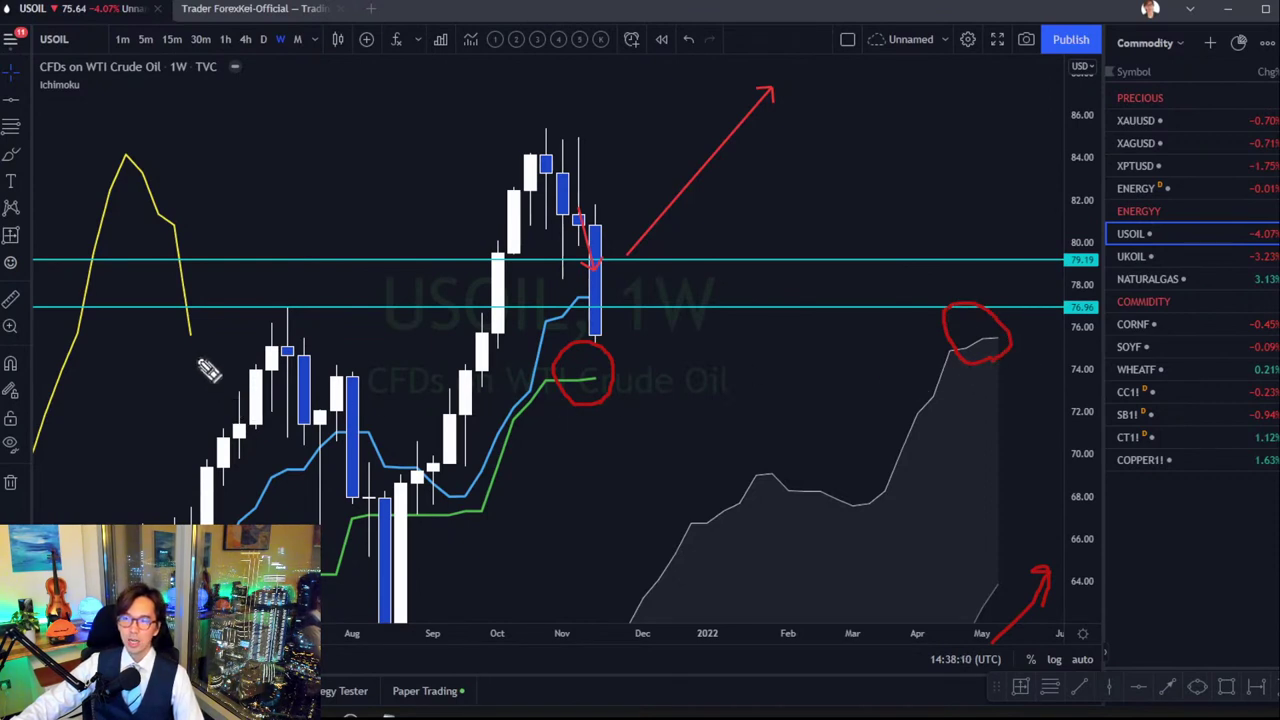
pyautogui.moveTo(200, 356)
pyautogui.mouseDown()
pyautogui.moveTo(165, 320)
pyautogui.moveTo(231, 334)
pyautogui.mouseUp()
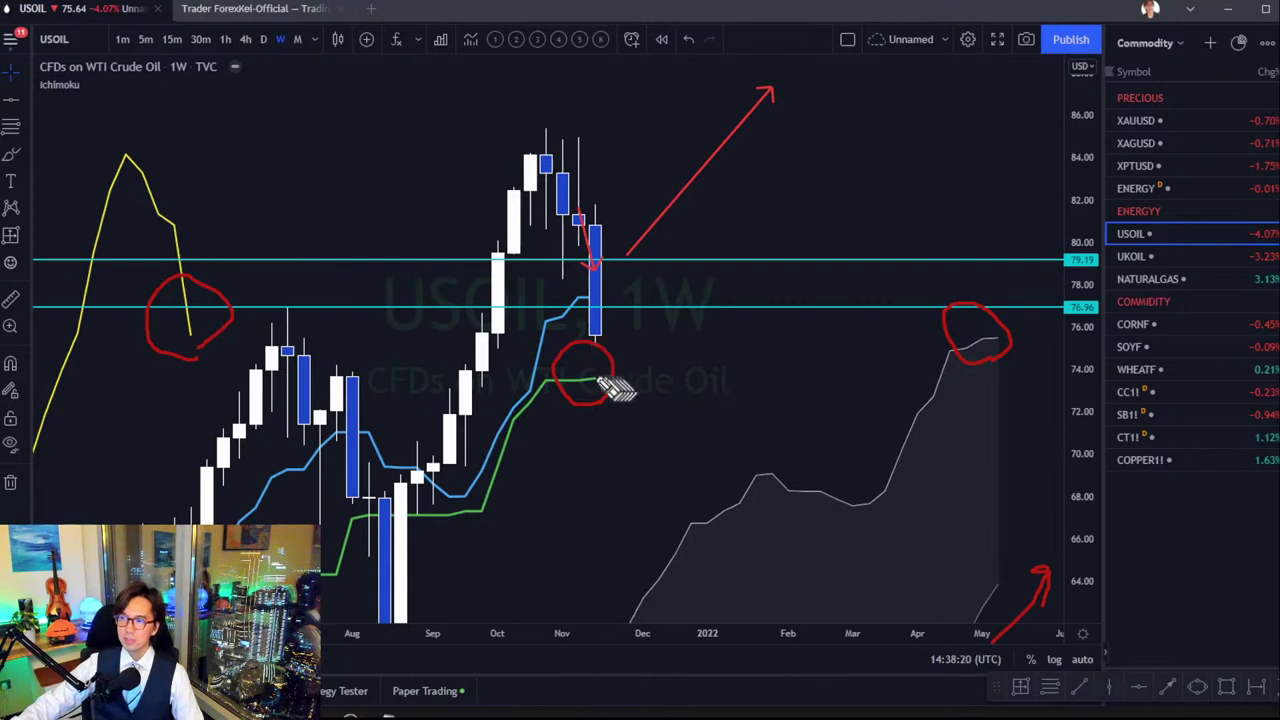
pyautogui.moveTo(591, 381)
pyautogui.mouseDown()
pyautogui.moveTo(637, 372)
pyautogui.moveTo(737, 183)
pyautogui.moveTo(748, 205)
pyautogui.mouseUp()
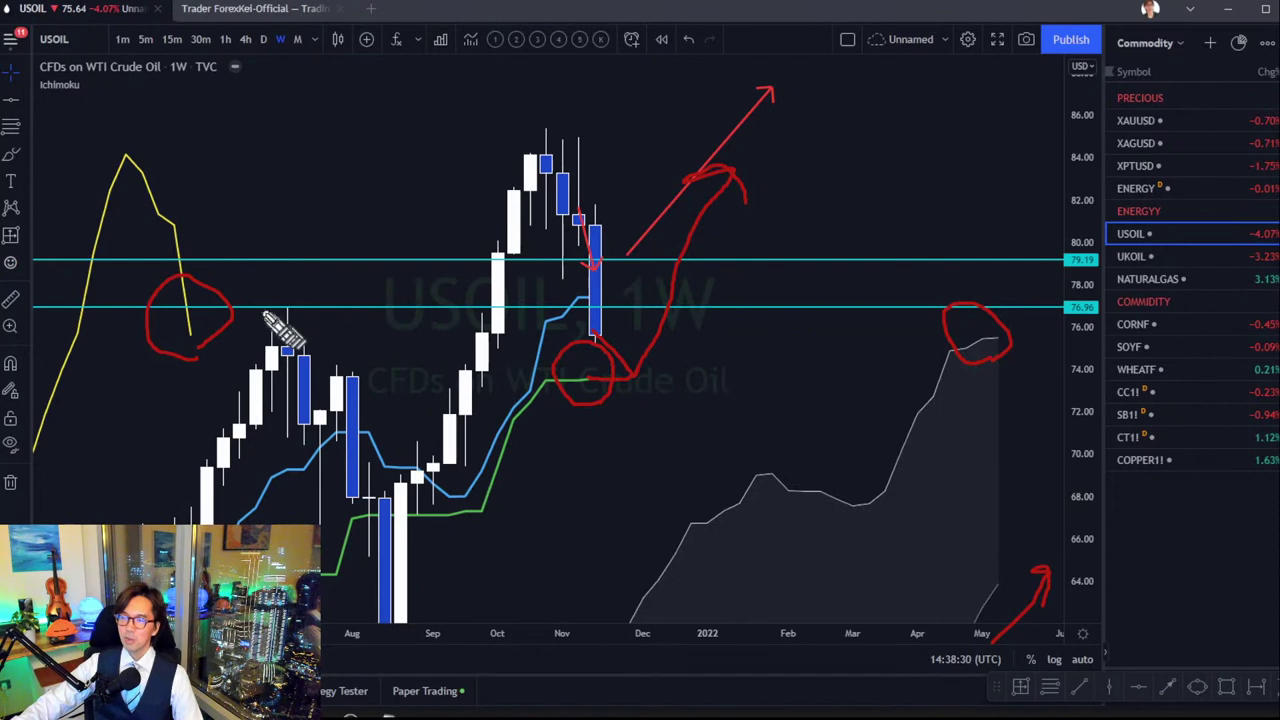
pyautogui.moveTo(264, 314)
pyautogui.mouseDown()
pyautogui.moveTo(305, 298)
pyautogui.moveTo(294, 328)
pyautogui.mouseUp()
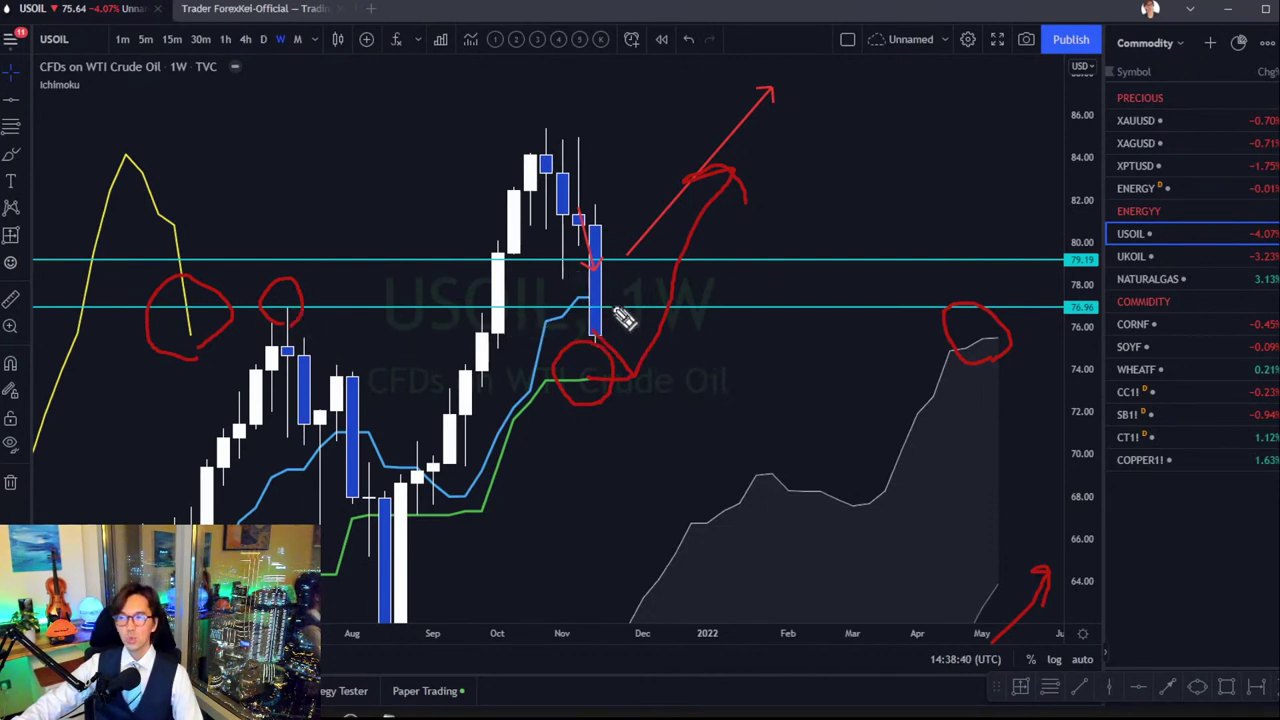
# Mark the last blue candle's top and bottom in red, then clear all the freehand marks.
pyautogui.moveTo(619, 318); pyautogui.dragTo(624, 258)
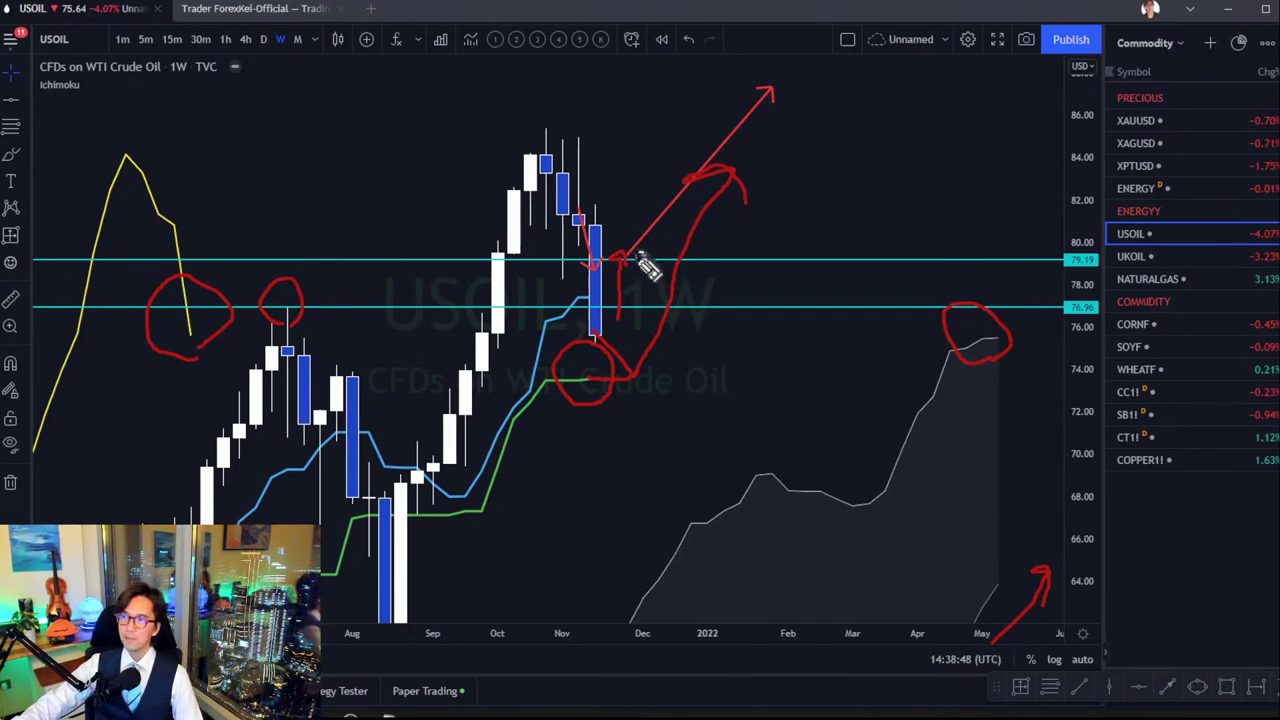
pyautogui.moveTo(582, 212); pyautogui.dragTo(680, 215)
pyautogui.moveTo(584, 342); pyautogui.dragTo(656, 340)
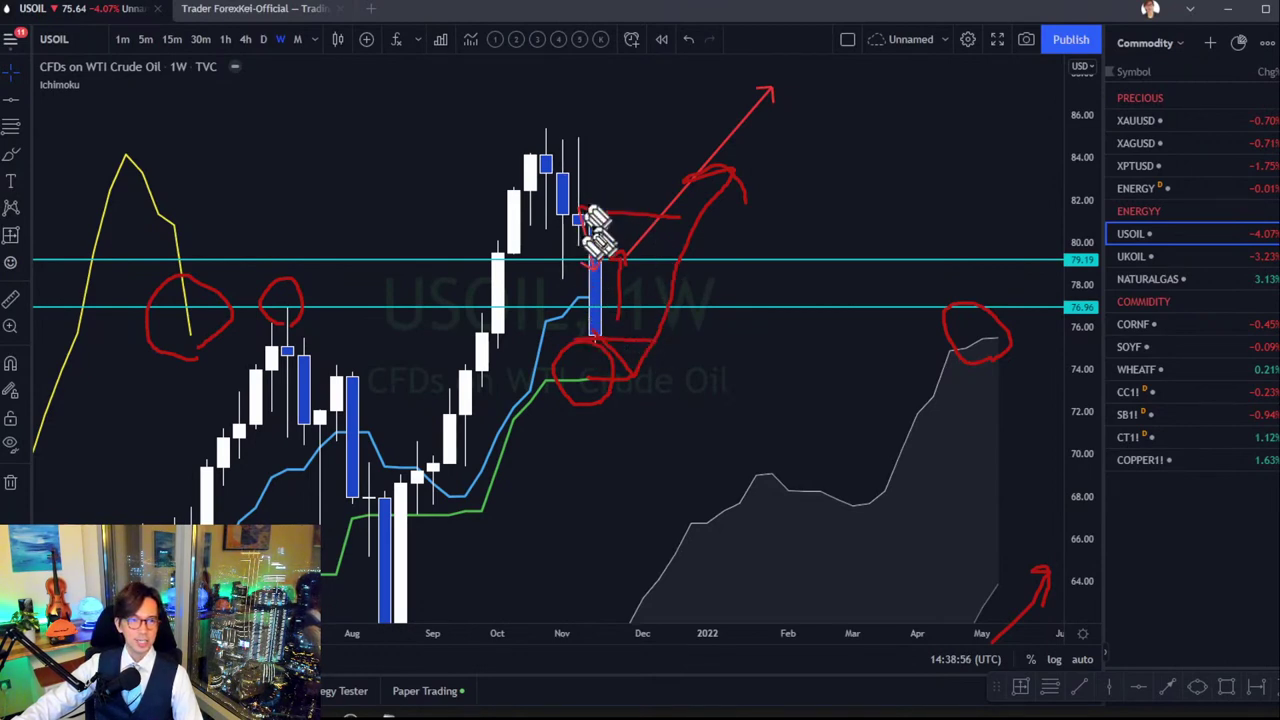
pyautogui.moveTo(652, 250)
pyautogui.mouseDown()
pyautogui.moveTo(686, 177)
pyautogui.moveTo(670, 205)
pyautogui.moveTo(617, 177)
pyautogui.moveTo(646, 189)
pyautogui.moveTo(638, 214)
pyautogui.mouseUp()
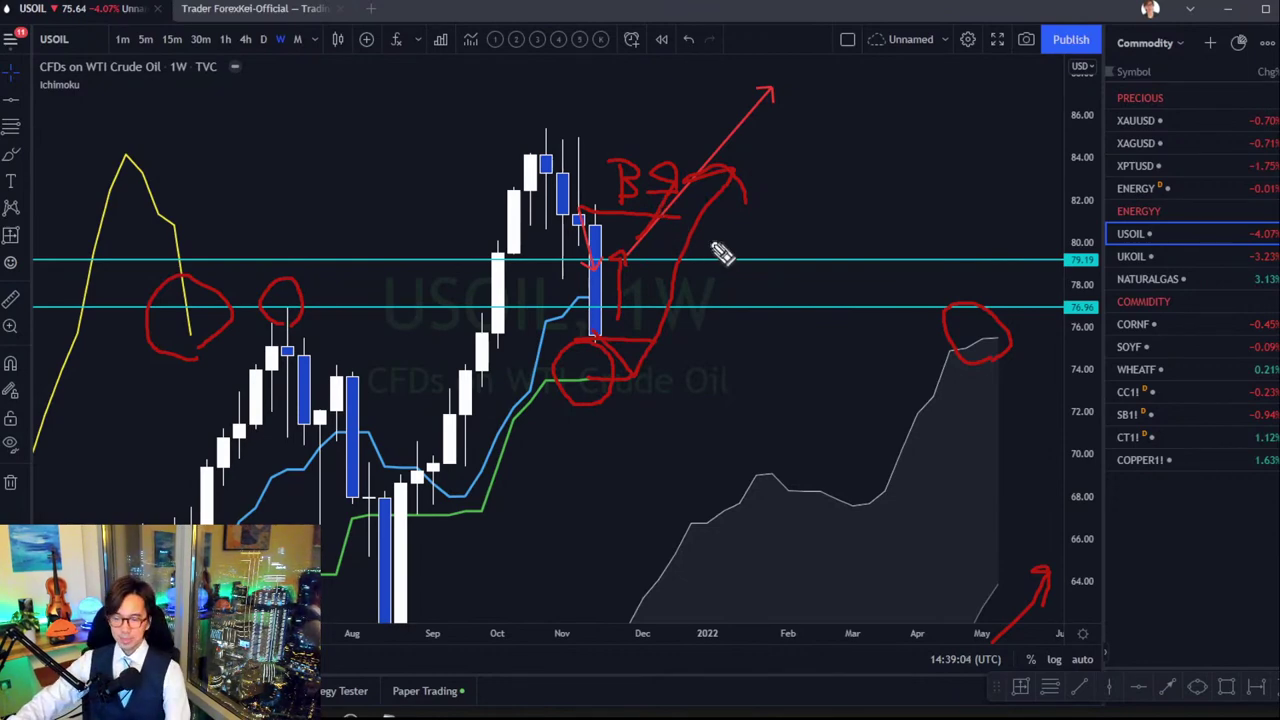
pyautogui.hotkey('ctrl', 'z')
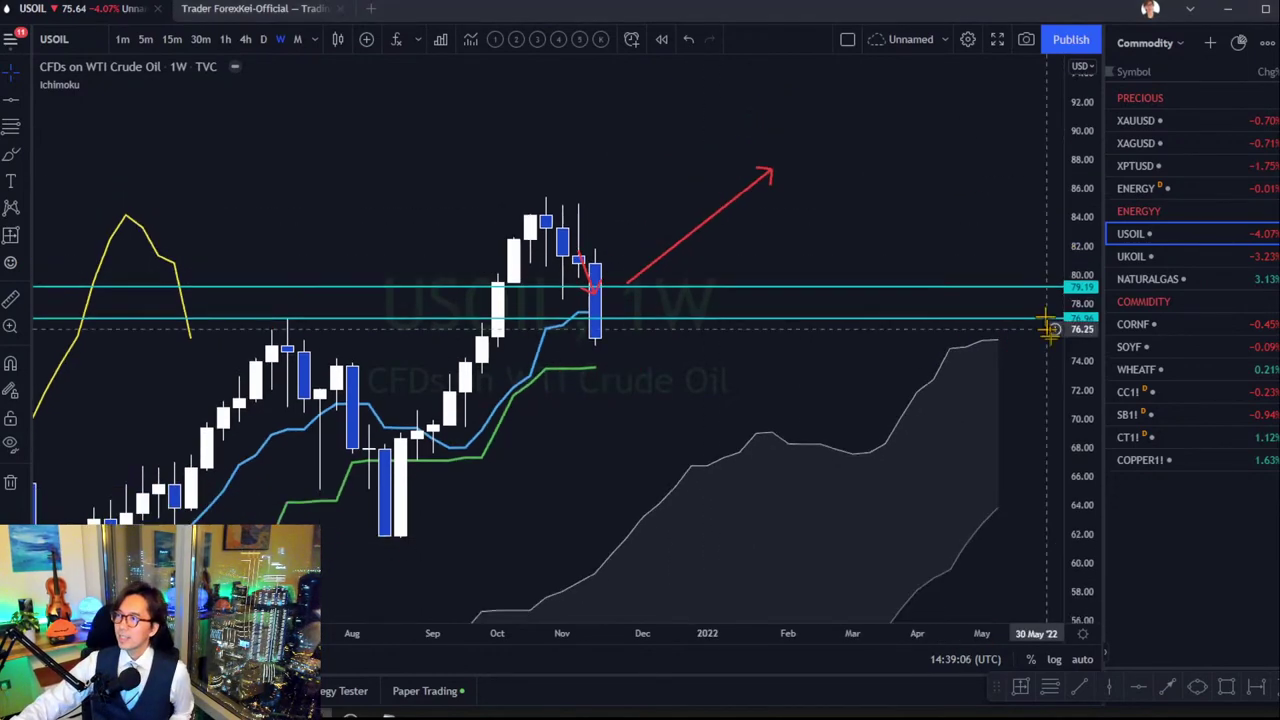
# Refit the oil chart view and bring up the list of saved watchlists.
pyautogui.moveTo(903, 266); pyautogui.dragTo(854, 237)
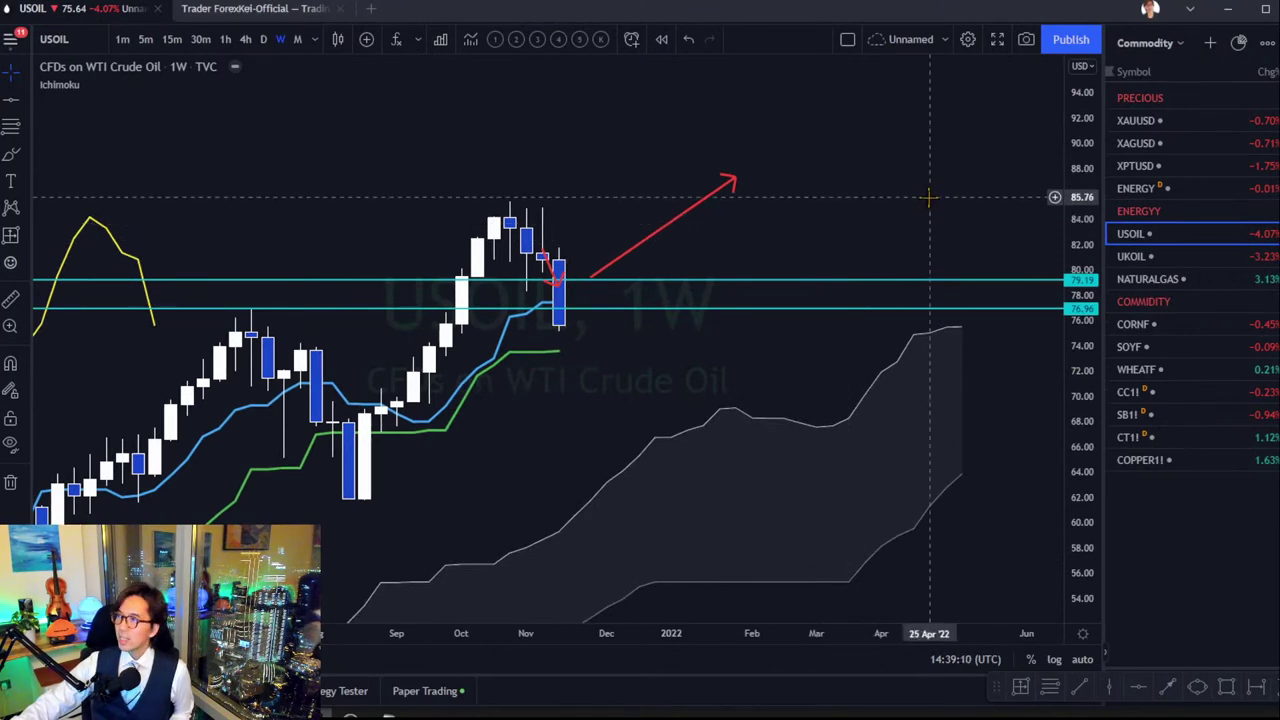
pyautogui.click(1177, 50)
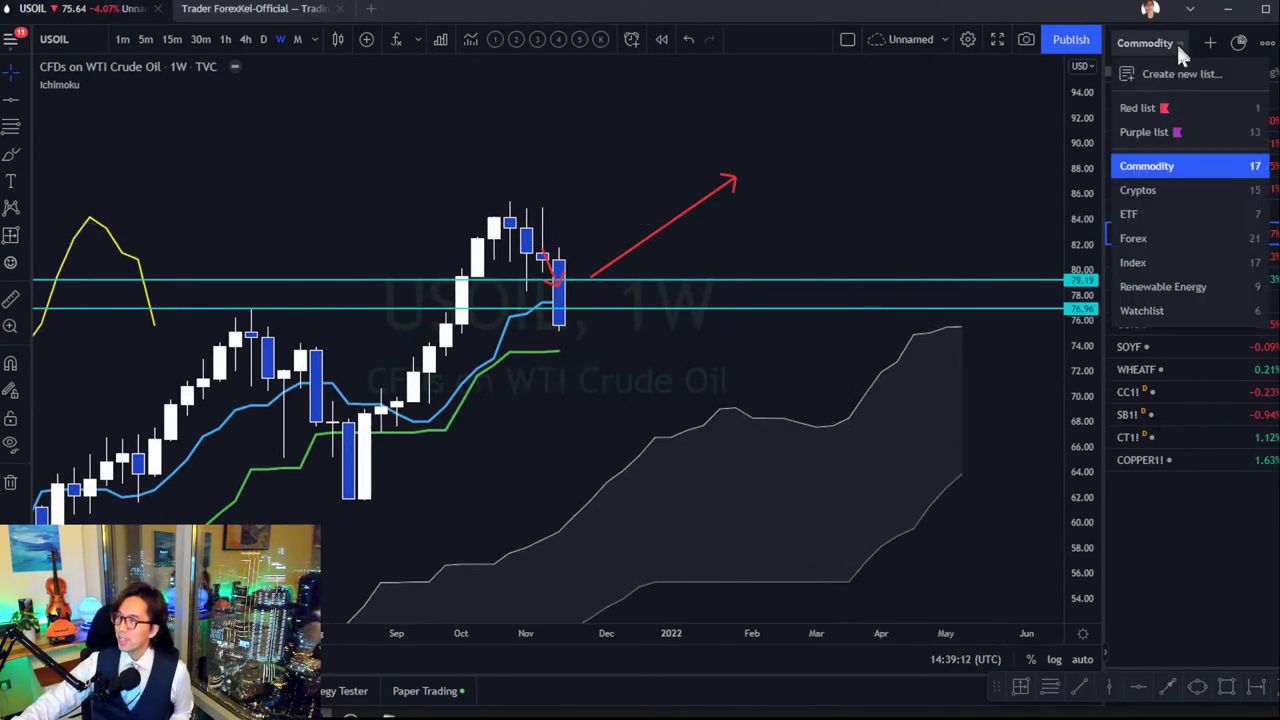
# Choose the Index watchlist, open Nikkei 225 and zoom out to show history back to May.
pyautogui.click(1166, 268)
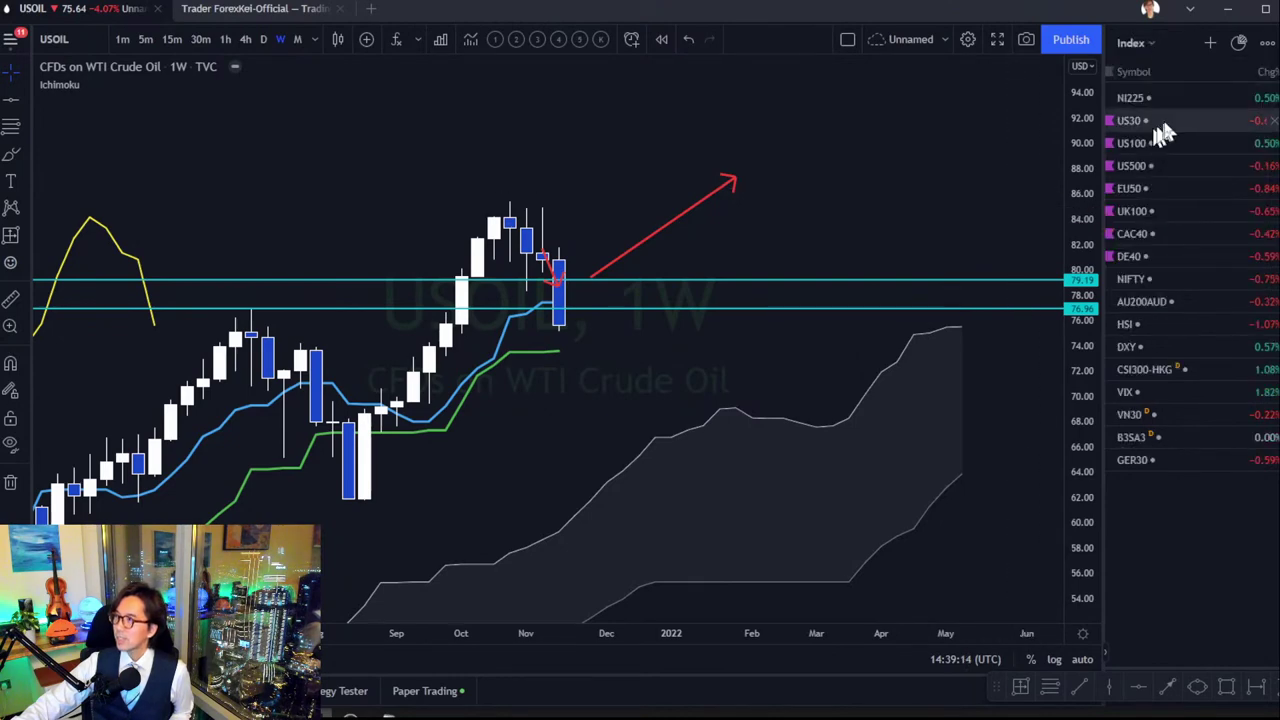
pyautogui.click(1155, 100)
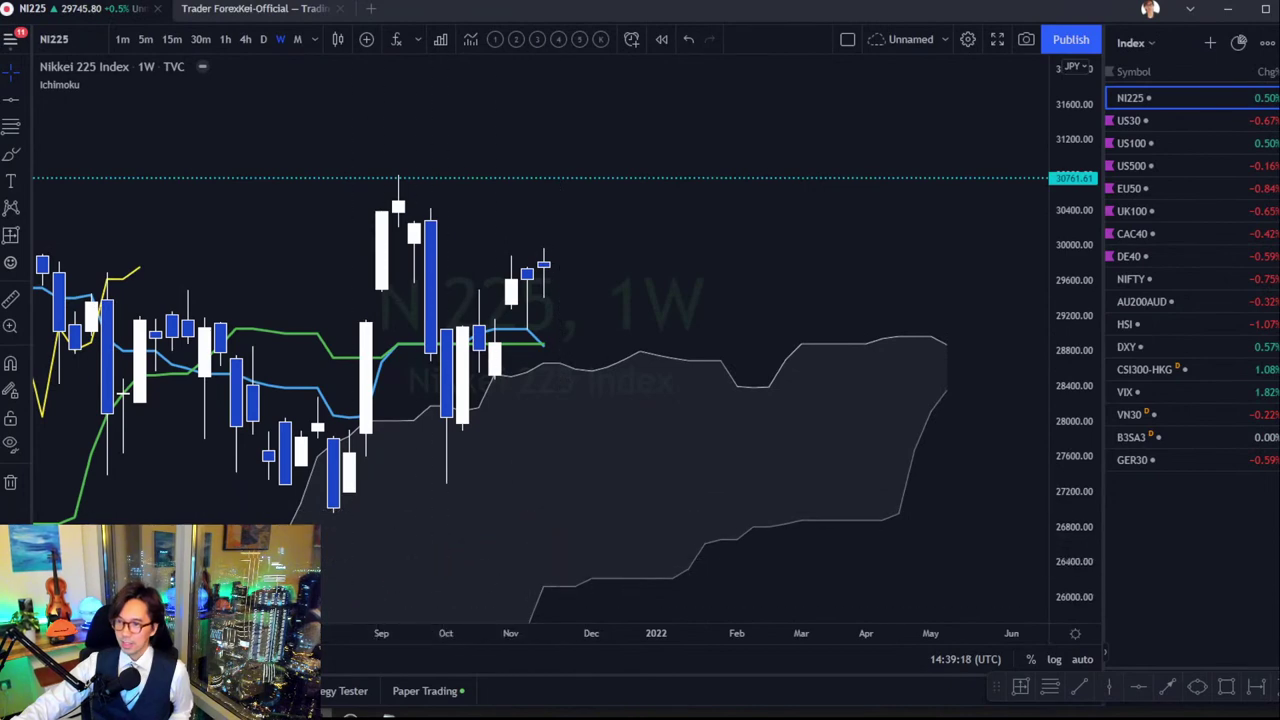
pyautogui.scroll(-3, 523, 400)
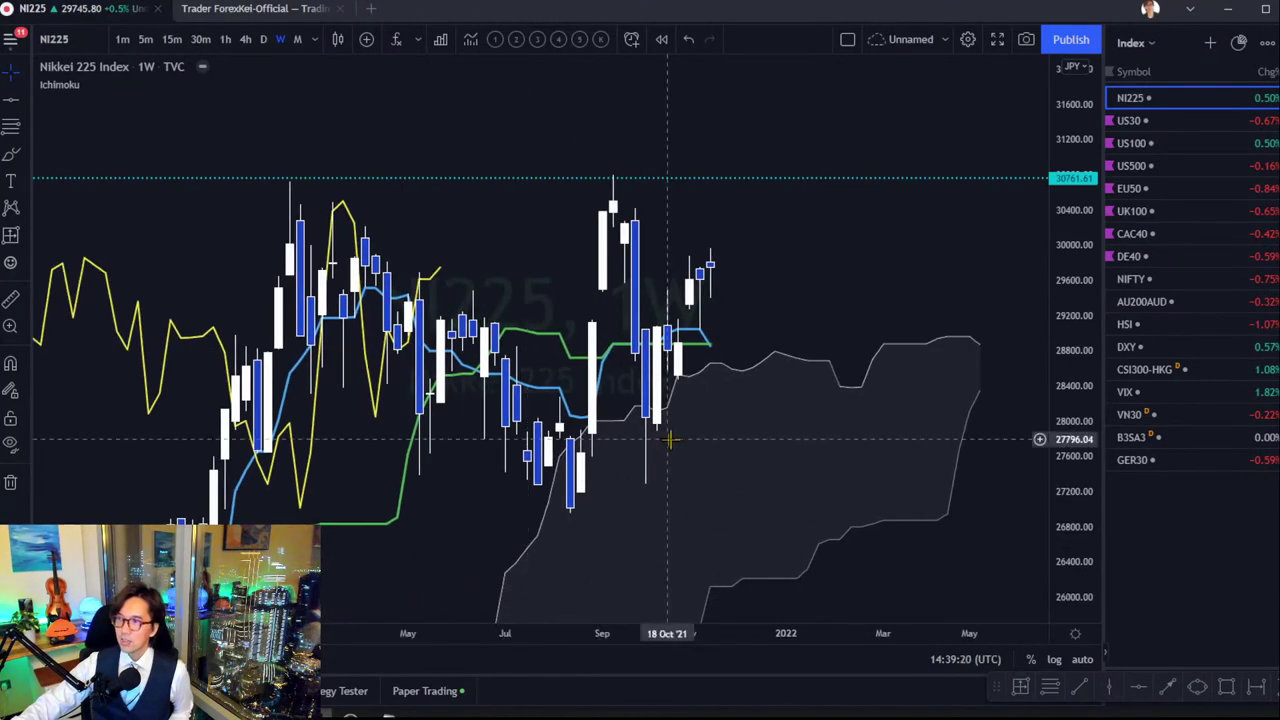
pyautogui.moveTo(669, 429); pyautogui.dragTo(592, 422)
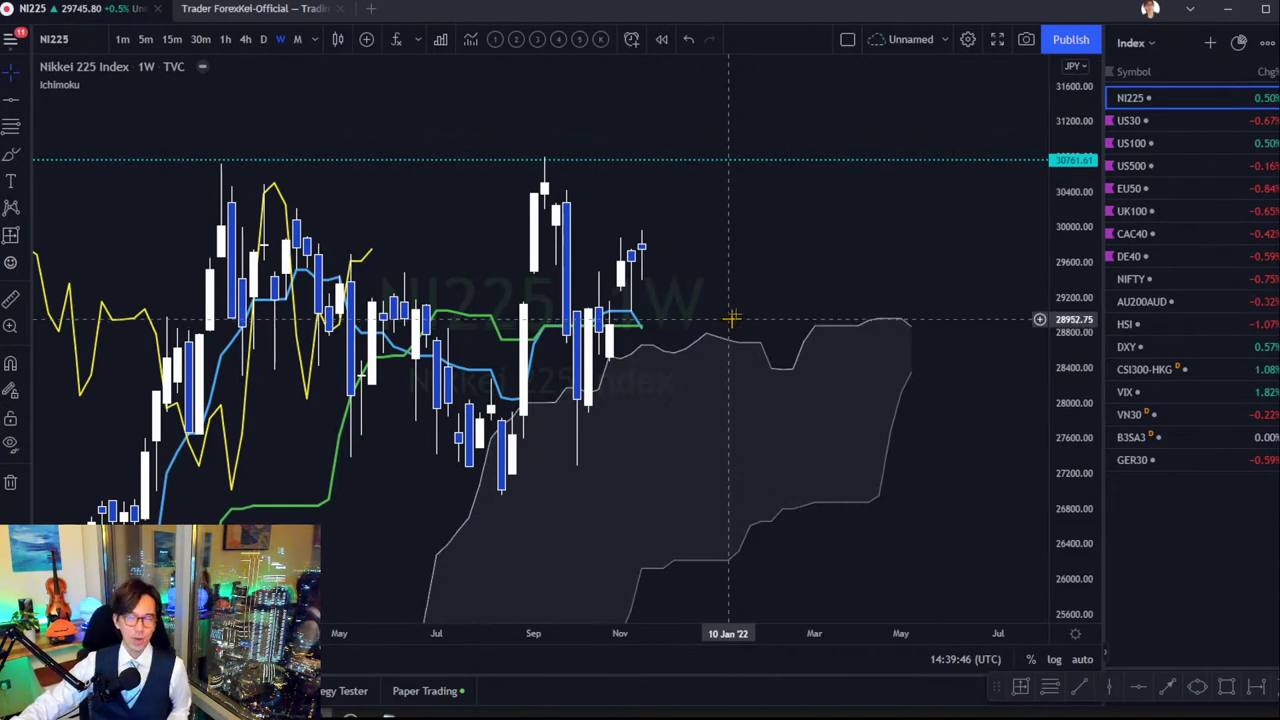
# Open US30, stretch its price scale and move the candles lower to leave room above.
pyautogui.click(1130, 121)
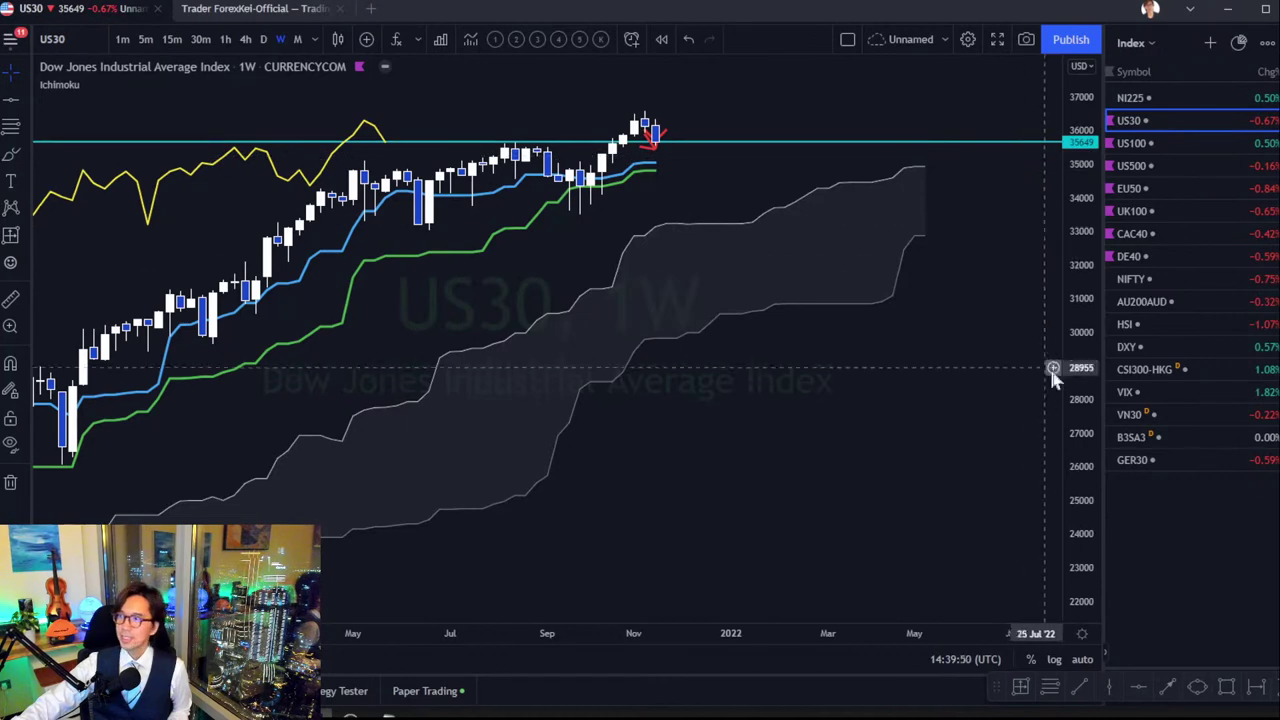
pyautogui.moveTo(1066, 414); pyautogui.dragTo(1113, 326)
pyautogui.moveTo(975, 240); pyautogui.dragTo(957, 423)
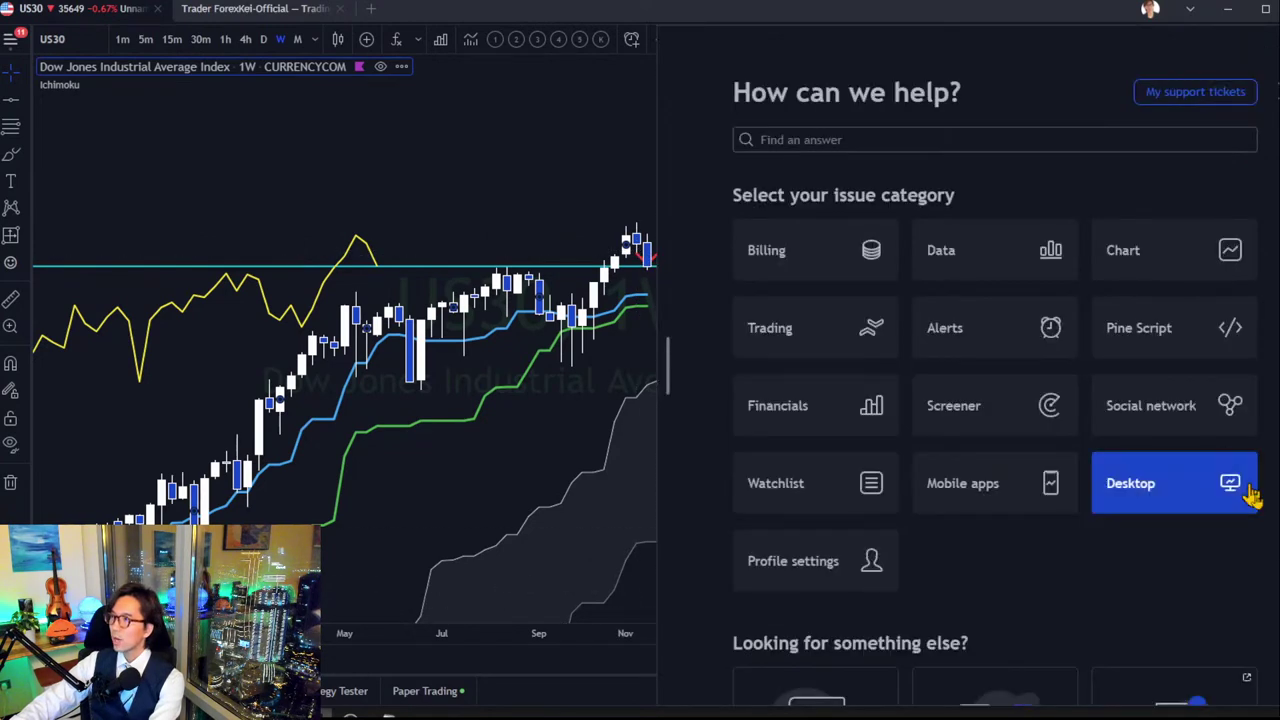
# Close the help panel and delete the old horizontal line and red arrow from the Object tree.
pyautogui.click(1272, 92)
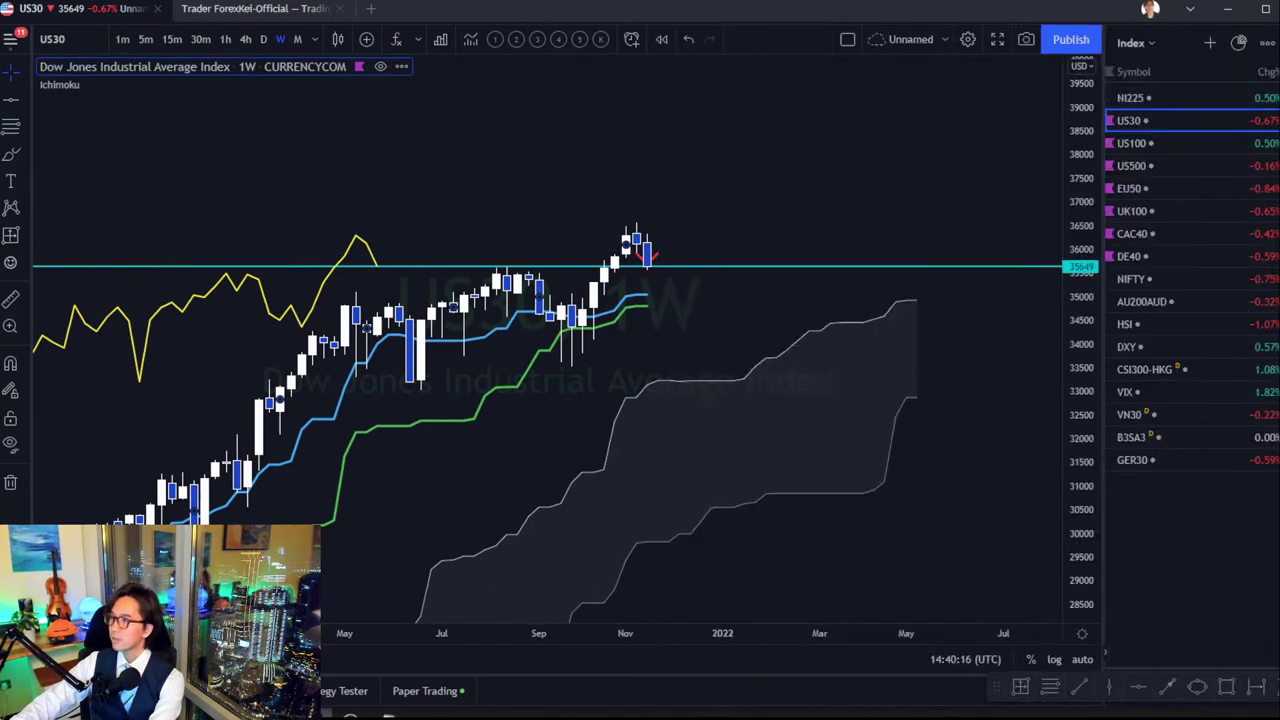
pyautogui.click(1276, 160)
pyautogui.click(1234, 196)
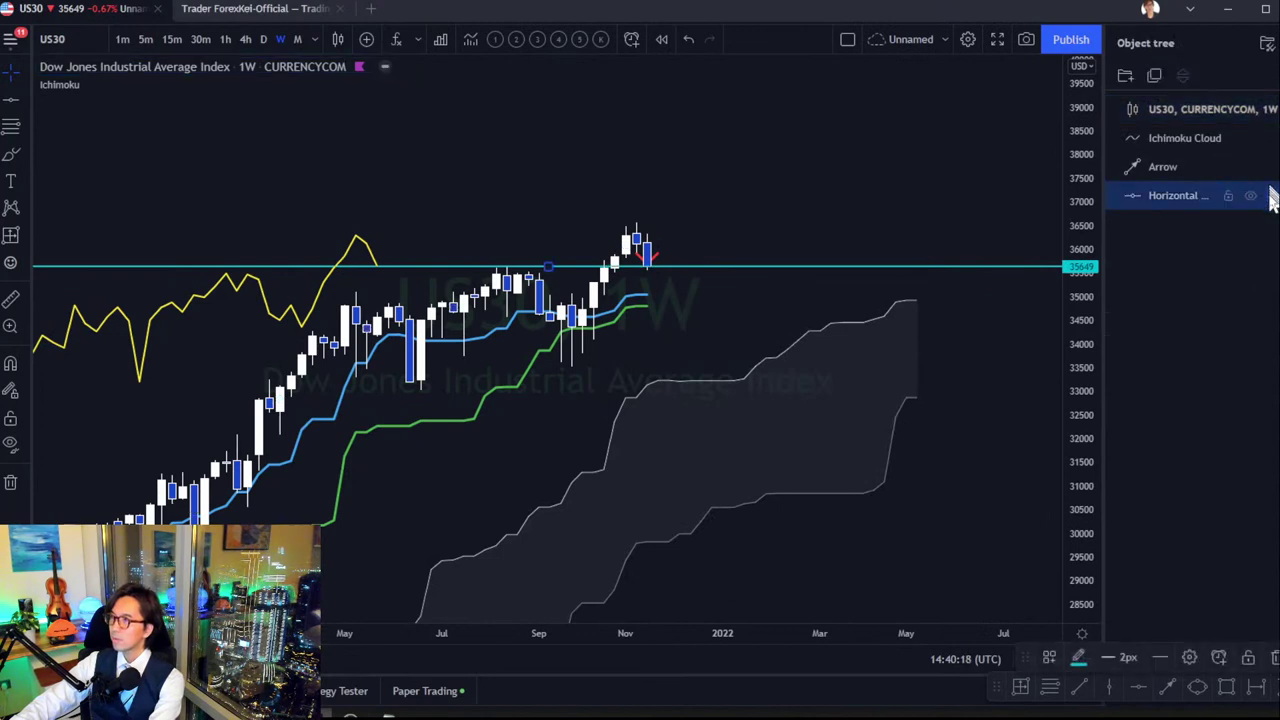
pyautogui.click(1273, 196)
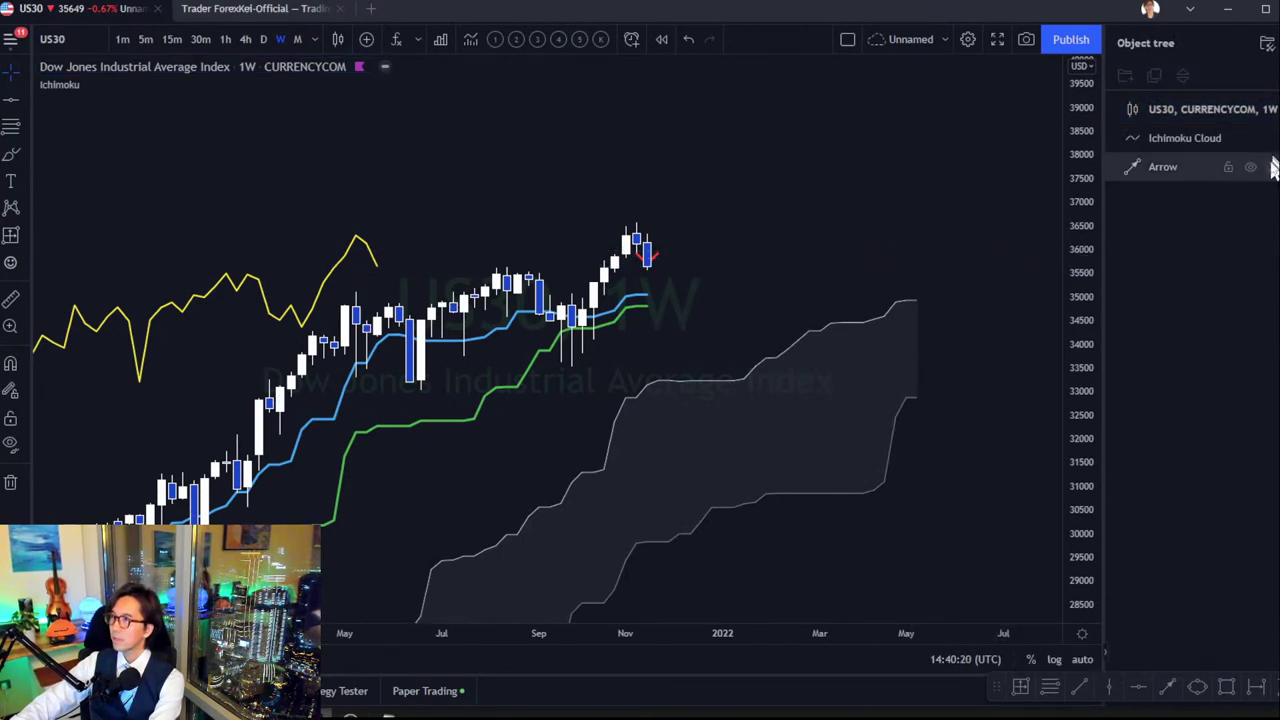
pyautogui.click(1273, 167)
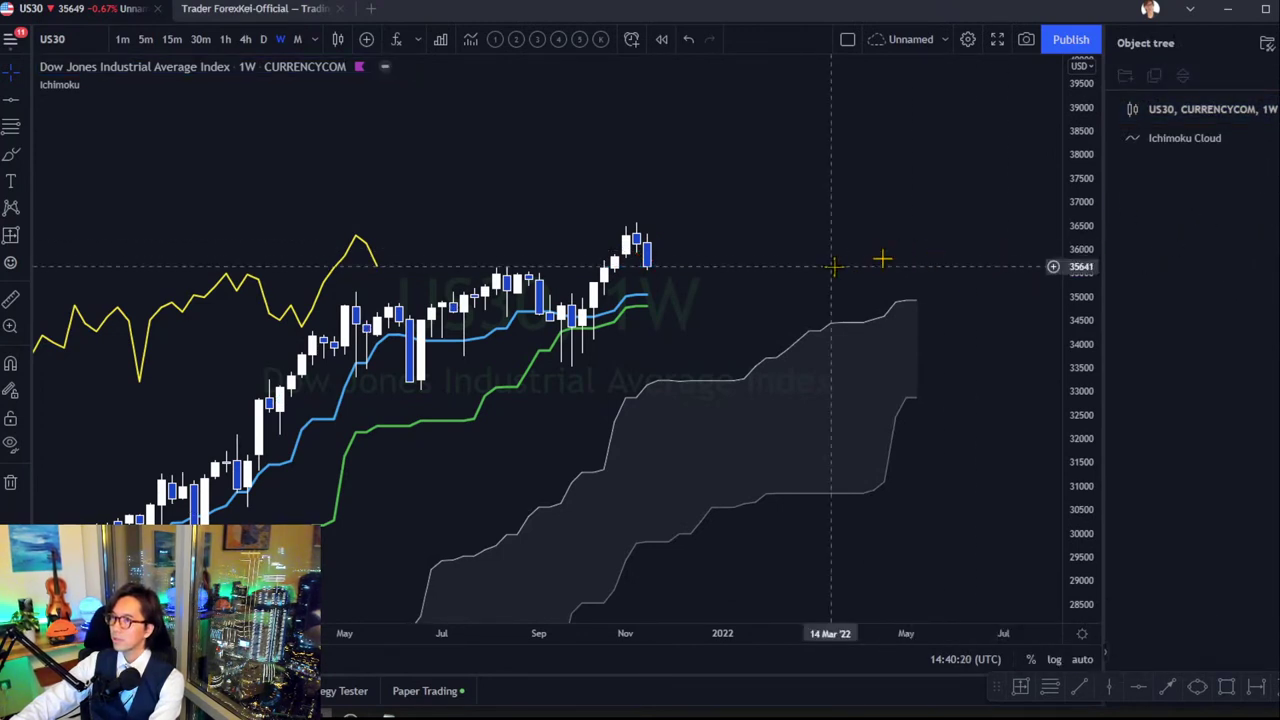
# Draw a horizontal level under the latest candles plus red up and down arrows from it.
pyautogui.click(1136, 688)
pyautogui.click(572, 269)
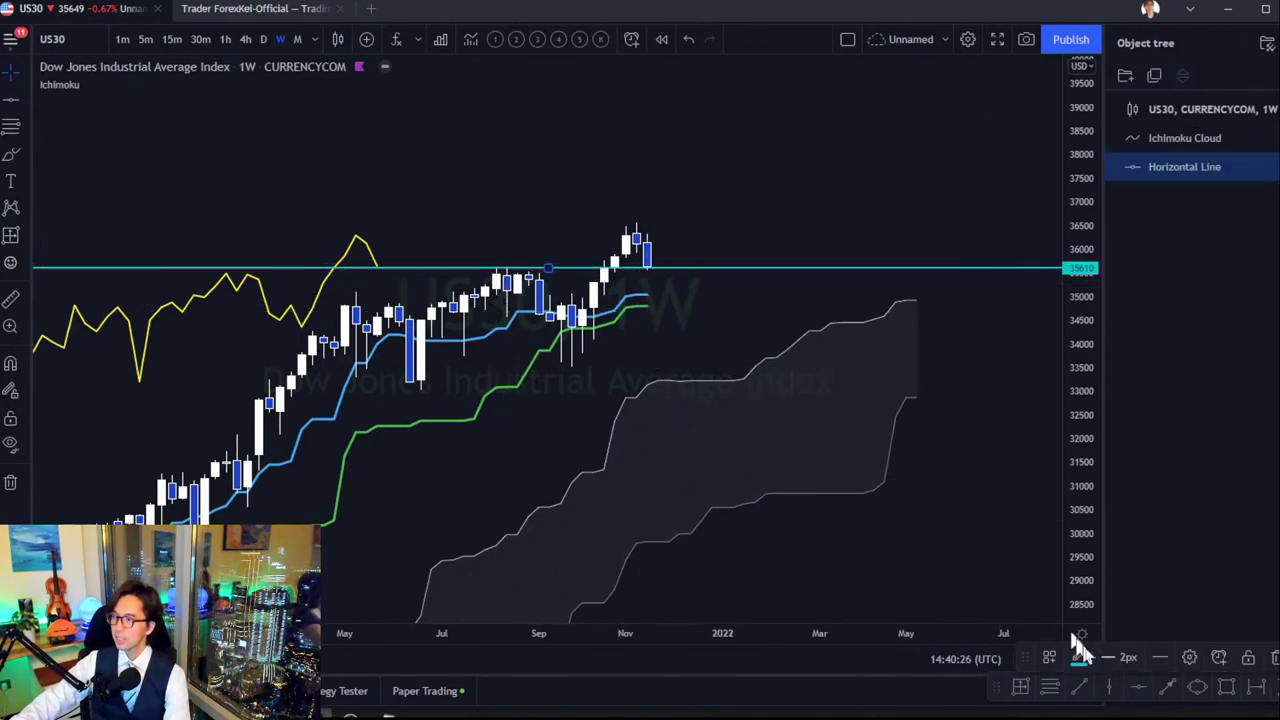
pyautogui.click(1166, 686)
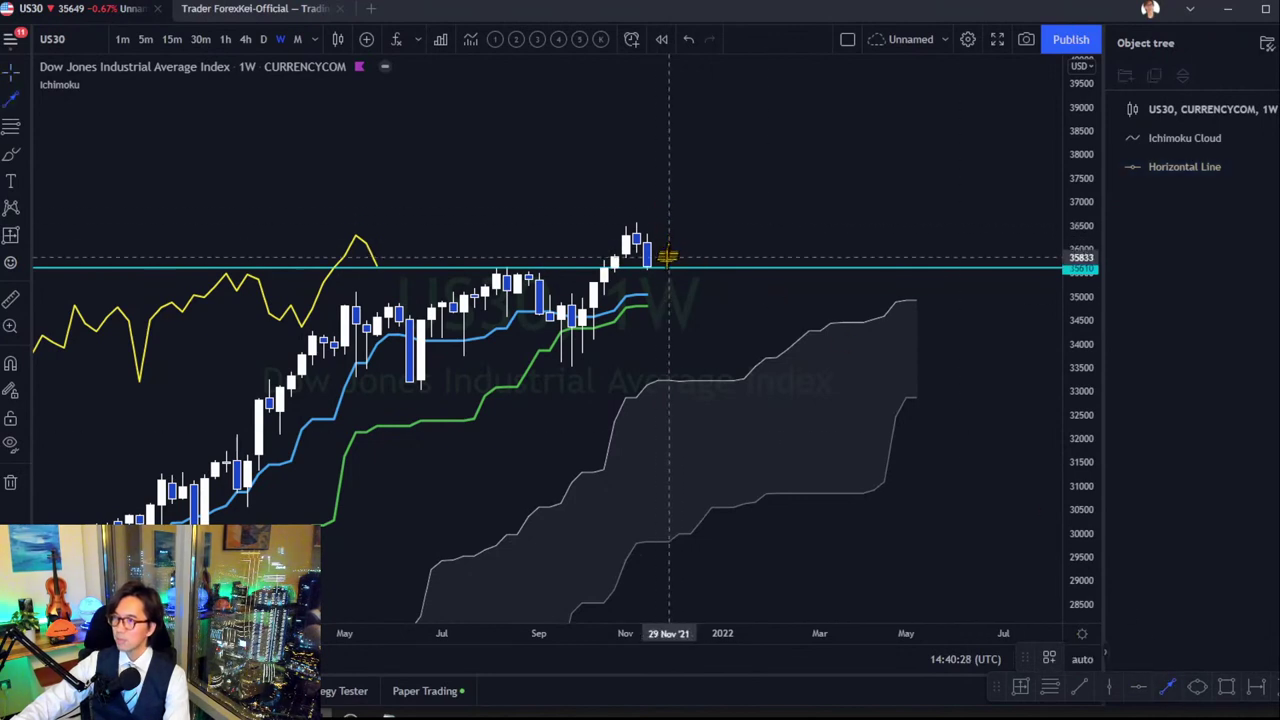
pyautogui.click(668, 261)
pyautogui.click(719, 189)
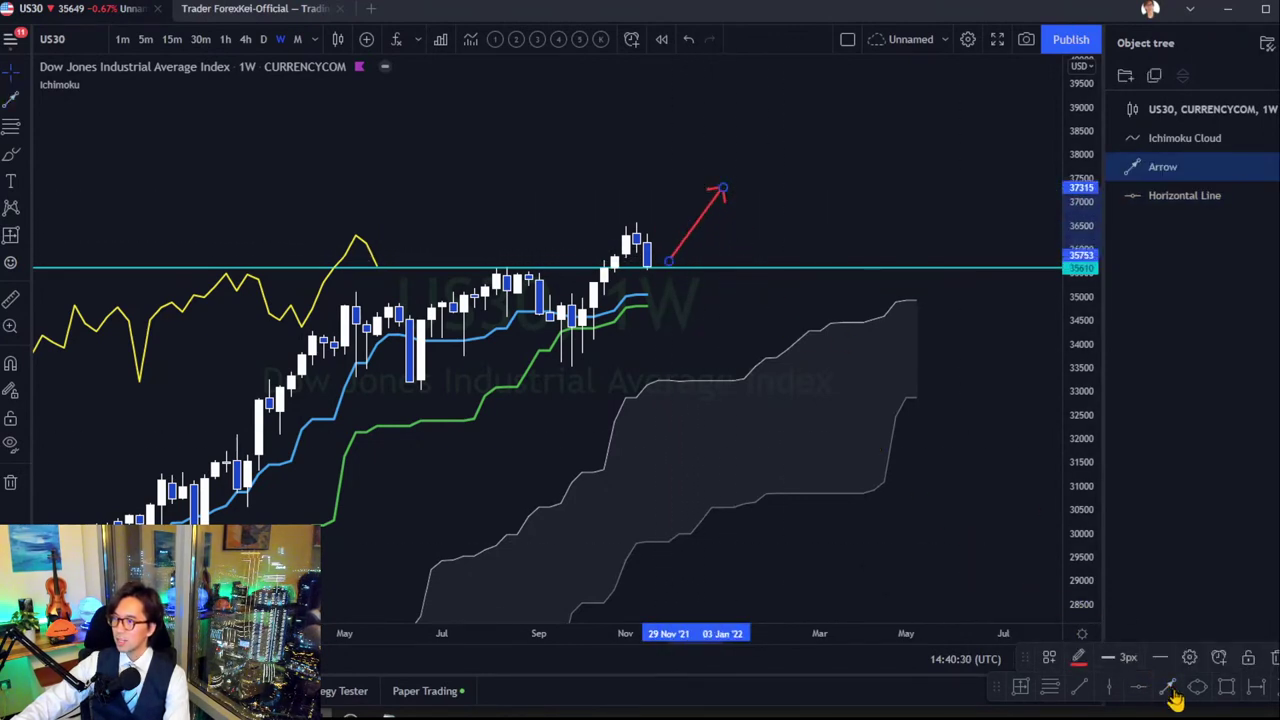
pyautogui.click(734, 348)
pyautogui.click(658, 272)
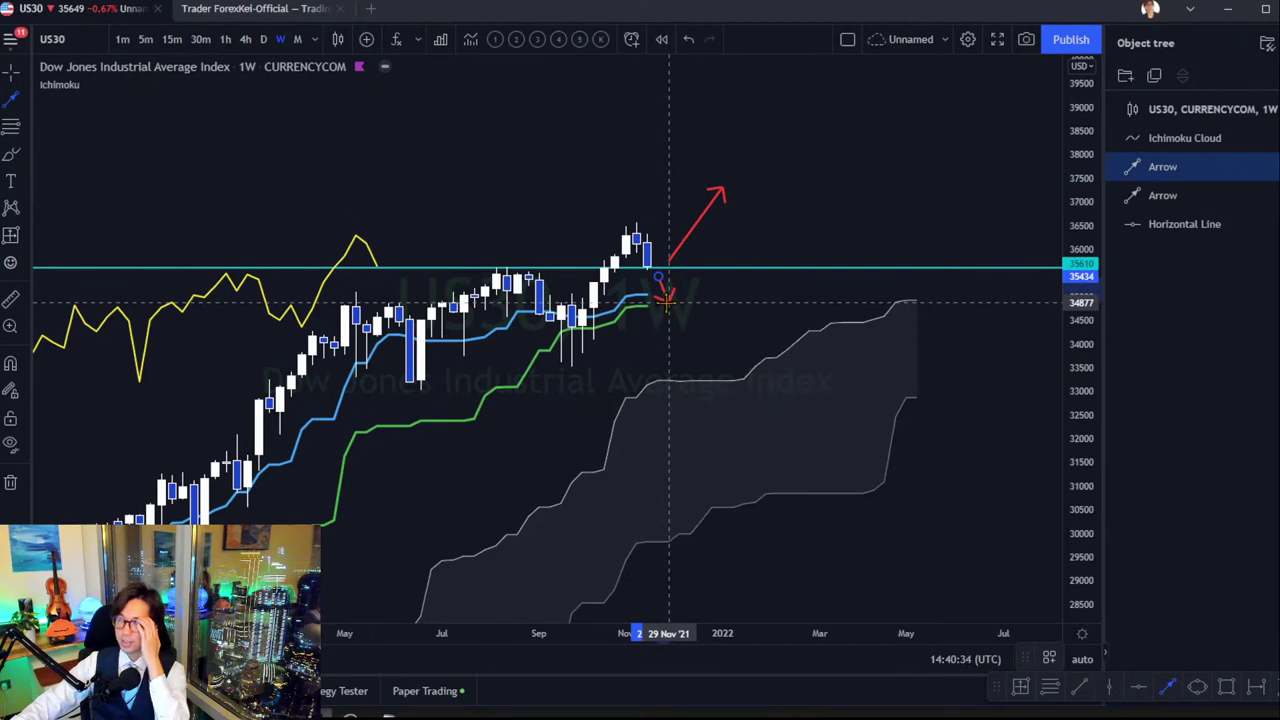
pyautogui.click(666, 299)
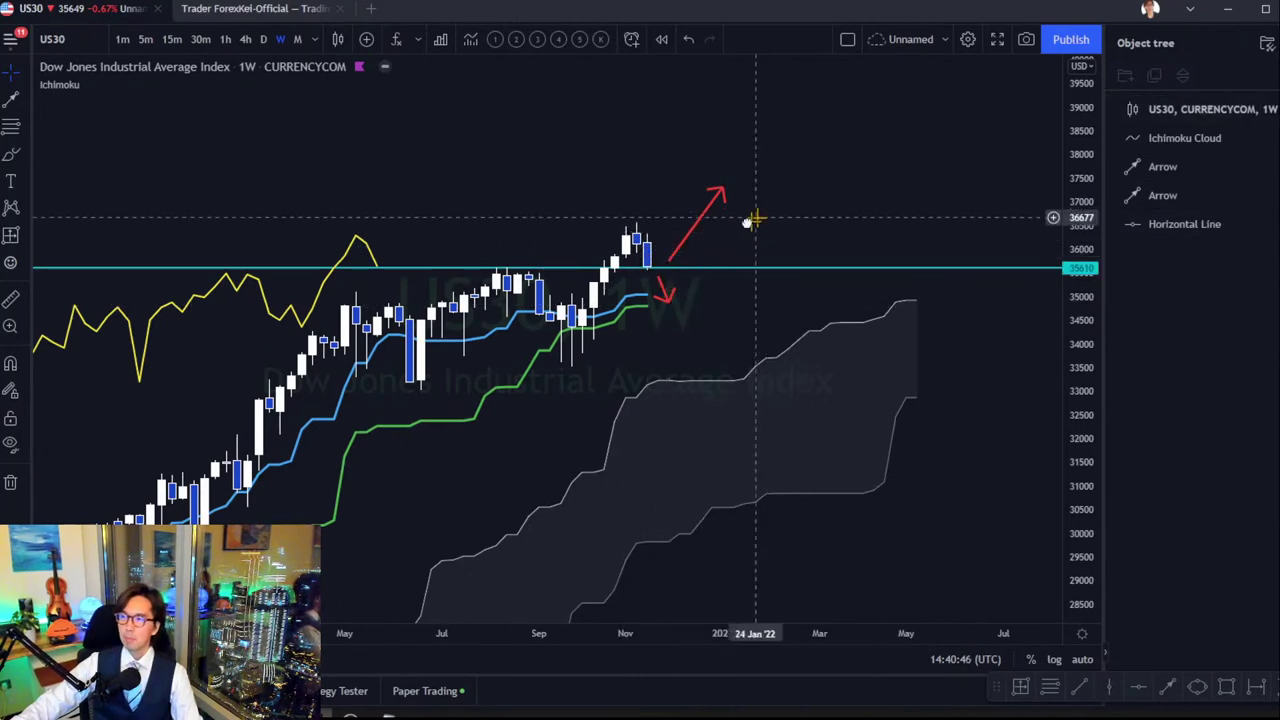
# Pan the US30 chart toward future dates and bring back the Index watchlist.
pyautogui.moveTo(749, 217); pyautogui.dragTo(714, 236)
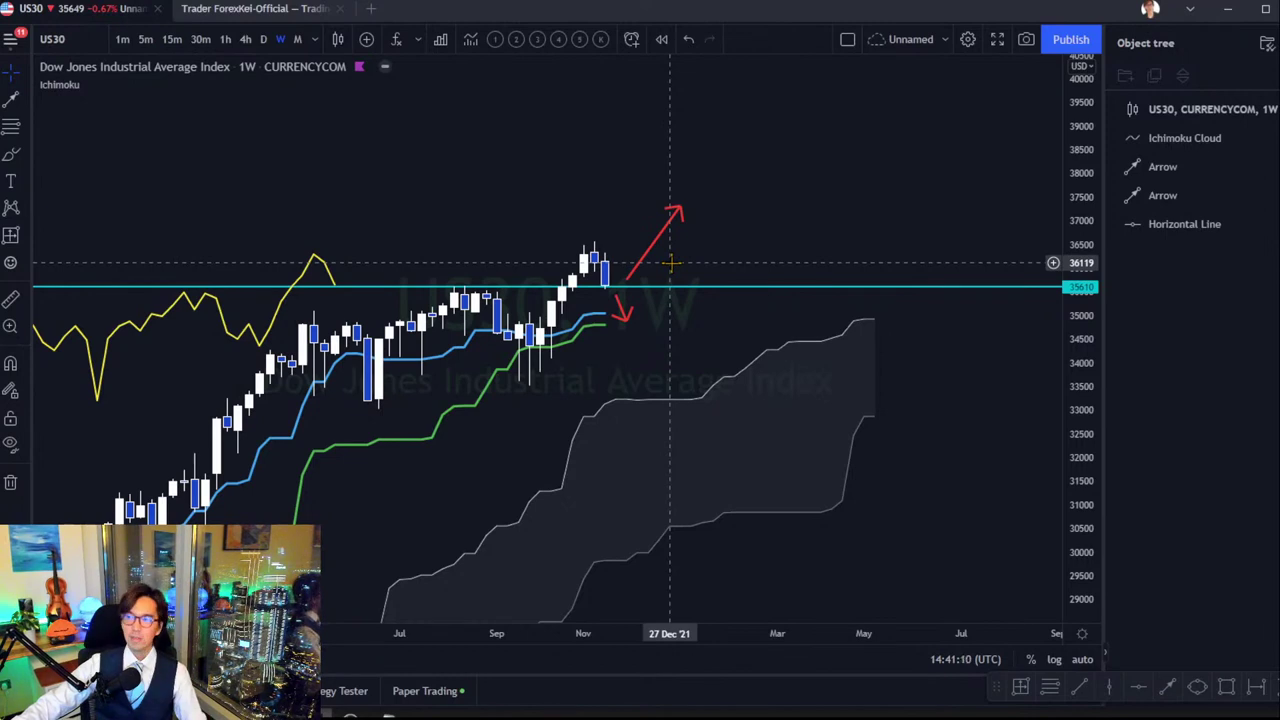
pyautogui.click(1270, 62)
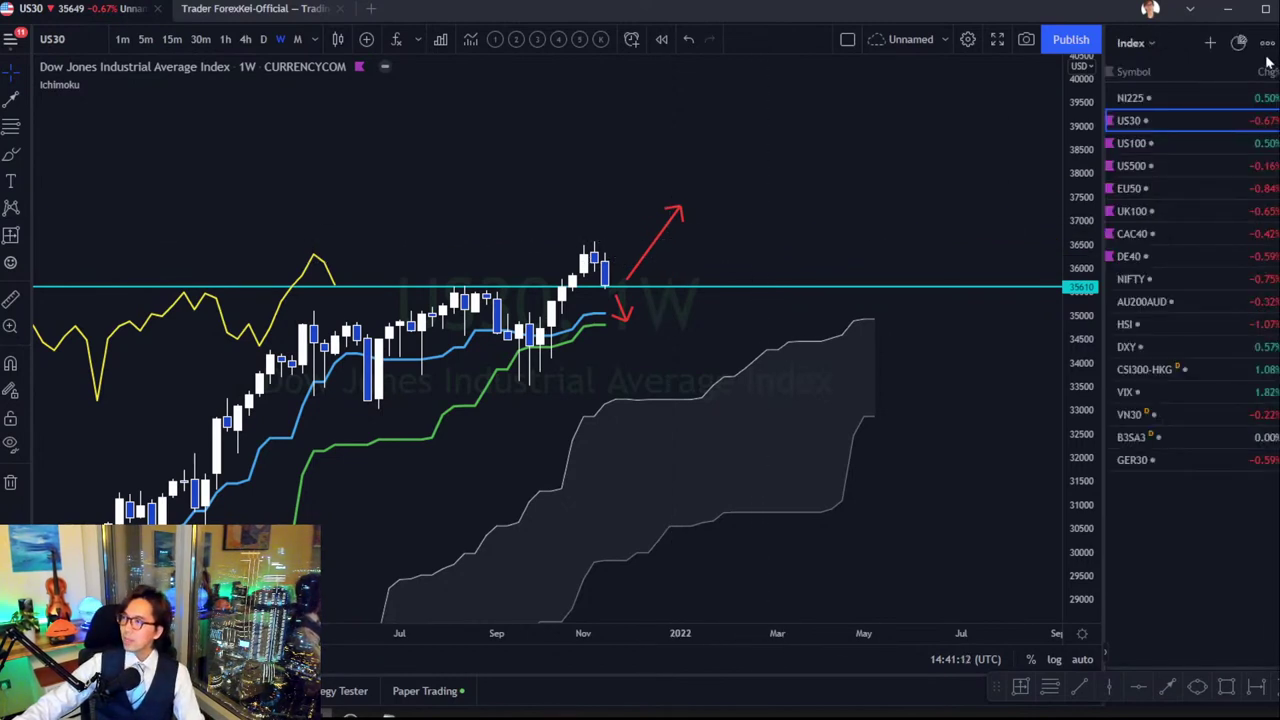
pyautogui.click(1200, 140)
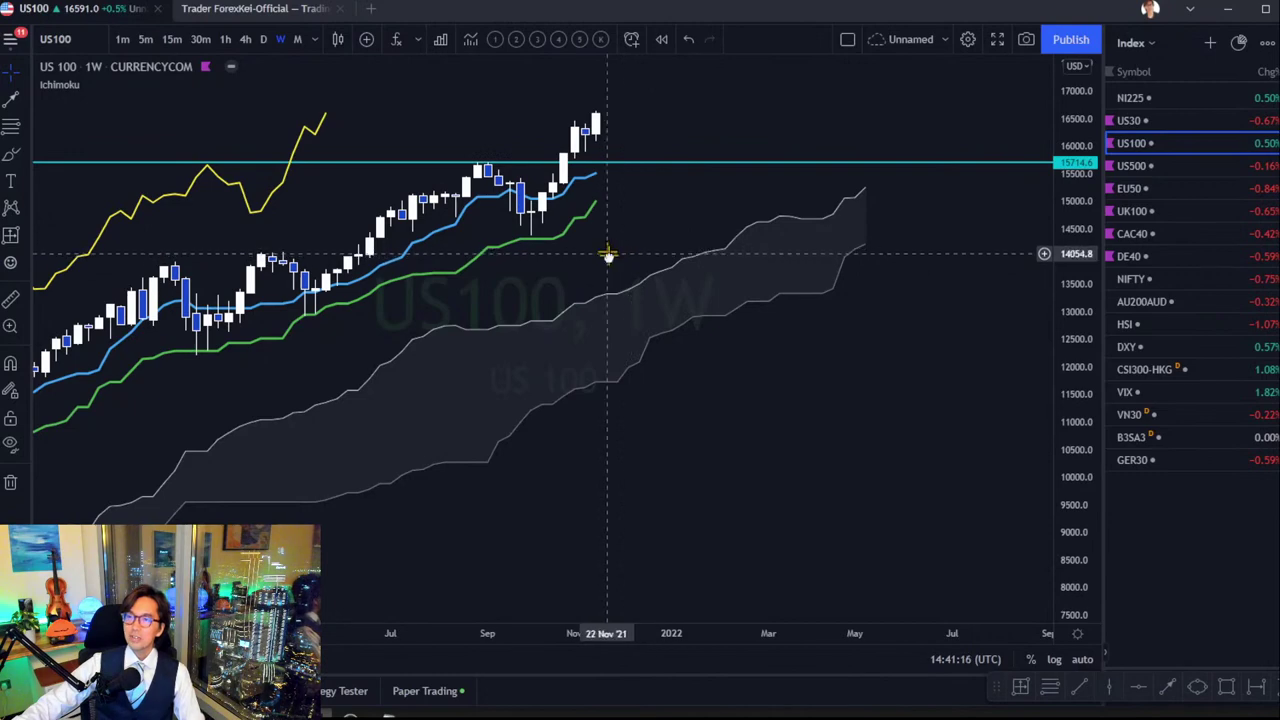
pyautogui.moveTo(608, 255); pyautogui.dragTo(660, 315)
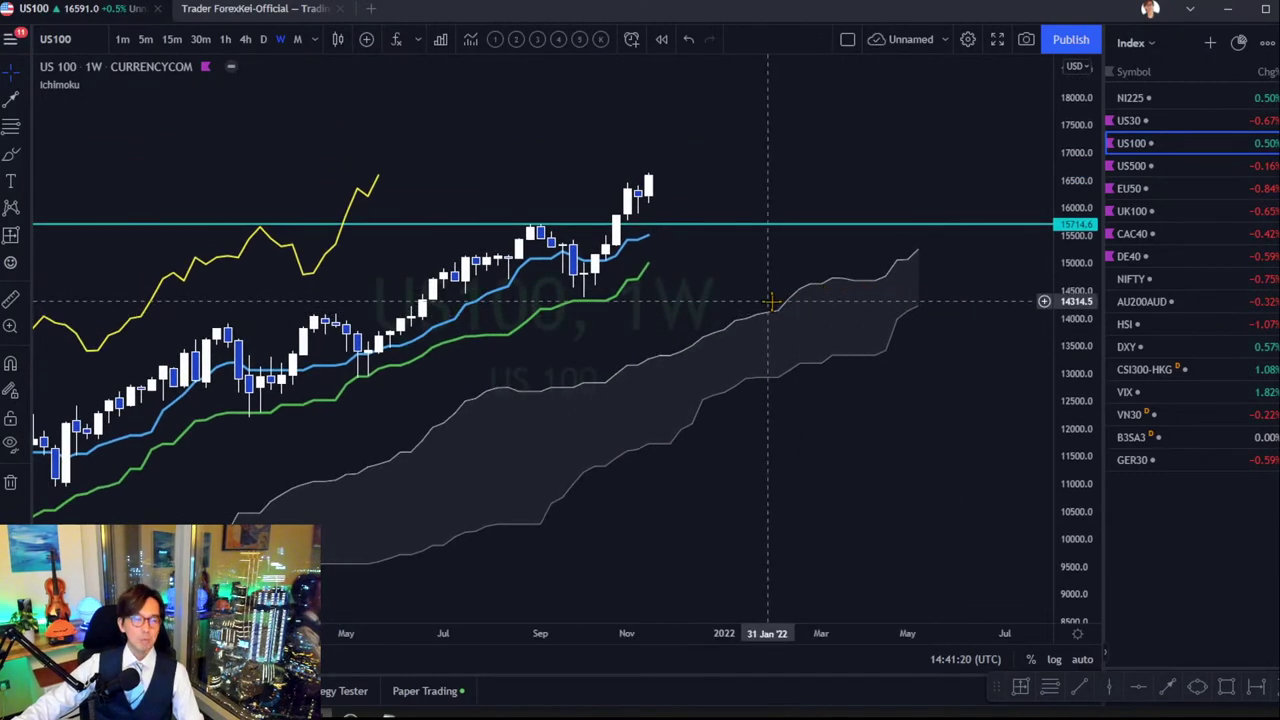
pyautogui.click(1130, 121)
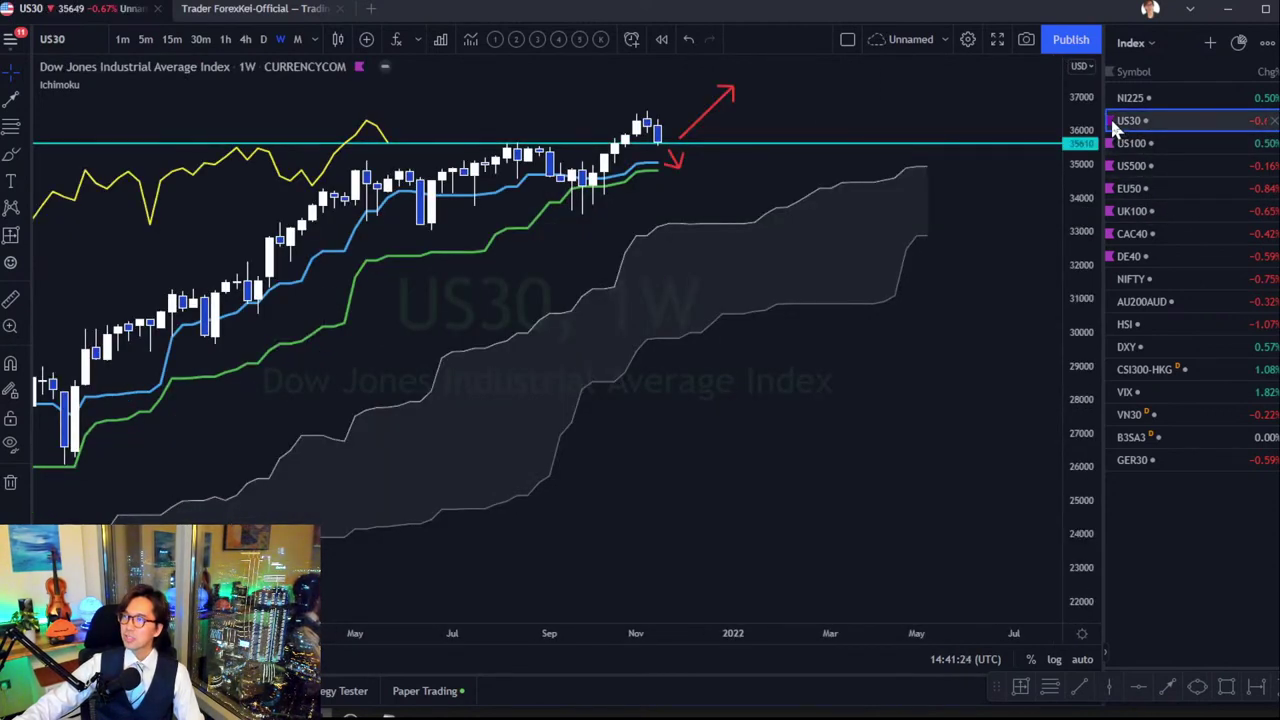
pyautogui.click(1131, 142)
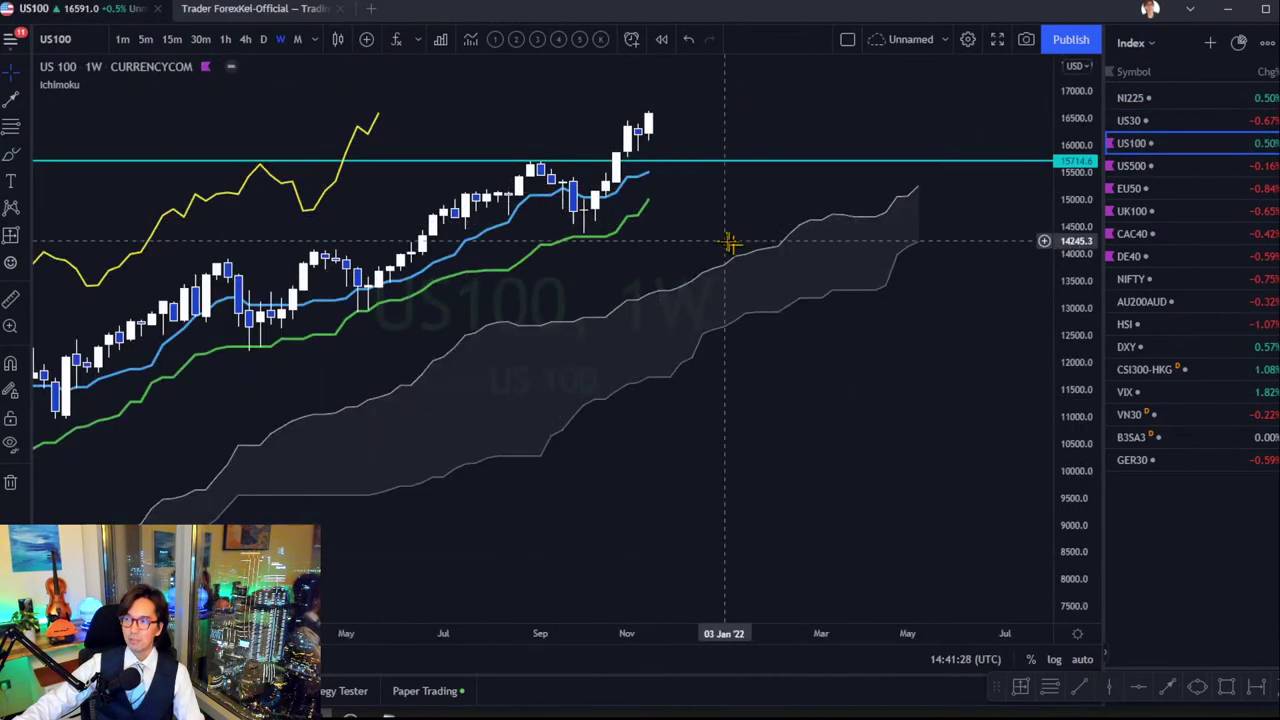
pyautogui.moveTo(729, 243); pyautogui.dragTo(734, 302)
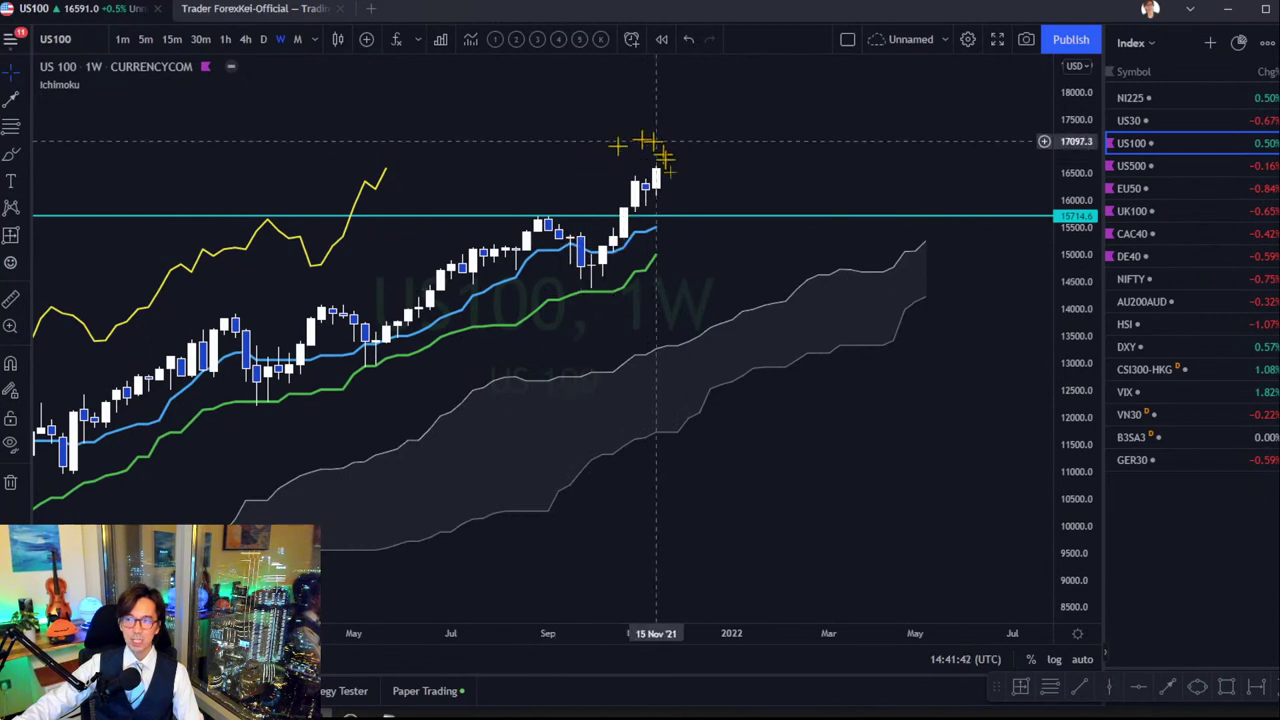
pyautogui.moveTo(678, 216); pyautogui.dragTo(678, 226)
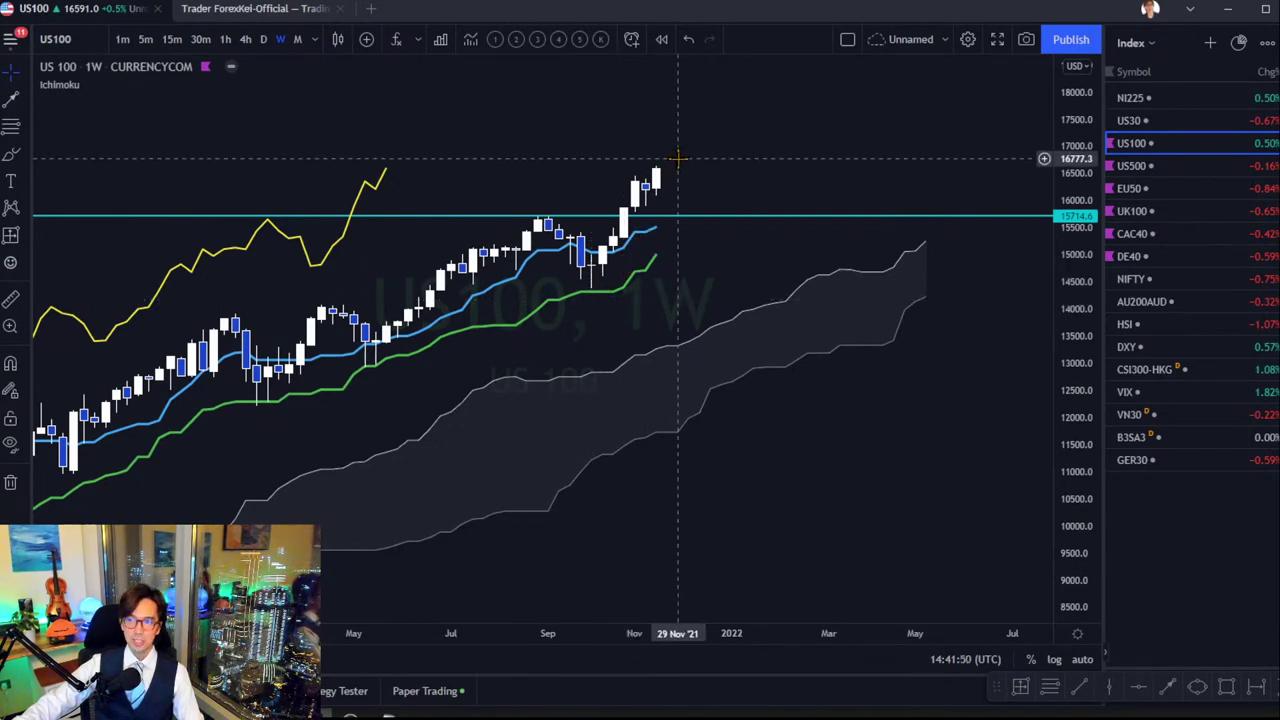
pyautogui.moveTo(548, 323); pyautogui.dragTo(665, 282)
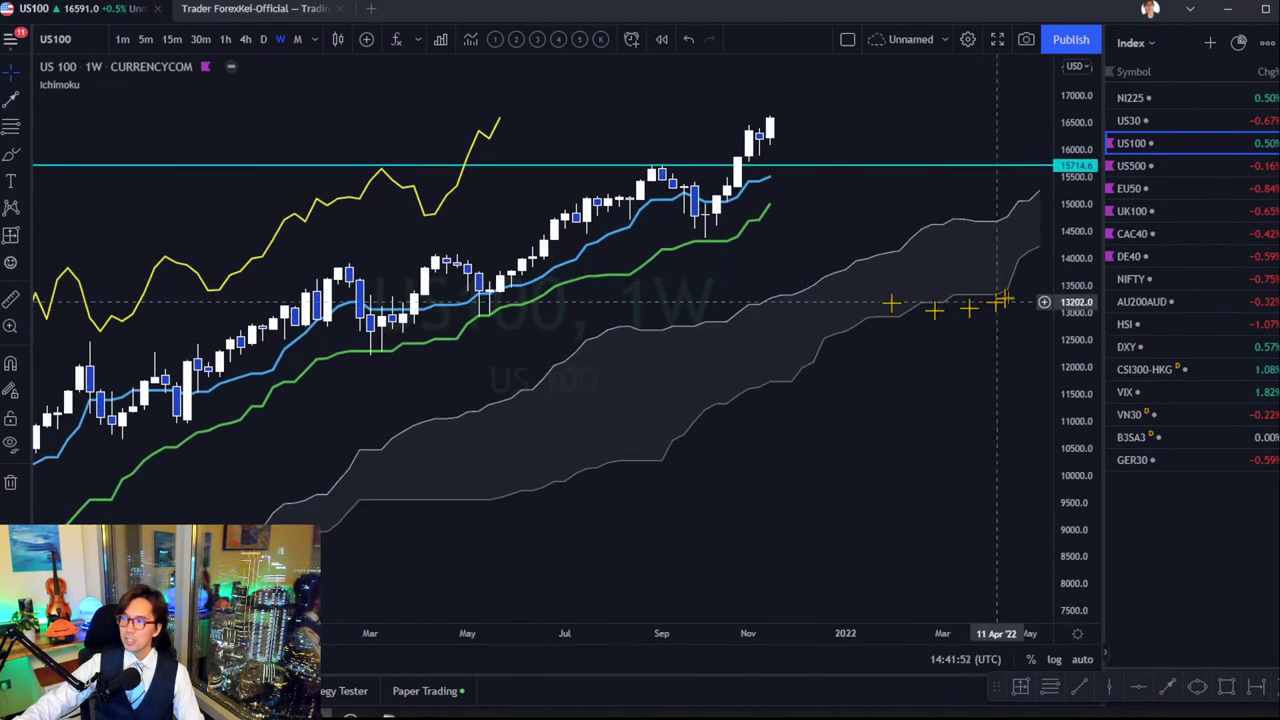
pyautogui.moveTo(1068, 232); pyautogui.dragTo(1068, 275)
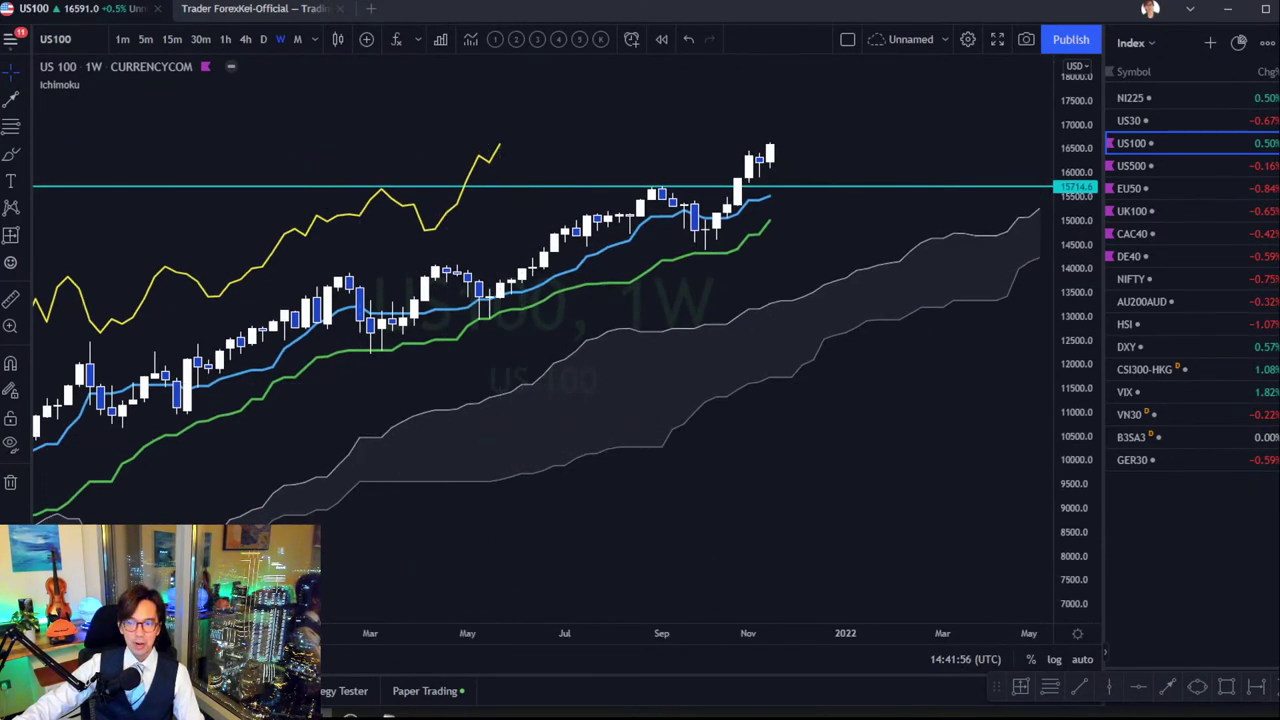
pyautogui.scroll(-1, 413, 334)
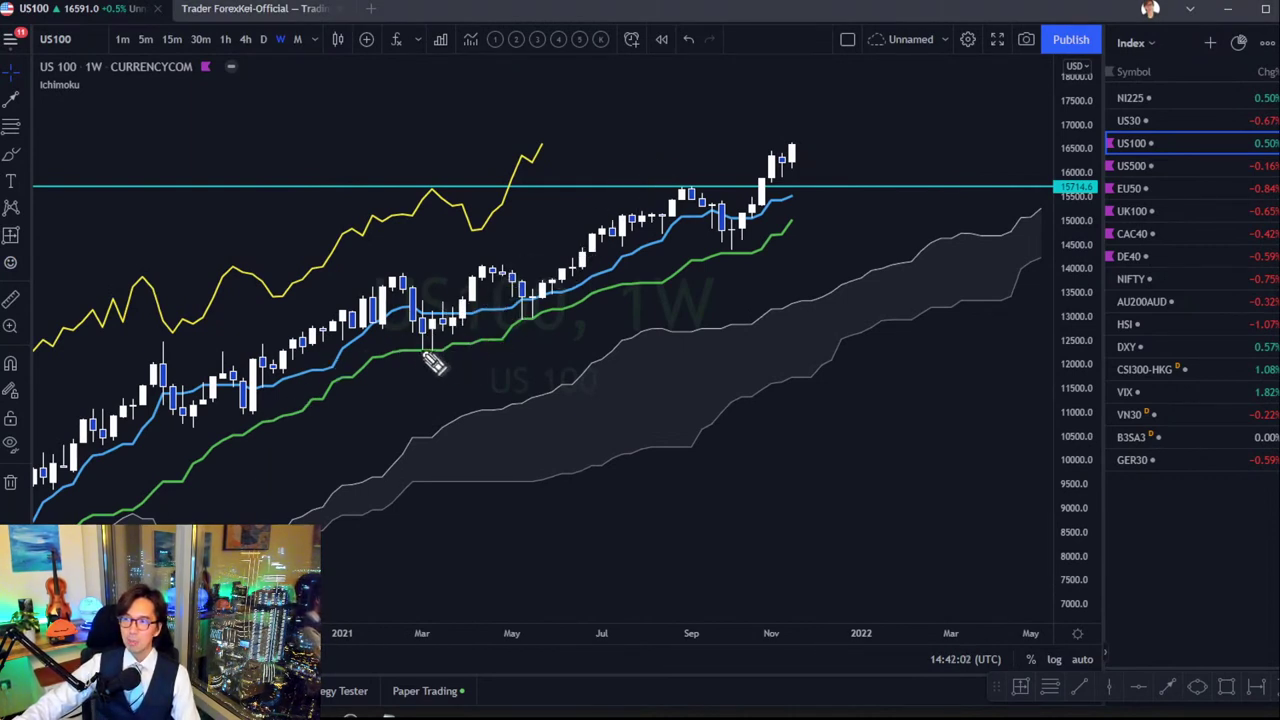
pyautogui.moveTo(422, 350)
pyautogui.mouseDown()
pyautogui.moveTo(482, 274)
pyautogui.moveTo(526, 310)
pyautogui.moveTo(590, 226)
pyautogui.moveTo(688, 212)
pyautogui.moveTo(735, 257)
pyautogui.mouseUp()
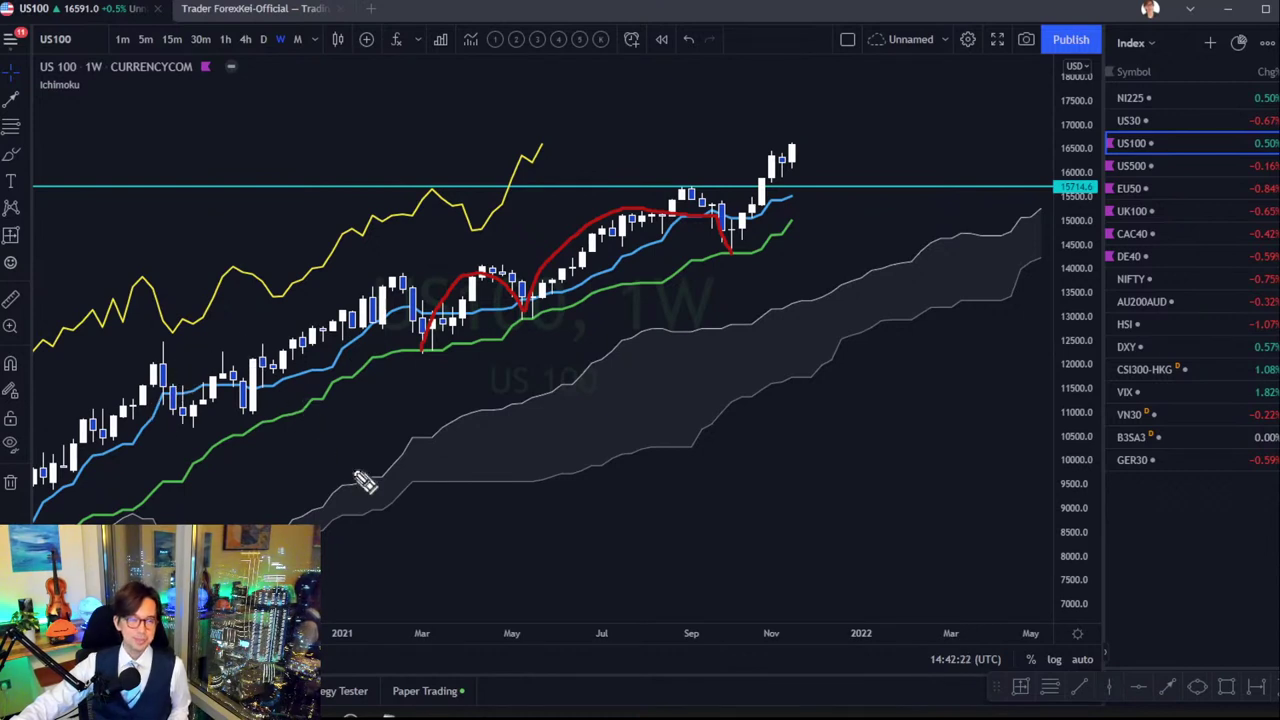
pyautogui.moveTo(449, 366)
pyautogui.mouseDown()
pyautogui.moveTo(429, 343)
pyautogui.moveTo(457, 392)
pyautogui.mouseUp()
pyautogui.moveTo(531, 351)
pyautogui.mouseDown()
pyautogui.moveTo(517, 323)
pyautogui.moveTo(530, 330)
pyautogui.mouseUp()
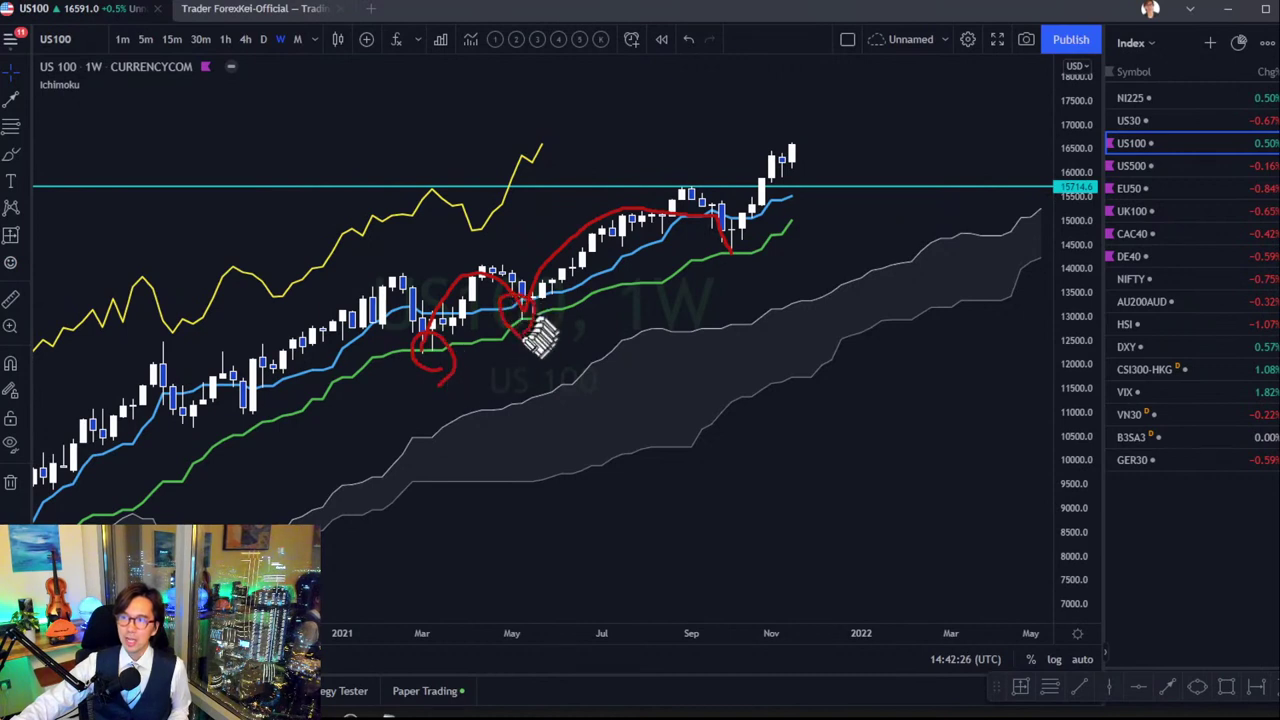
pyautogui.moveTo(745, 262)
pyautogui.mouseDown()
pyautogui.moveTo(737, 271)
pyautogui.moveTo(711, 251)
pyautogui.moveTo(745, 280)
pyautogui.mouseUp()
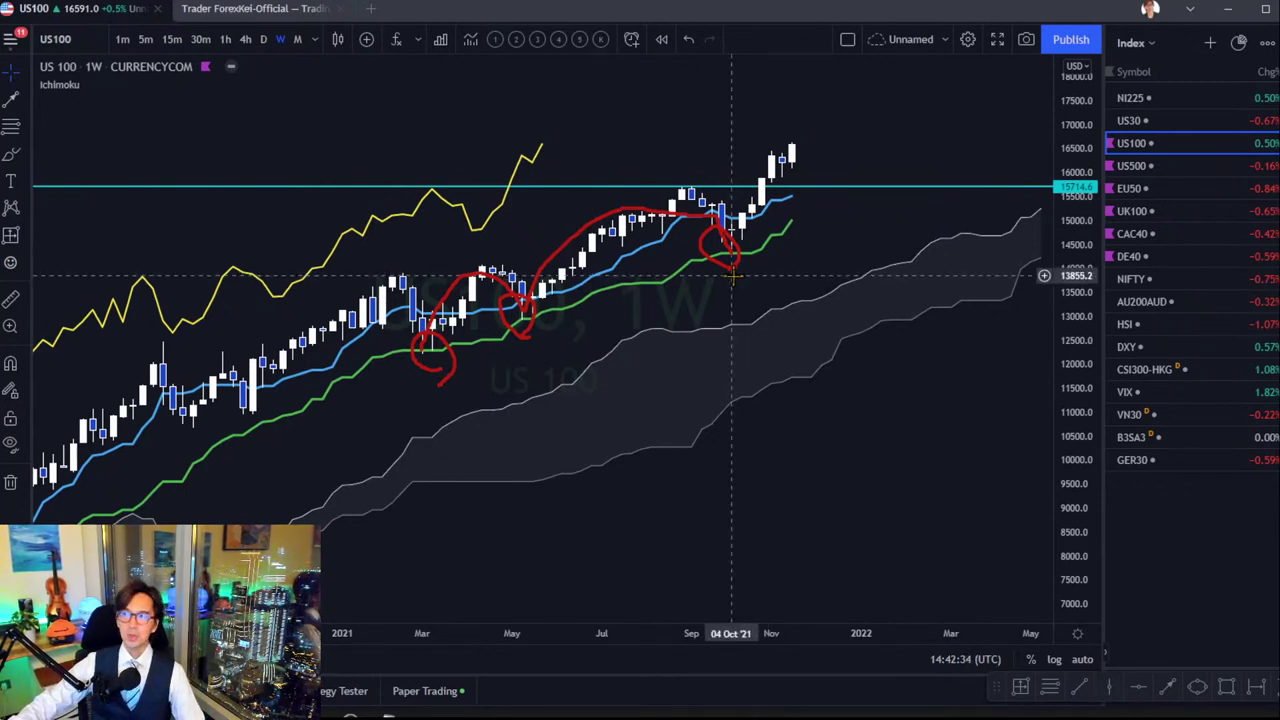
pyautogui.click(734, 262)
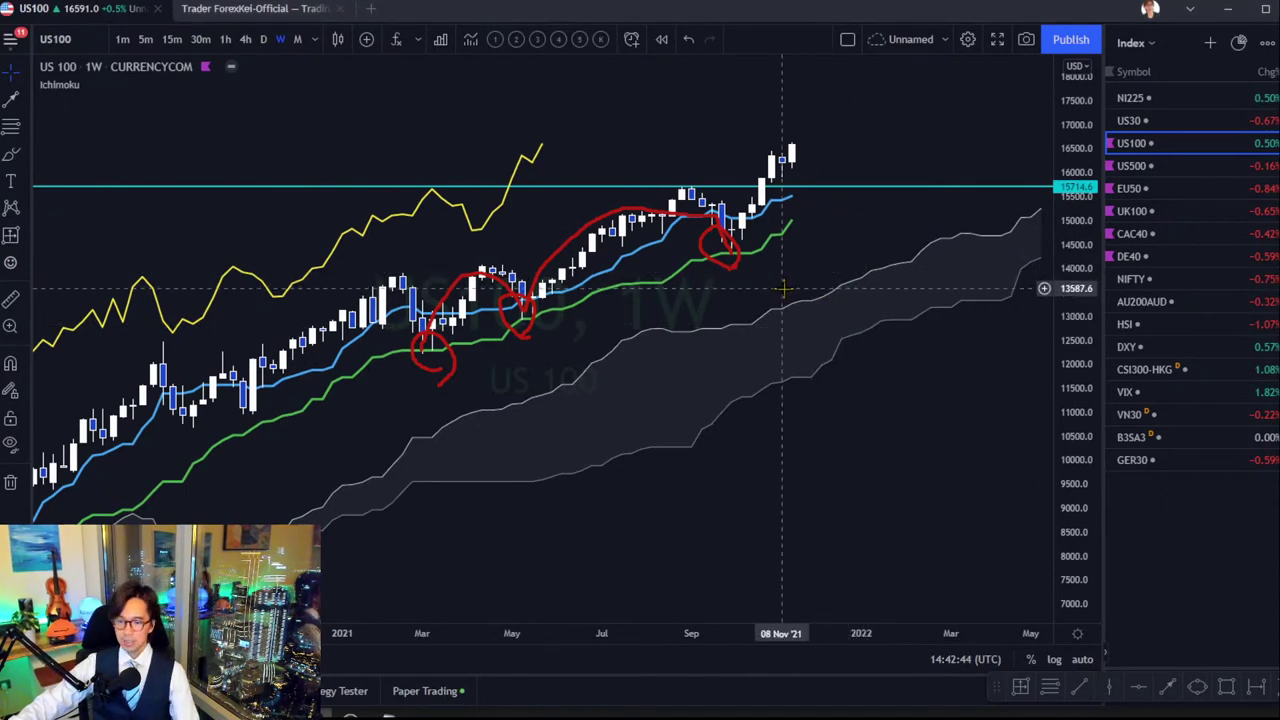
pyautogui.press('Escape')
pyautogui.moveTo(783, 289)
pyautogui.mouseDown()
pyautogui.moveTo(660, 358)
pyautogui.moveTo(667, 372)
pyautogui.mouseUp()
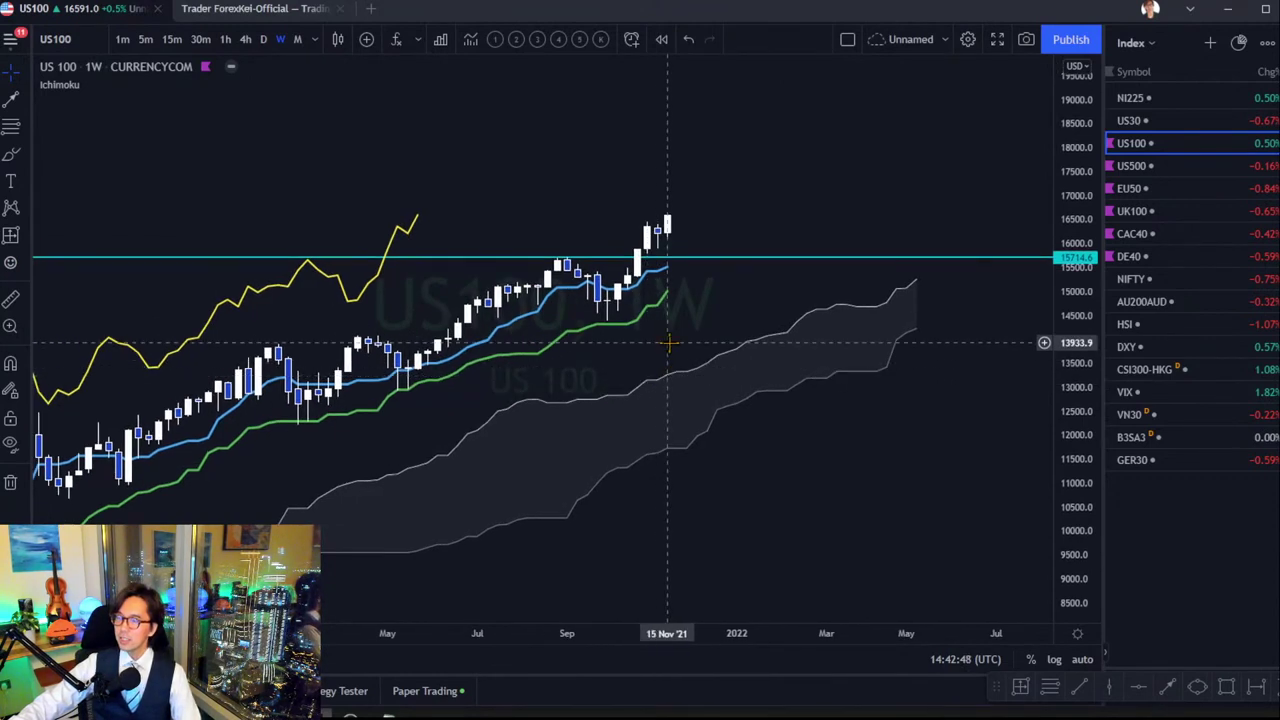
# Add a horizontal line at 17002.9 on US 100, stretch the price scale, then open US500.
pyautogui.click(1138, 686)
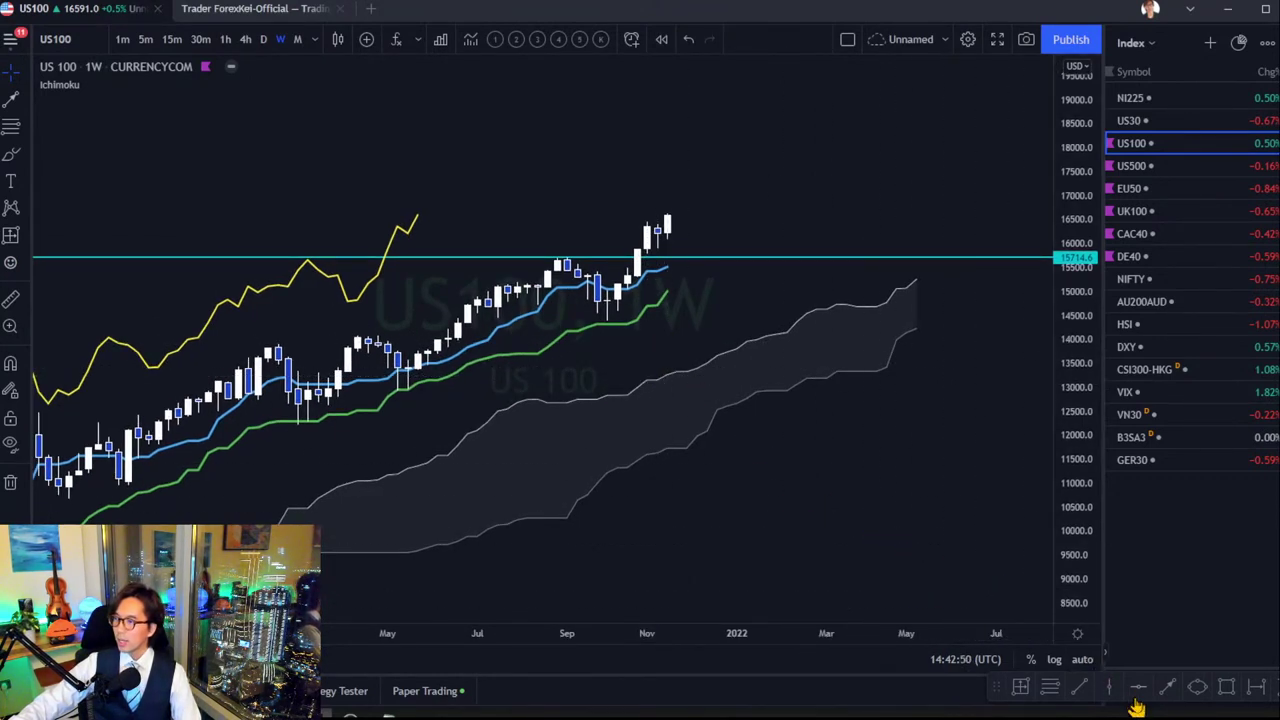
pyautogui.click(727, 257)
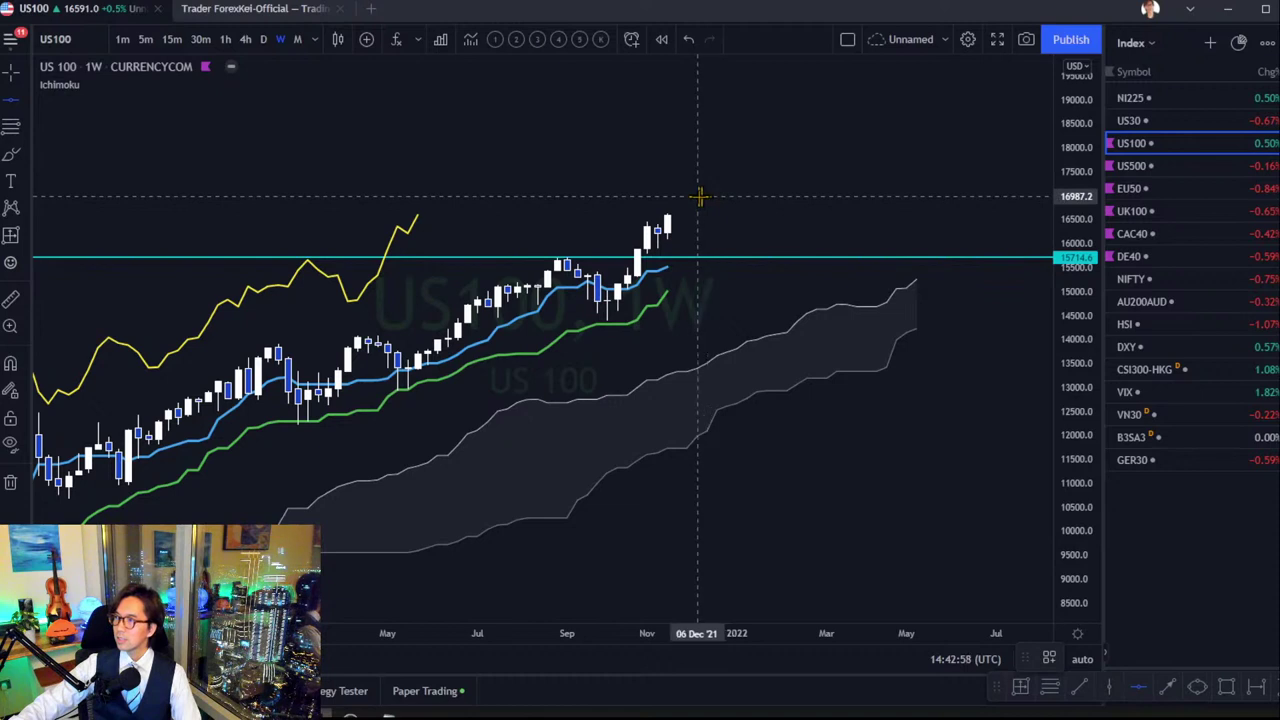
pyautogui.click(695, 196)
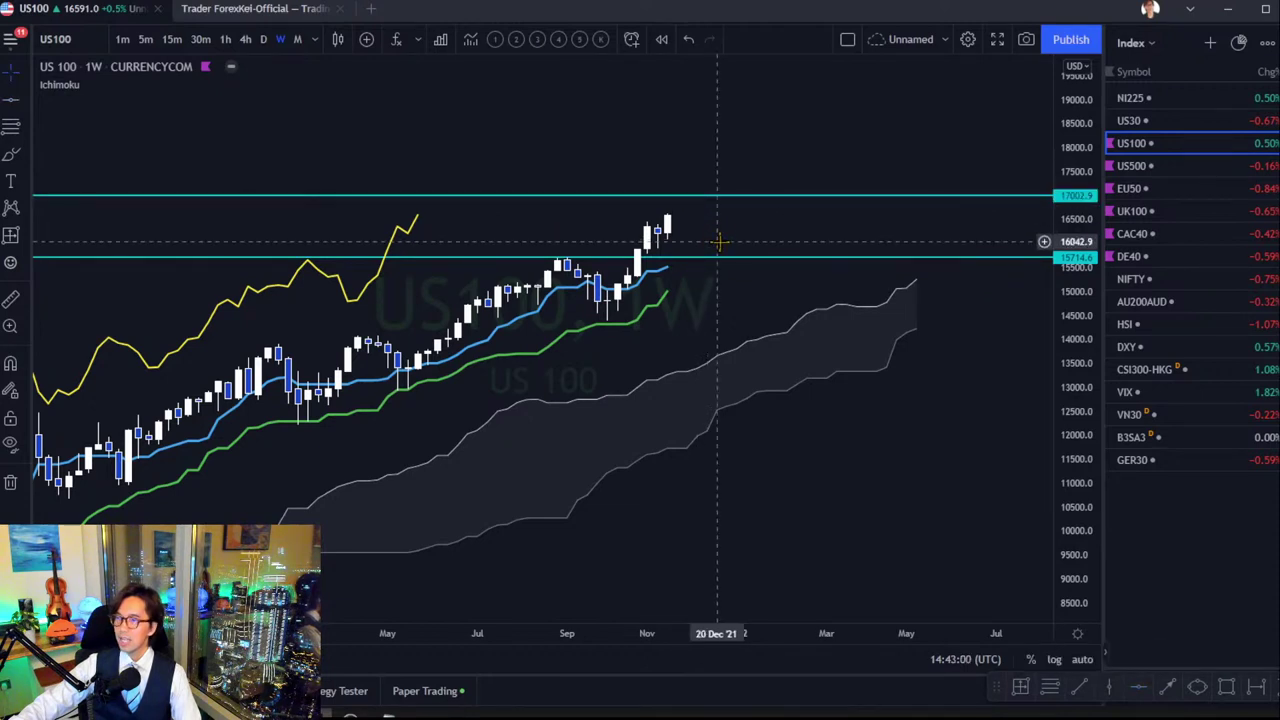
pyautogui.moveTo(1057, 545); pyautogui.dragTo(1048, 390)
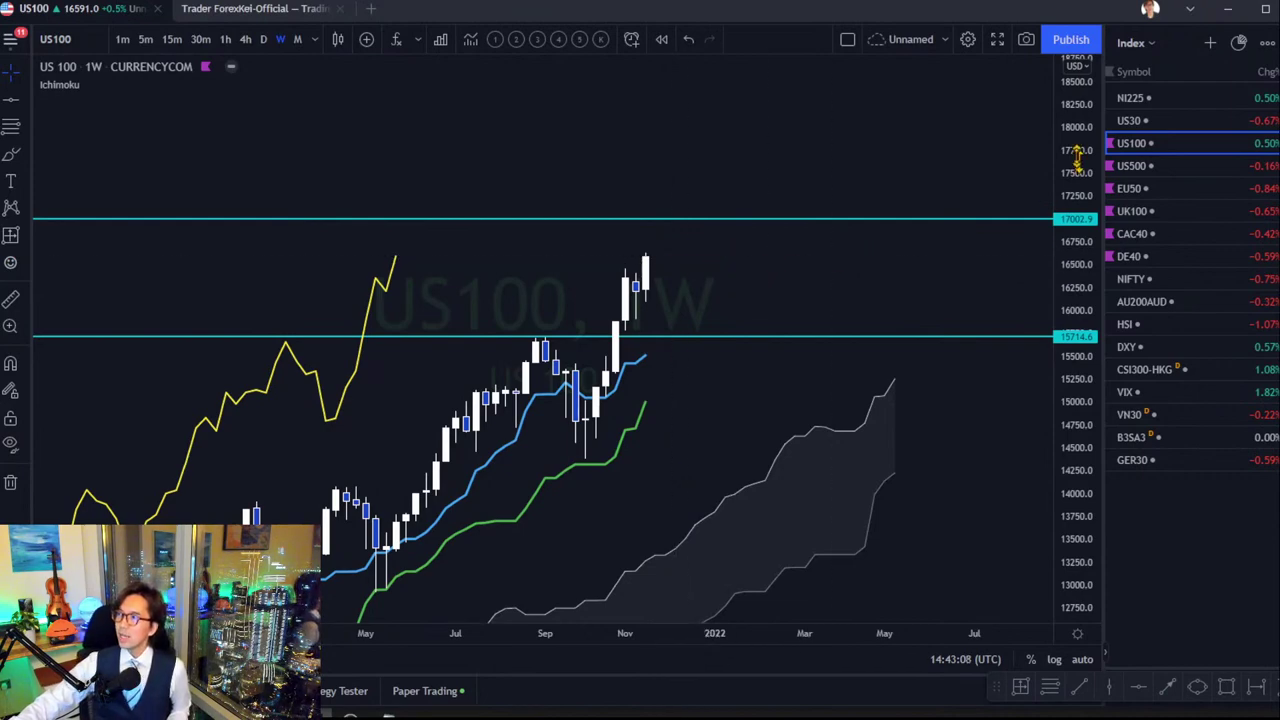
pyautogui.click(1160, 165)
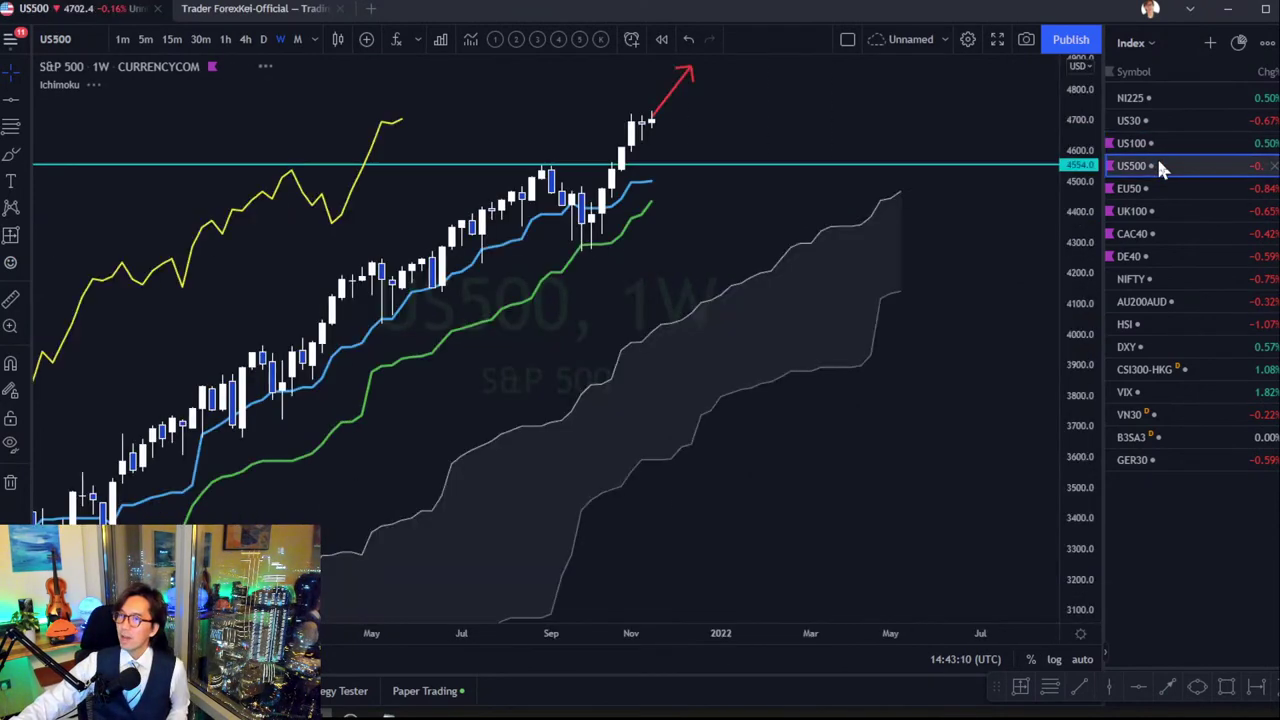
# Circle the September pullback to the green line in red and add a horizontal level at 4800.5.
pyautogui.moveTo(661, 237); pyautogui.dragTo(653, 329)
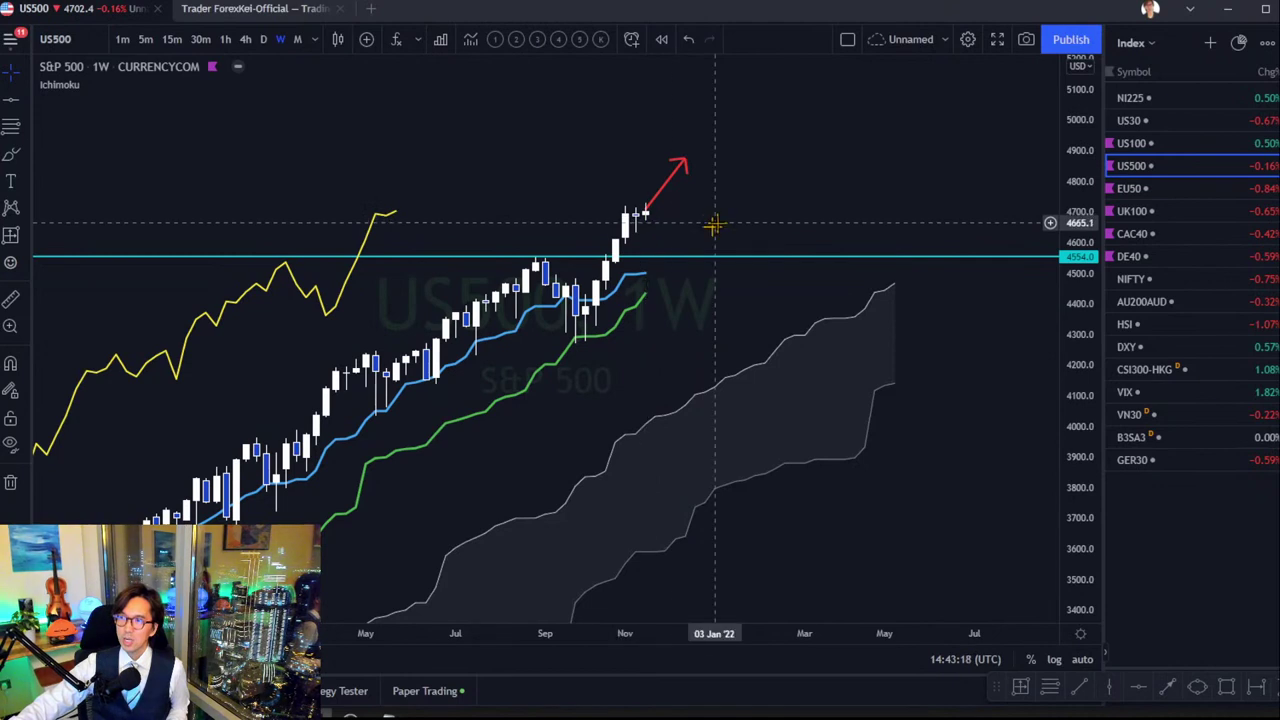
pyautogui.moveTo(715, 201); pyautogui.dragTo(700, 183)
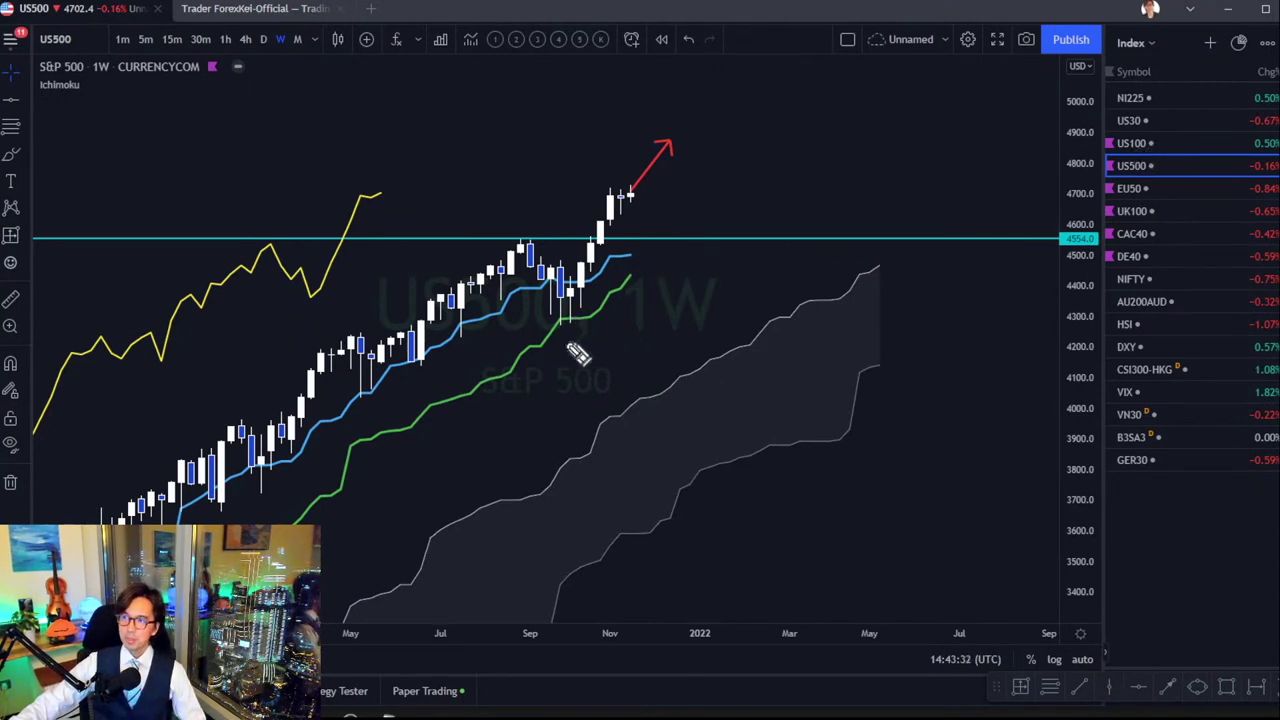
pyautogui.moveTo(540, 330)
pyautogui.mouseDown()
pyautogui.moveTo(594, 323)
pyautogui.moveTo(571, 360)
pyautogui.moveTo(570, 330)
pyautogui.mouseUp()
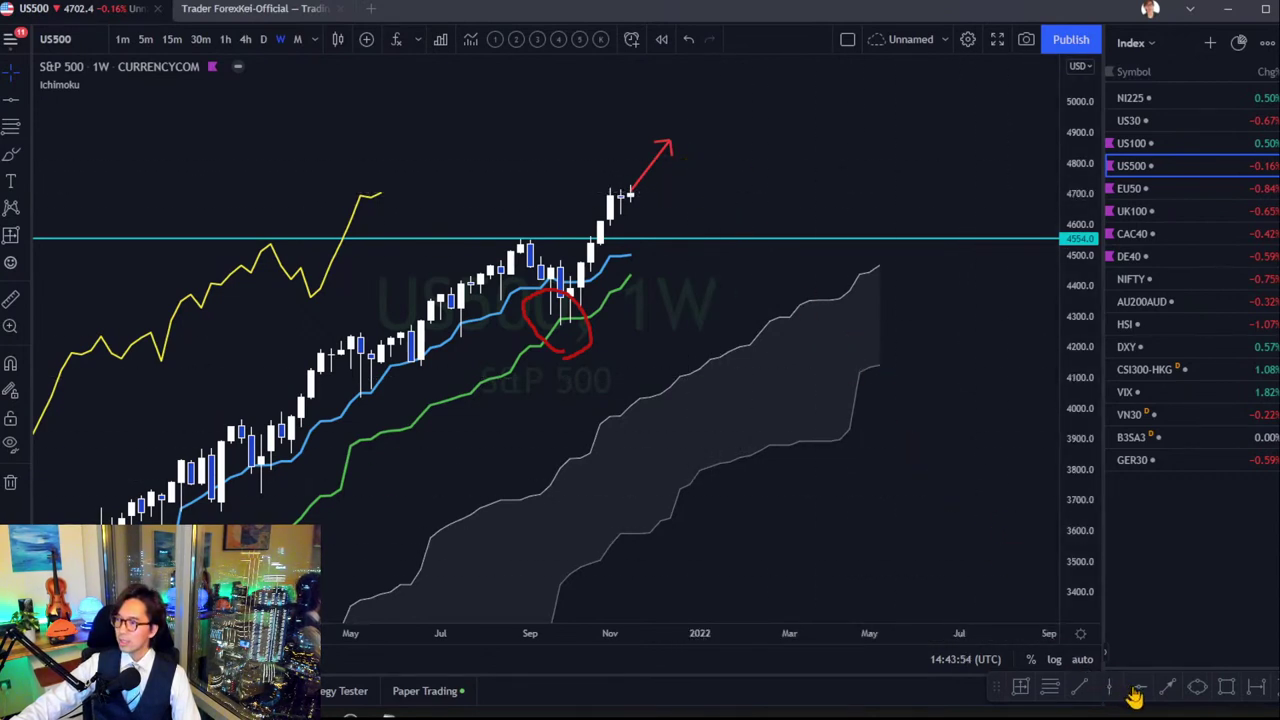
pyautogui.click(808, 163)
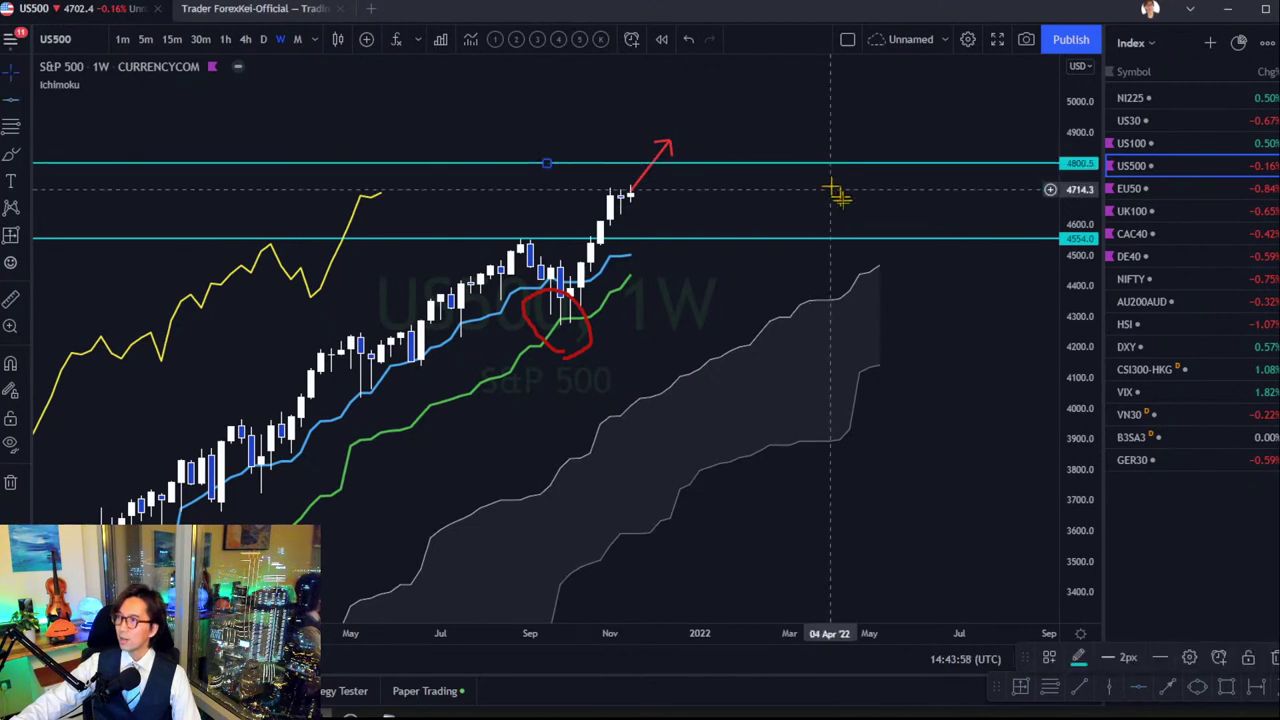
pyautogui.click(900, 373)
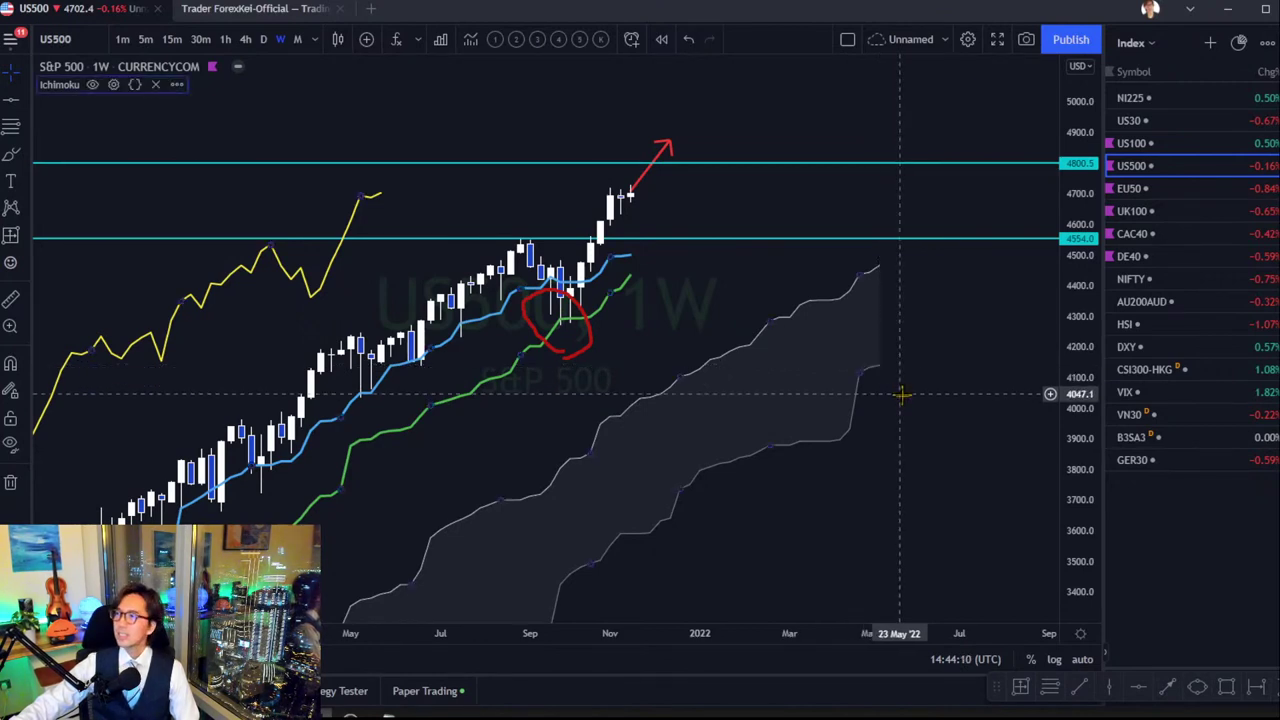
# Load the EU50 weekly chart, hide all its drawings, close the panel and frame the recent candles.
pyautogui.press('Down')
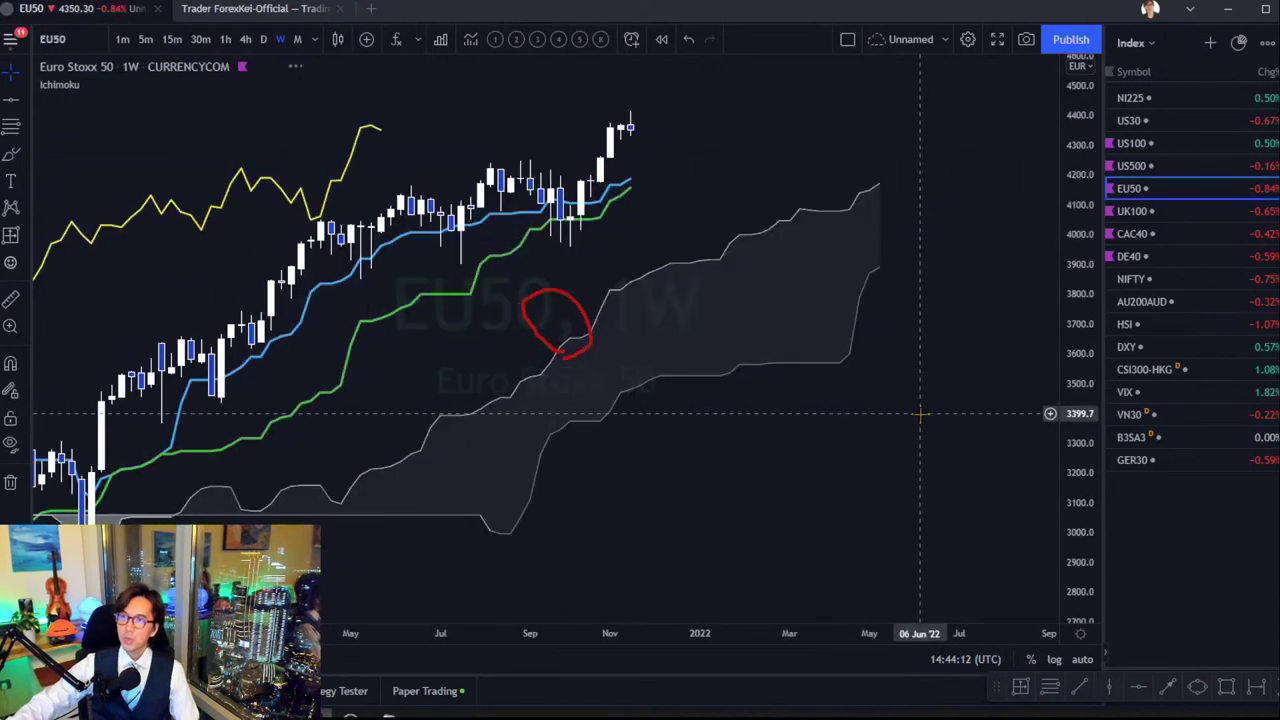
pyautogui.click(1274, 634)
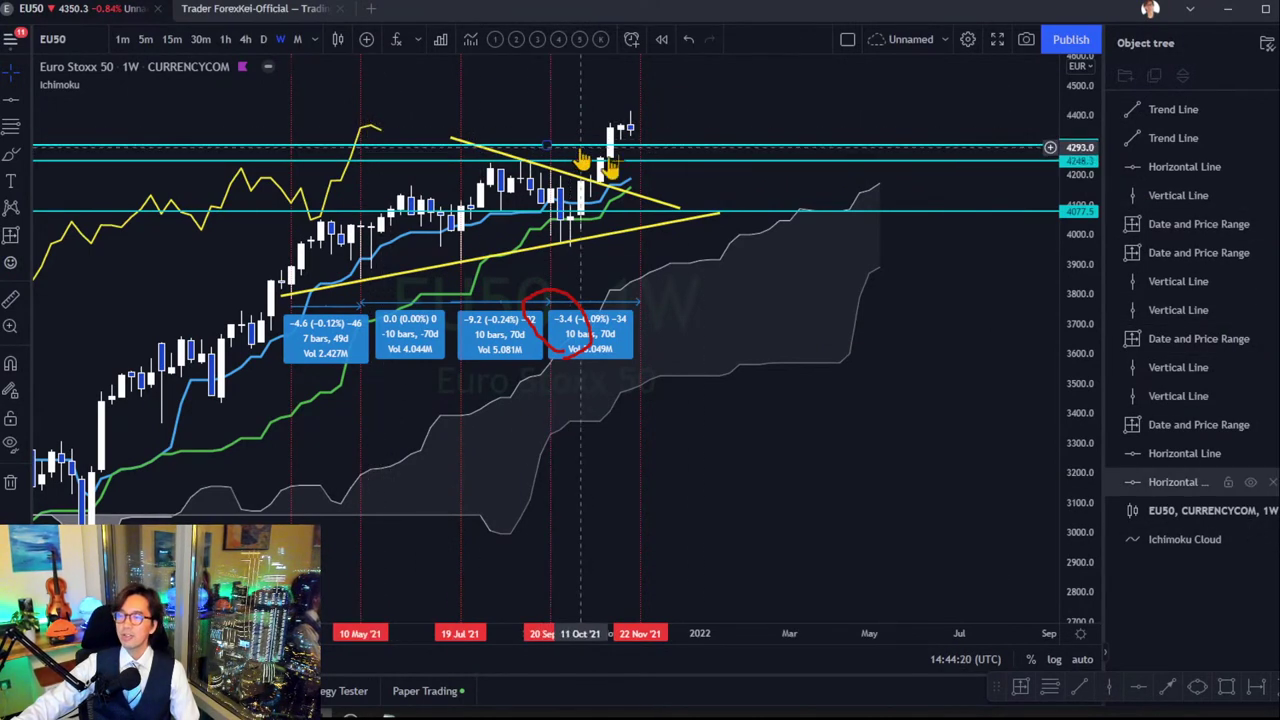
pyautogui.click(10, 446)
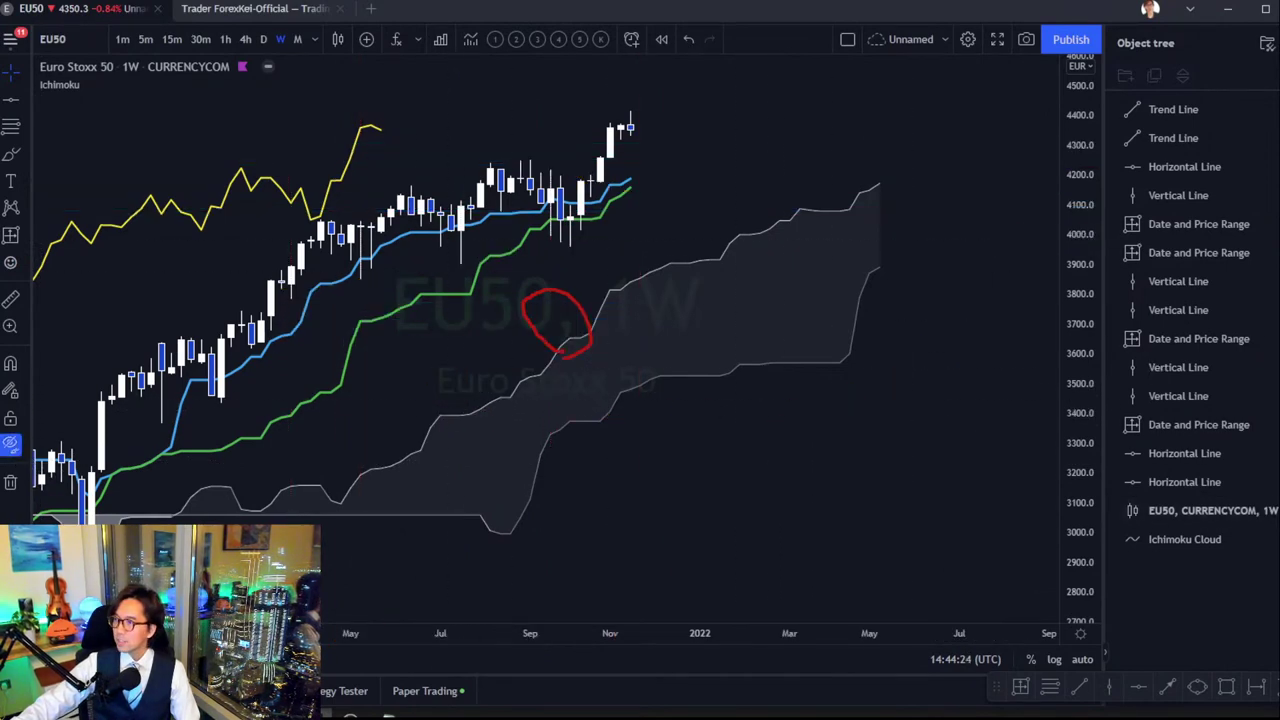
pyautogui.click(1267, 43)
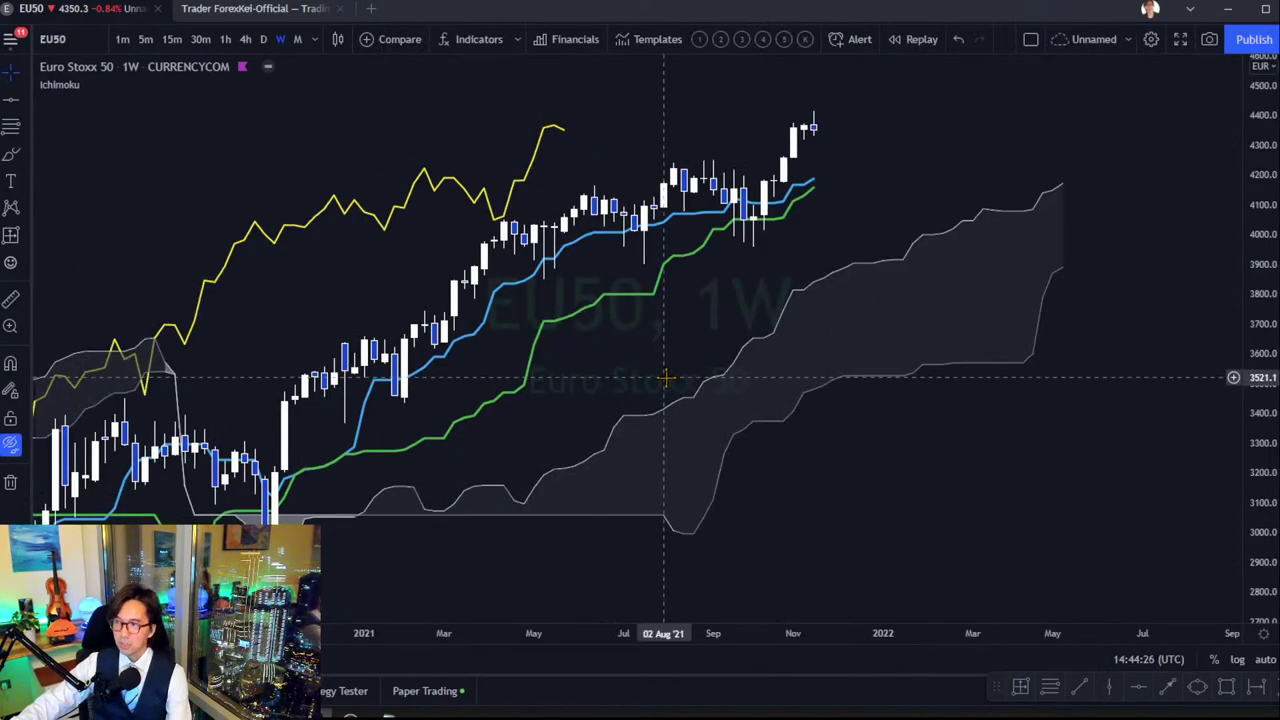
pyautogui.moveTo(940, 278); pyautogui.dragTo(823, 360)
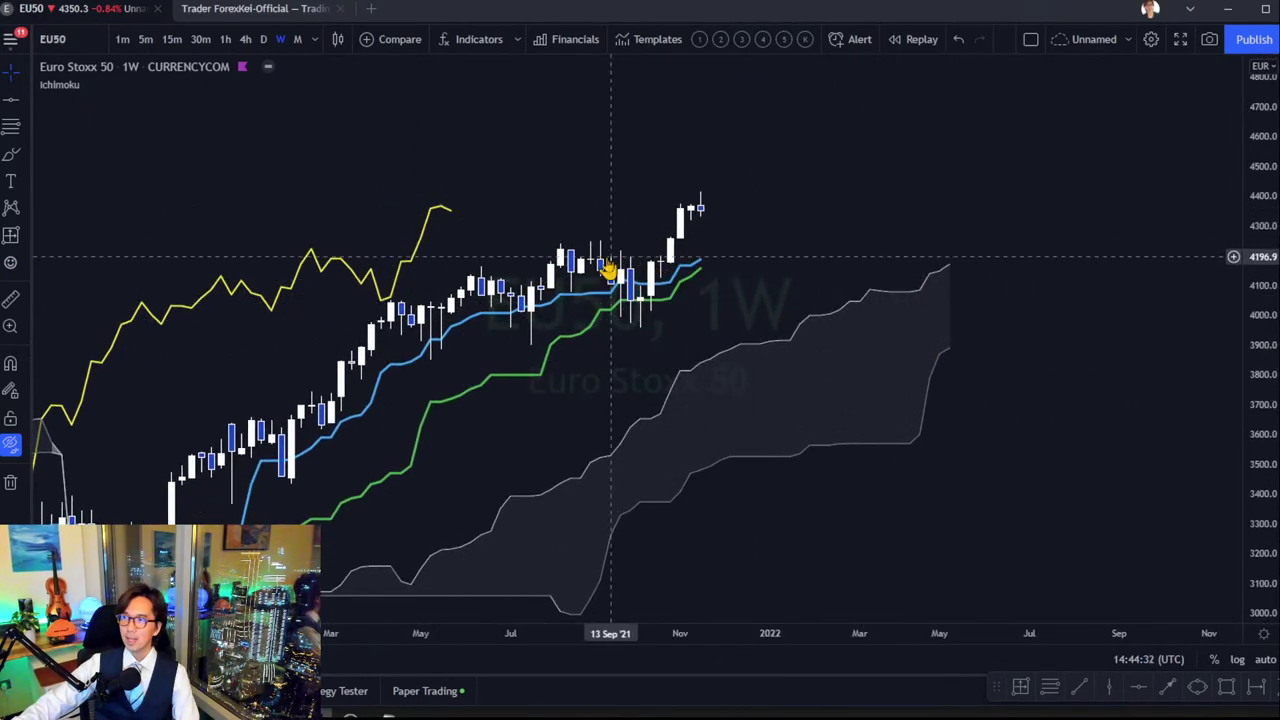
pyautogui.moveTo(1266, 452); pyautogui.dragTo(837, 214)
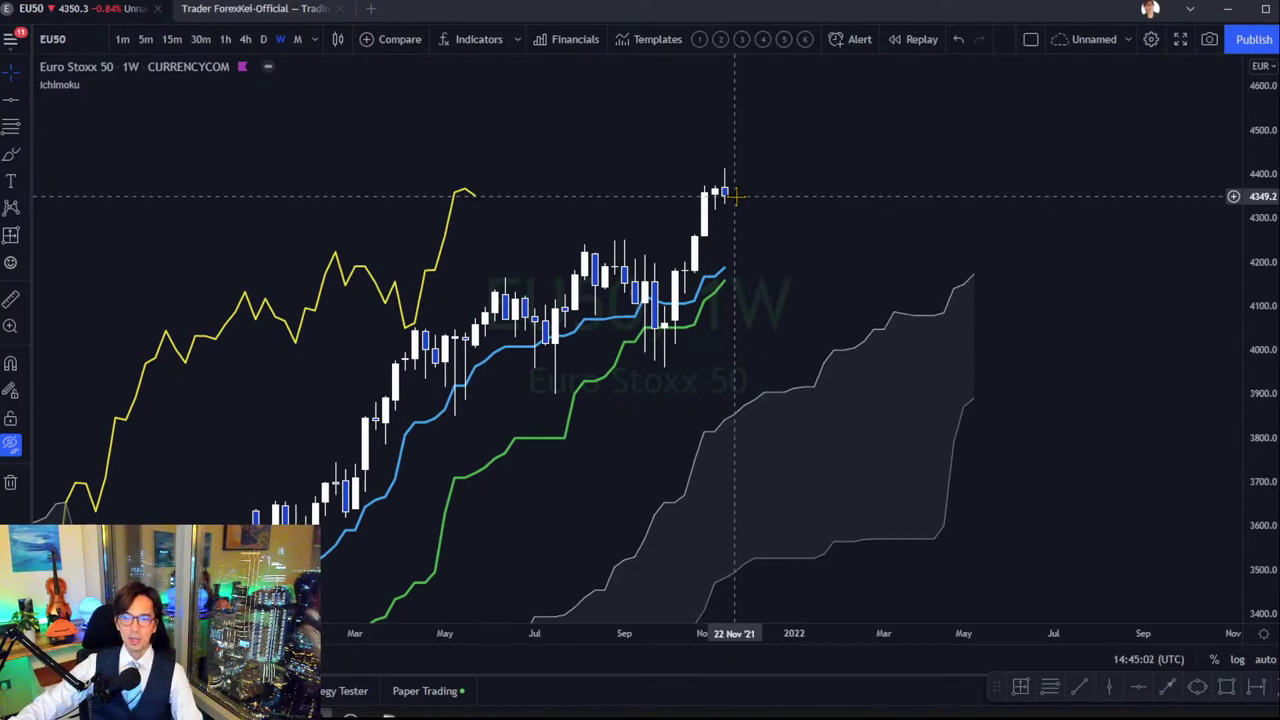
# Reopen the watchlist and place a horizontal level at 4400.7 on the Euro Stoxx 50 chart.
pyautogui.click(1200, 129)
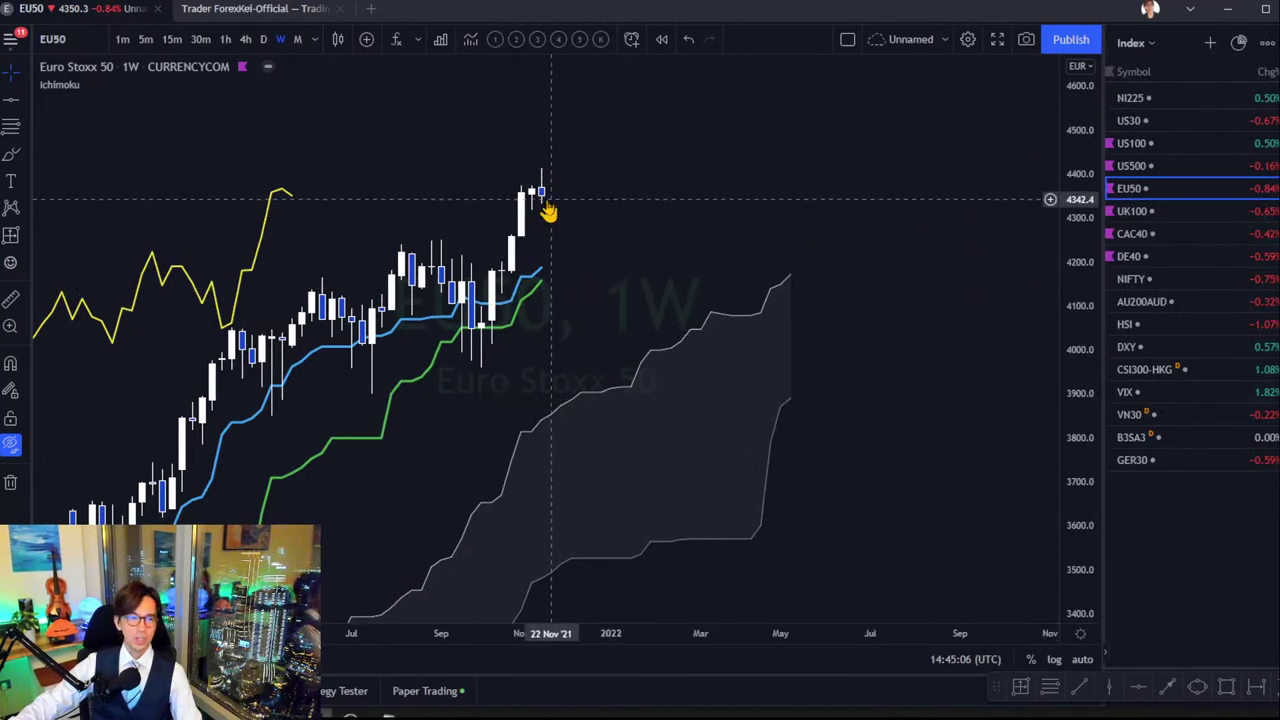
pyautogui.moveTo(610, 214); pyautogui.dragTo(615, 276)
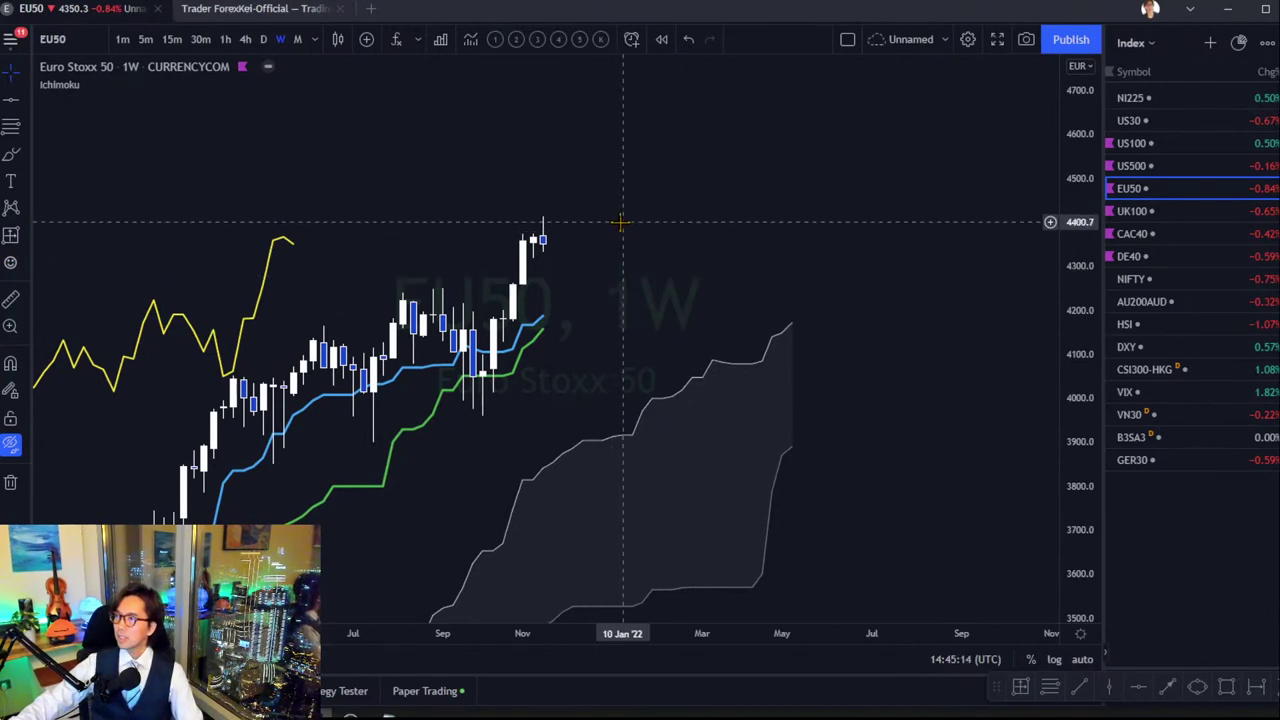
pyautogui.click(1139, 688)
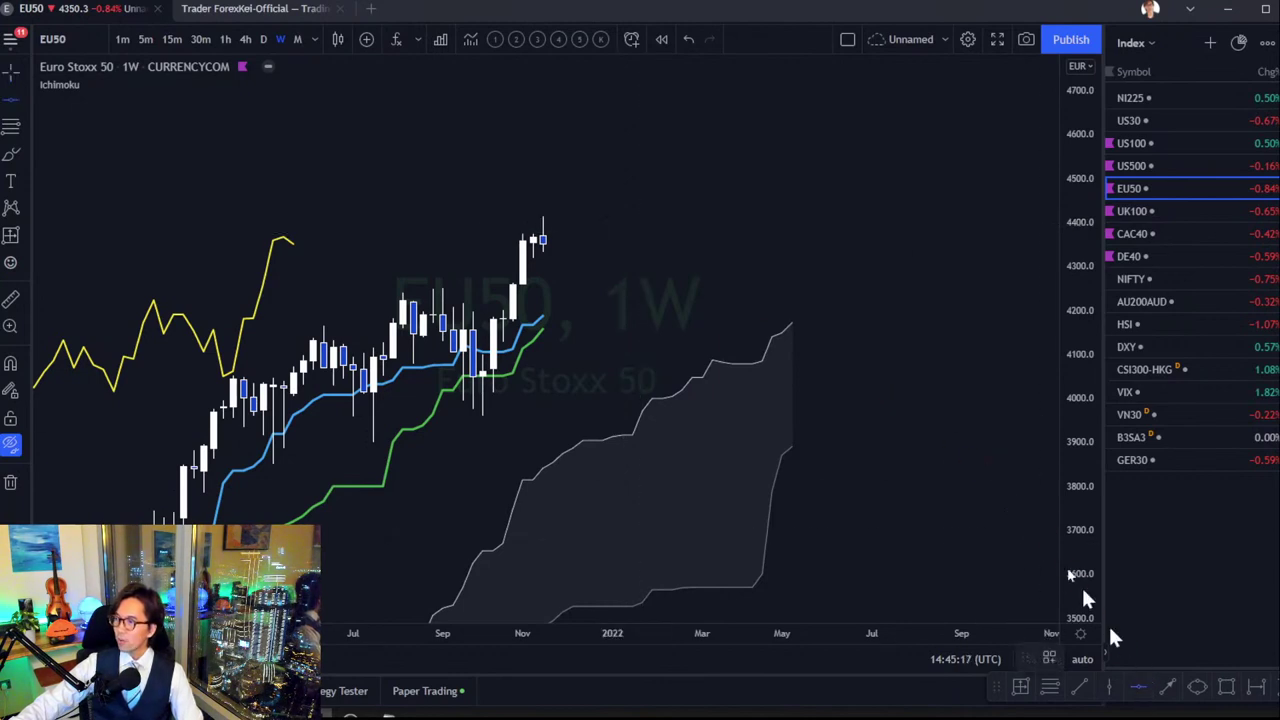
pyautogui.click(632, 221)
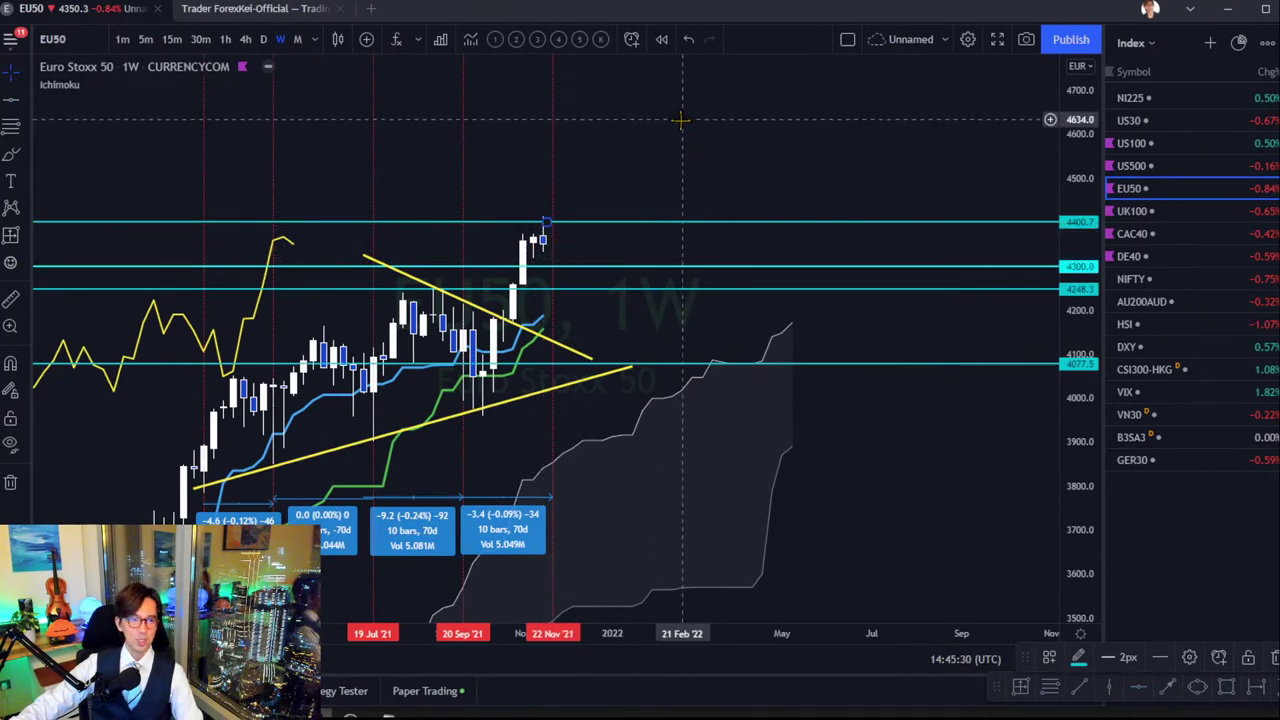
pyautogui.click(800, 460)
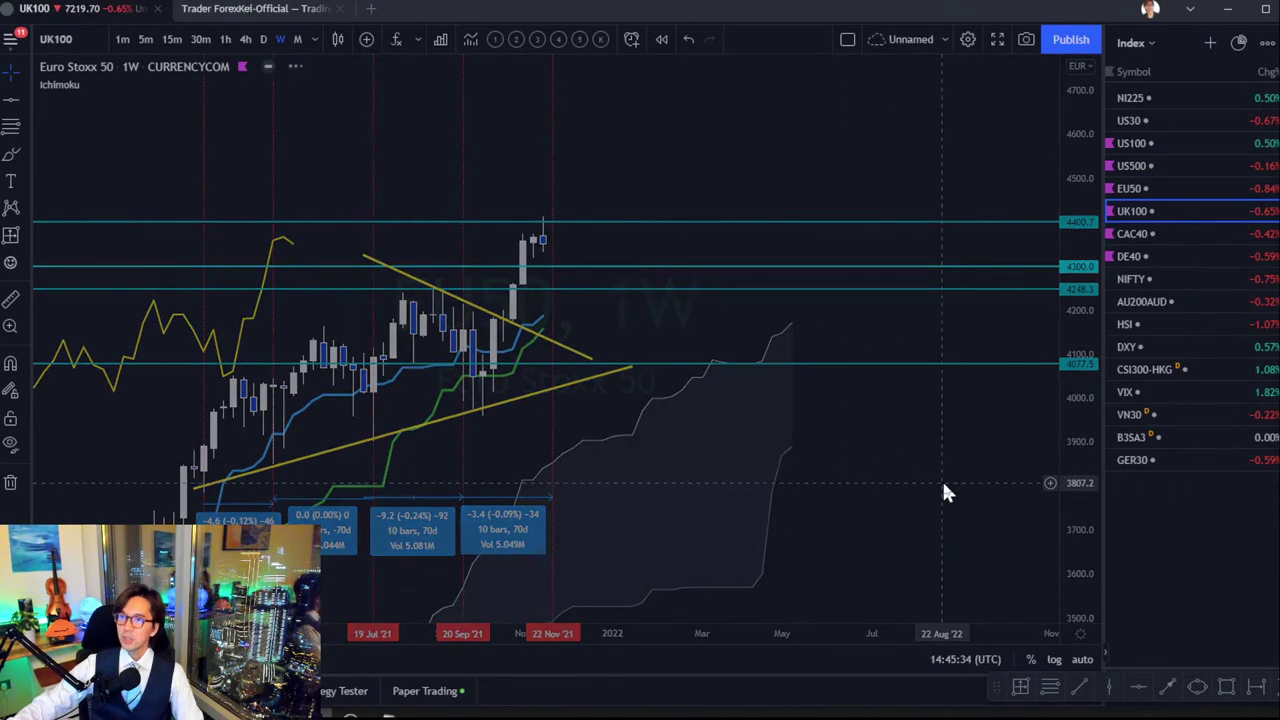
# On the UK100 chart, move the red arrow ahead of the latest candle, then load CAC40.
pyautogui.press('Down')
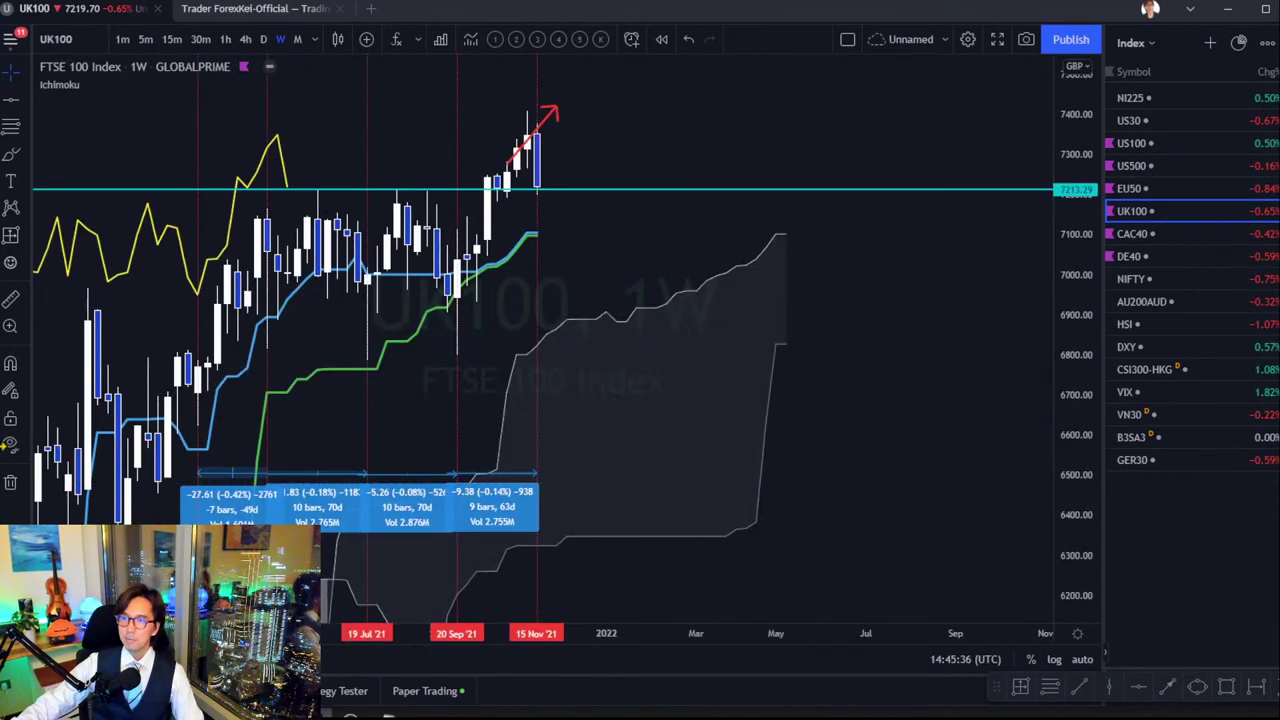
pyautogui.click(10, 443)
pyautogui.moveTo(720, 171); pyautogui.dragTo(778, 157)
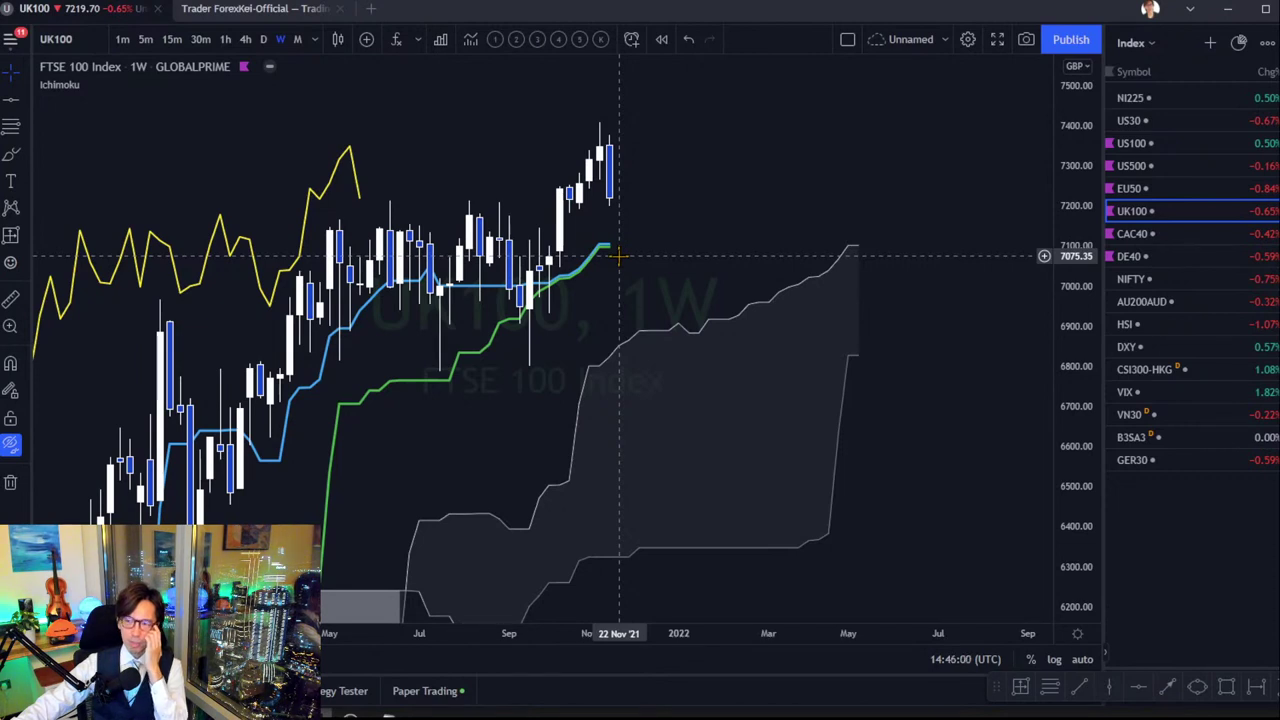
pyautogui.click(10, 443)
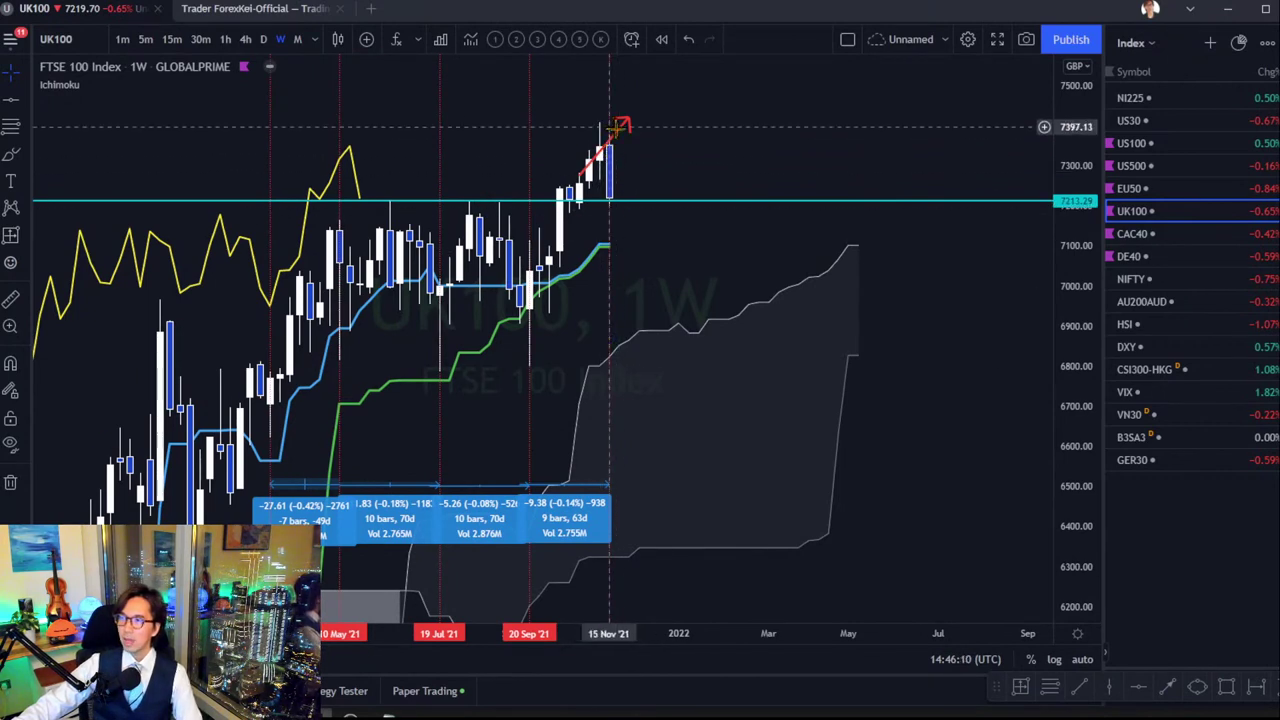
pyautogui.moveTo(615, 134)
pyautogui.mouseDown()
pyautogui.moveTo(666, 149)
pyautogui.moveTo(655, 152)
pyautogui.moveTo(705, 95)
pyautogui.mouseUp()
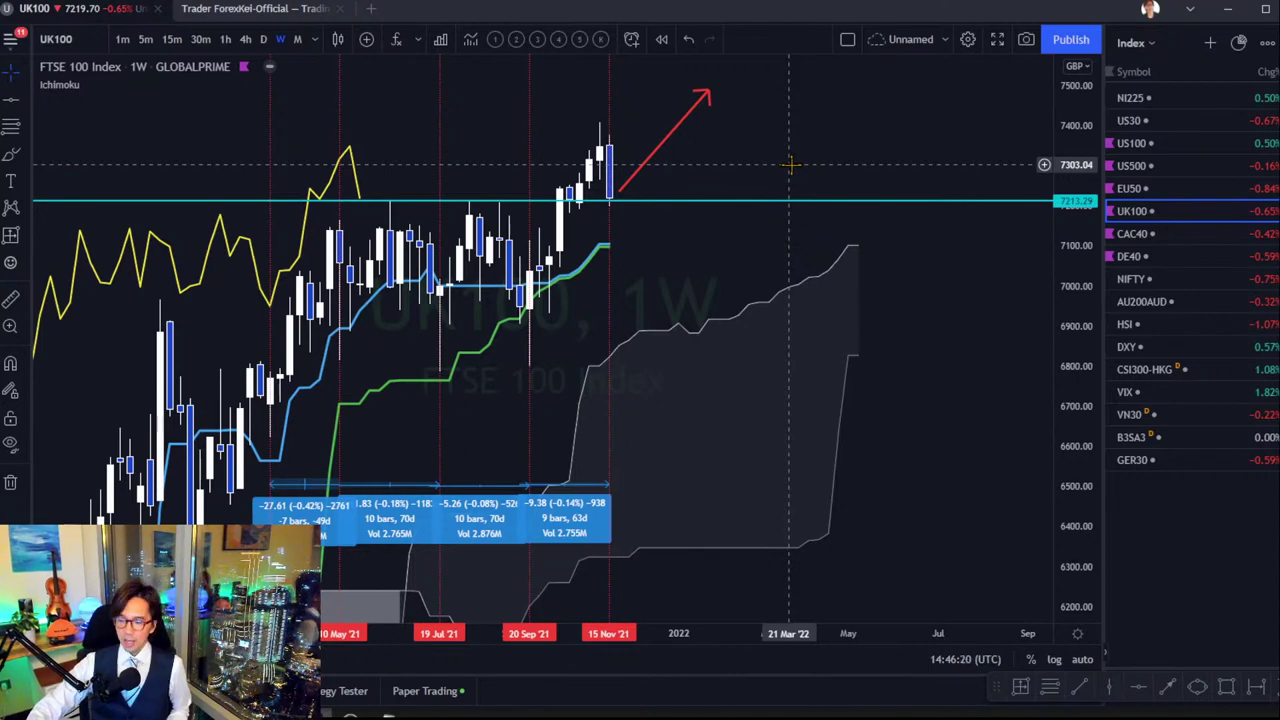
pyautogui.press('Down')
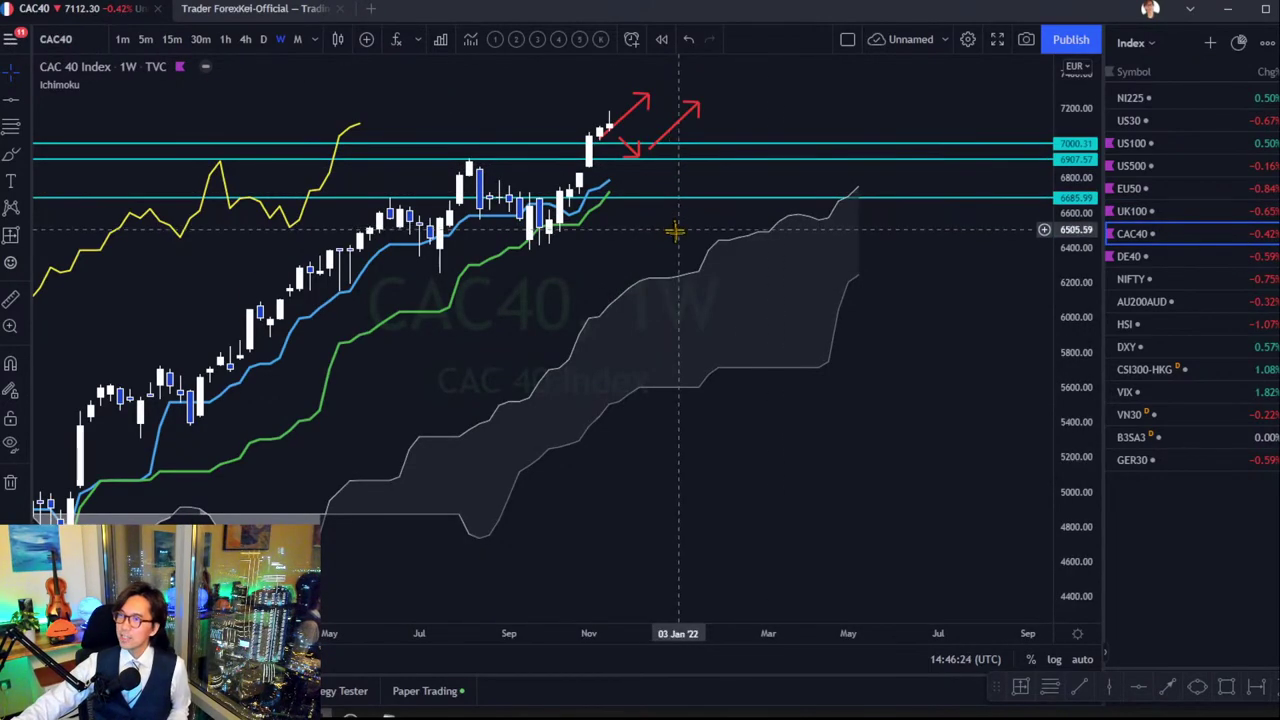
pyautogui.moveTo(674, 229); pyautogui.dragTo(681, 256)
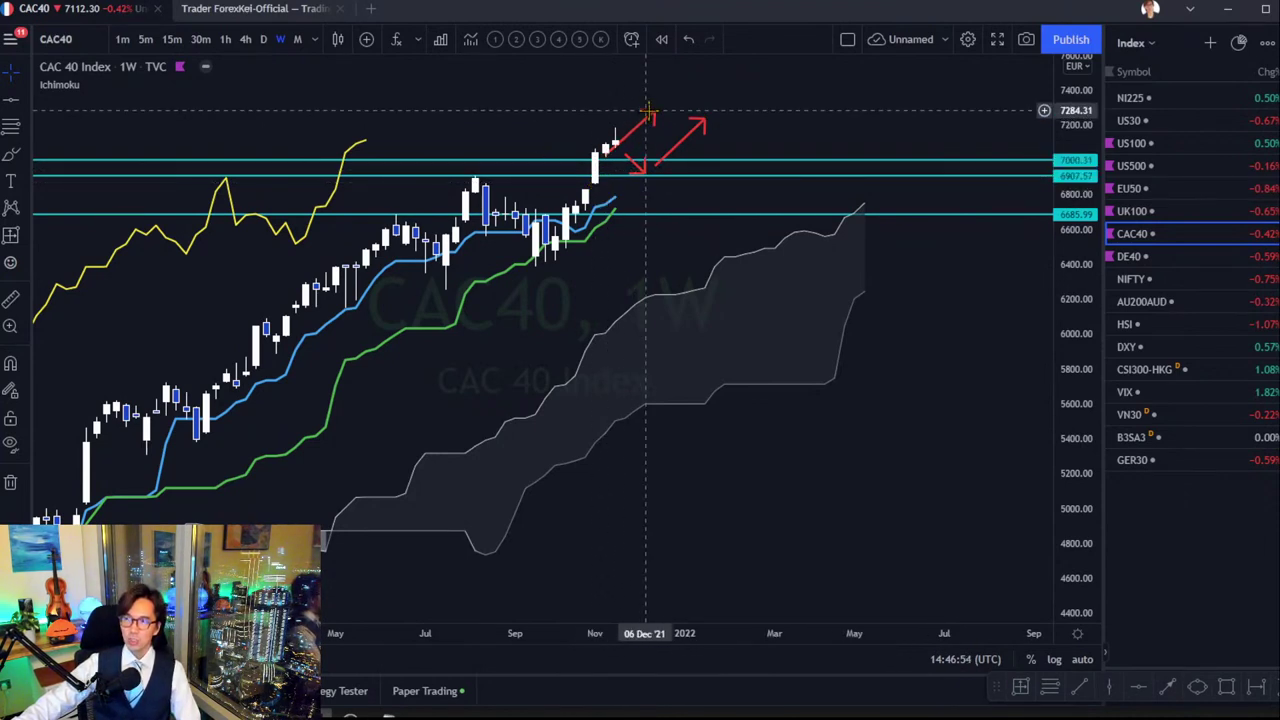
# On DE40, aim the red arrow at the top cyan level, then switch to NIFTY.
pyautogui.click(1176, 258)
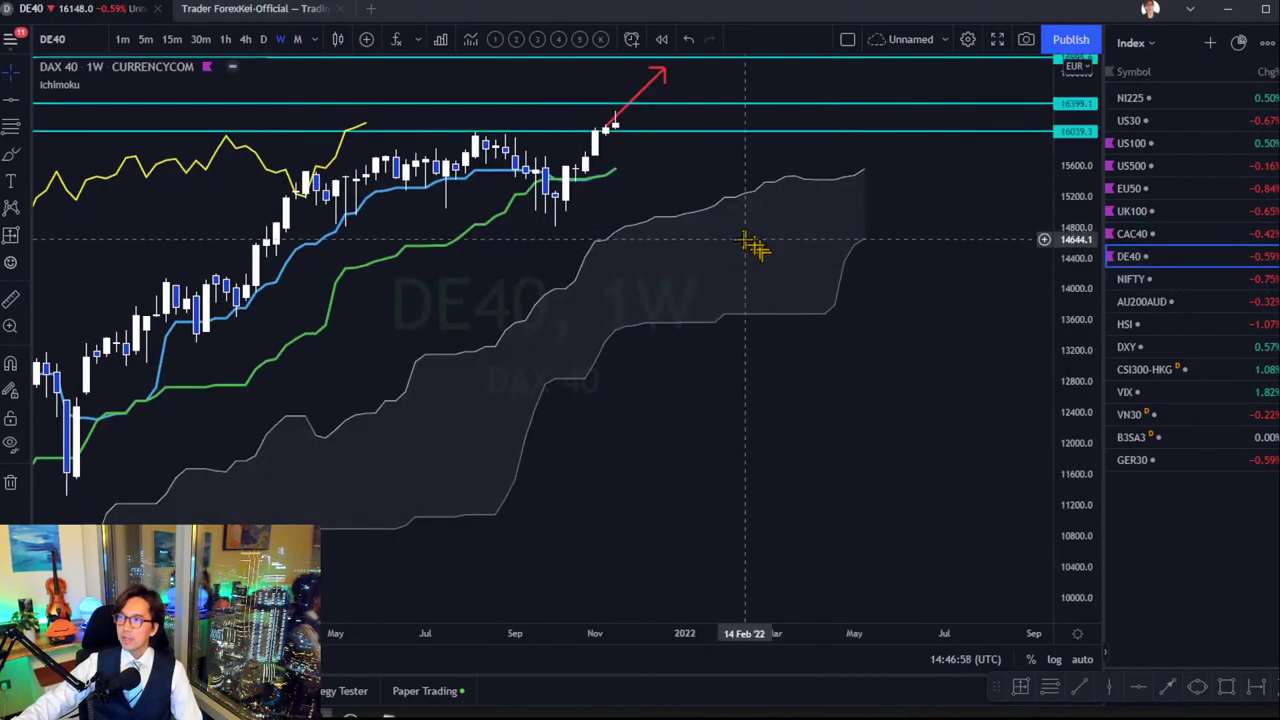
pyautogui.moveTo(752, 246); pyautogui.dragTo(770, 338)
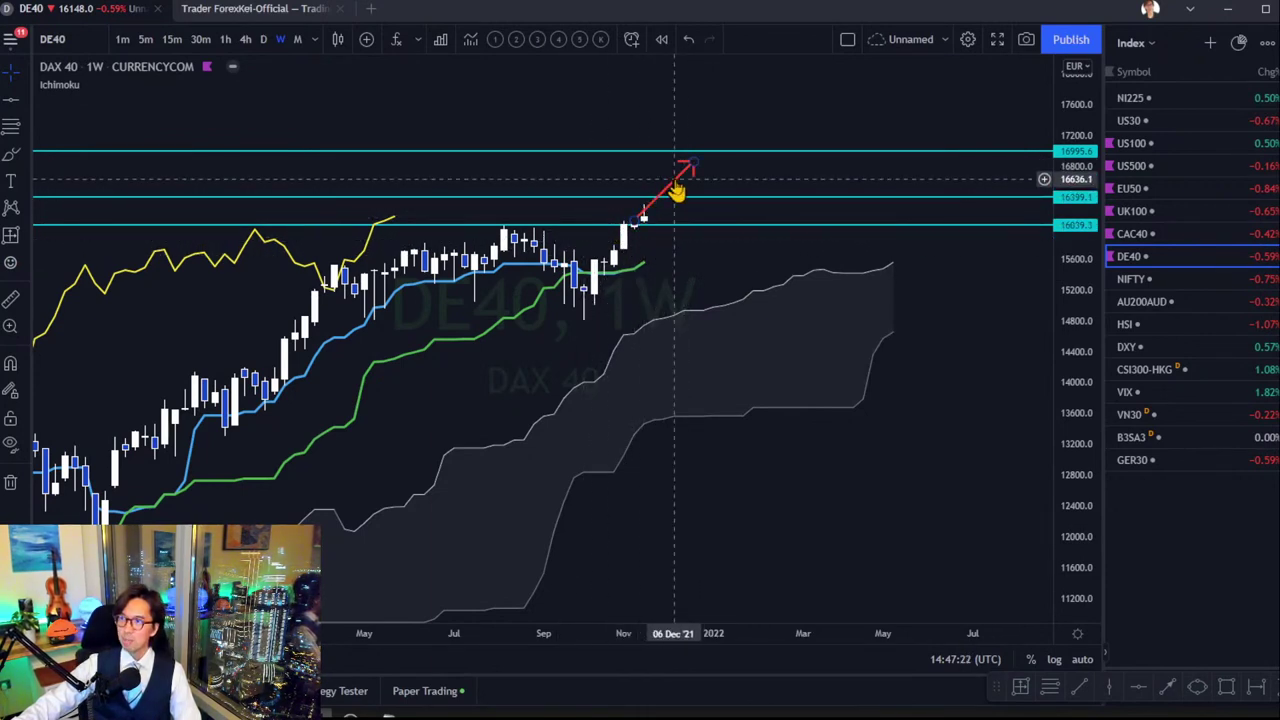
pyautogui.moveTo(678, 190); pyautogui.dragTo(695, 185)
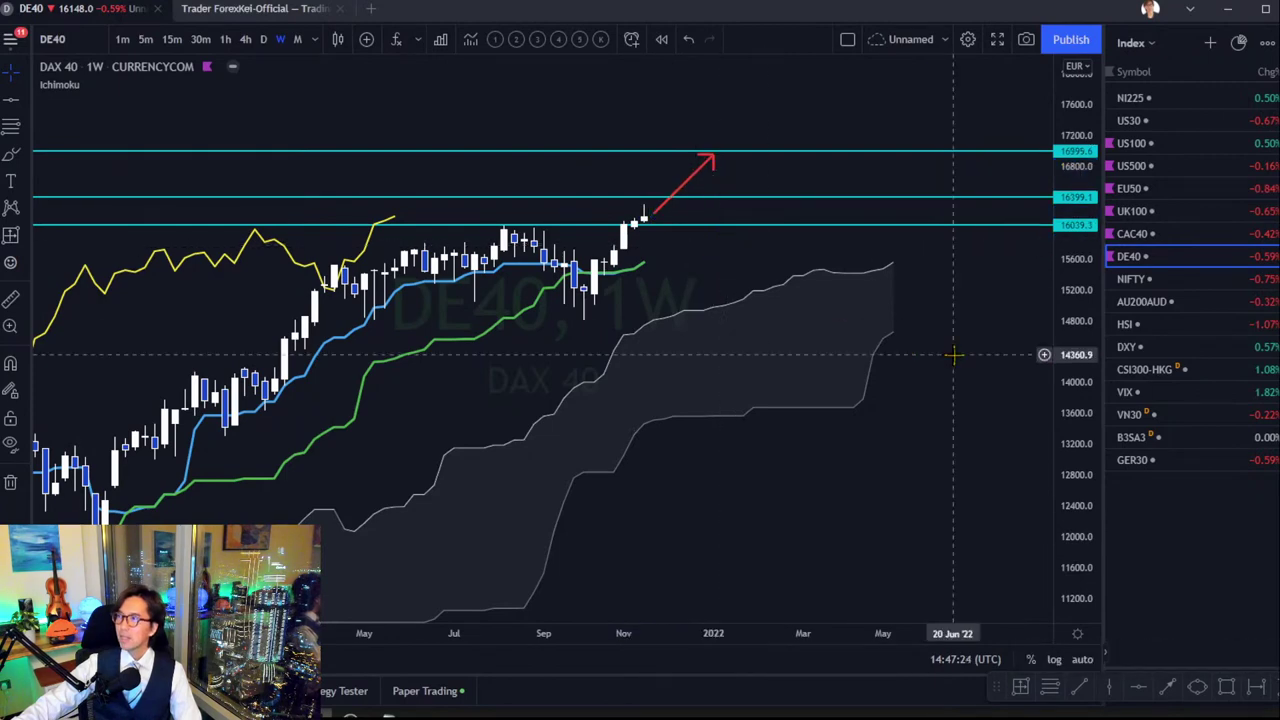
pyautogui.click(1144, 279)
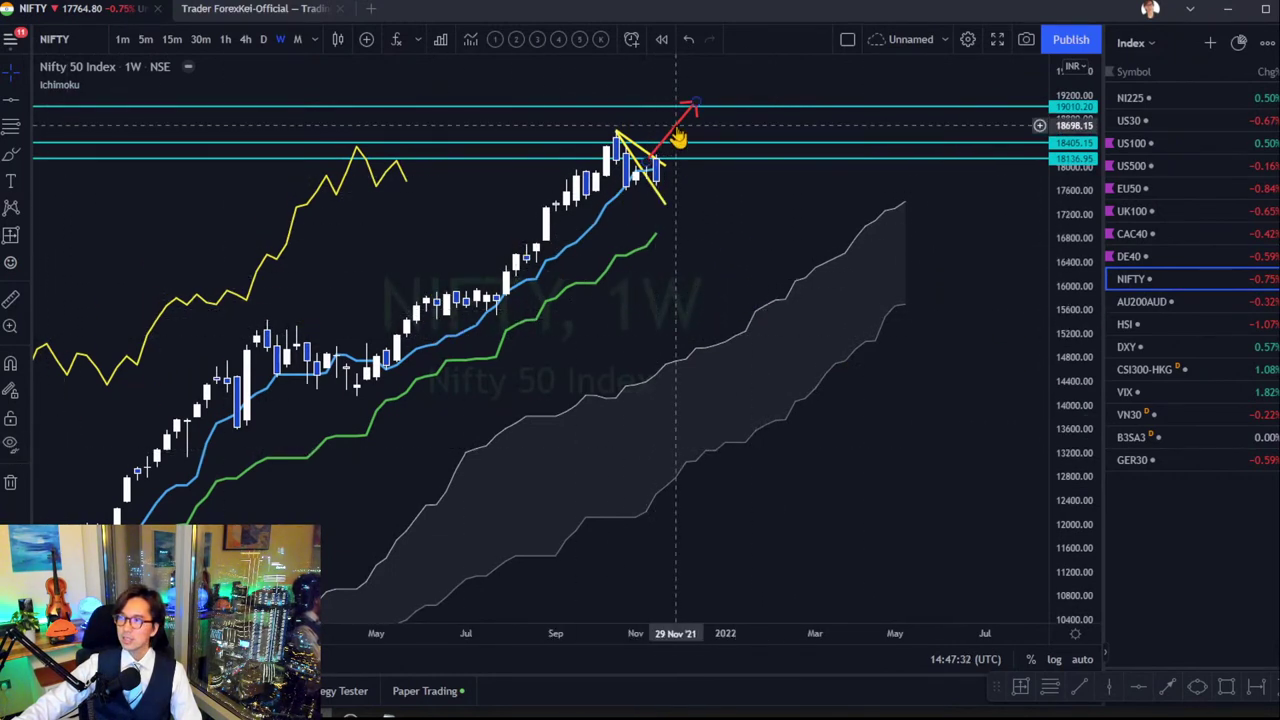
# Hide the NIFTY drawings, zoom into recent weeks and sketch a red upward arrow toward 19400.
pyautogui.moveTo(679, 138); pyautogui.dragTo(696, 120)
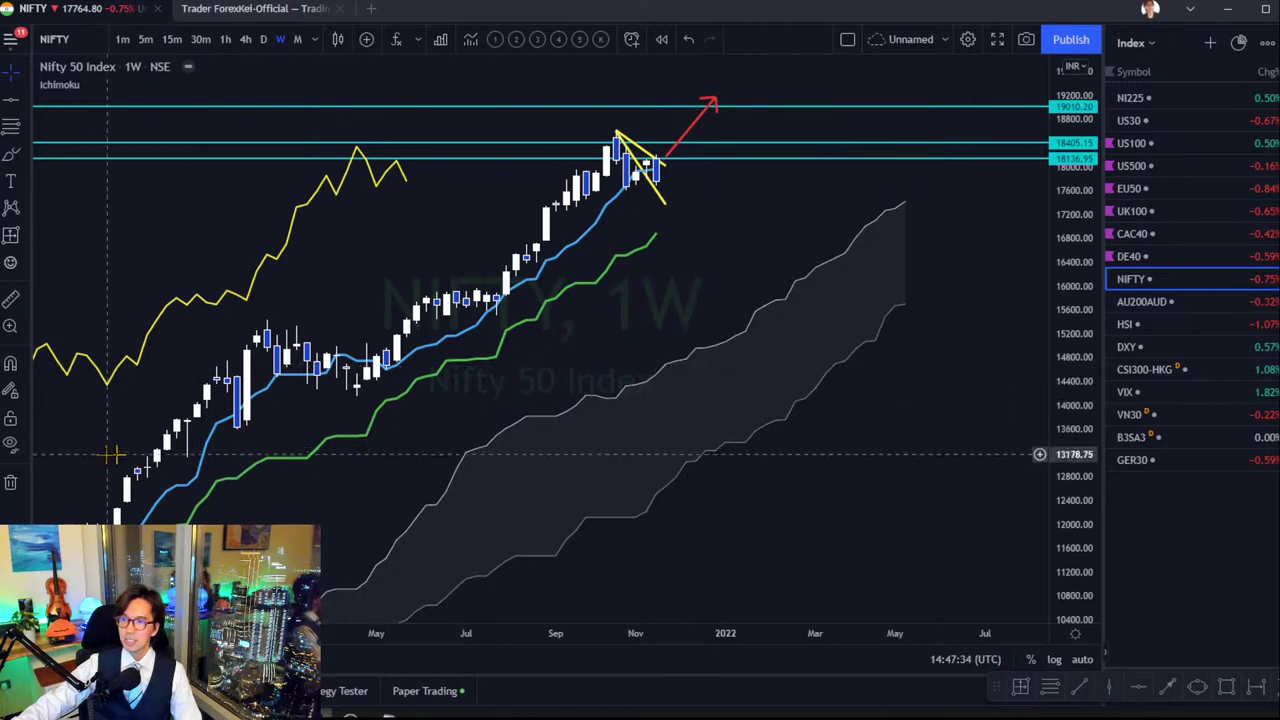
pyautogui.click(10, 443)
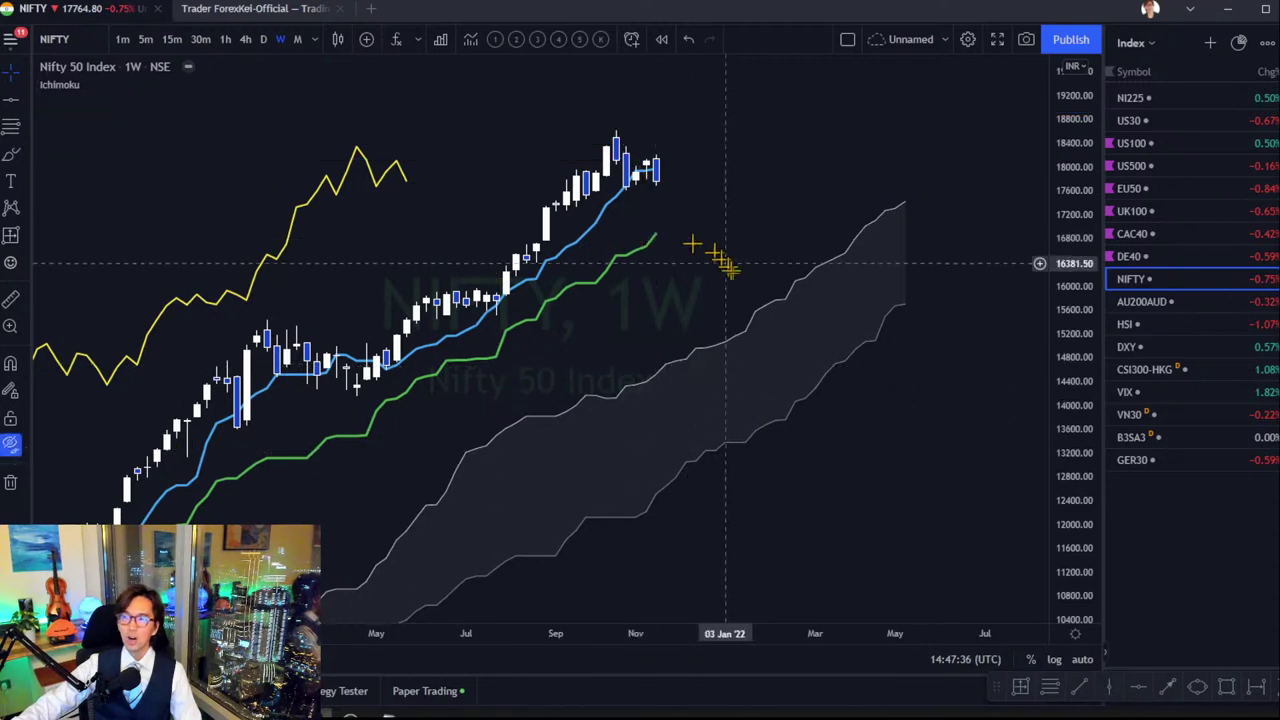
pyautogui.moveTo(700, 251); pyautogui.dragTo(726, 297)
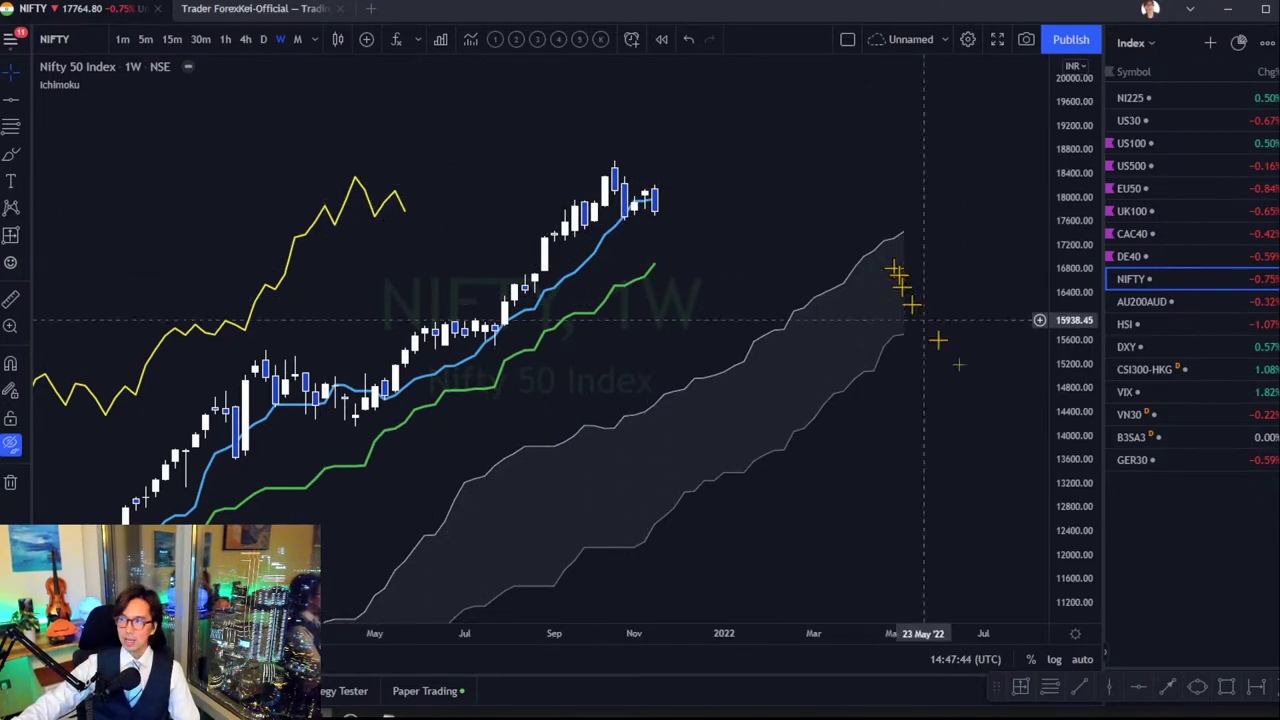
pyautogui.moveTo(1088, 500); pyautogui.dragTo(1077, 365)
pyautogui.moveTo(800, 630); pyautogui.dragTo(870, 630)
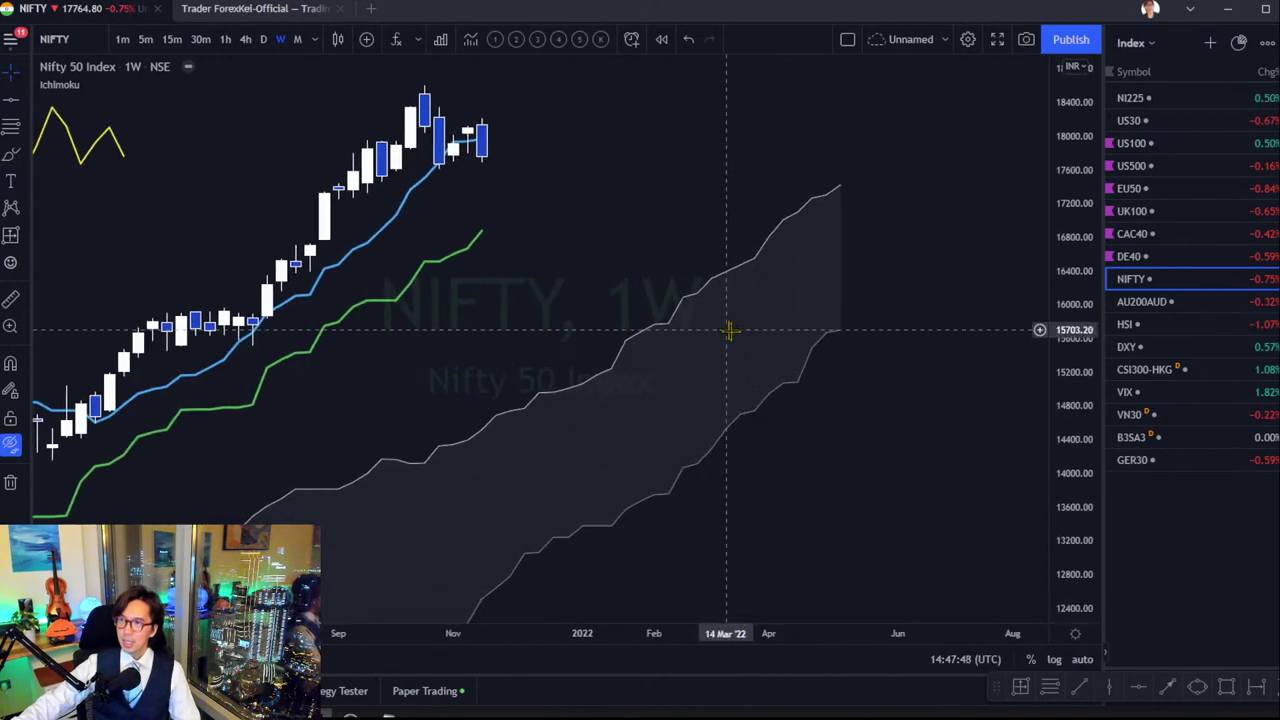
pyautogui.moveTo(729, 329); pyautogui.dragTo(808, 418)
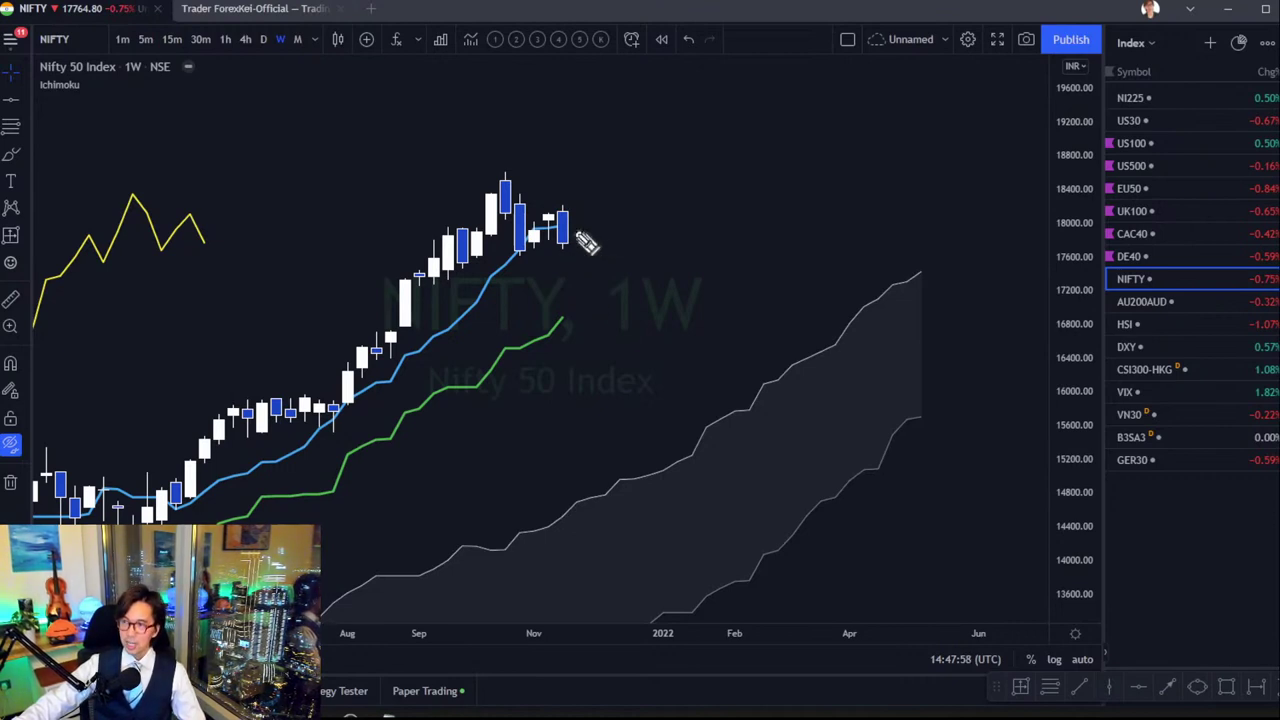
pyautogui.moveTo(577, 232)
pyautogui.mouseDown()
pyautogui.moveTo(663, 126)
pyautogui.moveTo(651, 109)
pyautogui.moveTo(689, 133)
pyautogui.mouseUp()
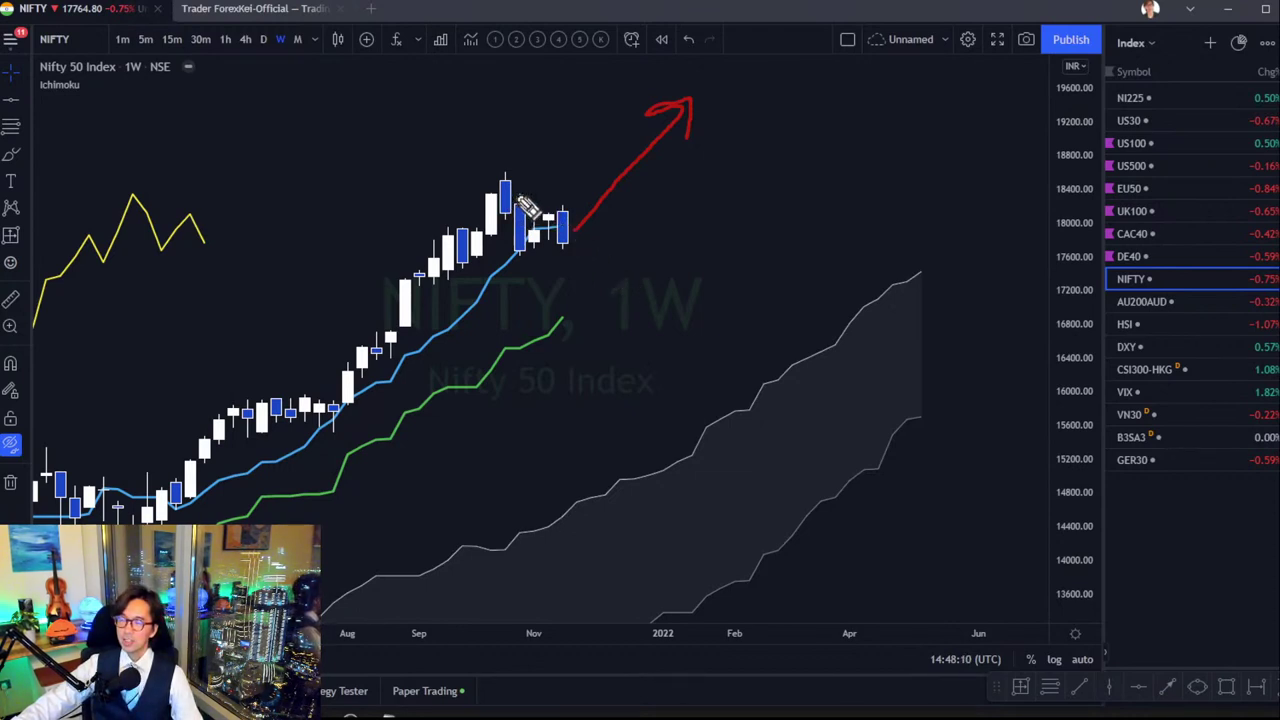
# Sketch a red line from the Nifty peak plus B and X marks, then erase all brush strokes.
pyautogui.click(492, 166)
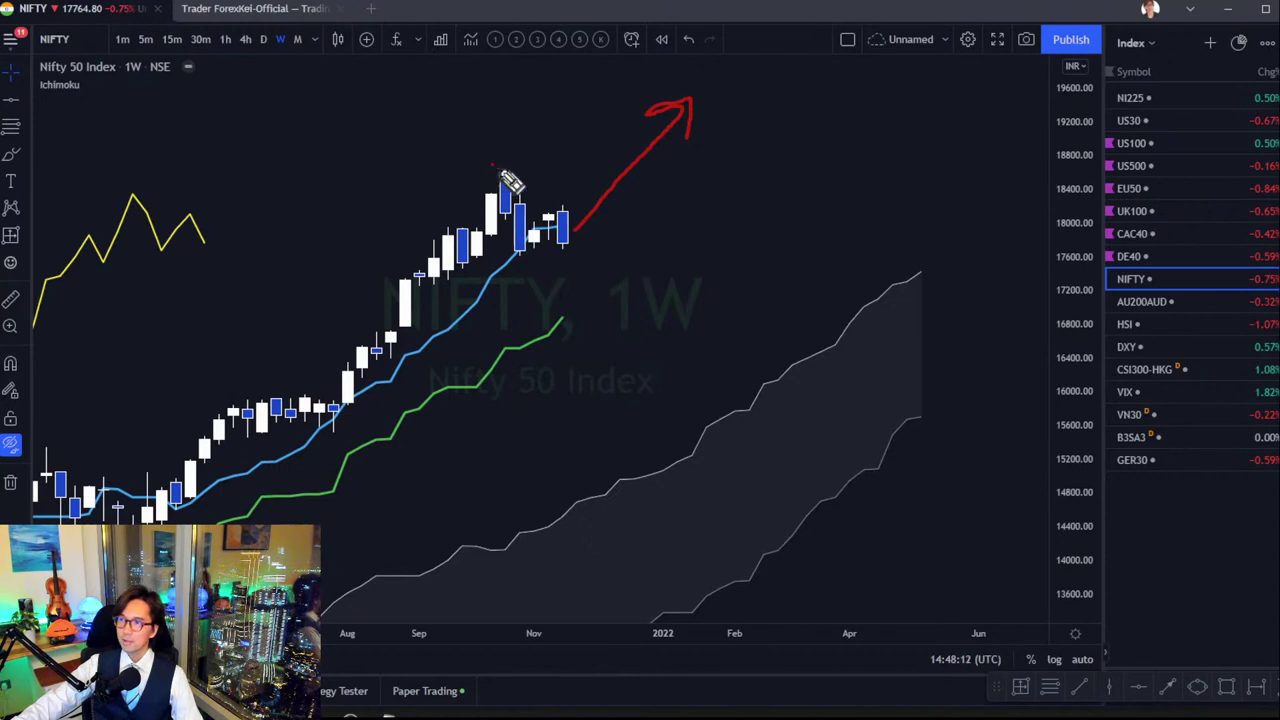
pyautogui.moveTo(500, 170); pyautogui.dragTo(651, 177)
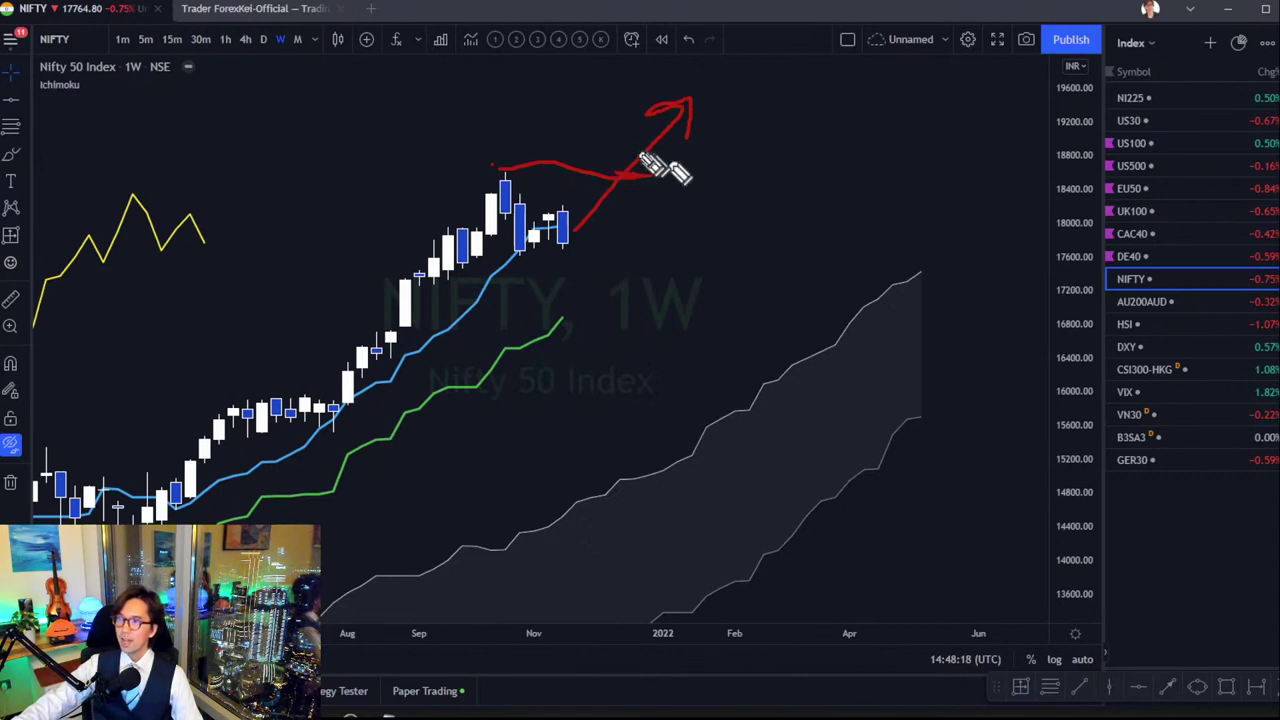
pyautogui.moveTo(688, 135); pyautogui.dragTo(689, 163)
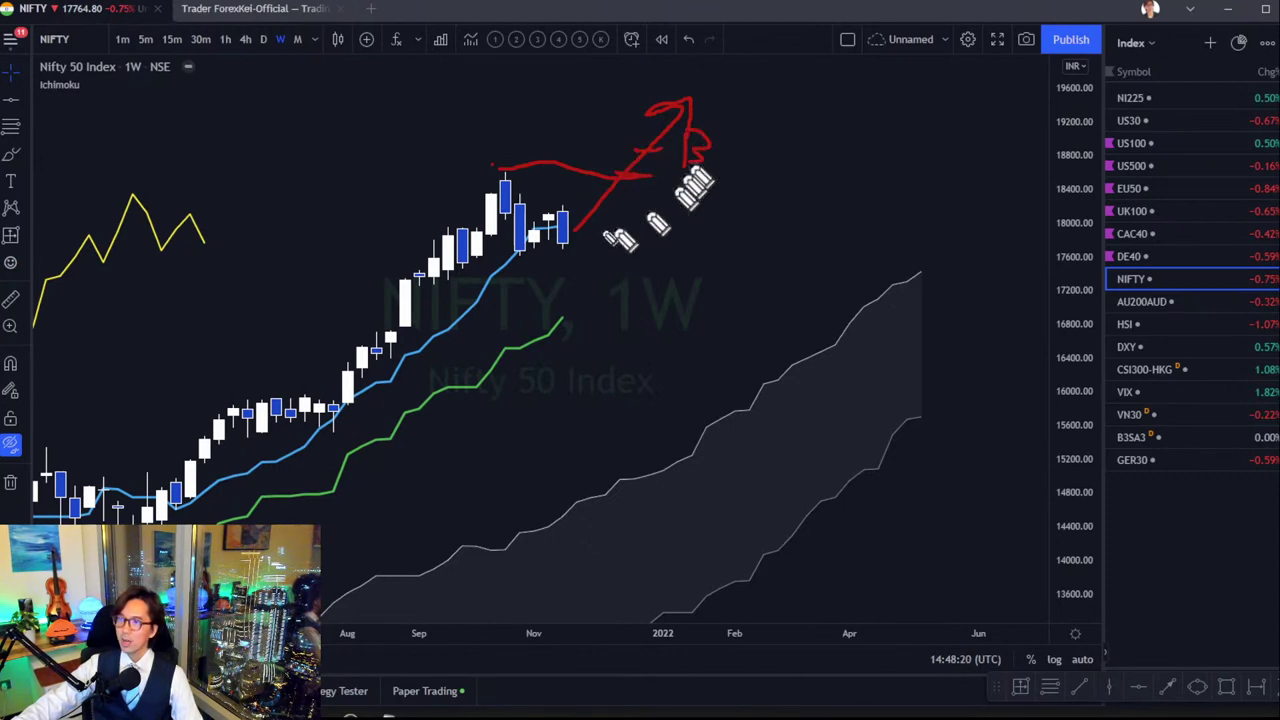
pyautogui.moveTo(598, 195)
pyautogui.mouseDown()
pyautogui.moveTo(568, 232)
pyautogui.moveTo(591, 209)
pyautogui.moveTo(607, 227)
pyautogui.moveTo(623, 198)
pyautogui.mouseUp()
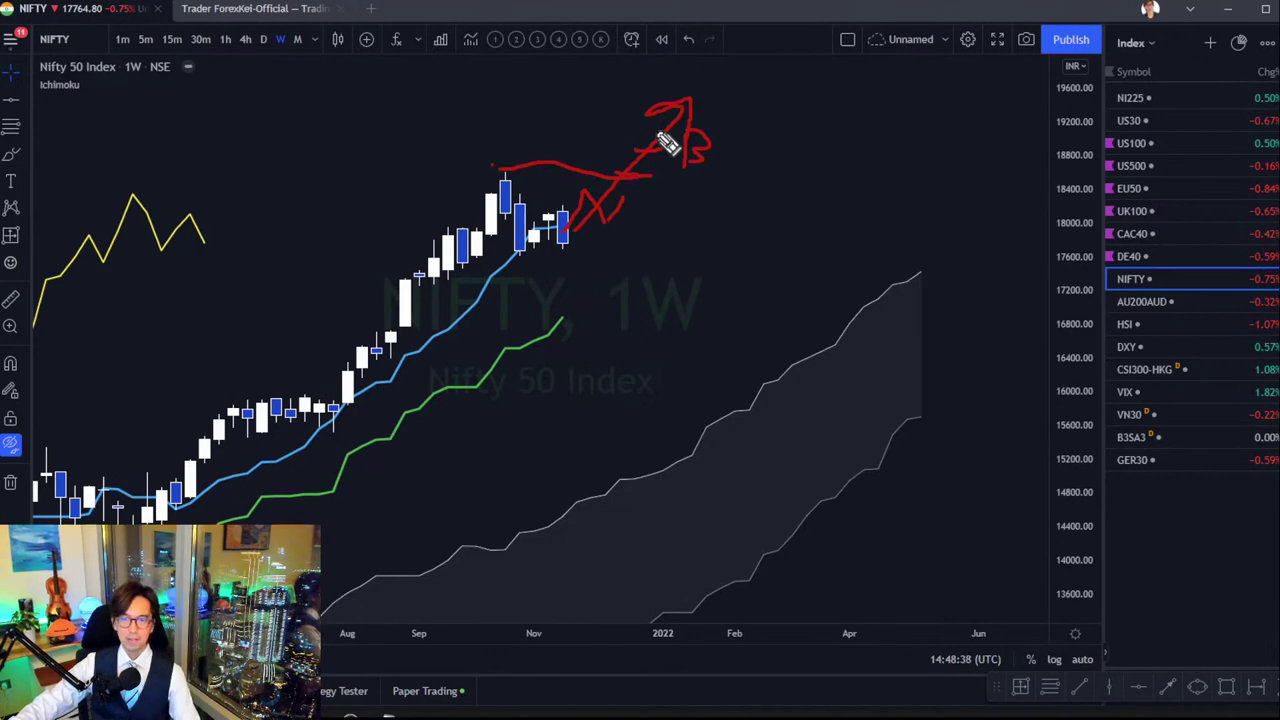
pyautogui.click(688, 200)
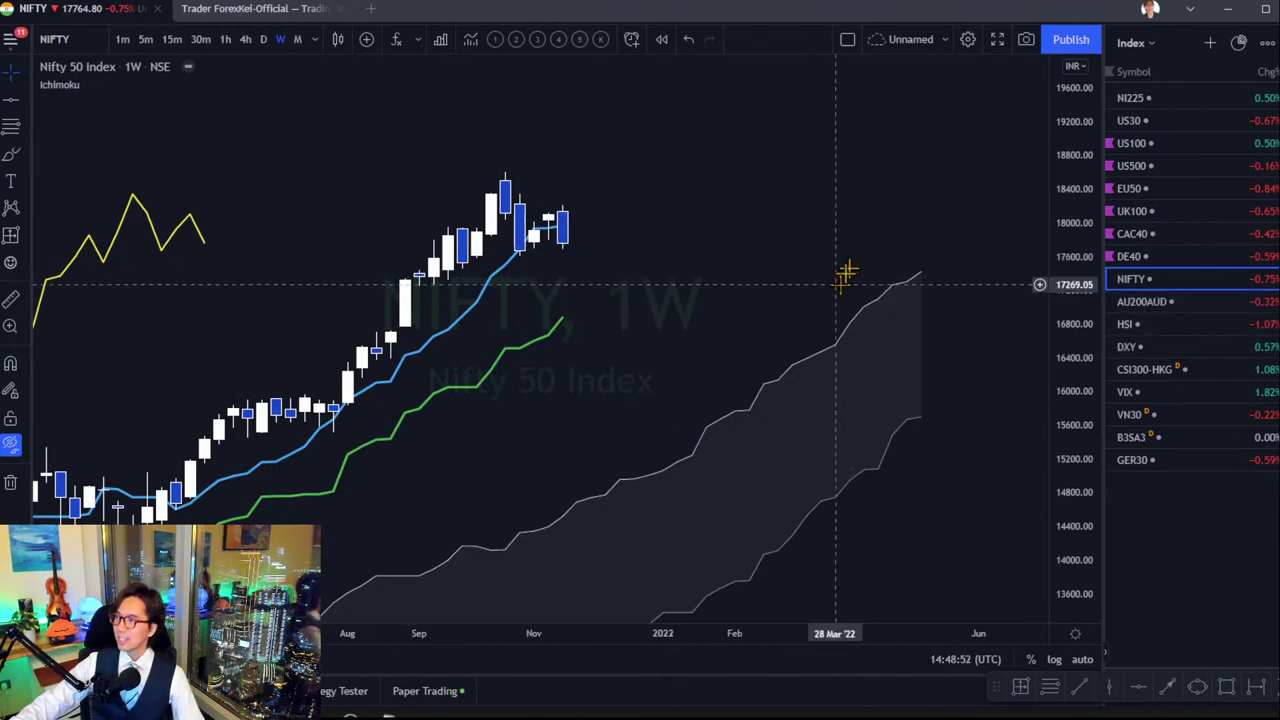
# Open the AU200AUD weekly chart and stretch the price scale to enlarge the candles.
pyautogui.click(1140, 301)
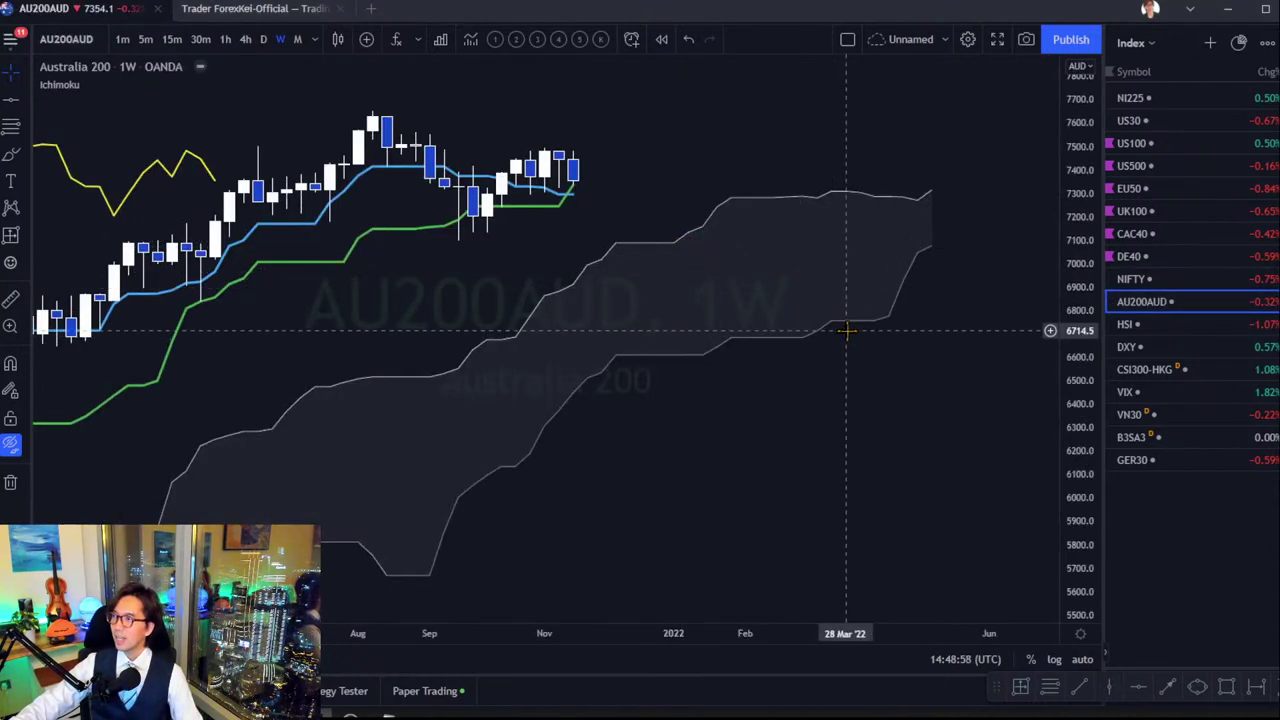
pyautogui.moveTo(706, 403); pyautogui.dragTo(726, 434)
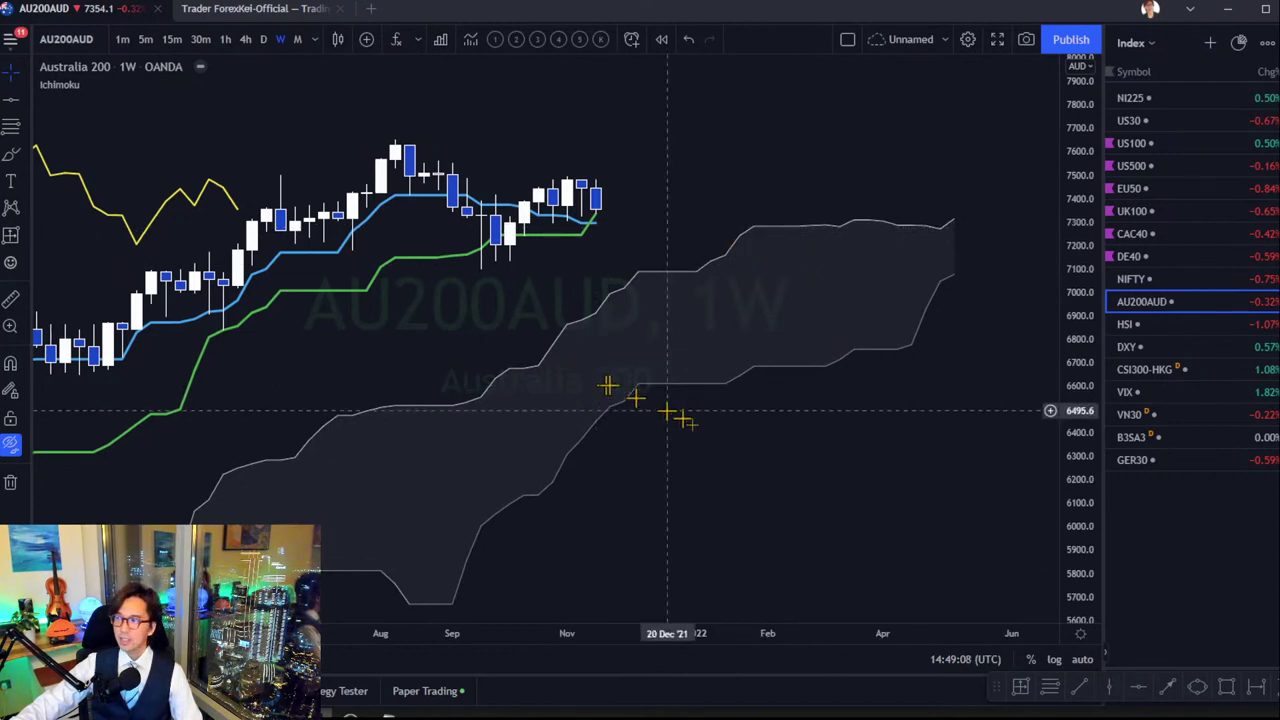
pyautogui.moveTo(1080, 563); pyautogui.dragTo(1077, 500)
pyautogui.moveTo(727, 298); pyautogui.dragTo(743, 334)
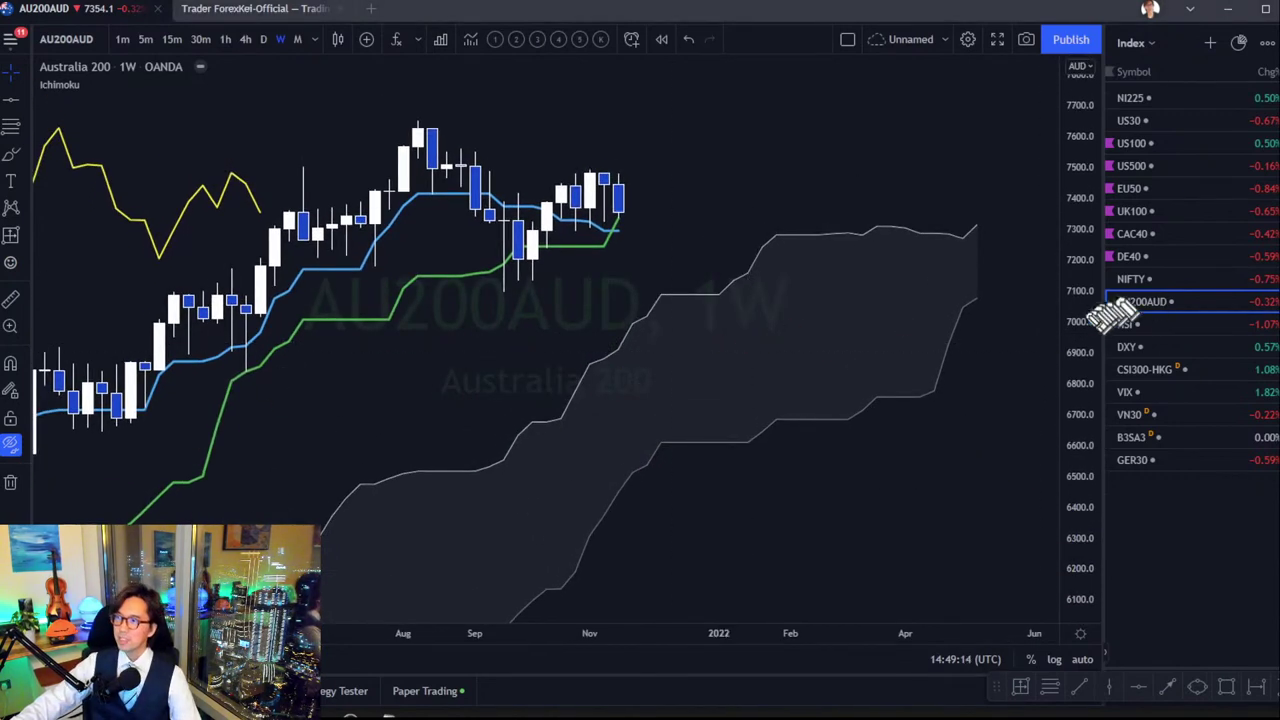
# Draw red upward arrows below the cloud, higher up, through the cloud and from the latest candles.
pyautogui.moveTo(935, 438)
pyautogui.mouseDown()
pyautogui.moveTo(995, 382)
pyautogui.moveTo(1003, 410)
pyautogui.mouseUp()
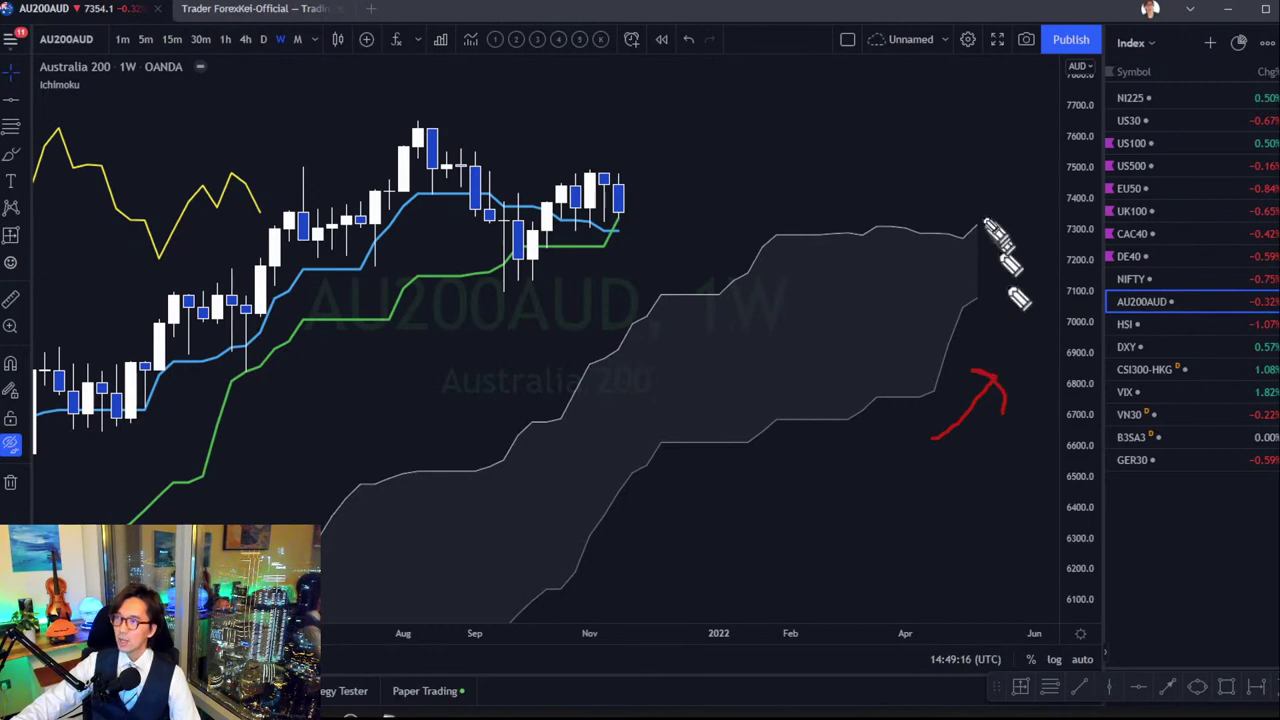
pyautogui.moveTo(941, 205)
pyautogui.mouseDown()
pyautogui.moveTo(977, 160)
pyautogui.moveTo(990, 186)
pyautogui.mouseUp()
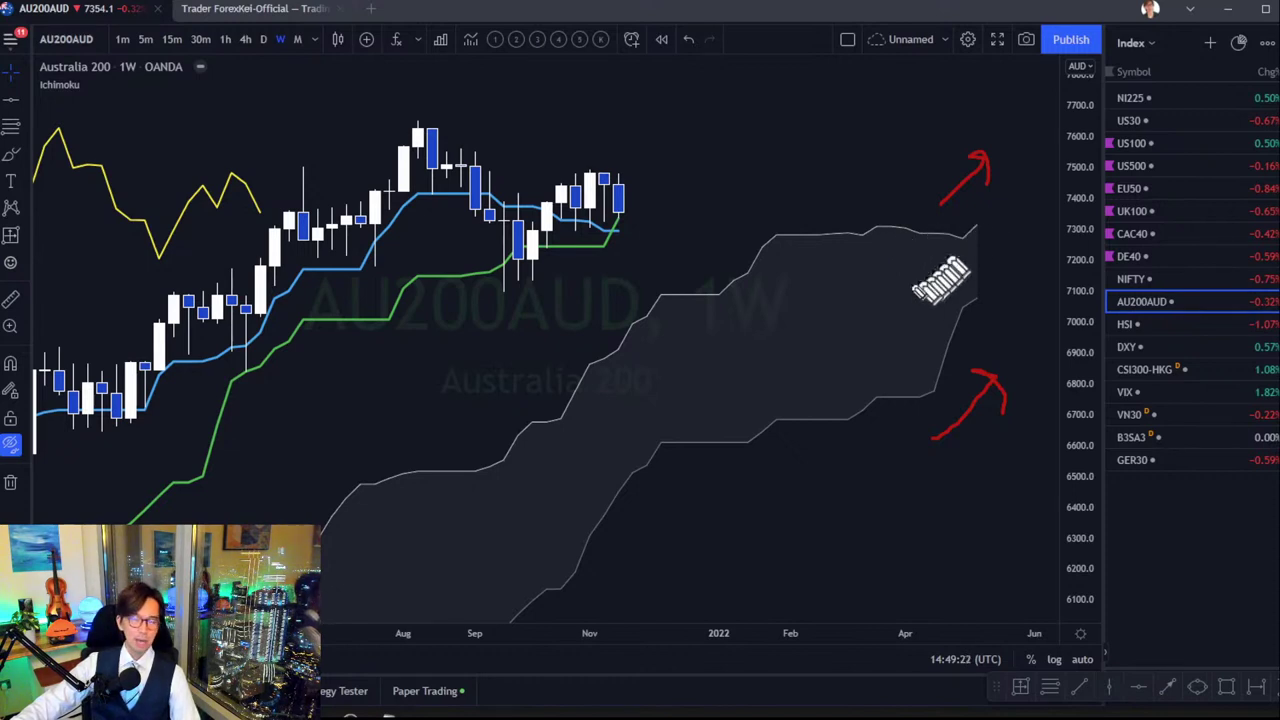
pyautogui.moveTo(848, 310); pyautogui.dragTo(998, 244)
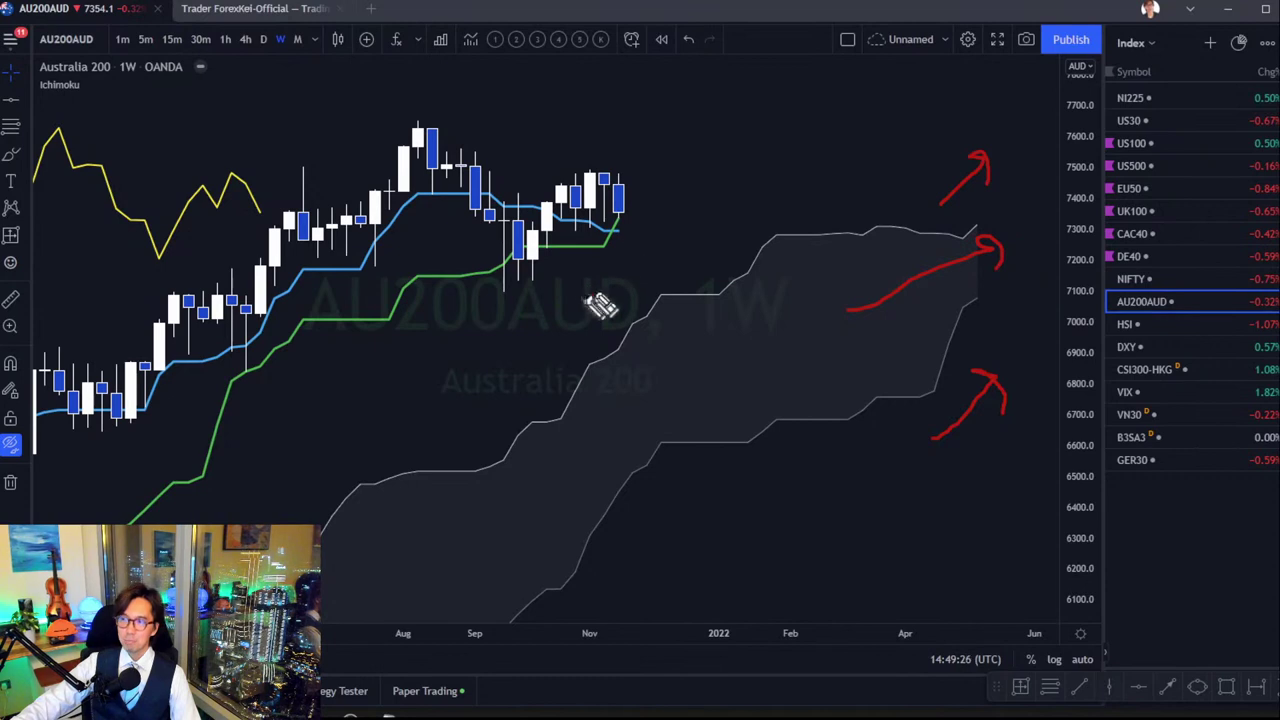
pyautogui.moveTo(600, 286); pyautogui.dragTo(686, 224)
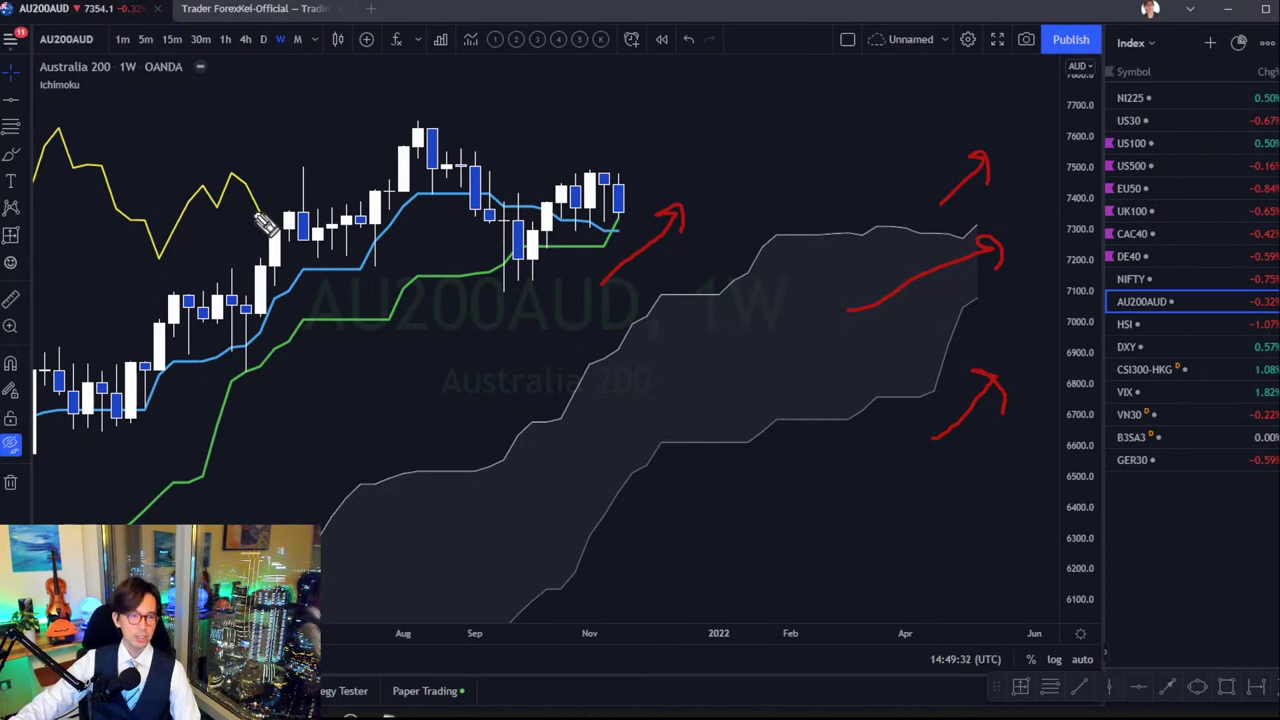
# Circle the yellow line's peak and November candles, draw a rising trendline and a down arrow to the cloud.
pyautogui.moveTo(277, 257)
pyautogui.mouseDown()
pyautogui.moveTo(256, 250)
pyautogui.moveTo(265, 183)
pyautogui.moveTo(279, 247)
pyautogui.mouseUp()
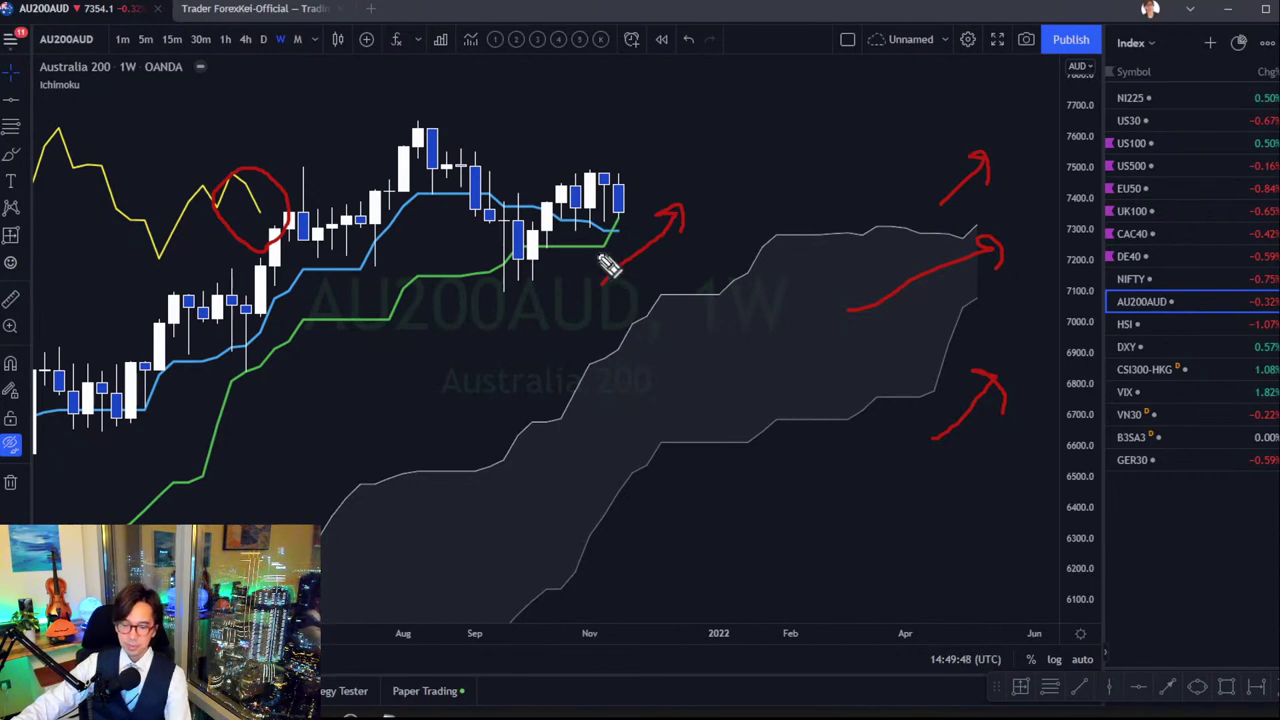
pyautogui.moveTo(634, 269)
pyautogui.mouseDown()
pyautogui.moveTo(594, 263)
pyautogui.moveTo(625, 200)
pyautogui.moveTo(652, 268)
pyautogui.moveTo(620, 290)
pyautogui.mouseUp()
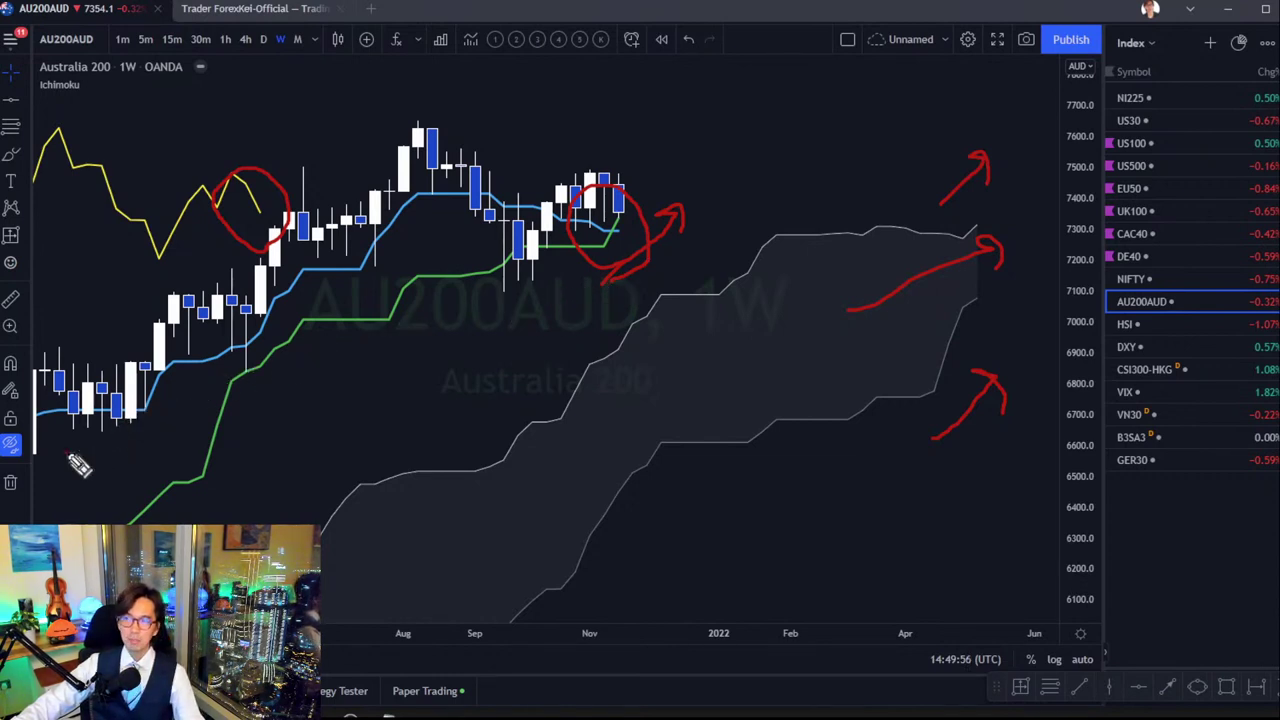
pyautogui.moveTo(78, 465)
pyautogui.mouseDown()
pyautogui.moveTo(163, 406)
pyautogui.moveTo(471, 274)
pyautogui.moveTo(592, 250)
pyautogui.mouseUp()
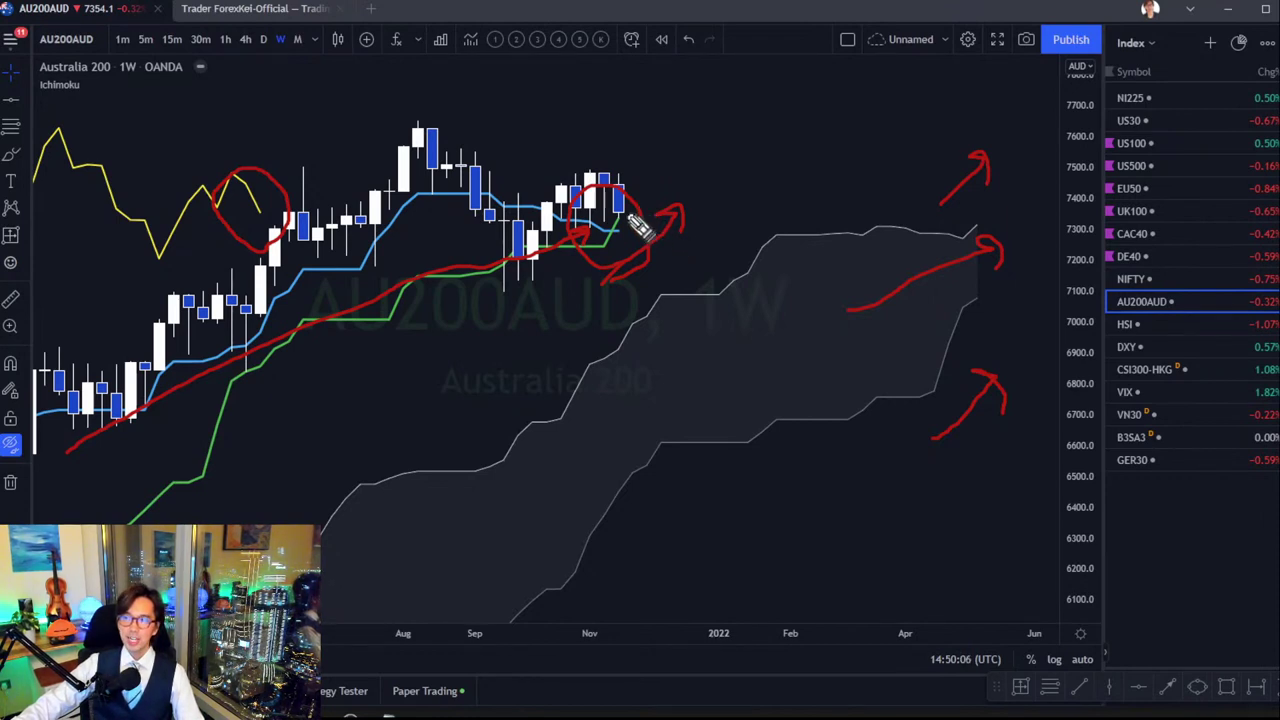
pyautogui.moveTo(635, 220)
pyautogui.mouseDown()
pyautogui.moveTo(684, 285)
pyautogui.moveTo(655, 306)
pyautogui.mouseUp()
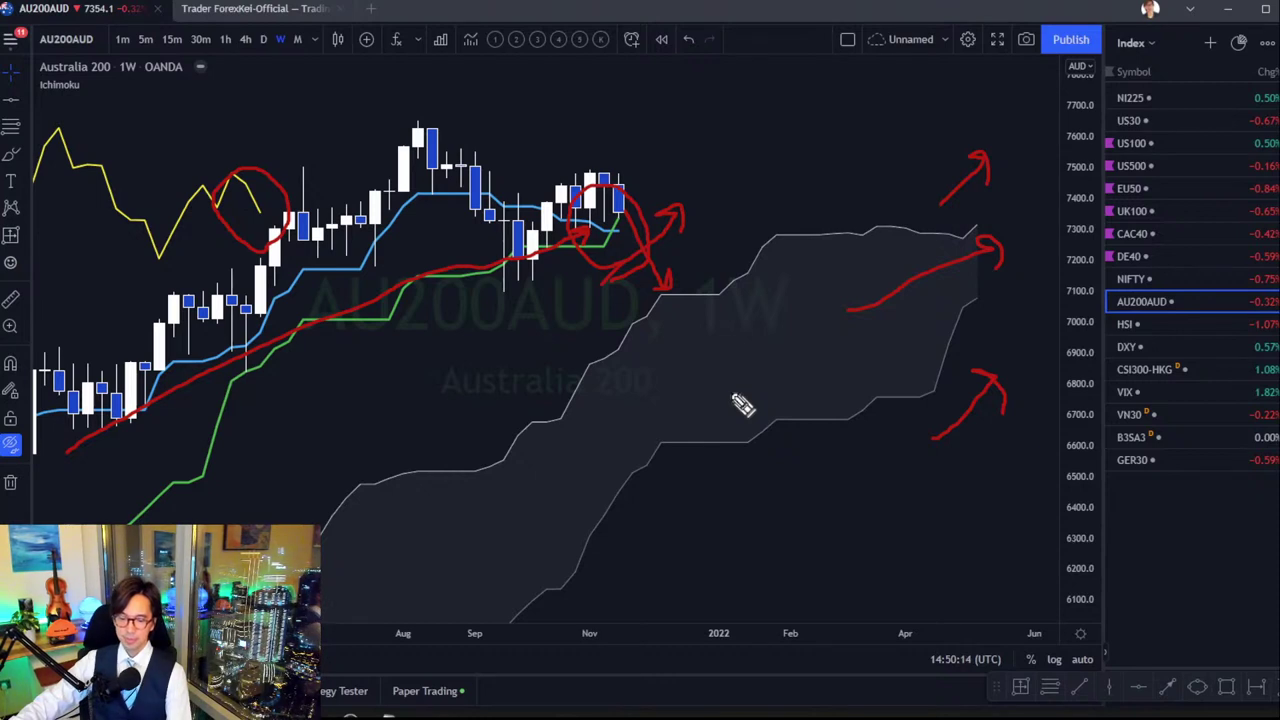
# Clear the annotations and switch the weekly chart to HSI.
pyautogui.press('Escape')
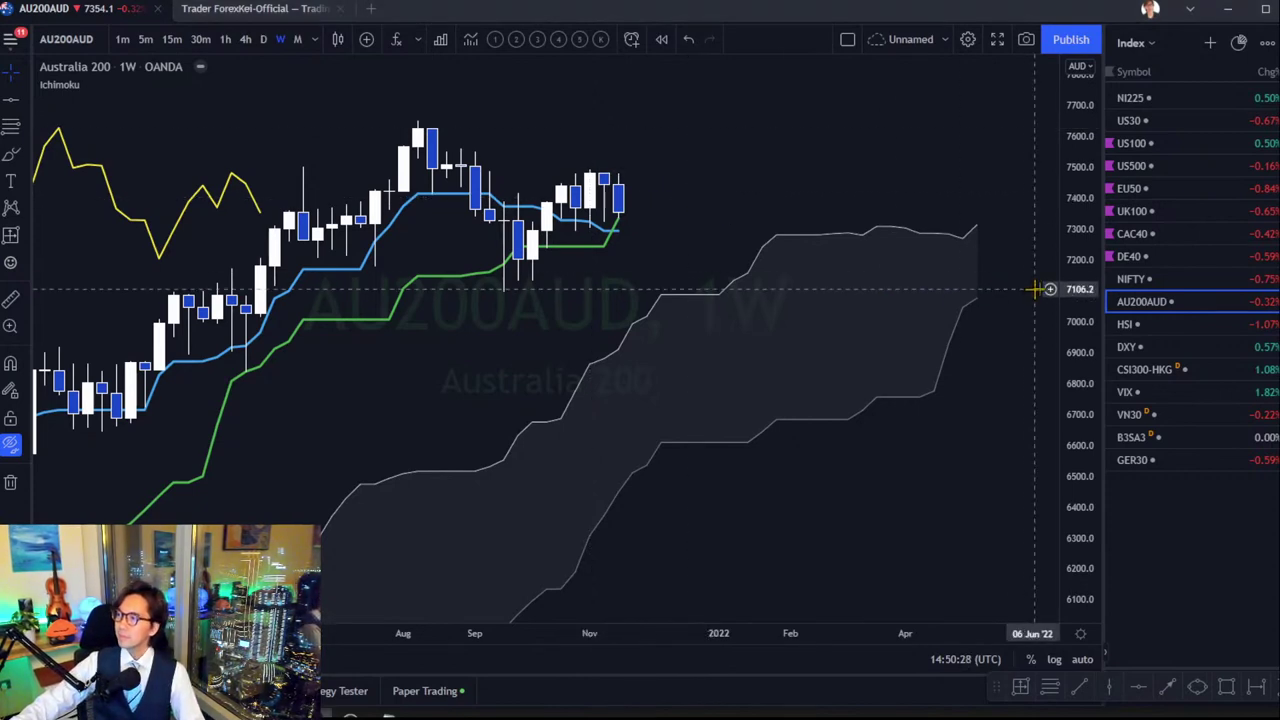
pyautogui.click(1151, 320)
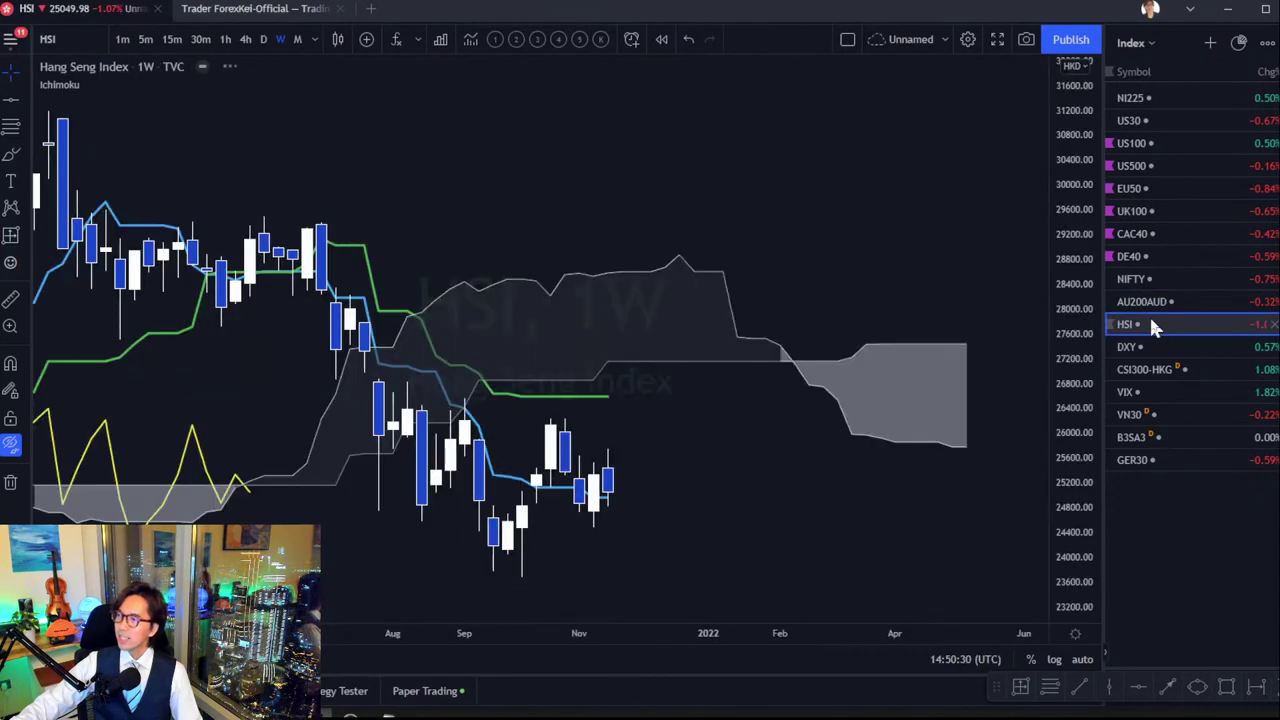
# Show the hidden Hang Seng levels and delete the two lower cyan lines, keeping 26595.12.
pyautogui.moveTo(737, 251); pyautogui.dragTo(786, 166)
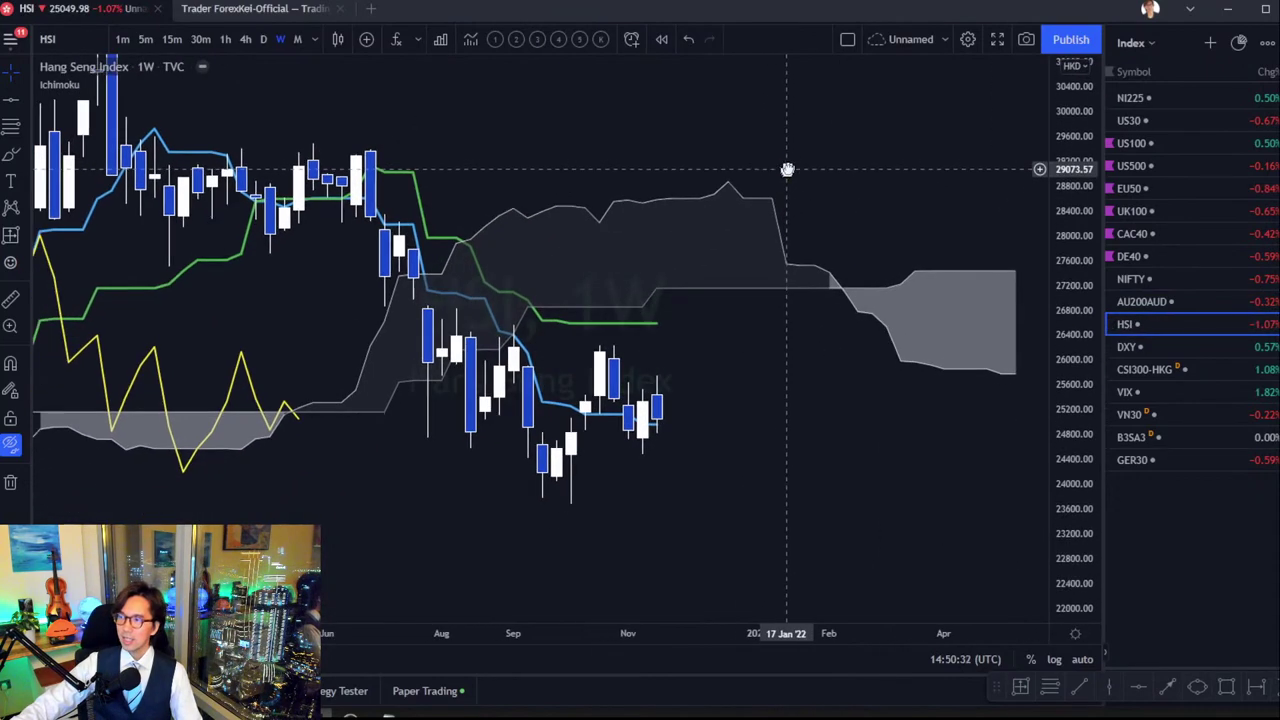
pyautogui.moveTo(818, 214); pyautogui.dragTo(726, 198)
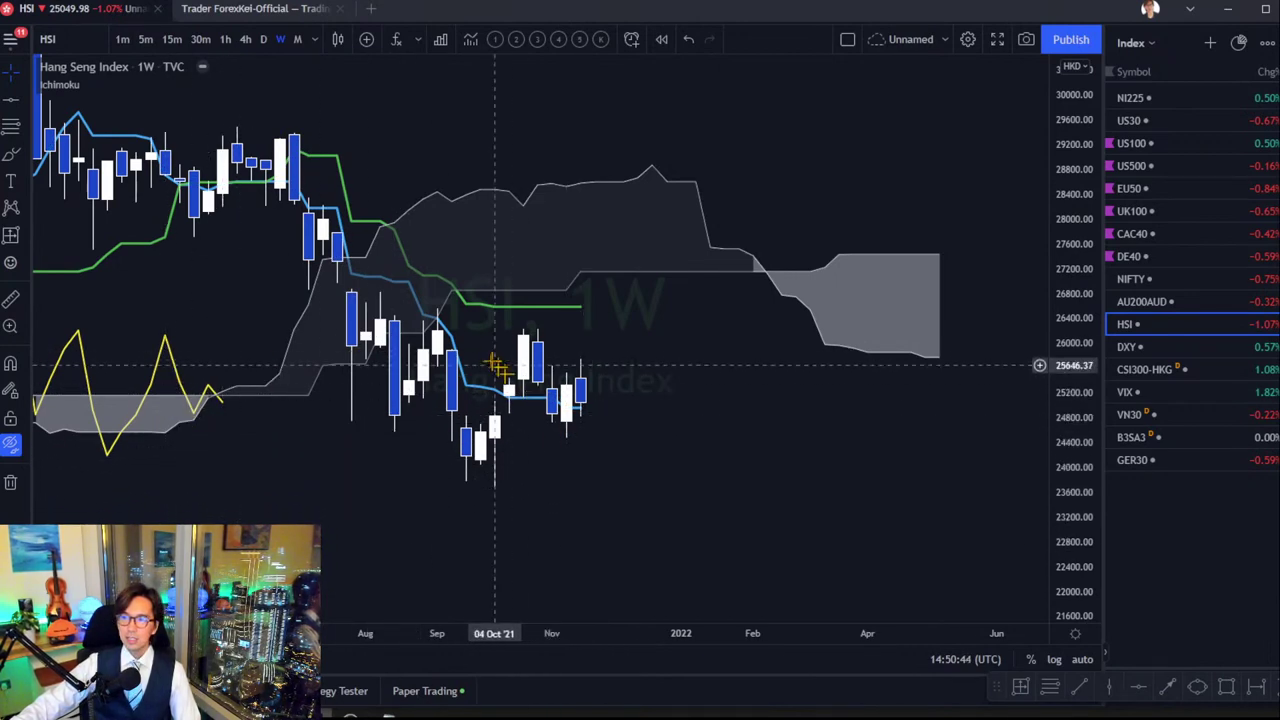
pyautogui.click(11, 445)
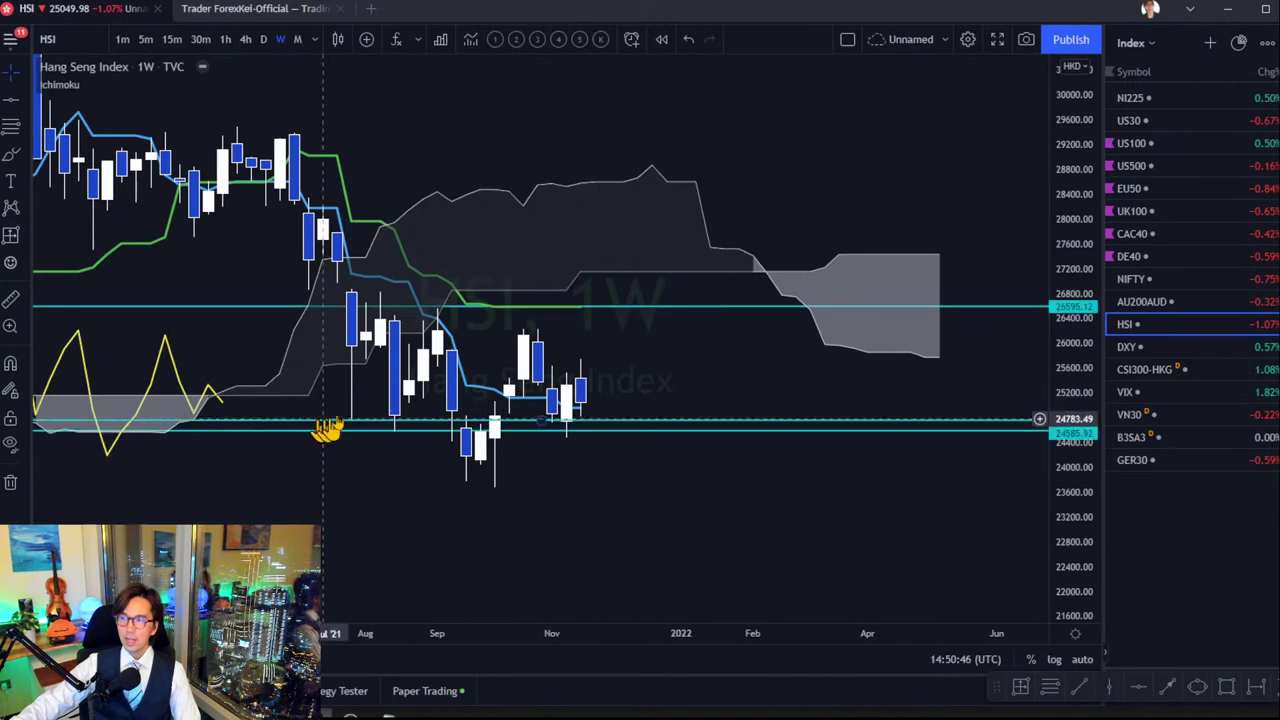
pyautogui.click(647, 432)
pyautogui.press('Delete')
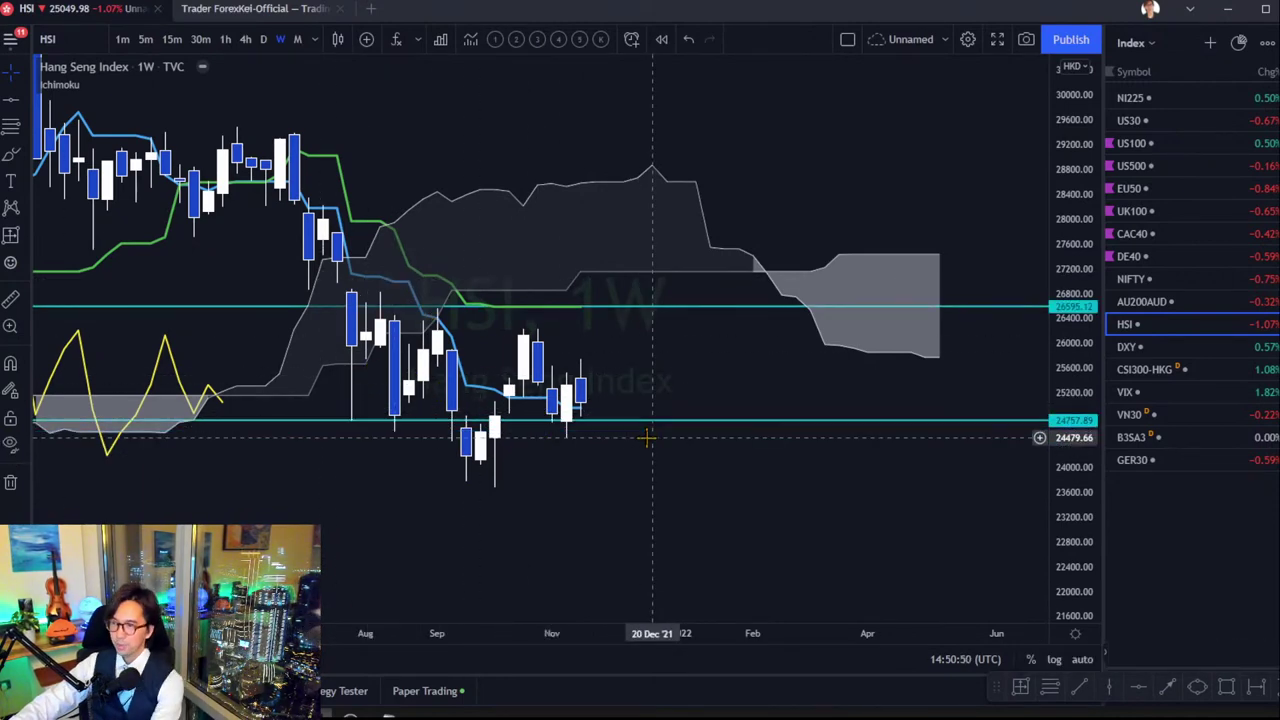
pyautogui.click(643, 422)
pyautogui.press('Delete')
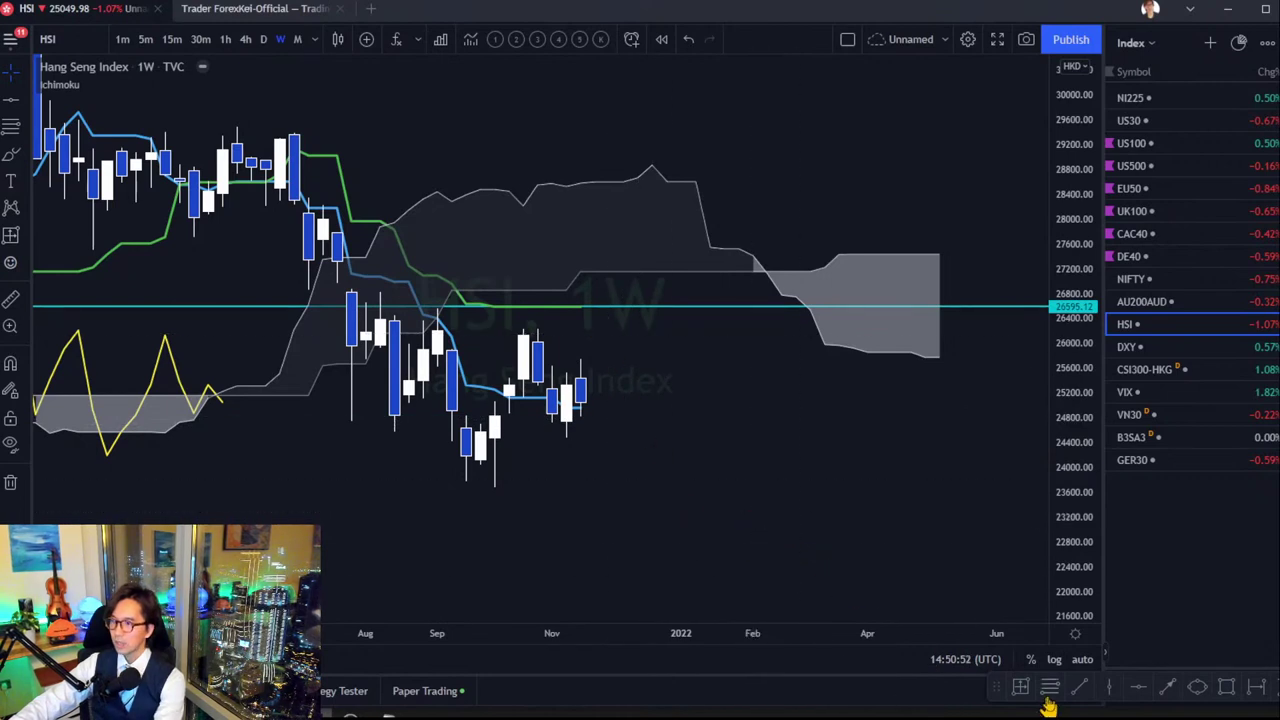
# Draw a rising trendline from the Hang Seng September low to the cloud edge, then switch to FXStreet.
pyautogui.click(423, 512)
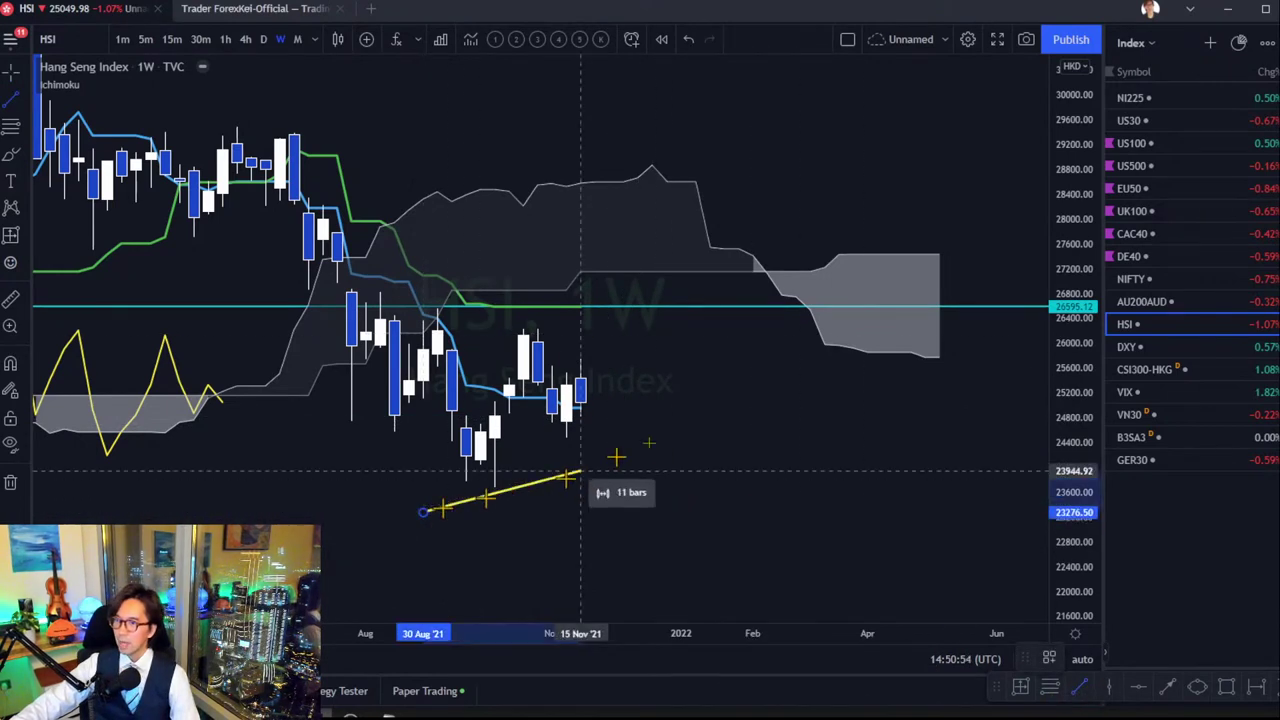
pyautogui.click(795, 300)
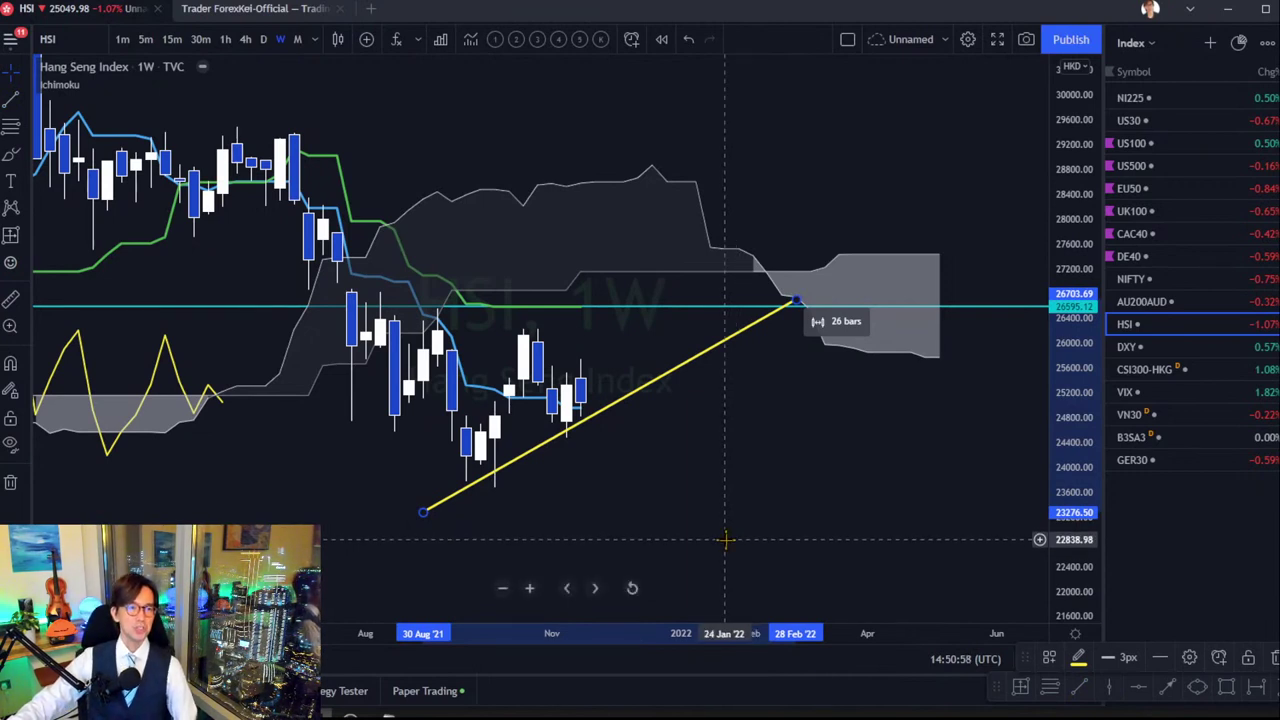
pyautogui.click(740, 504)
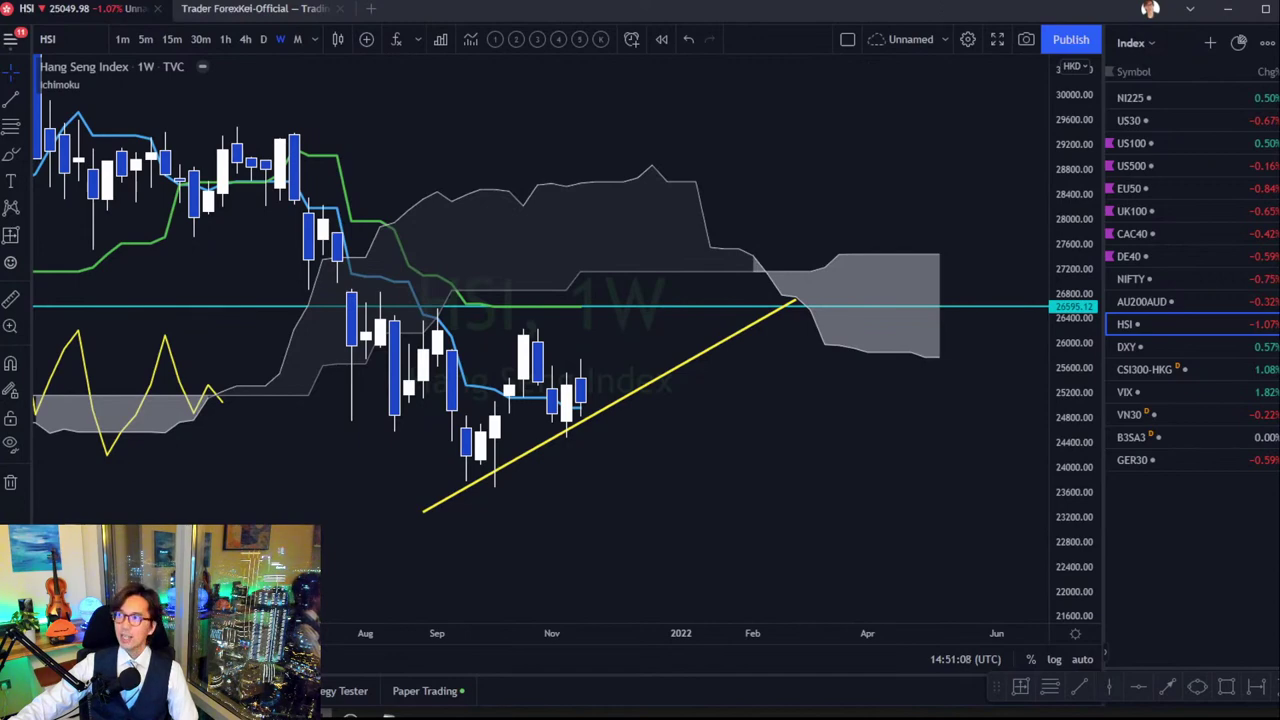
pyautogui.hotkey('alt', 'Tab')
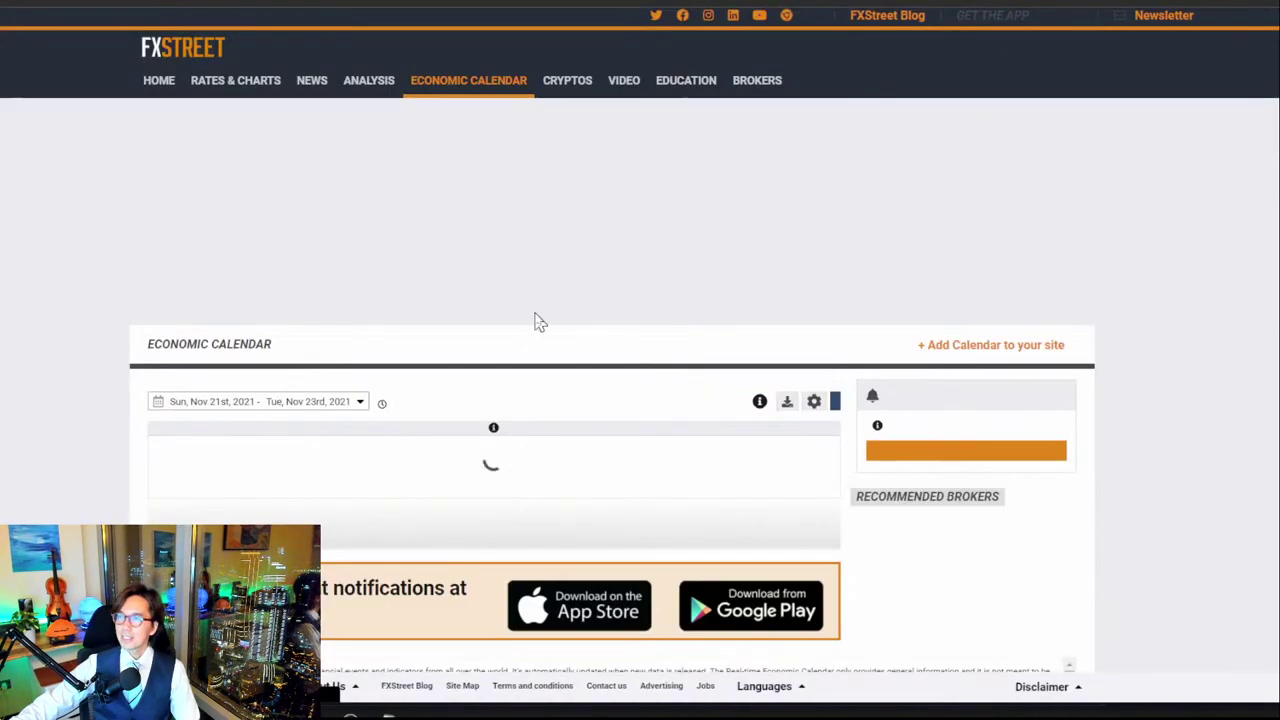
# Set the calendar range to this week, Nov 21–27, 2021, and scroll down to the events table.
pyautogui.click(308, 408)
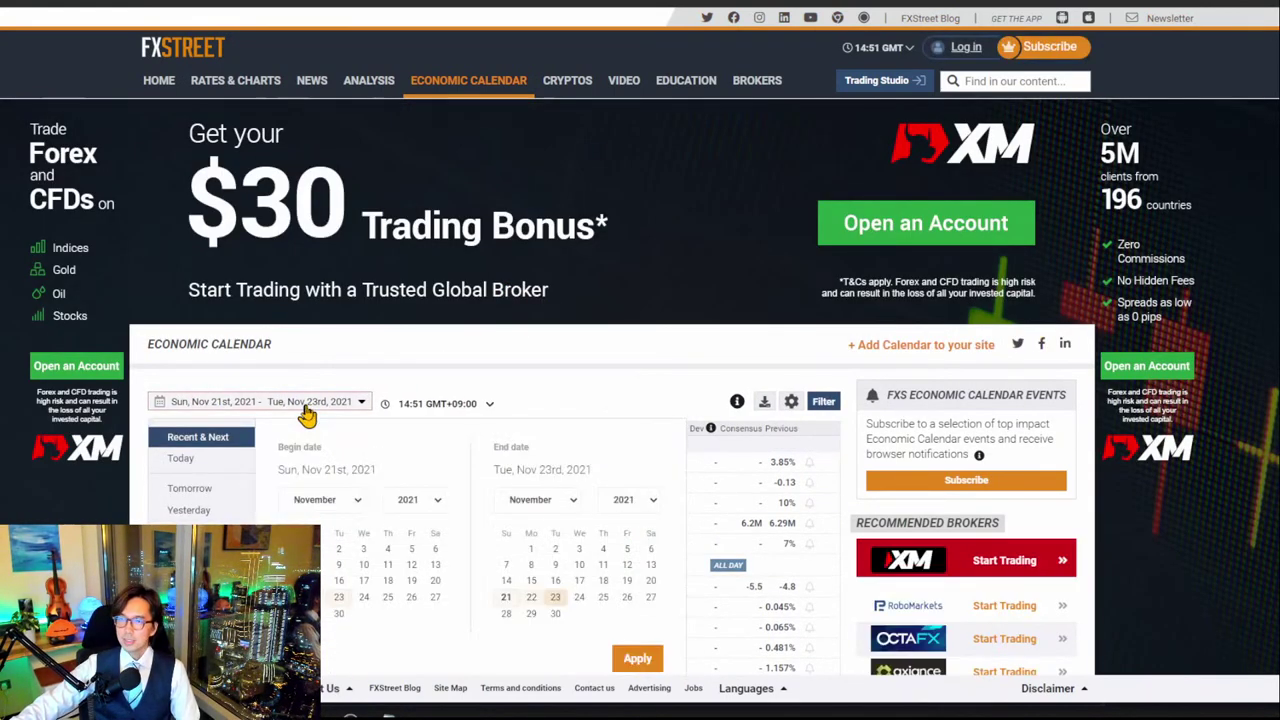
pyautogui.click(200, 532)
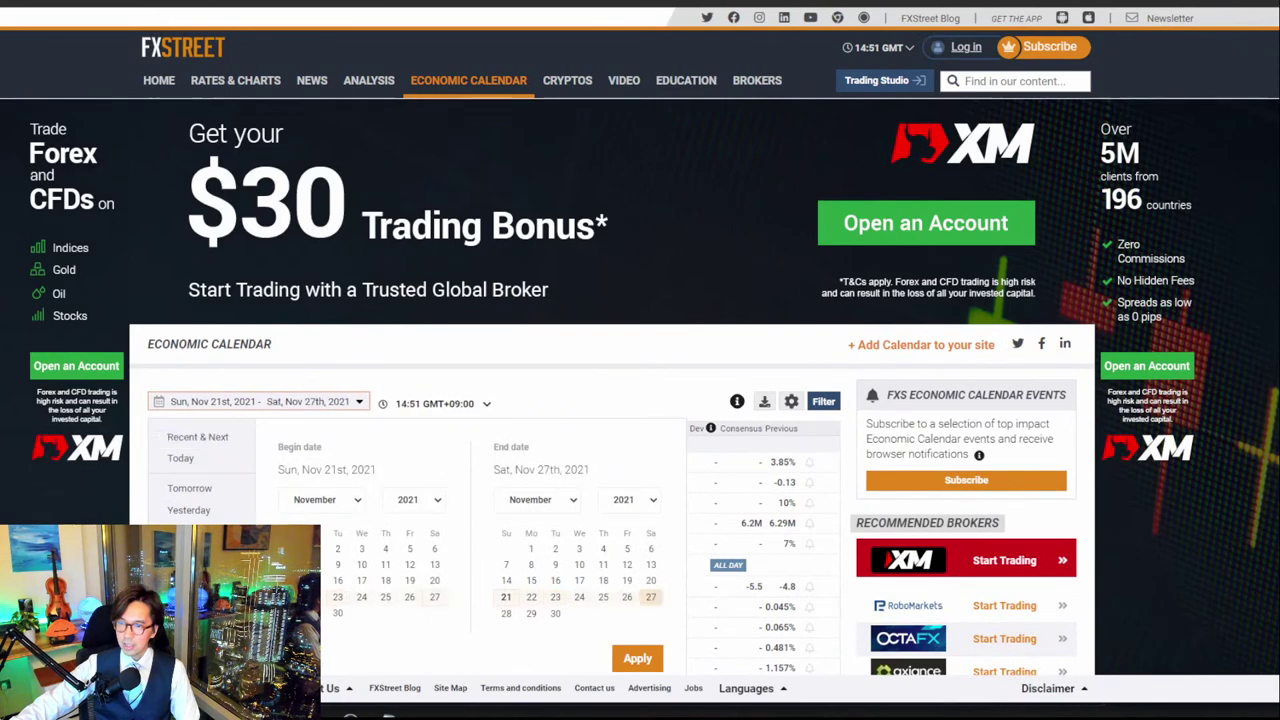
pyautogui.click(633, 660)
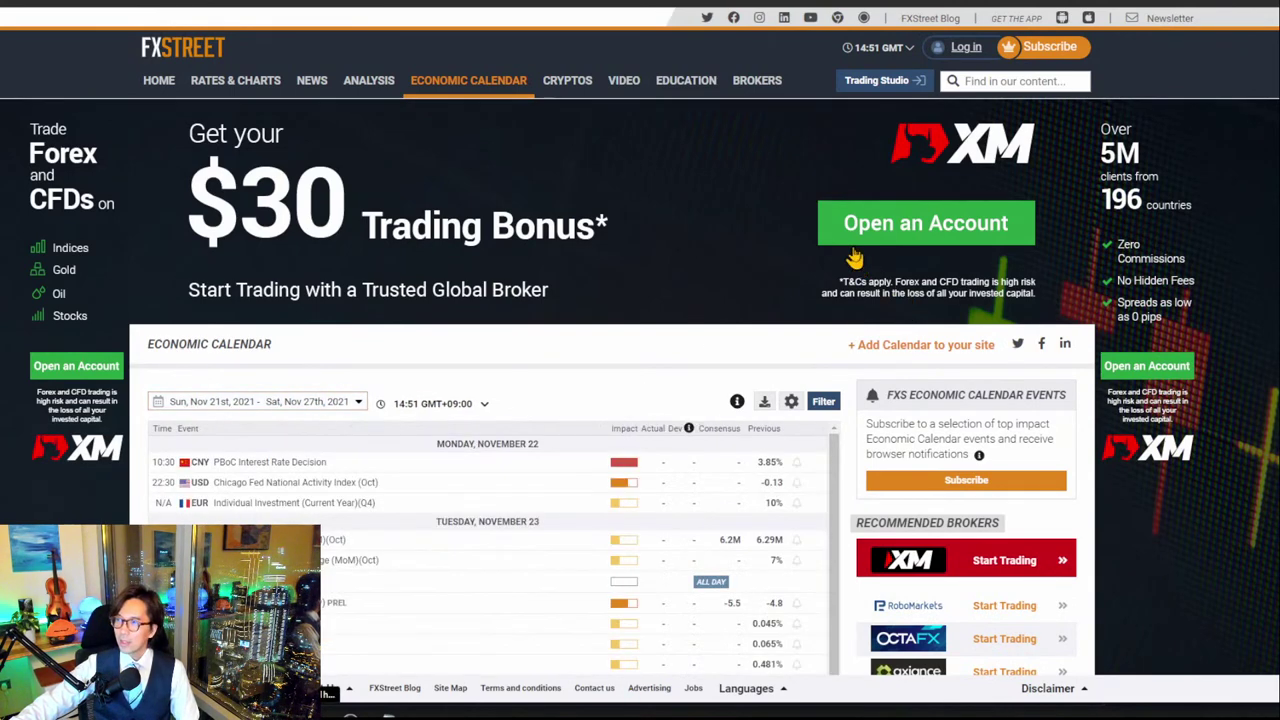
pyautogui.scroll(-3, 855, 260)
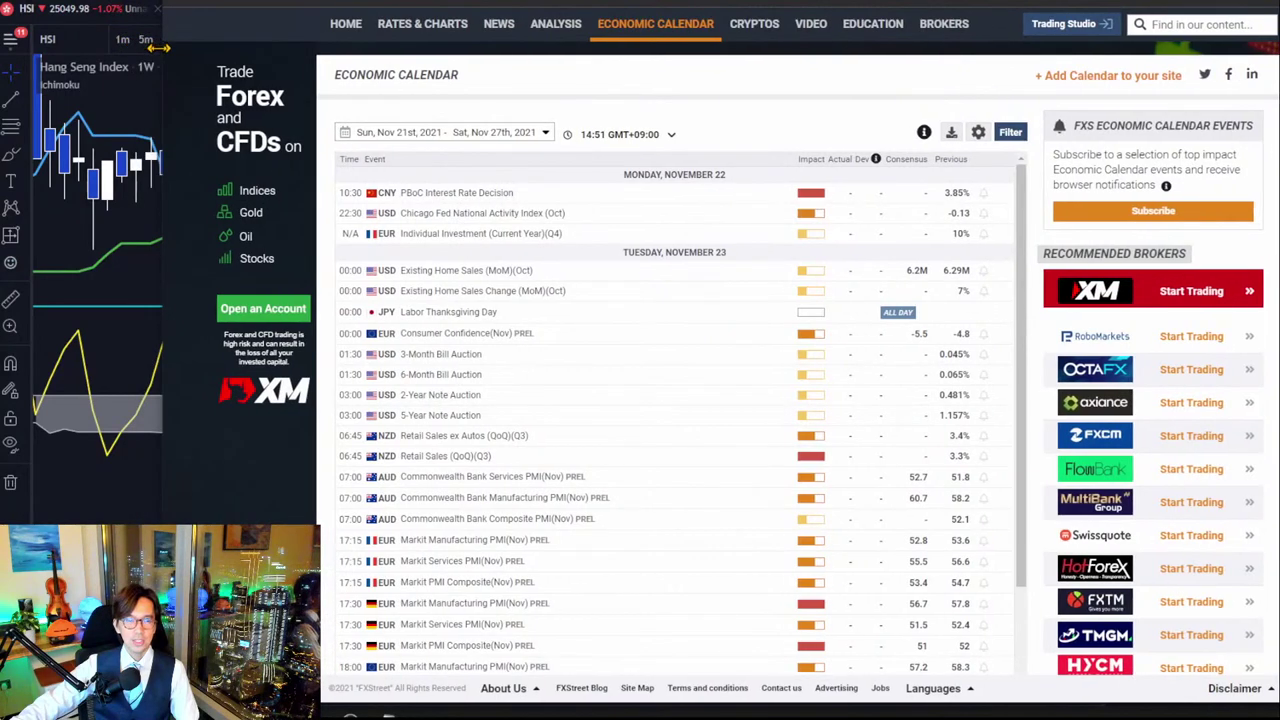
# Narrow the chart window, then scroll the calendar past Tuesday and Wednesday to Thursday, November 25.
pyautogui.moveTo(160, 47); pyautogui.dragTo(152, 47)
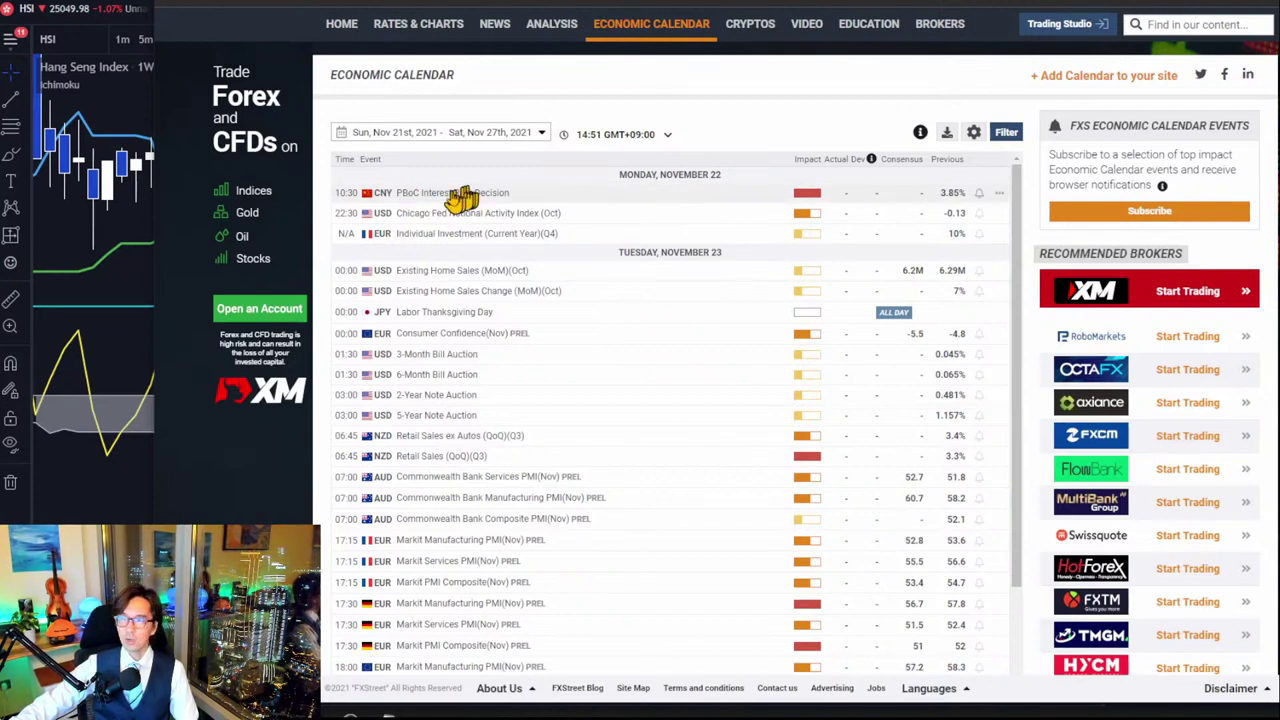
pyautogui.moveTo(1018, 195); pyautogui.dragTo(1028, 271)
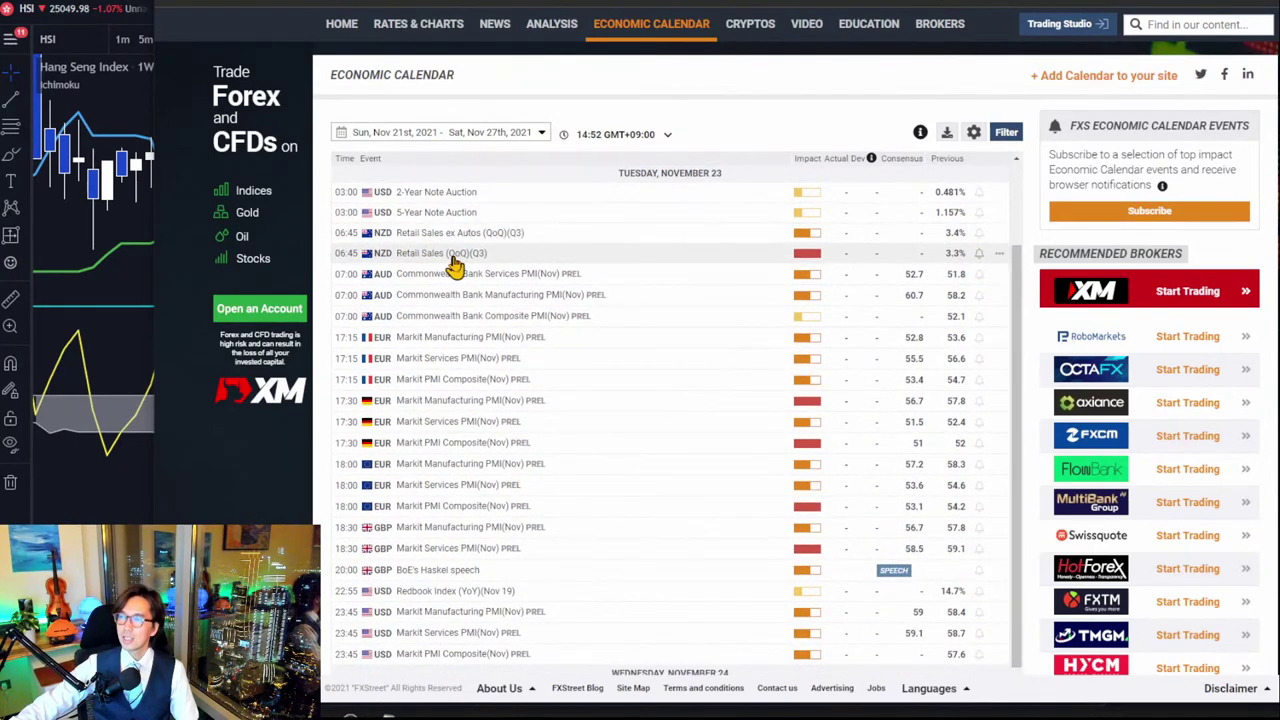
pyautogui.moveTo(1025, 288); pyautogui.dragTo(1020, 334)
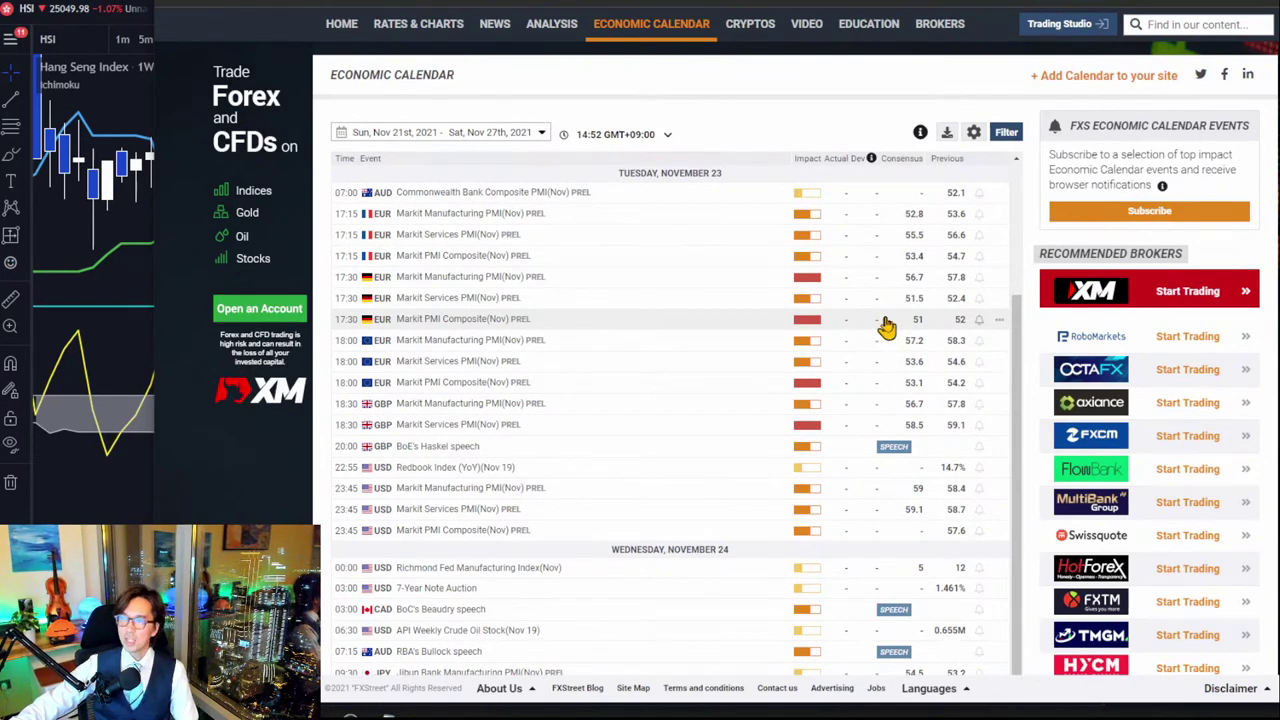
pyautogui.moveTo(1014, 343); pyautogui.dragTo(1021, 386)
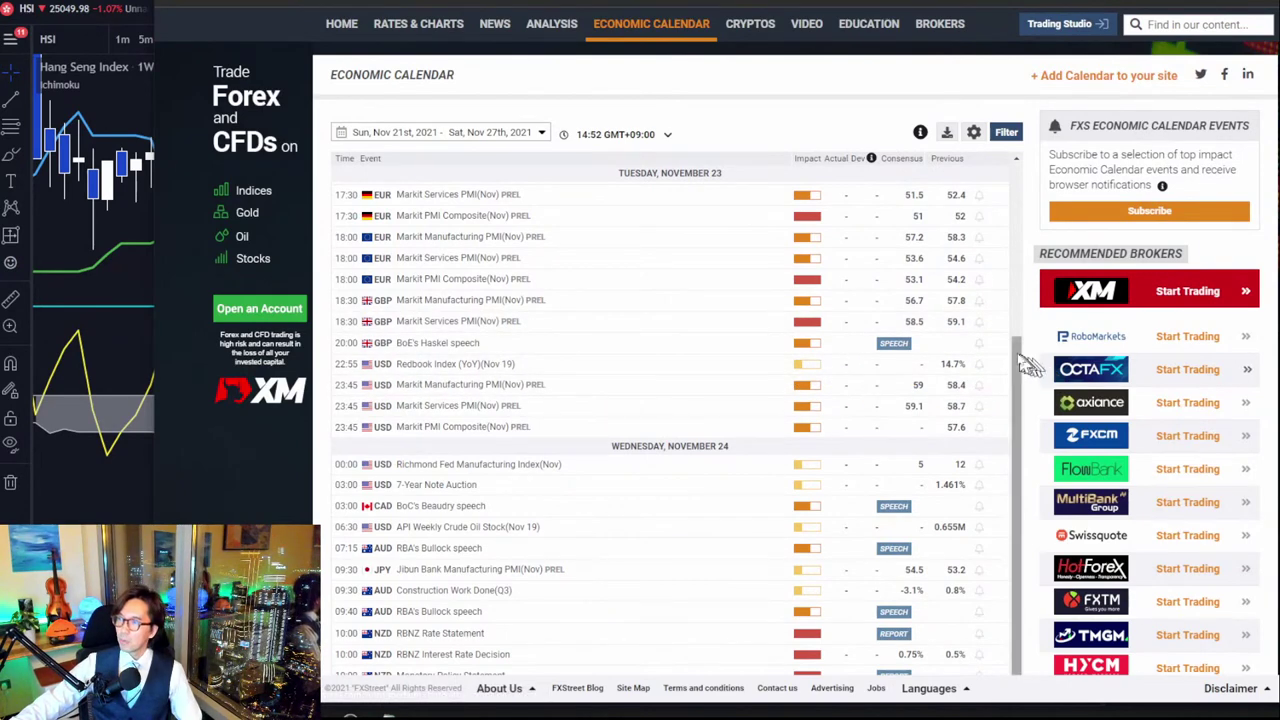
pyautogui.moveTo(1020, 364); pyautogui.dragTo(1026, 503)
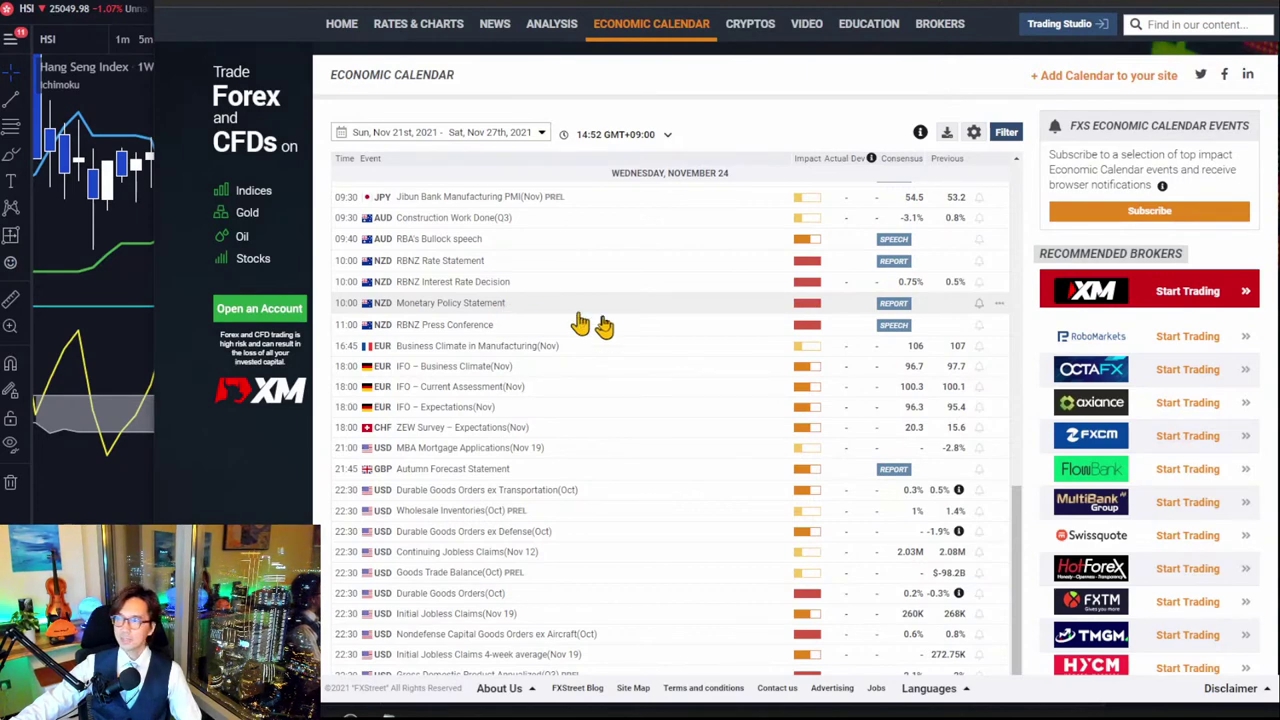
pyautogui.moveTo(1020, 514); pyautogui.dragTo(1018, 665)
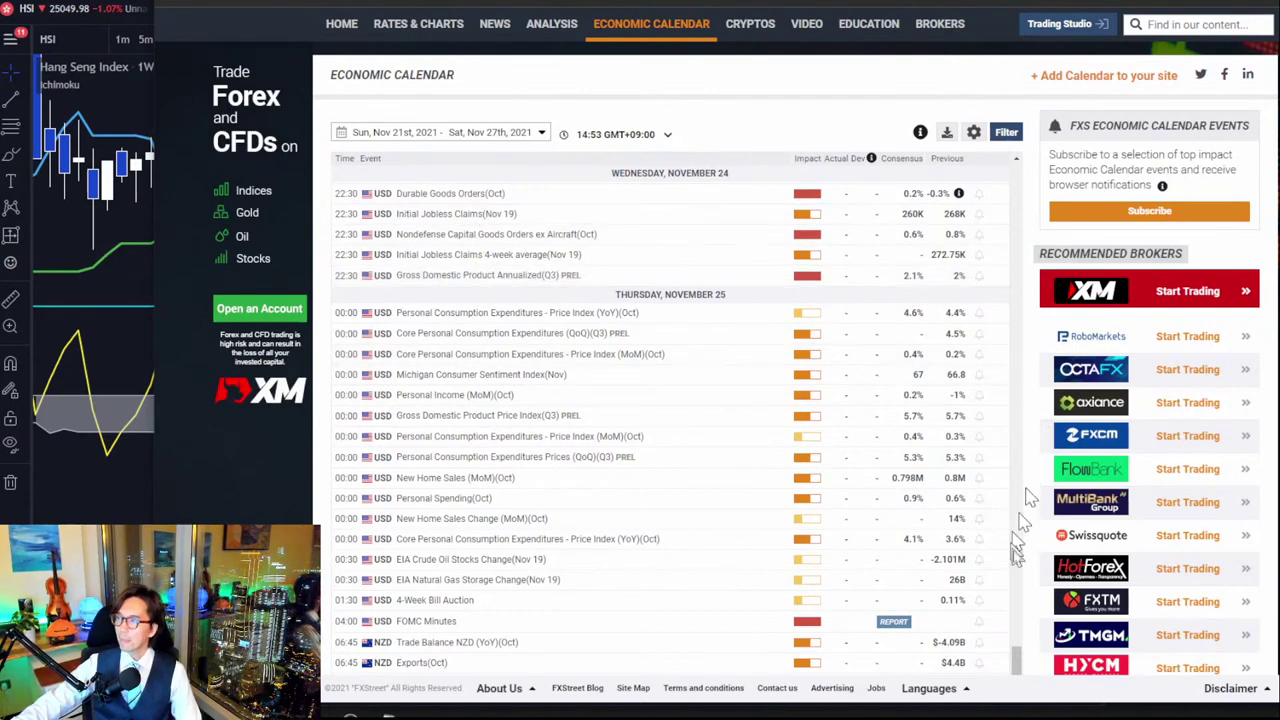
# Scroll the calendar to Saturday, November 27 and back to the top, then return to the Hang Seng chart.
pyautogui.scroll(-5, 670, 360)
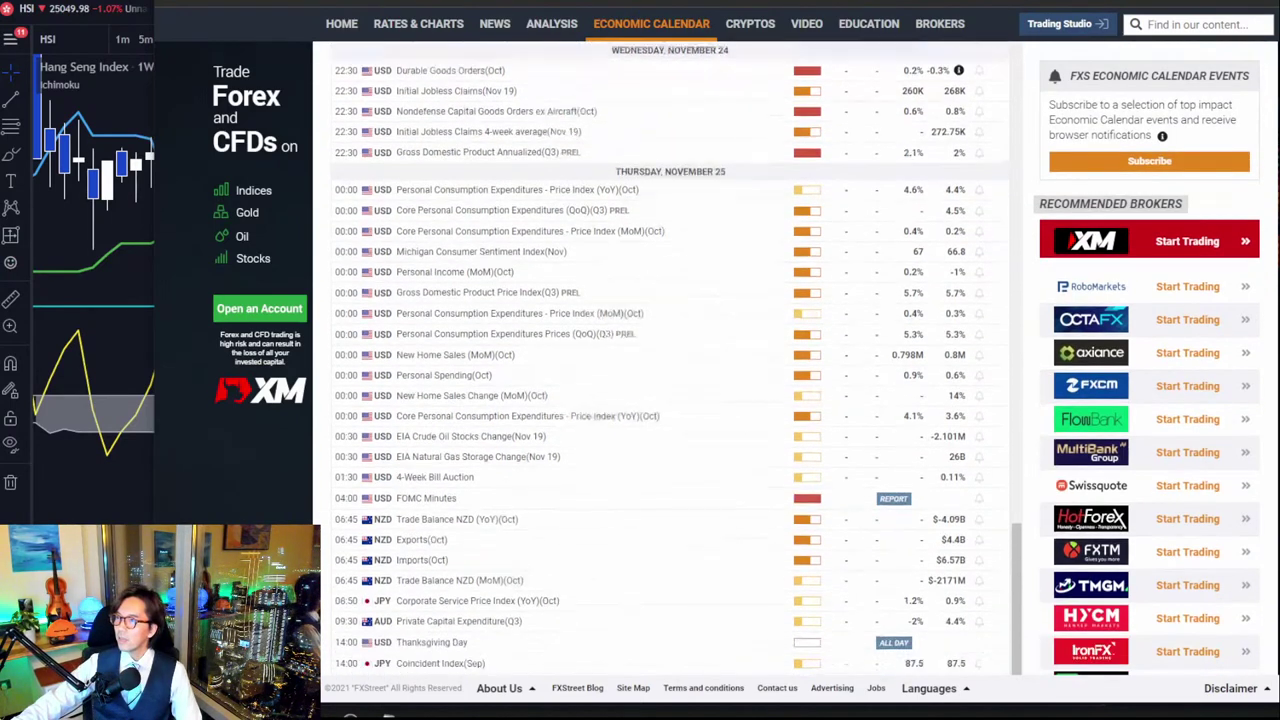
pyautogui.scroll(-1, 670, 360)
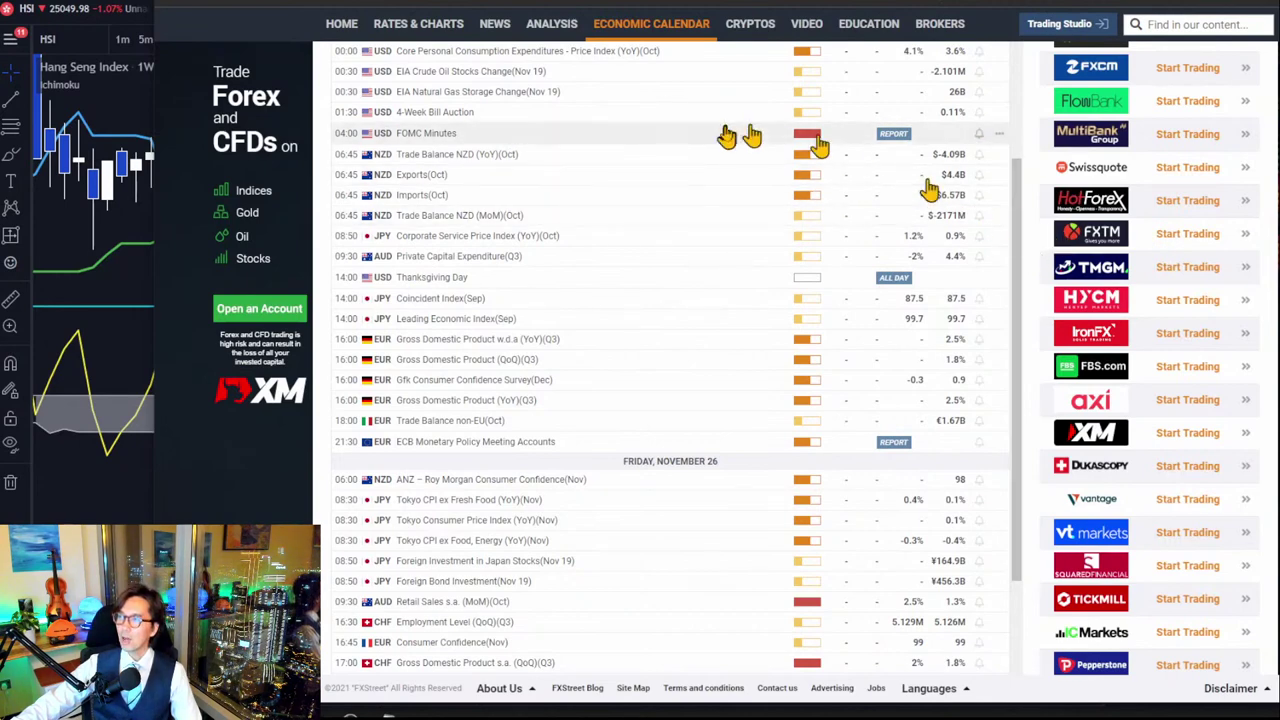
pyautogui.moveTo(1020, 202); pyautogui.dragTo(1020, 316)
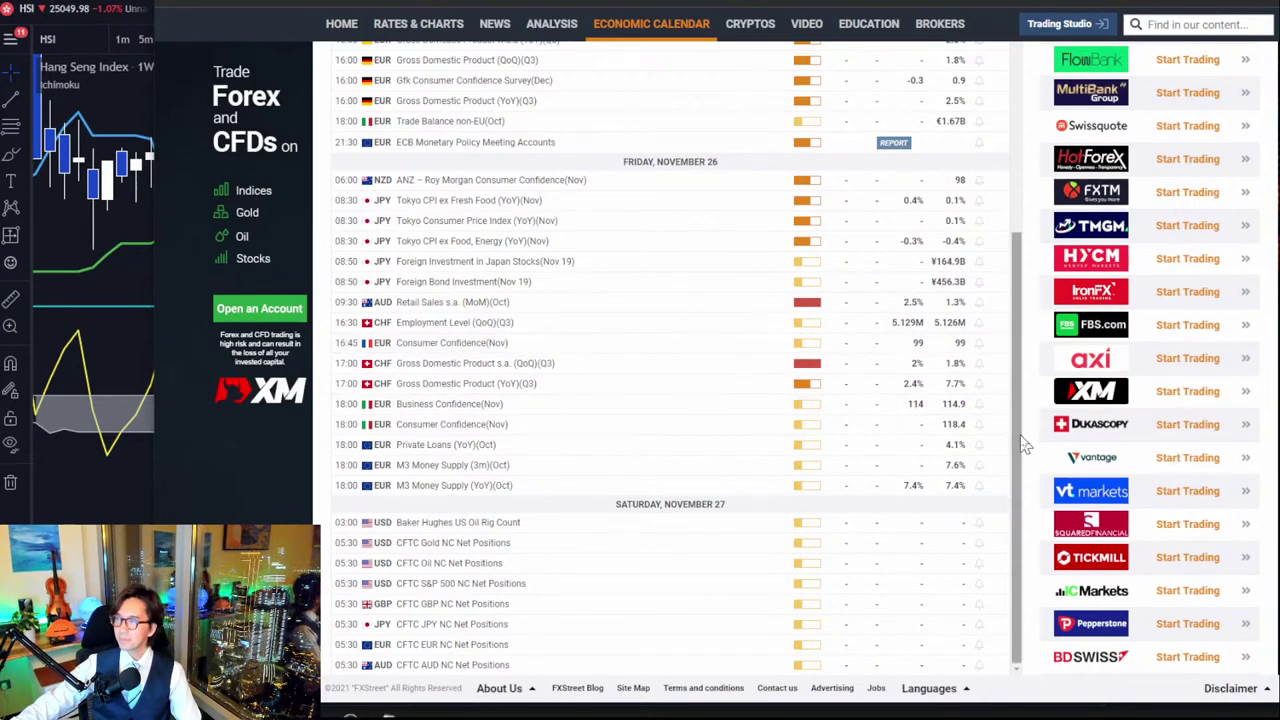
pyautogui.moveTo(1020, 443); pyautogui.dragTo(1027, 192)
pyautogui.scroll(3, 1027, 192)
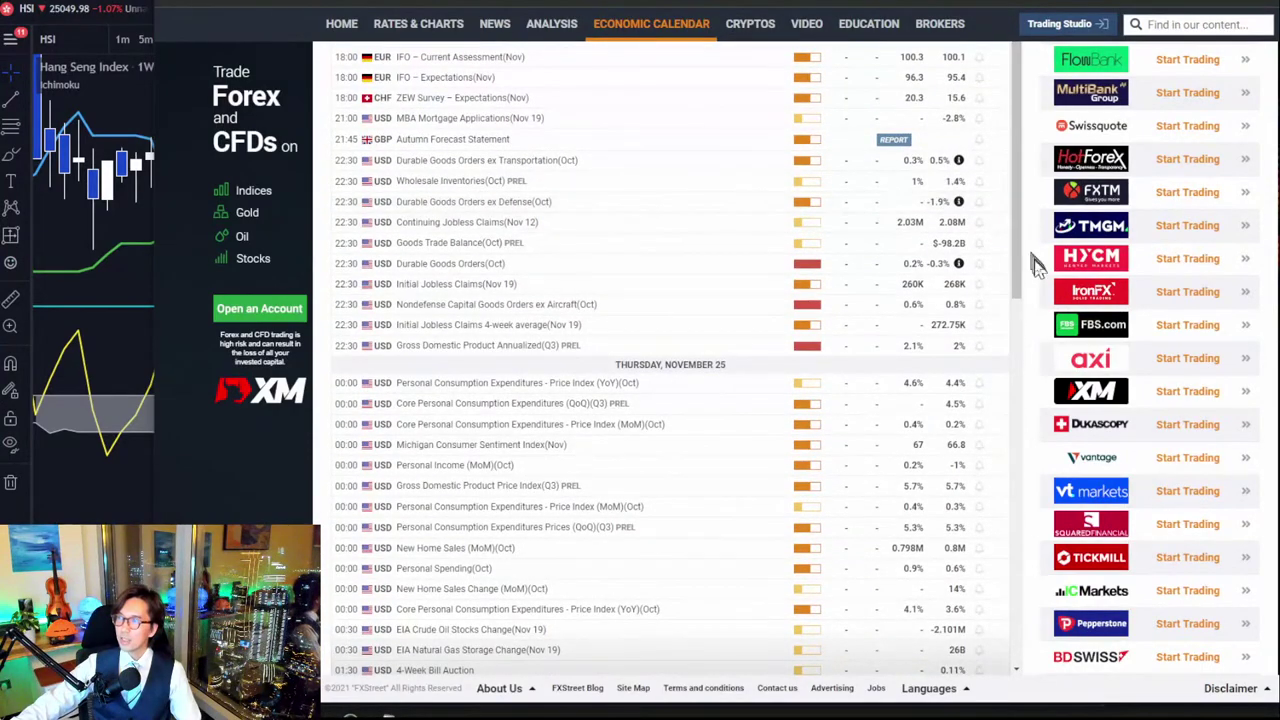
pyautogui.scroll(5, 1027, 294)
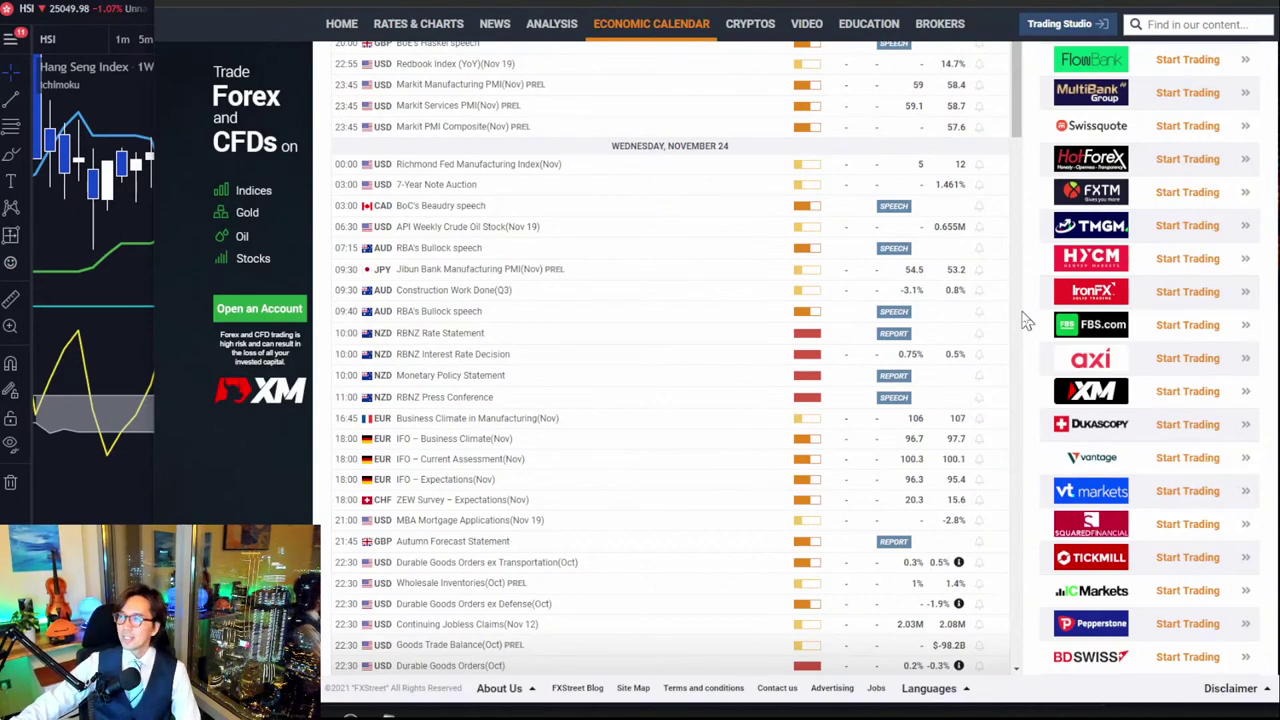
pyautogui.scroll(10, 1030, 325)
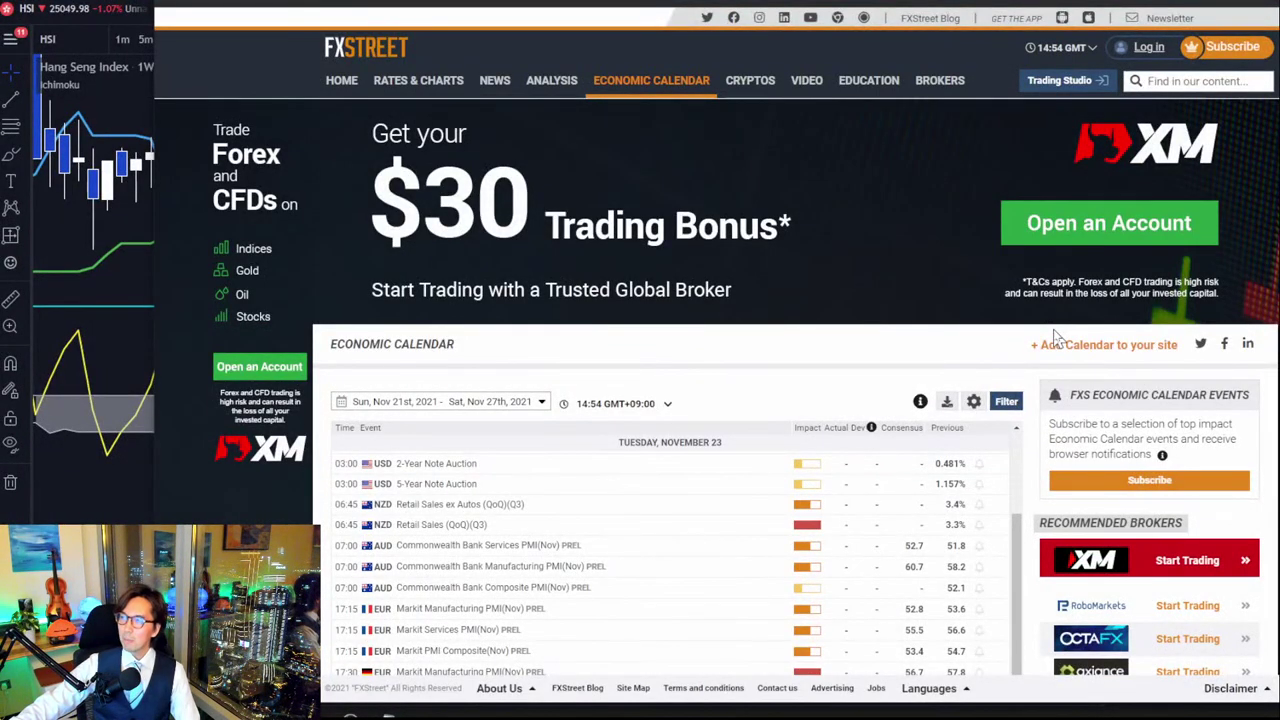
pyautogui.click(95, 233)
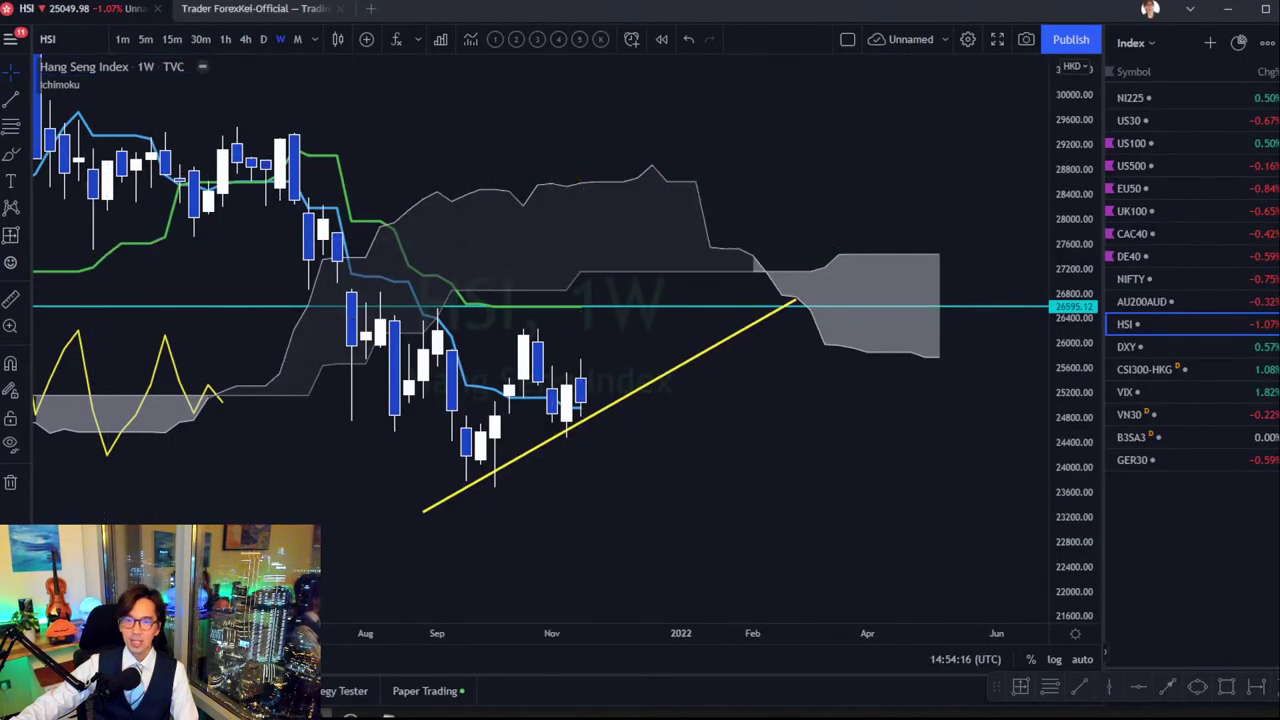
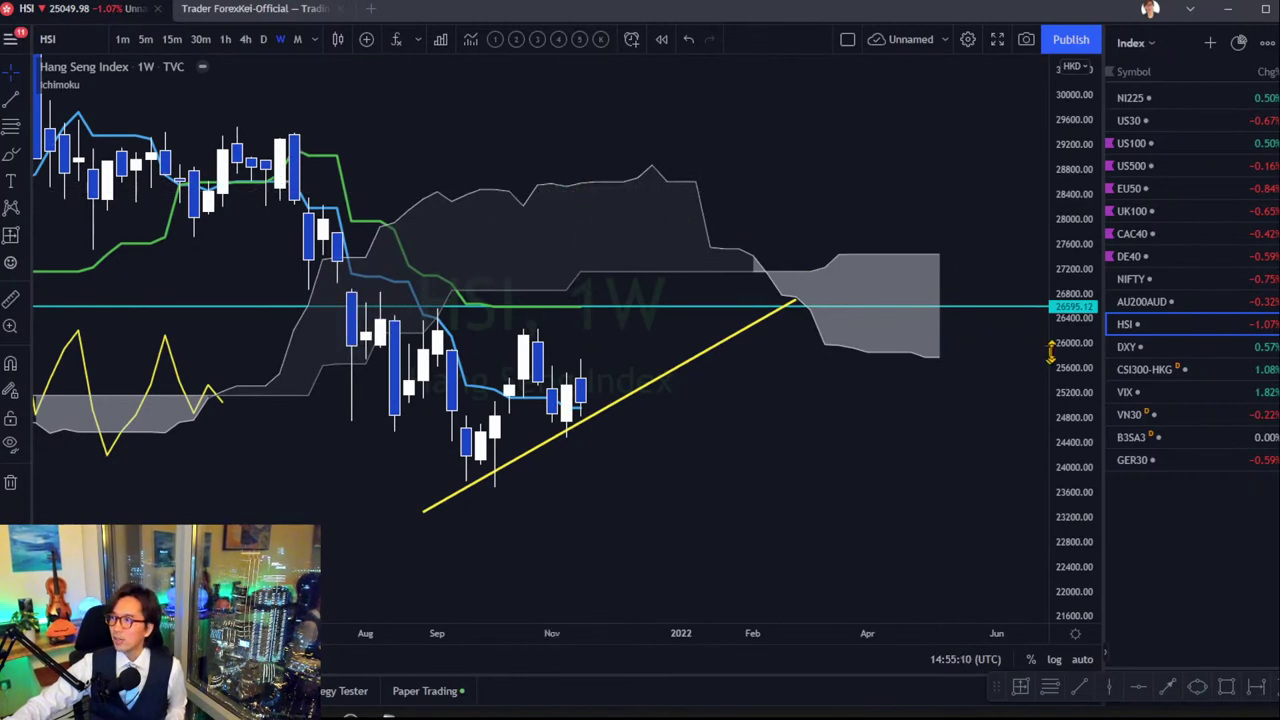
# Open the DXY chart from the Index watchlist and compress its price scale.
pyautogui.click(1140, 350)
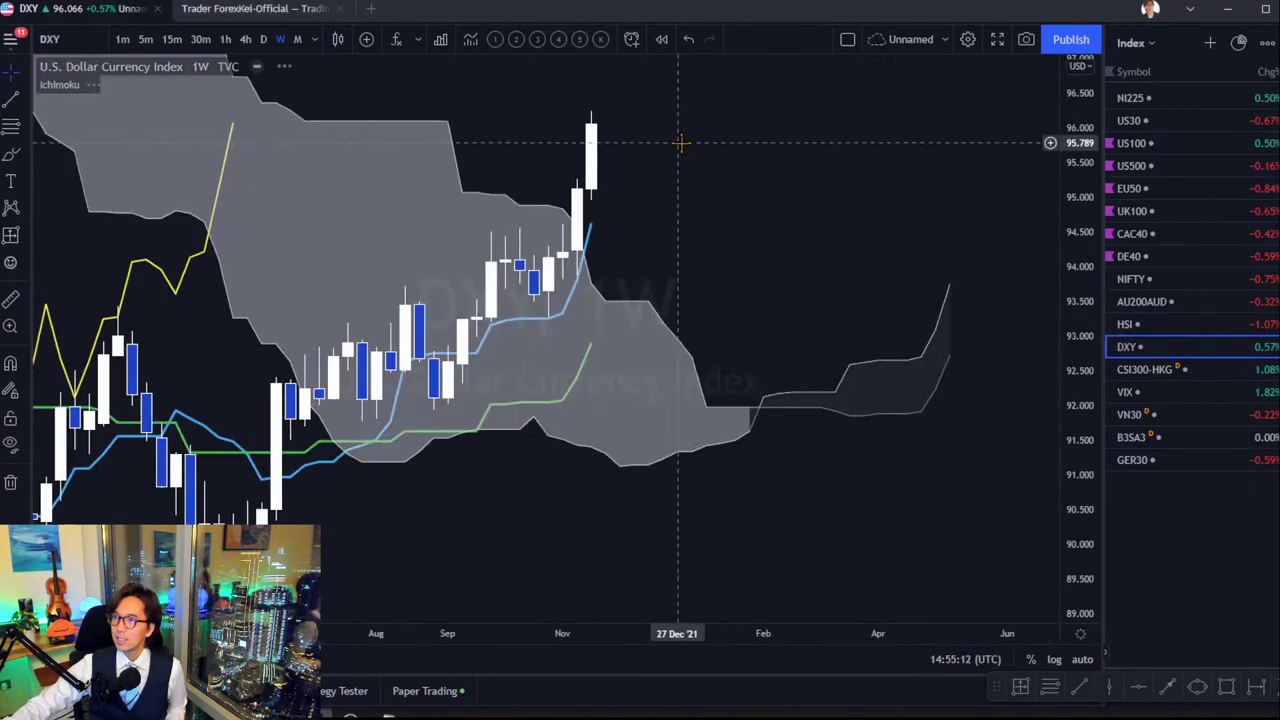
pyautogui.moveTo(1103, 108); pyautogui.dragTo(1100, 409)
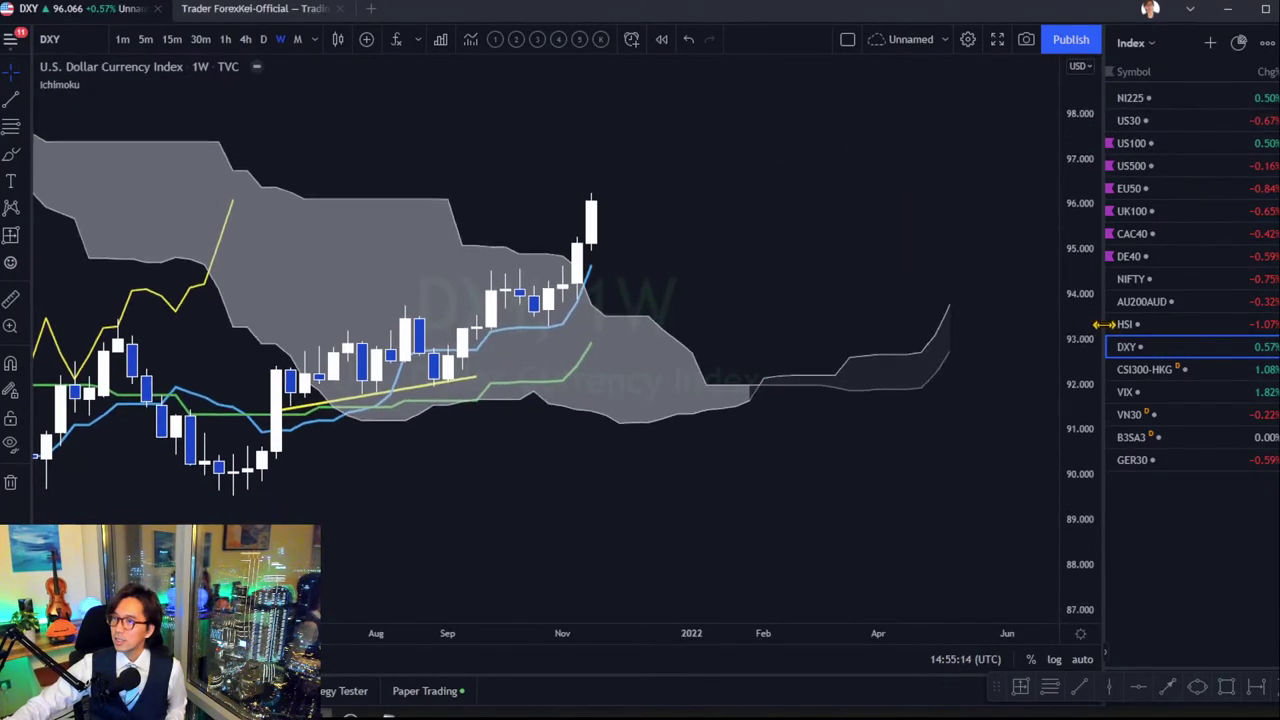
pyautogui.scroll(-3, 686, 486)
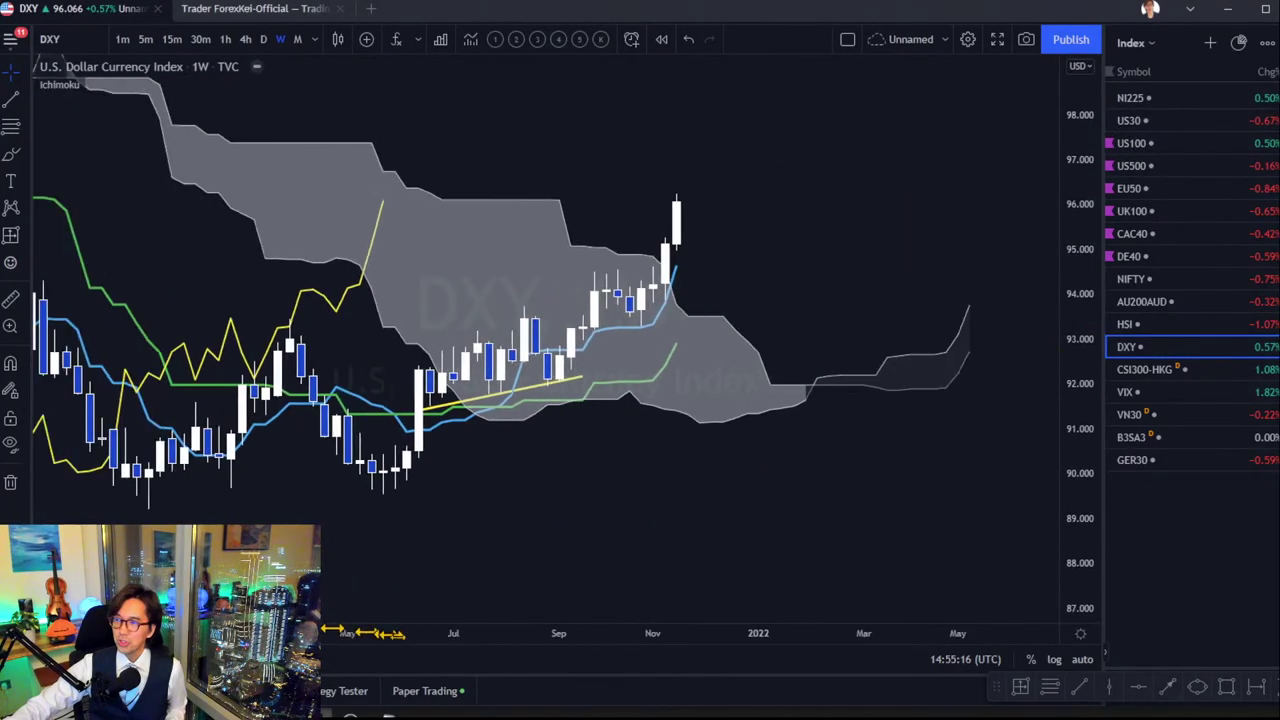
pyautogui.scroll(2, 714, 506)
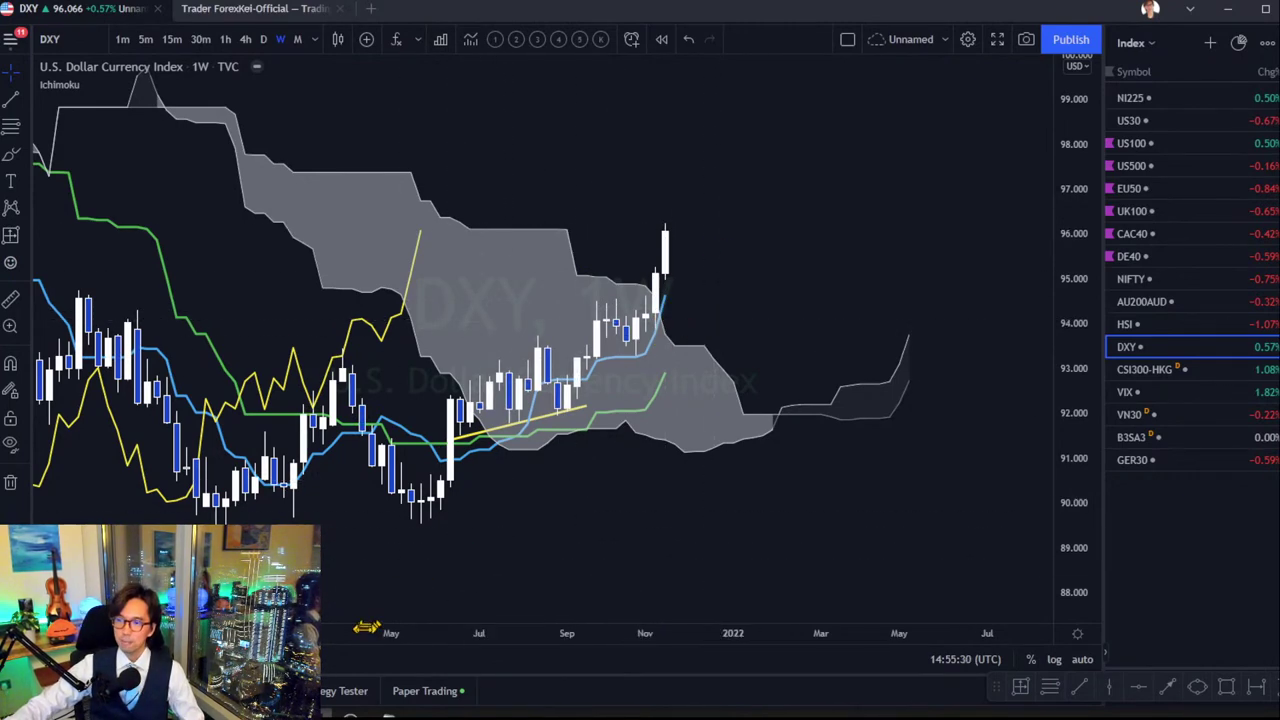
# Zoom out the price history and mark a horizontal level at 95.707.
pyautogui.moveTo(366, 627); pyautogui.dragTo(645, 655)
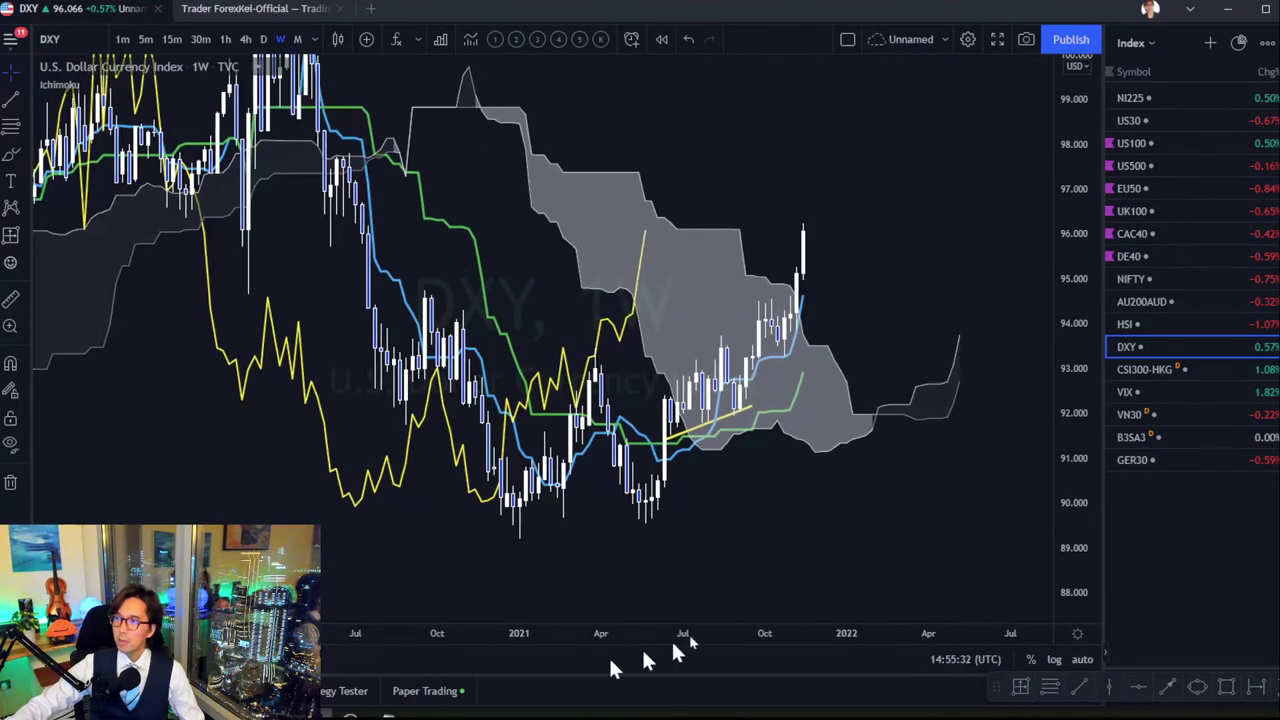
pyautogui.moveTo(1063, 266); pyautogui.dragTo(1058, 318)
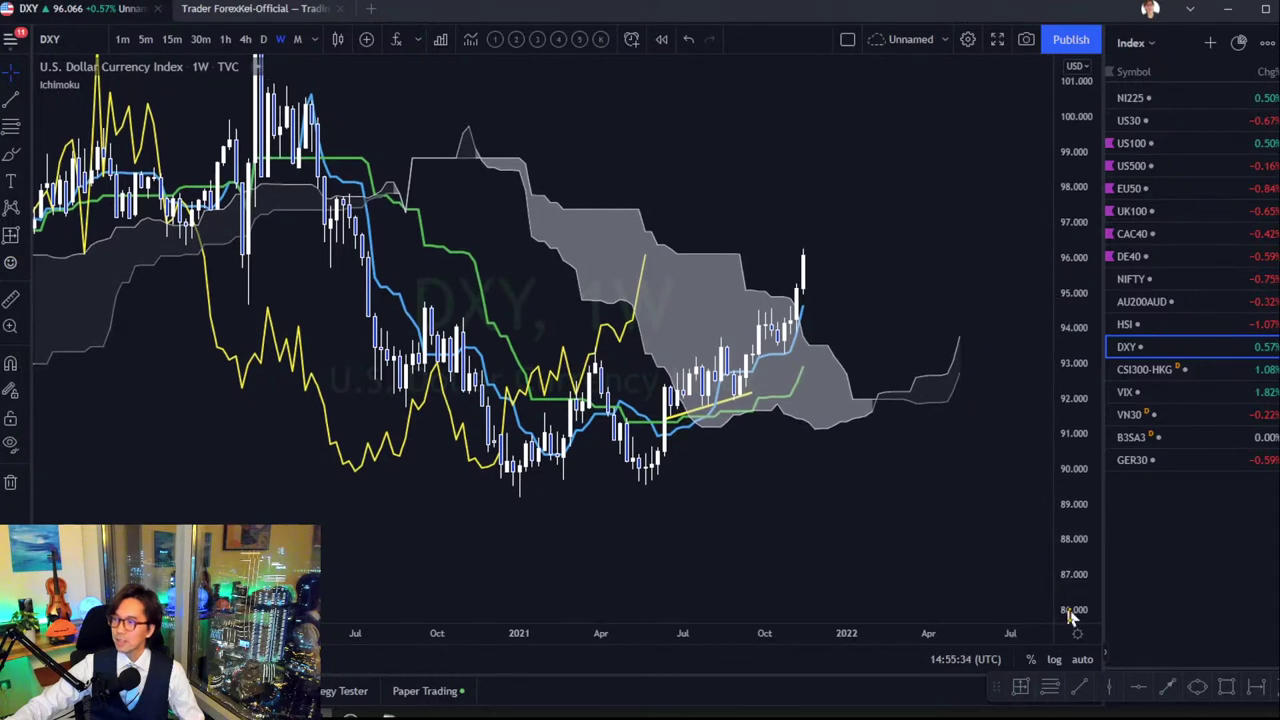
pyautogui.click(1138, 688)
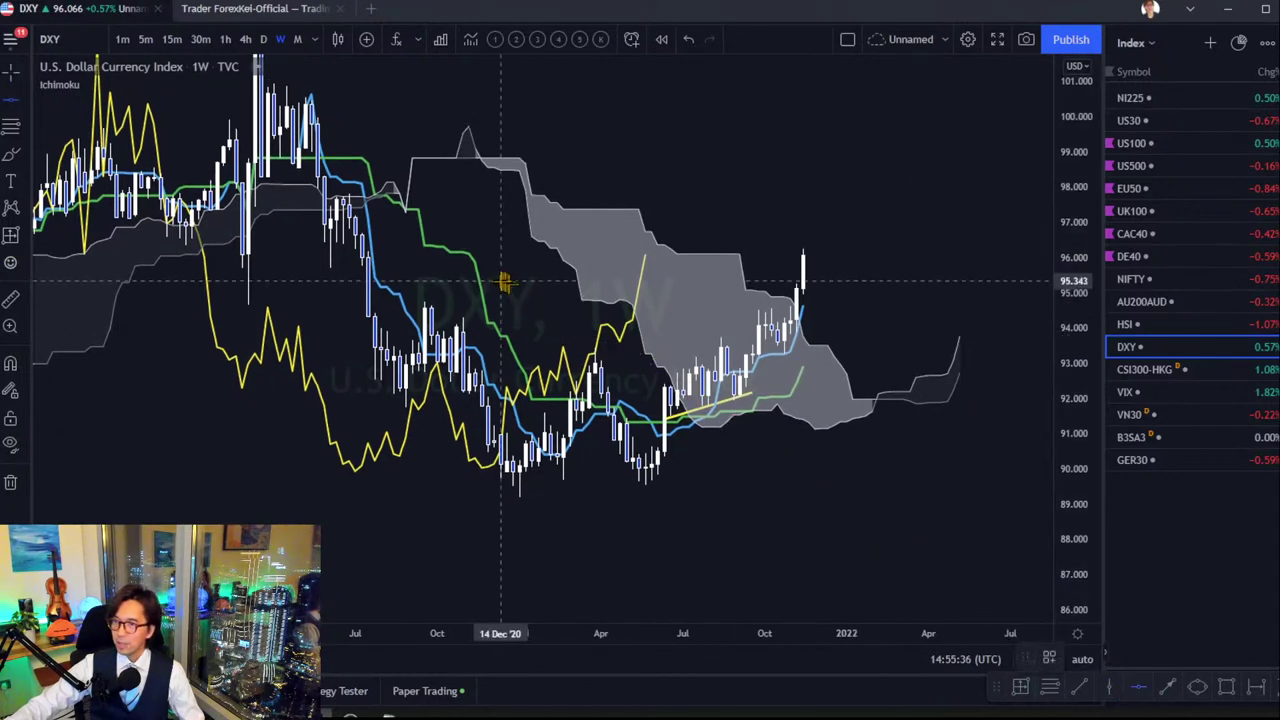
pyautogui.click(458, 268)
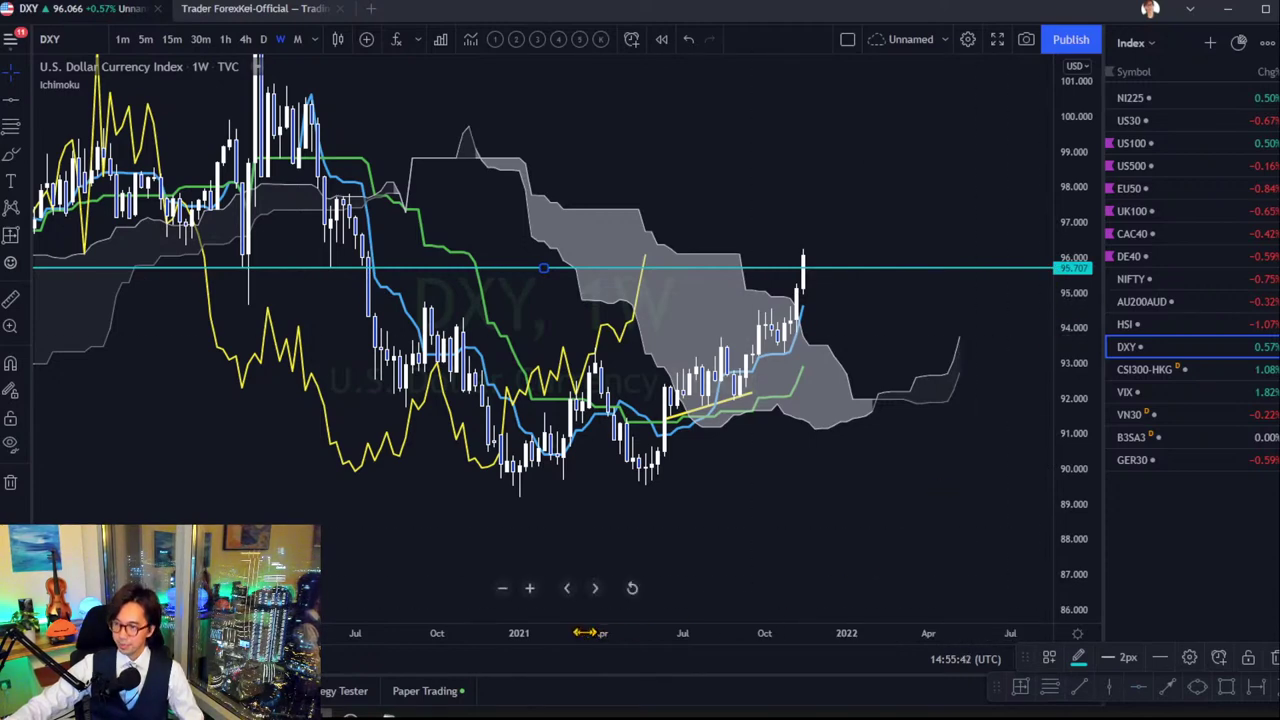
# Zoom into recent weeks and draw an upward arrow from the latest candle.
pyautogui.moveTo(586, 626); pyautogui.dragTo(510, 626)
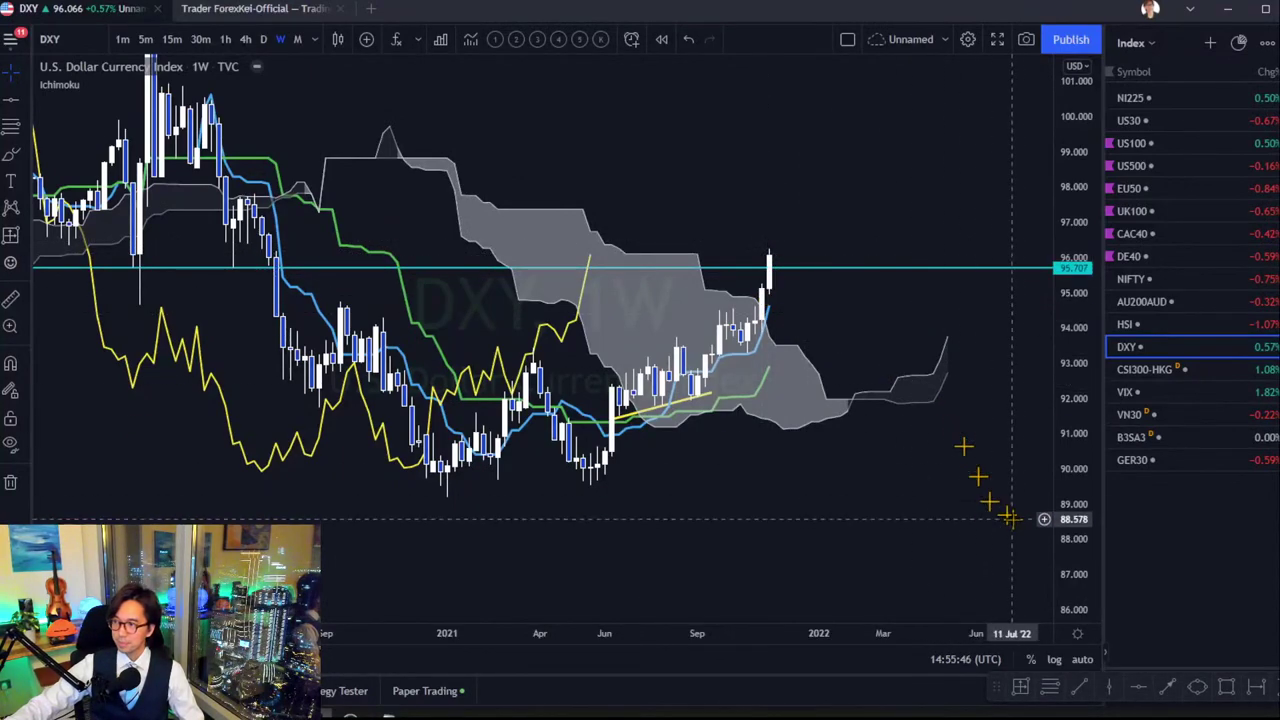
pyautogui.moveTo(1062, 532); pyautogui.dragTo(834, 531)
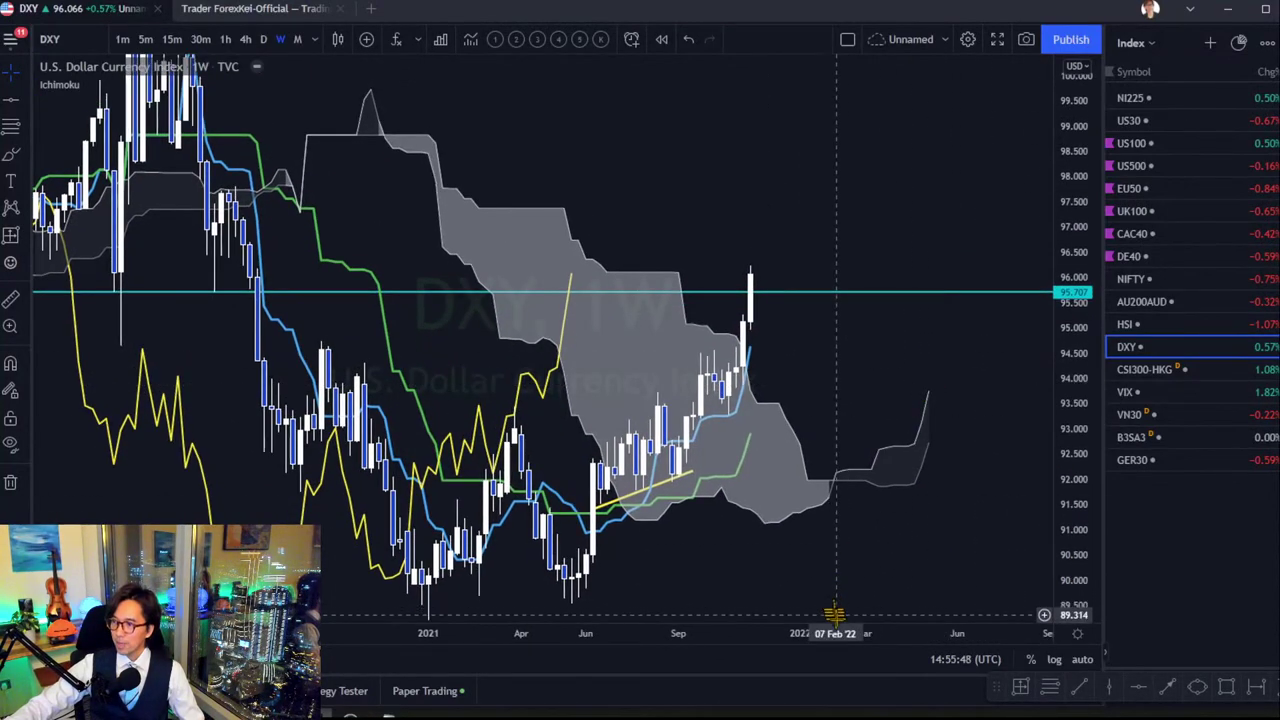
pyautogui.moveTo(845, 633); pyautogui.dragTo(780, 632)
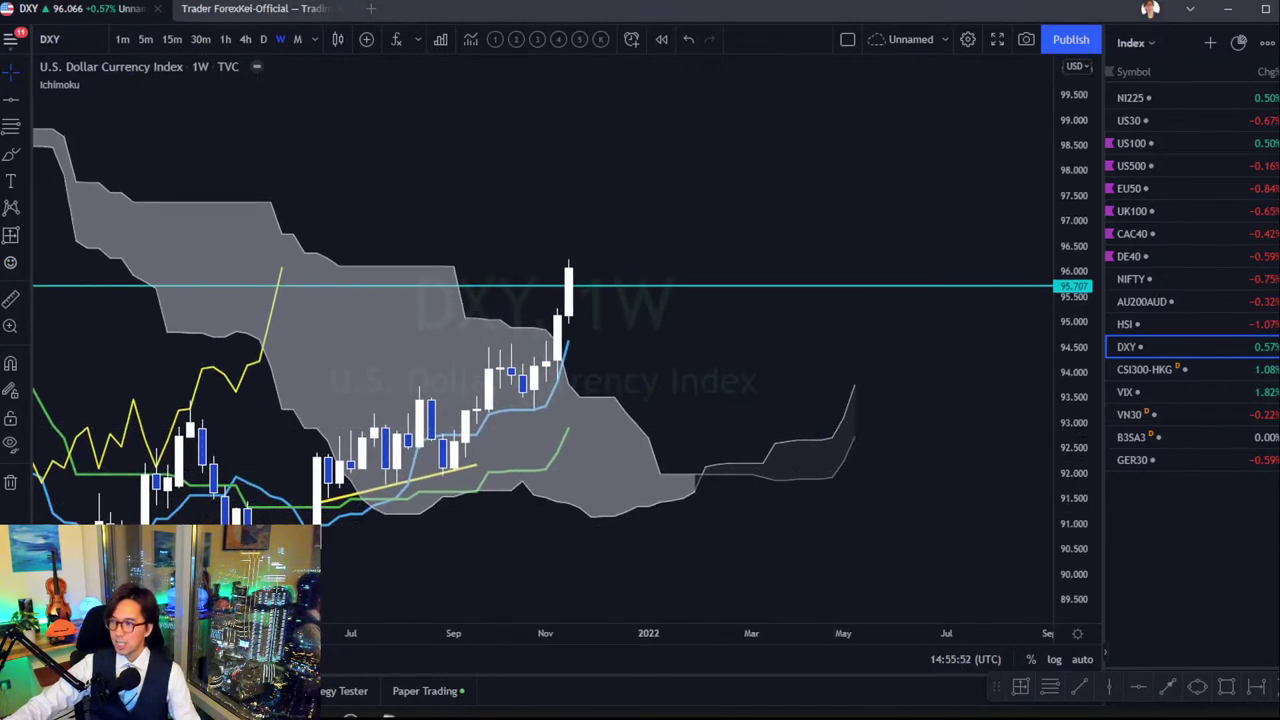
pyautogui.click(1167, 687)
pyautogui.click(580, 257)
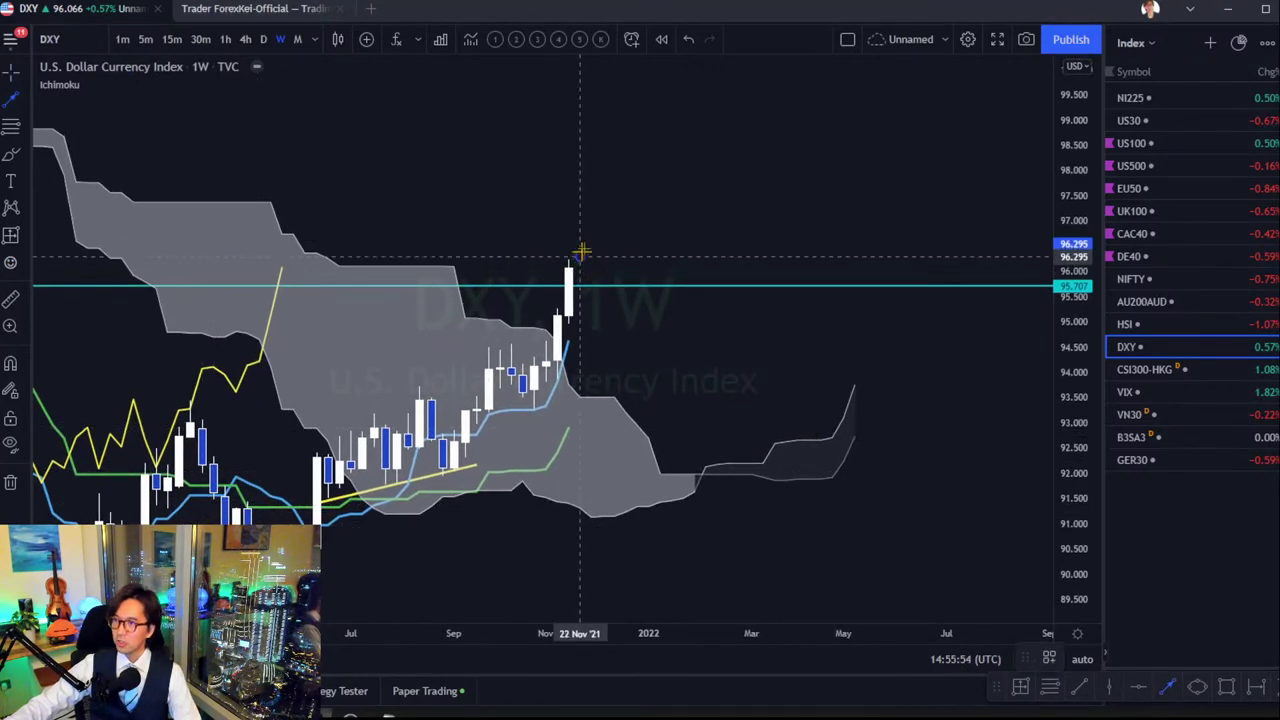
pyautogui.click(626, 172)
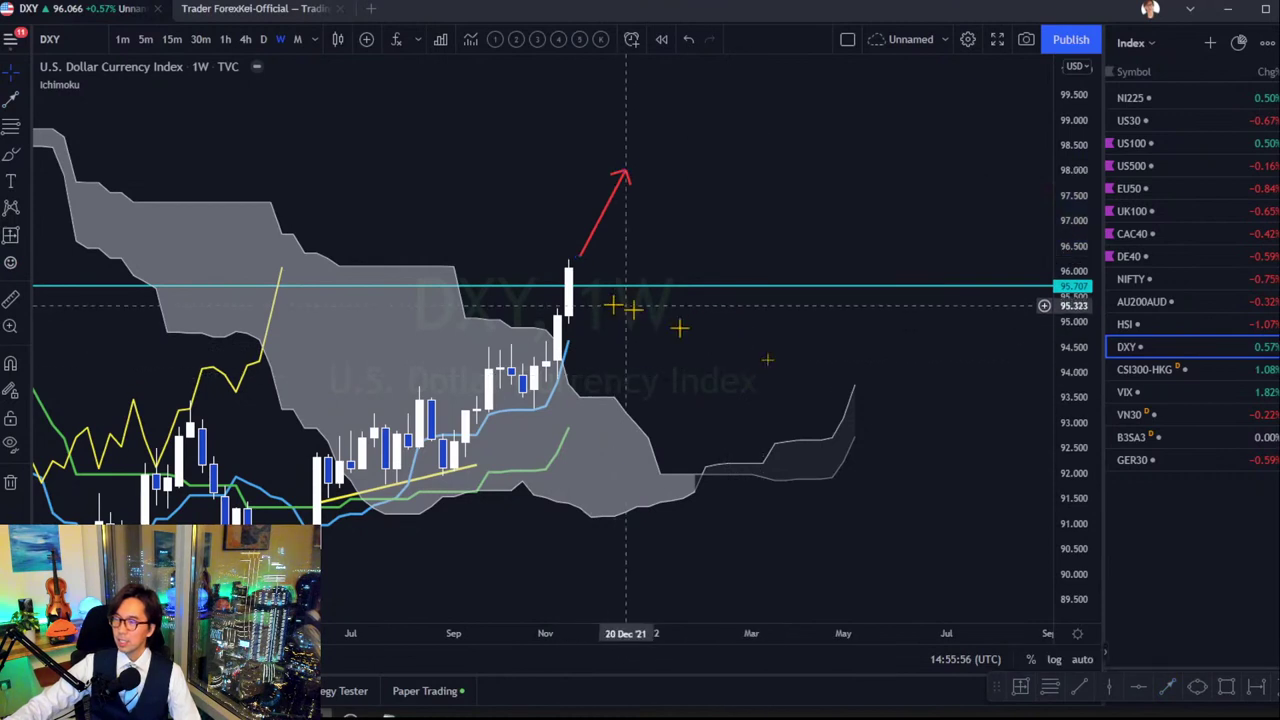
# Add a downward arrow to the 95.707 line, then an upward arrow from the pullback.
pyautogui.click(1167, 687)
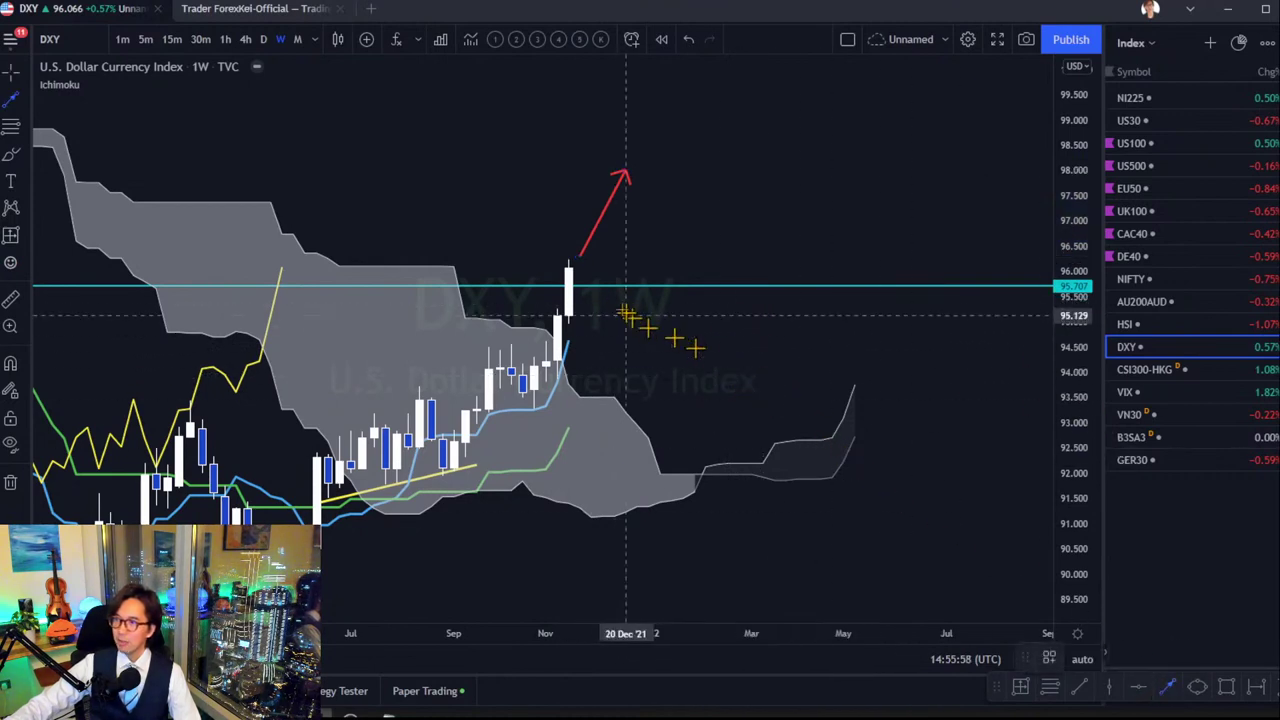
pyautogui.click(580, 268)
pyautogui.click(603, 310)
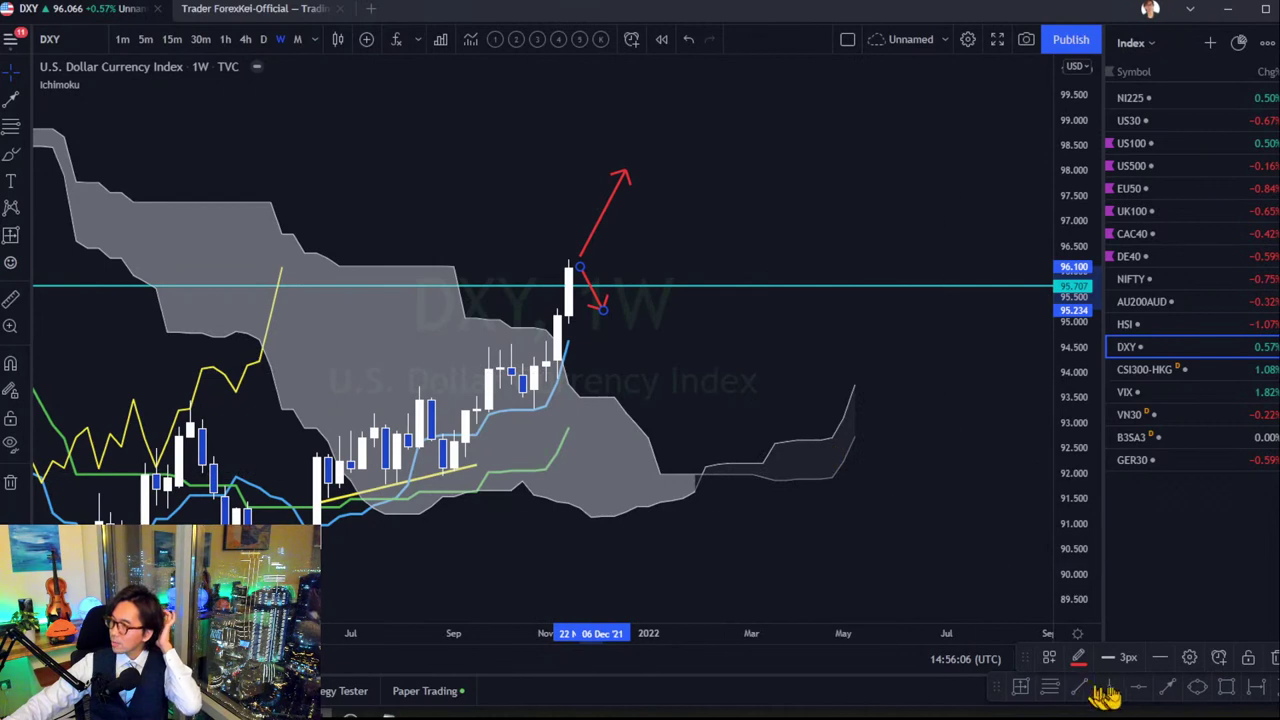
pyautogui.click(1166, 689)
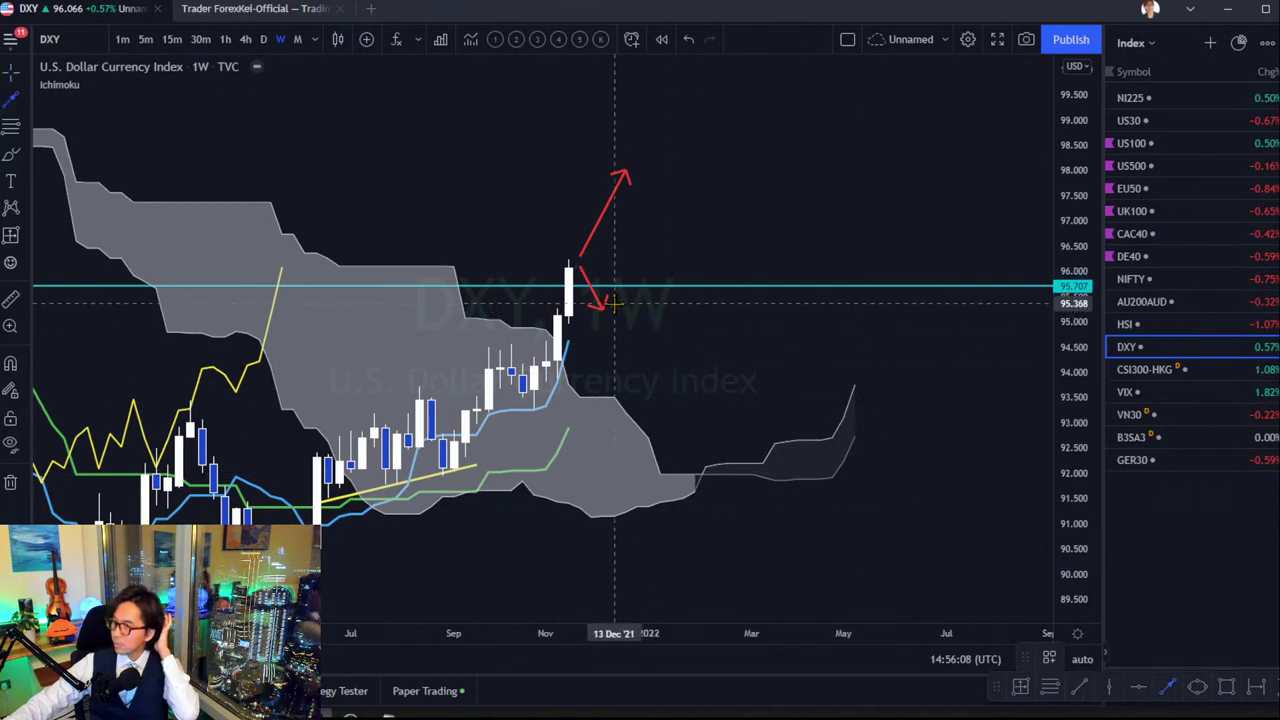
pyautogui.moveTo(613, 300); pyautogui.dragTo(668, 212)
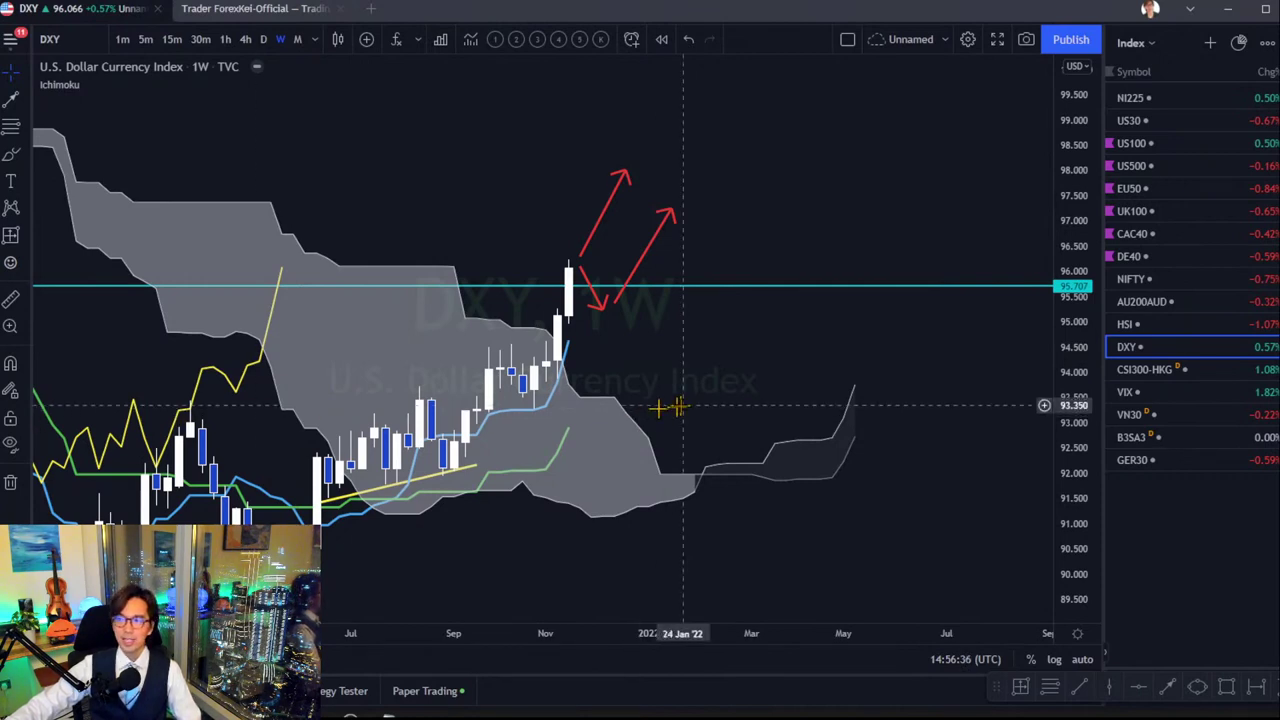
# Switch to the Cryptos watchlist, open BTCUSD, and remove its old horizontal lines.
pyautogui.click(1157, 44)
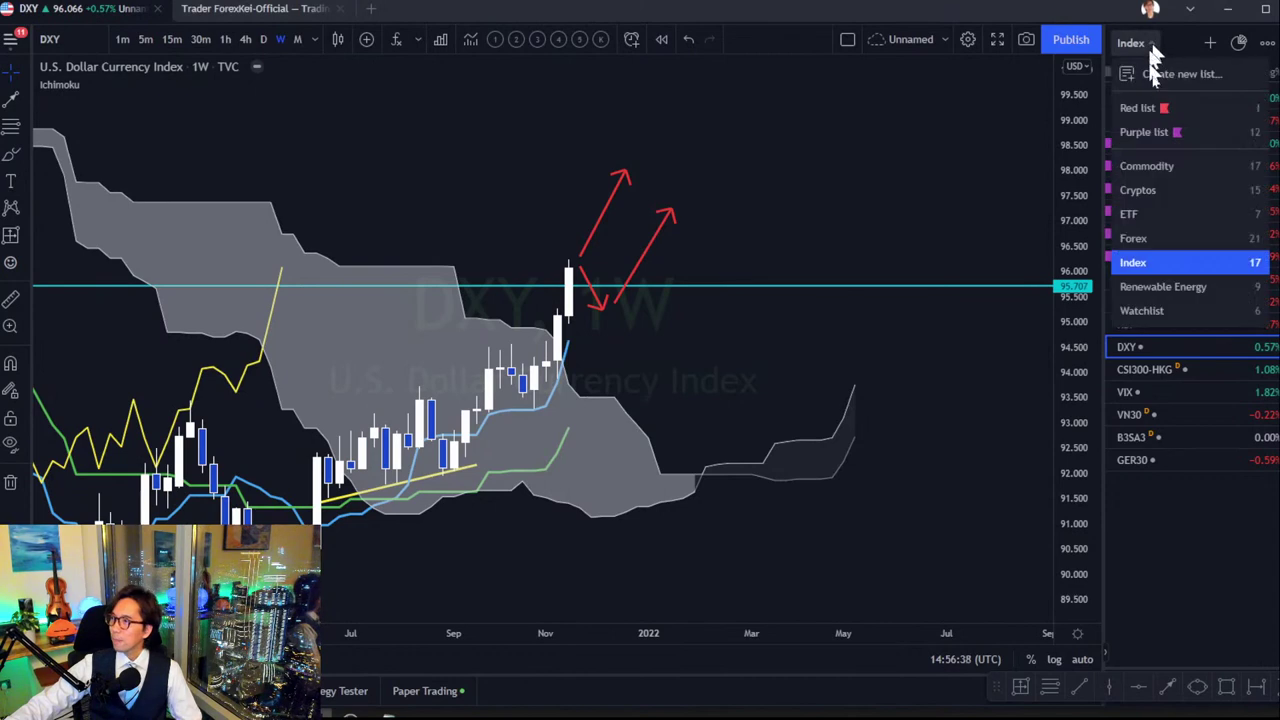
pyautogui.click(1190, 189)
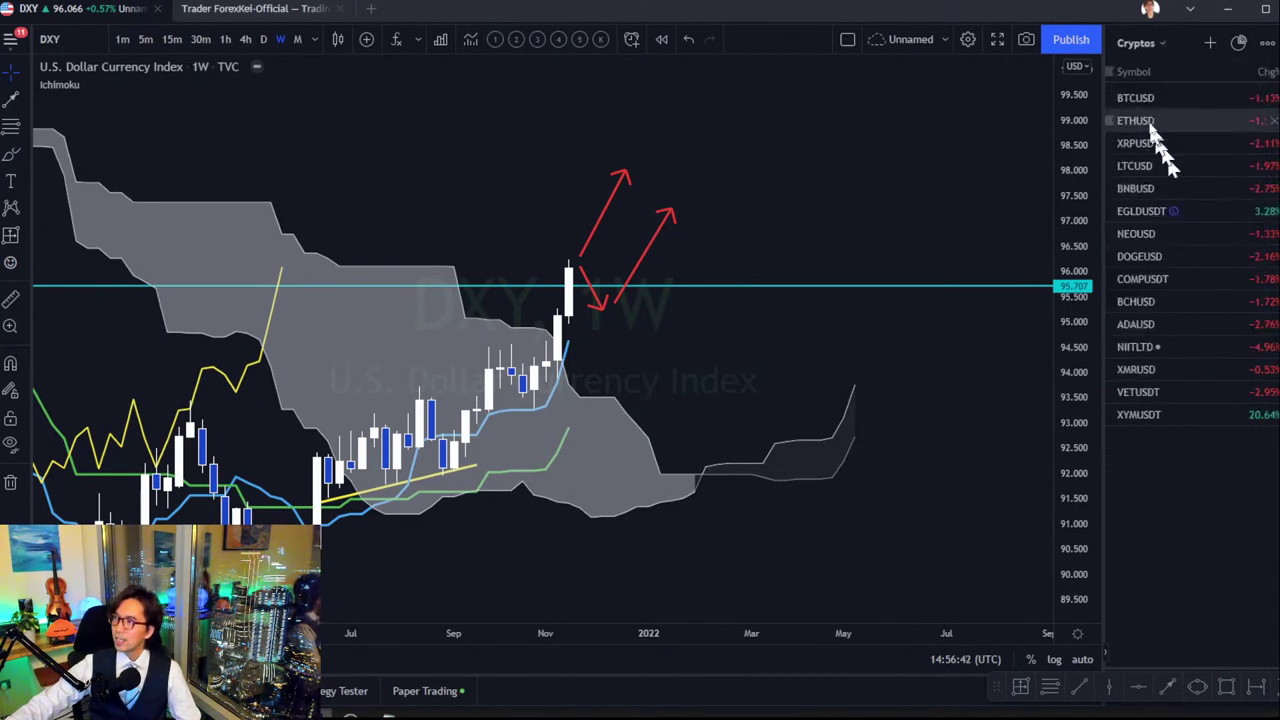
pyautogui.click(1142, 104)
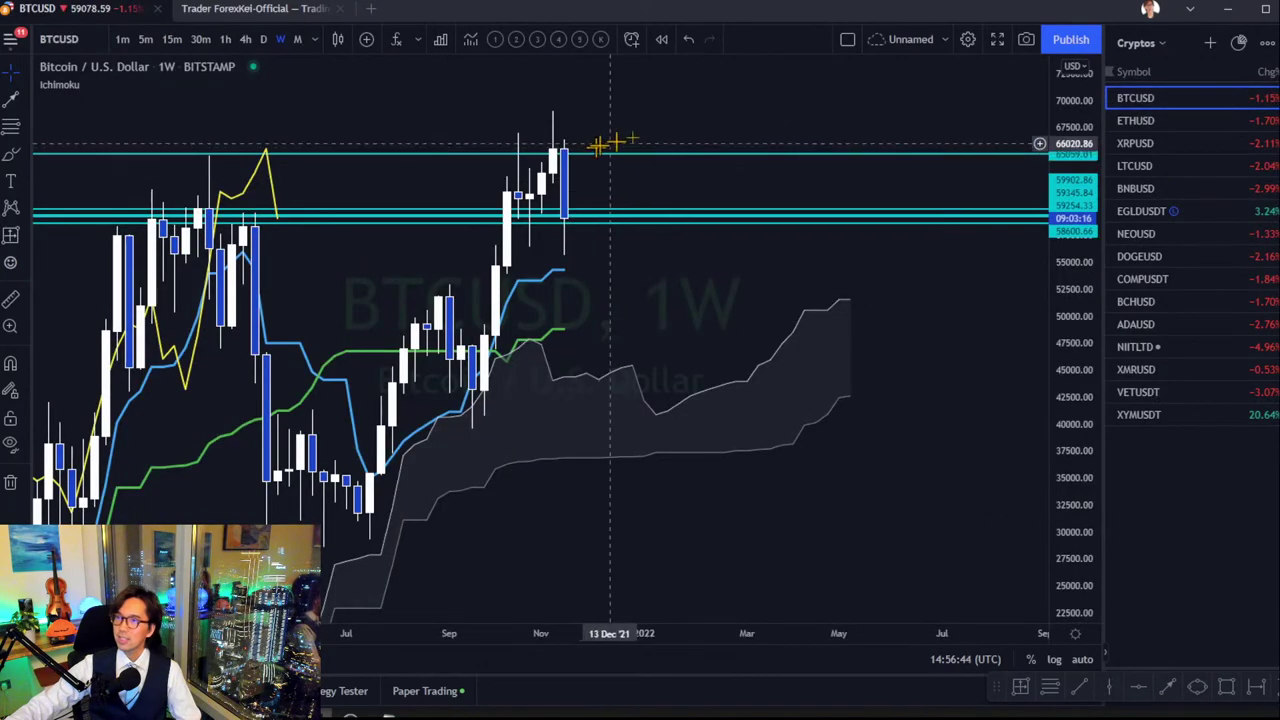
pyautogui.moveTo(663, 131); pyautogui.dragTo(734, 137)
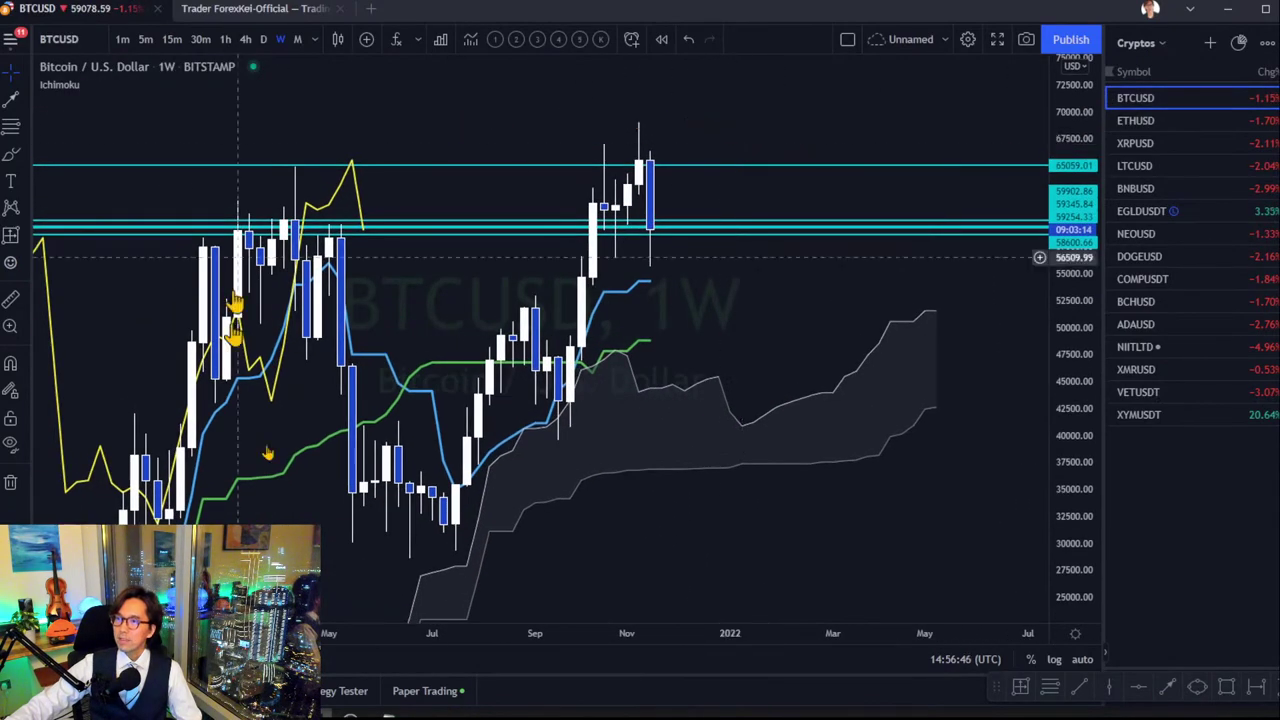
pyautogui.click(11, 484)
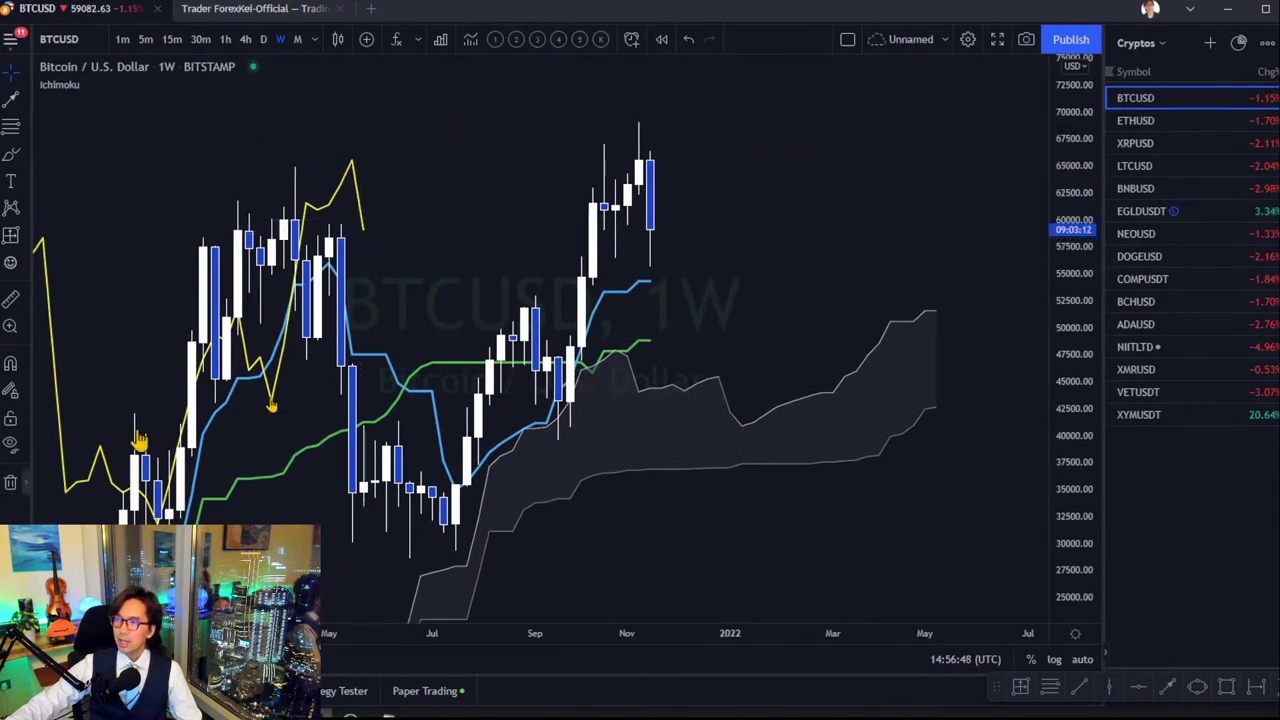
pyautogui.moveTo(1044, 200); pyautogui.dragTo(714, 447)
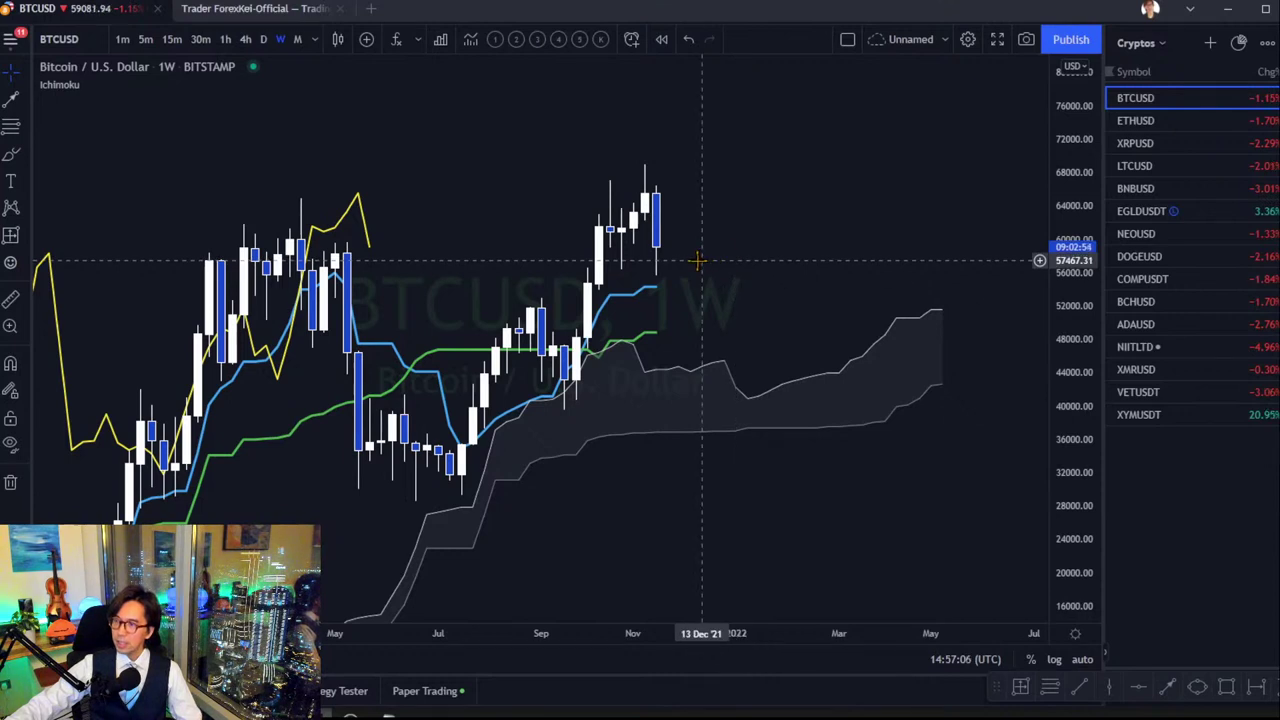
# Draw a red downward arrow just below the latest Bitcoin candle.
pyautogui.click(1166, 686)
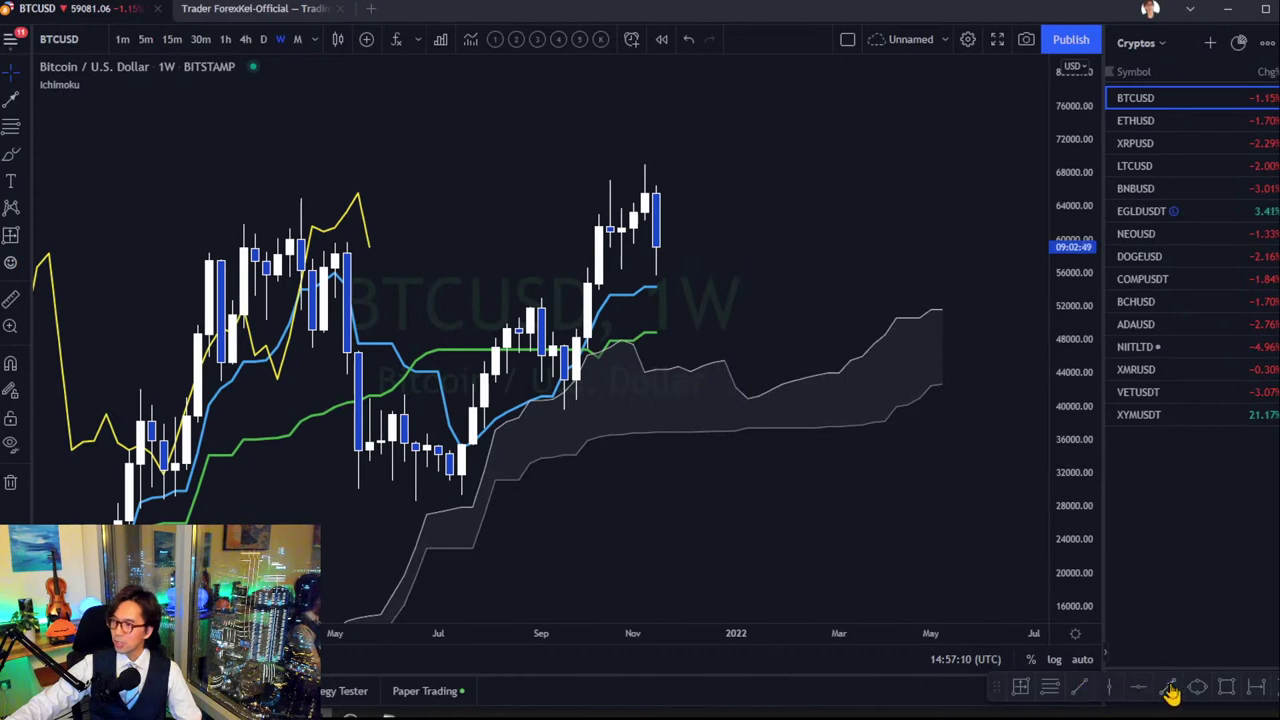
pyautogui.click(667, 258)
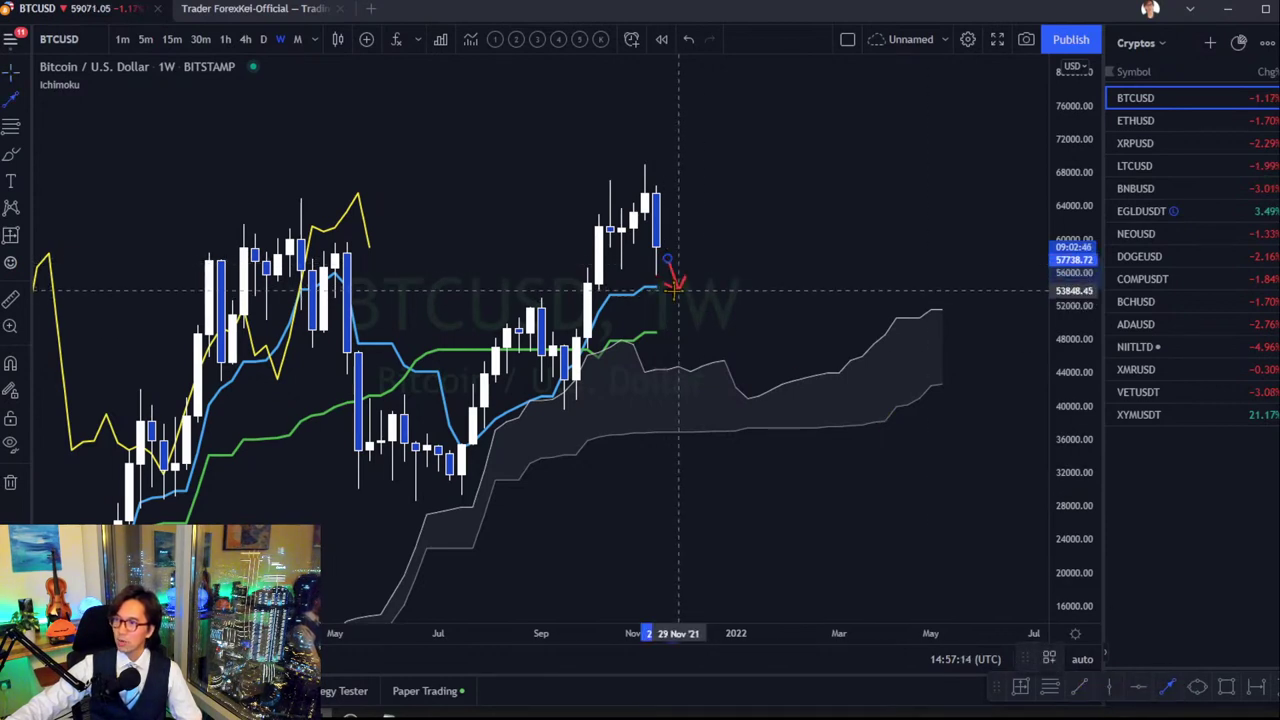
pyautogui.click(677, 280)
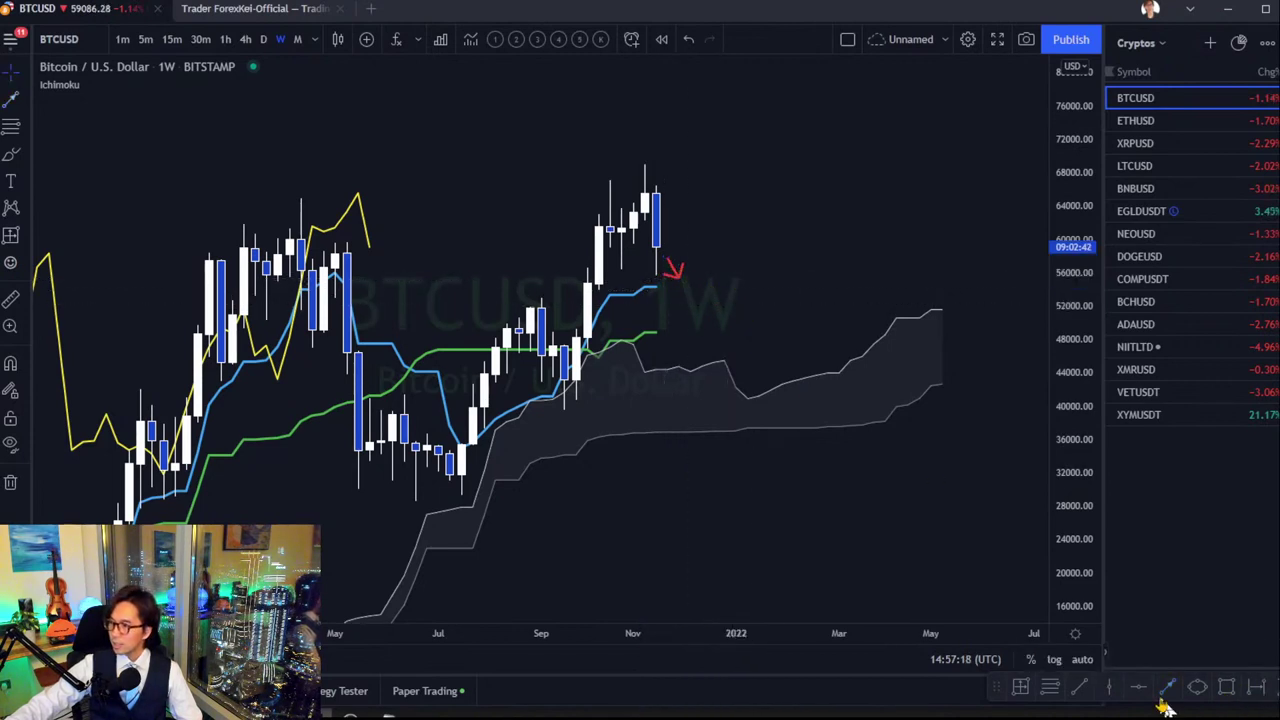
# Add horizontal support lines at 54210.33 and 48872.51.
pyautogui.click(794, 288)
pyautogui.moveTo(798, 295); pyautogui.dragTo(798, 291)
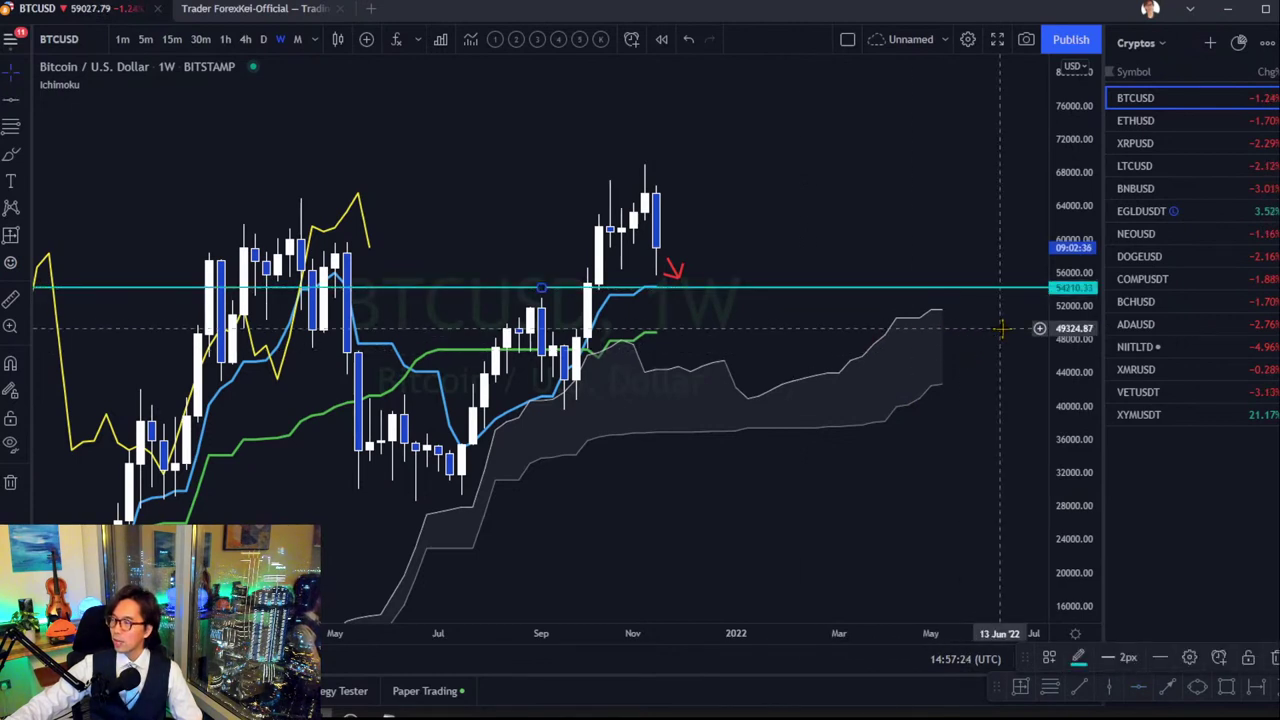
pyautogui.click(1138, 686)
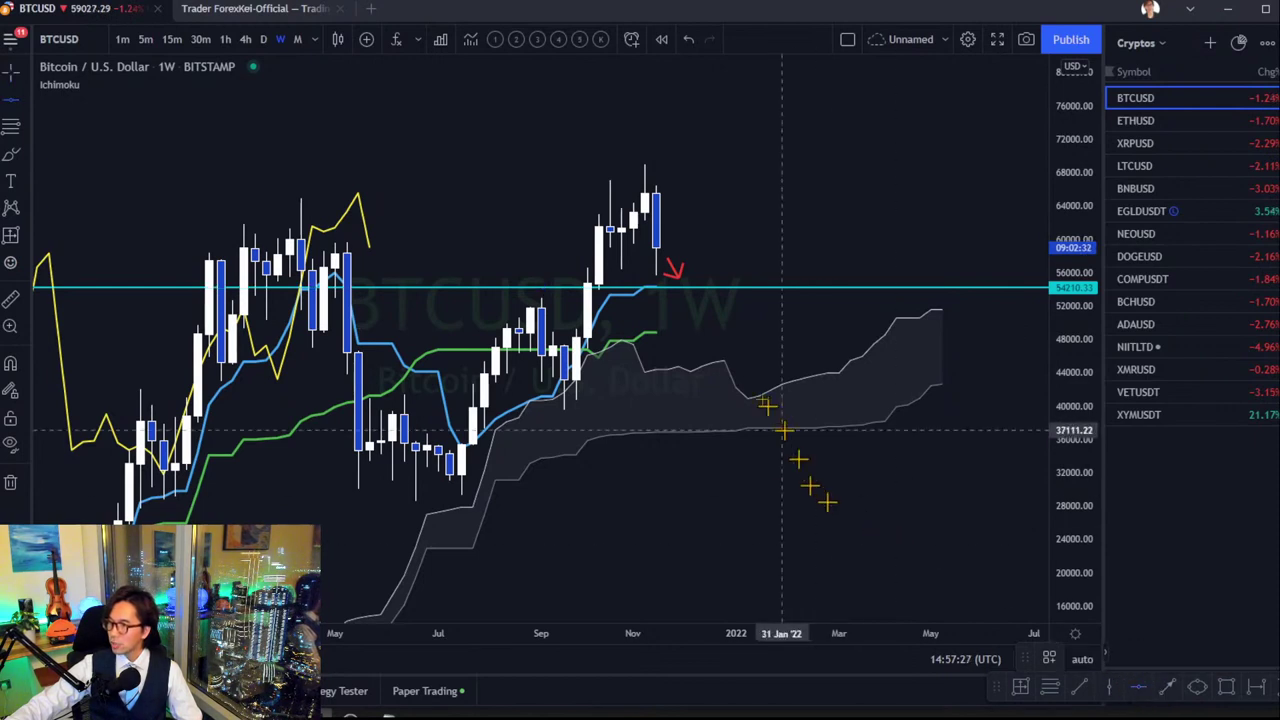
pyautogui.click(722, 332)
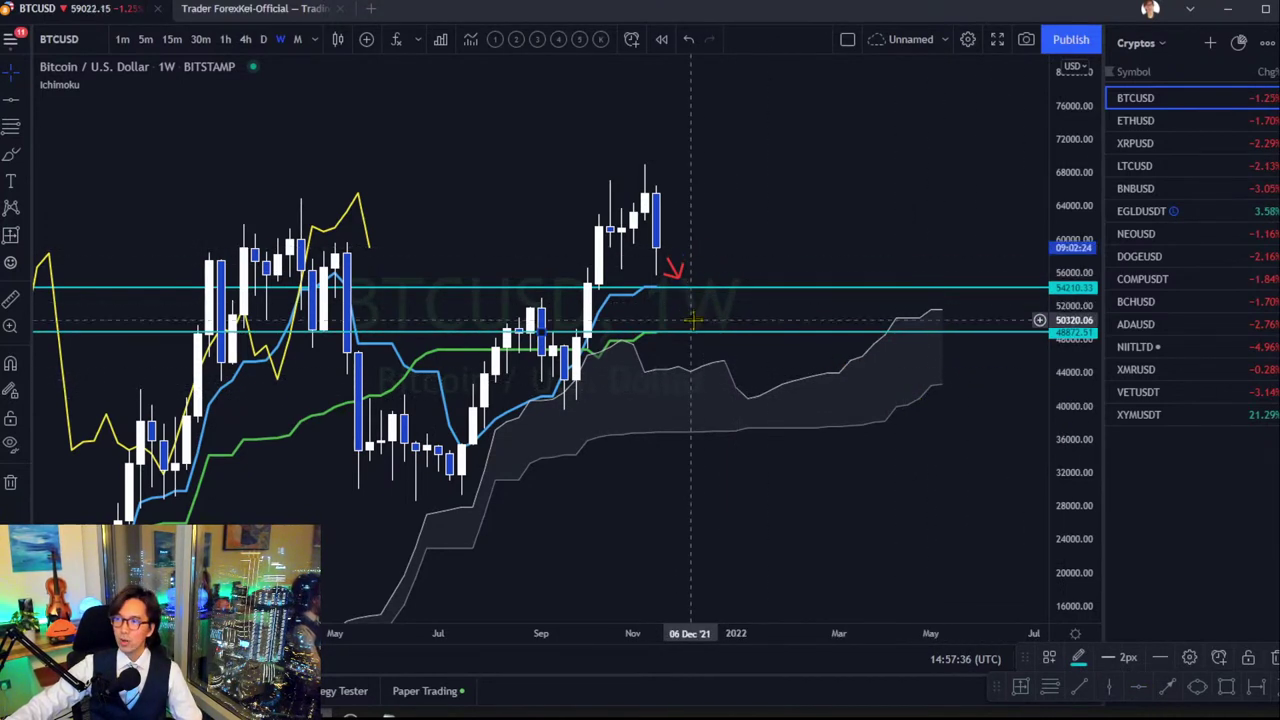
pyautogui.click(783, 231)
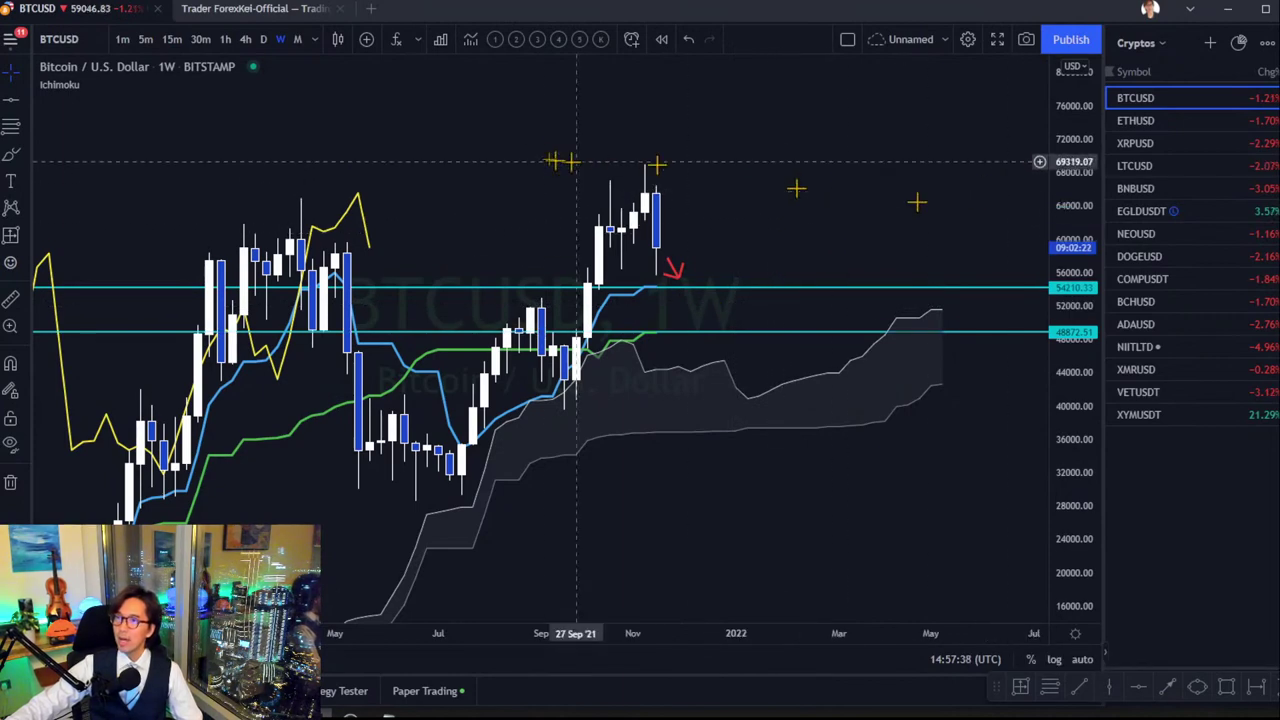
# View Bitcoin on daily, then 4-hour candles, centred on recent price action.
pyautogui.click(268, 38)
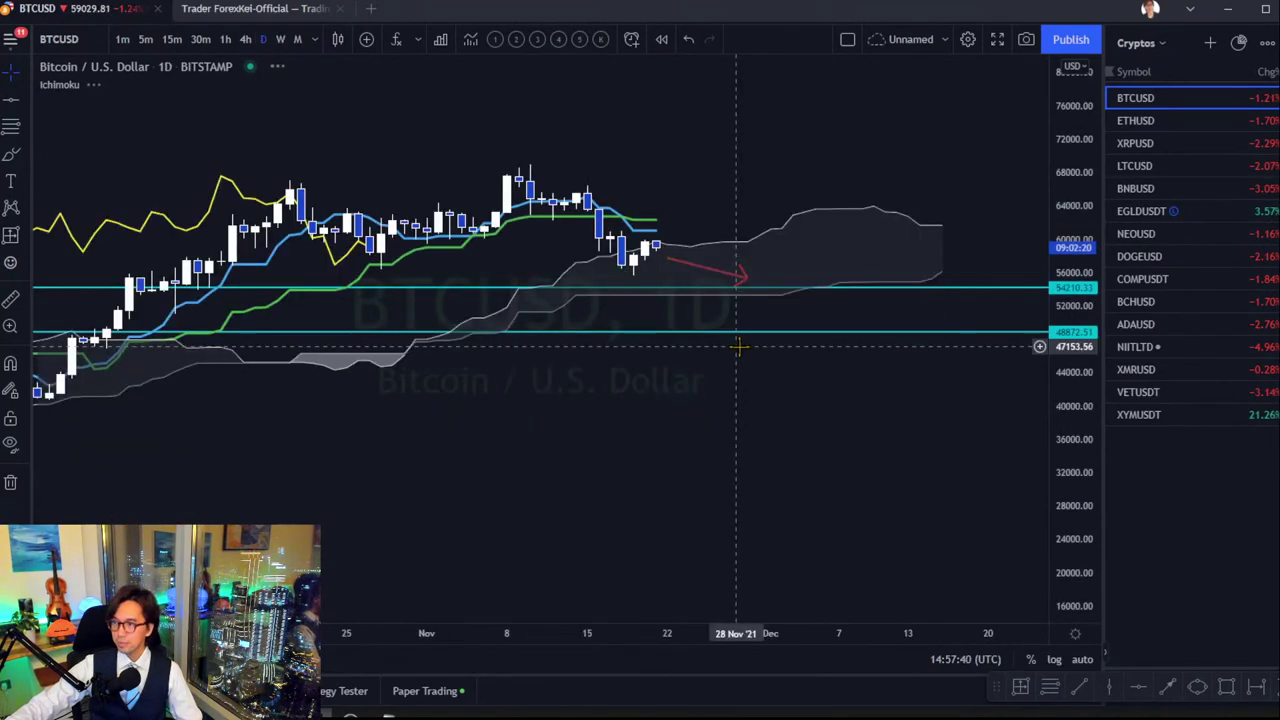
pyautogui.moveTo(1063, 510); pyautogui.dragTo(1057, 329)
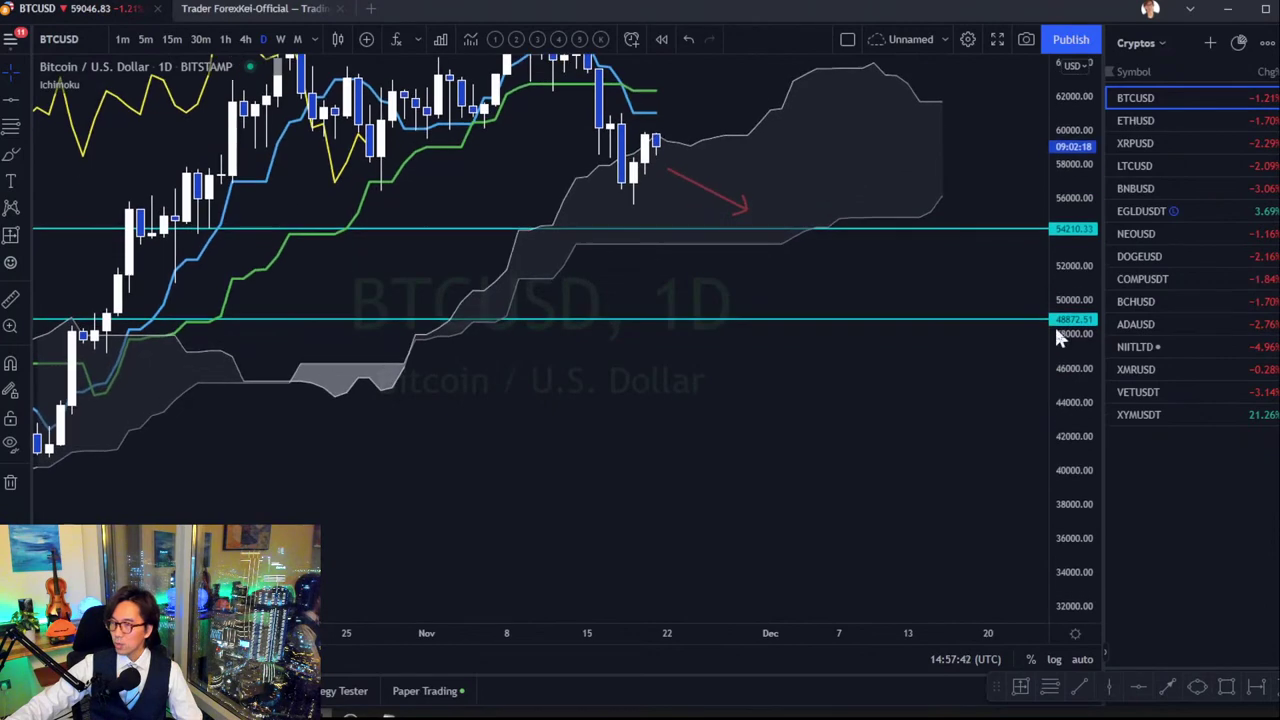
pyautogui.moveTo(871, 140); pyautogui.dragTo(900, 249)
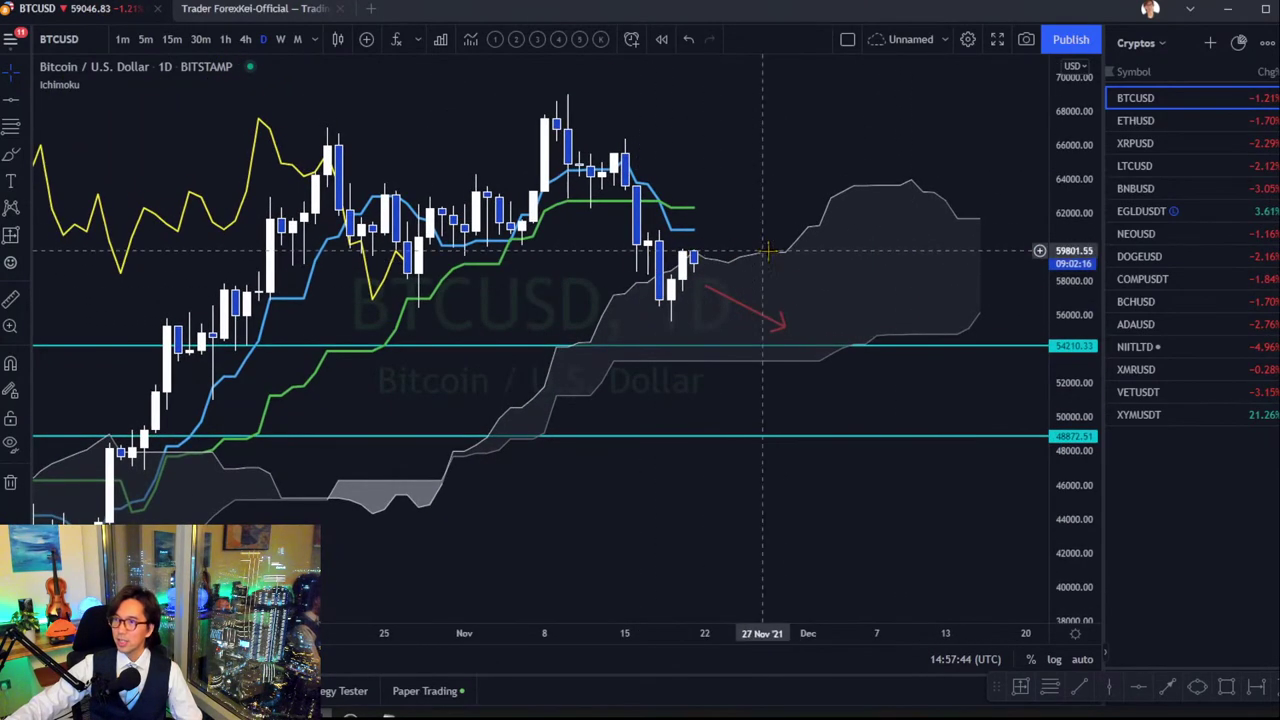
pyautogui.click(245, 39)
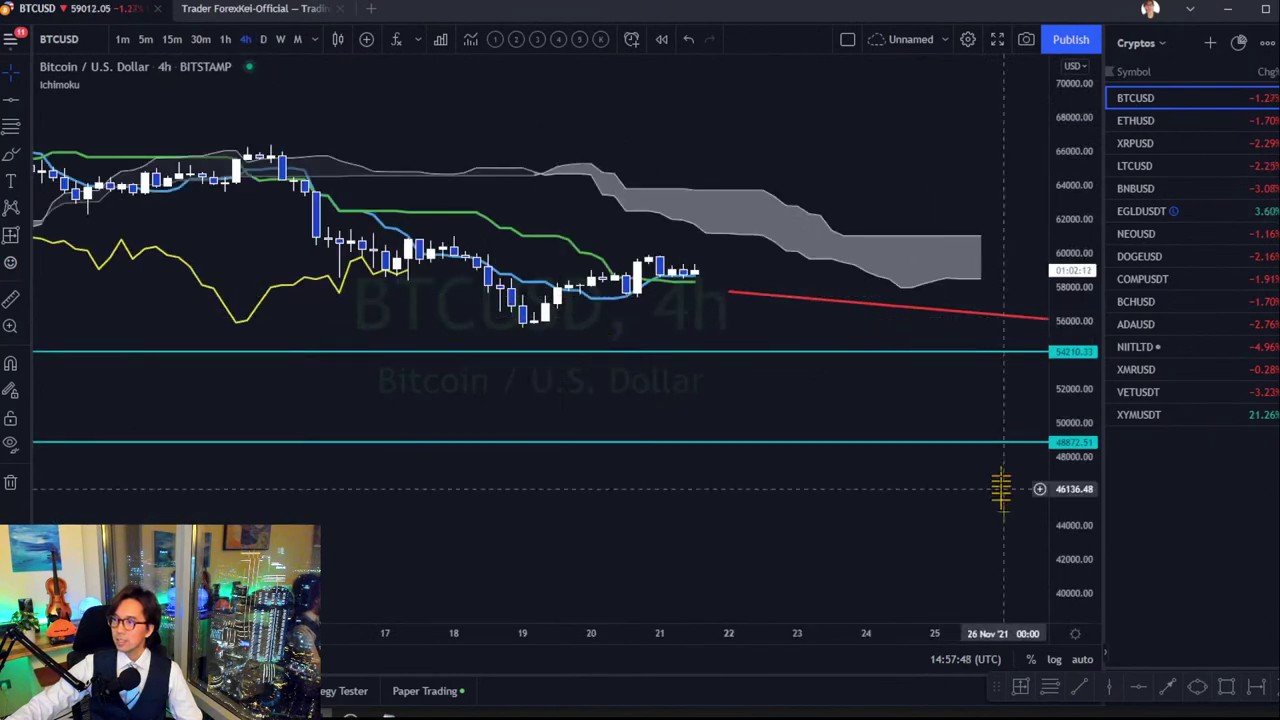
pyautogui.moveTo(1071, 587); pyautogui.dragTo(1080, 655)
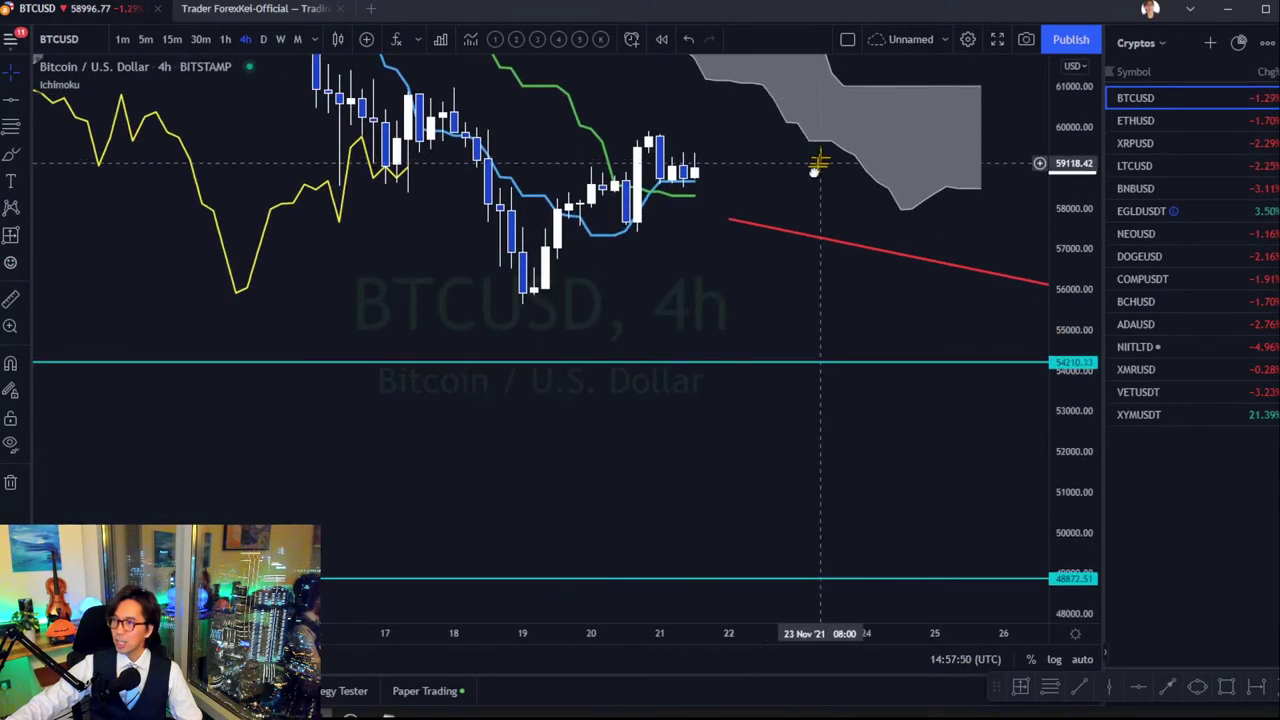
pyautogui.moveTo(820, 157); pyautogui.dragTo(665, 365)
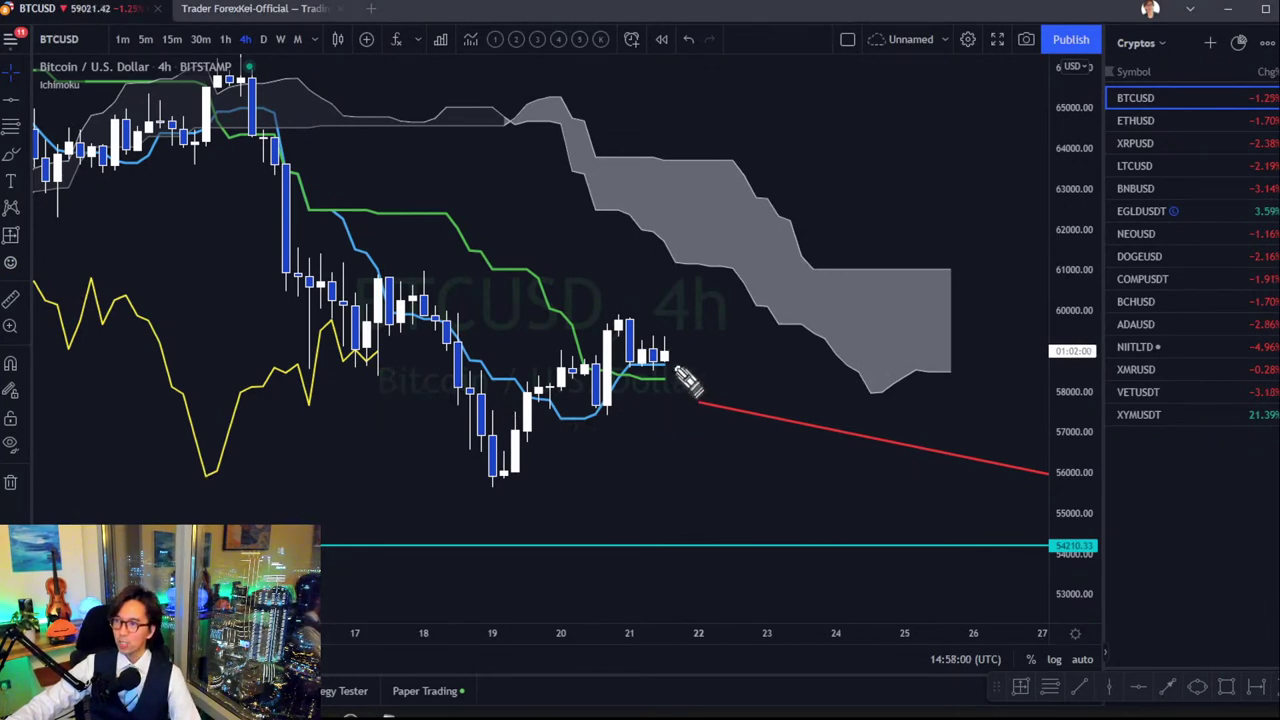
# Sketch red projection arrows on the 4-hour chart, then erase them.
pyautogui.moveTo(668, 358); pyautogui.dragTo(740, 437)
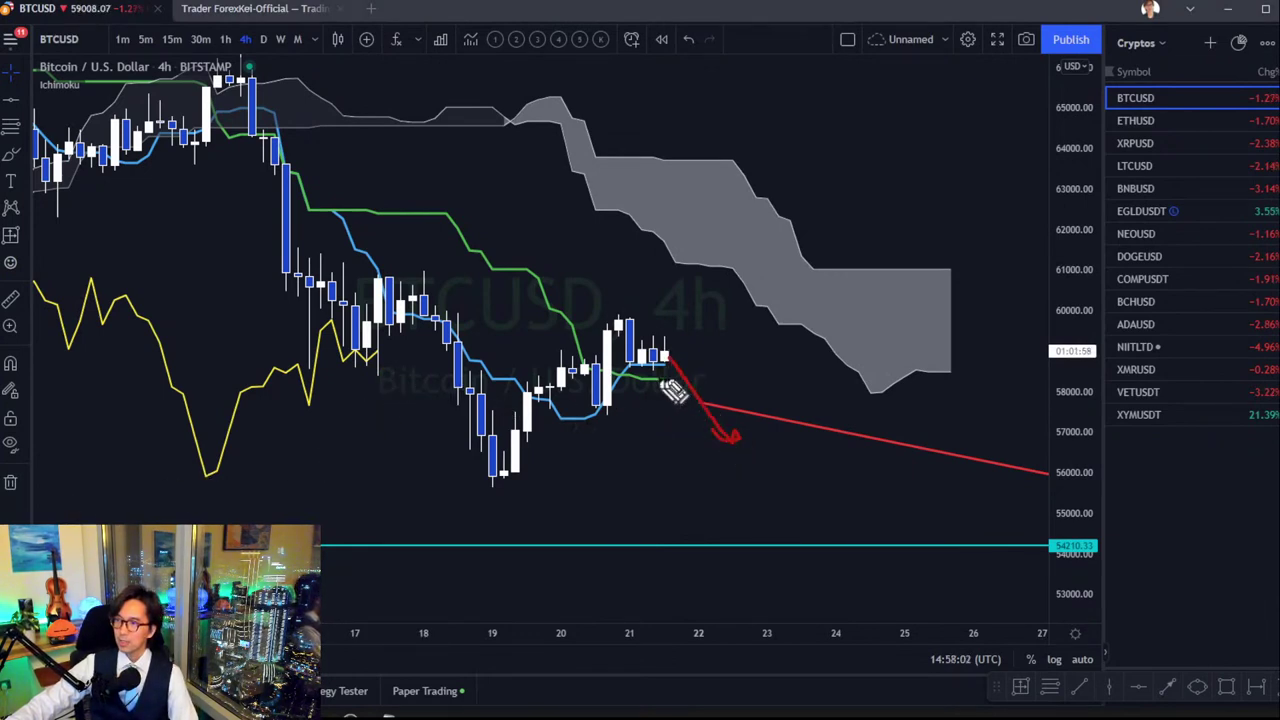
pyautogui.moveTo(377, 353); pyautogui.dragTo(389, 410)
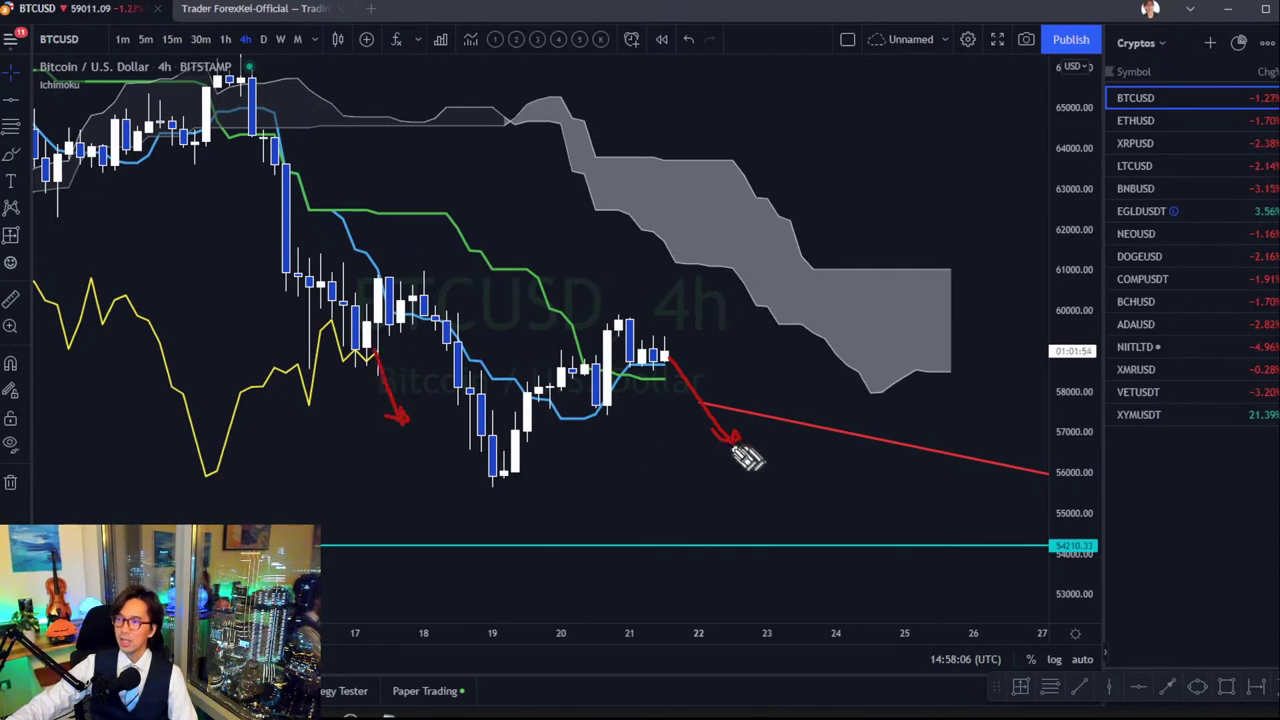
pyautogui.moveTo(692, 435)
pyautogui.mouseDown()
pyautogui.moveTo(777, 431)
pyautogui.moveTo(748, 440)
pyautogui.mouseUp()
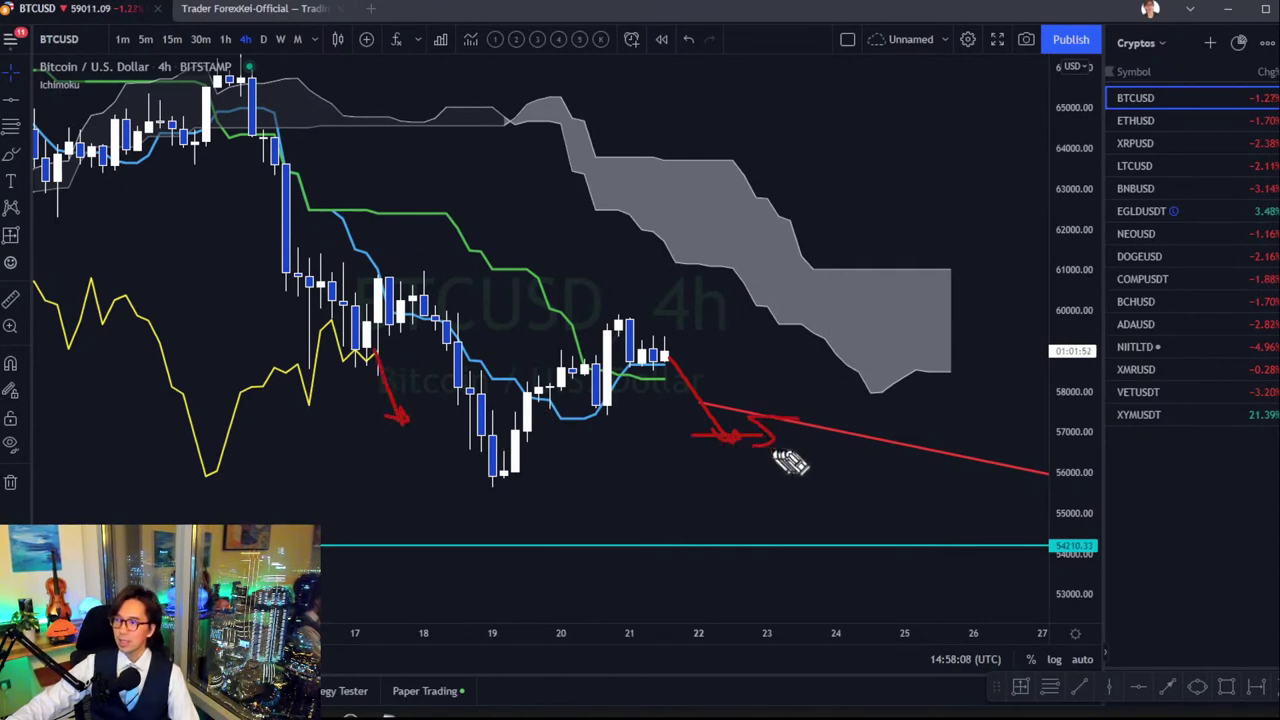
pyautogui.press('Escape')
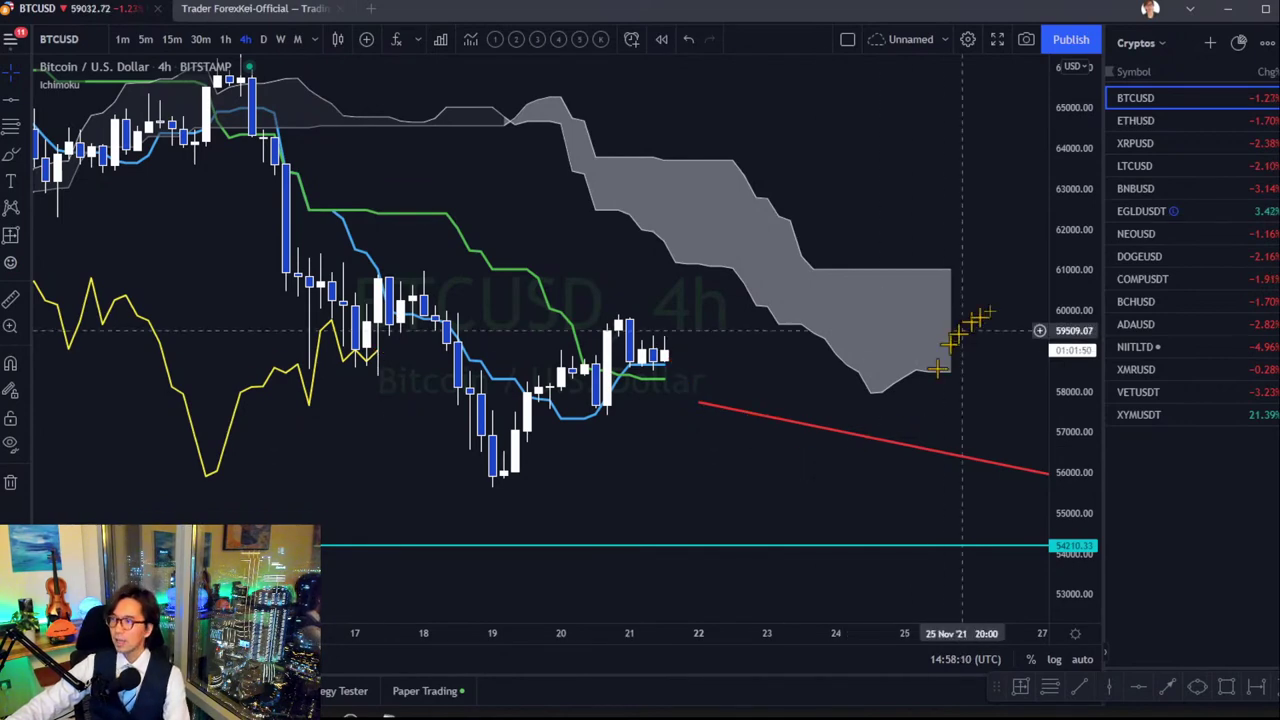
# Lower the support line slightly and bring up the ETHUSD chart.
pyautogui.moveTo(1065, 180)
pyautogui.mouseDown()
pyautogui.moveTo(1068, 150)
pyautogui.moveTo(1071, 357)
pyautogui.moveTo(1006, 354)
pyautogui.moveTo(829, 200)
pyautogui.mouseUp()
pyautogui.moveTo(745, 284); pyautogui.dragTo(750, 299)
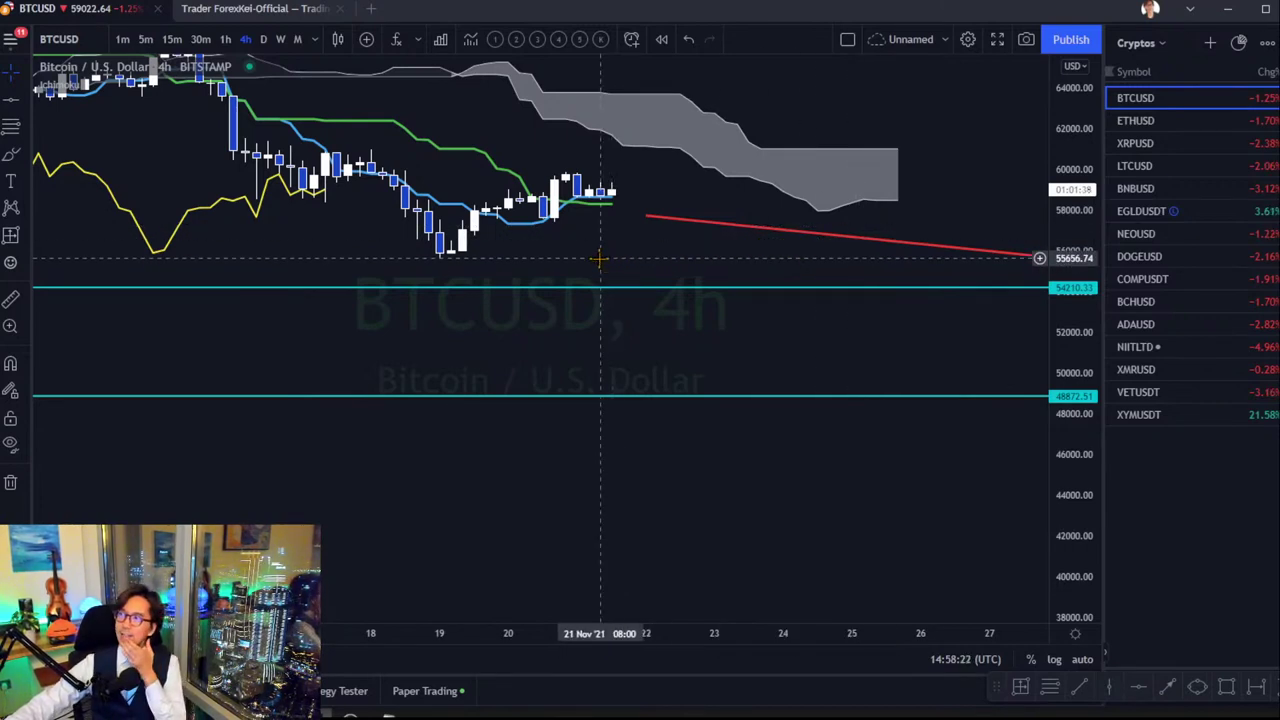
pyautogui.click(1135, 120)
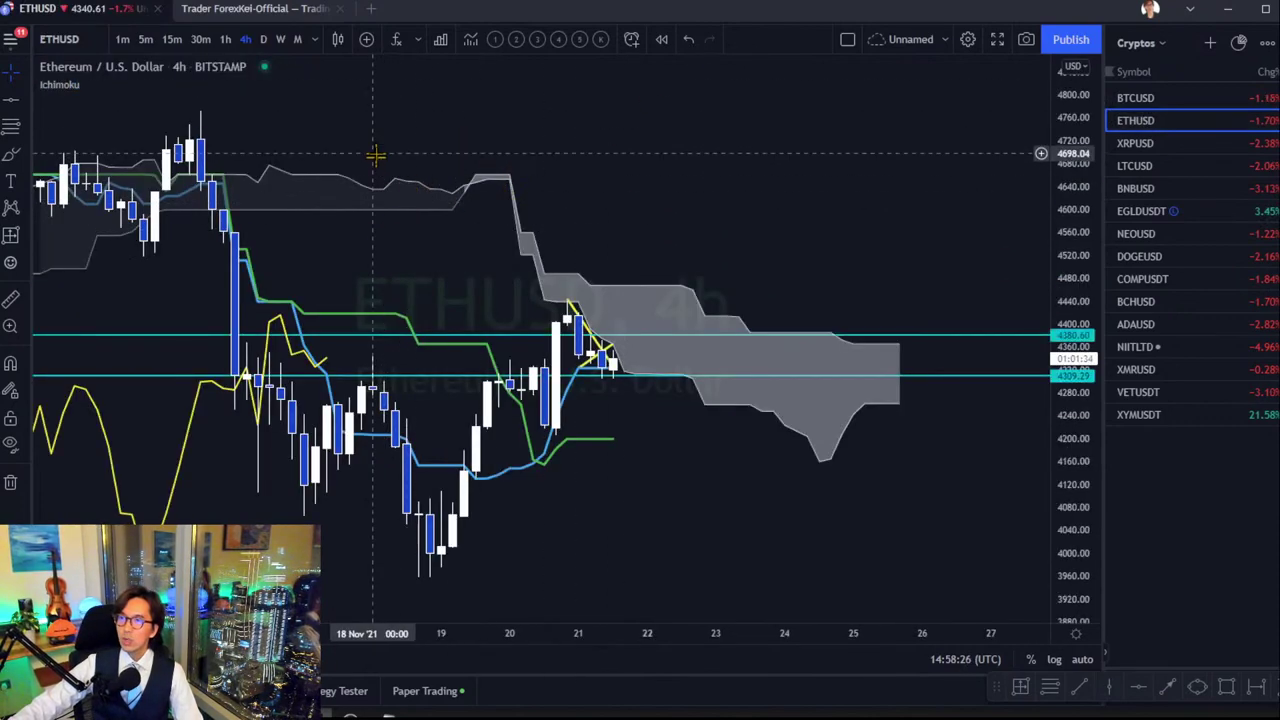
# Show Ethereum on weekly candles with the cloud visible and delete the old horizontal level.
pyautogui.click(279, 38)
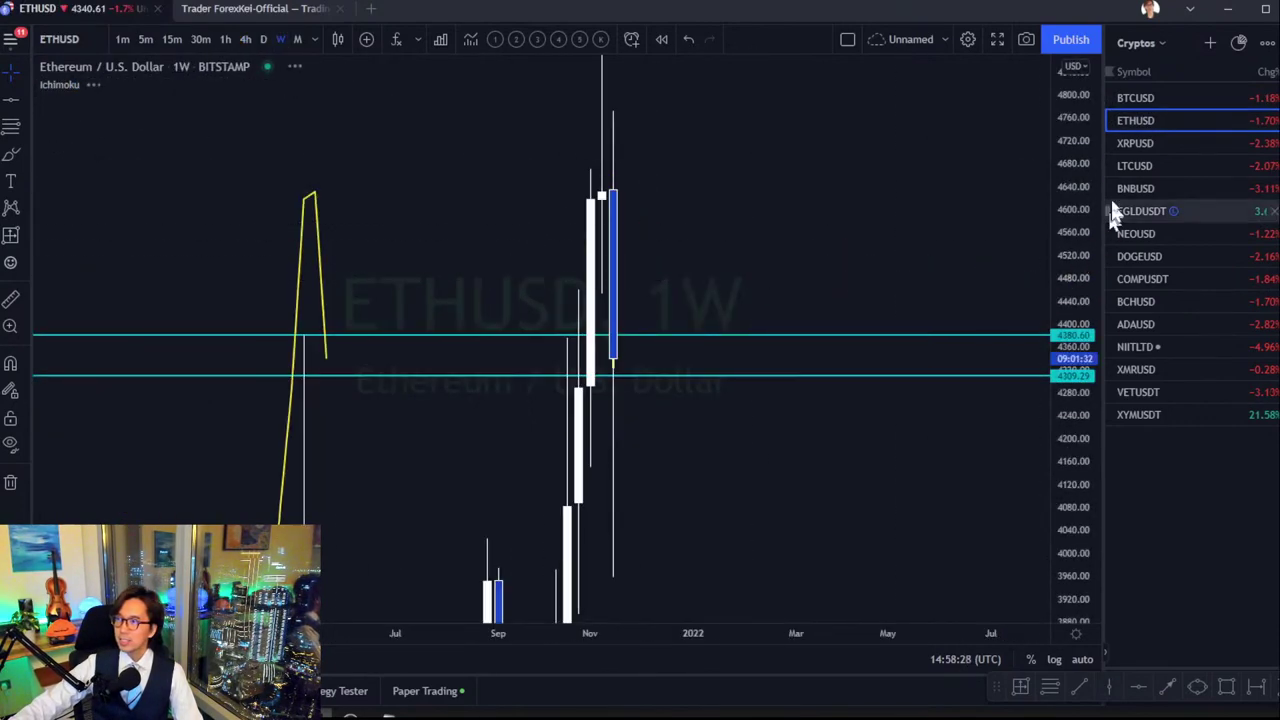
pyautogui.moveTo(1063, 129); pyautogui.dragTo(849, 349)
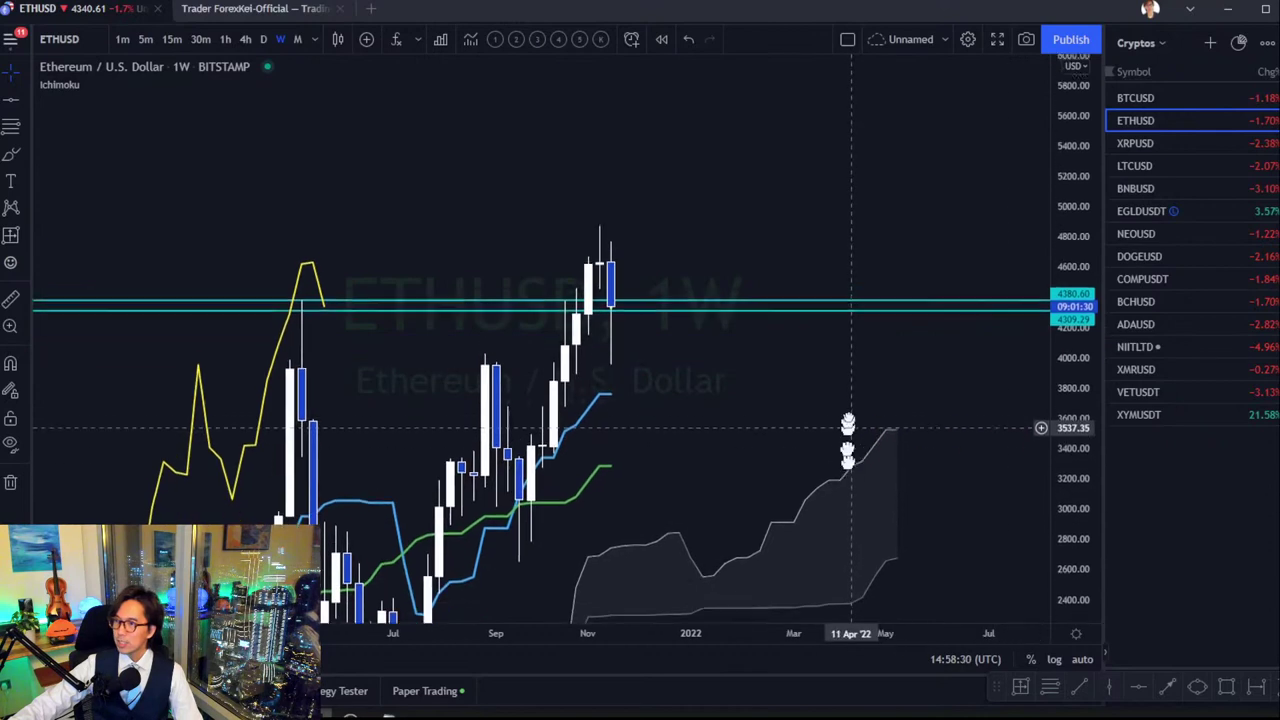
pyautogui.moveTo(1080, 340); pyautogui.dragTo(830, 450)
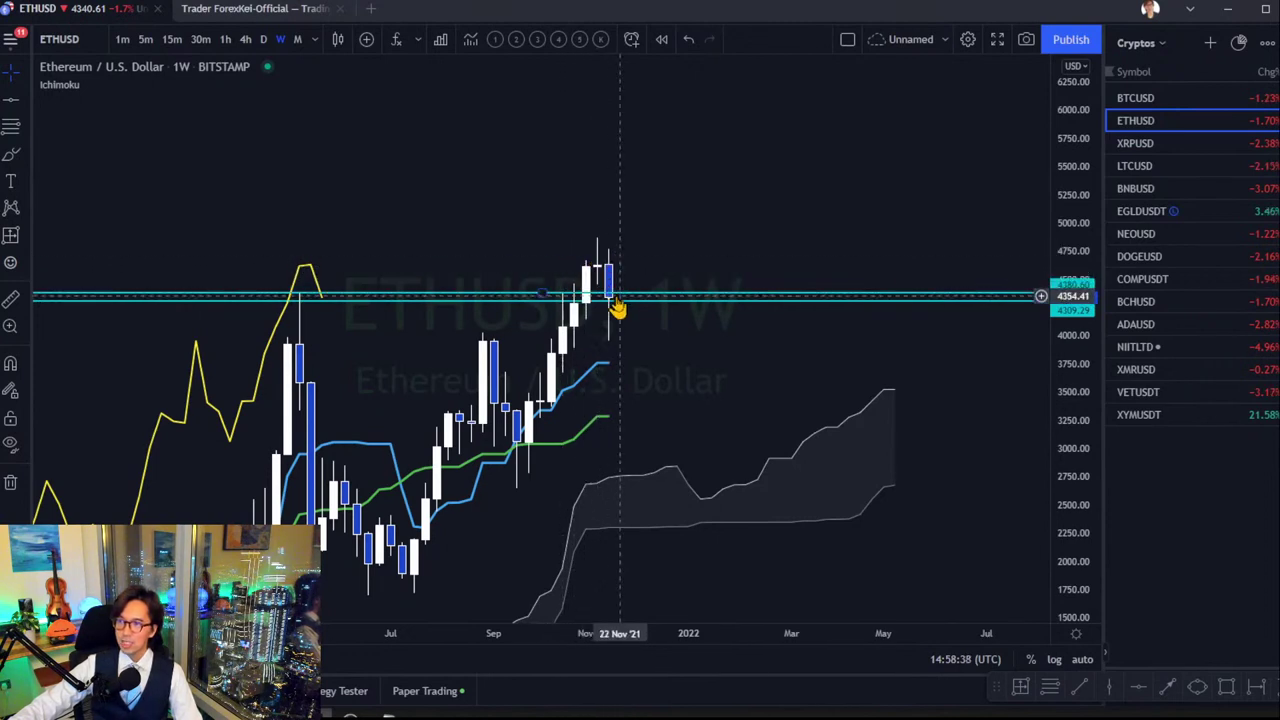
pyautogui.moveTo(615, 299); pyautogui.dragTo(631, 305)
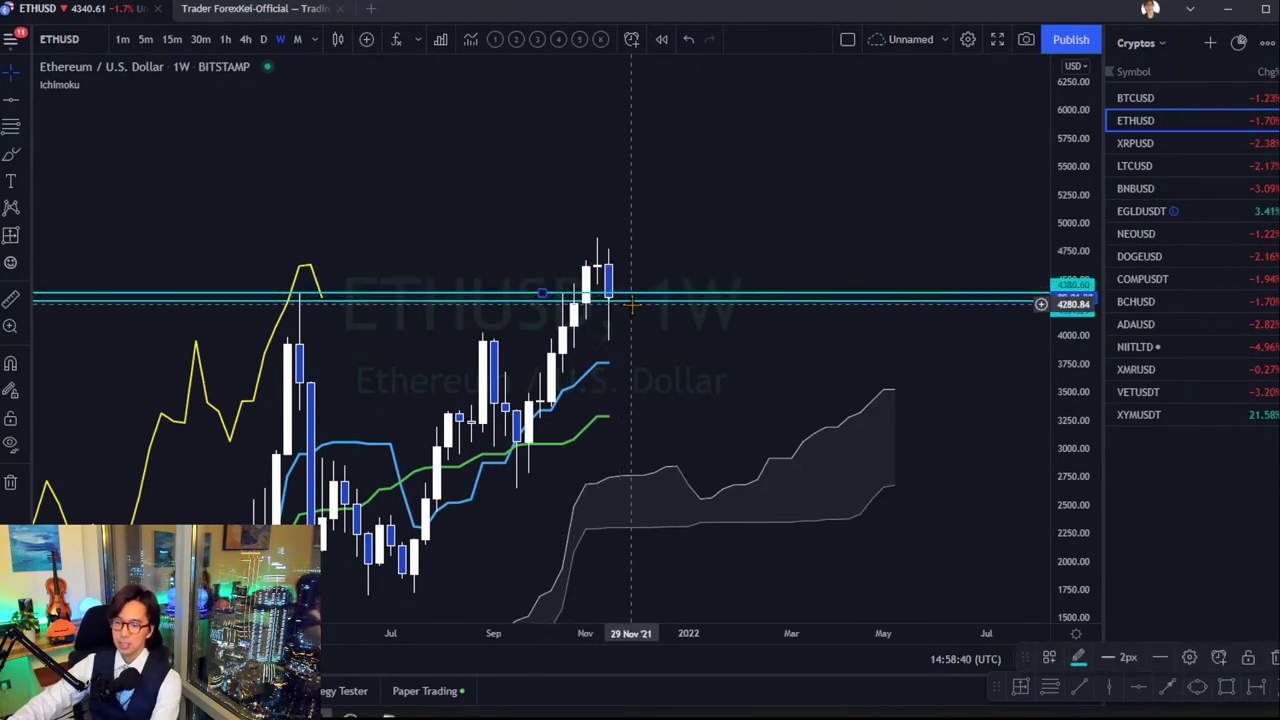
pyautogui.press('Delete')
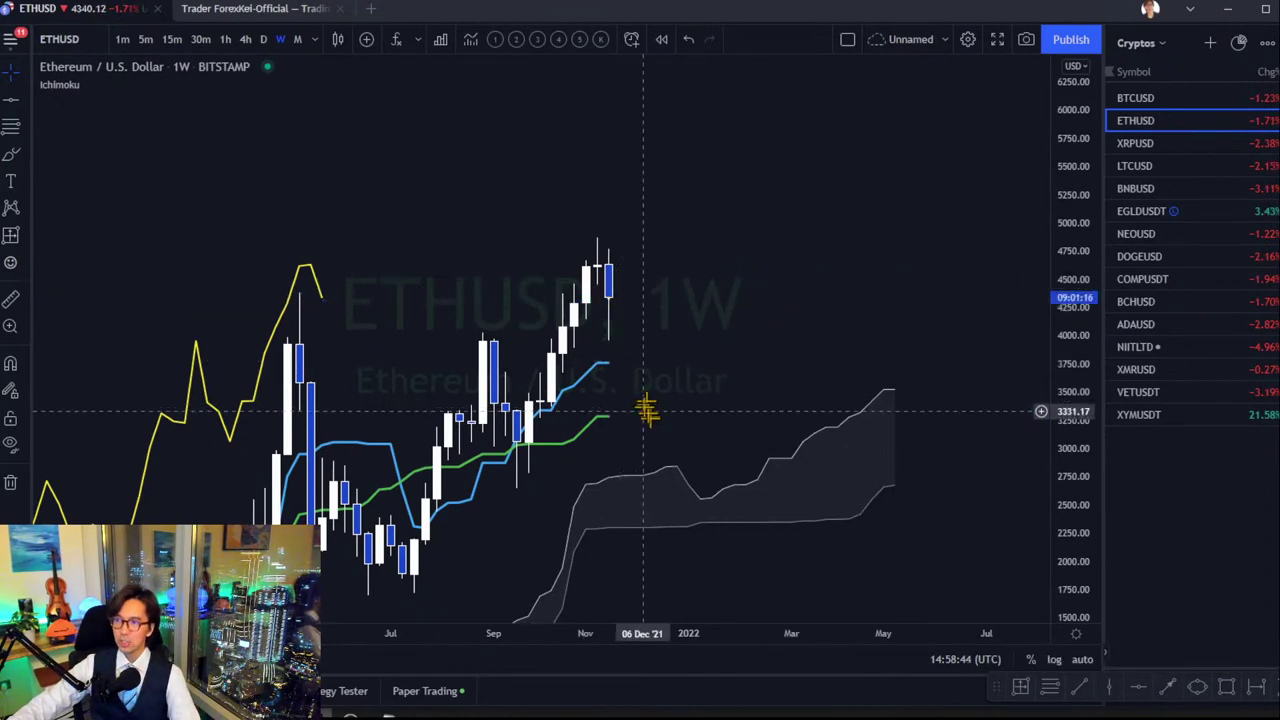
# Place support lines at 3765.88 and 3284.35, then return to 4-hour candles.
pyautogui.click(1136, 692)
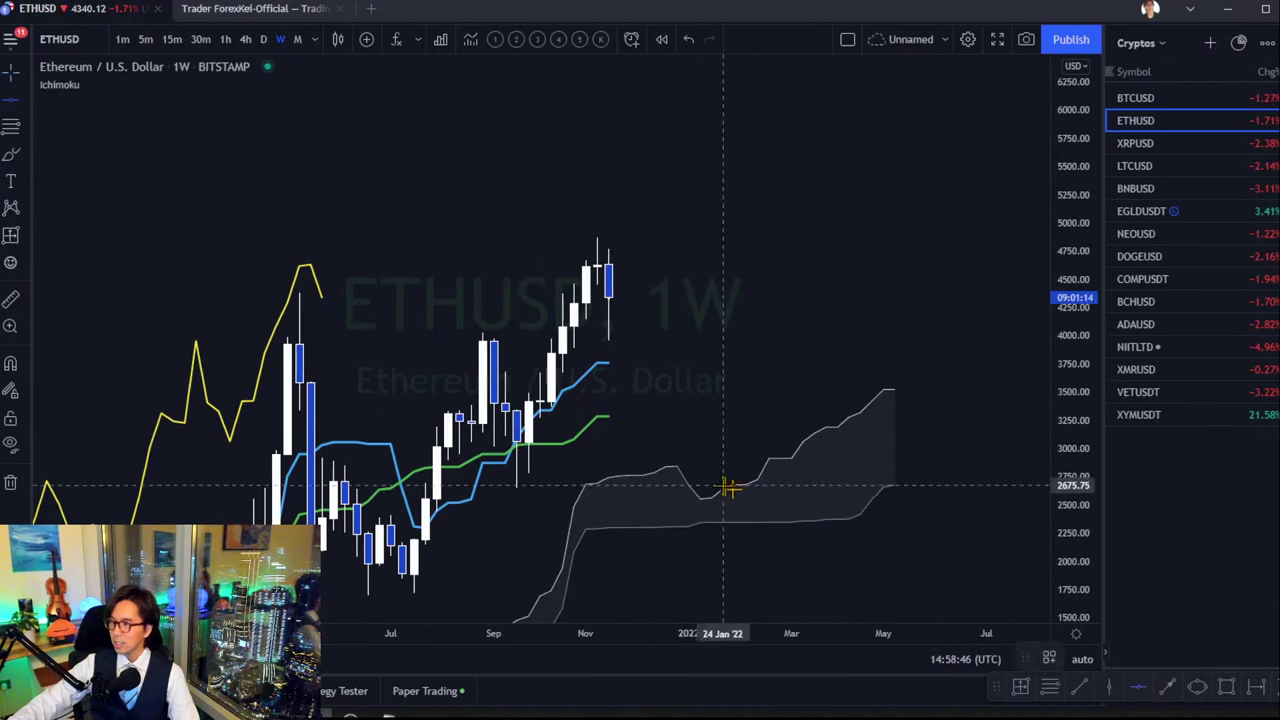
pyautogui.click(643, 362)
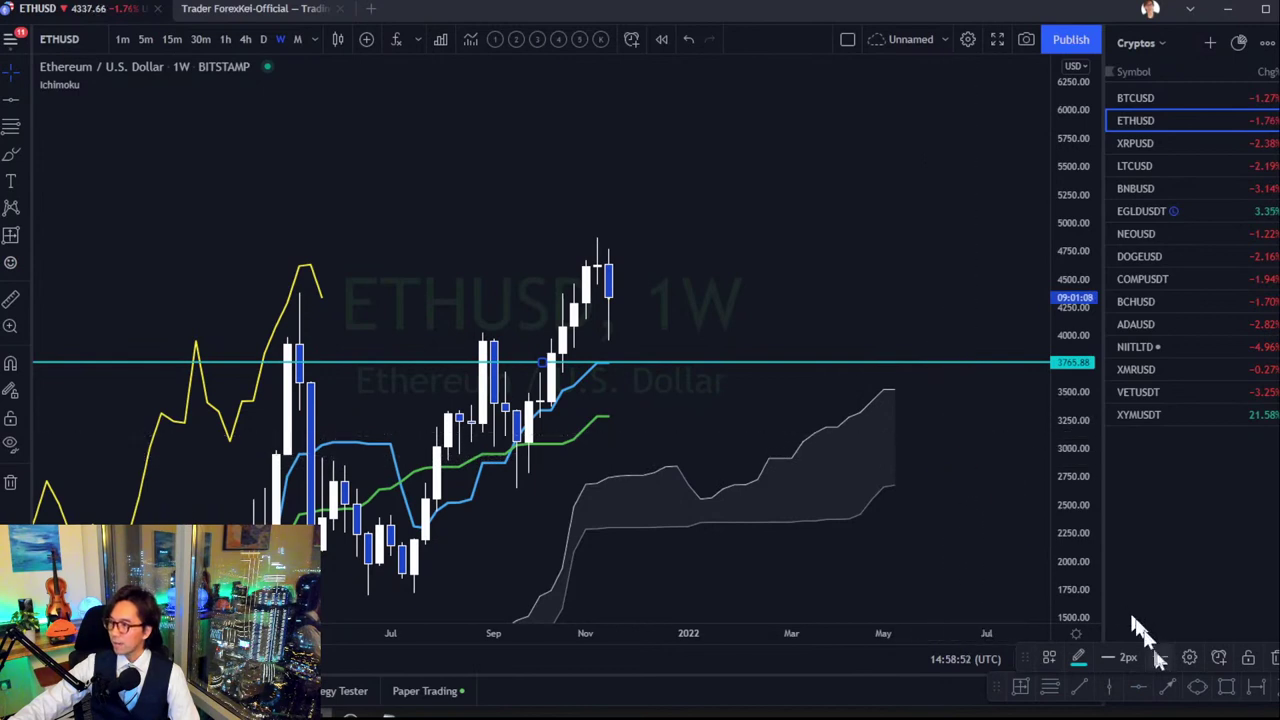
pyautogui.click(1134, 690)
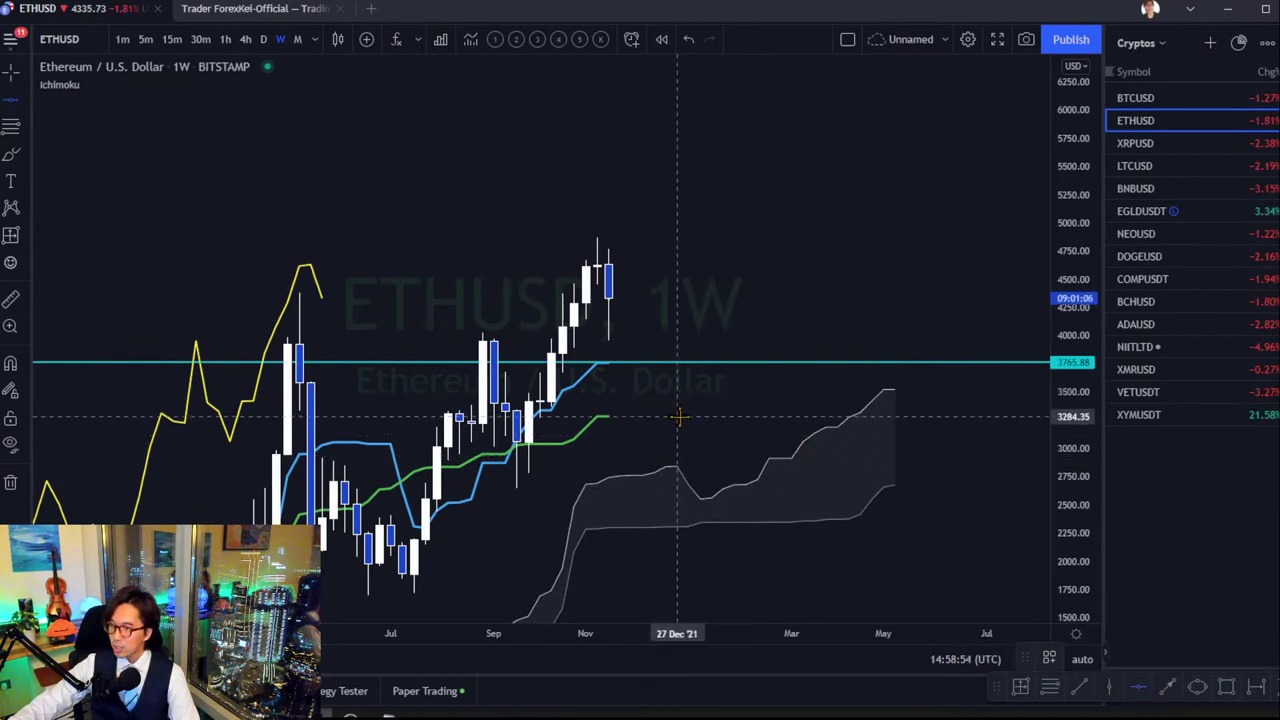
pyautogui.click(678, 416)
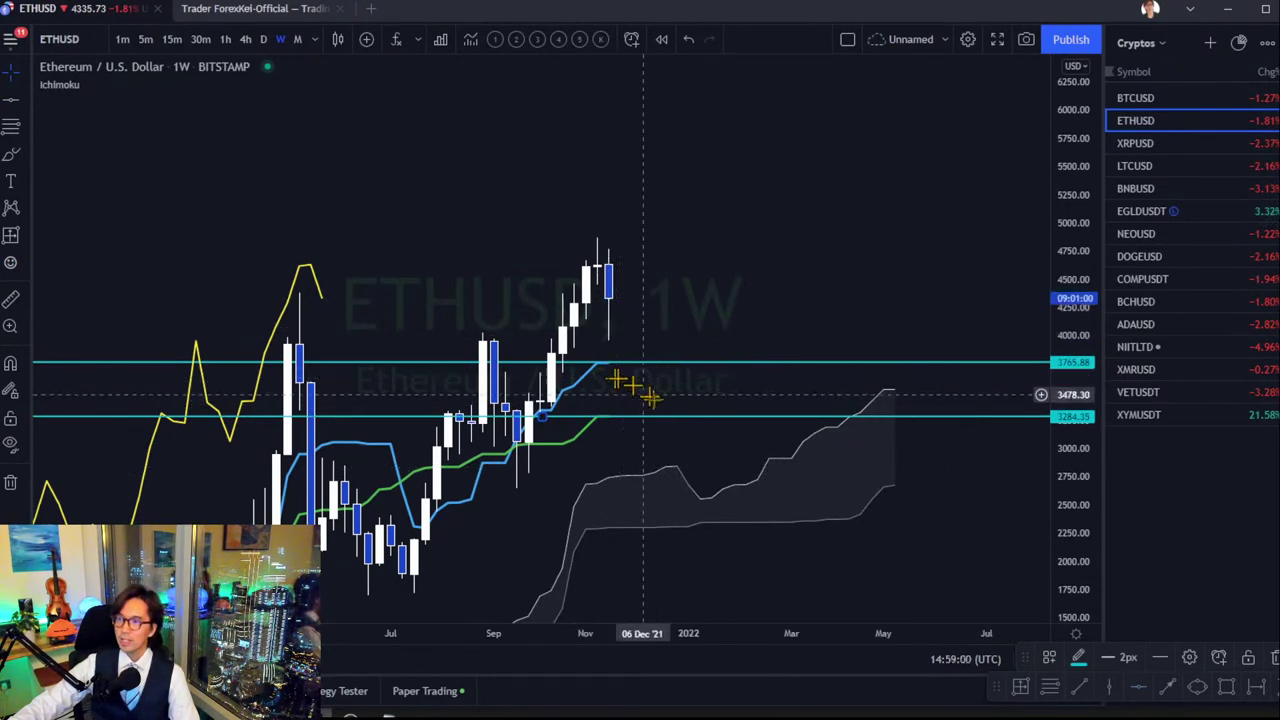
pyautogui.click(688, 283)
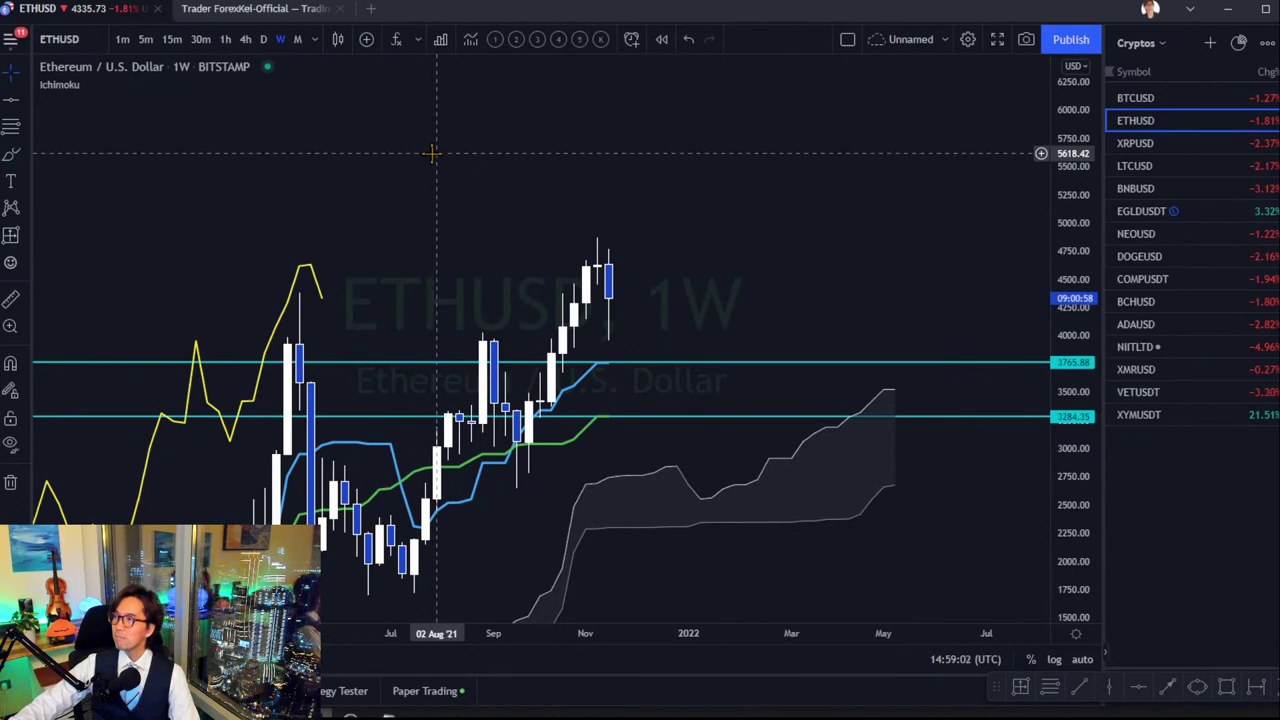
pyautogui.click(262, 39)
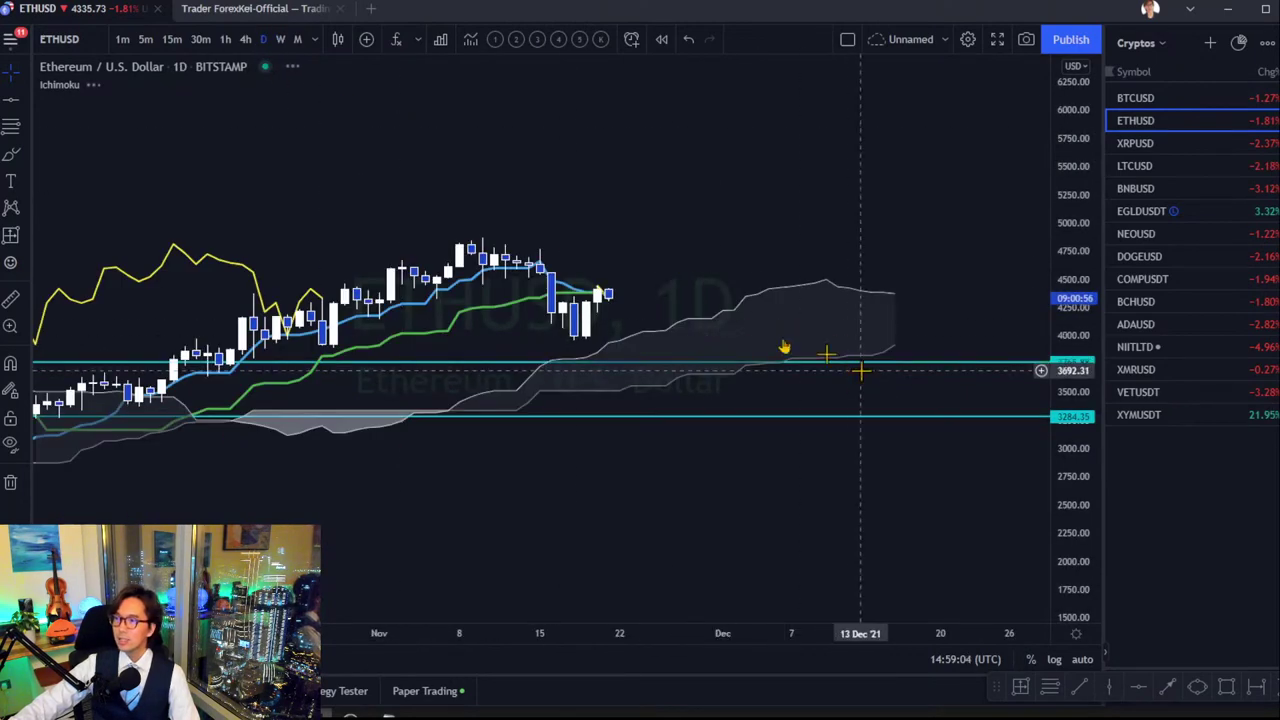
pyautogui.click(247, 42)
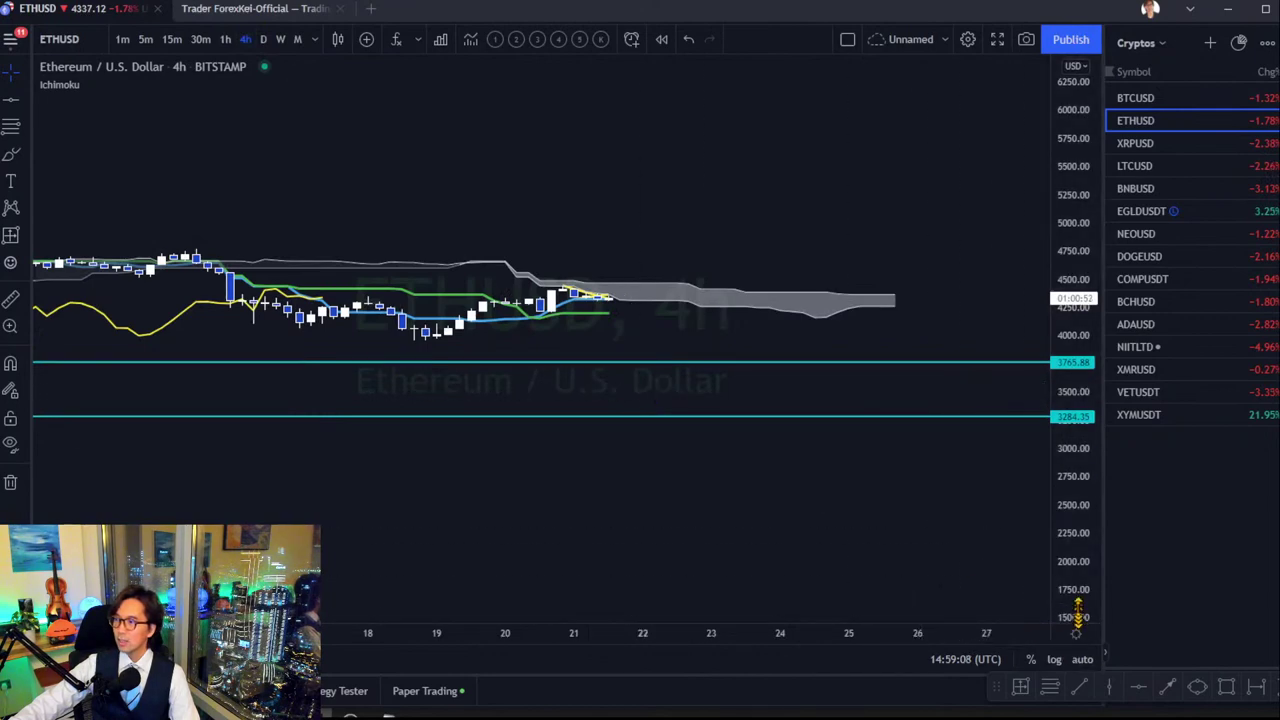
# Rescale the 4-hour Ethereum chart and add a support line near 3951.
pyautogui.moveTo(1078, 610); pyautogui.dragTo(1078, 500)
pyautogui.moveTo(834, 200); pyautogui.dragTo(862, 302)
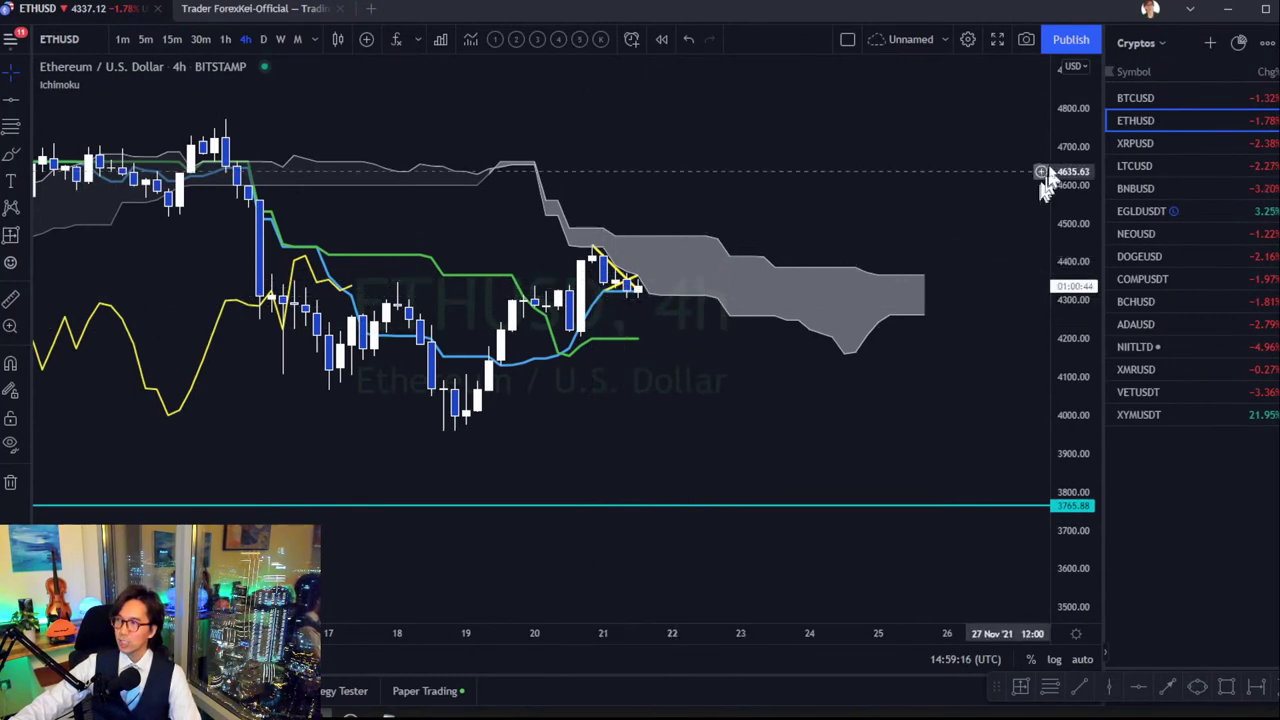
pyautogui.moveTo(1066, 185); pyautogui.dragTo(903, 195)
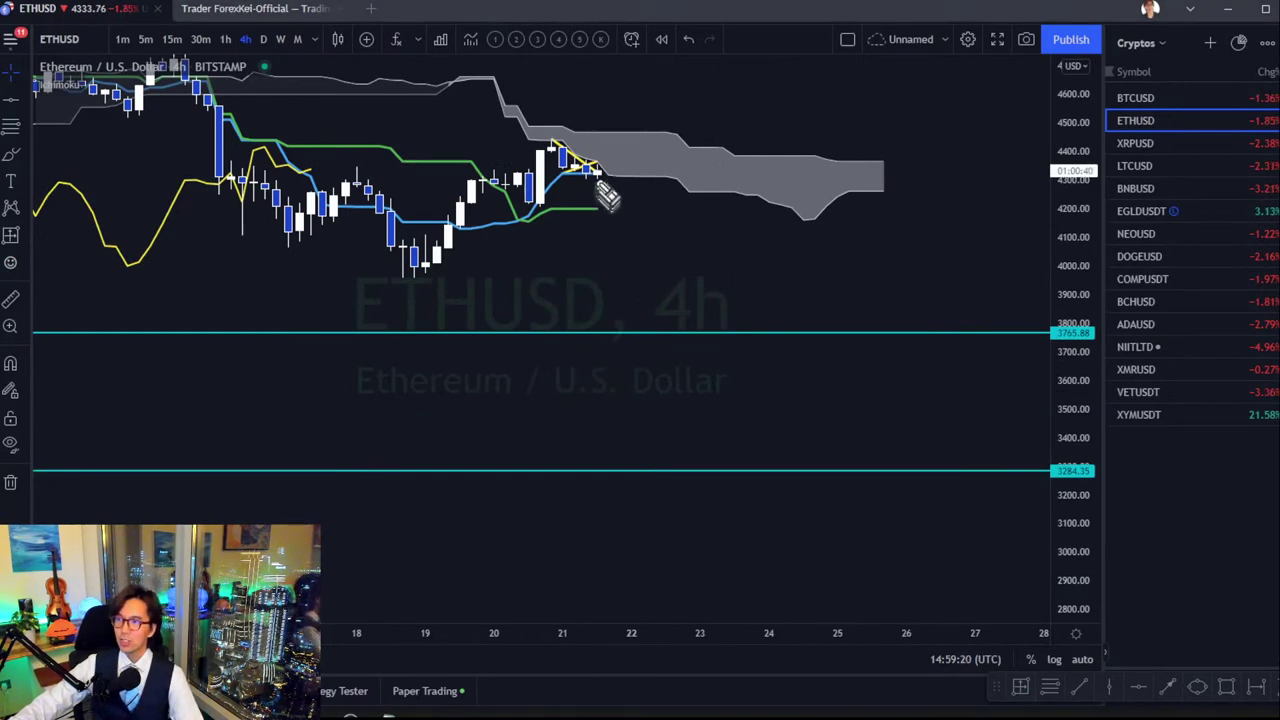
pyautogui.moveTo(597, 173)
pyautogui.mouseDown()
pyautogui.moveTo(654, 259)
pyautogui.moveTo(672, 255)
pyautogui.mouseUp()
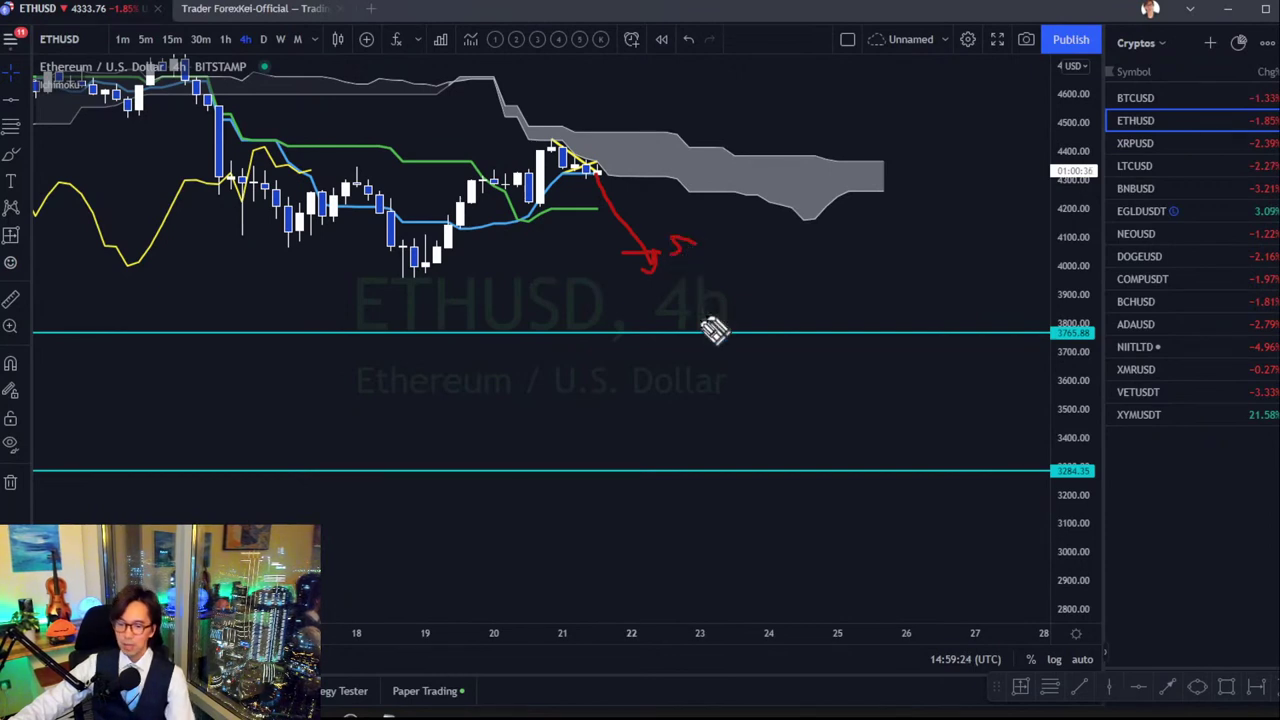
pyautogui.click(625, 262)
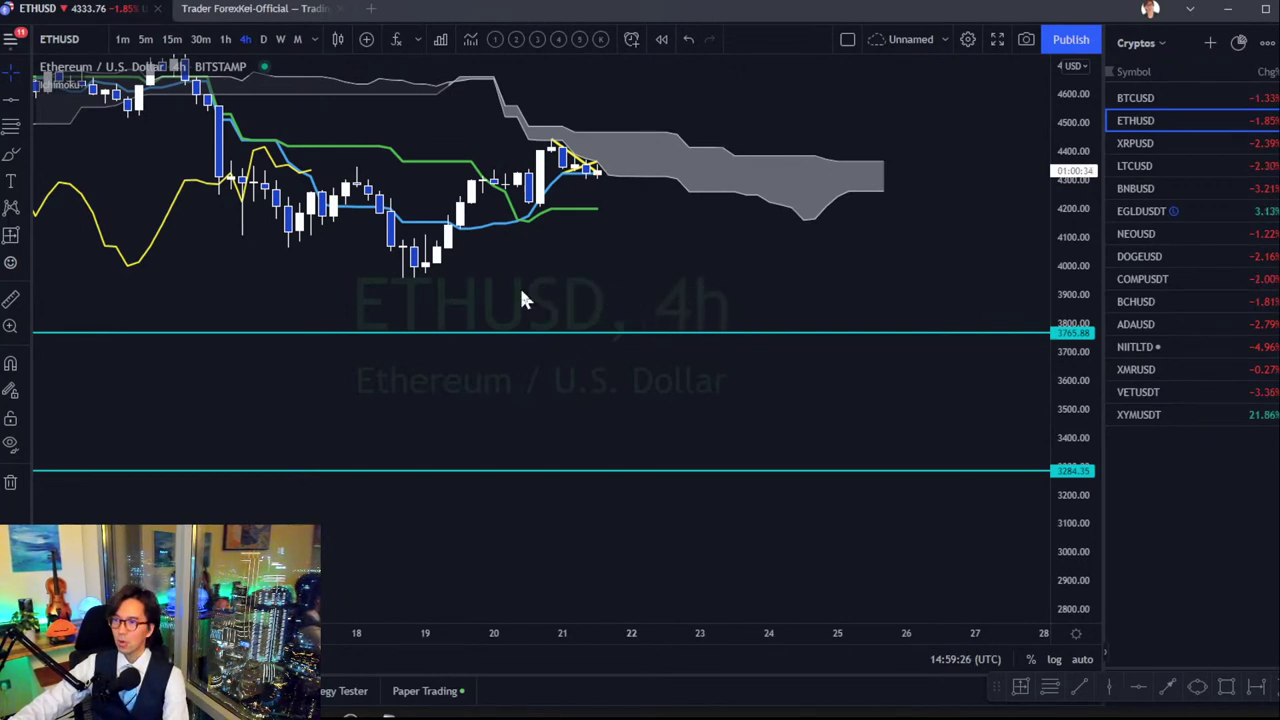
pyautogui.click(1138, 686)
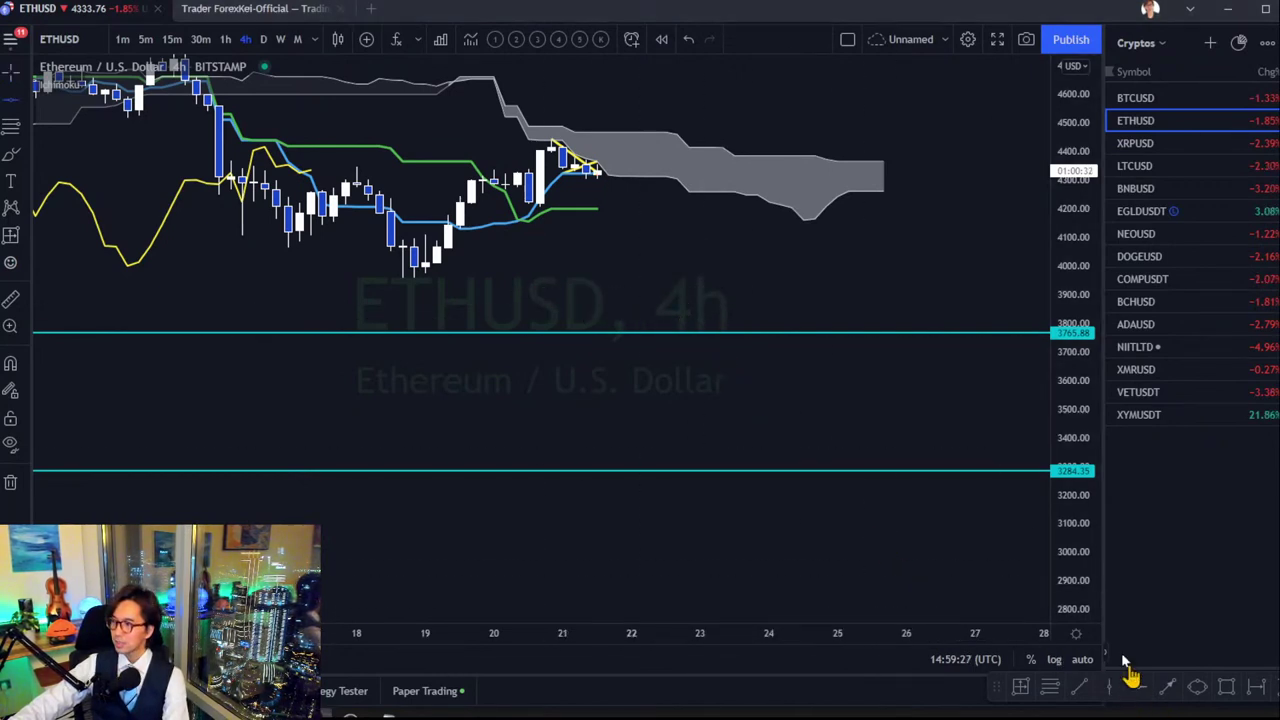
pyautogui.click(541, 280)
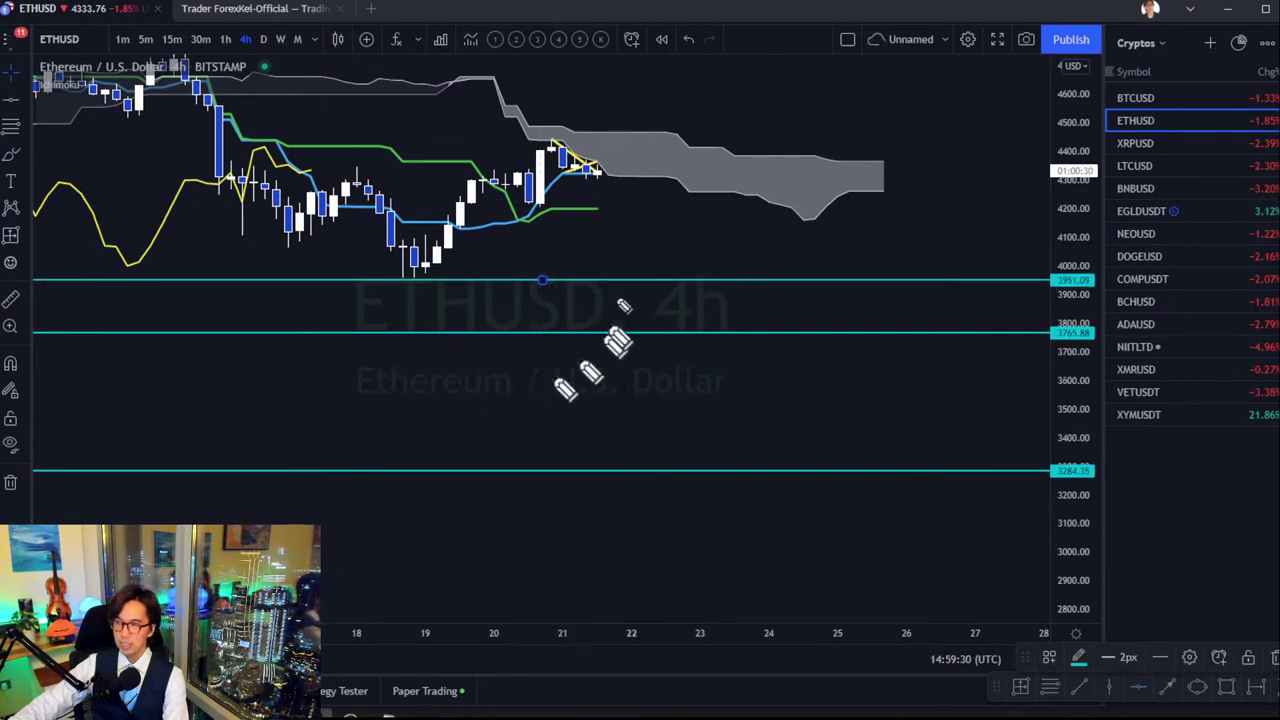
# Draw a red down arrow toward 3951 and write red TW and KW notes.
pyautogui.moveTo(606, 254); pyautogui.dragTo(640, 296)
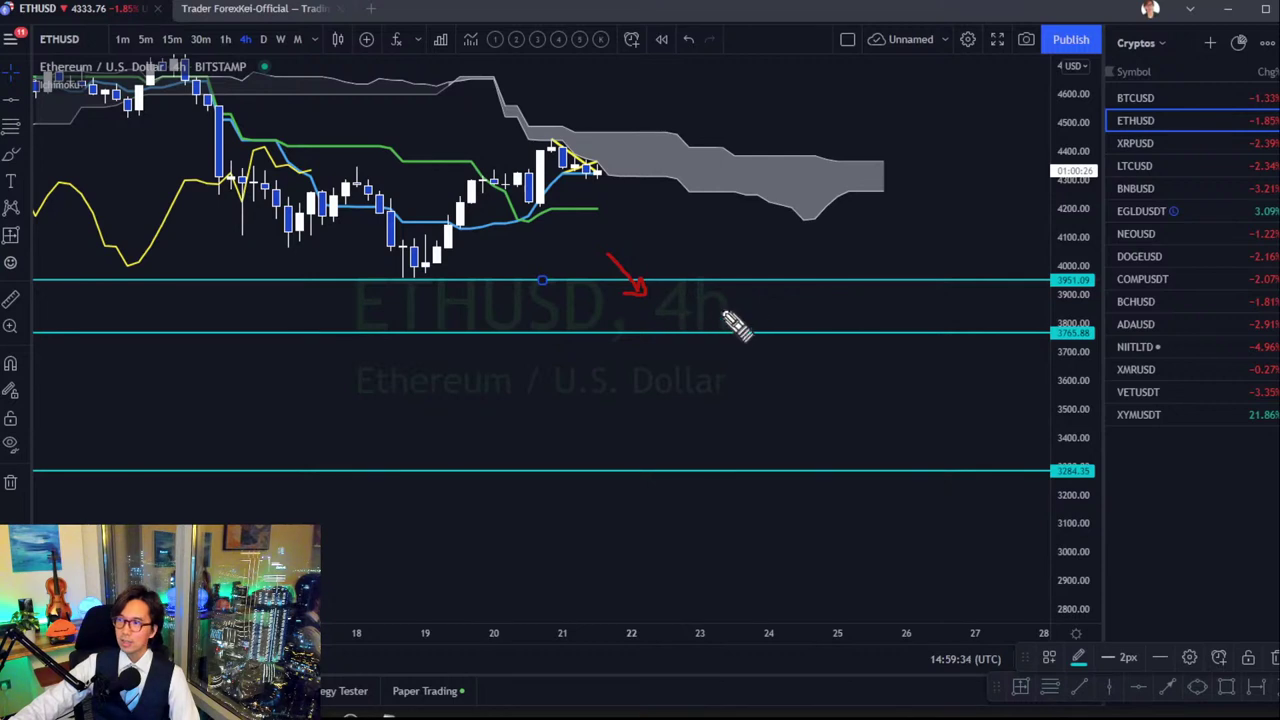
pyautogui.moveTo(720, 312)
pyautogui.mouseDown()
pyautogui.moveTo(758, 312)
pyautogui.moveTo(758, 362)
pyautogui.mouseUp()
pyautogui.moveTo(776, 316)
pyautogui.mouseDown()
pyautogui.moveTo(806, 342)
pyautogui.moveTo(850, 316)
pyautogui.mouseUp()
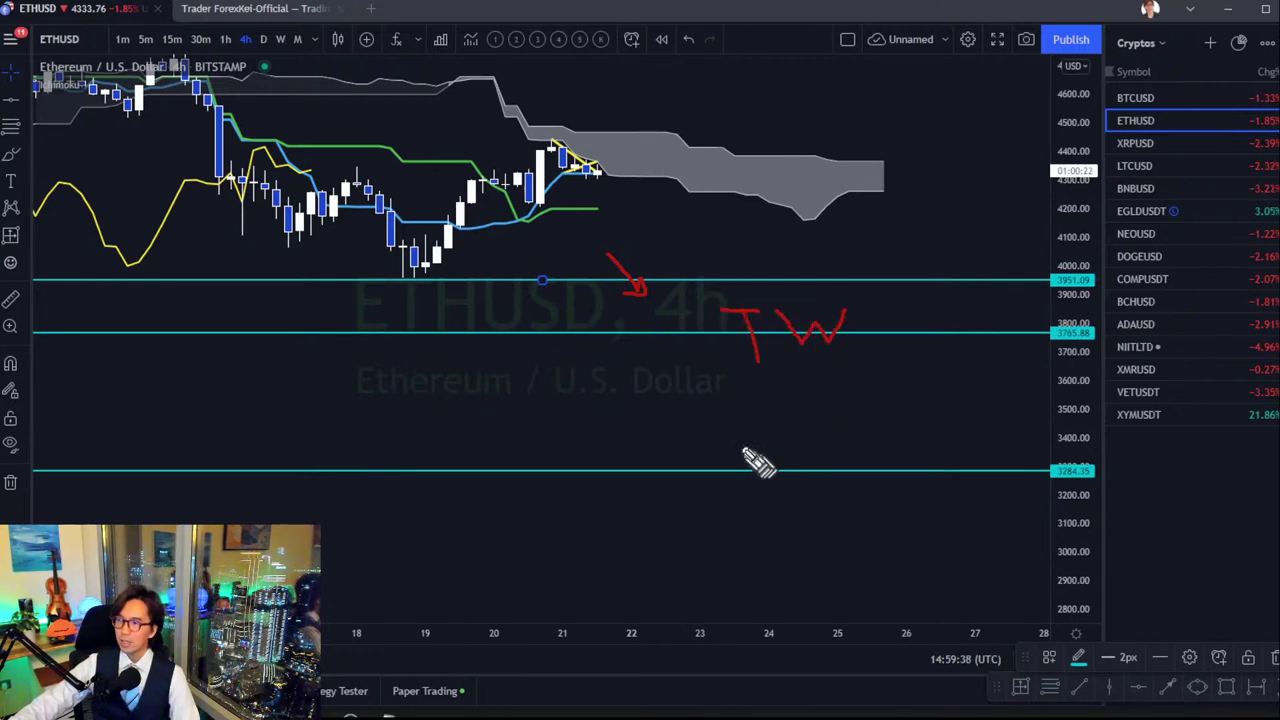
pyautogui.moveTo(741, 439); pyautogui.dragTo(742, 490)
pyautogui.moveTo(781, 441)
pyautogui.mouseDown()
pyautogui.moveTo(746, 462)
pyautogui.moveTo(782, 490)
pyautogui.moveTo(880, 470)
pyautogui.moveTo(900, 448)
pyautogui.mouseUp()
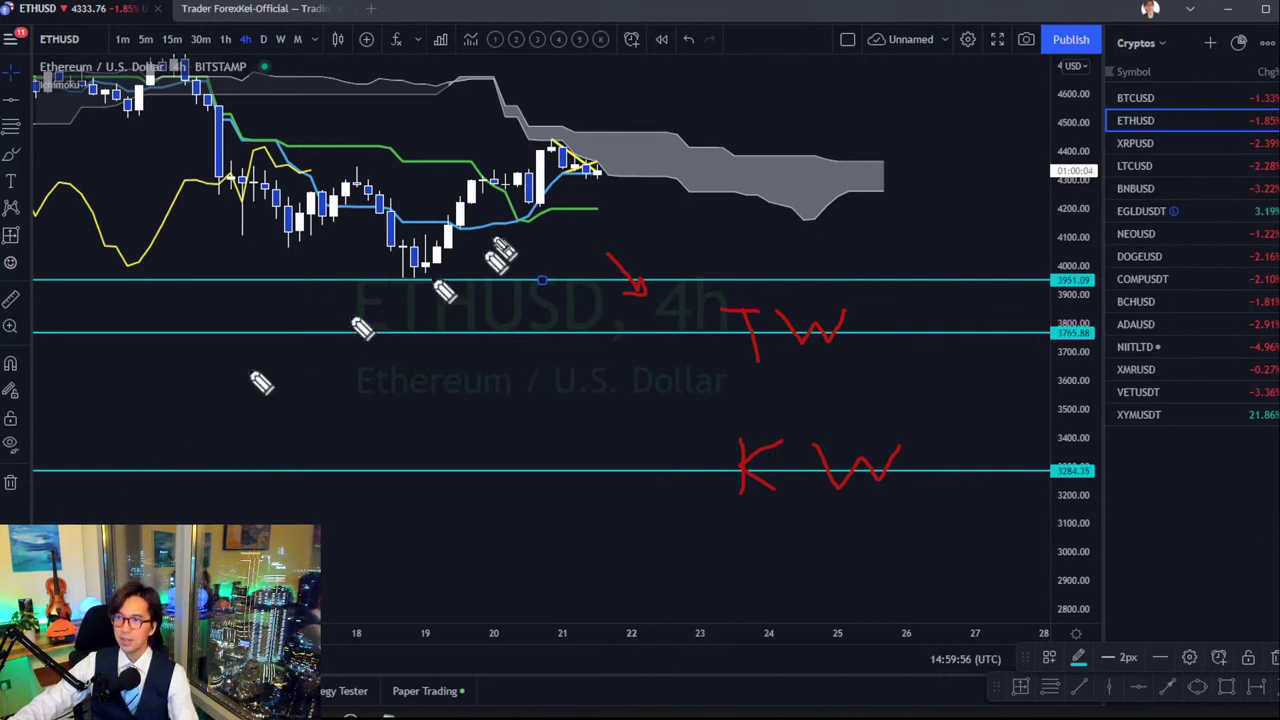
# Sketch red projection strokes, then delete all red freehand annotations from ETHUSD.
pyautogui.moveTo(208, 219)
pyautogui.mouseDown()
pyautogui.moveTo(245, 262)
pyautogui.moveTo(410, 275)
pyautogui.moveTo(546, 213)
pyautogui.moveTo(607, 217)
pyautogui.mouseUp()
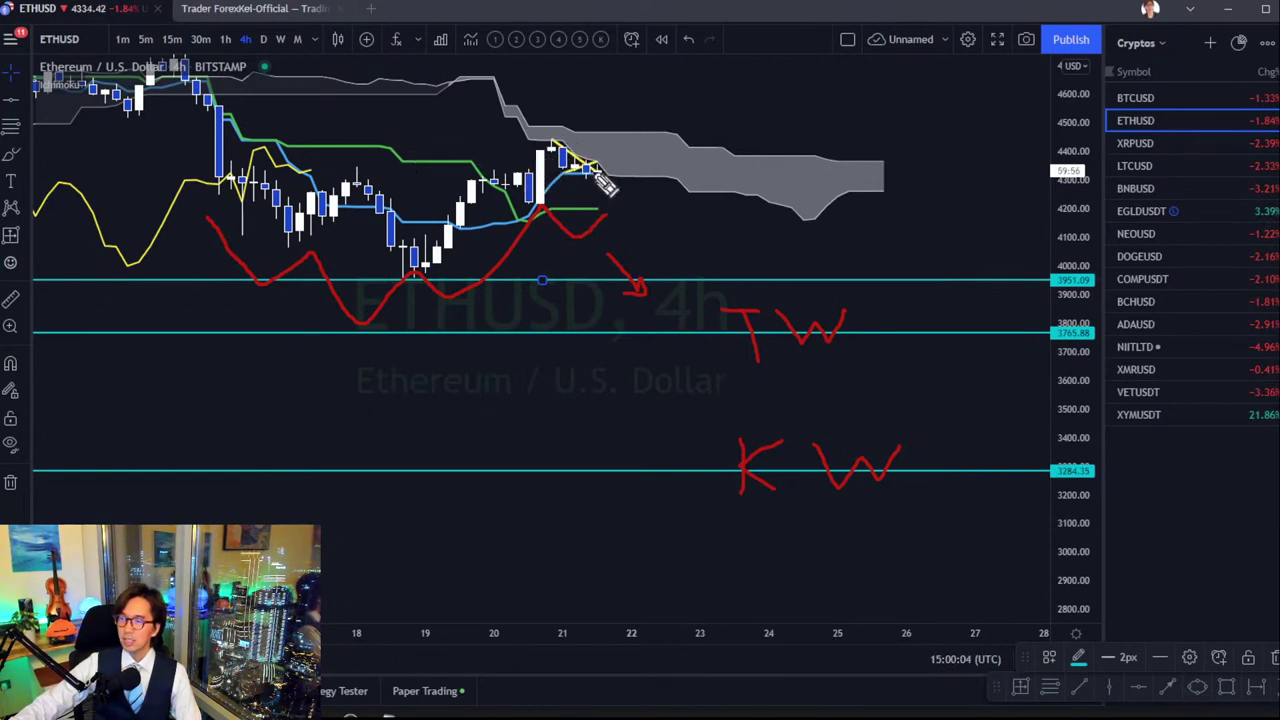
pyautogui.moveTo(602, 172)
pyautogui.mouseDown()
pyautogui.moveTo(682, 84)
pyautogui.moveTo(708, 78)
pyautogui.moveTo(712, 108)
pyautogui.moveTo(738, 88)
pyautogui.moveTo(752, 97)
pyautogui.mouseUp()
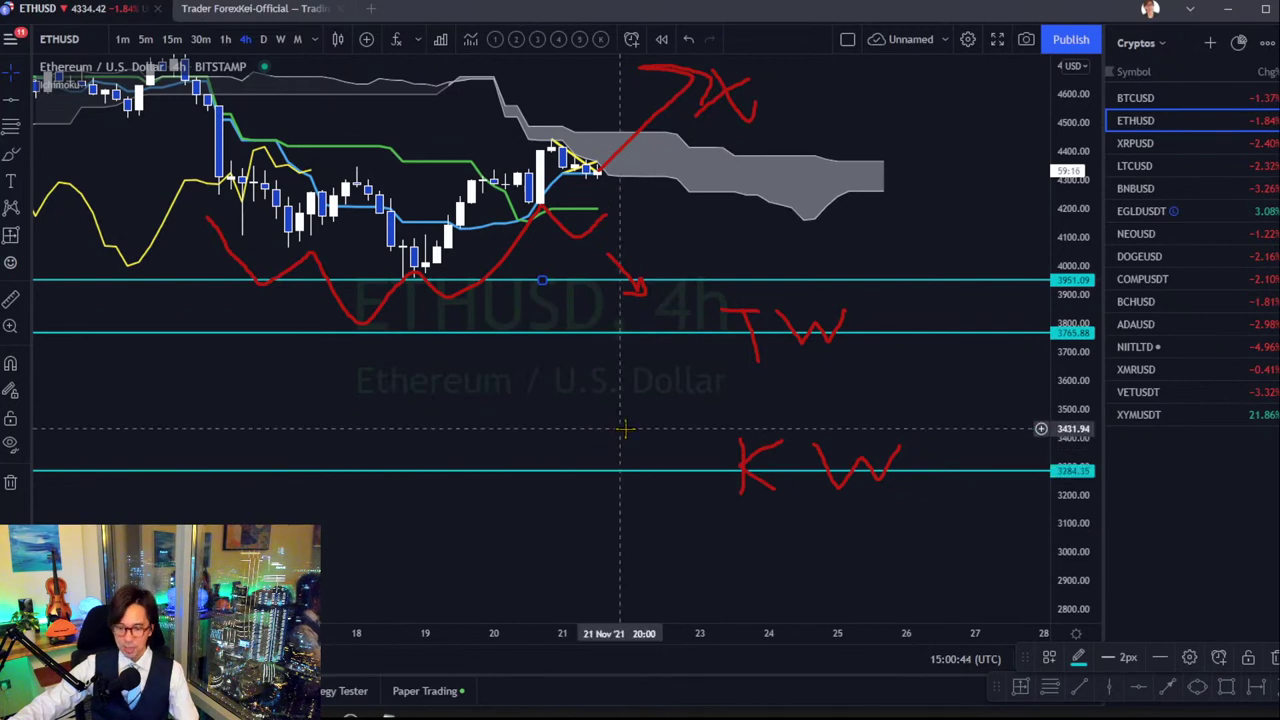
pyautogui.press('Delete')
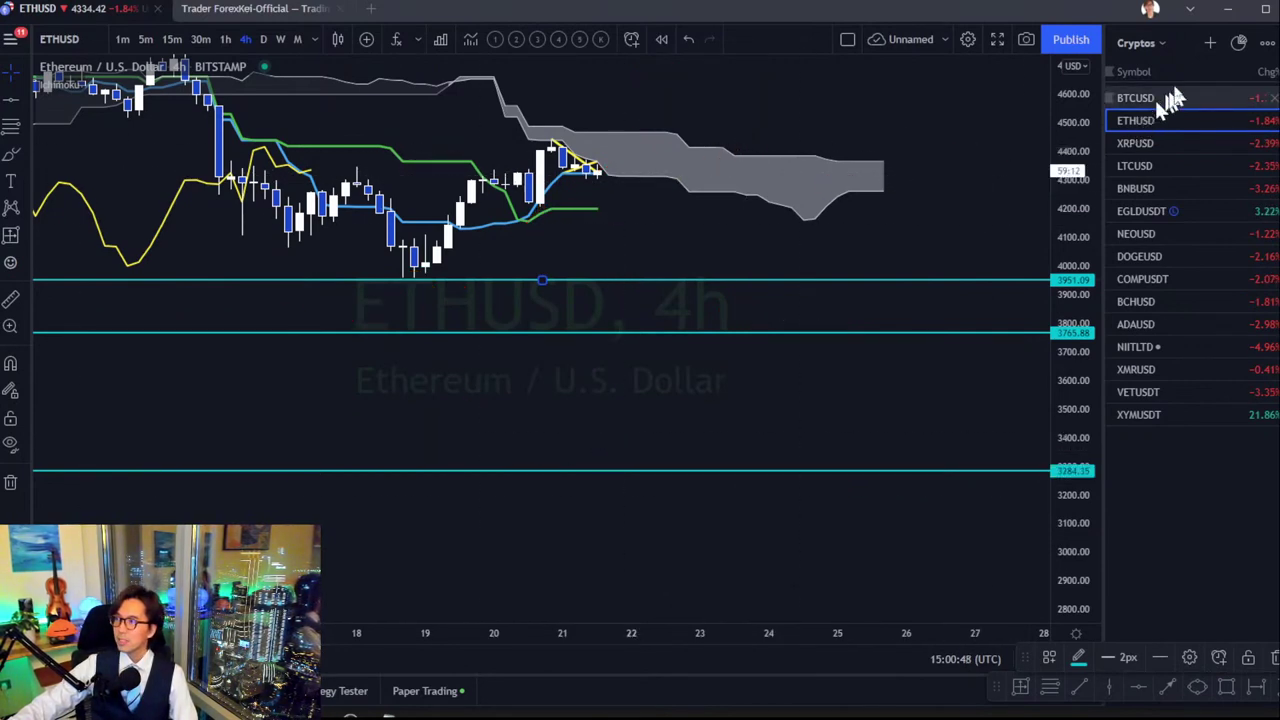
# Add the FXCM USDZAR pair to the Forex watchlist and open its chart.
pyautogui.click(1151, 42)
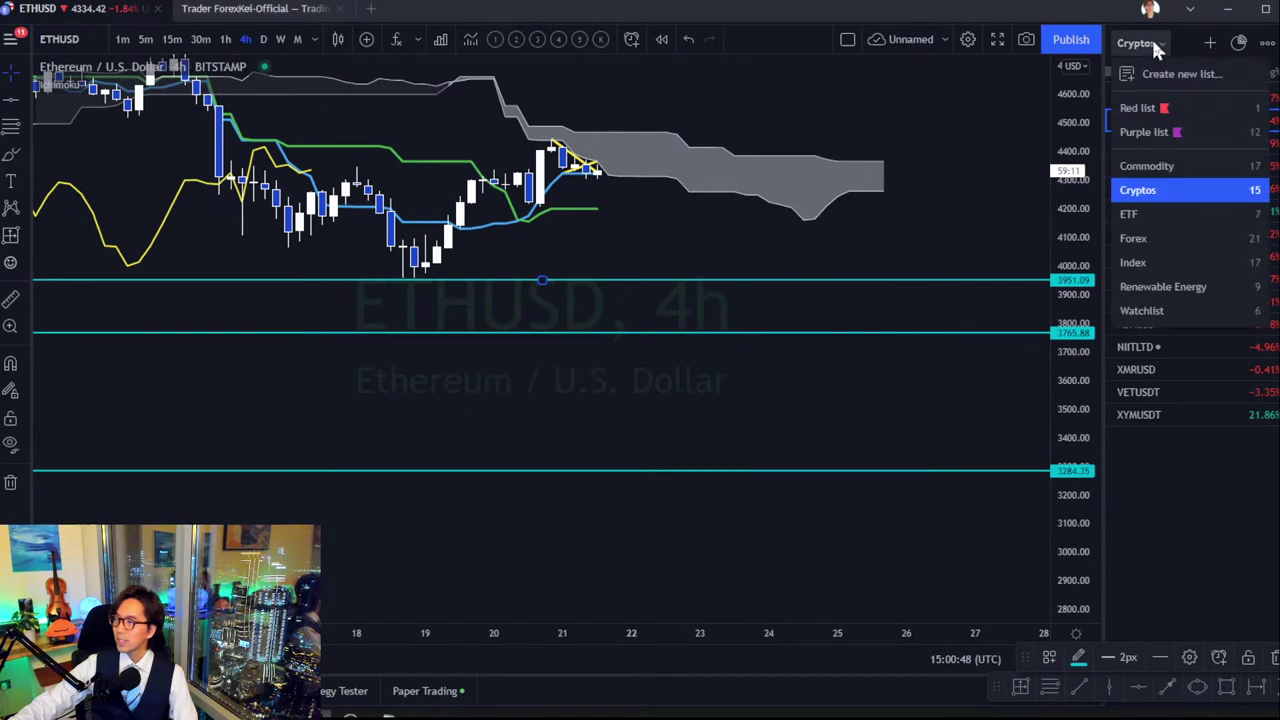
pyautogui.click(1136, 232)
pyautogui.click(1206, 45)
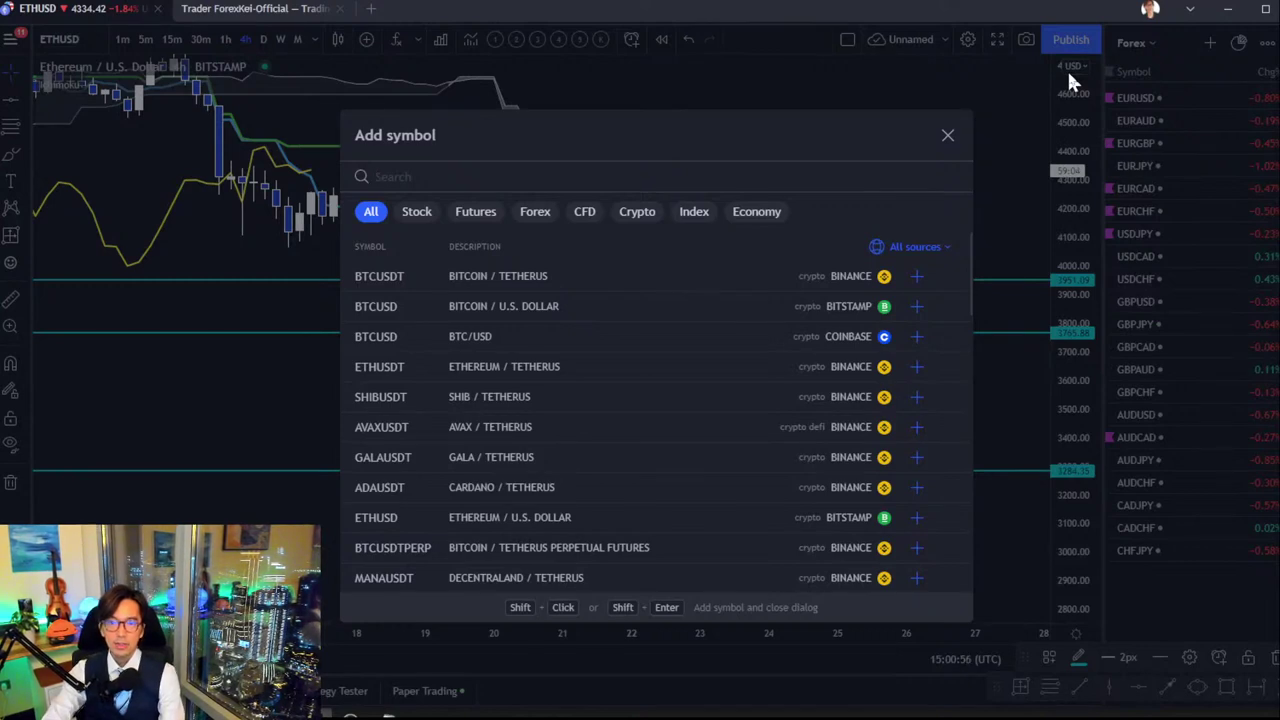
pyautogui.write('USDZA')
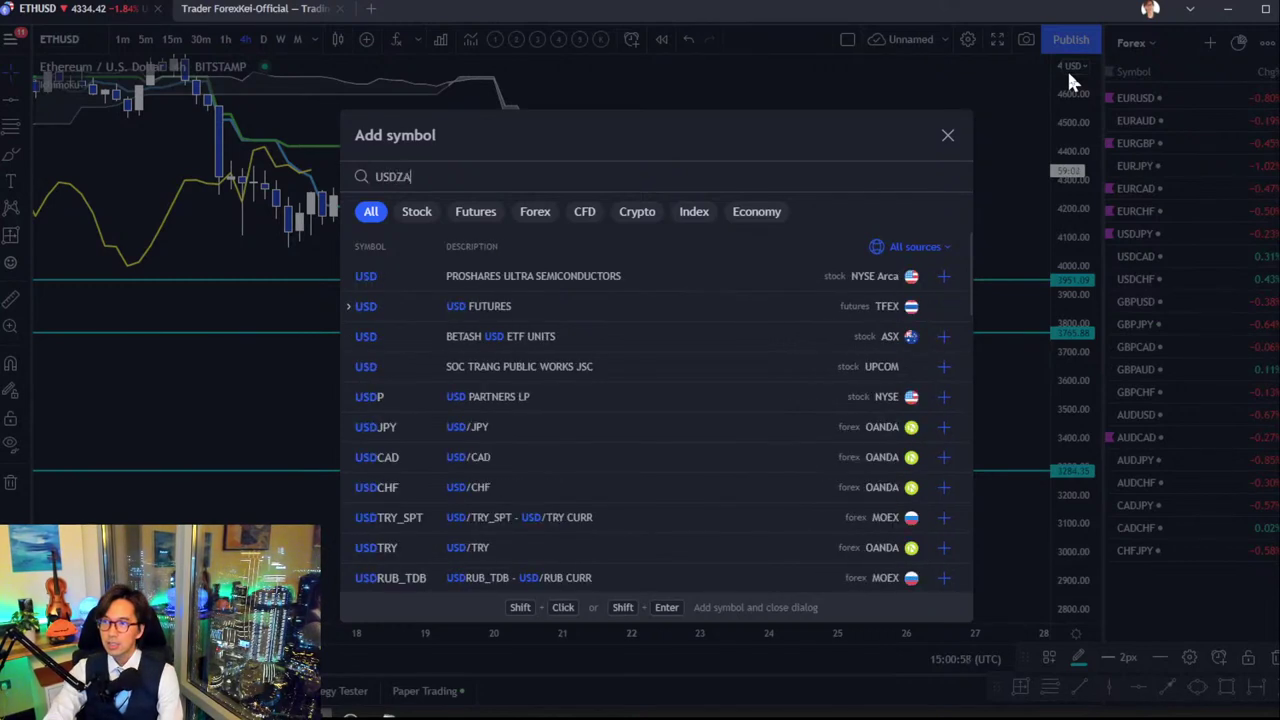
pyautogui.write('R')
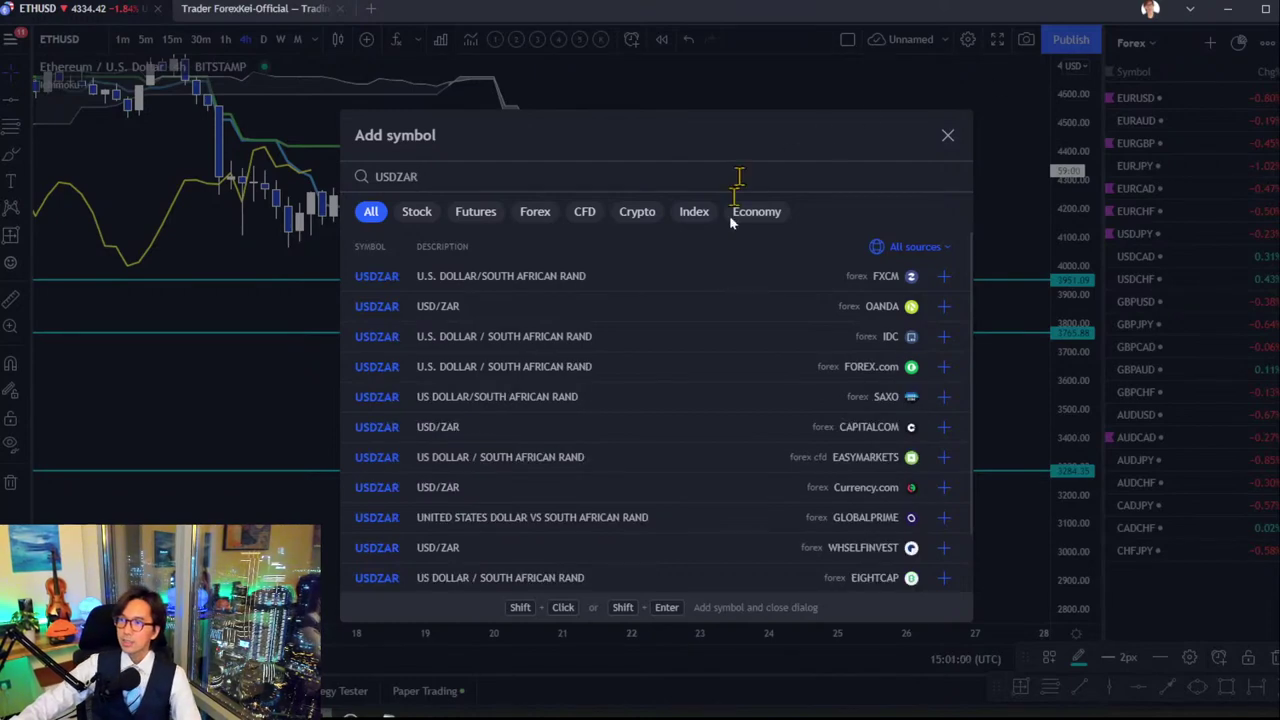
pyautogui.click(711, 282)
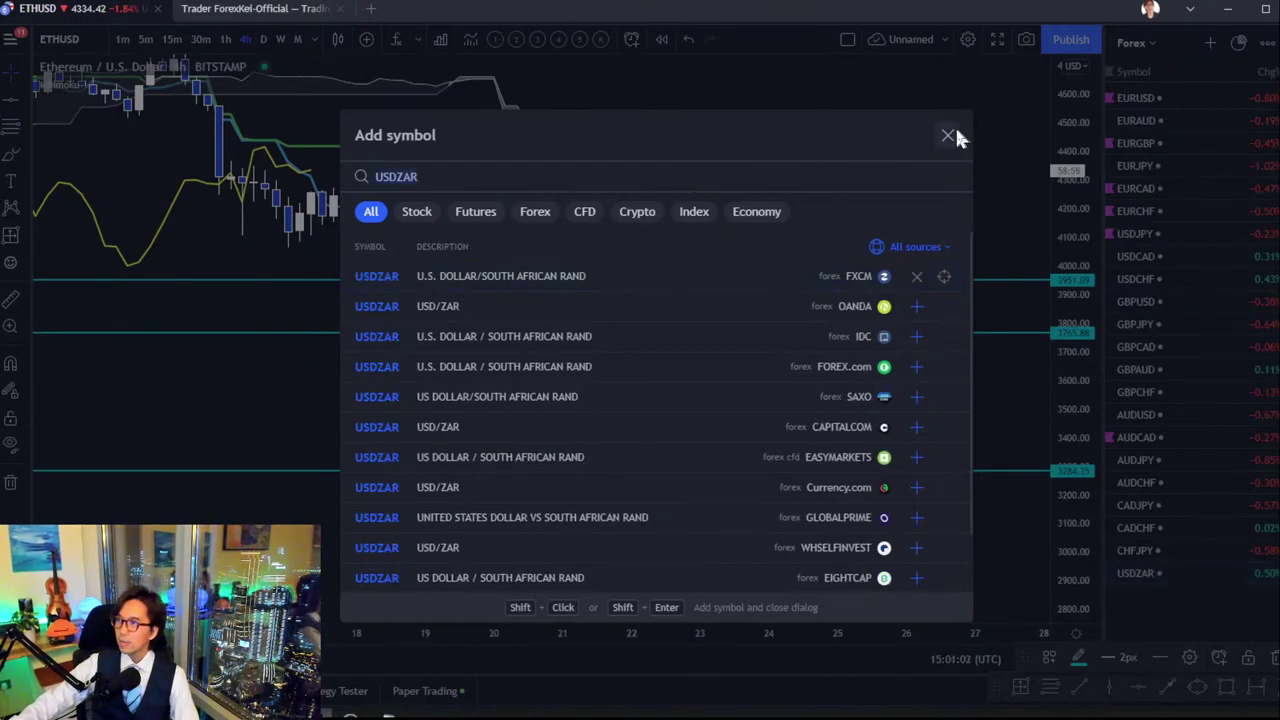
pyautogui.click(947, 135)
pyautogui.click(1136, 573)
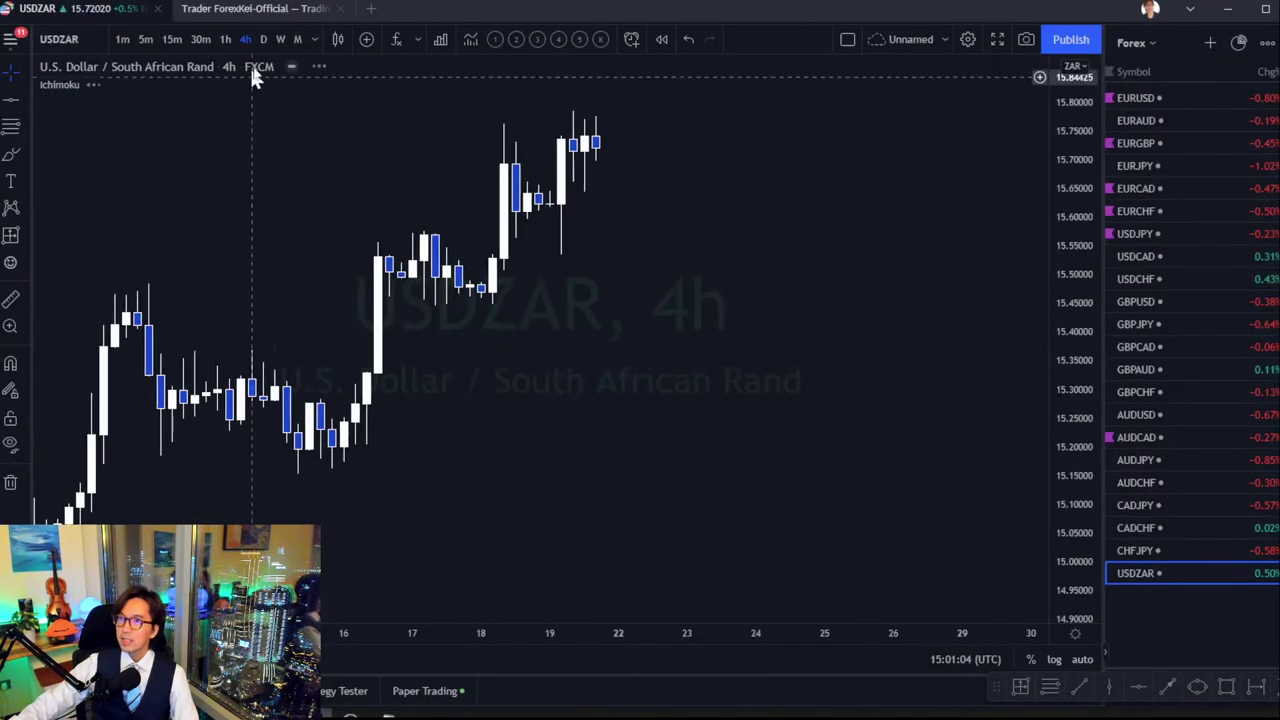
# Switch USDZAR to weekly via 1W and zoom out to the 12.5–17.0 price range.
pyautogui.press('1')
pyautogui.press('w')
pyautogui.press('Return')
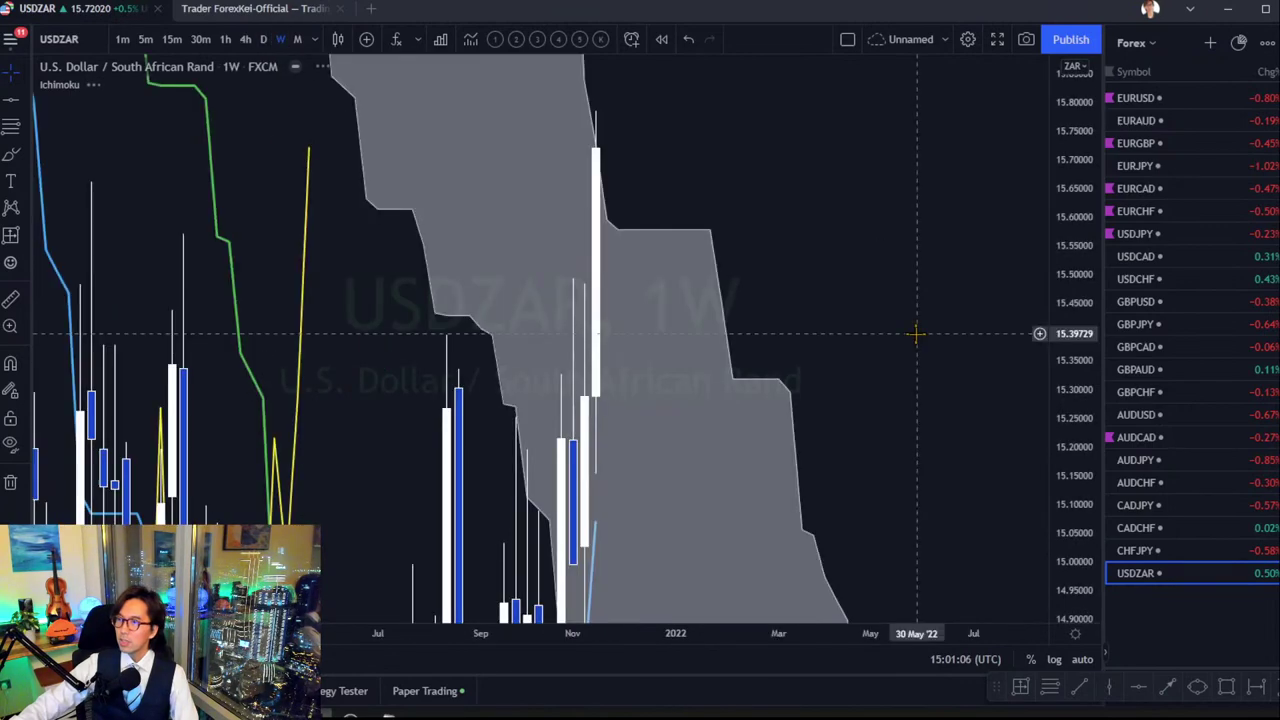
pyautogui.moveTo(1058, 178); pyautogui.dragTo(923, 430)
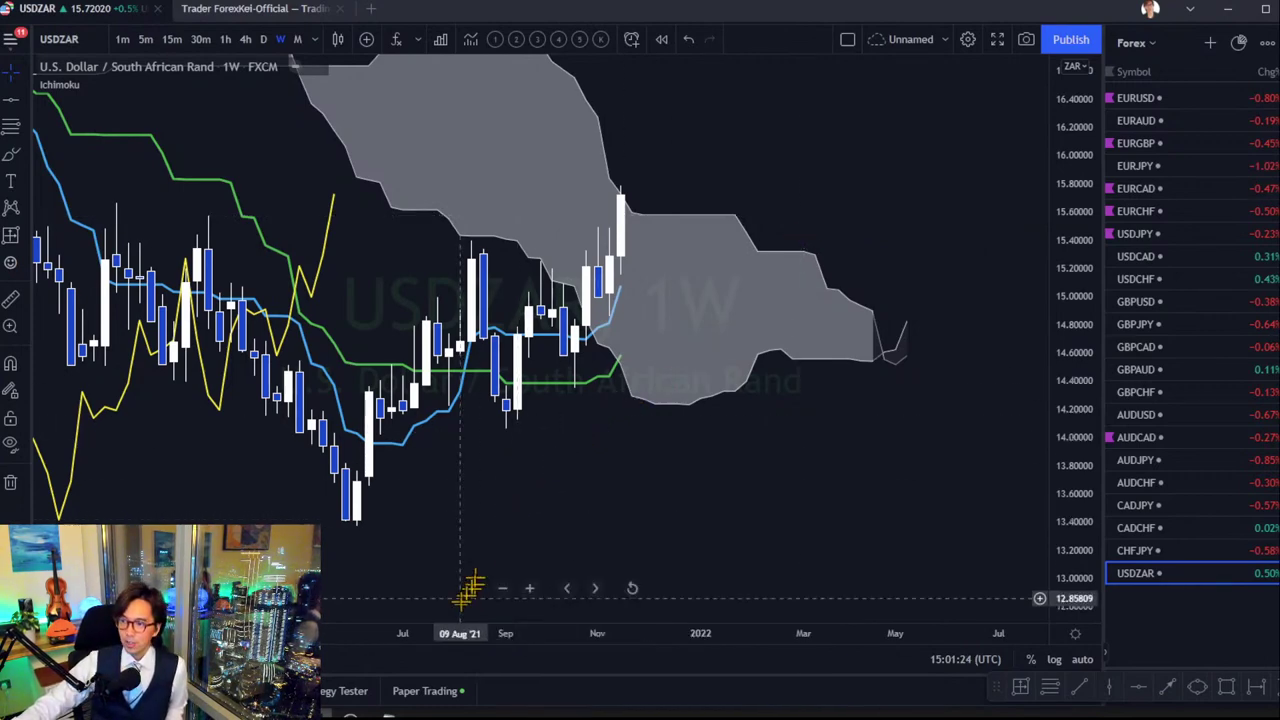
pyautogui.moveTo(445, 614); pyautogui.dragTo(545, 612)
pyautogui.moveTo(634, 492); pyautogui.dragTo(646, 537)
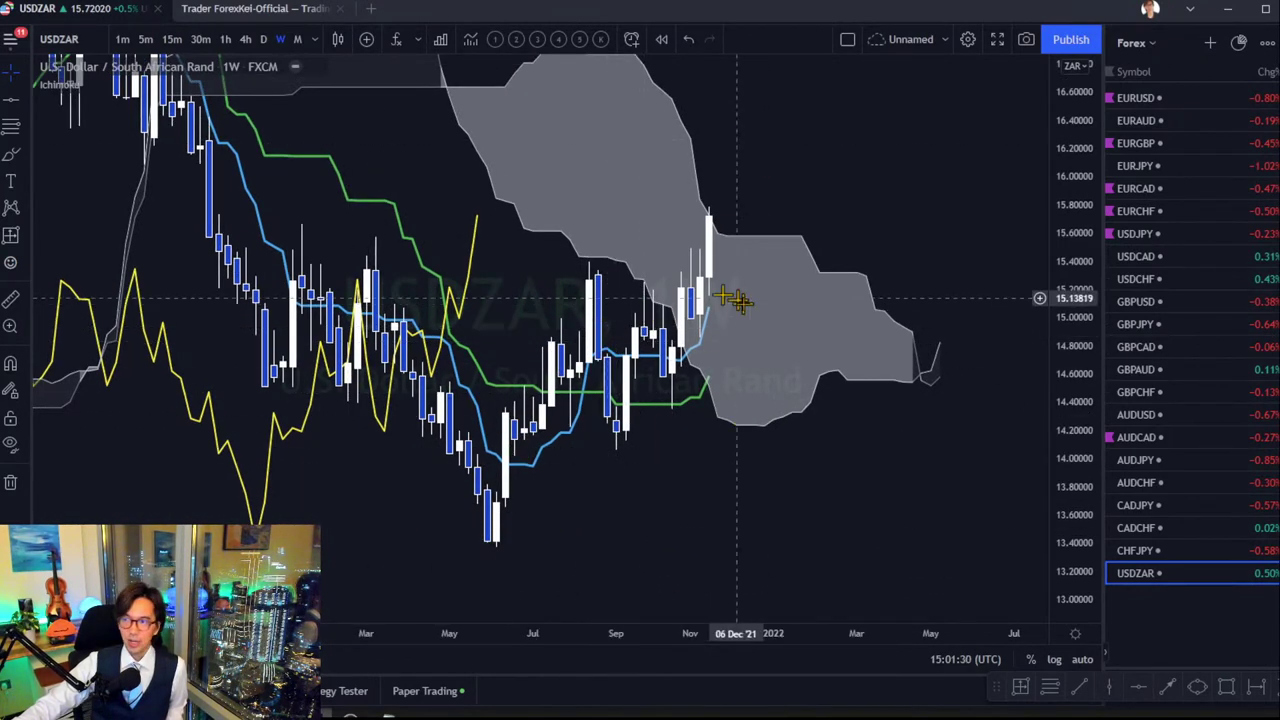
pyautogui.moveTo(1062, 160); pyautogui.dragTo(1066, 230)
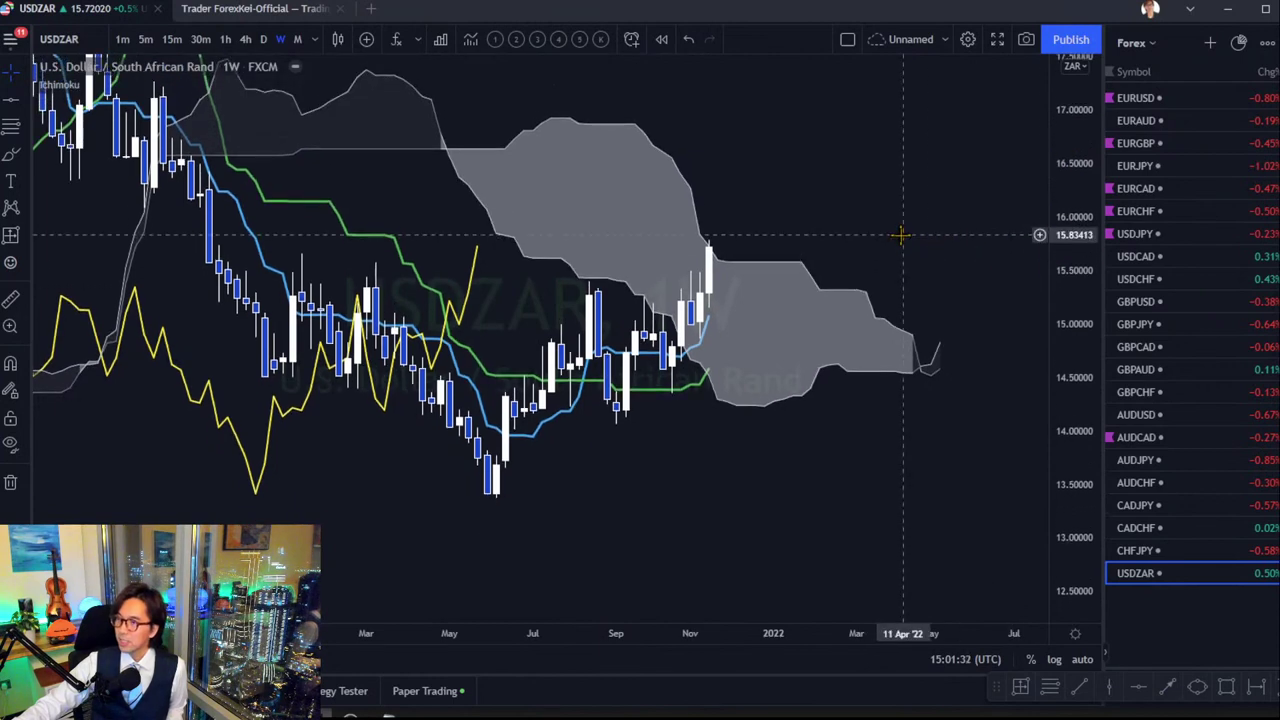
pyautogui.moveTo(894, 234); pyautogui.dragTo(888, 226)
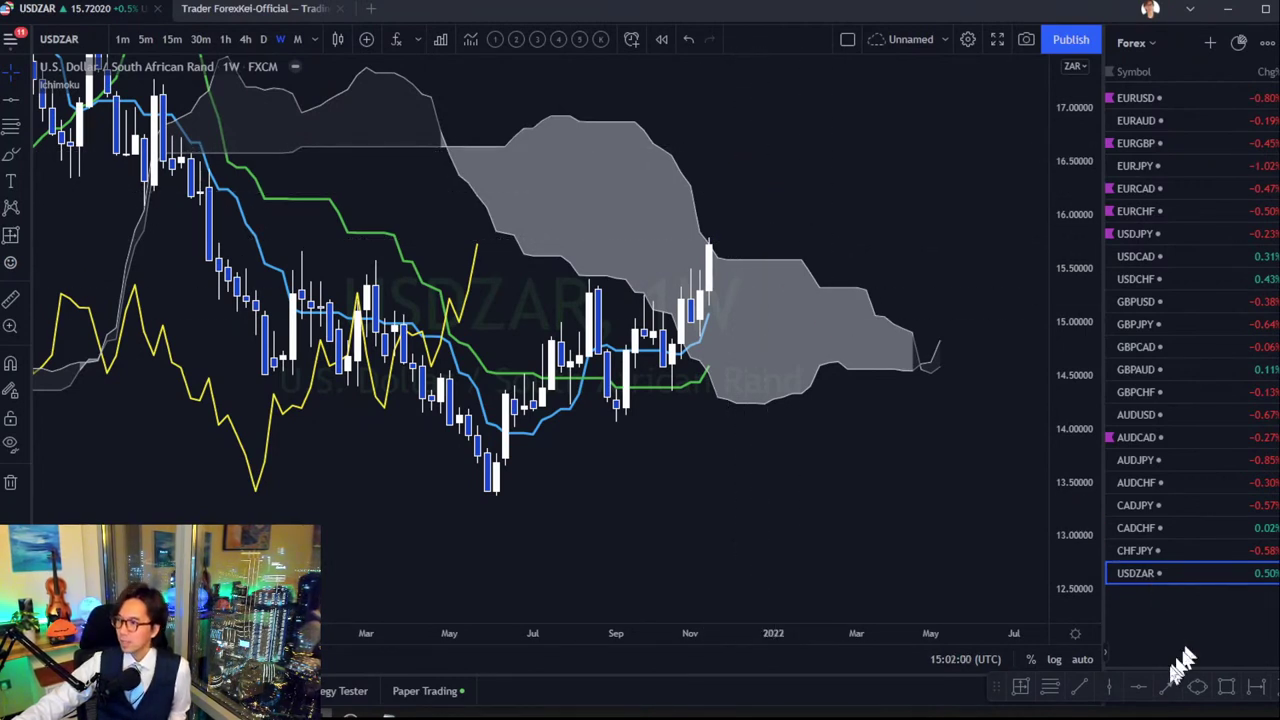
pyautogui.click(1140, 686)
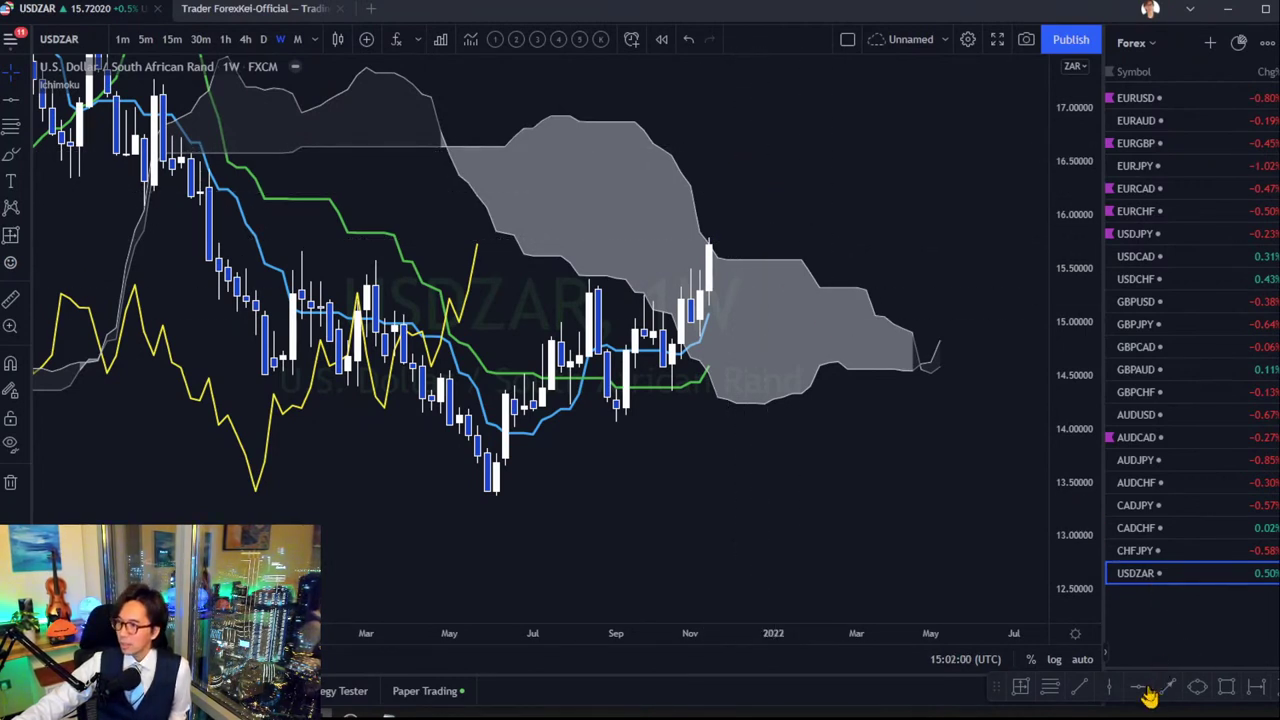
# Place a horizontal level at 15.55210 on USDZAR weekly and review it across 2018–2023.
pyautogui.click(540, 265)
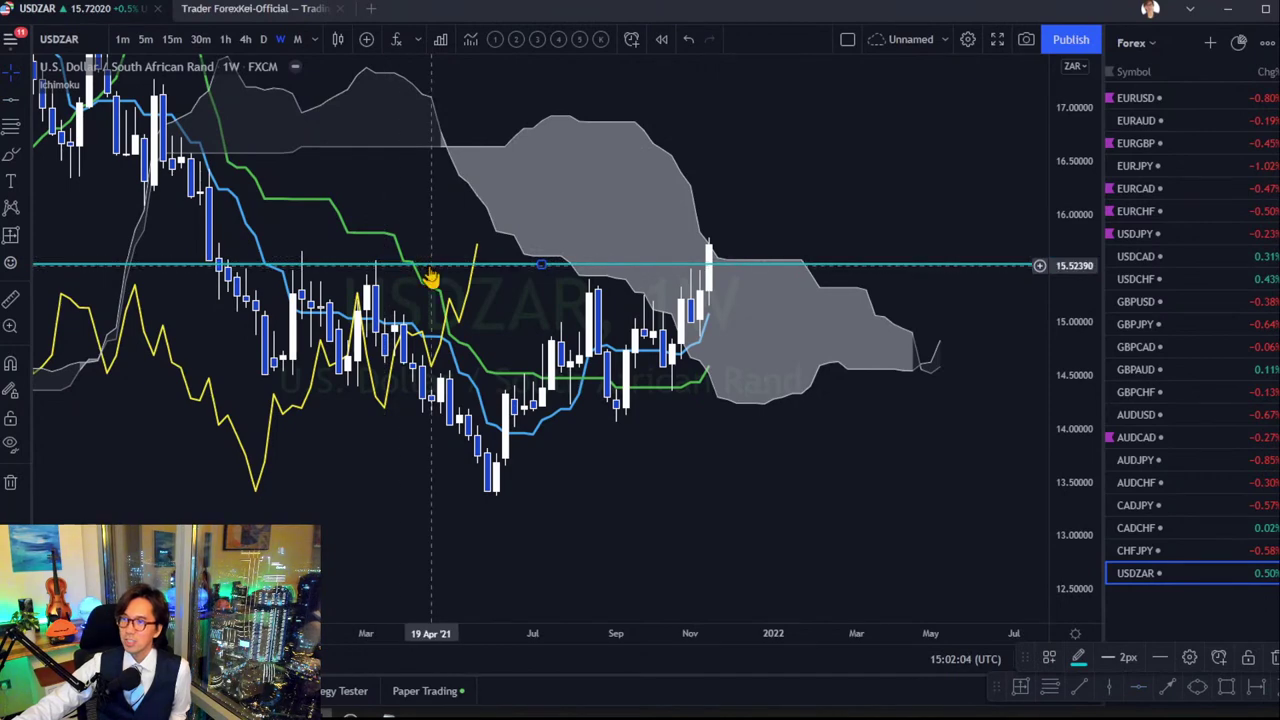
pyautogui.moveTo(430, 276); pyautogui.dragTo(423, 263)
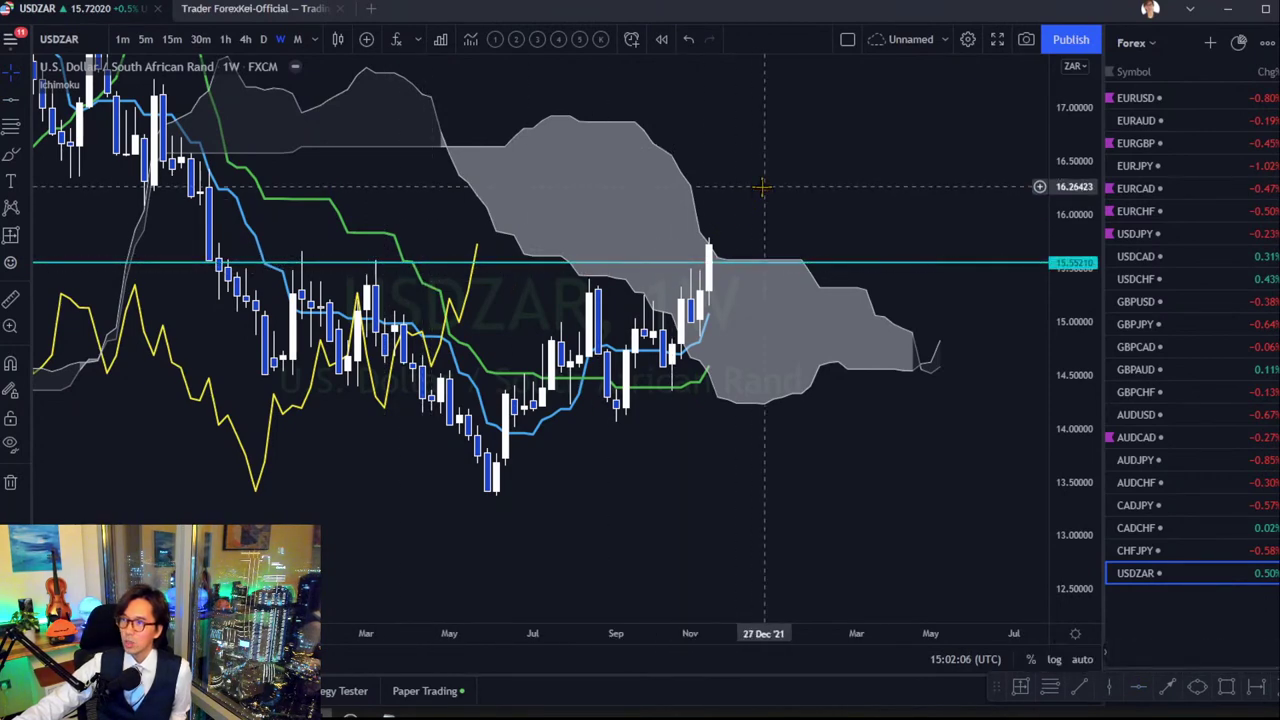
pyautogui.moveTo(762, 187); pyautogui.dragTo(970, 198)
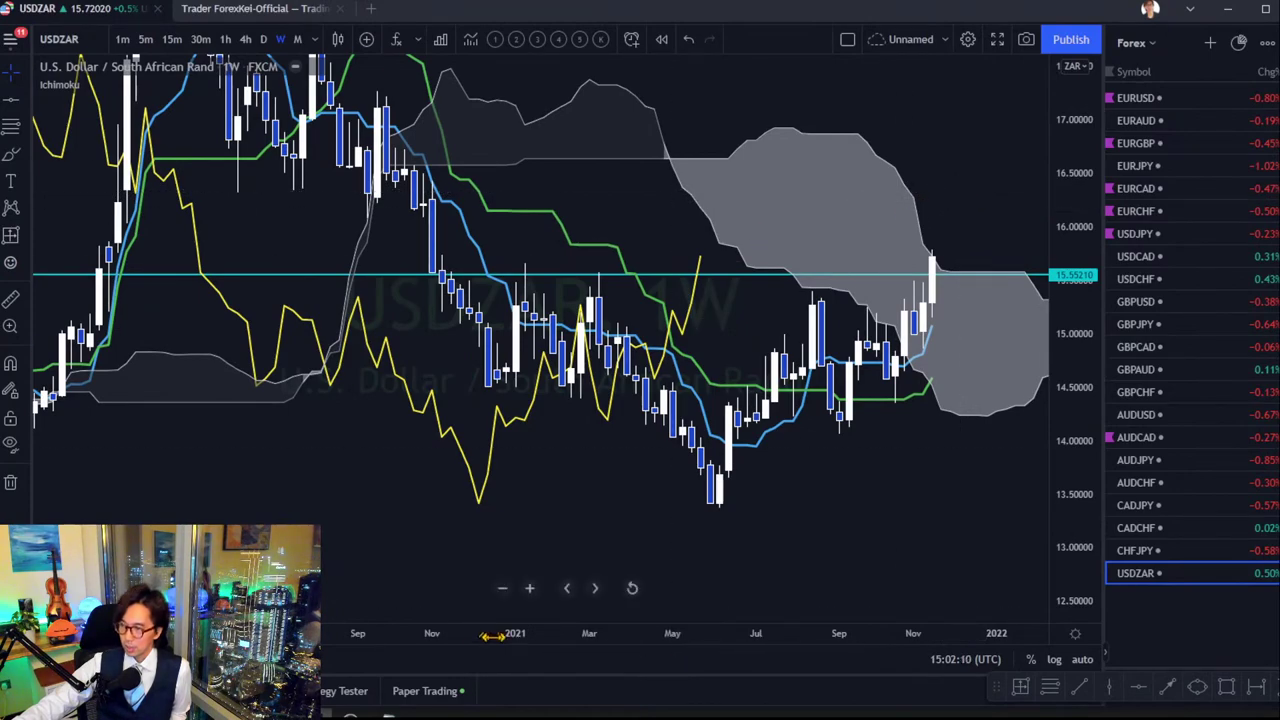
pyautogui.moveTo(492, 636); pyautogui.dragTo(815, 636)
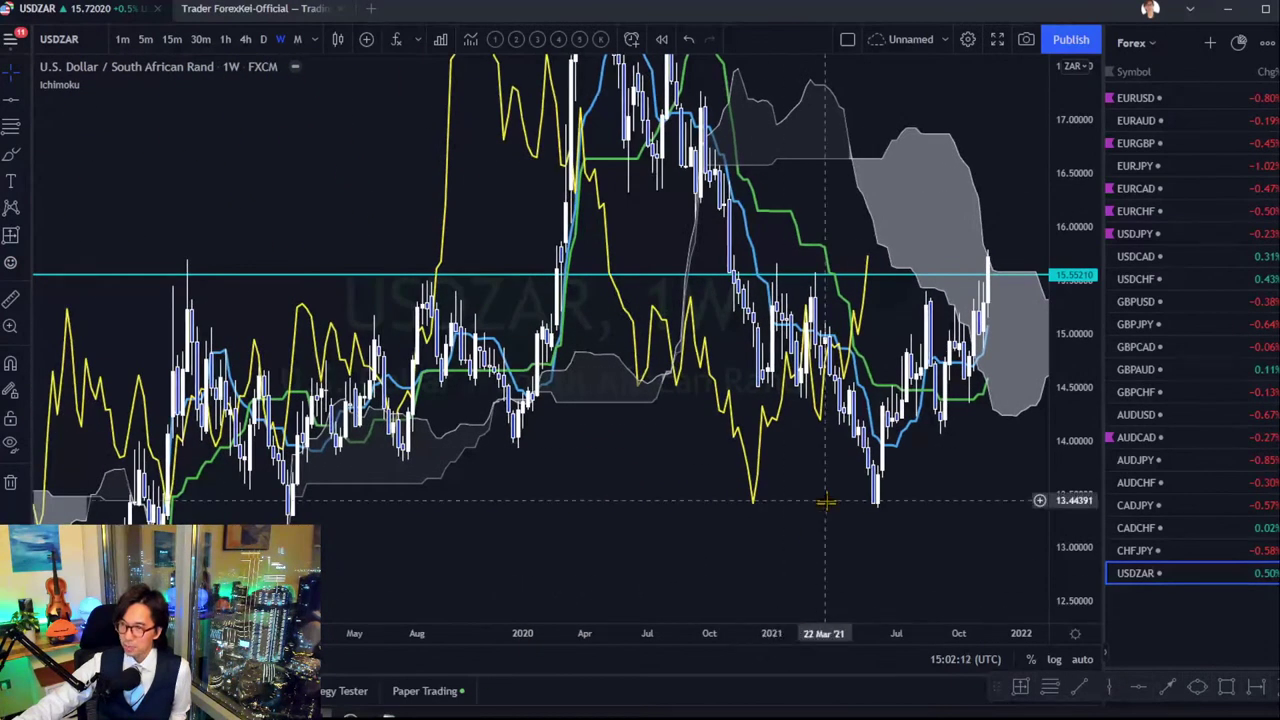
pyautogui.moveTo(825, 502); pyautogui.dragTo(820, 513)
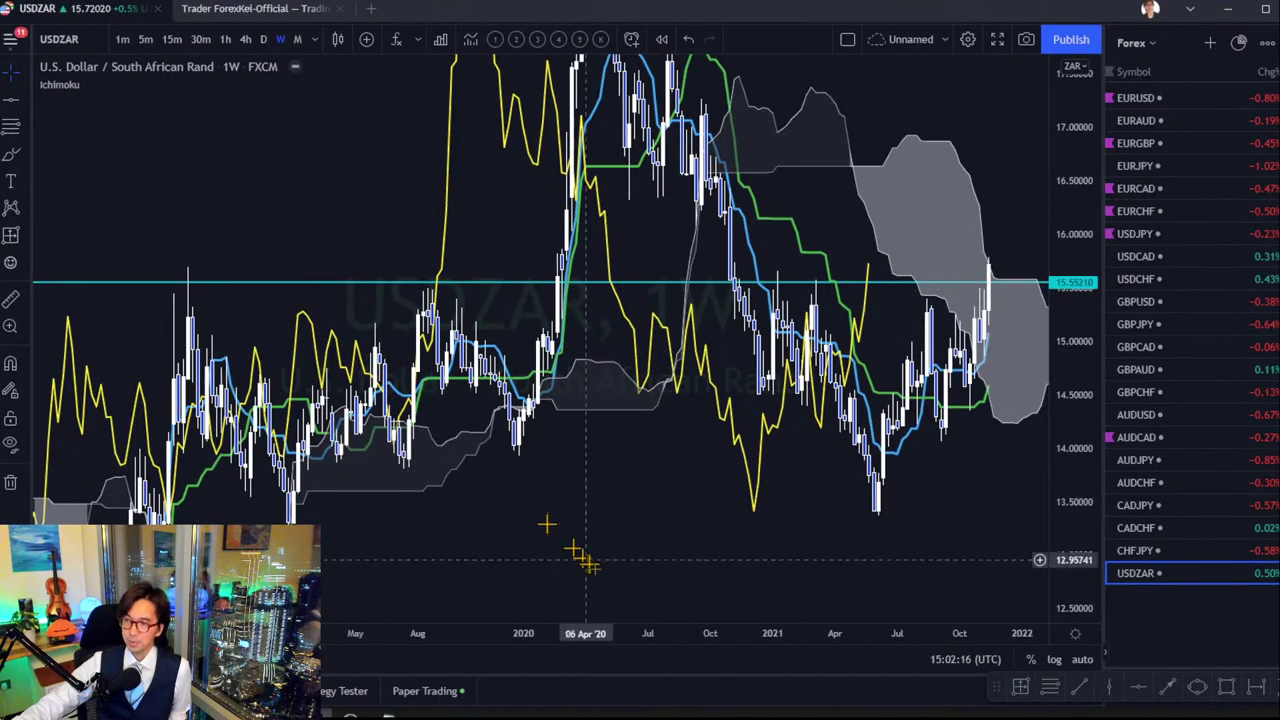
pyautogui.moveTo(620, 638); pyautogui.dragTo(752, 640)
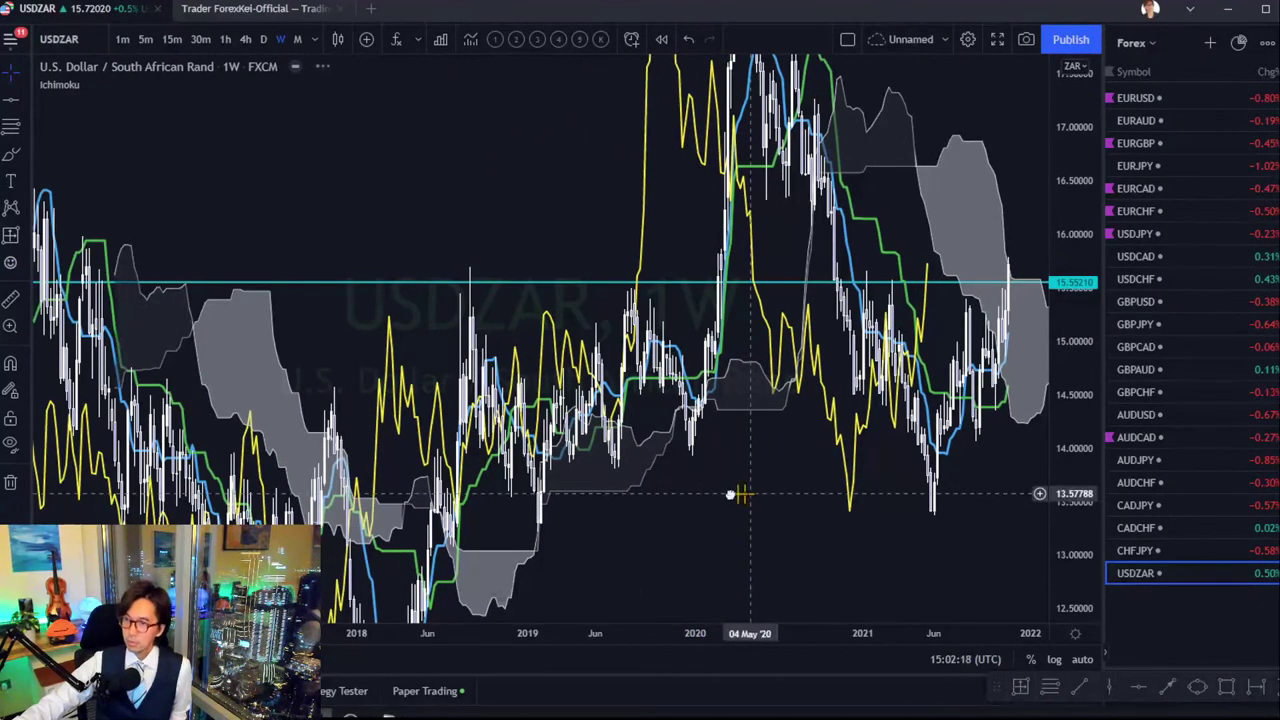
pyautogui.moveTo(735, 491); pyautogui.dragTo(423, 480)
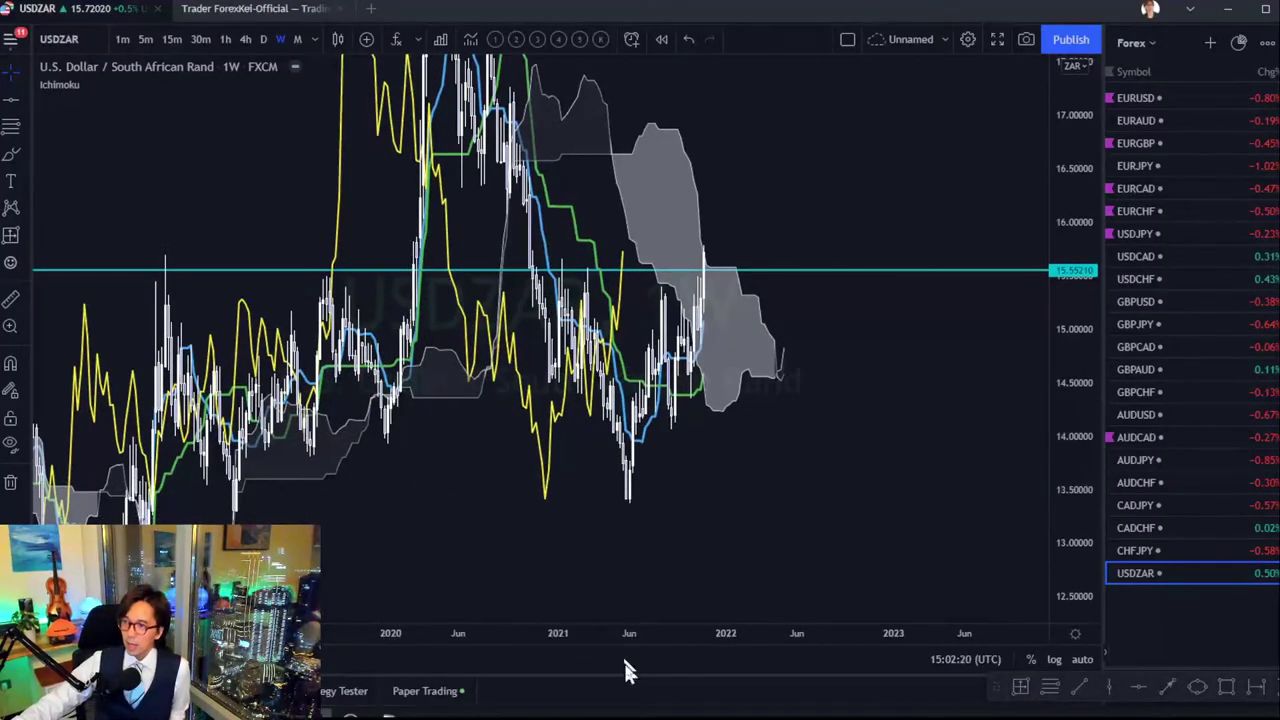
pyautogui.moveTo(640, 633); pyautogui.dragTo(486, 633)
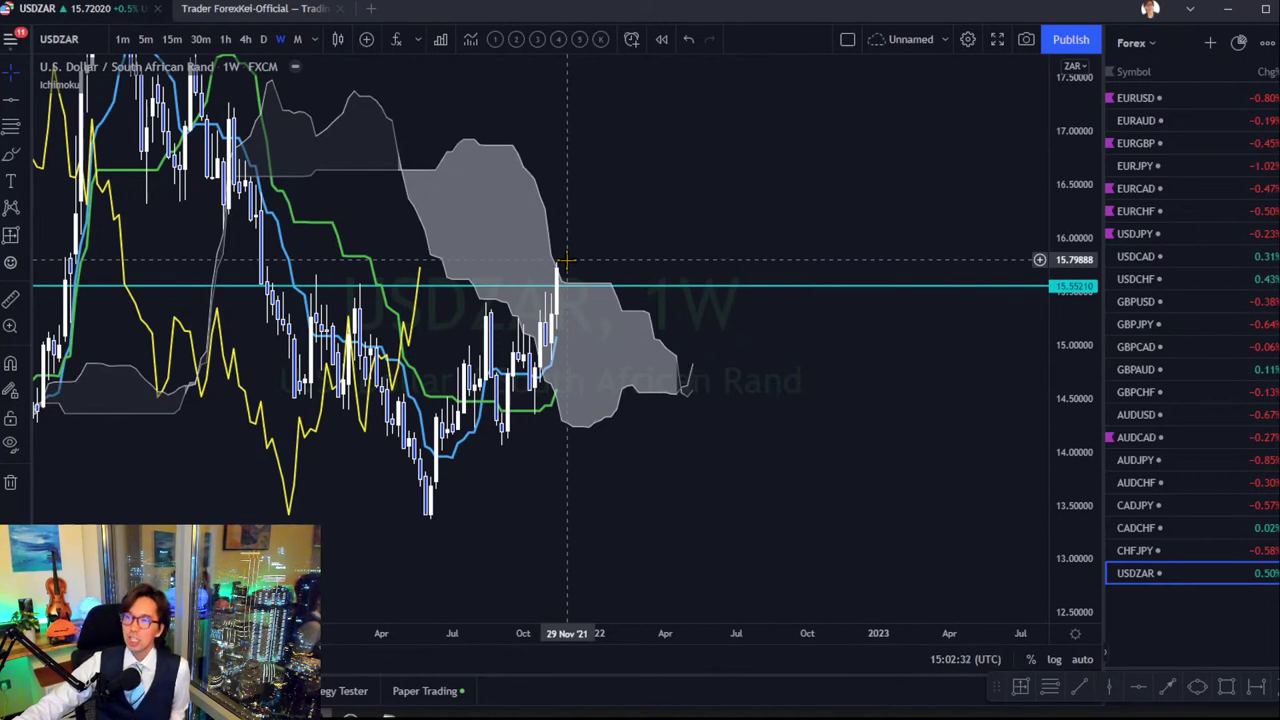
# Put USDZAR on daily candles and sketch a red arrow dipping to 15.55210, then rising toward 16.00.
pyautogui.click(263, 36)
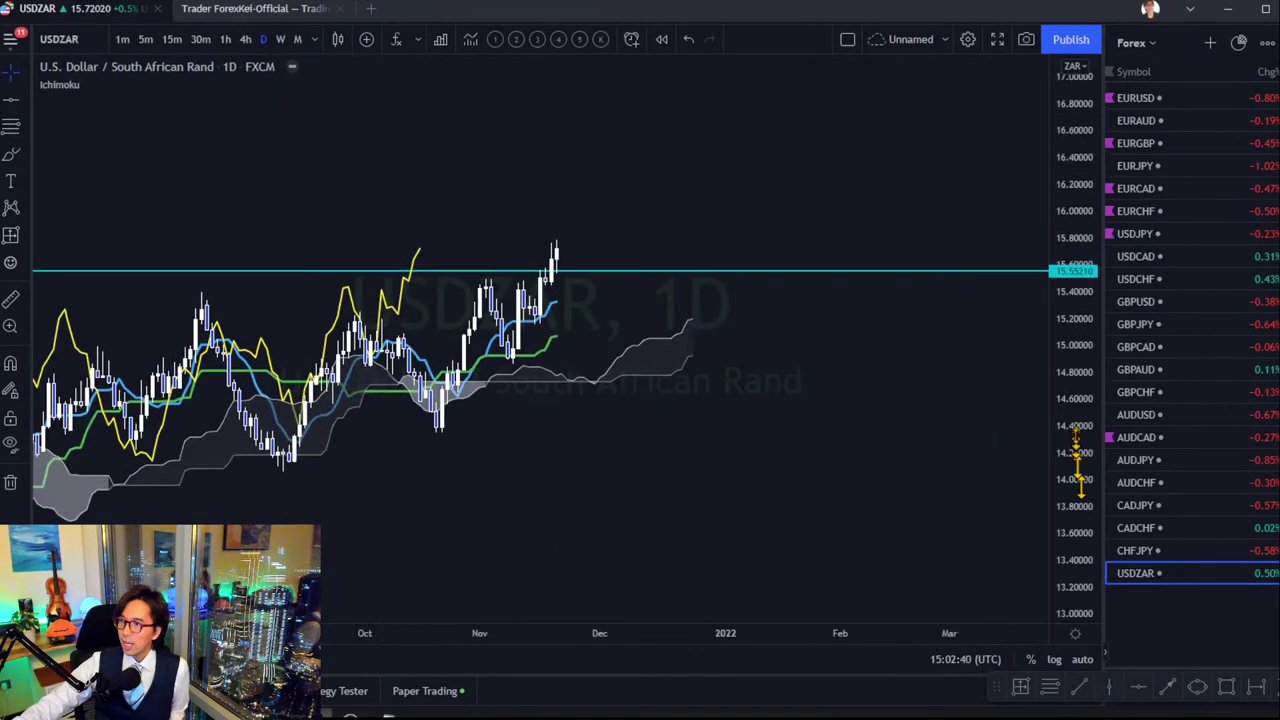
pyautogui.moveTo(1078, 455); pyautogui.dragTo(1051, 306)
pyautogui.moveTo(769, 302); pyautogui.dragTo(808, 300)
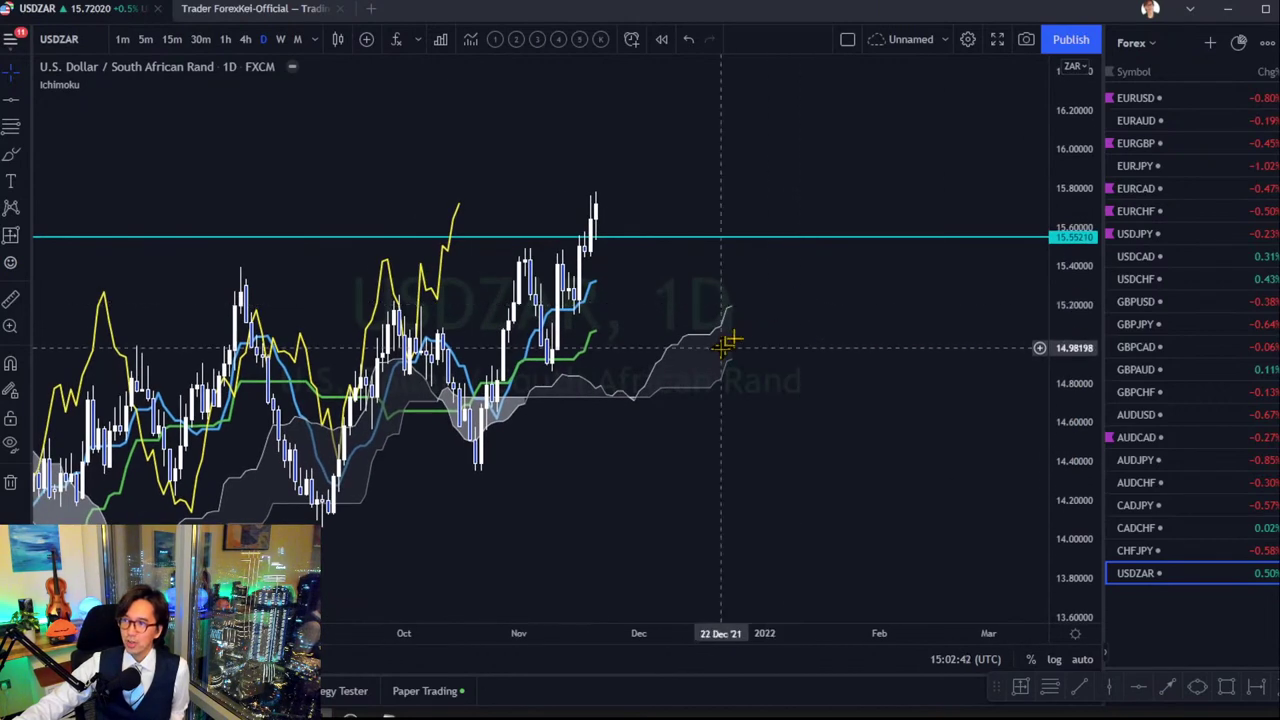
pyautogui.moveTo(686, 629); pyautogui.dragTo(315, 277)
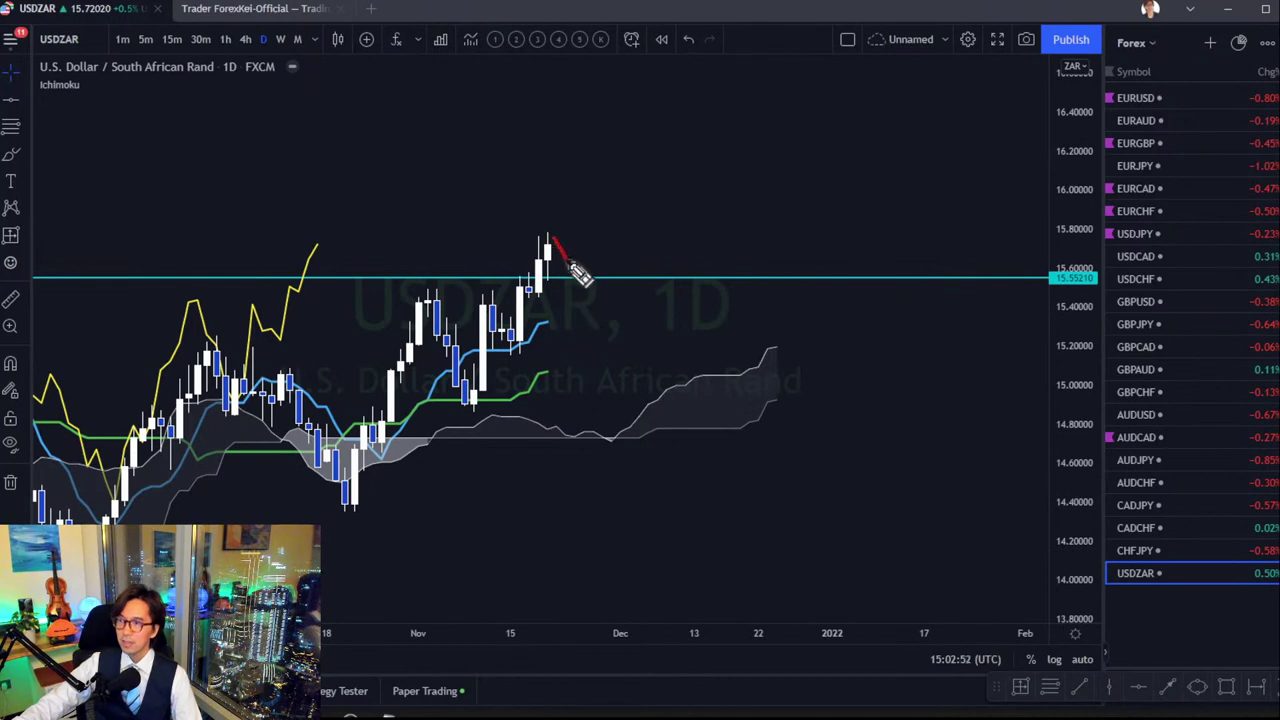
pyautogui.moveTo(578, 272)
pyautogui.mouseDown()
pyautogui.moveTo(649, 208)
pyautogui.moveTo(638, 189)
pyautogui.moveTo(660, 202)
pyautogui.mouseUp()
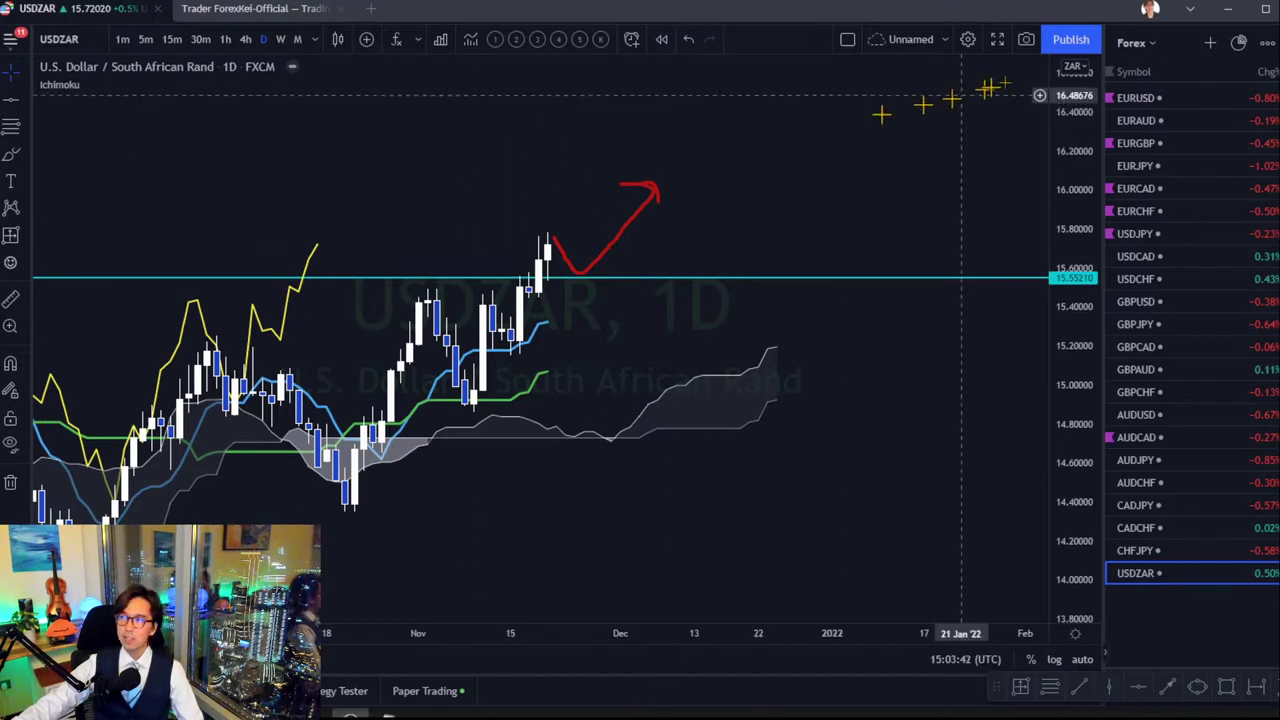
# Open EURUSD on the monthly timeframe, auto-fit the price scale, and step down the watchlist to EURCAD.
pyautogui.click(1151, 99)
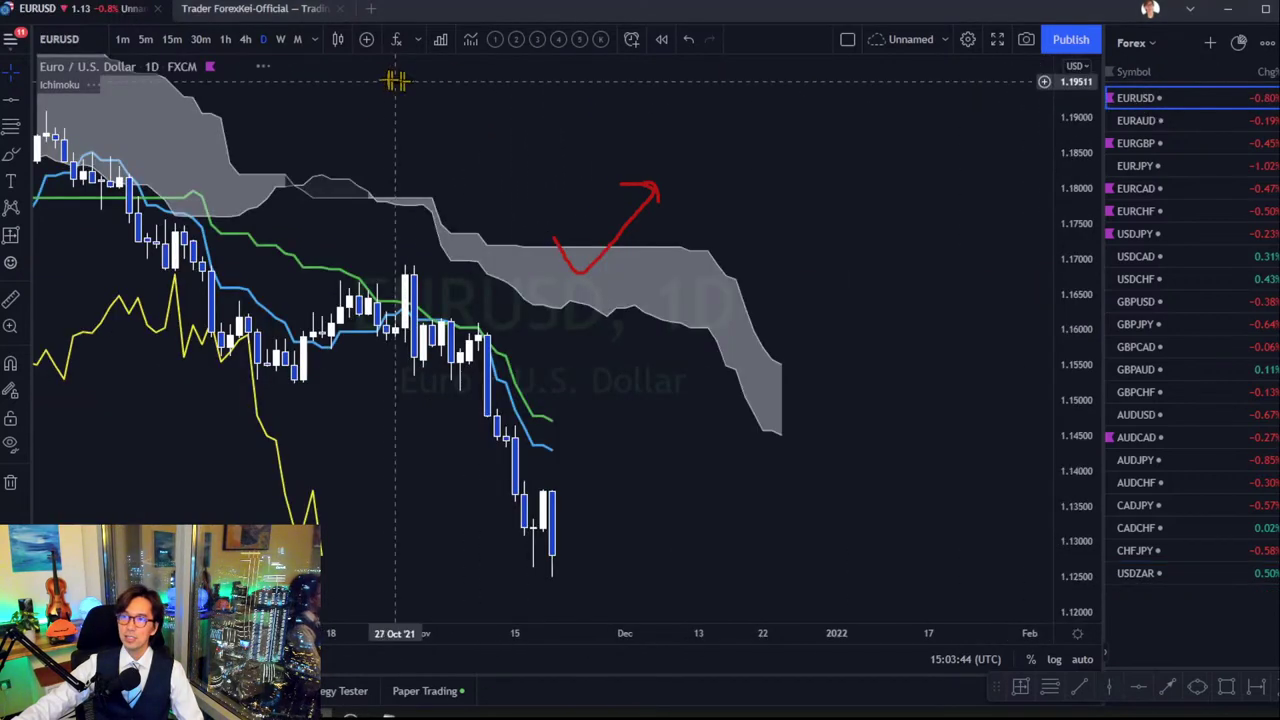
pyautogui.click(297, 39)
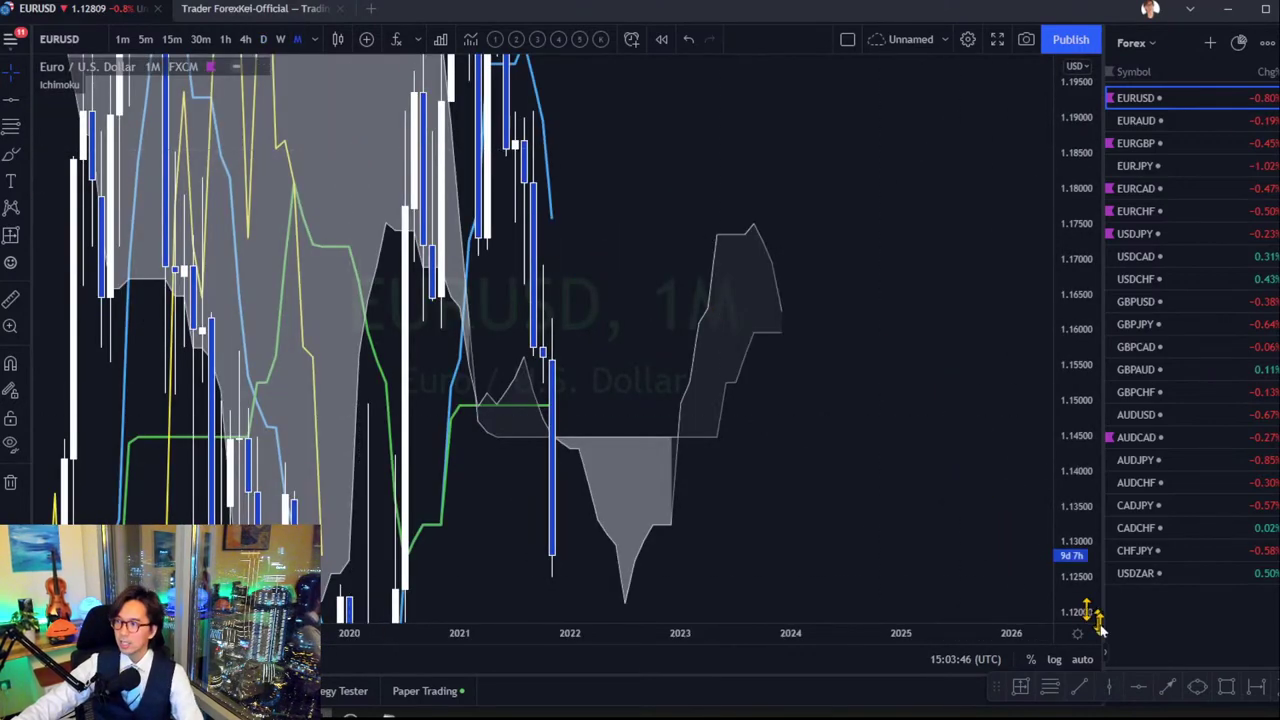
pyautogui.click(1084, 660)
pyautogui.hscroll(-5, 600, 240)
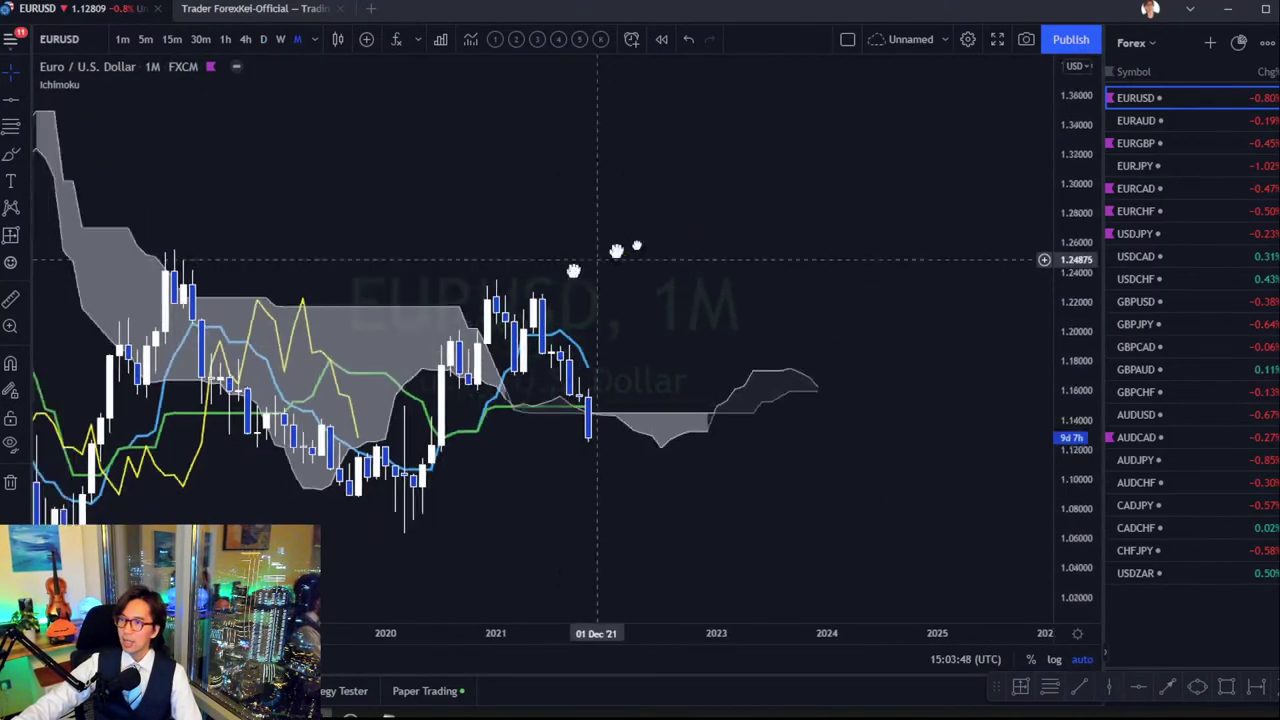
pyautogui.press('Down')
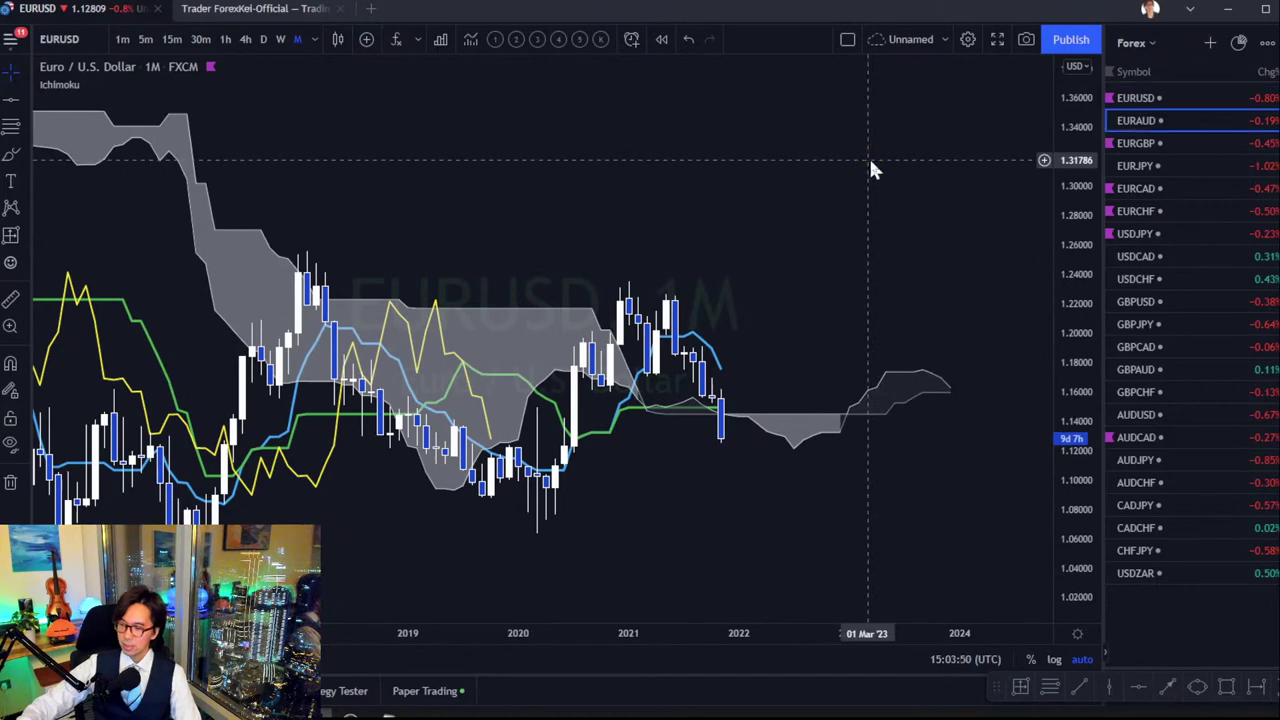
pyautogui.press('Down')
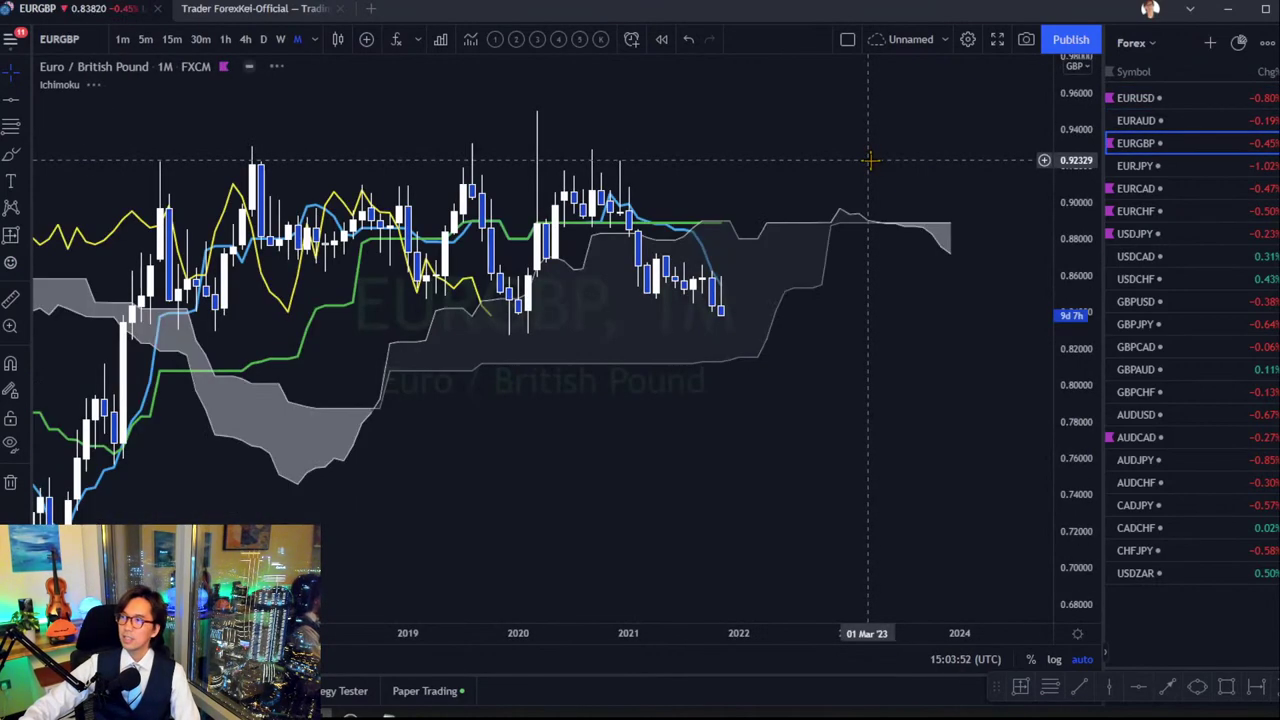
pyautogui.press('Down')
pyautogui.press('Down')
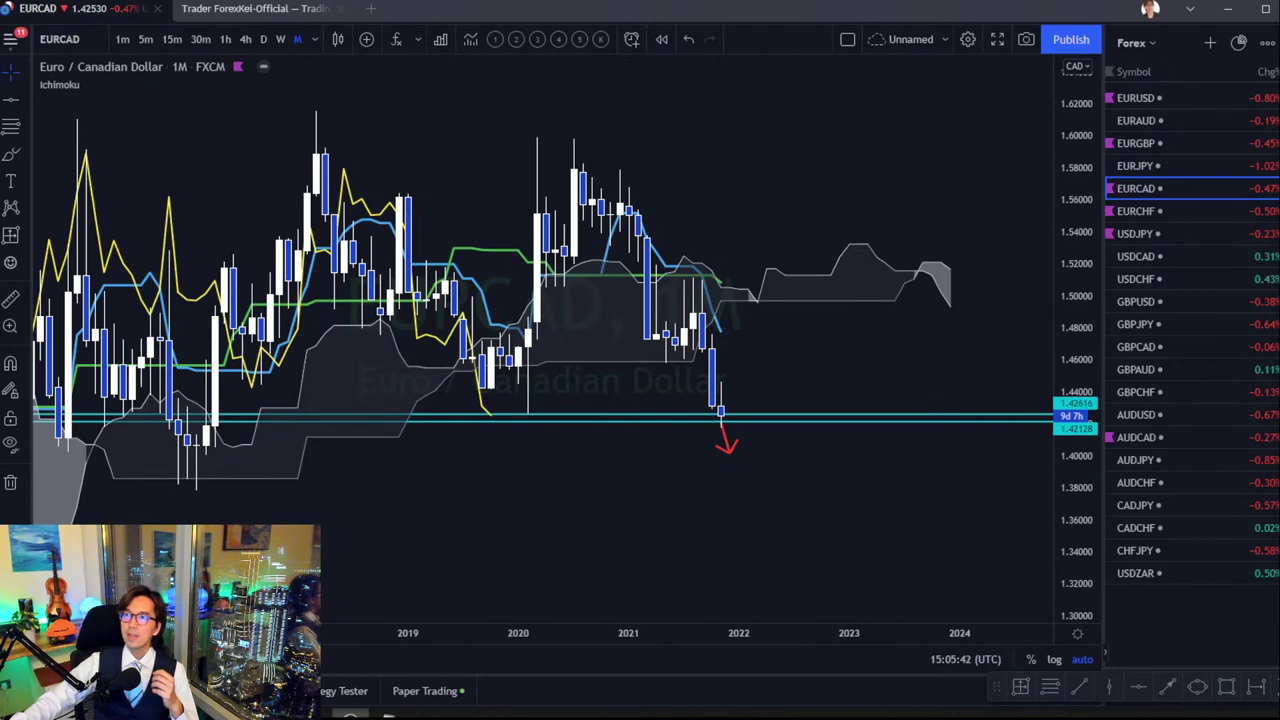
# Switch to FXStreet's calendar and scroll to the Wednesday, November 24 events like the RBNZ Rate Statement.
pyautogui.hotkey('alt', 'Tab')
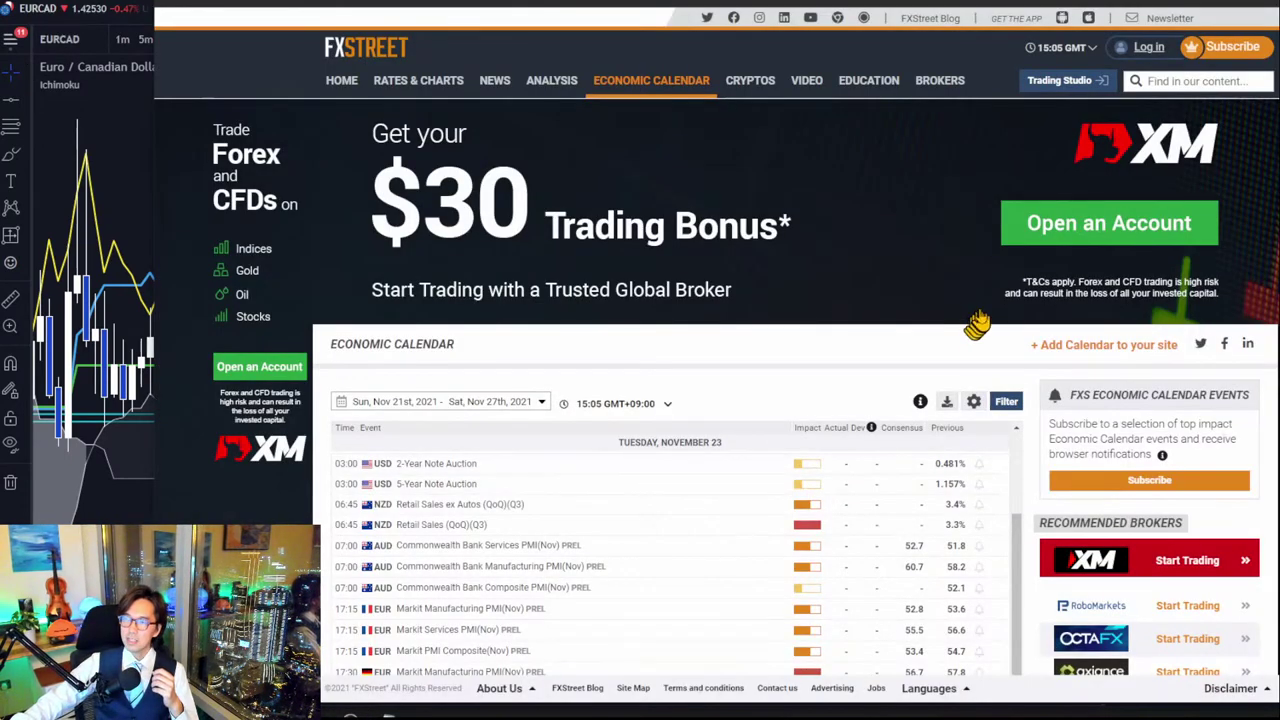
pyautogui.scroll(-5, 977, 323)
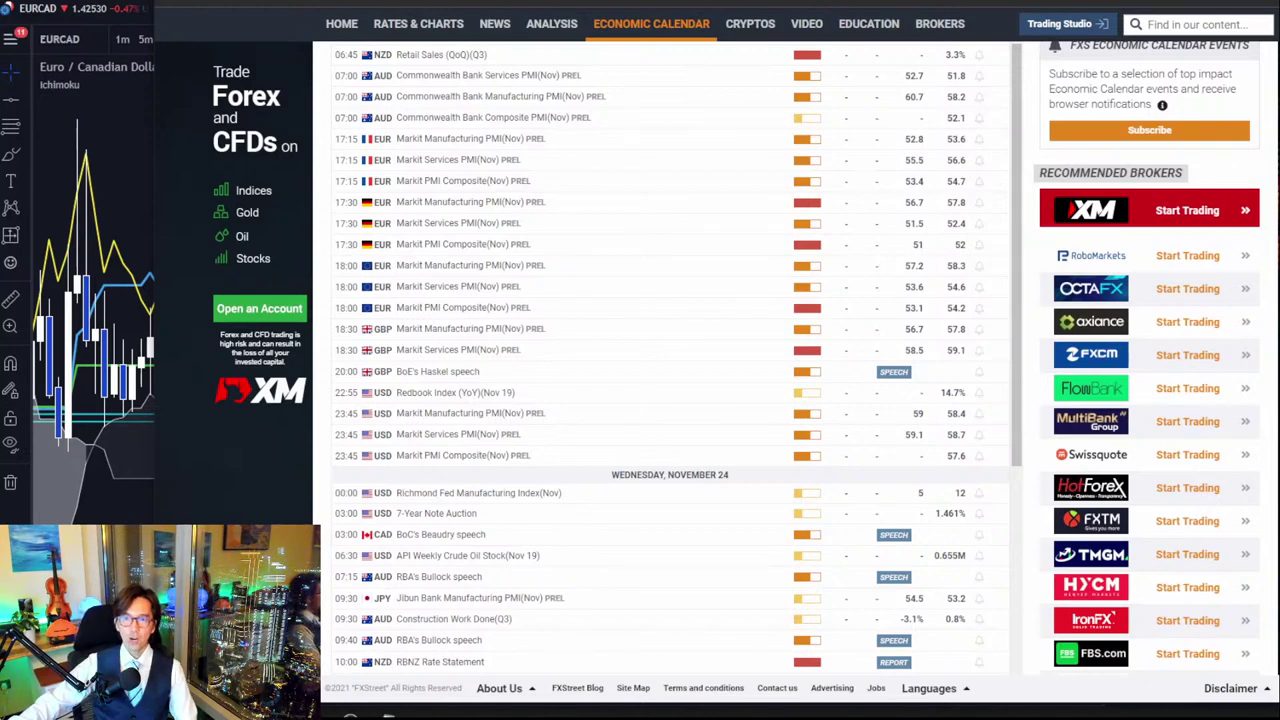
# Load EURCHF in TradingView and step through weekly, daily and 4-hour views to 1-hour.
pyautogui.click(95, 226)
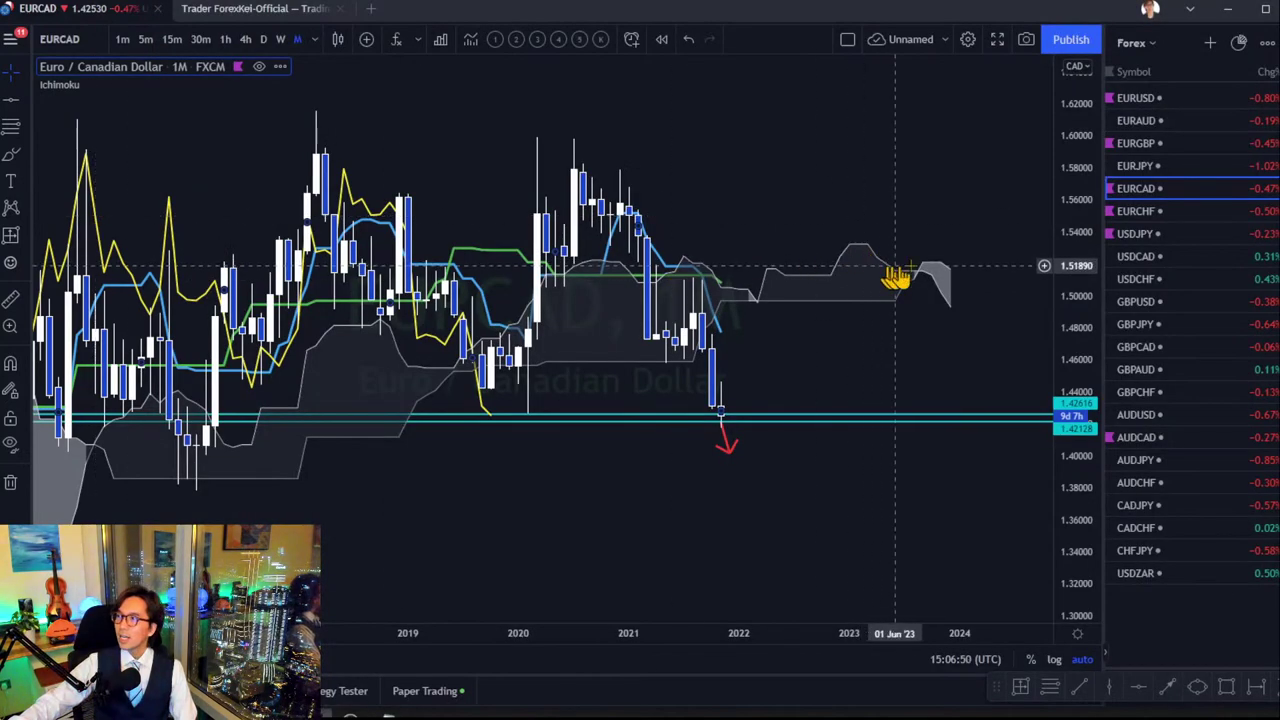
pyautogui.click(1135, 207)
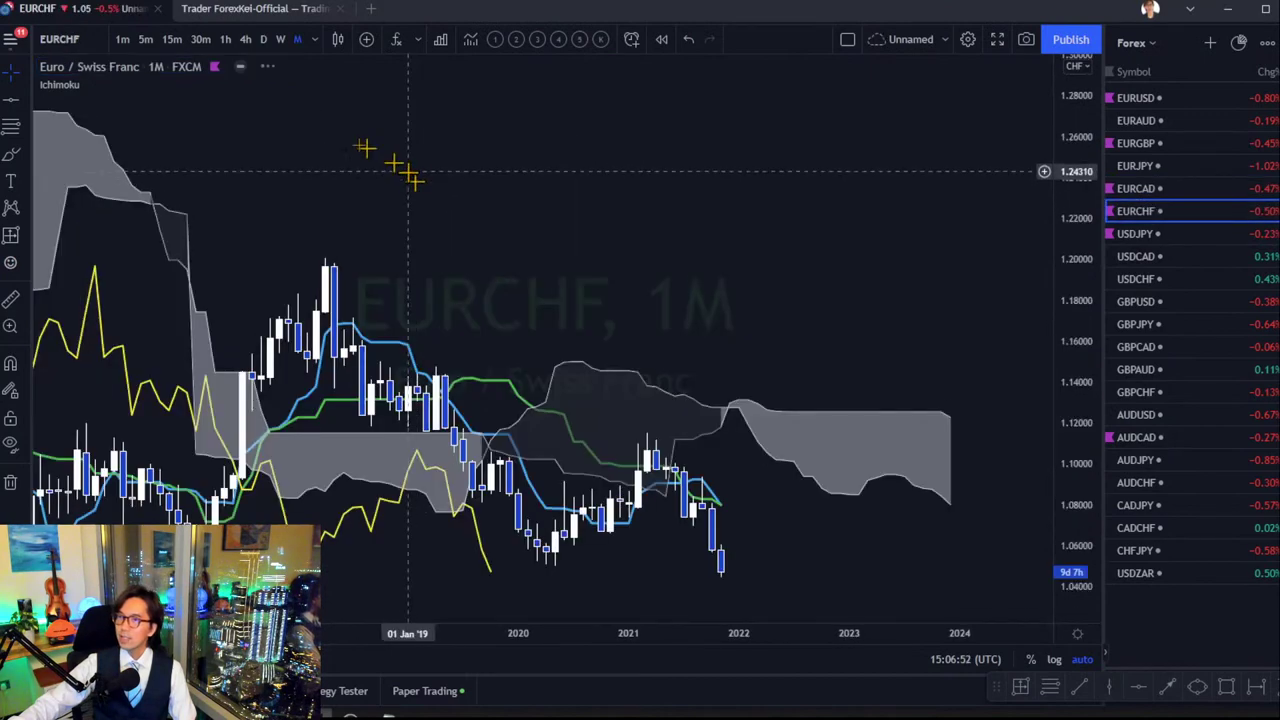
pyautogui.click(280, 39)
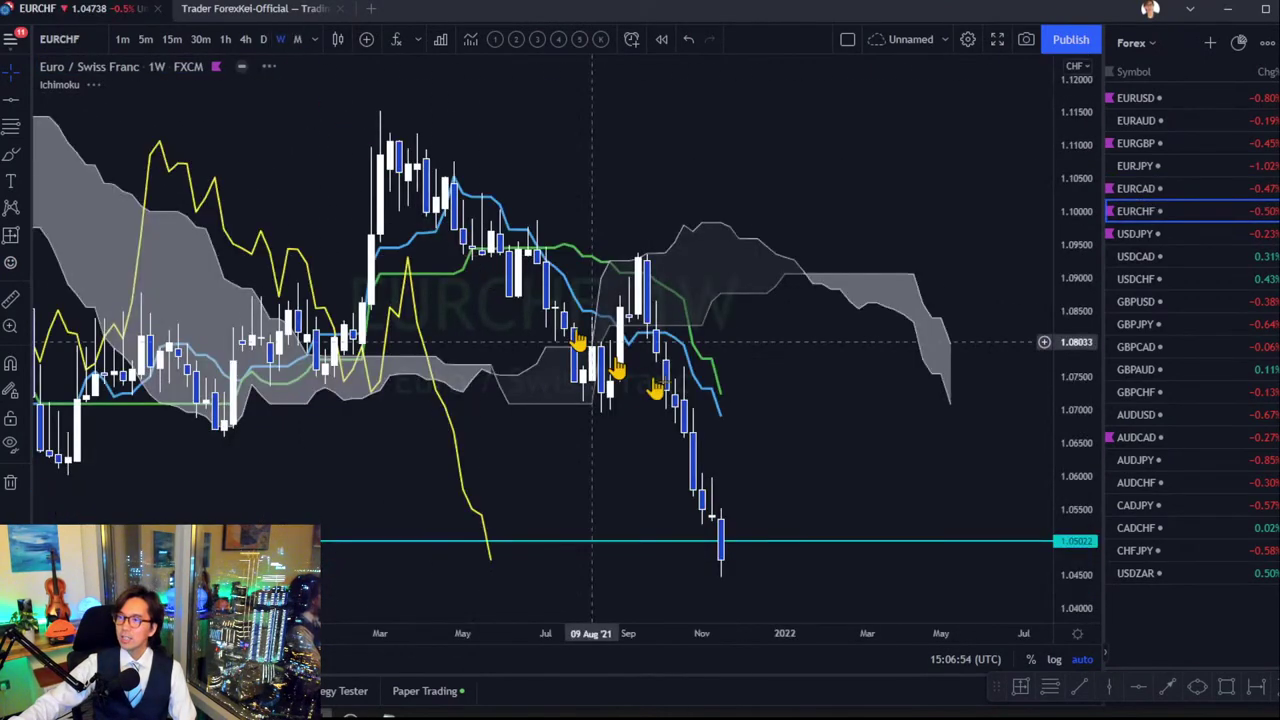
pyautogui.click(262, 40)
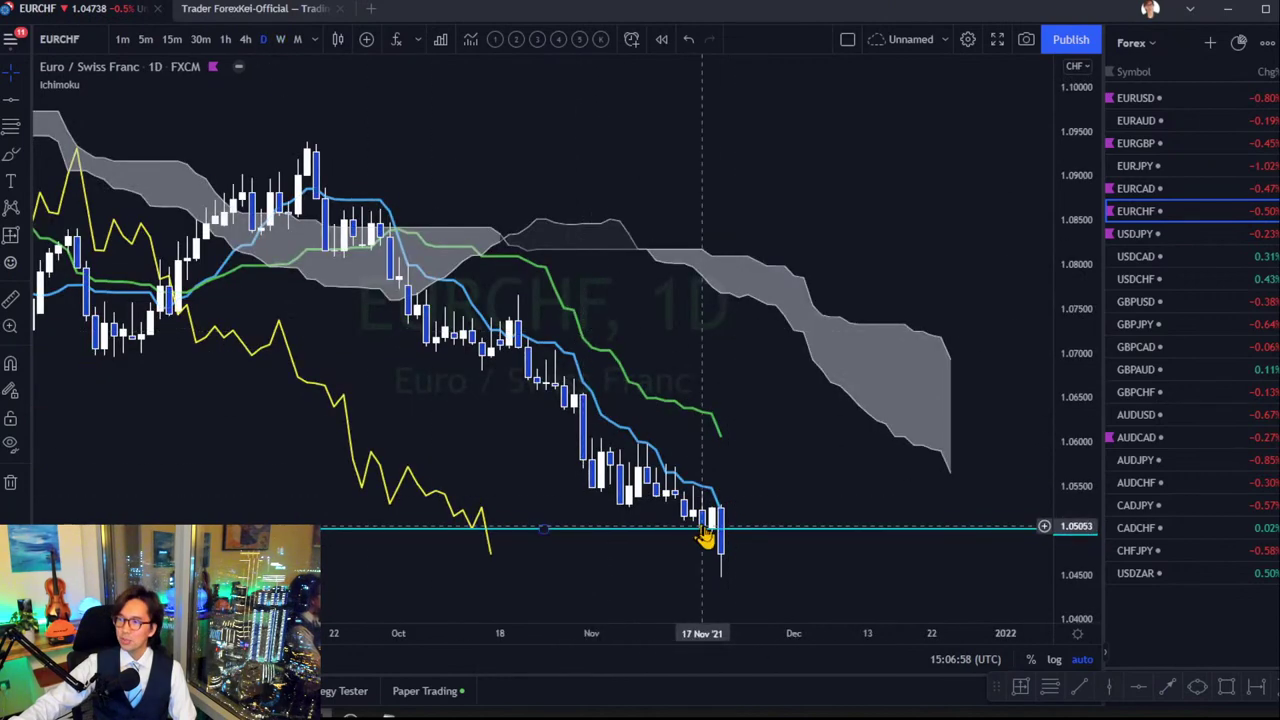
pyautogui.click(246, 40)
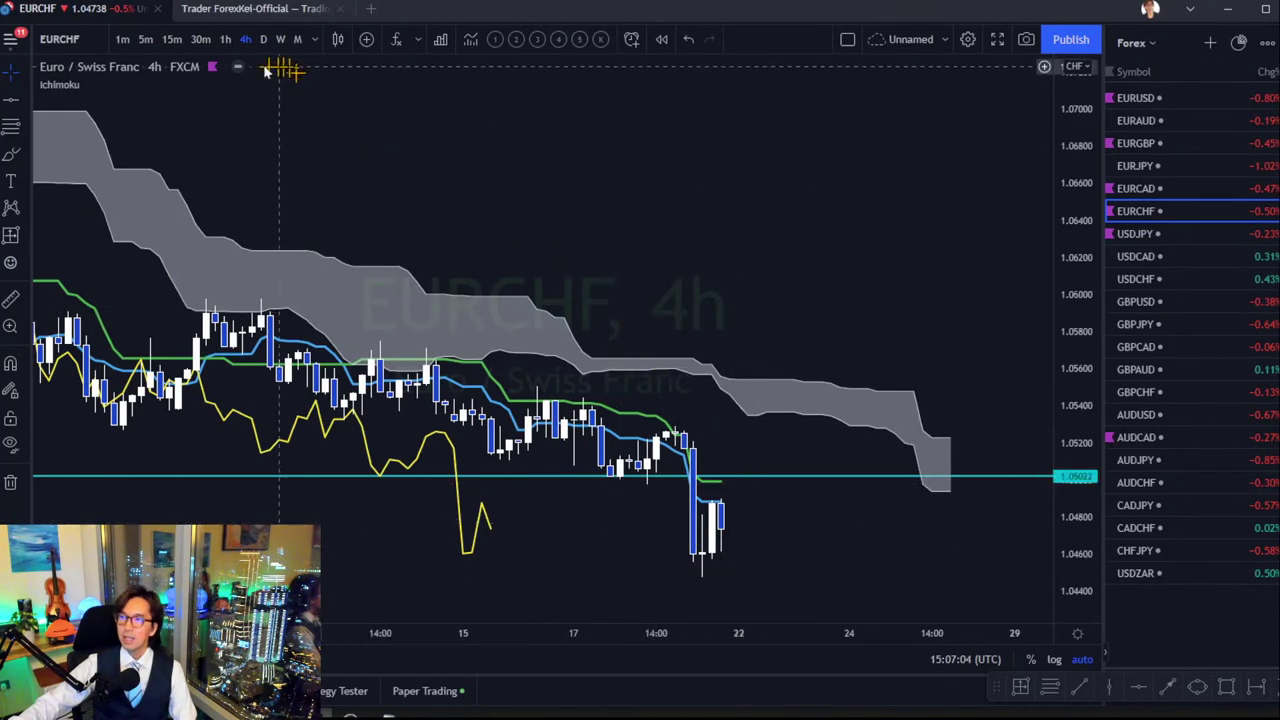
pyautogui.click(225, 39)
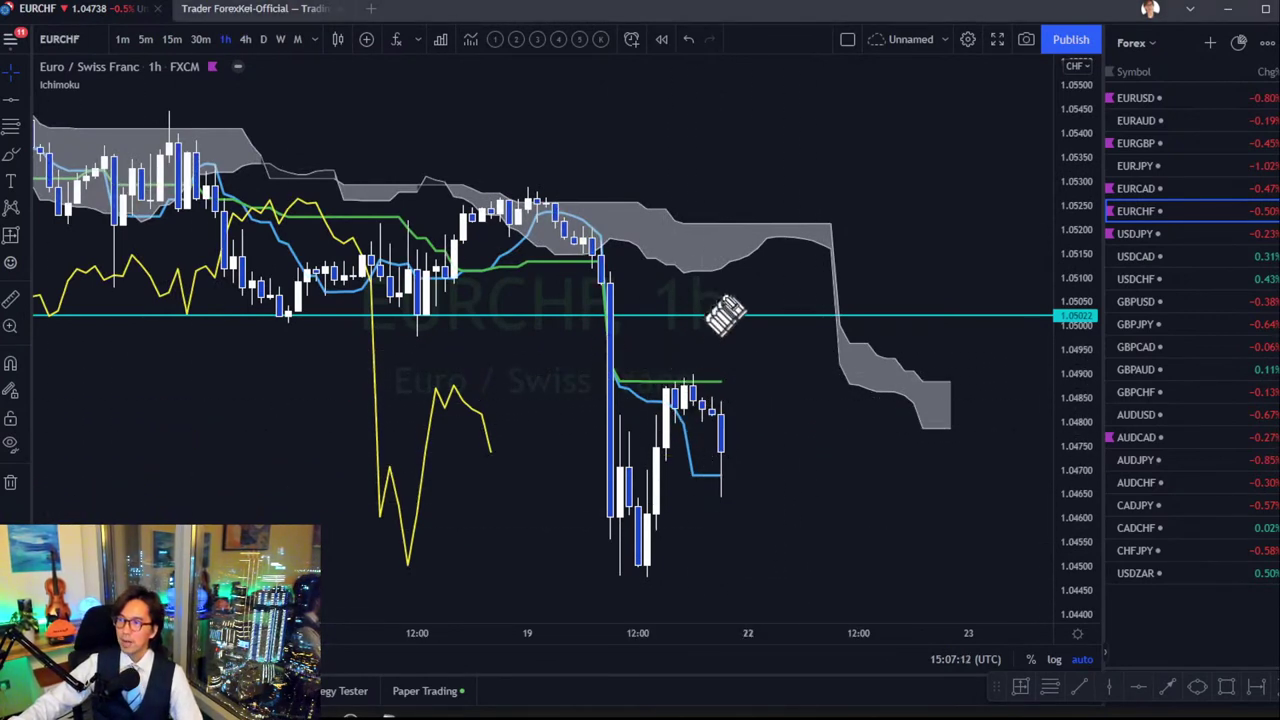
# Sketch a bounce toward the cyan line and two downward paths with the brush.
pyautogui.moveTo(720, 293)
pyautogui.mouseDown()
pyautogui.moveTo(692, 372)
pyautogui.moveTo(832, 618)
pyautogui.moveTo(840, 603)
pyautogui.mouseUp()
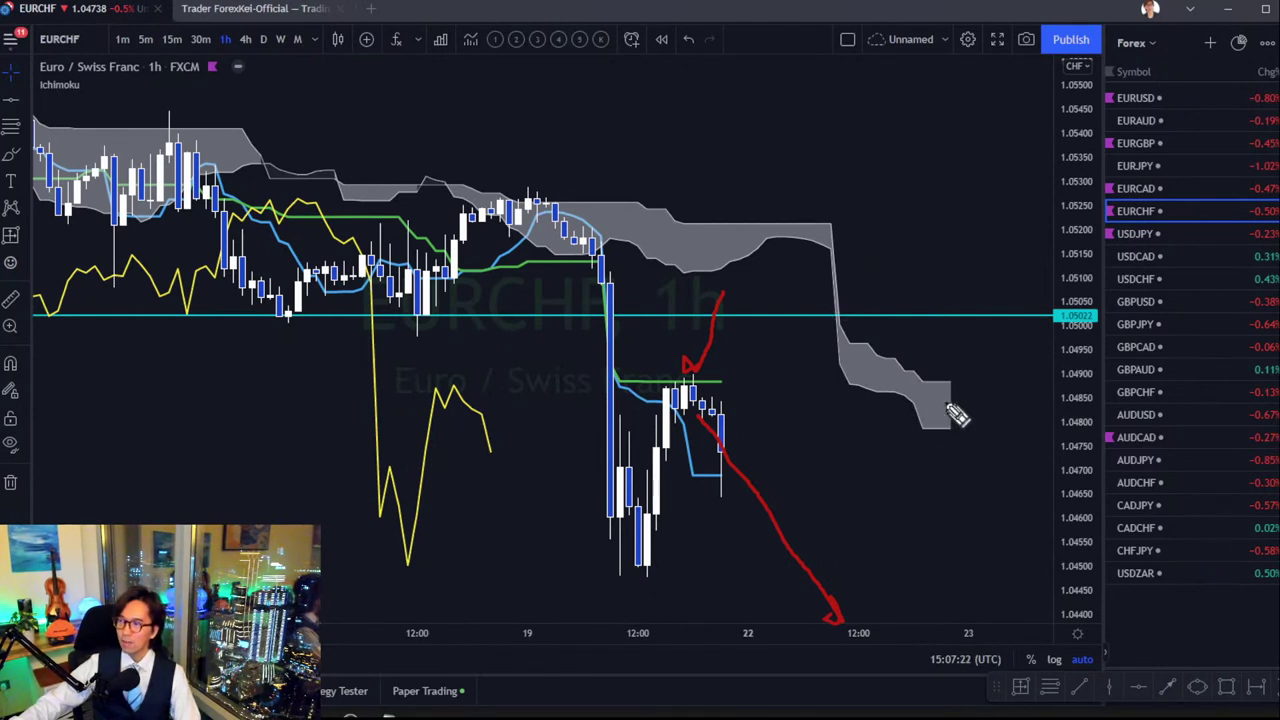
pyautogui.moveTo(950, 405); pyautogui.dragTo(1012, 455)
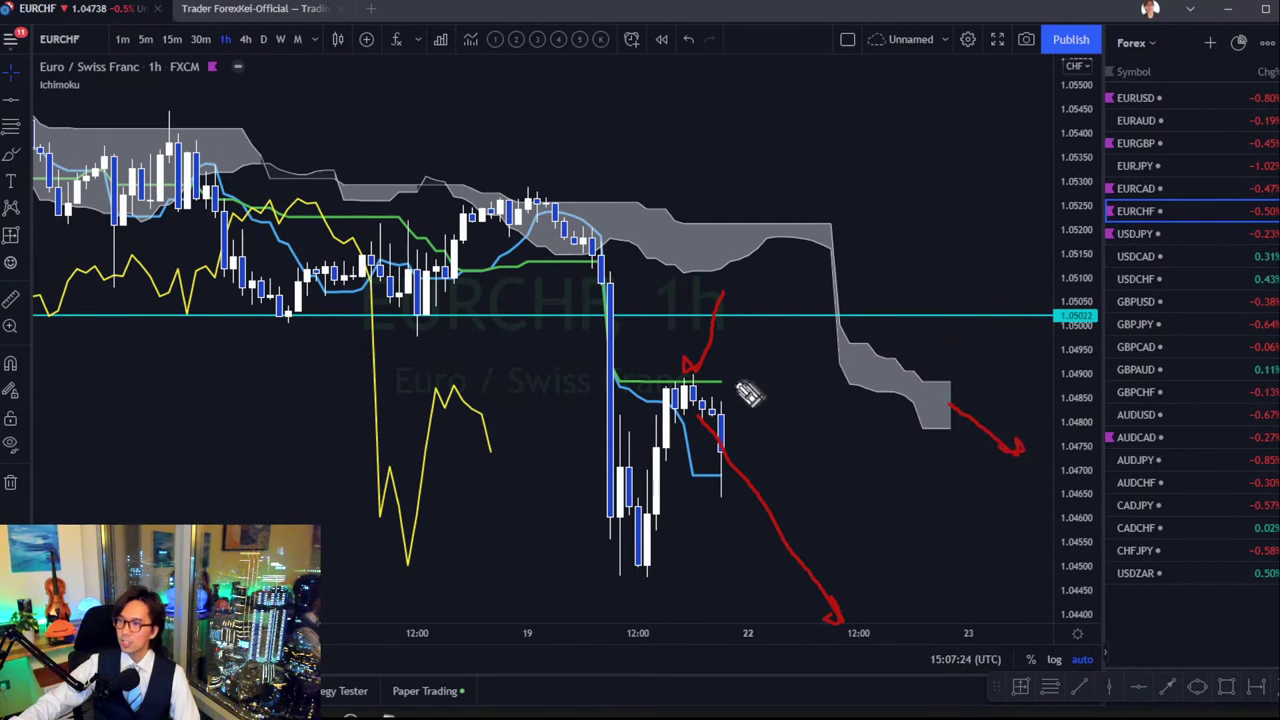
pyautogui.moveTo(737, 382); pyautogui.dragTo(784, 432)
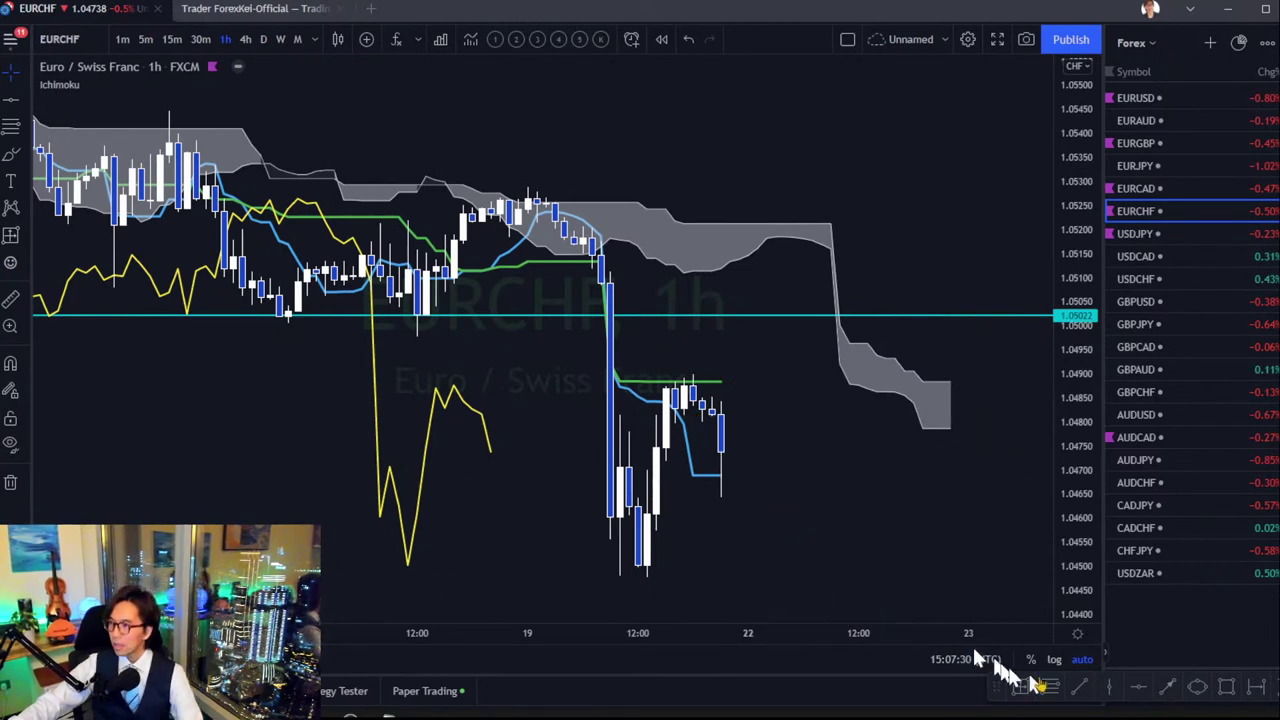
# Measure the 22-bar price drop with the date/price range tool, then delete the measurement.
pyautogui.click(1256, 686)
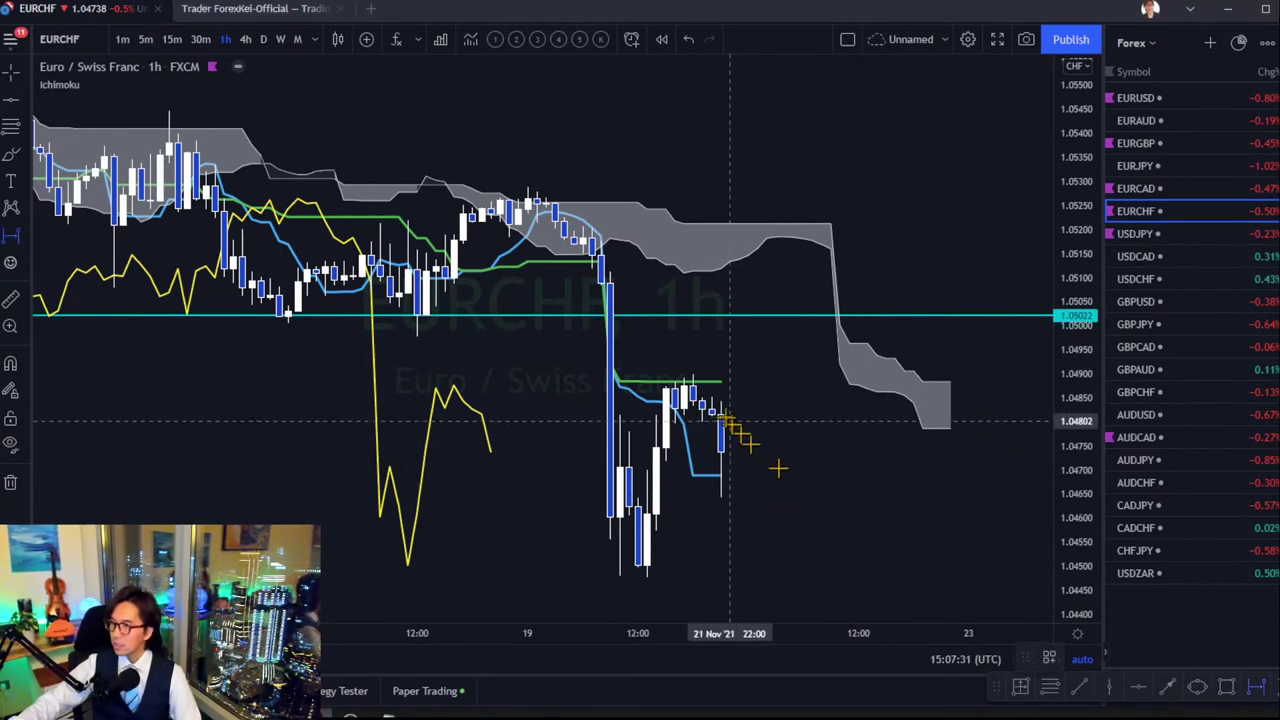
pyautogui.click(730, 352)
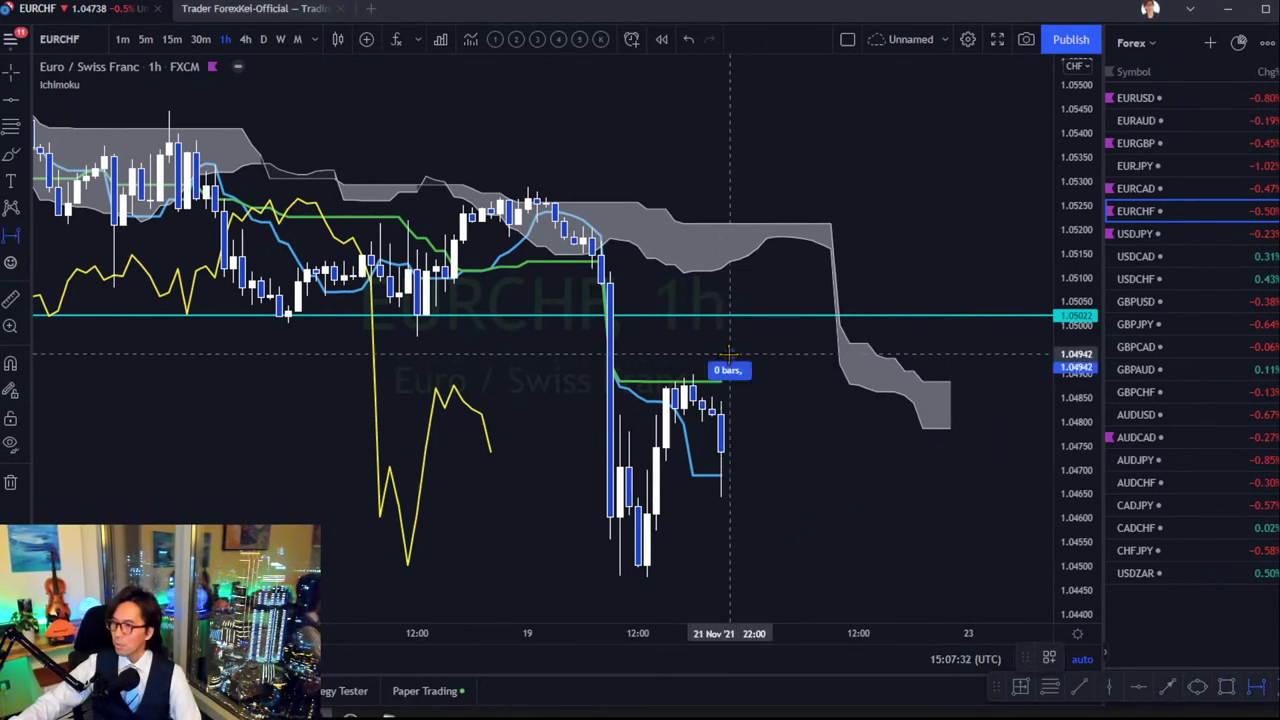
pyautogui.click(529, 340)
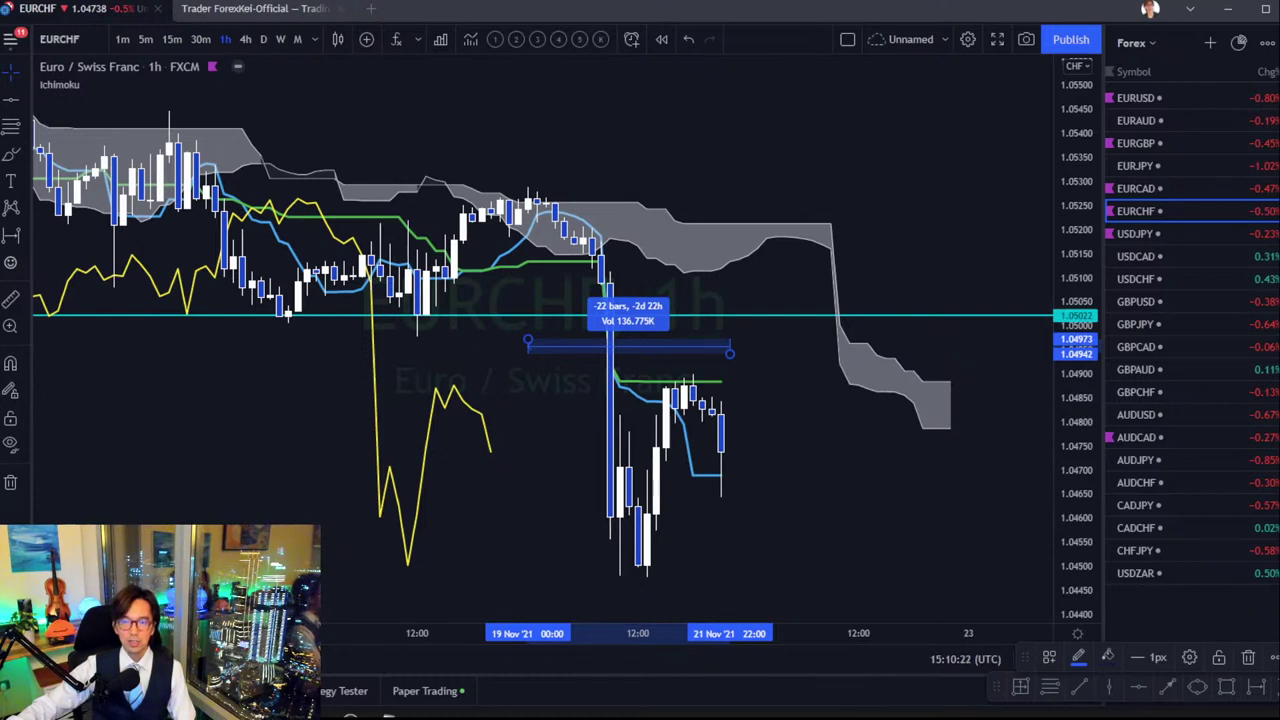
pyautogui.click(645, 320)
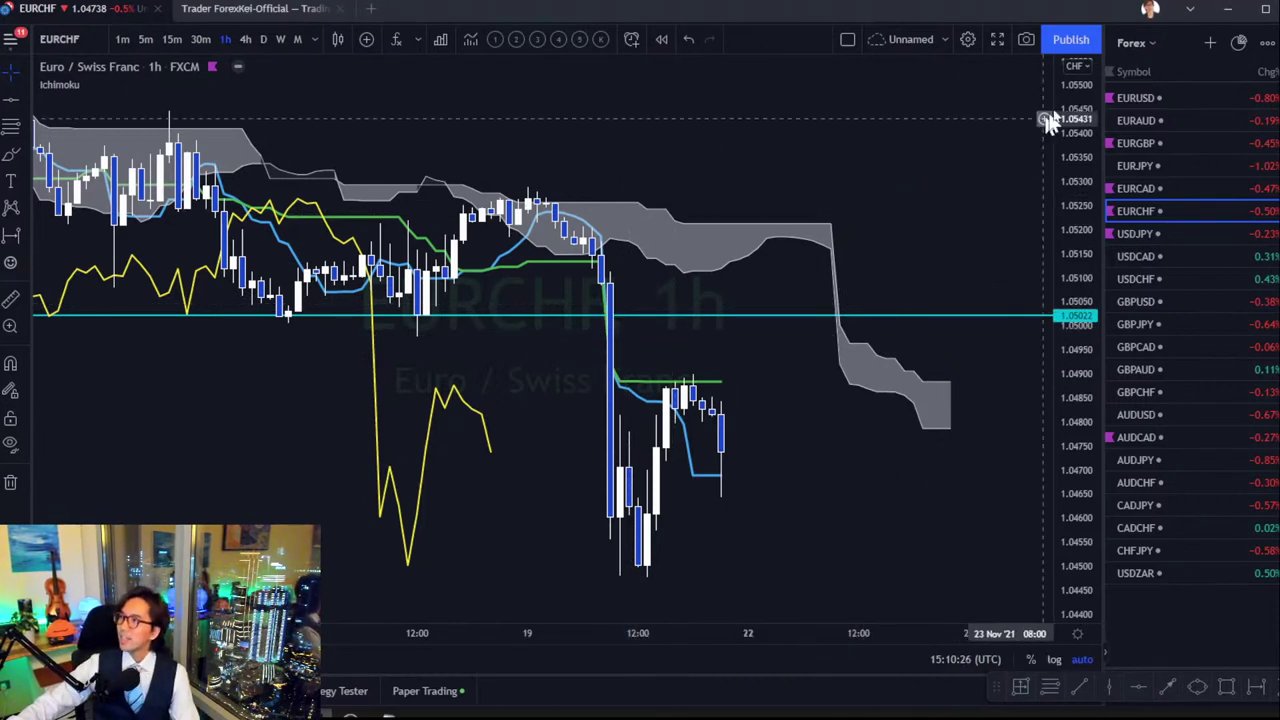
# Switch the watchlist from Forex to Cryptos and start adding a new symbol.
pyautogui.click(1130, 43)
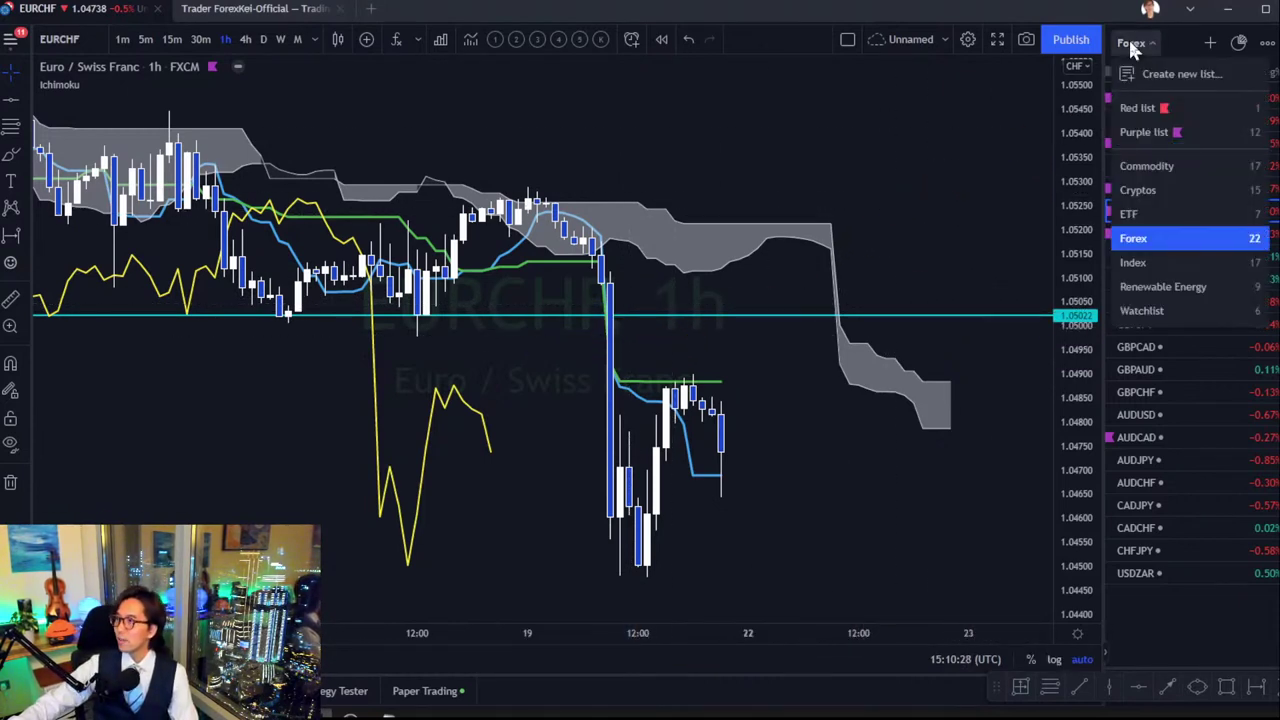
pyautogui.click(1208, 188)
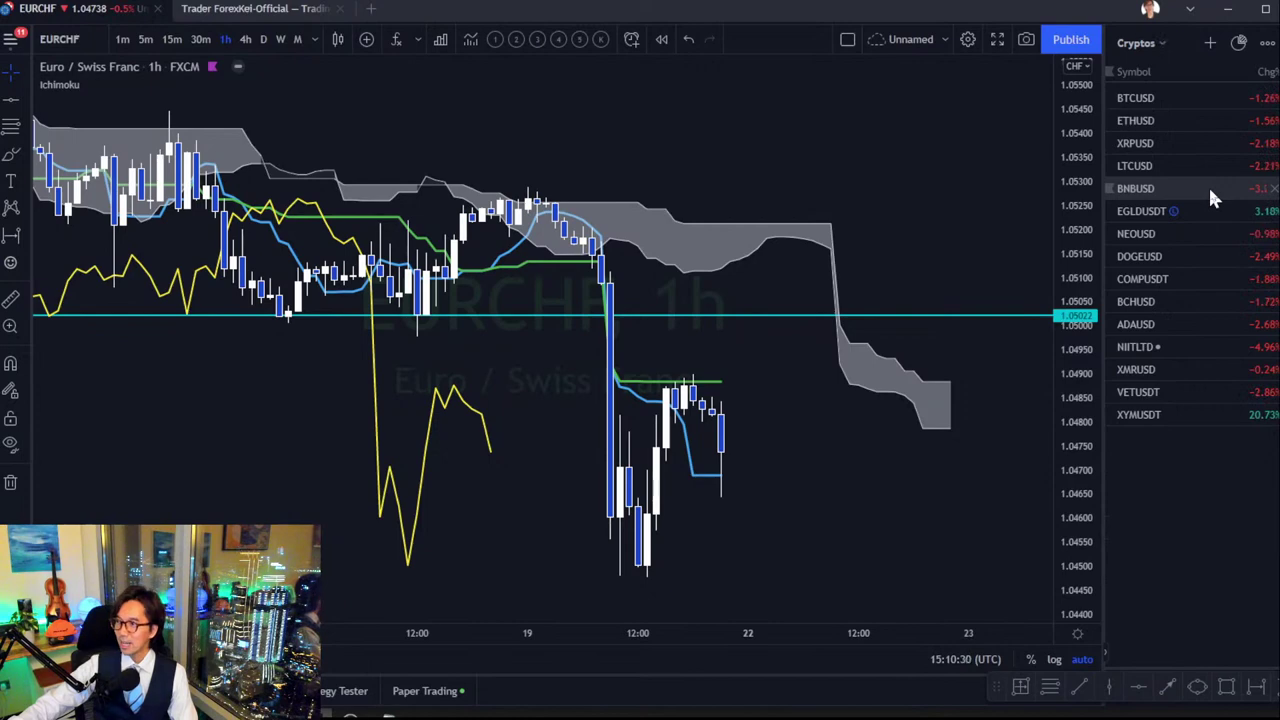
pyautogui.click(1210, 43)
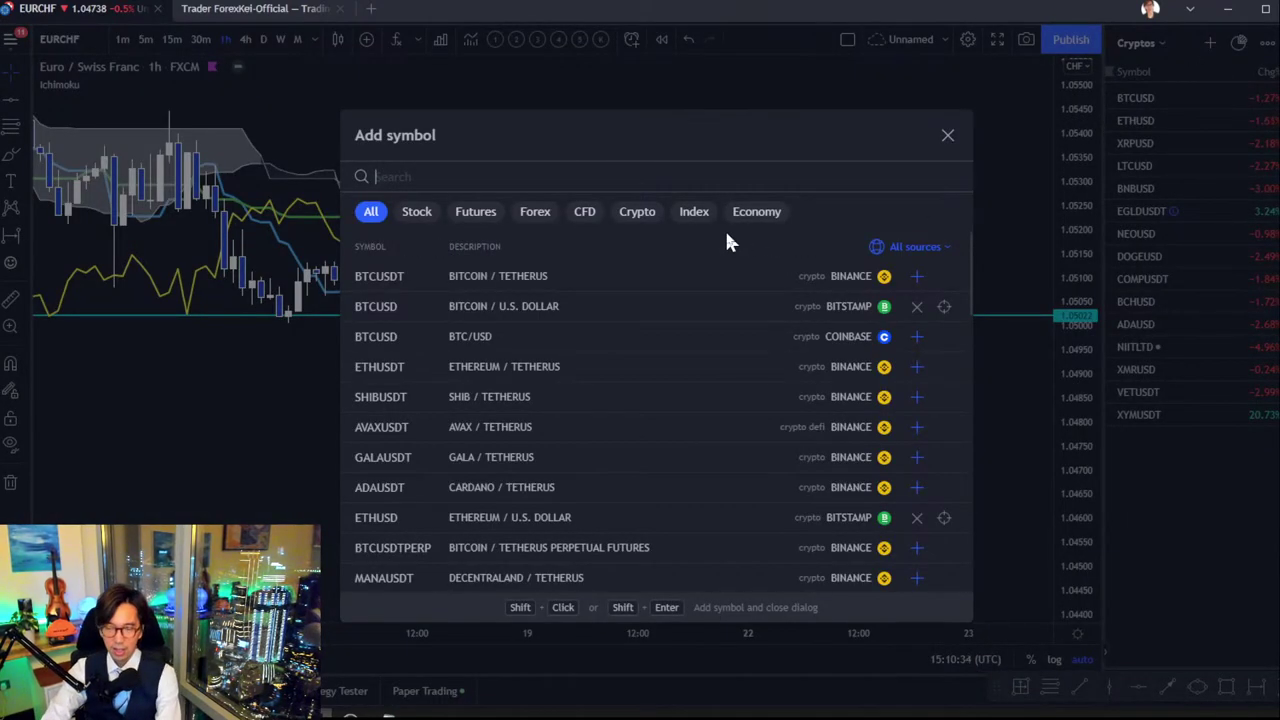
# Search for AUDIOUSDT and add the Binance AUDIO / TetherUS pair to the Cryptos watchlist.
pyautogui.write('AU')
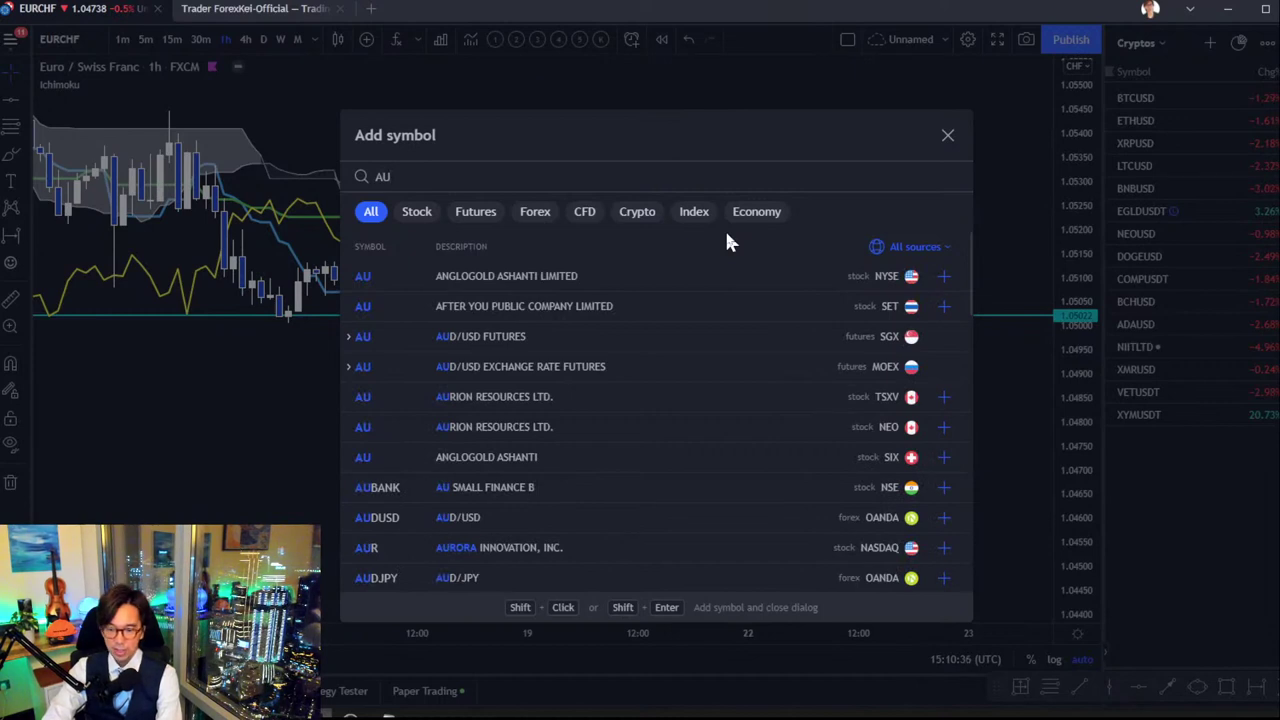
pyautogui.write('DIOUSDT')
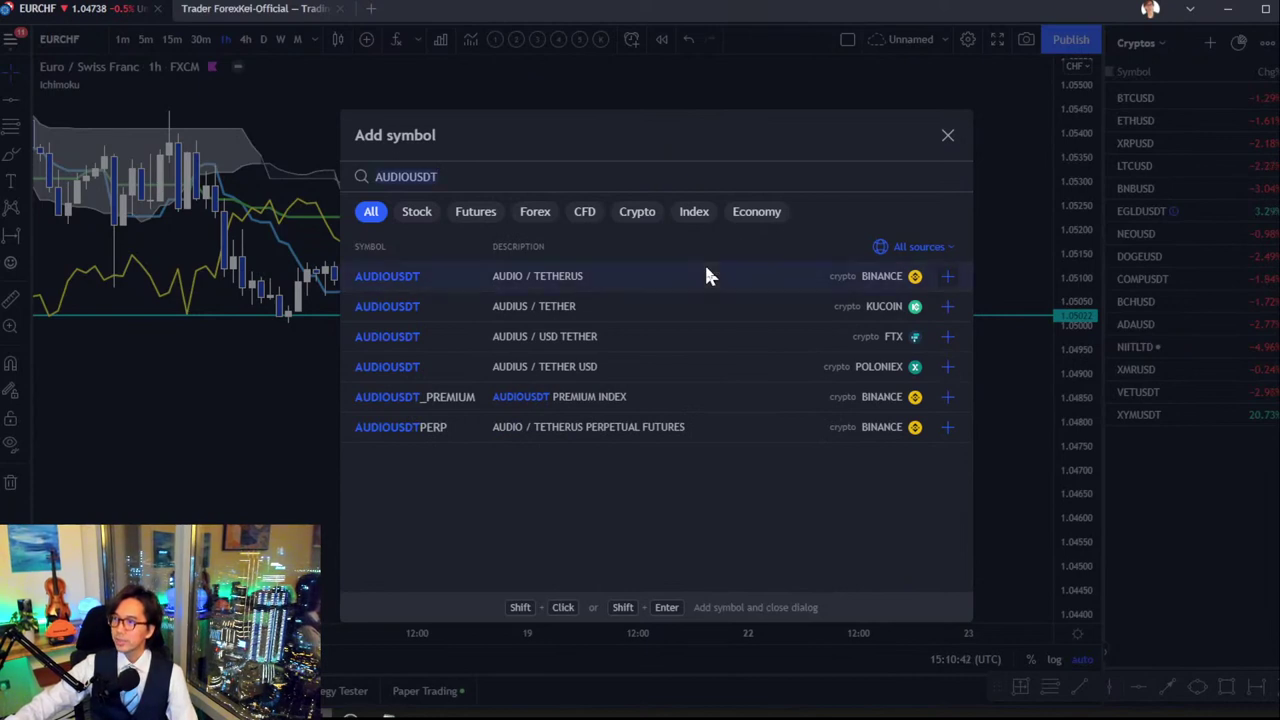
pyautogui.click(706, 276)
# Open AUDIOUSDT on daily candles with a 1.0–5.0 price scale and history back to September 2021.
pyautogui.click(946, 137)
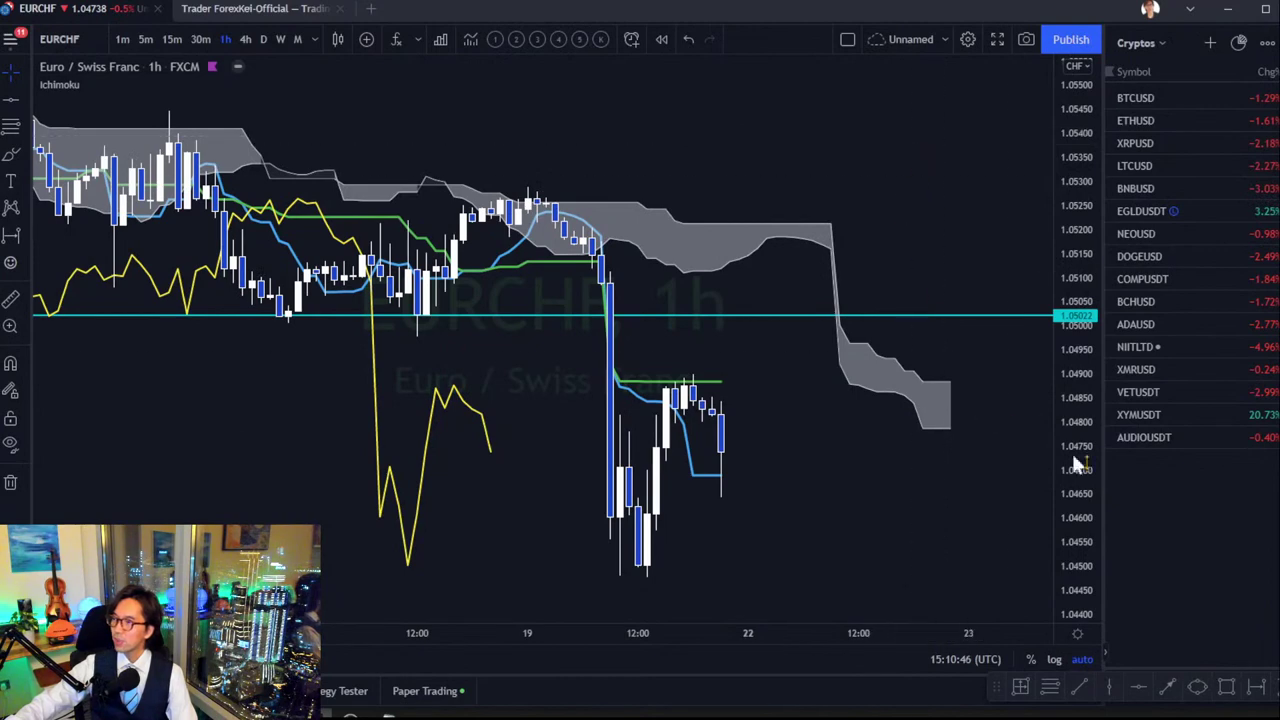
pyautogui.click(1152, 441)
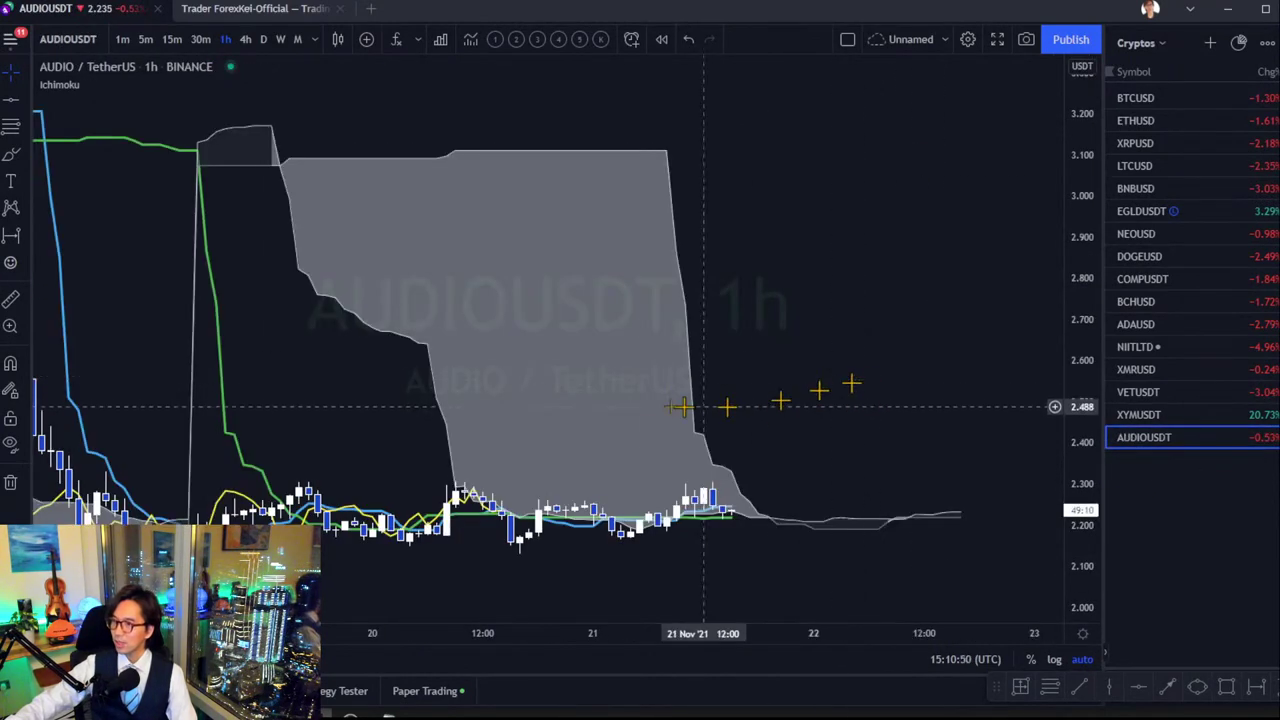
pyautogui.moveTo(642, 378); pyautogui.dragTo(751, 309)
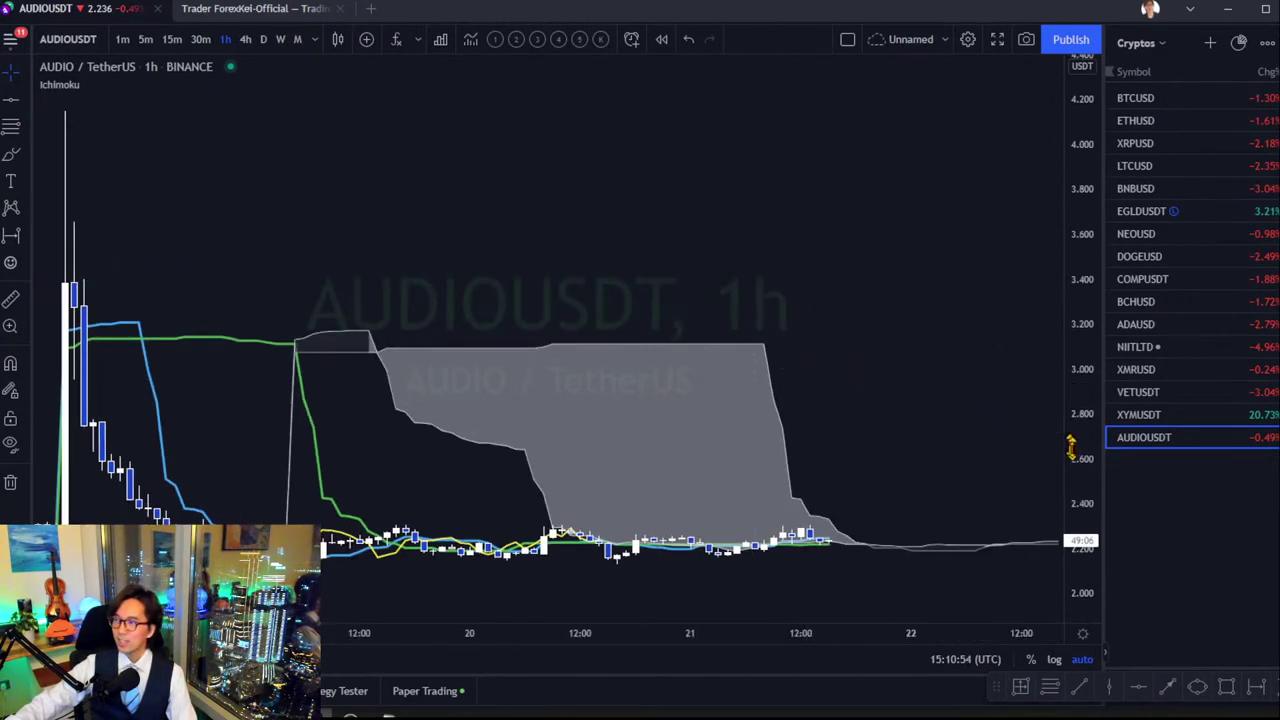
pyautogui.moveTo(1080, 465); pyautogui.dragTo(1080, 433)
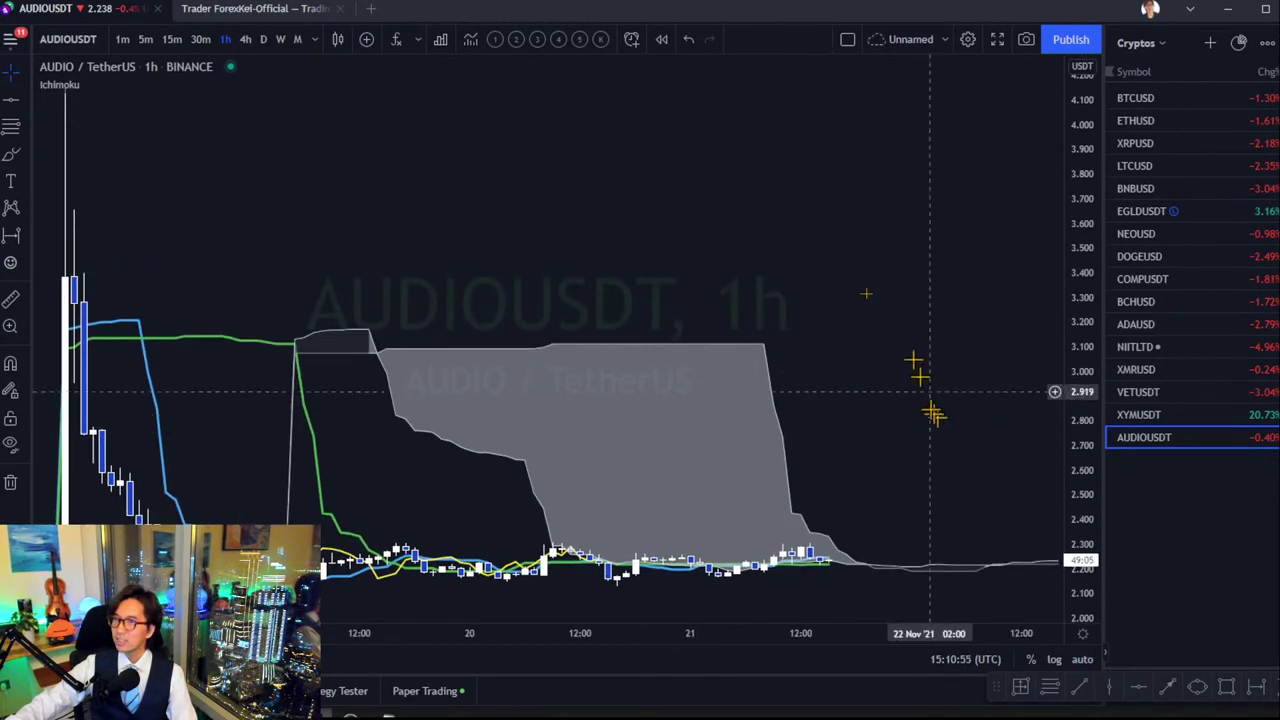
pyautogui.click(265, 39)
pyautogui.moveTo(932, 305); pyautogui.dragTo(795, 285)
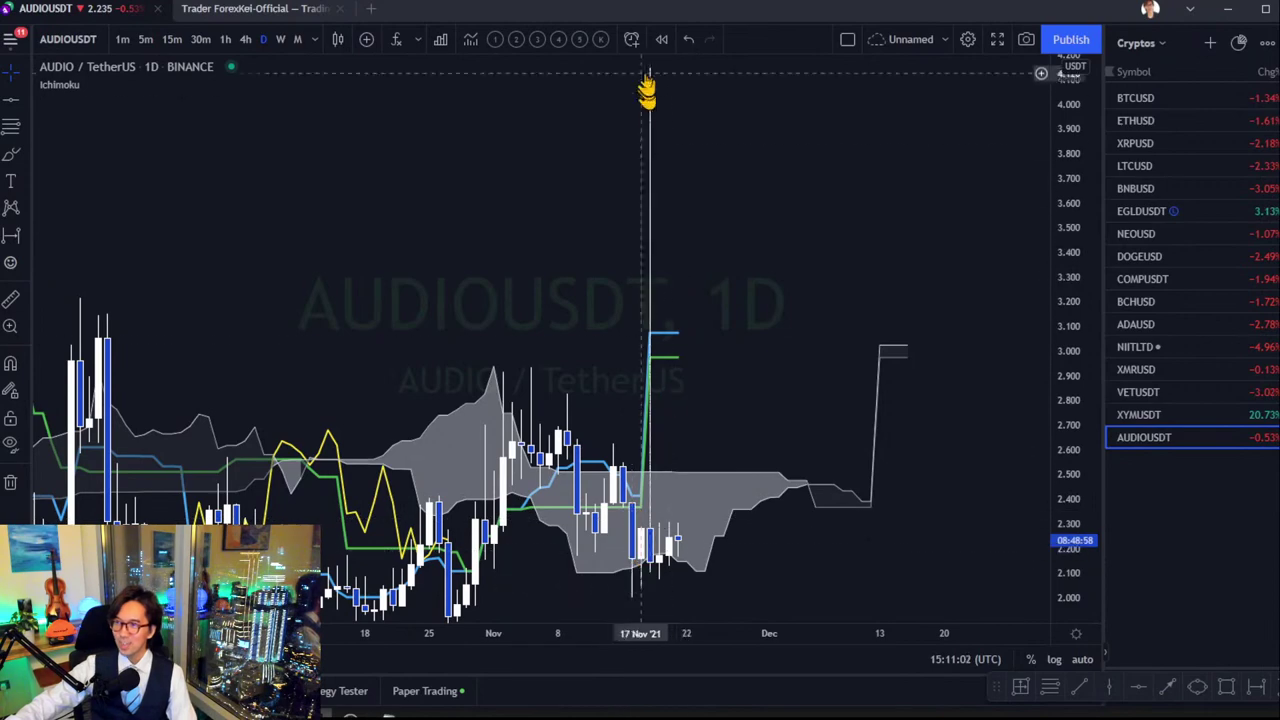
pyautogui.moveTo(1057, 175); pyautogui.dragTo(1068, 310)
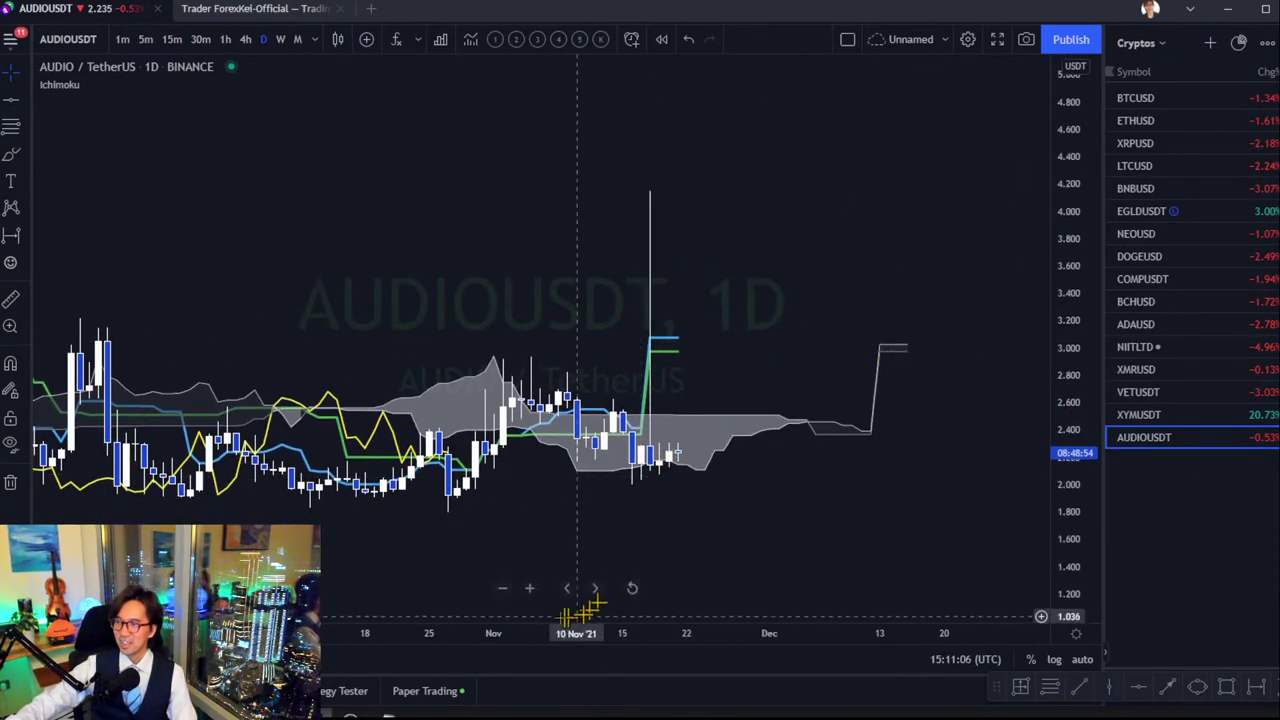
pyautogui.click(502, 588)
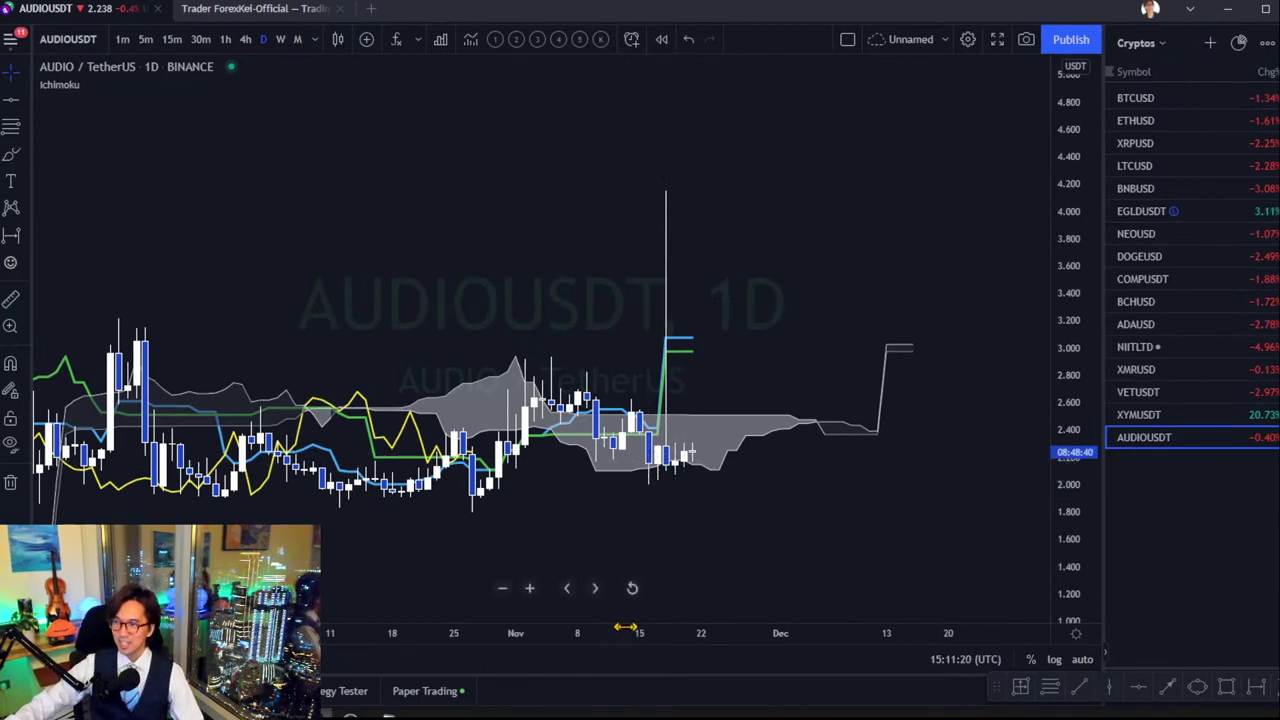
pyautogui.moveTo(620, 633); pyautogui.dragTo(574, 633)
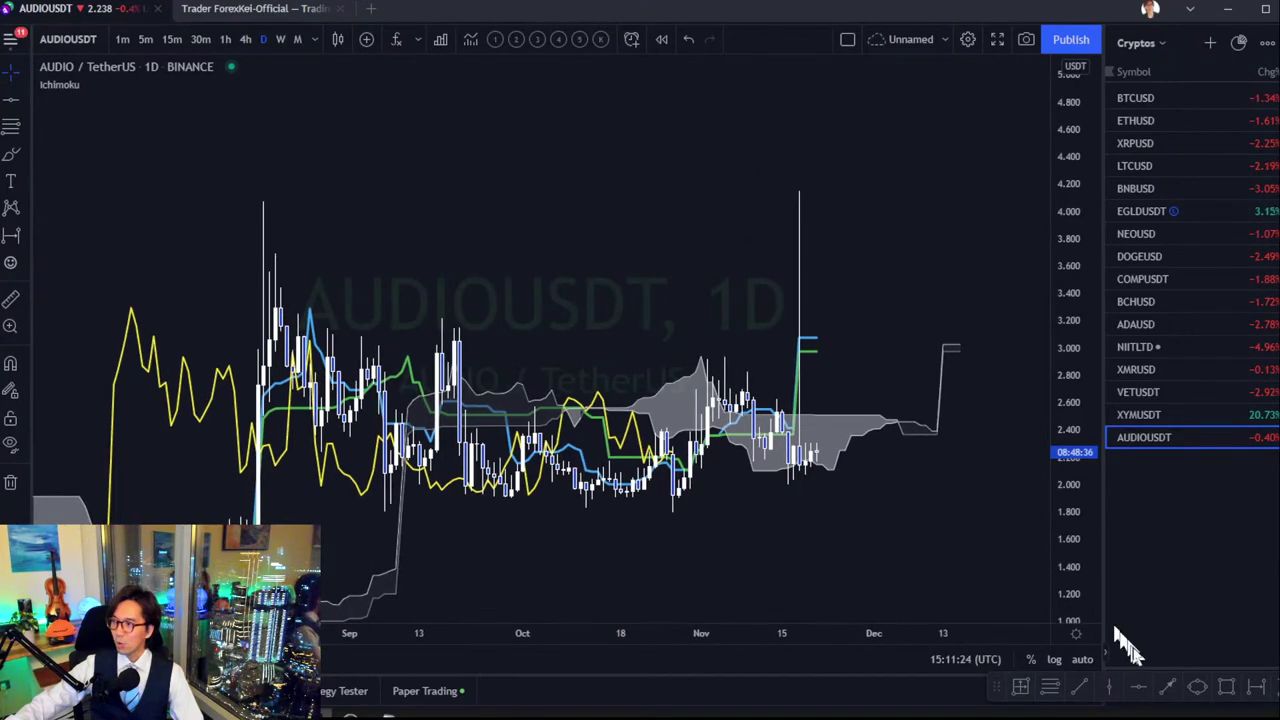
# Mark resistance at the spike high near 4.077 with a horizontal level.
pyautogui.click(453, 203)
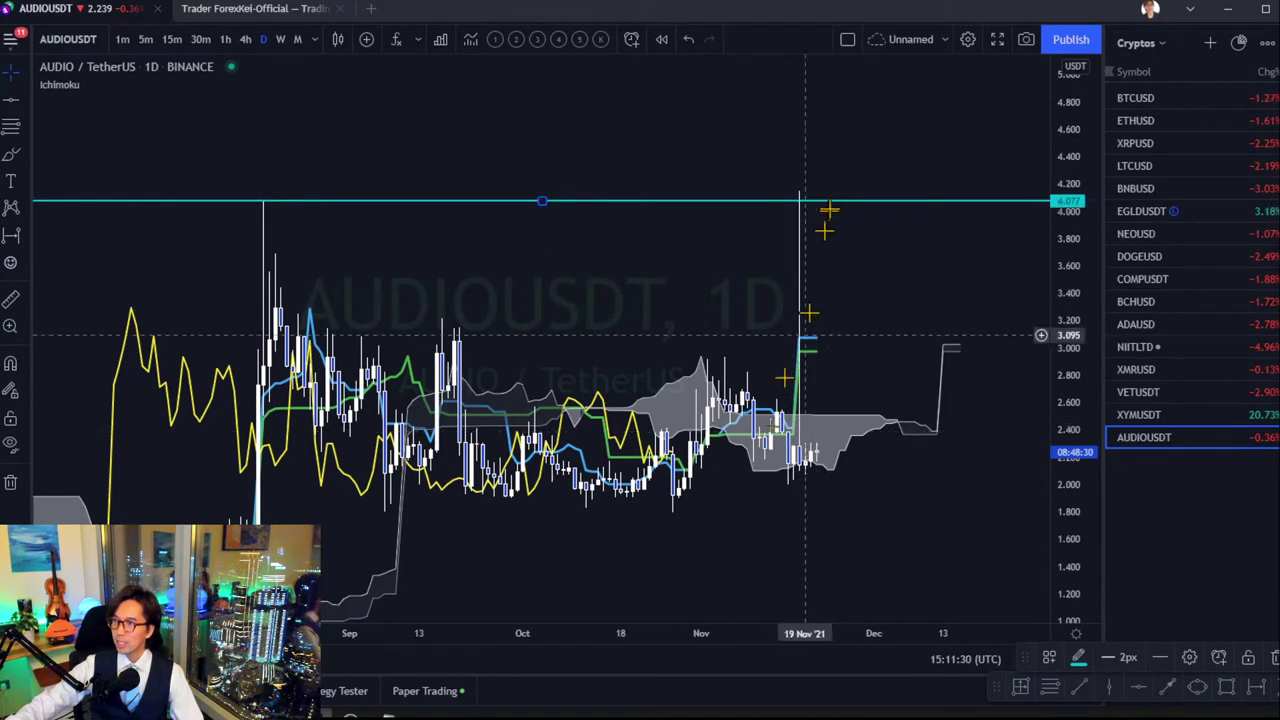
pyautogui.moveTo(812, 637); pyautogui.dragTo(805, 637)
pyautogui.scroll(3, 529, 540)
pyautogui.scroll(2, 729, 337)
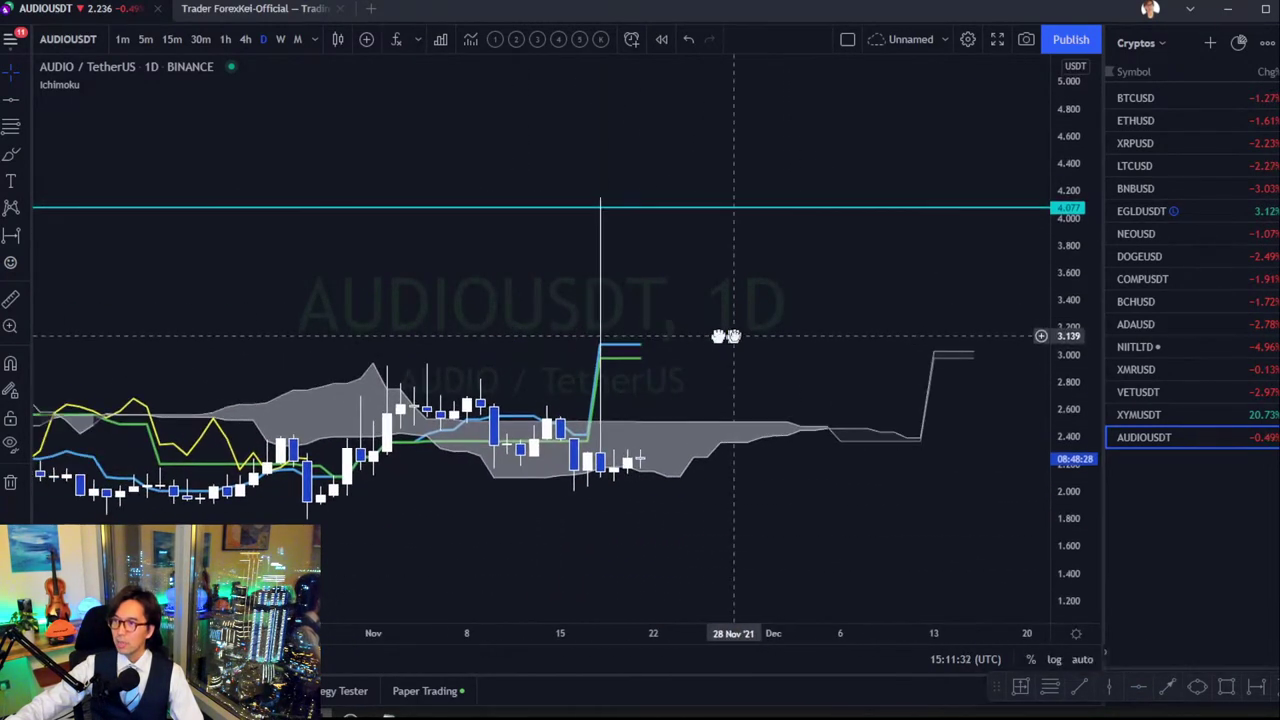
# Switch to 5-minute candles, hide Ichimoku, and zoom into the 18 Nov price spike.
pyautogui.click(145, 39)
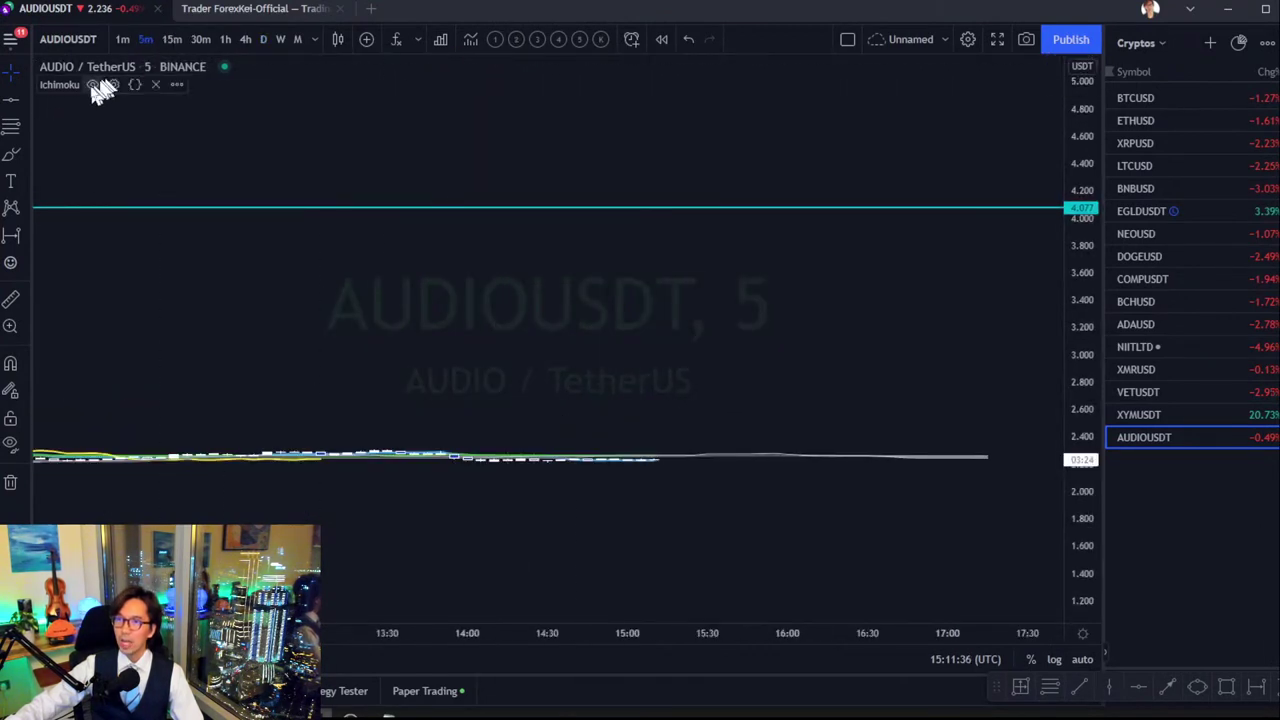
pyautogui.click(92, 84)
pyautogui.scroll(-10, 300, 586)
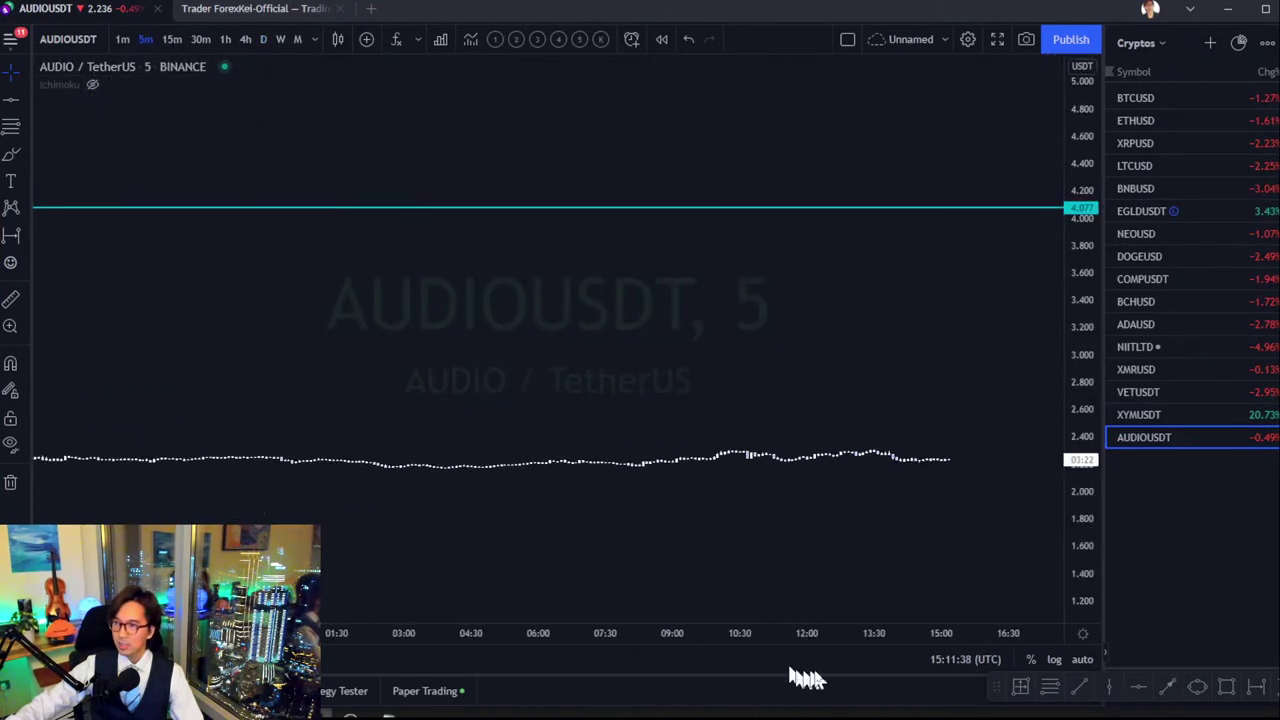
pyautogui.moveTo(945, 633)
pyautogui.mouseDown()
pyautogui.moveTo(400, 631)
pyautogui.moveTo(665, 630)
pyautogui.moveTo(812, 610)
pyautogui.moveTo(932, 624)
pyautogui.mouseUp()
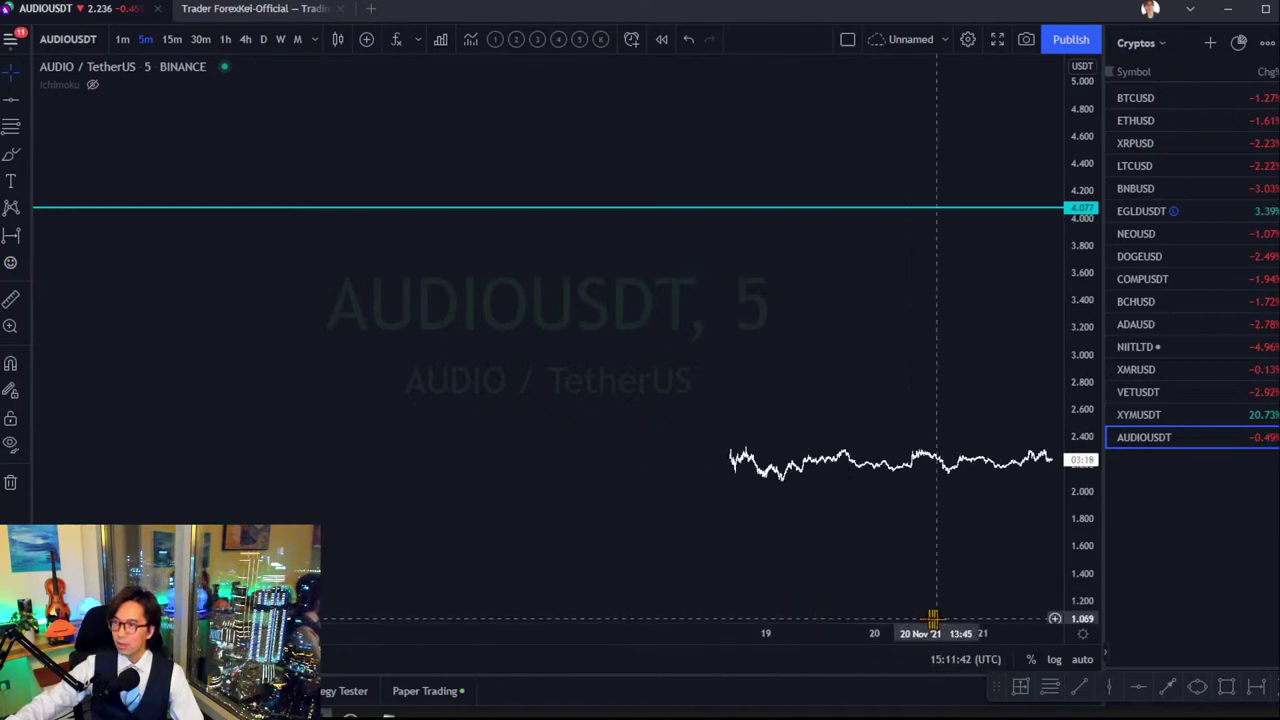
pyautogui.moveTo(746, 628)
pyautogui.mouseDown()
pyautogui.moveTo(523, 628)
pyautogui.moveTo(760, 630)
pyautogui.mouseUp()
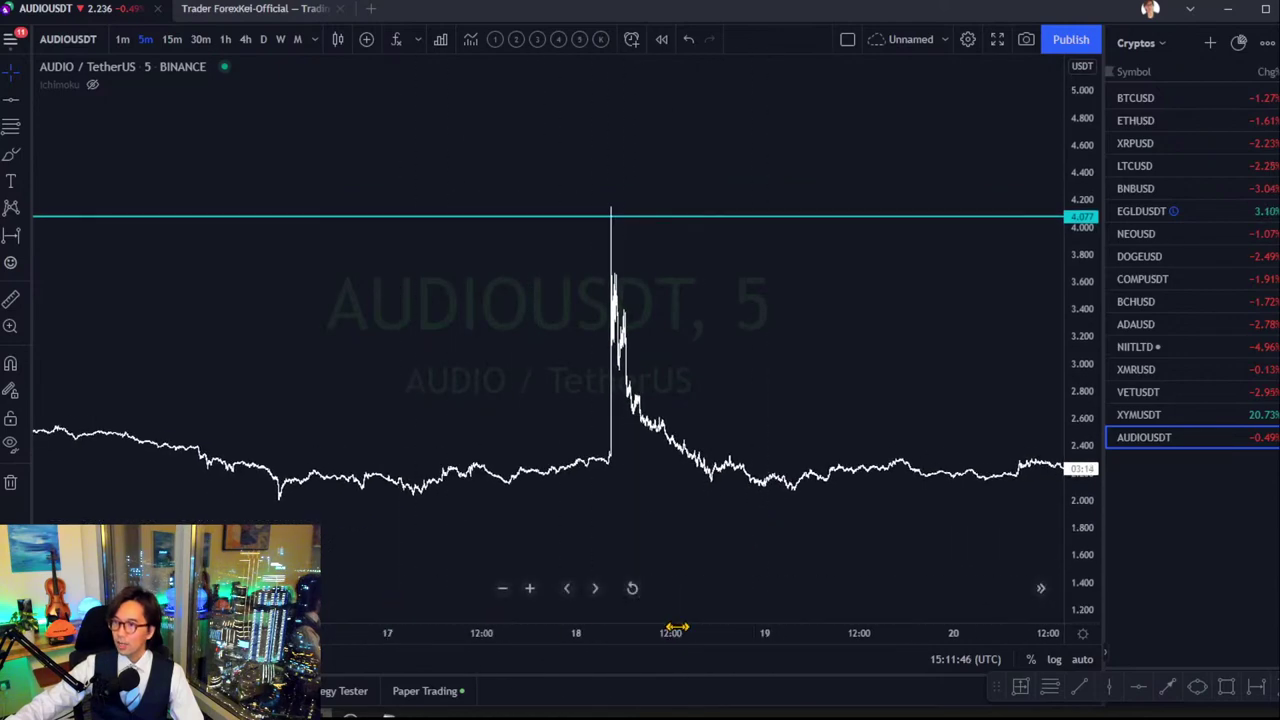
pyautogui.moveTo(671, 624); pyautogui.dragTo(828, 445)
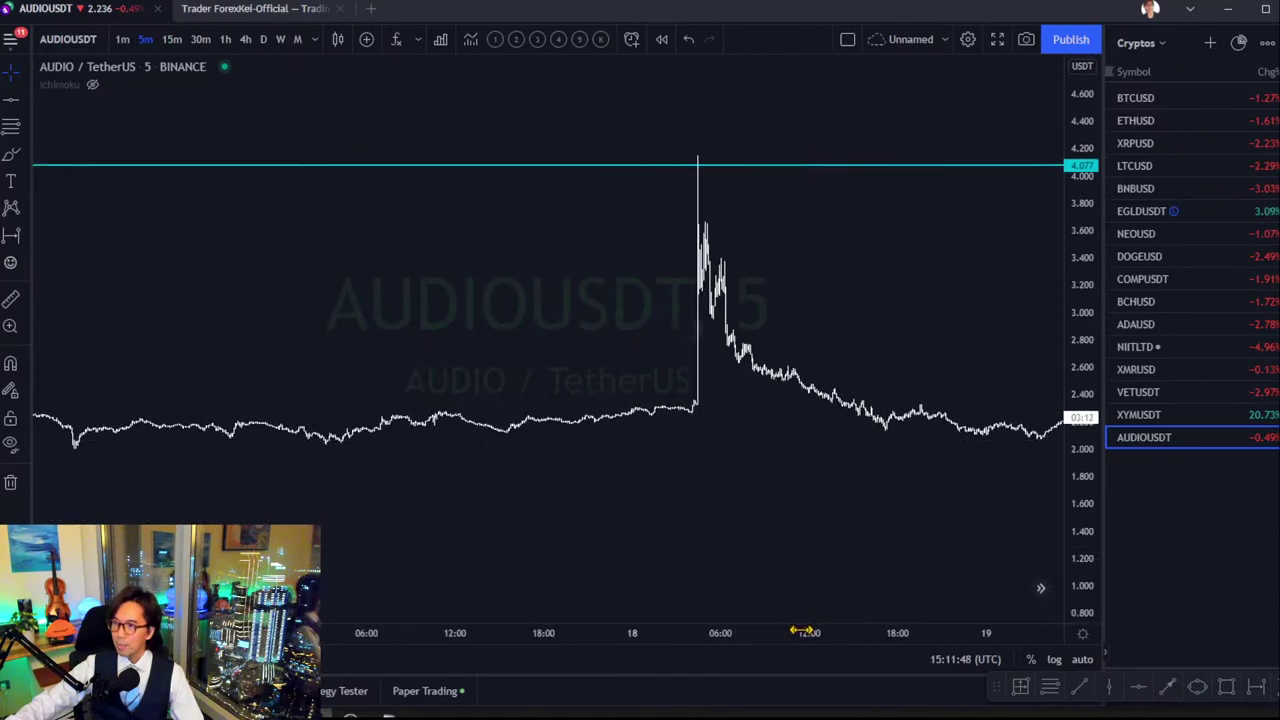
pyautogui.moveTo(806, 626); pyautogui.dragTo(540, 628)
pyautogui.moveTo(177, 509); pyautogui.dragTo(862, 476)
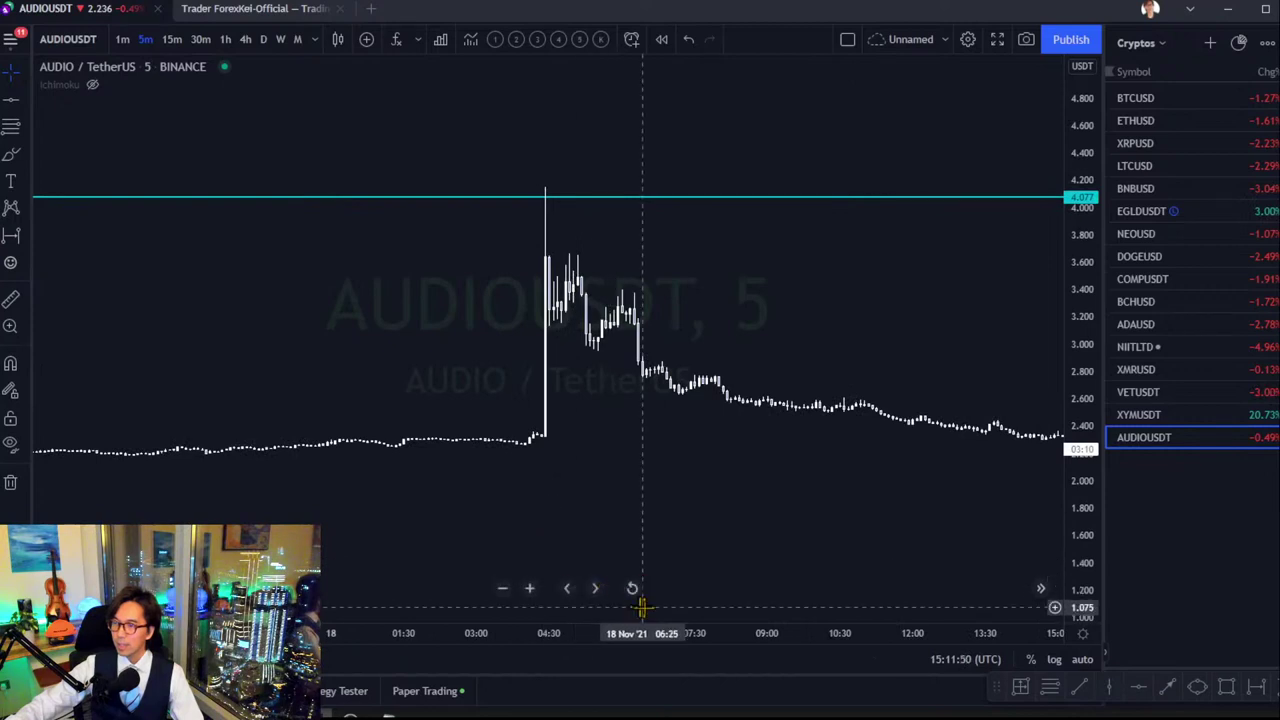
pyautogui.moveTo(678, 643); pyautogui.dragTo(737, 557)
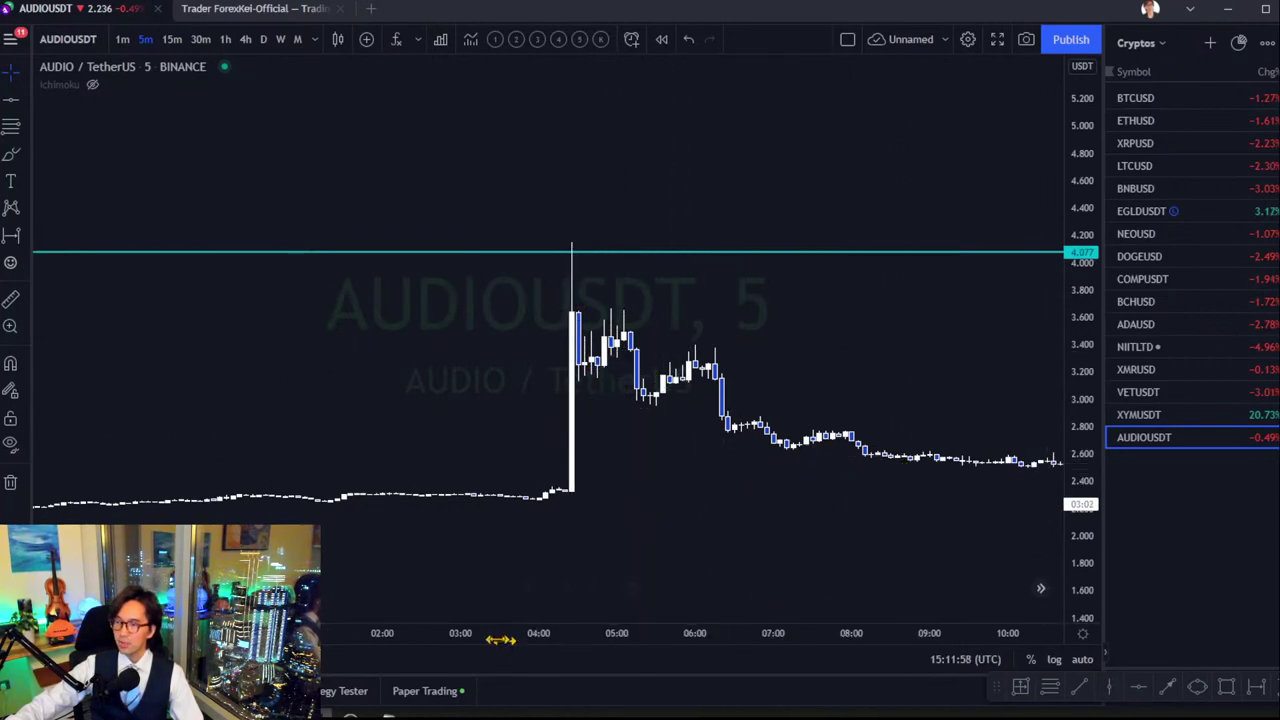
# Zoom out to show the spike beside the 4.077 line, then return to daily candles.
pyautogui.moveTo(503, 638); pyautogui.dragTo(918, 660)
pyautogui.moveTo(822, 458); pyautogui.dragTo(509, 390)
pyautogui.moveTo(612, 237); pyautogui.dragTo(449, 203)
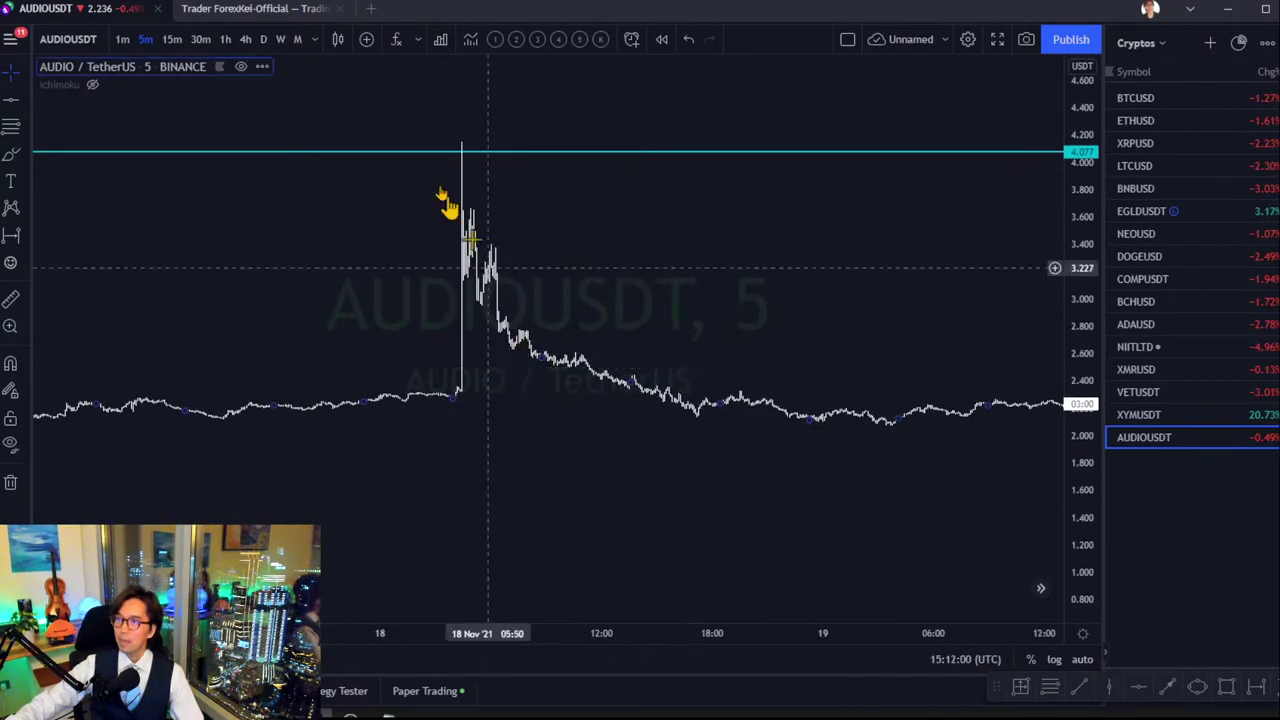
pyautogui.click(263, 40)
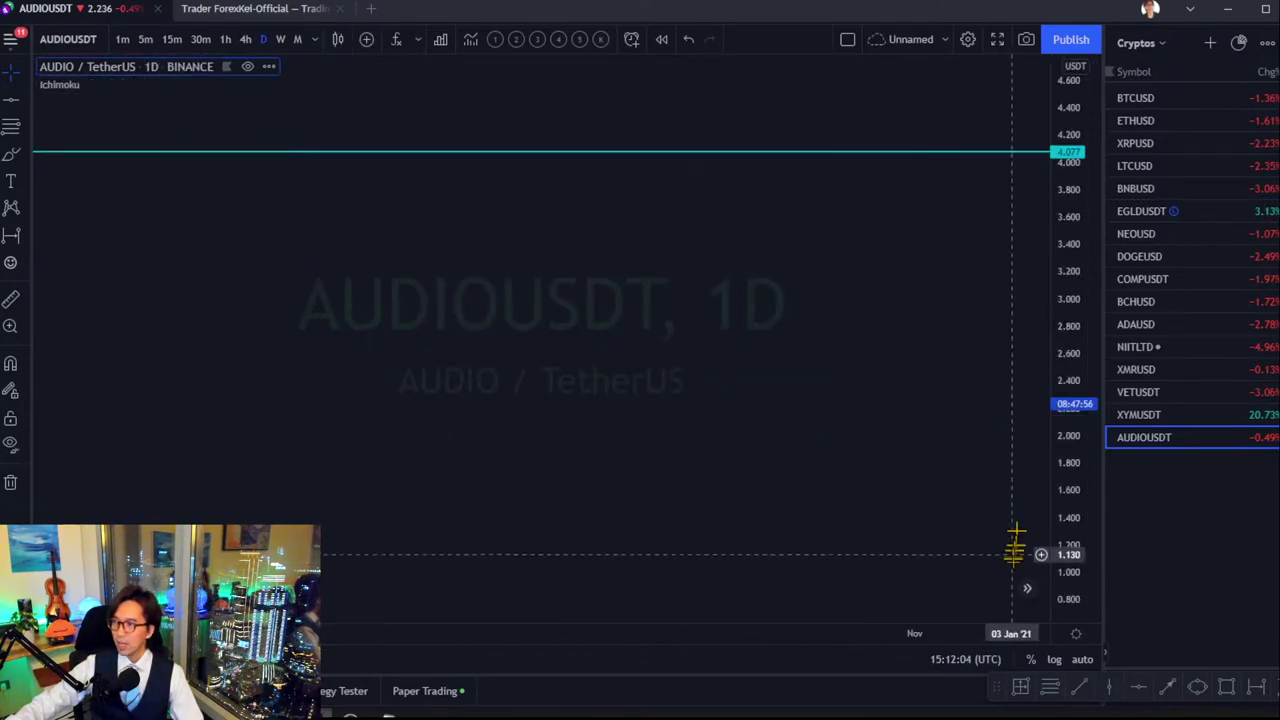
# Jump to the latest AUDIOUSDT daily bars and frame late October through December with the cloud.
pyautogui.click(1081, 660)
pyautogui.click(1026, 588)
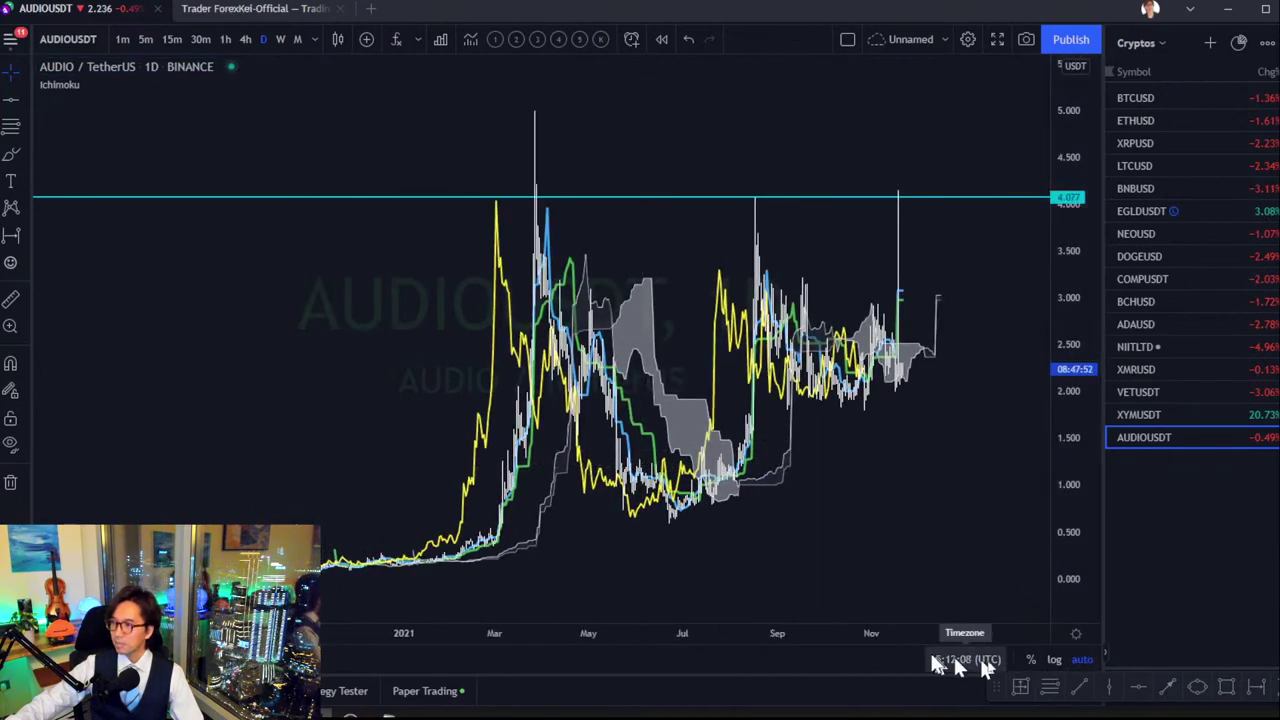
pyautogui.click(1081, 660)
pyautogui.moveTo(958, 633); pyautogui.dragTo(400, 633)
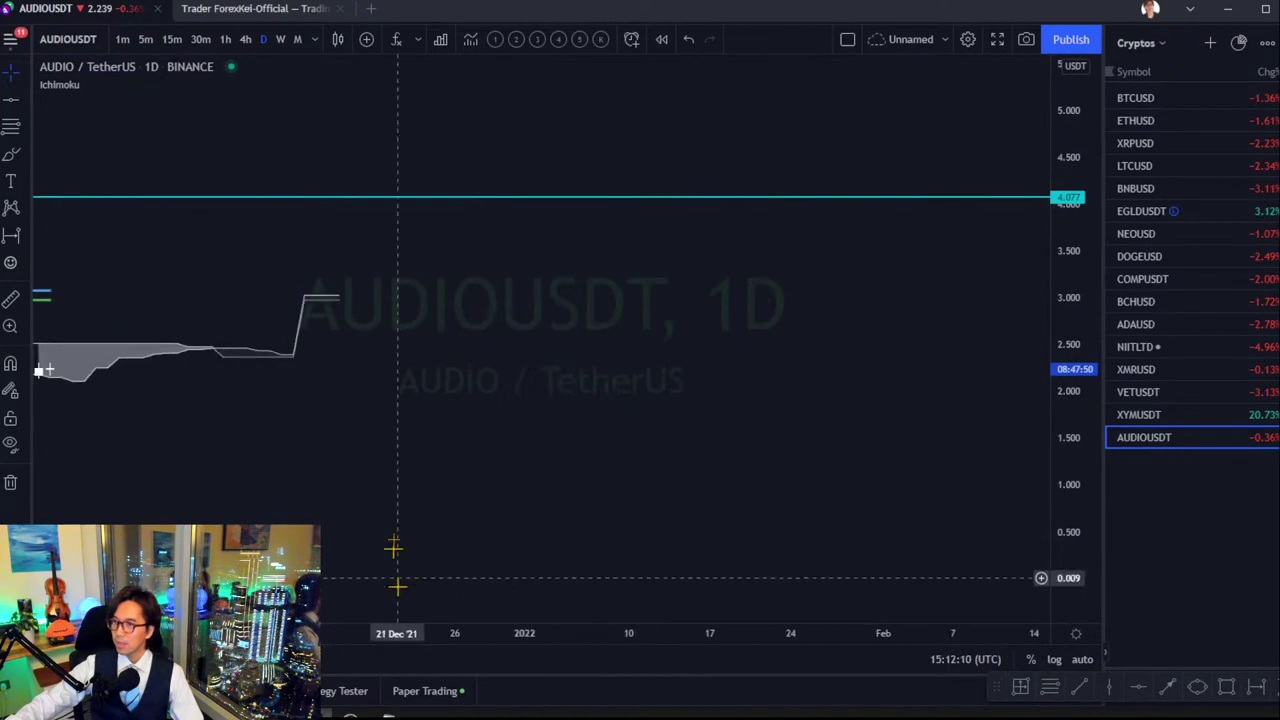
pyautogui.moveTo(394, 543); pyautogui.dragTo(846, 523)
pyautogui.moveTo(1062, 360); pyautogui.dragTo(1062, 394)
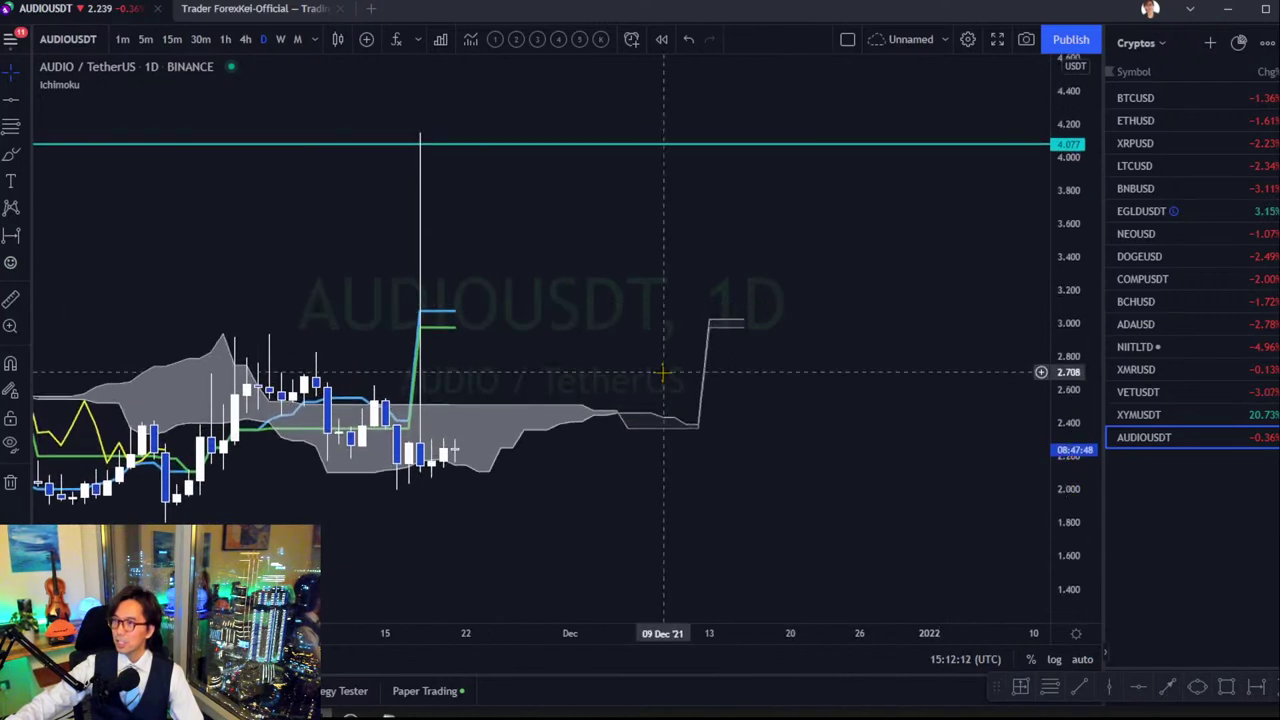
pyautogui.moveTo(466, 340); pyautogui.dragTo(509, 344)
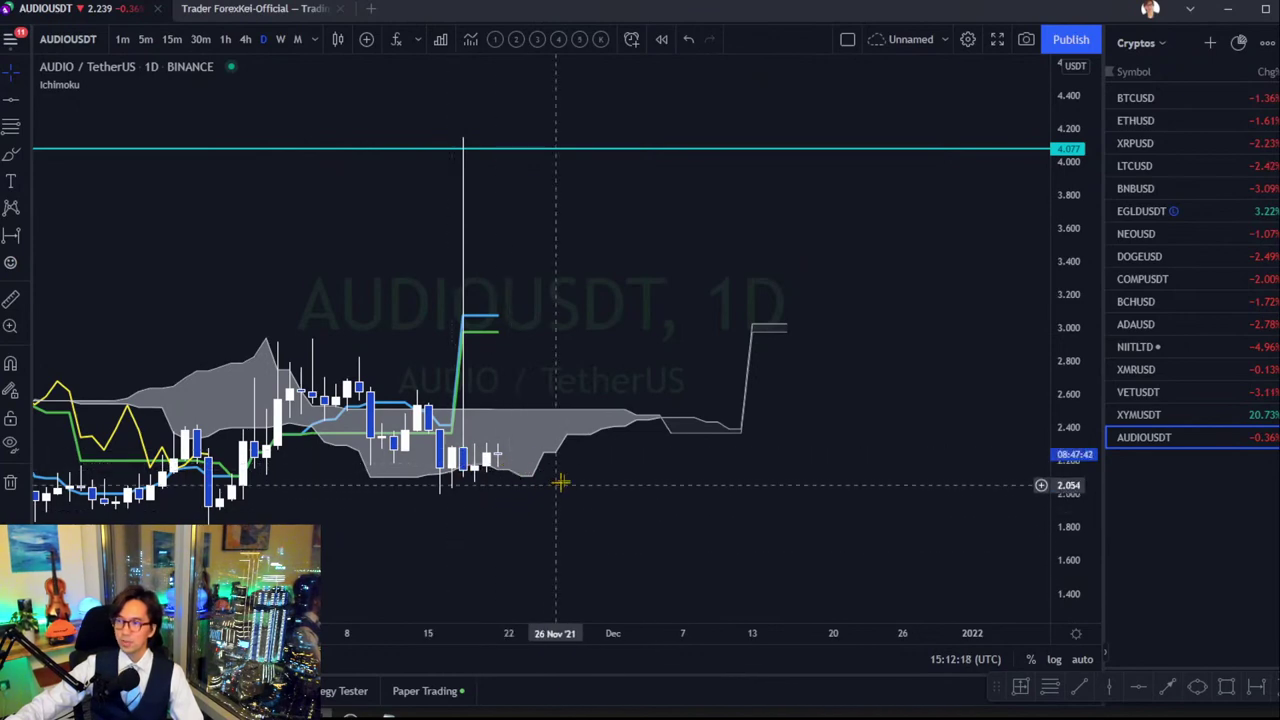
pyautogui.moveTo(645, 490); pyautogui.dragTo(848, 406)
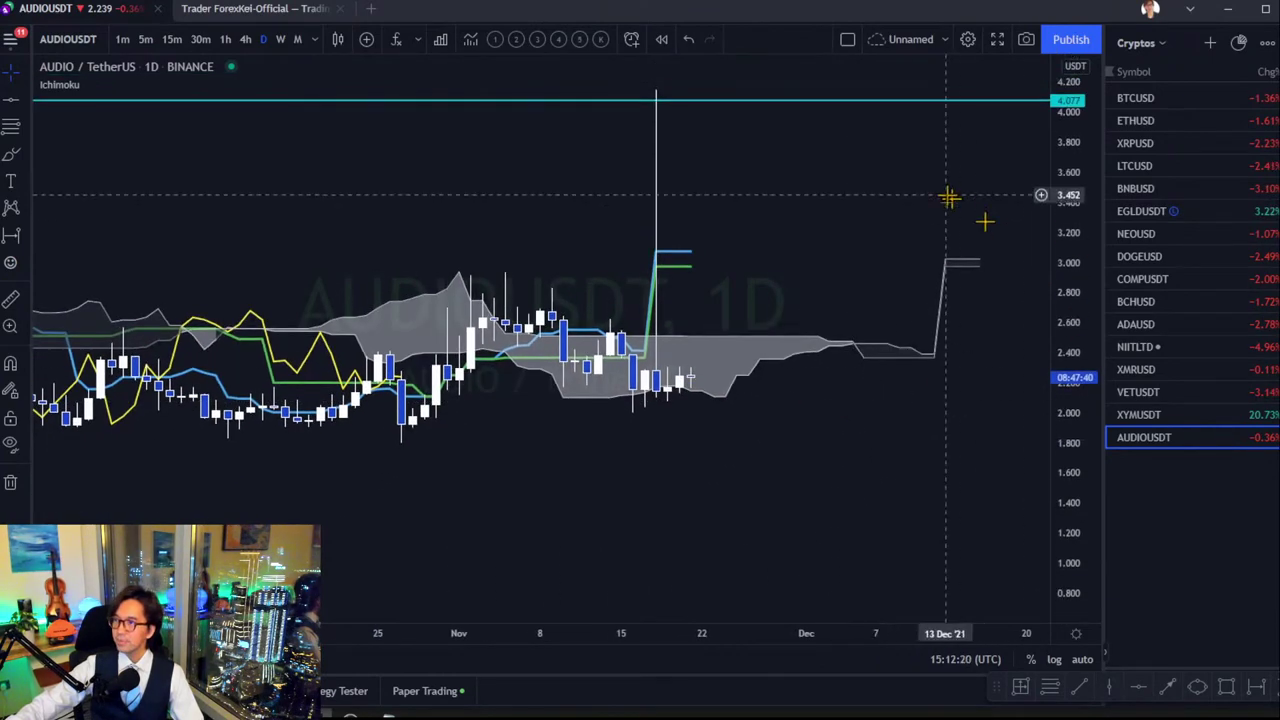
pyautogui.moveTo(946, 197); pyautogui.dragTo(912, 276)
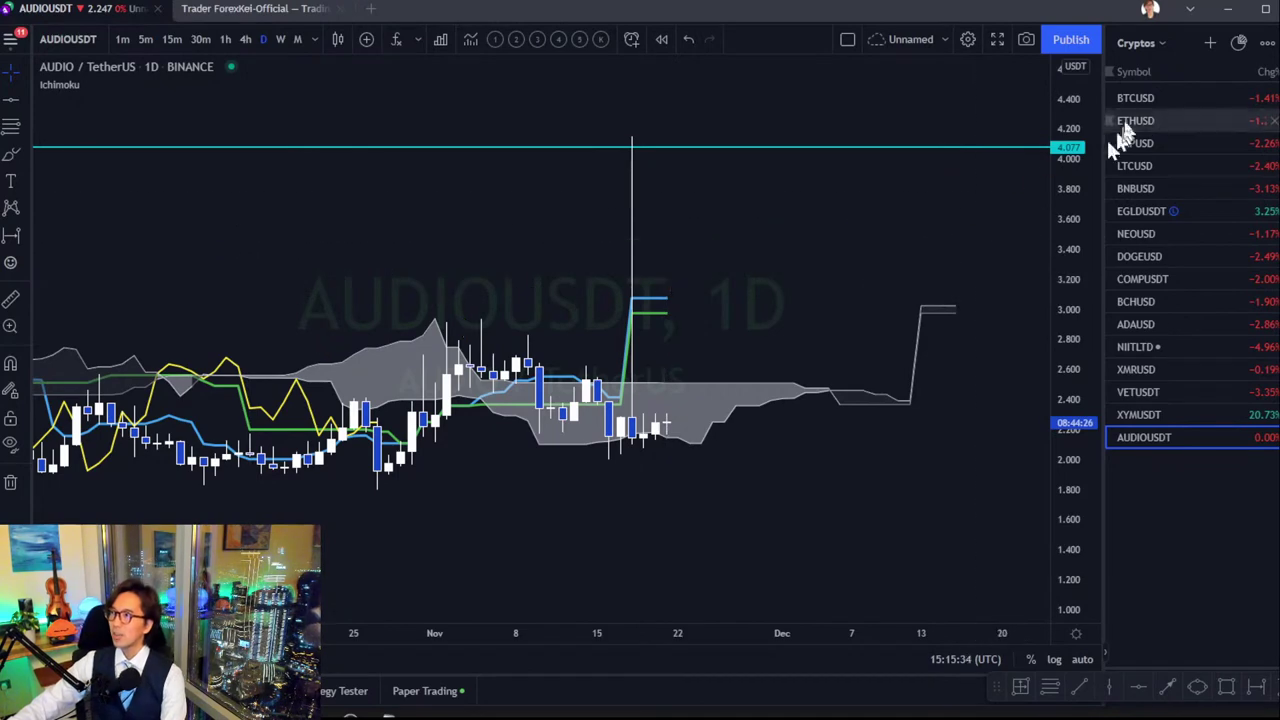
# Search for SLPUSDT and add the Binance pair to the Cryptos watchlist.
pyautogui.click(1210, 43)
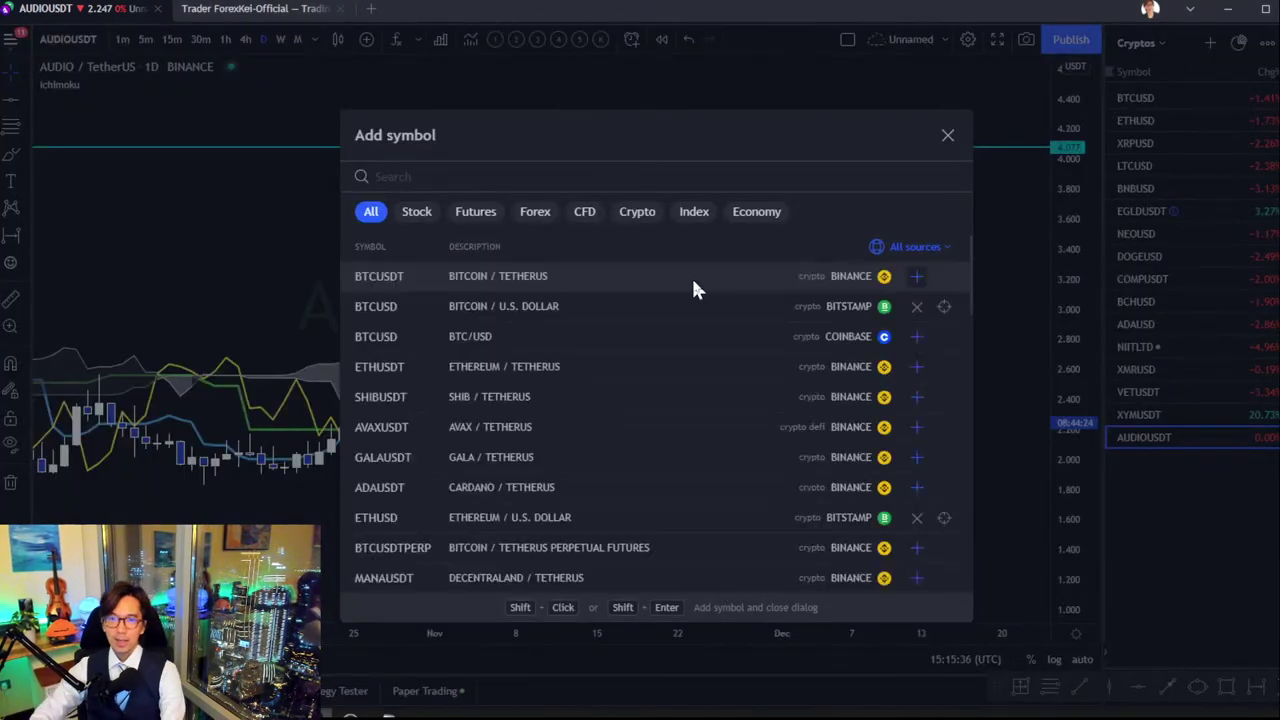
pyautogui.write('A')
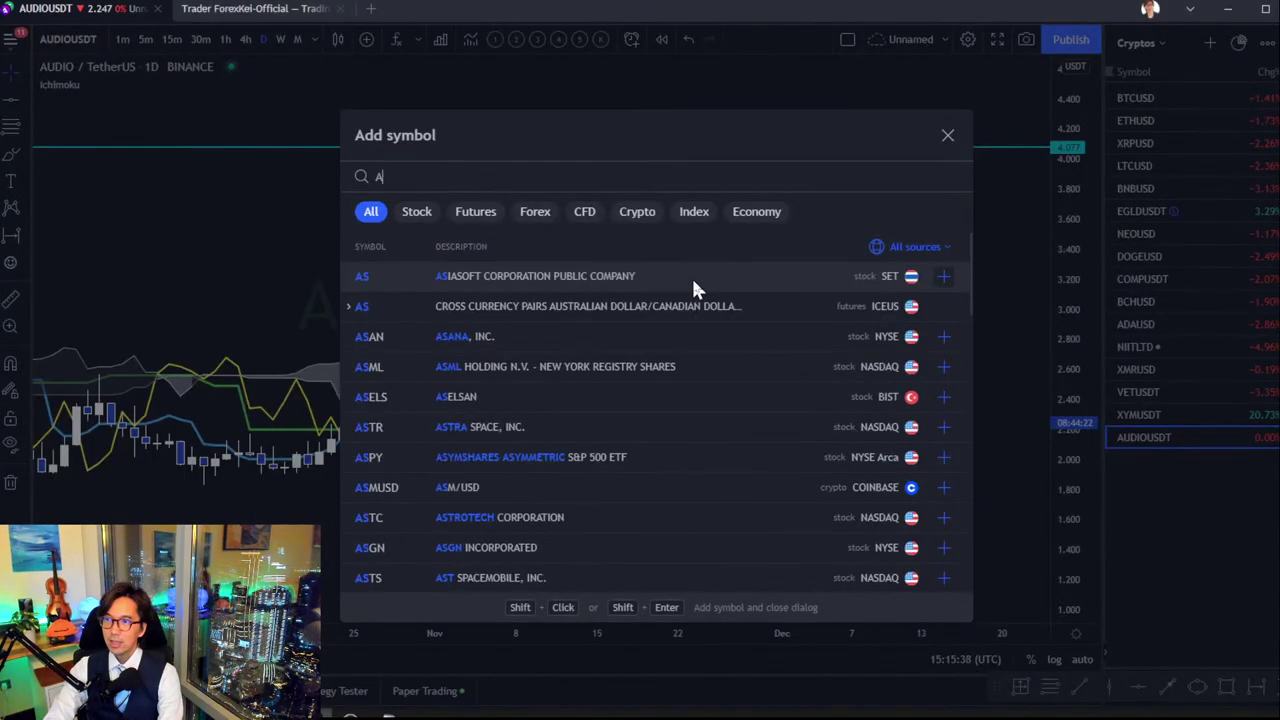
pyautogui.press('BackSpace')
pyautogui.write('SLP')
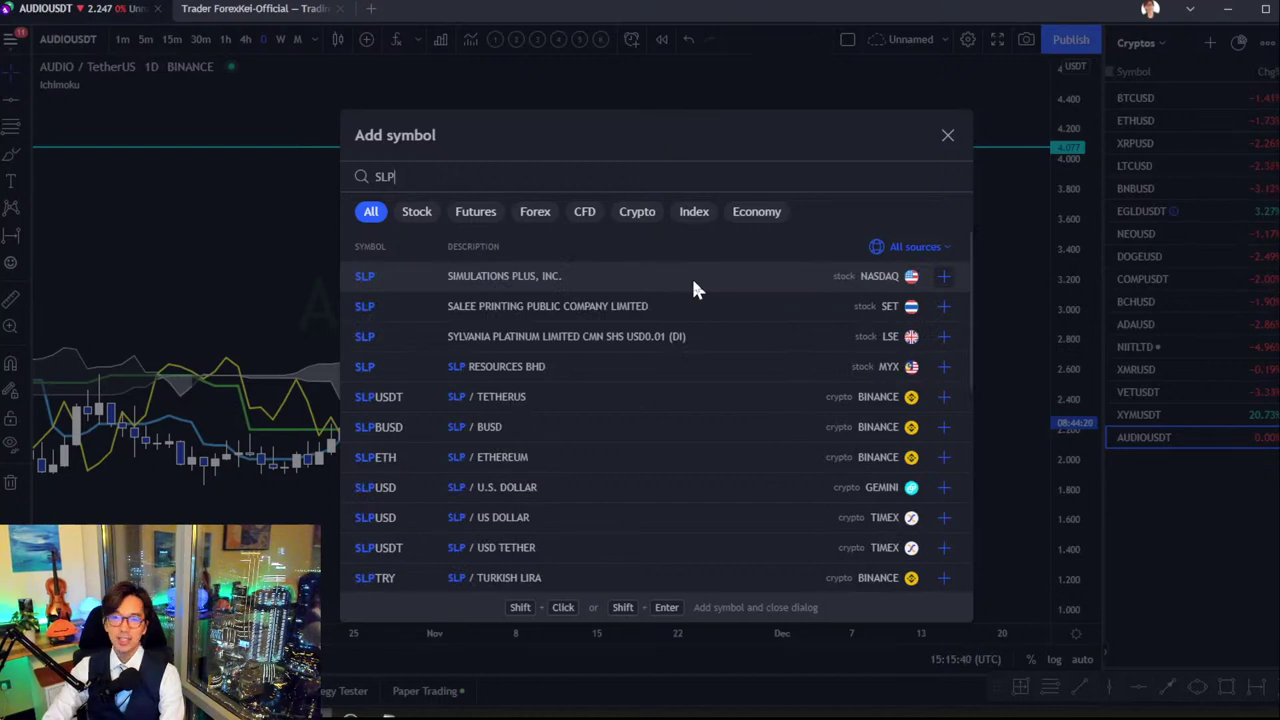
pyautogui.write('USD')
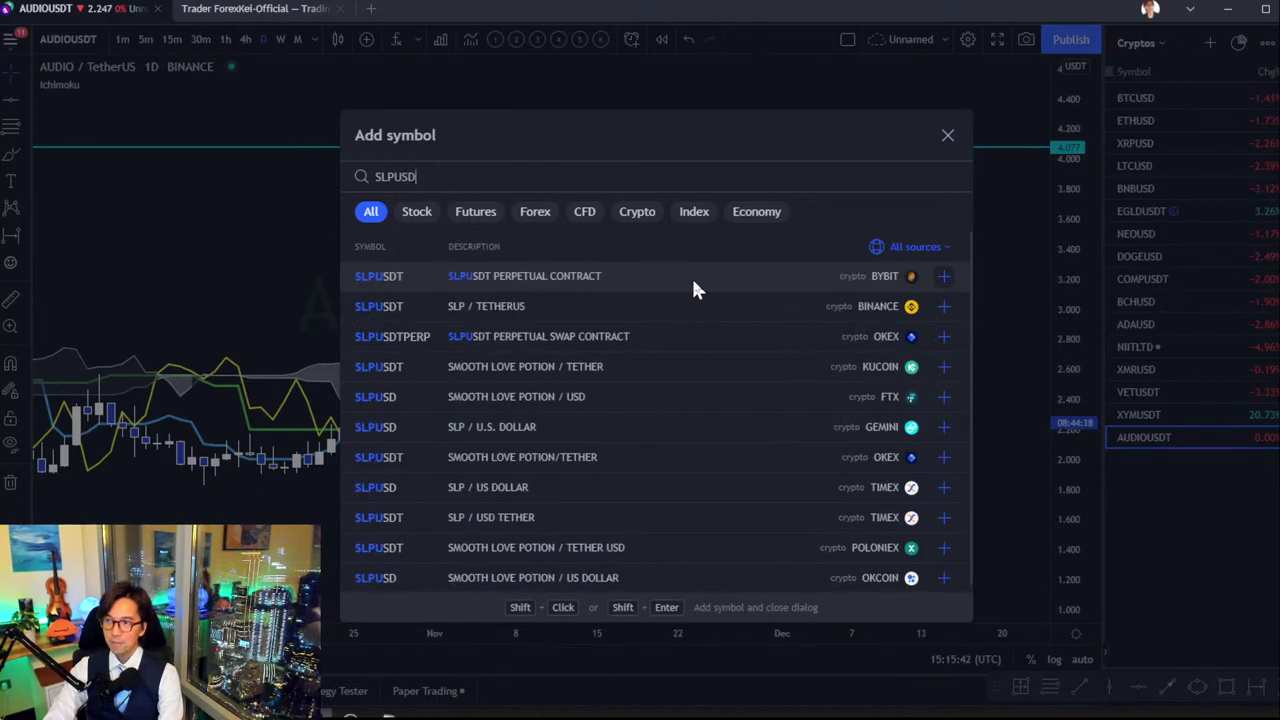
pyautogui.write('T')
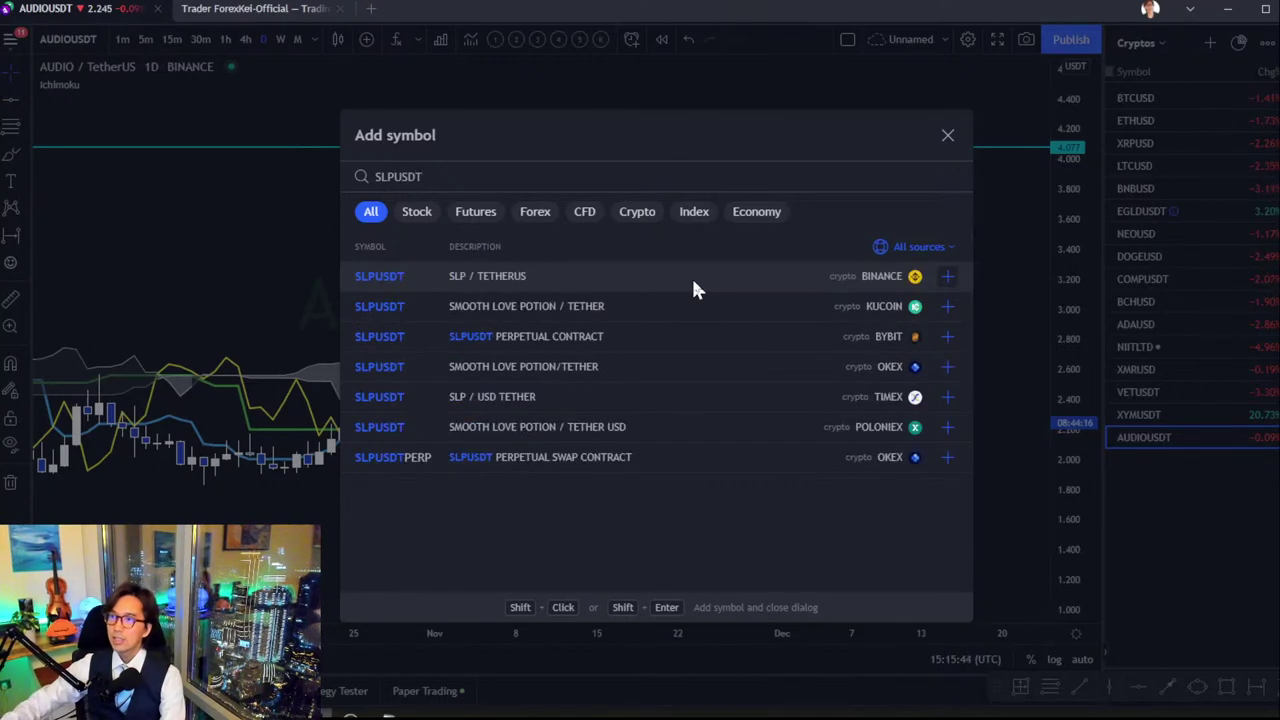
pyautogui.click(752, 283)
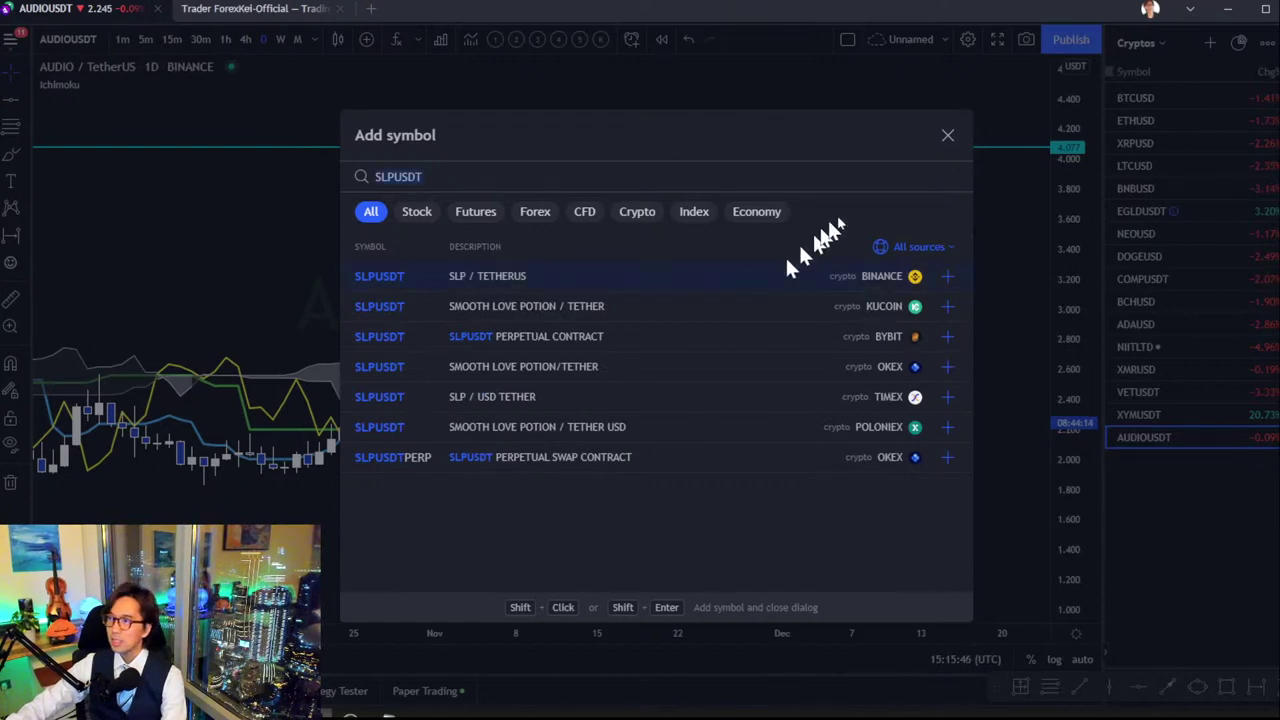
pyautogui.click(946, 136)
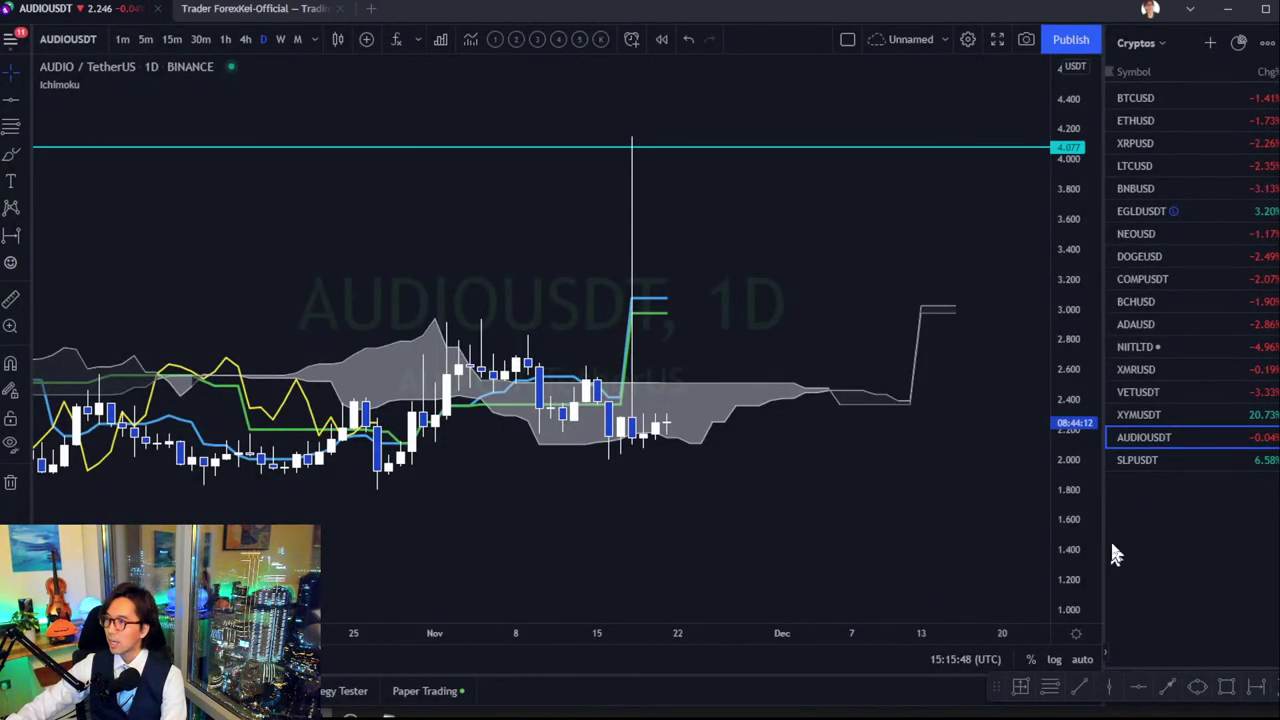
# Show the SLPUSDT daily chart and pan back to its July–October 2021 decline.
pyautogui.click(1138, 462)
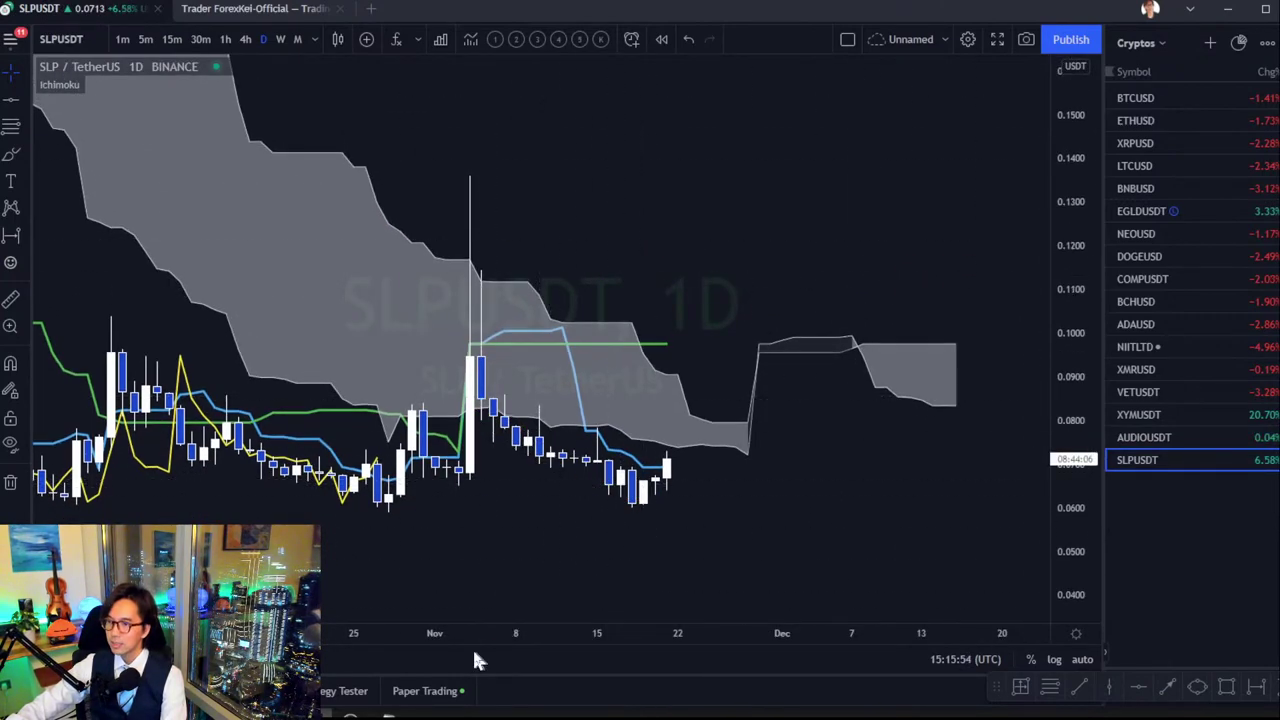
pyautogui.moveTo(462, 638); pyautogui.dragTo(545, 636)
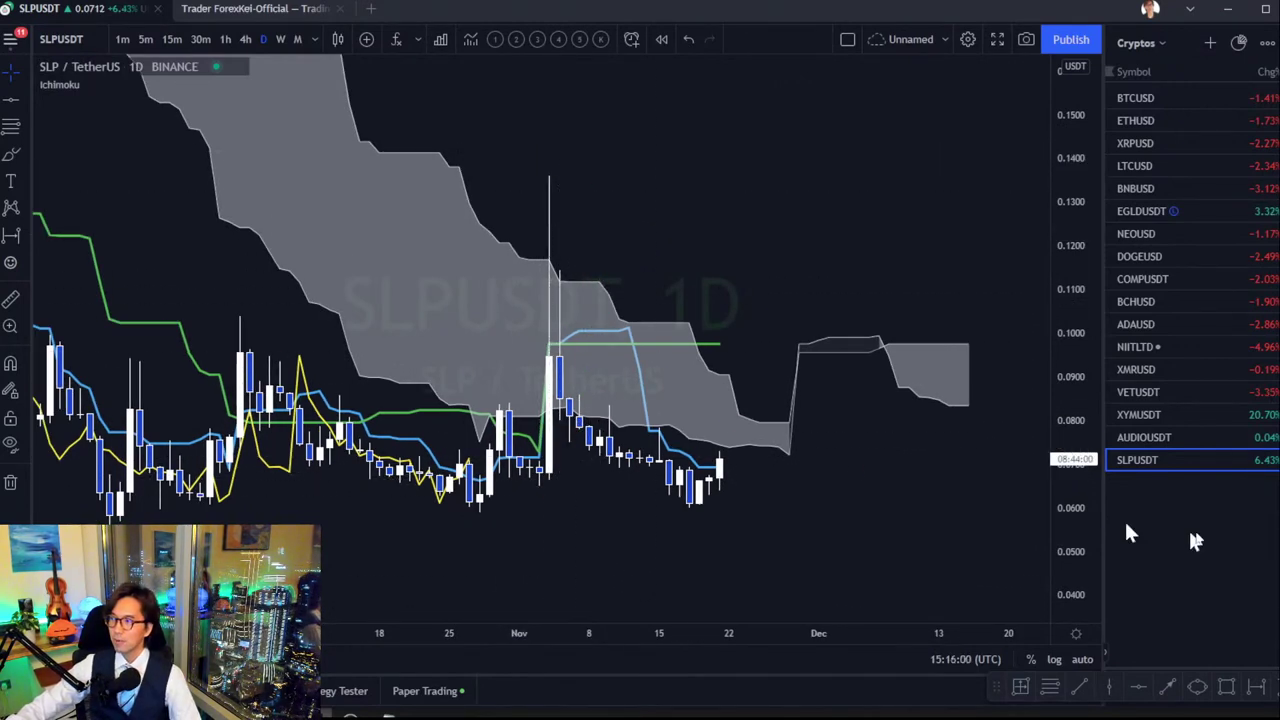
pyautogui.click(1122, 440)
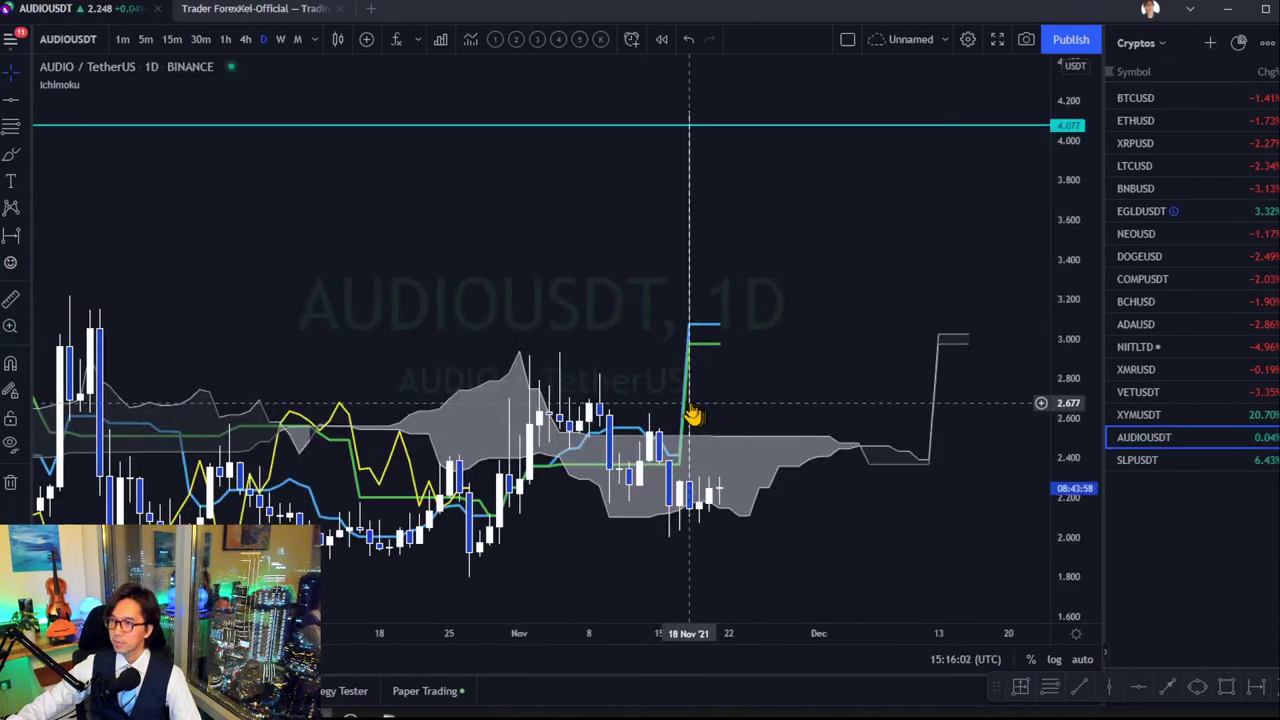
pyautogui.click(1120, 461)
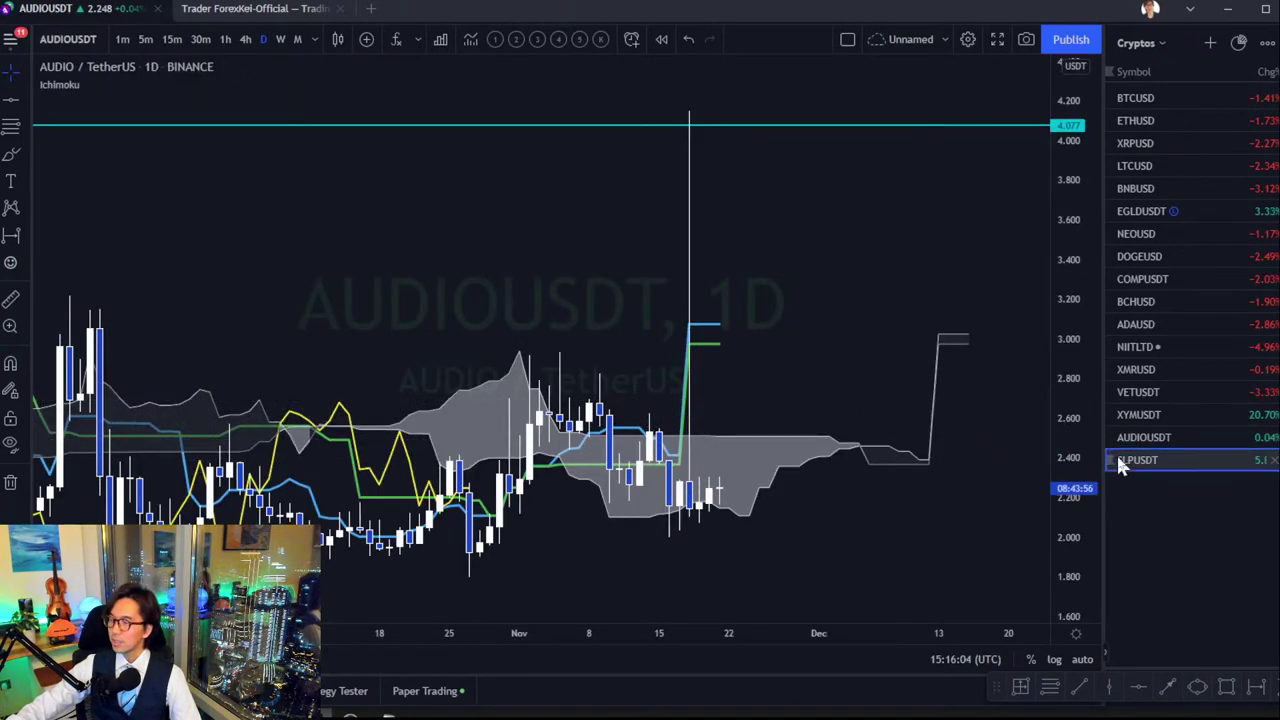
pyautogui.moveTo(462, 626); pyautogui.dragTo(694, 480)
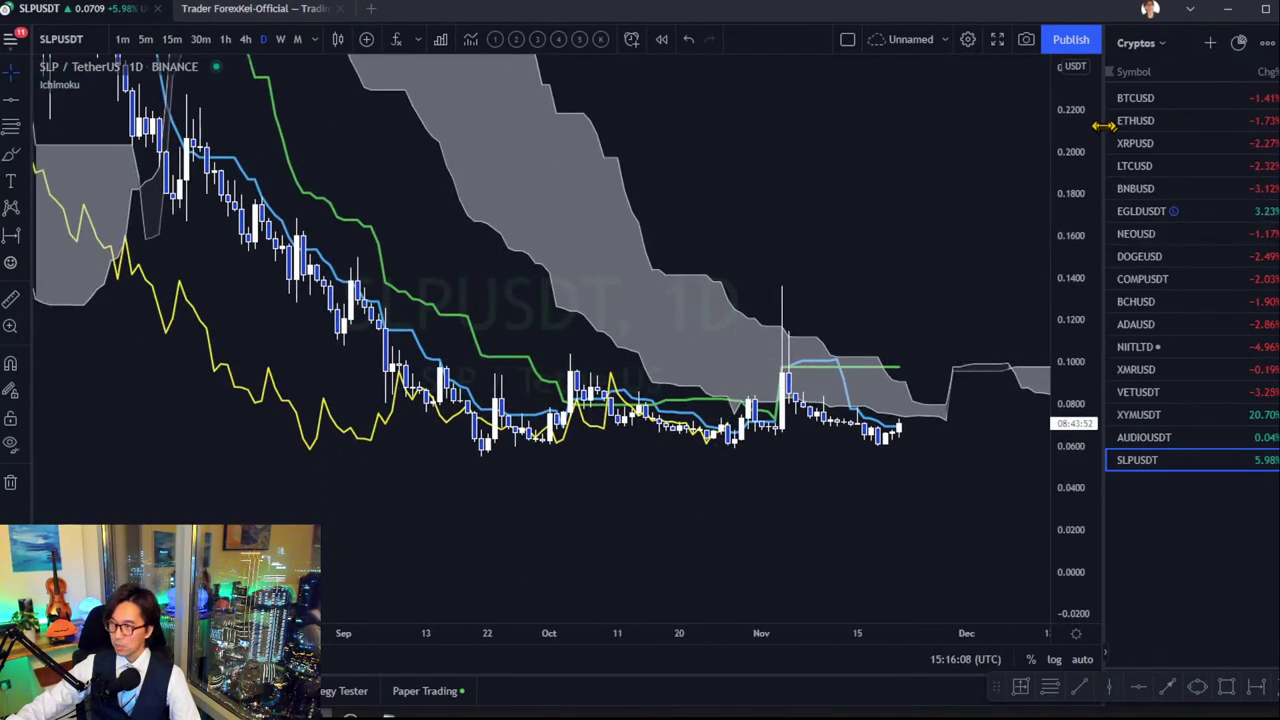
pyautogui.moveTo(320, 237); pyautogui.dragTo(690, 350)
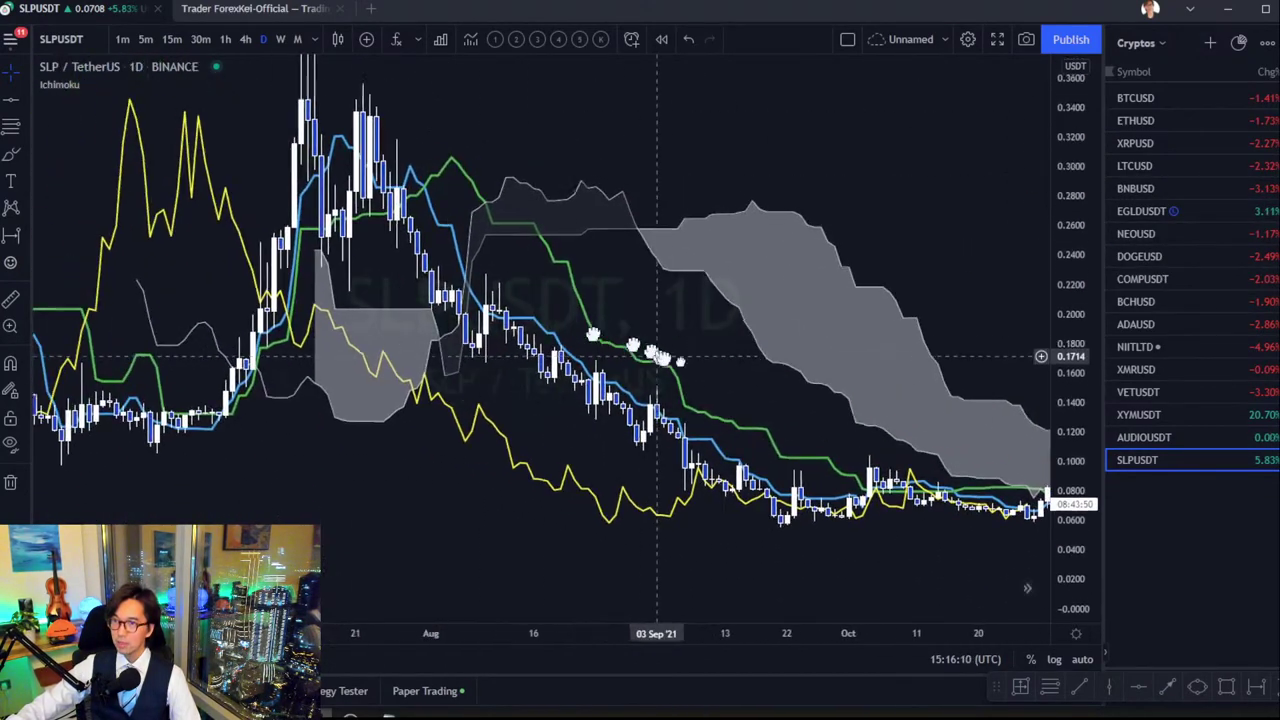
pyautogui.moveTo(130, 300); pyautogui.dragTo(423, 294)
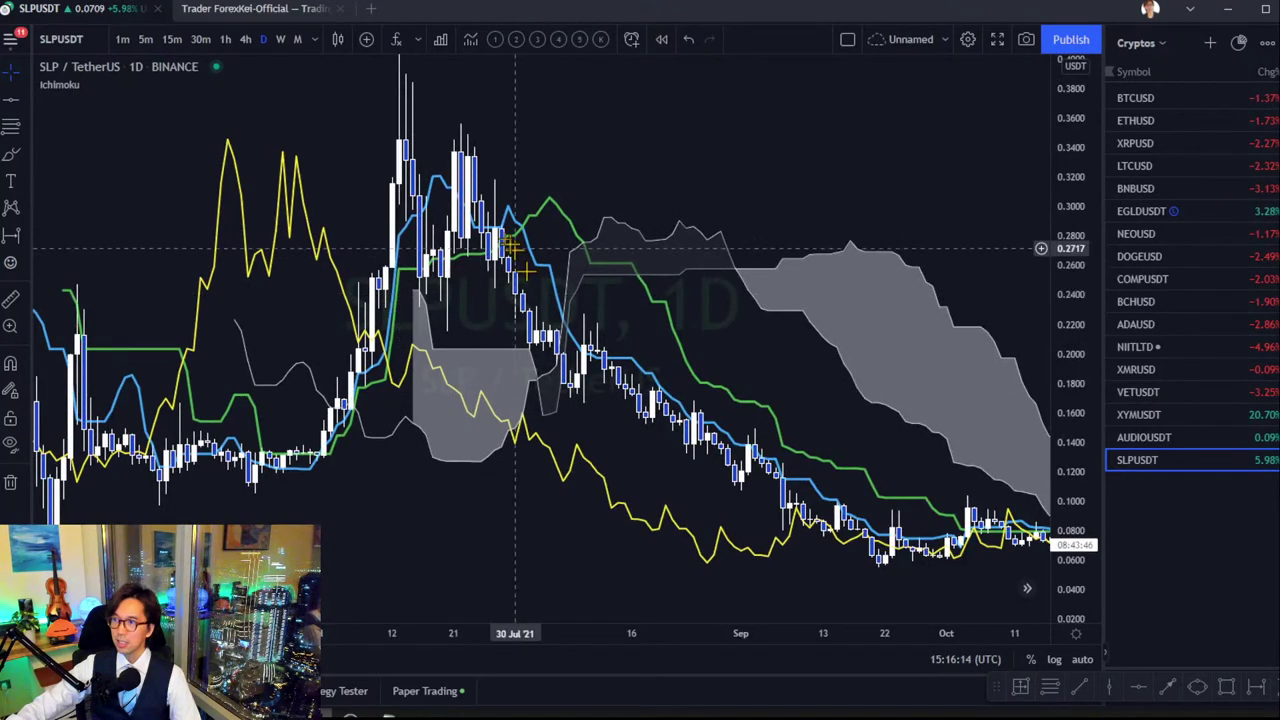
# Draw a horizontal support line at about 0.0578 on the SLPUSDT daily chart.
pyautogui.moveTo(880, 535); pyautogui.dragTo(543, 386)
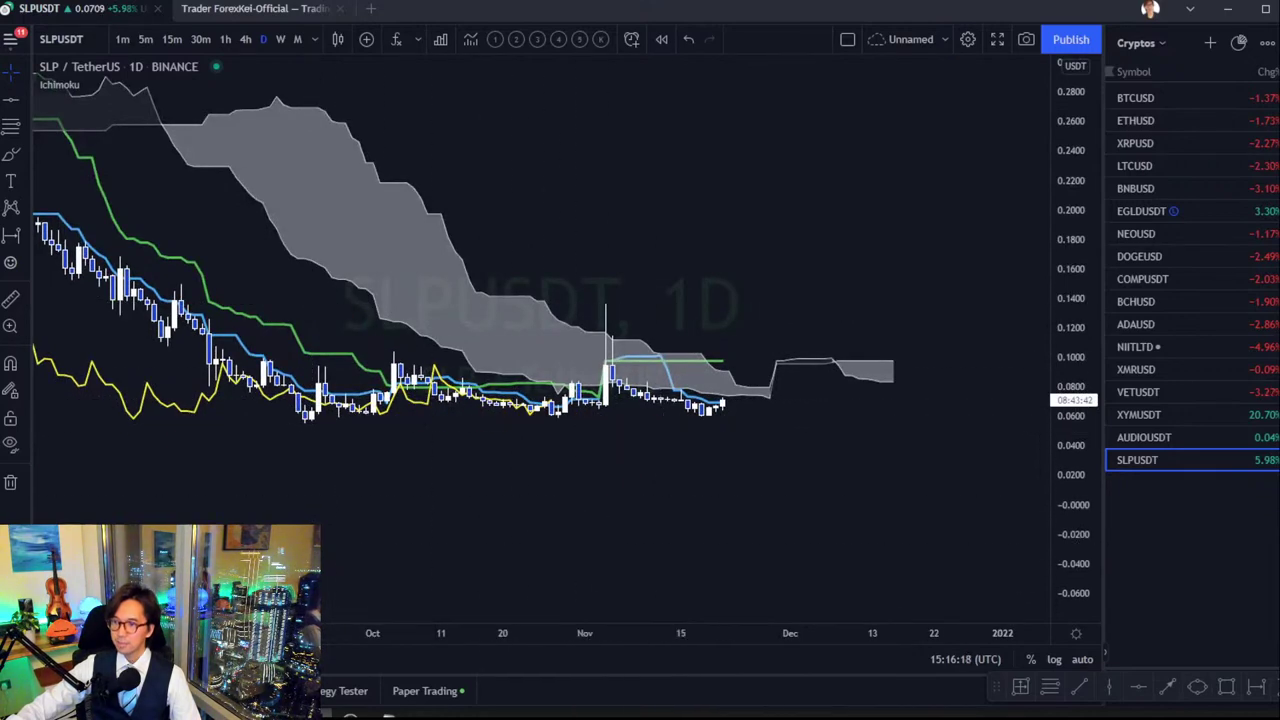
pyautogui.moveTo(630, 633); pyautogui.dragTo(480, 633)
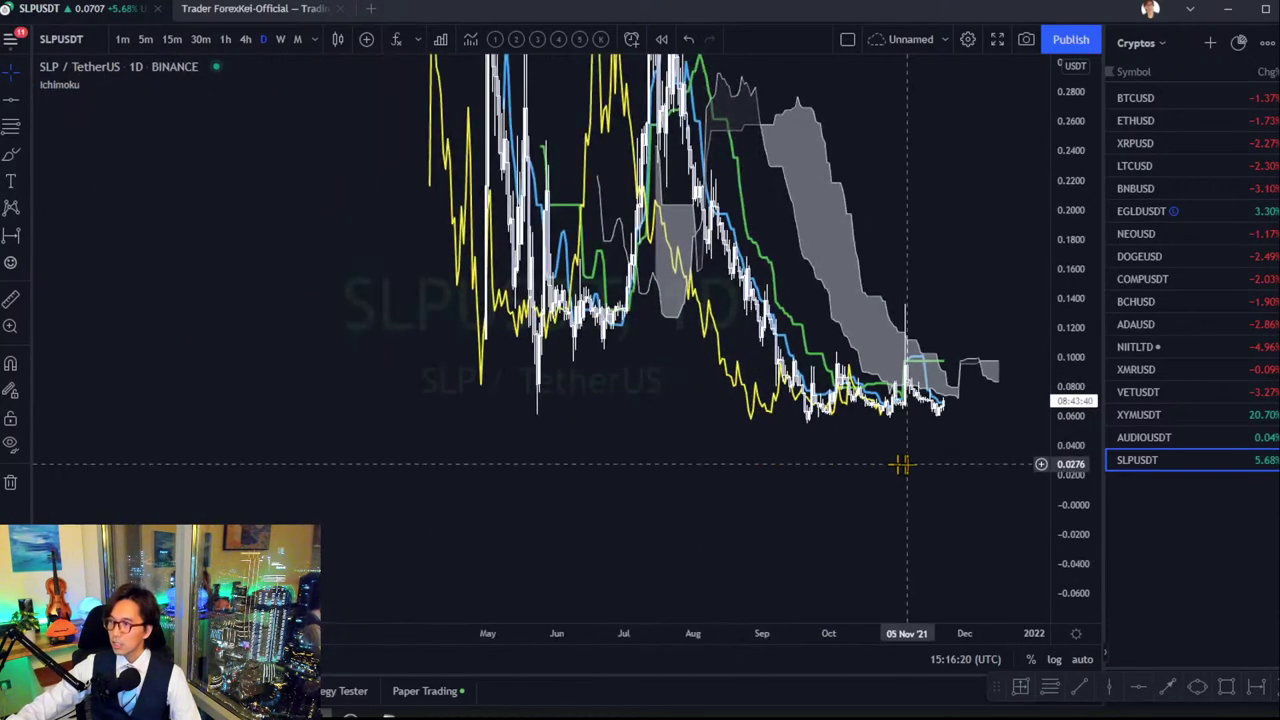
pyautogui.click(1138, 686)
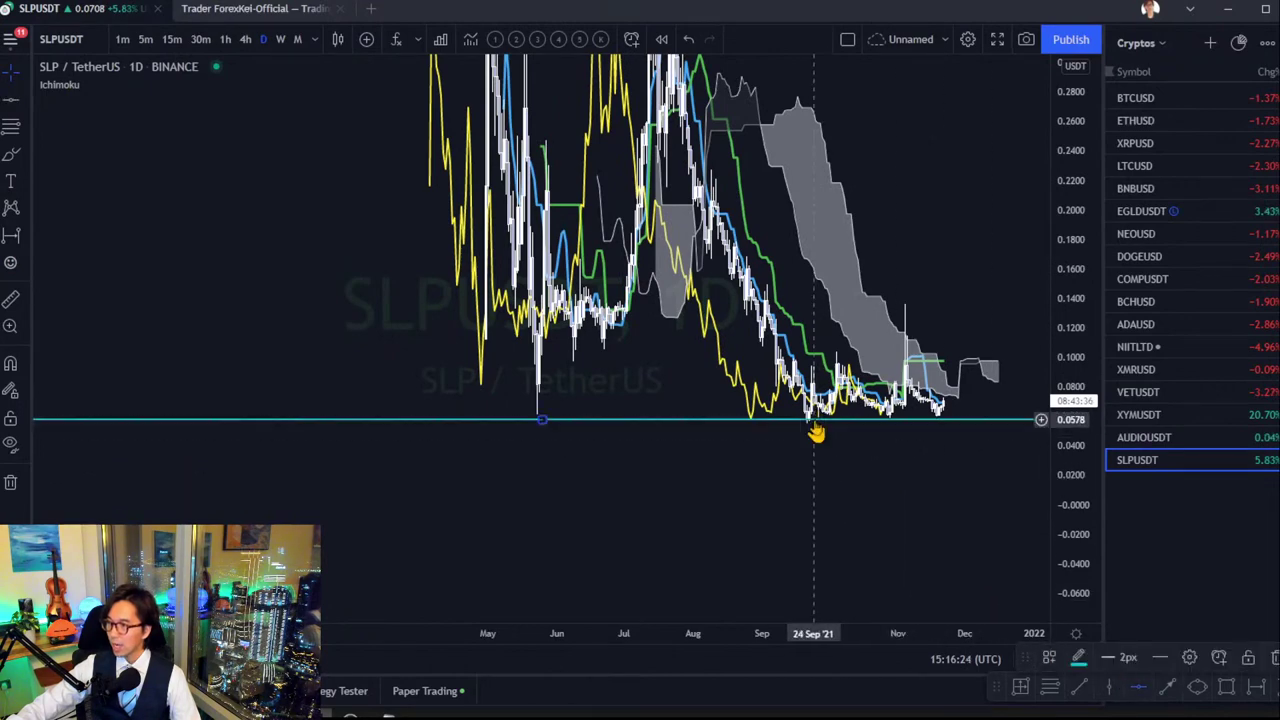
pyautogui.click(815, 420)
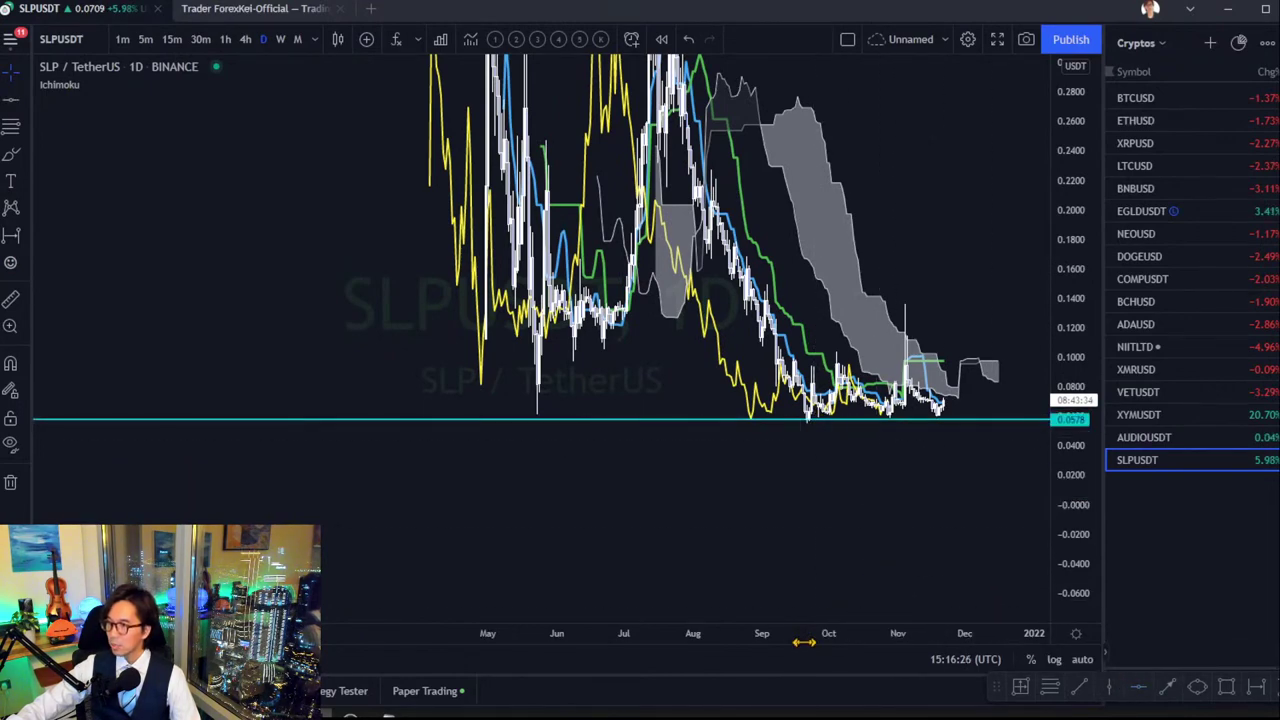
# Zoom in on the recent candles and frame the Ichimoku cloud ahead of them.
pyautogui.moveTo(804, 642); pyautogui.dragTo(430, 640)
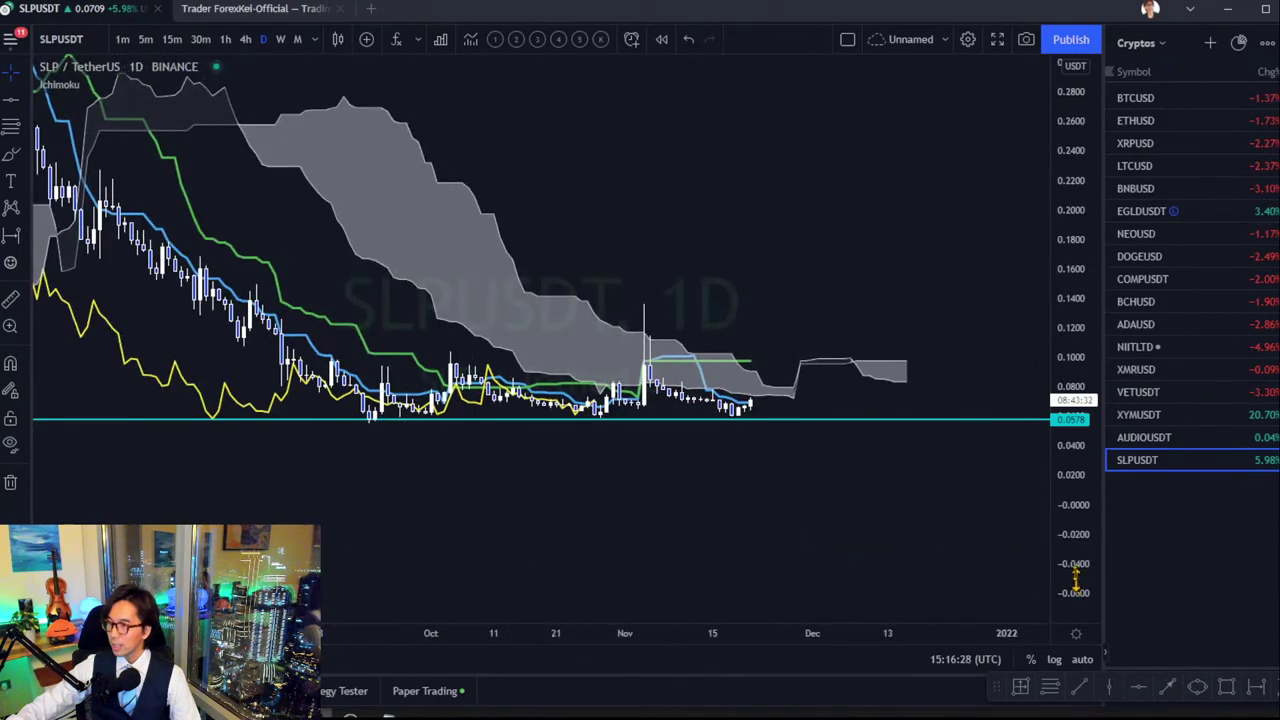
pyautogui.moveTo(1075, 580); pyautogui.dragTo(897, 389)
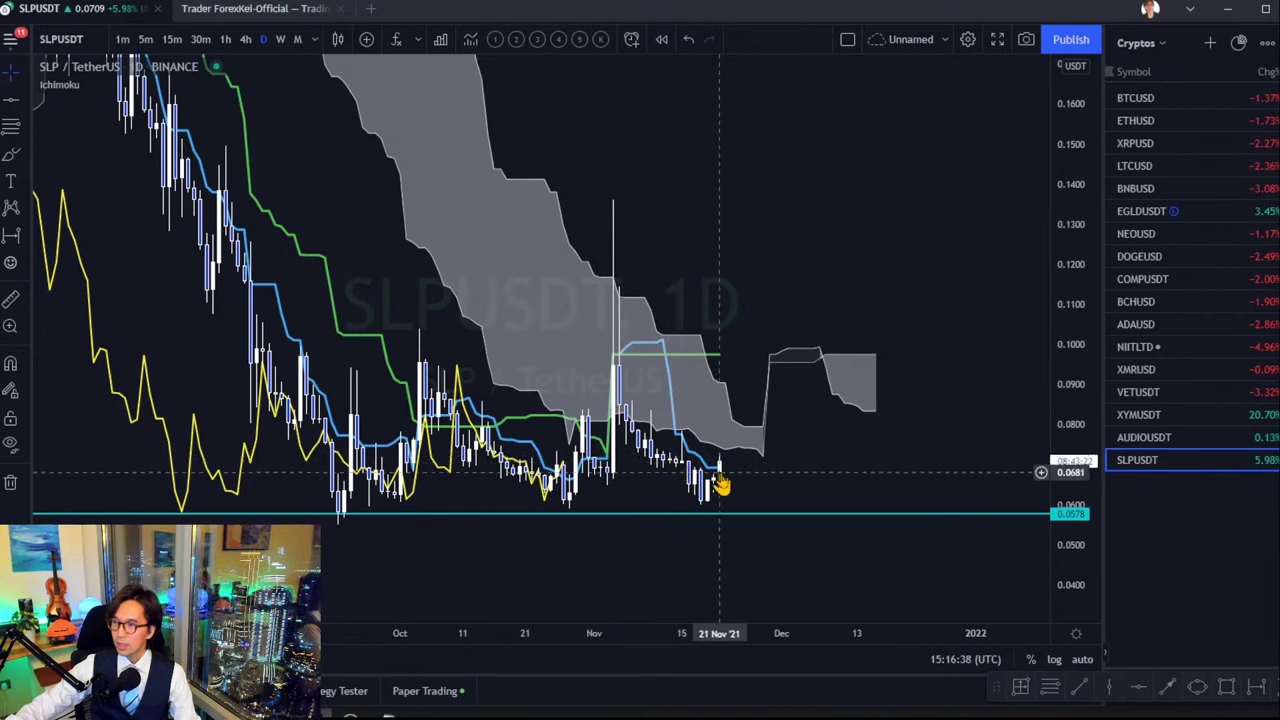
pyautogui.moveTo(722, 485); pyautogui.dragTo(669, 455)
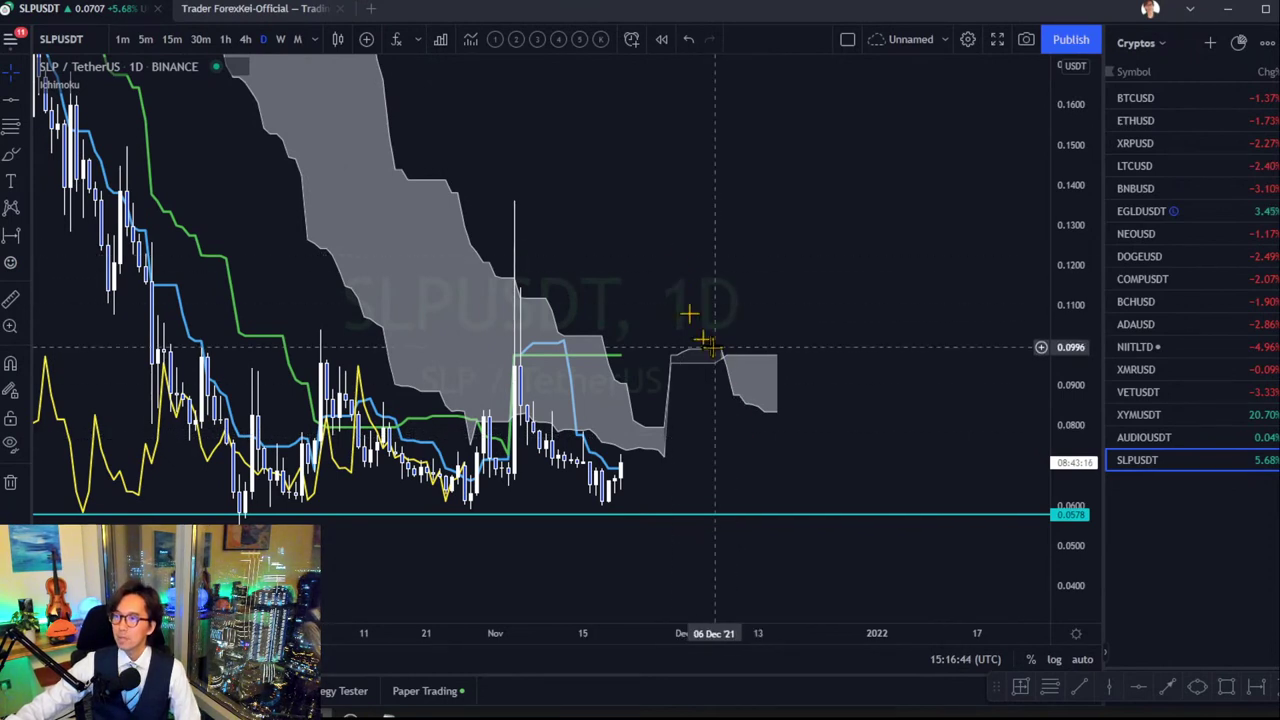
pyautogui.moveTo(705, 342); pyautogui.dragTo(757, 277)
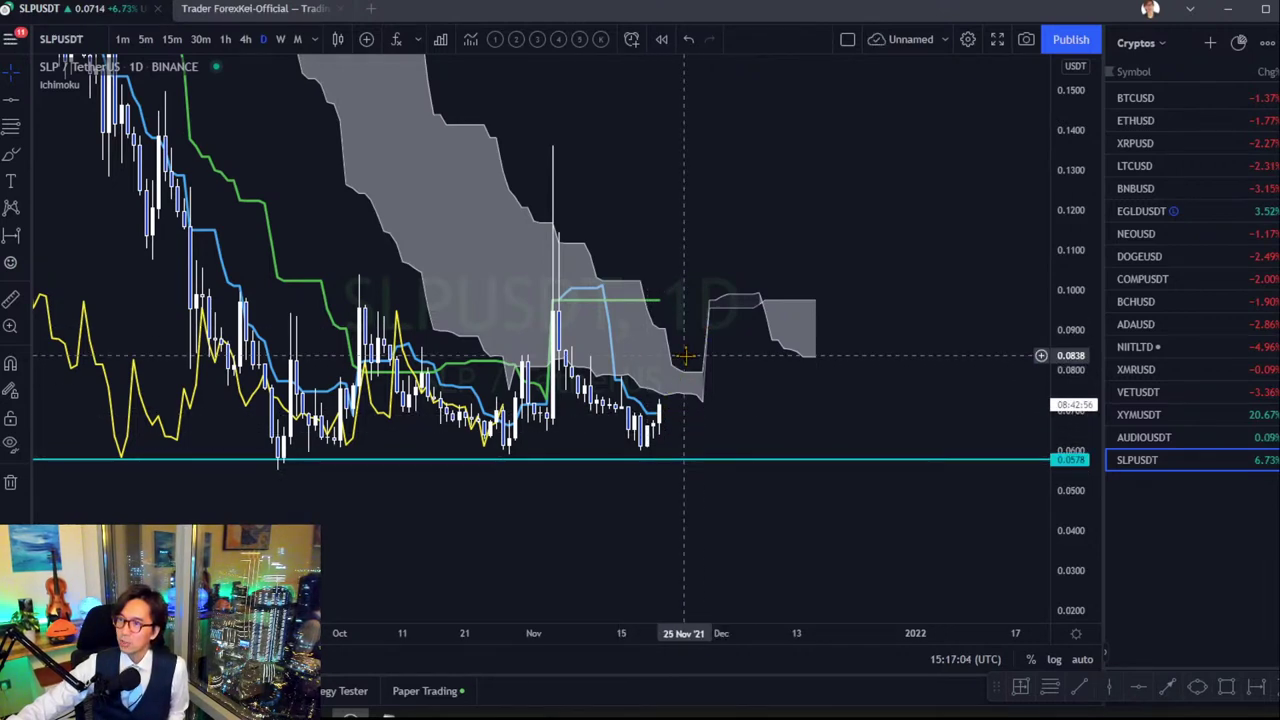
pyautogui.moveTo(684, 351); pyautogui.dragTo(877, 271)
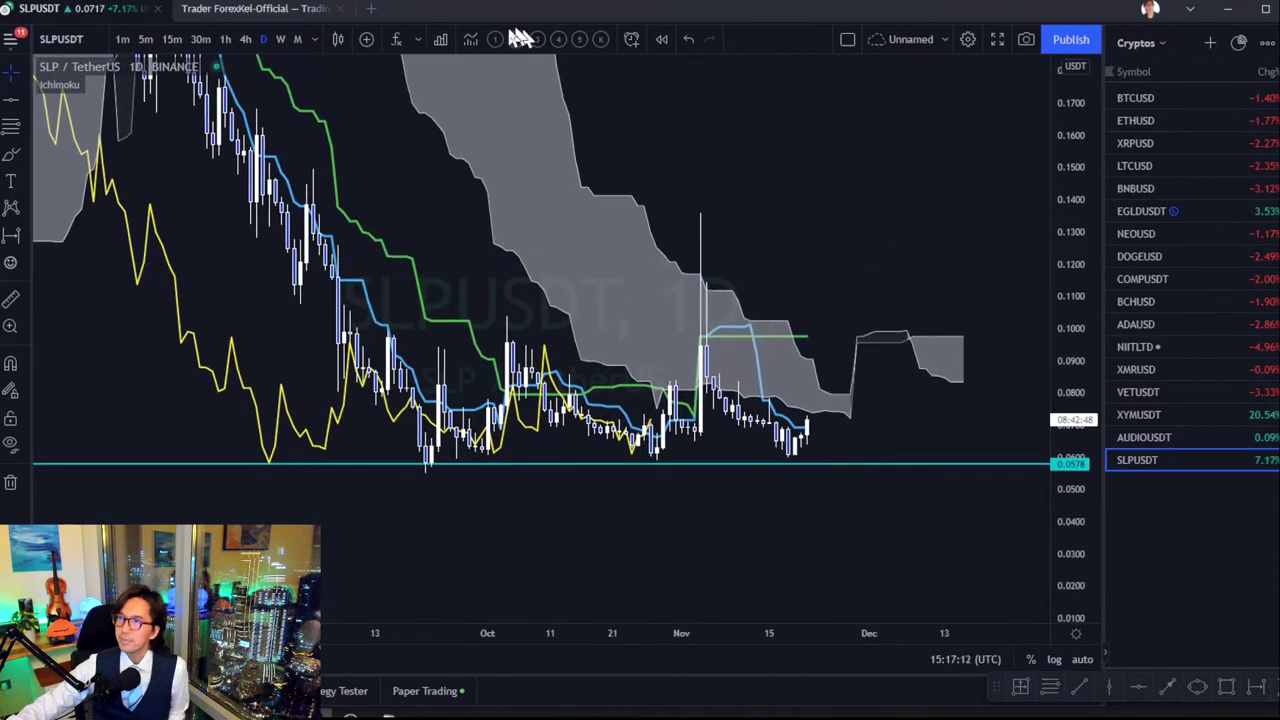
# Check SLPUSDT's full history on the weekly timeframe.
pyautogui.click(280, 39)
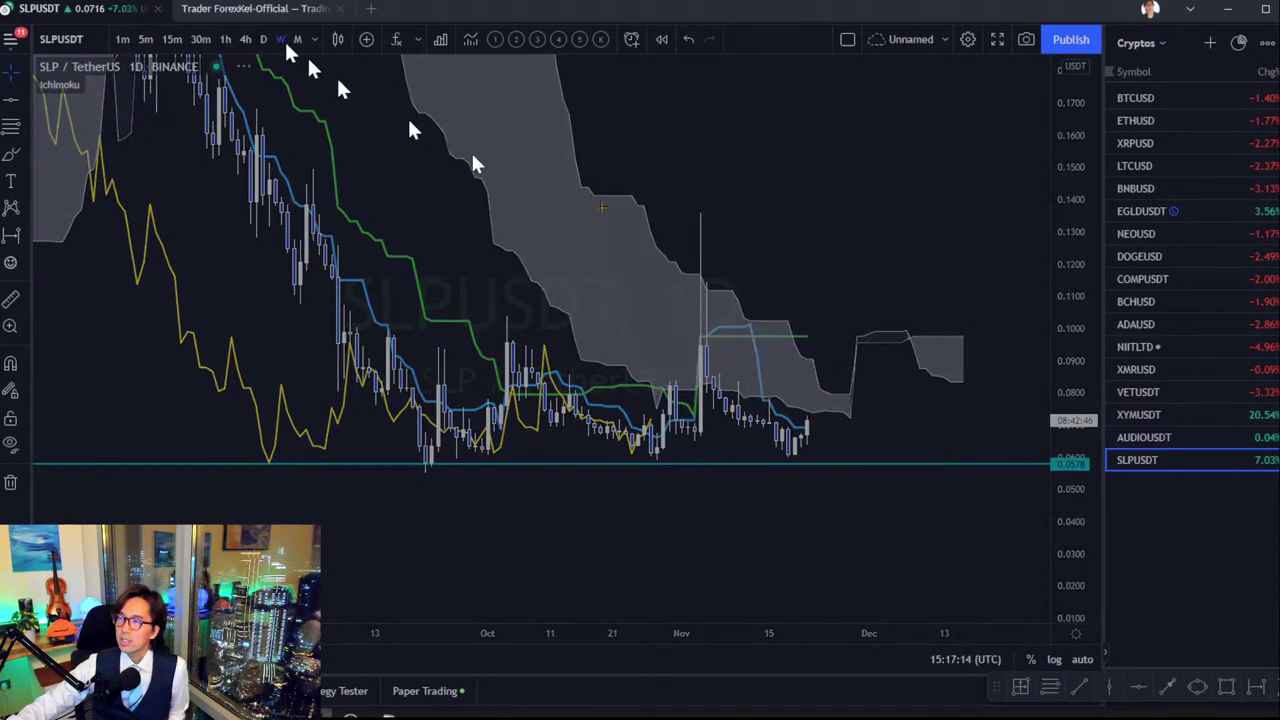
pyautogui.moveTo(1062, 175); pyautogui.dragTo(937, 366)
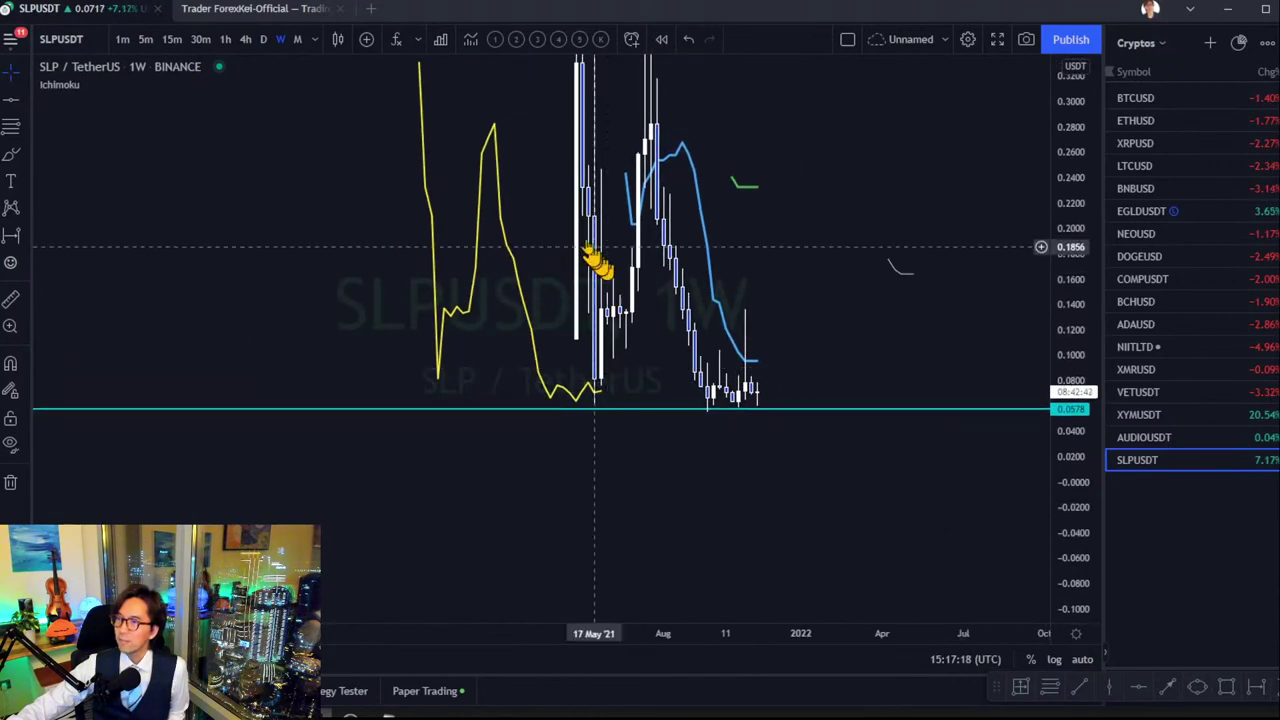
pyautogui.moveTo(683, 245); pyautogui.dragTo(630, 290)
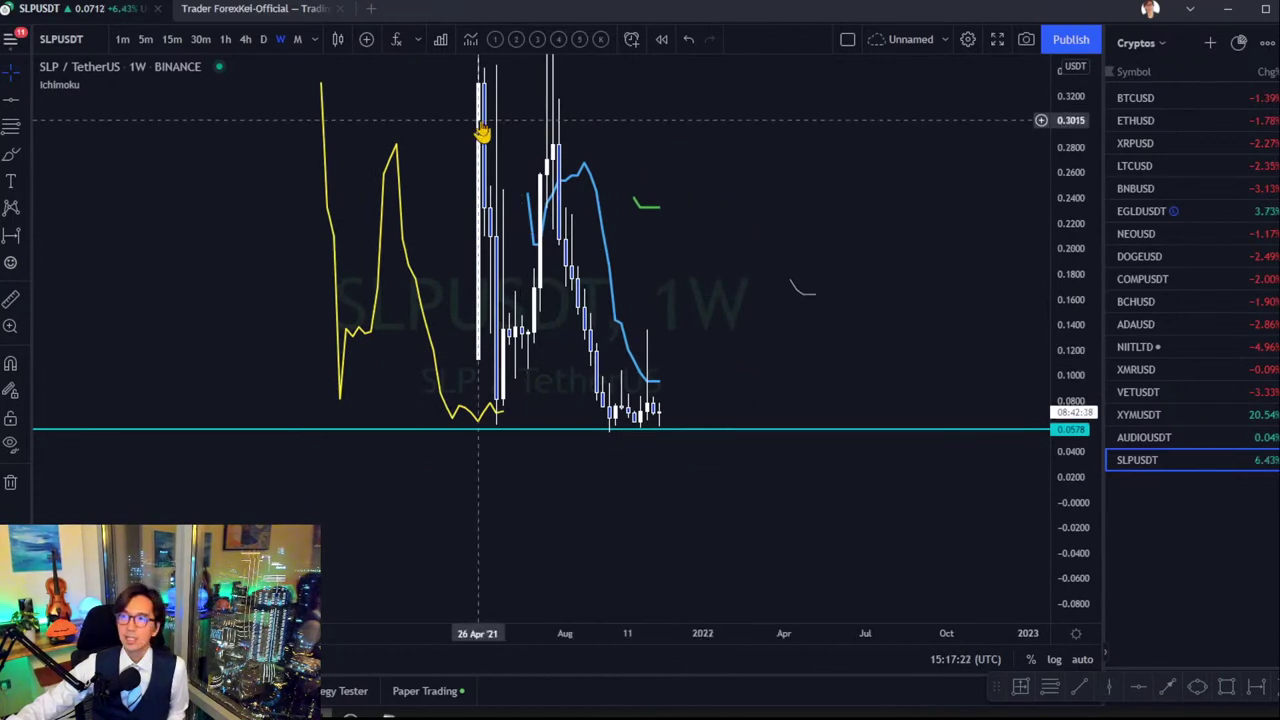
# Switch to 4-hour candles and frame them above the 0.0578 support, prices about 0.035–0.11.
pyautogui.click(265, 40)
pyautogui.click(247, 40)
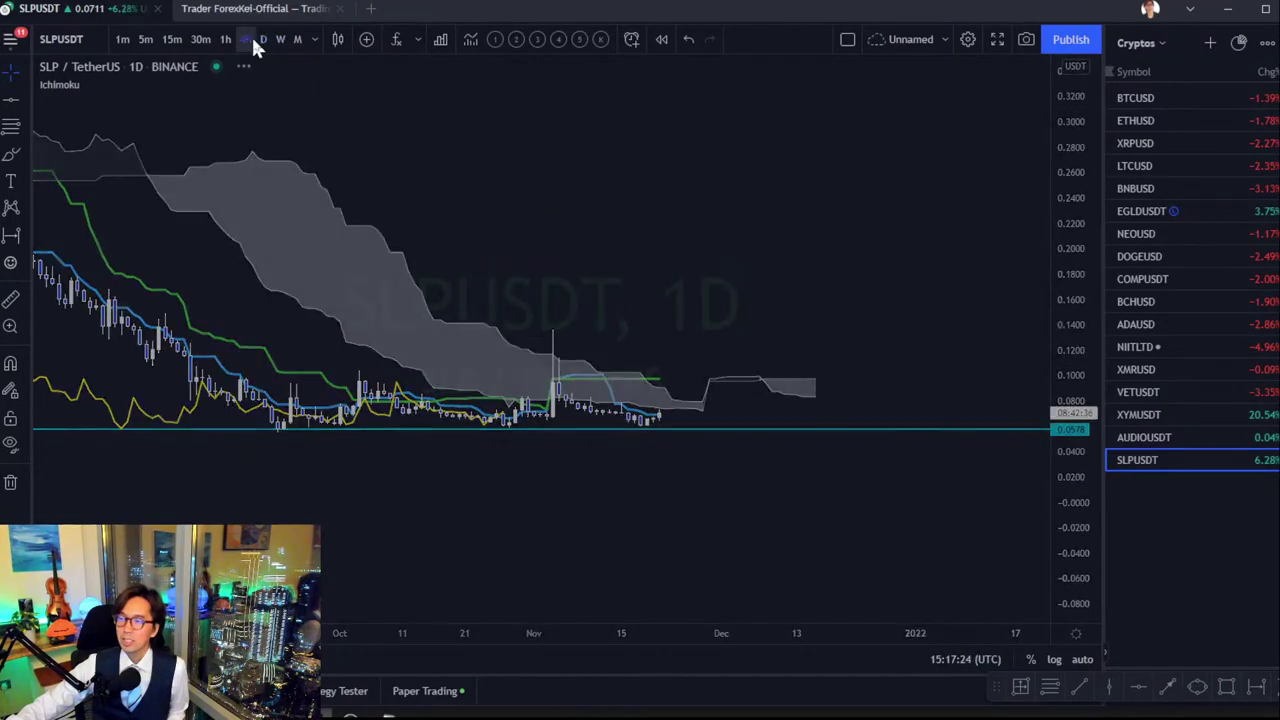
pyautogui.moveTo(1062, 567); pyautogui.dragTo(829, 420)
pyautogui.moveTo(699, 277); pyautogui.dragTo(758, 264)
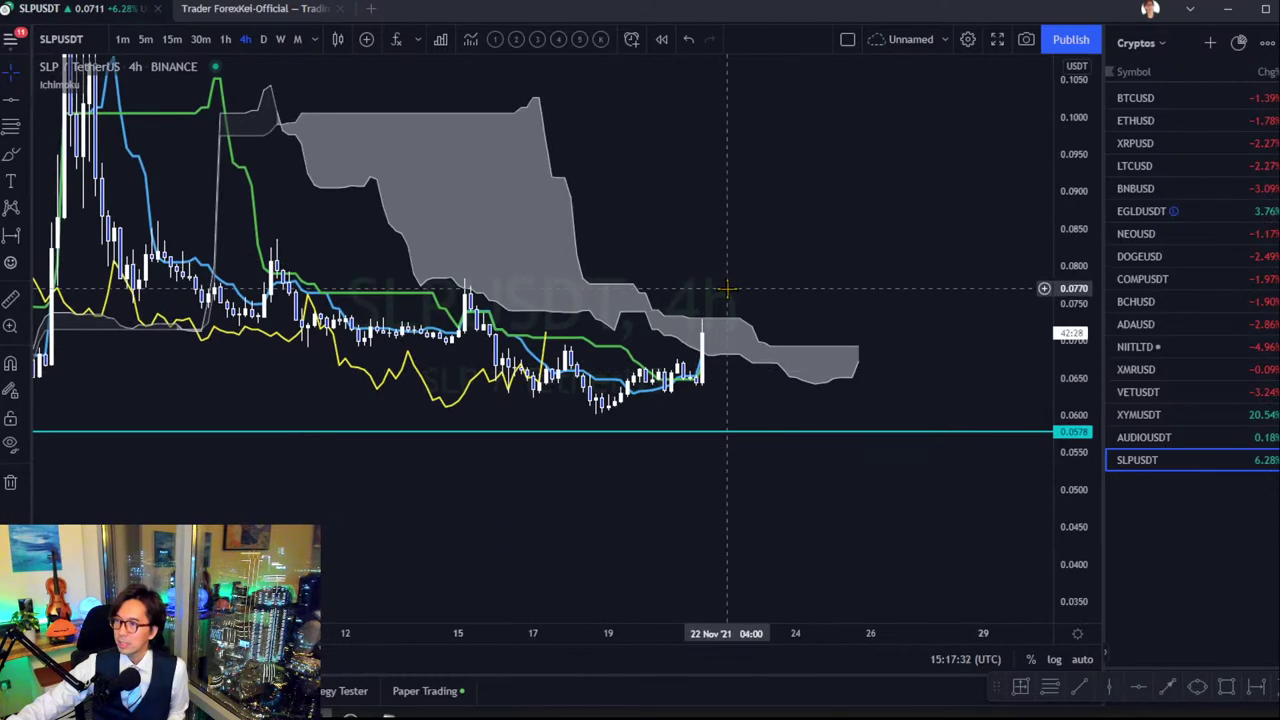
pyautogui.moveTo(728, 291); pyautogui.dragTo(740, 309)
pyautogui.moveTo(753, 312); pyautogui.dragTo(851, 343)
pyautogui.moveTo(1046, 329); pyautogui.dragTo(980, 237)
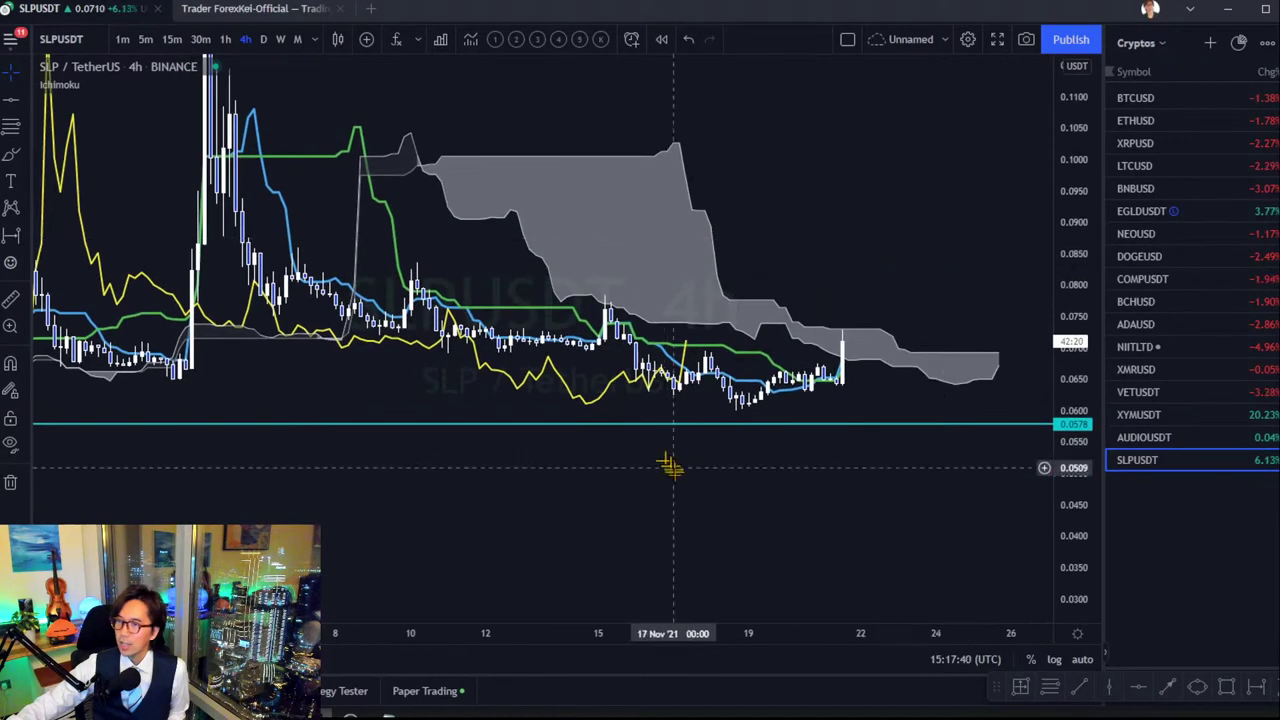
pyautogui.moveTo(517, 628); pyautogui.dragTo(534, 525)
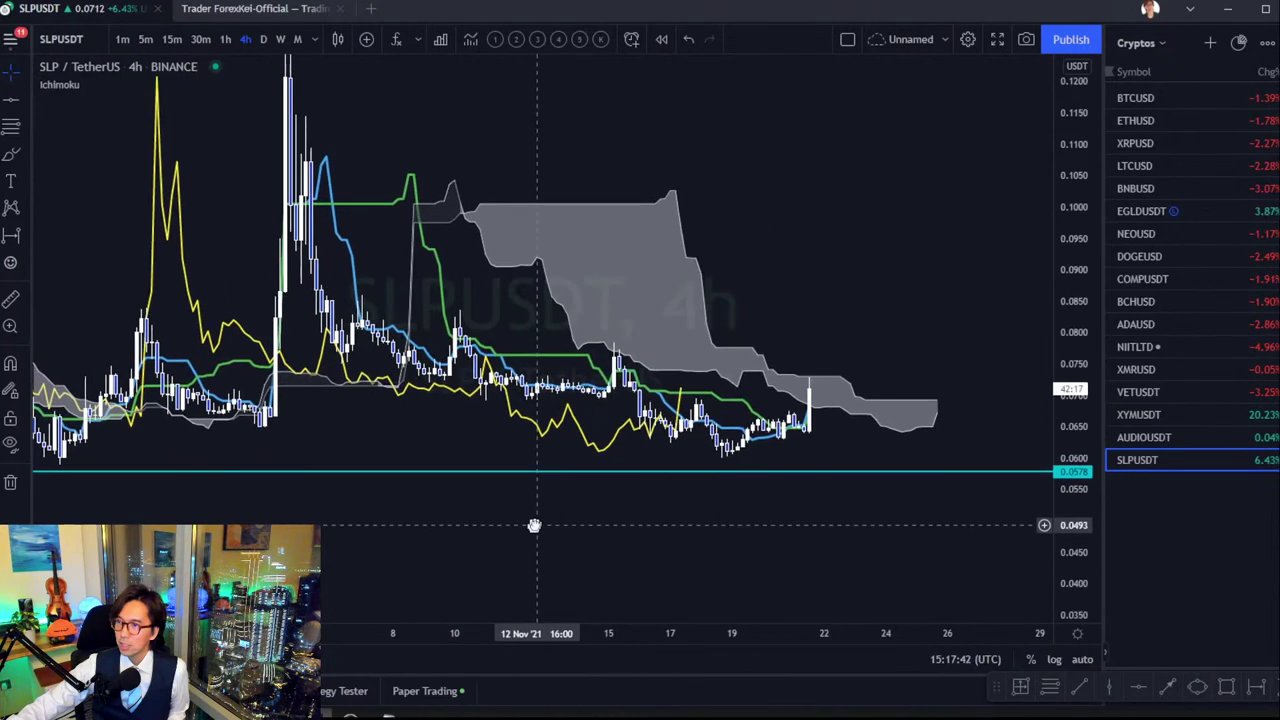
# Draw a descending trendline from the 0.0870 high to just past the latest candle.
pyautogui.click(1079, 686)
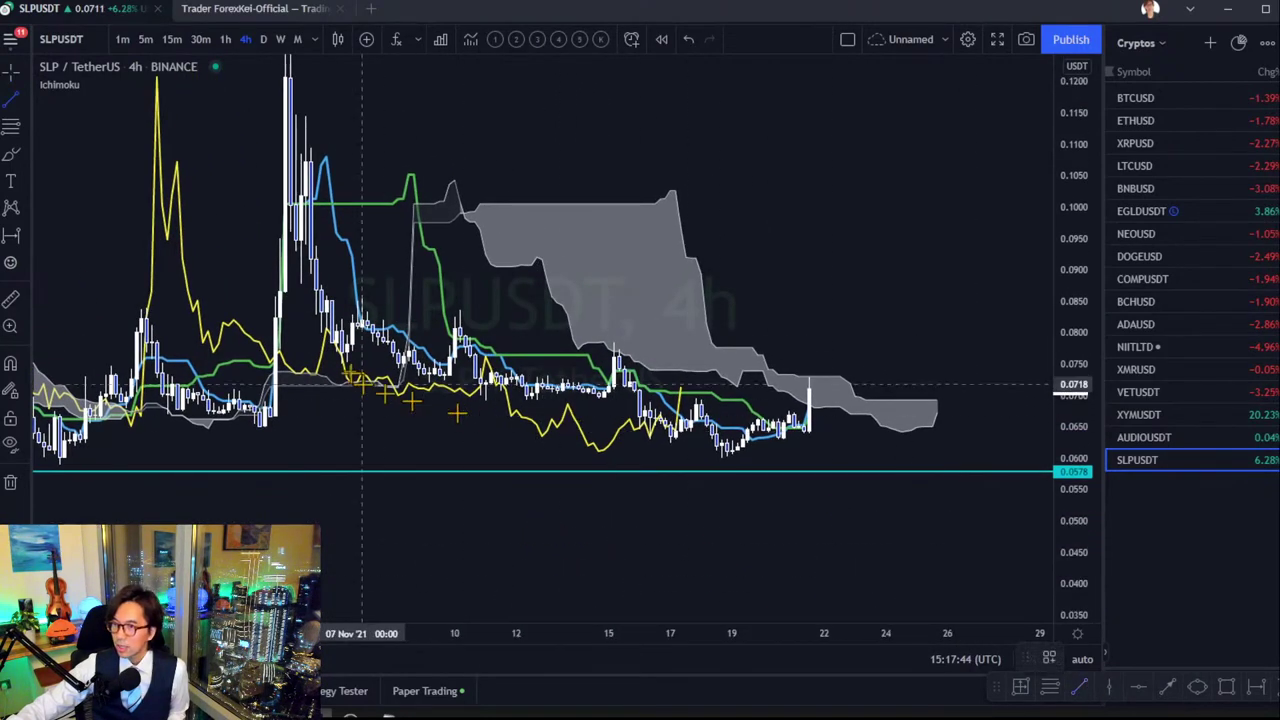
pyautogui.click(332, 290)
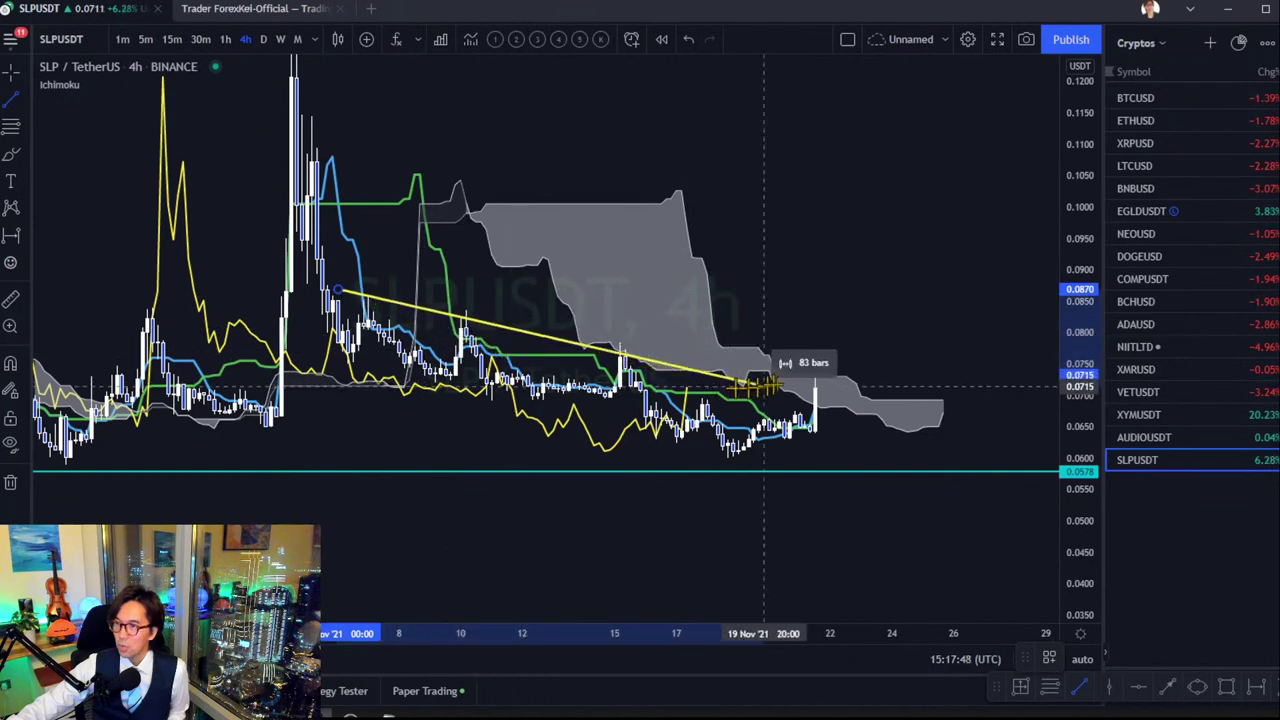
pyautogui.click(878, 393)
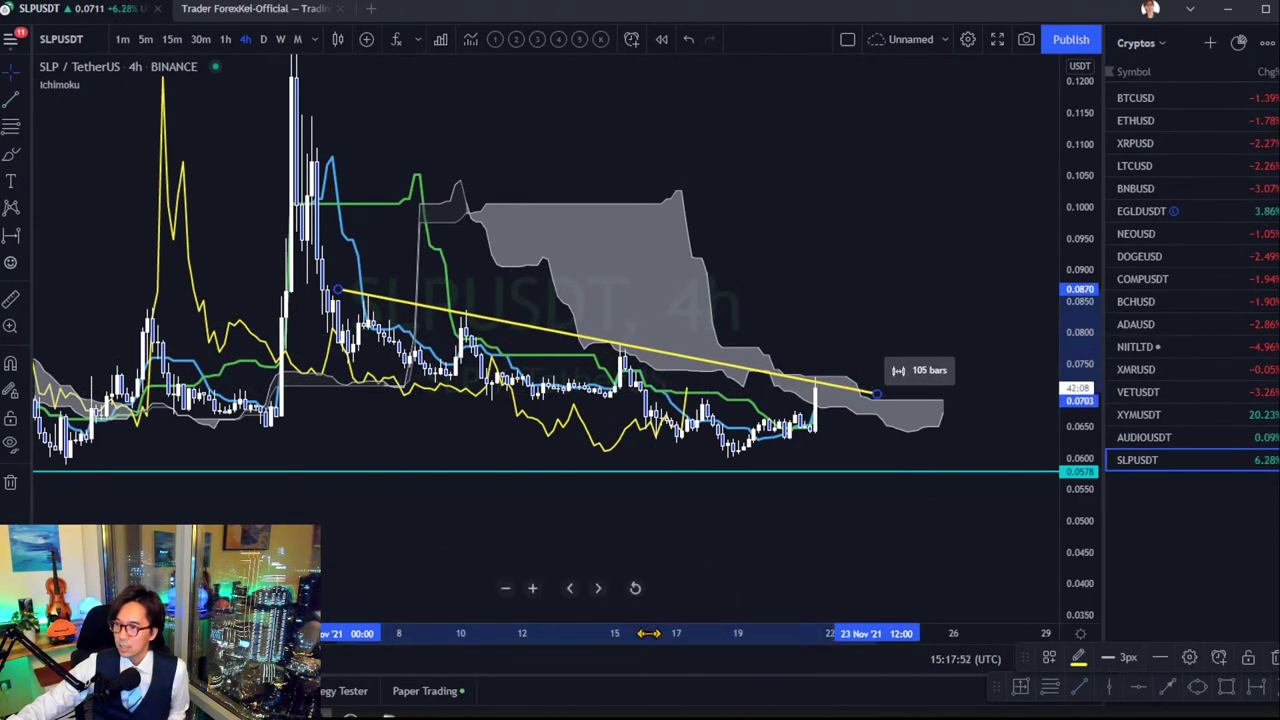
# Frame the trendline and cloud, then draw a red upward arrow from the latest candle.
pyautogui.moveTo(640, 633); pyautogui.dragTo(540, 633)
pyautogui.moveTo(505, 535); pyautogui.dragTo(640, 515)
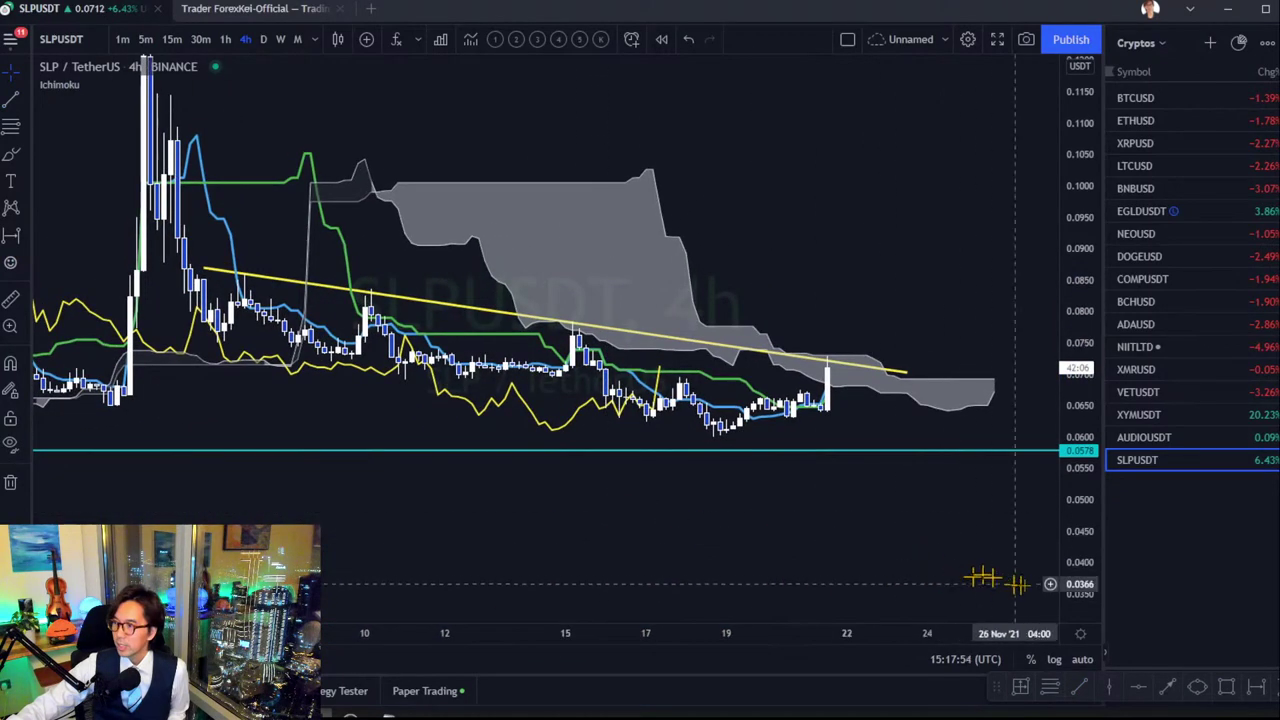
pyautogui.moveTo(1080, 480); pyautogui.dragTo(1050, 405)
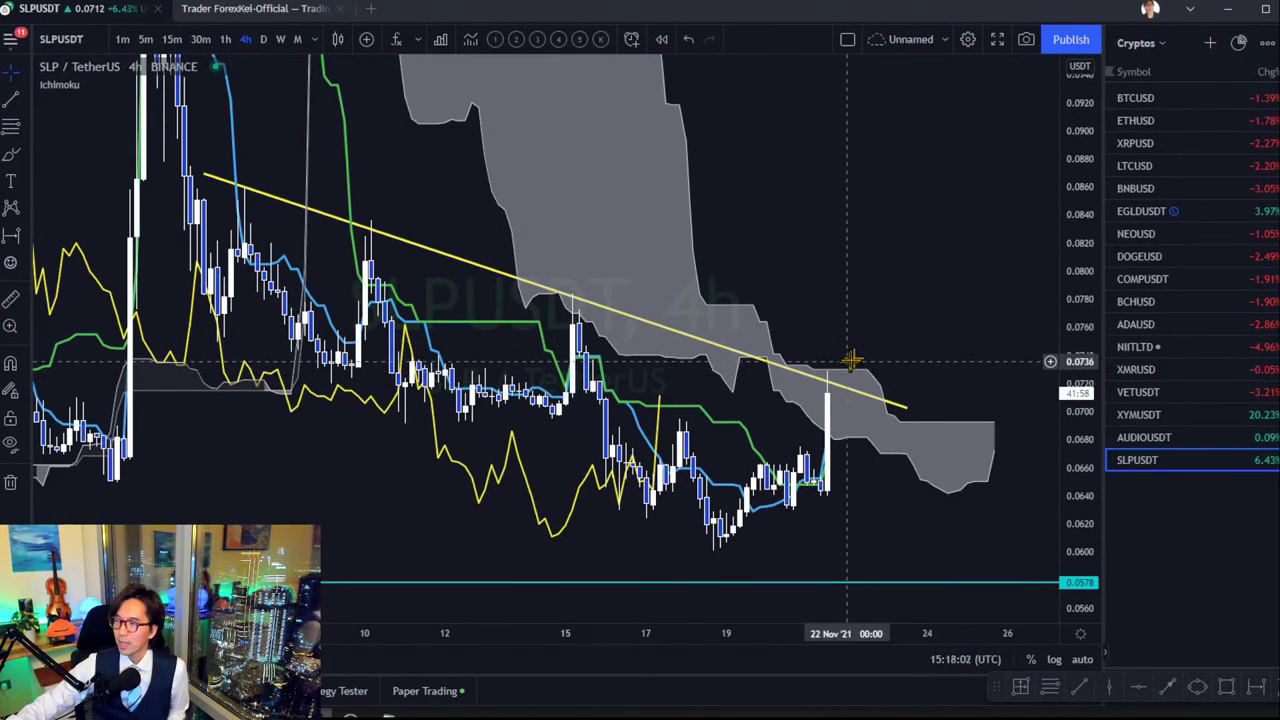
pyautogui.moveTo(857, 271); pyautogui.dragTo(897, 267)
pyautogui.moveTo(1094, 200); pyautogui.dragTo(1094, 275)
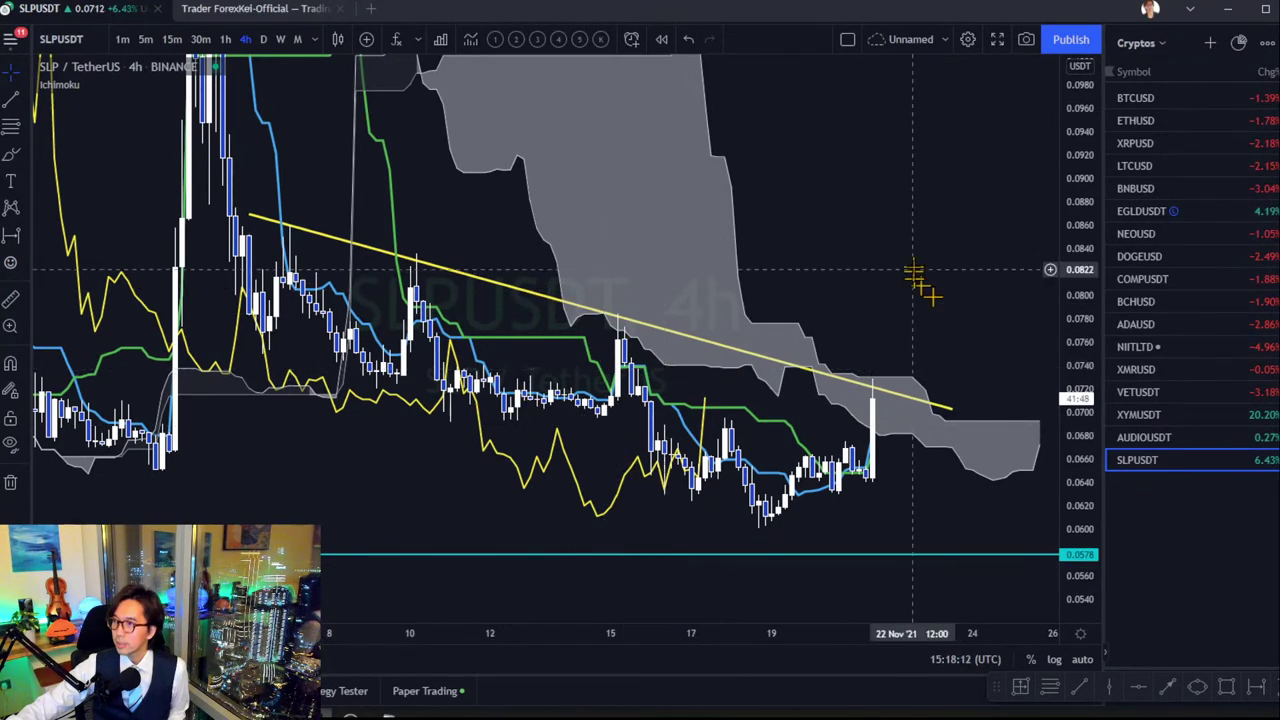
pyautogui.moveTo(932, 280); pyautogui.dragTo(909, 284)
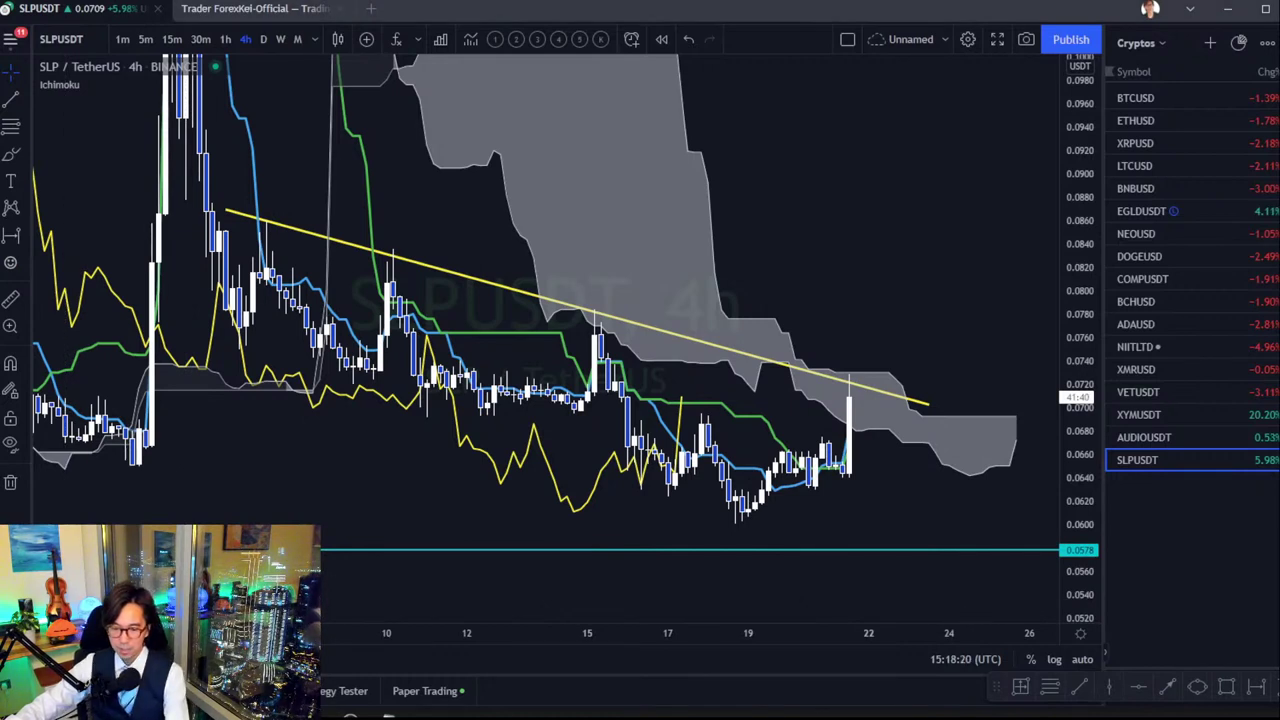
pyautogui.moveTo(850, 402)
pyautogui.mouseDown()
pyautogui.moveTo(895, 341)
pyautogui.moveTo(906, 341)
pyautogui.moveTo(877, 361)
pyautogui.moveTo(920, 360)
pyautogui.moveTo(934, 338)
pyautogui.moveTo(930, 360)
pyautogui.mouseUp()
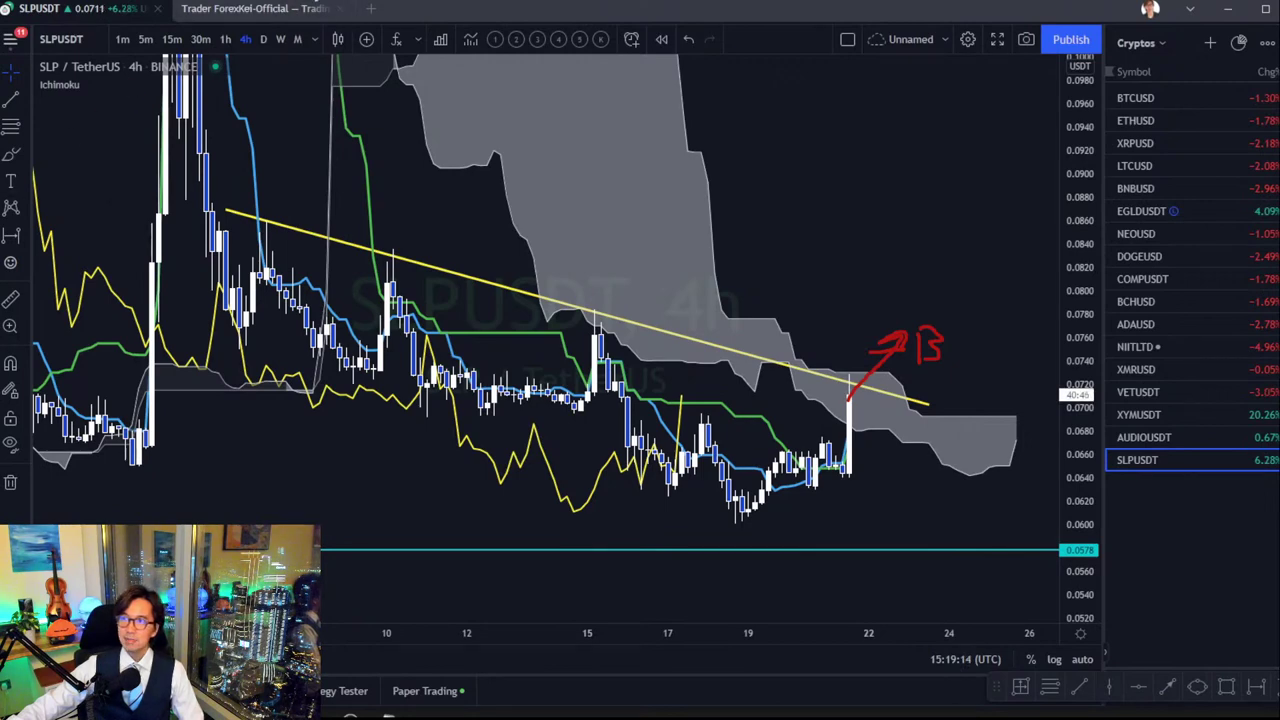
pyautogui.hotkey('alt', 'Tab')
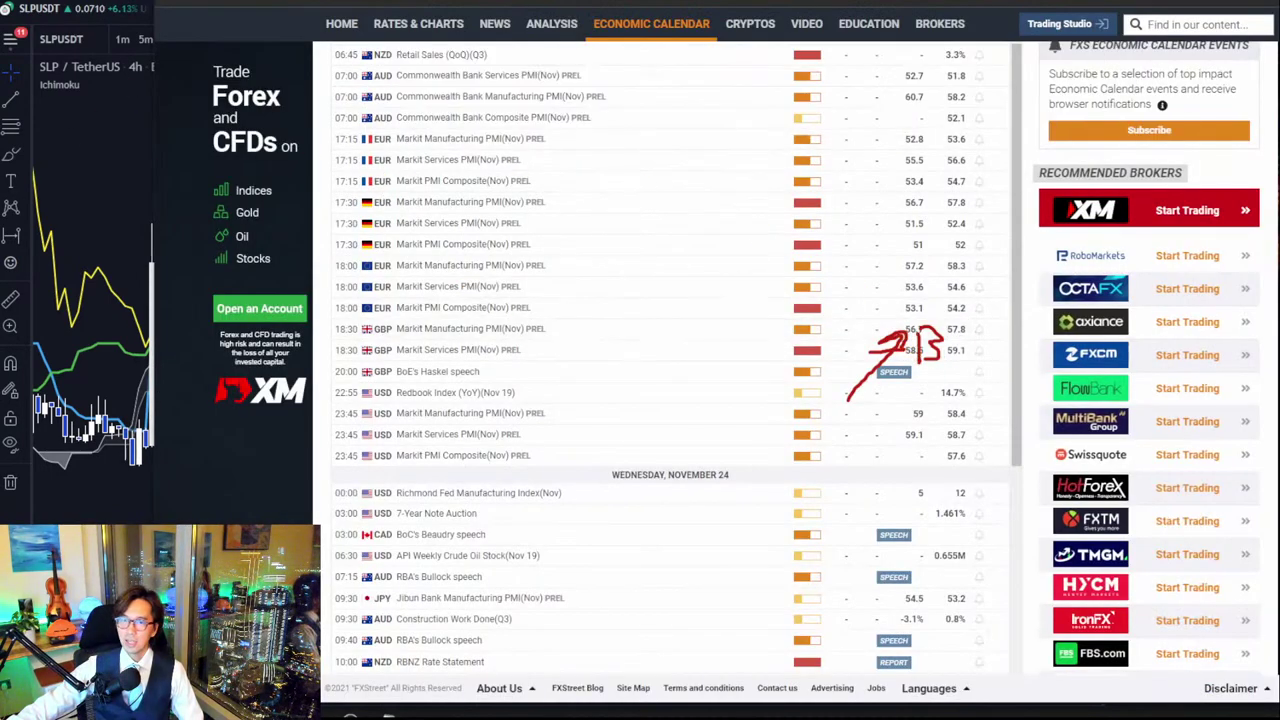
pyautogui.hotkey('alt', 'Tab')
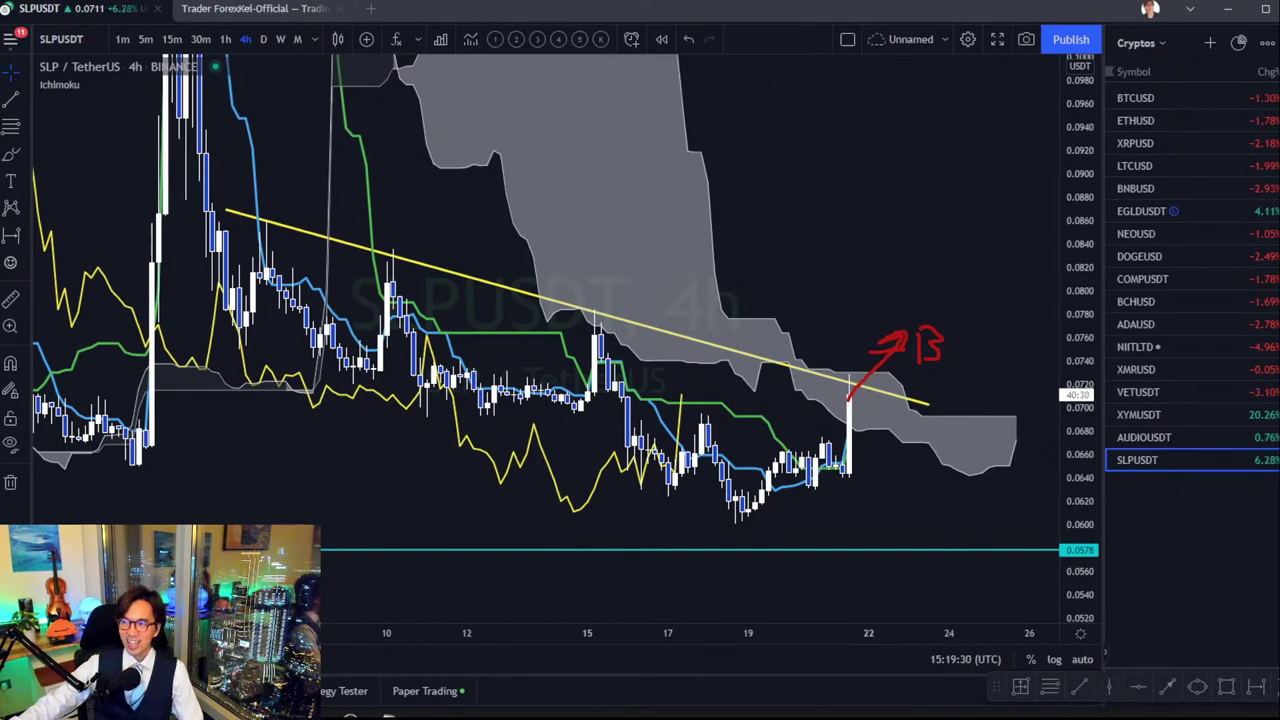
# Show the AUDIOUSDT 4-hour chart with prices compressed to 1.0–5.0 and recent candles in view.
pyautogui.click(1172, 436)
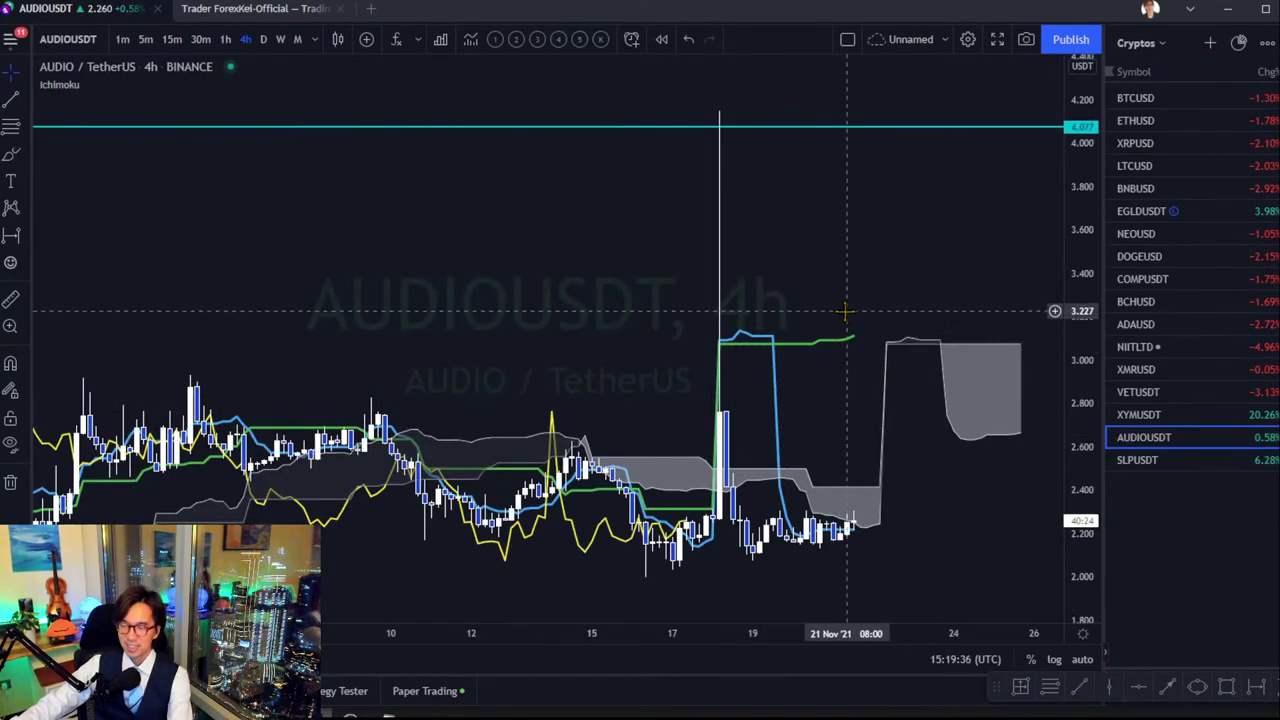
pyautogui.moveTo(1080, 210); pyautogui.dragTo(706, 396)
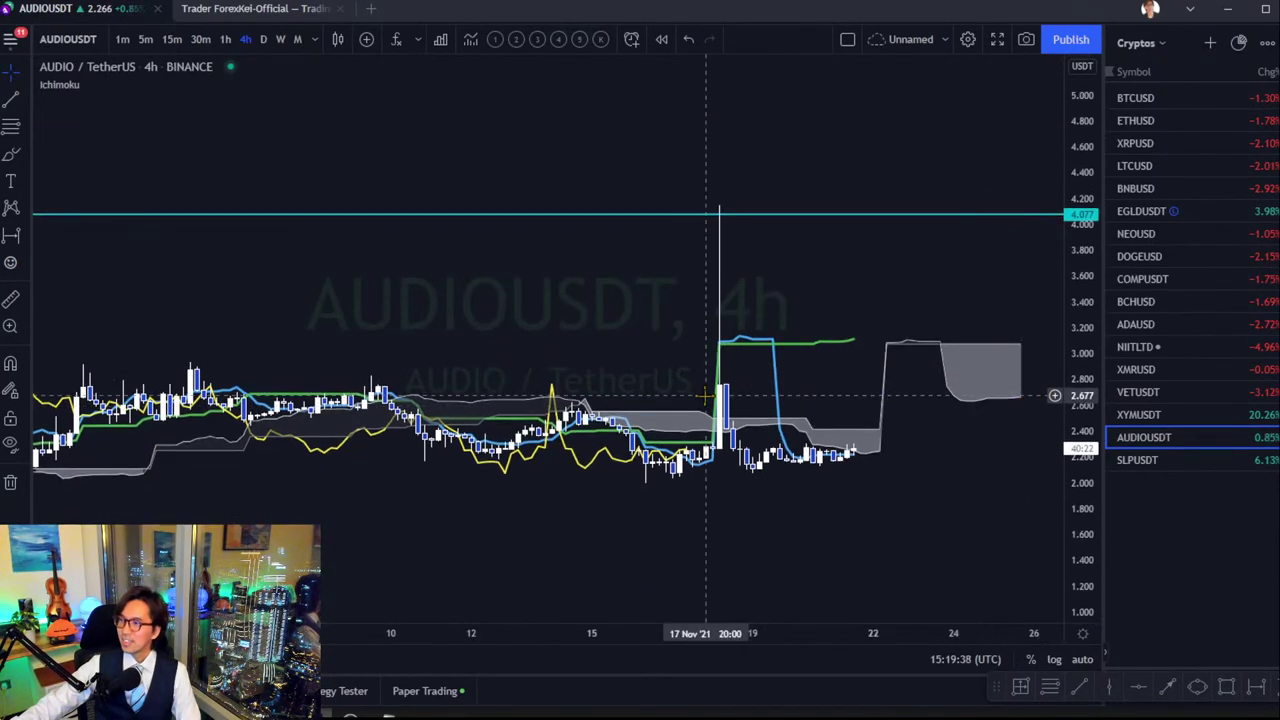
pyautogui.moveTo(751, 286); pyautogui.dragTo(685, 302)
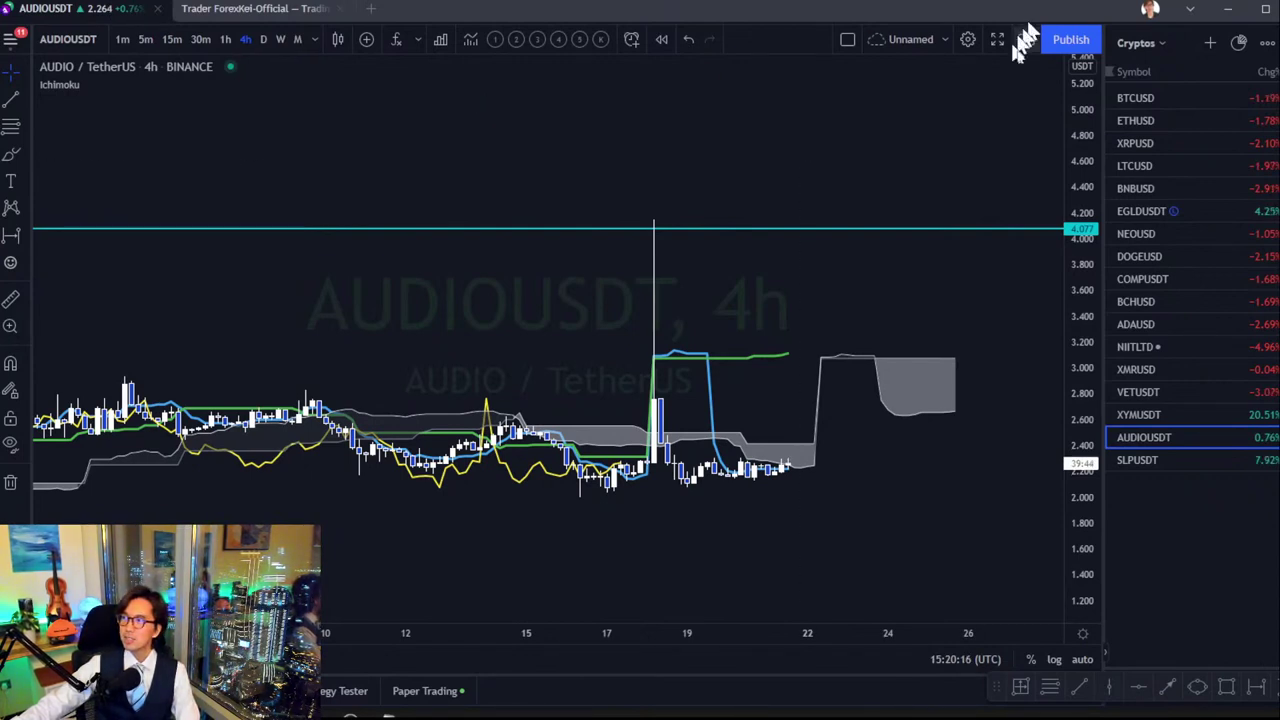
pyautogui.click(1146, 50)
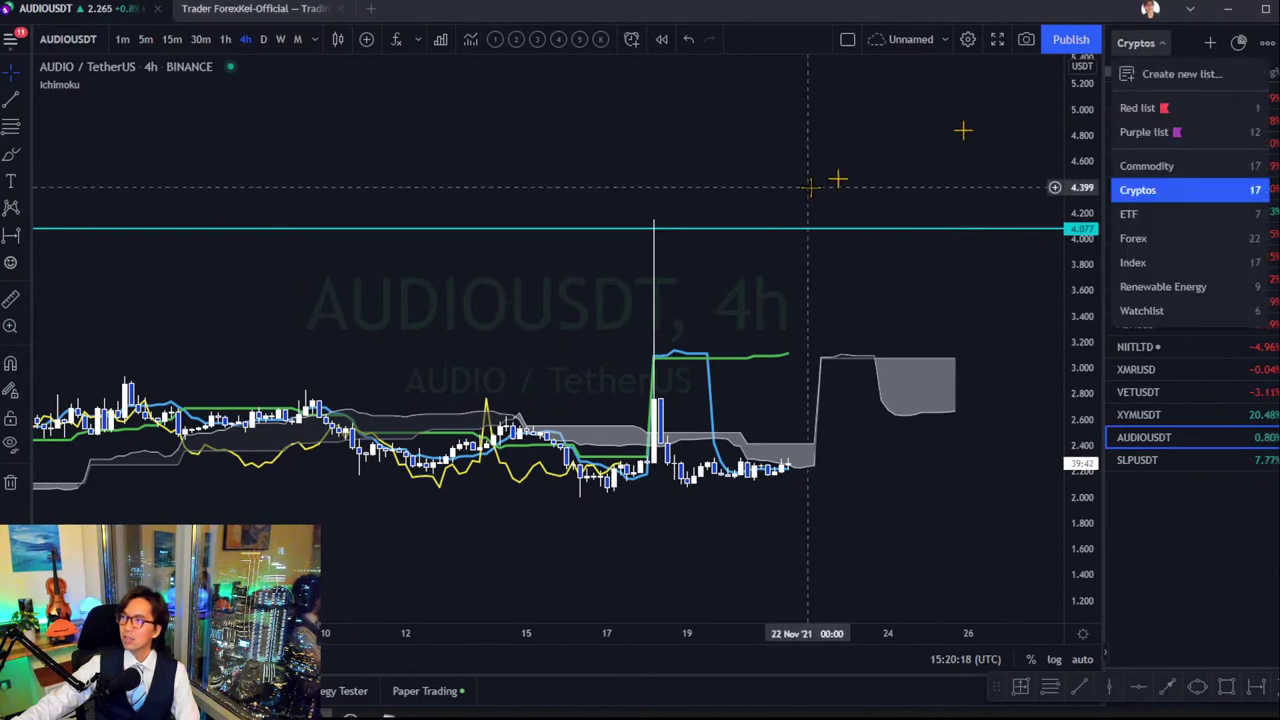
pyautogui.click(569, 86)
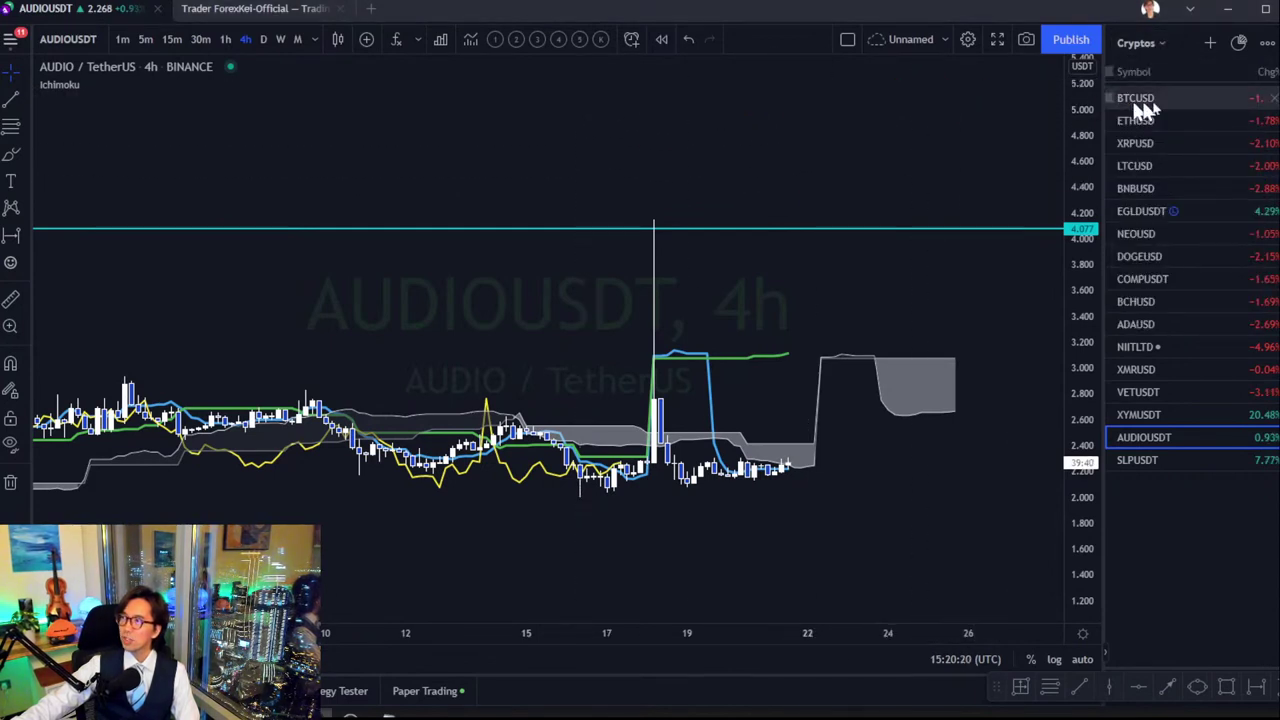
pyautogui.click(1145, 44)
pyautogui.click(945, 108)
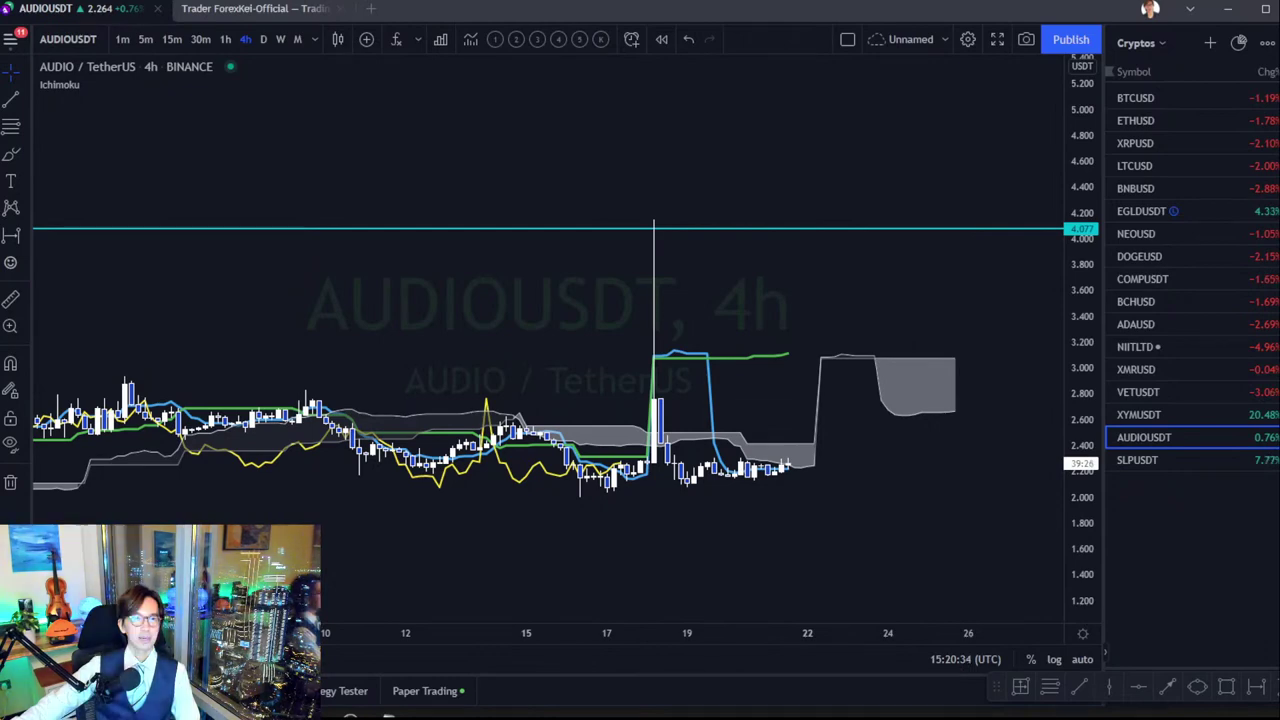
# Maximise the Currency Strength Chart browser window and display yesterday's strength data.
pyautogui.hotkey('alt', 'Tab')
pyautogui.moveTo(700, 2); pyautogui.dragTo(645, 9)
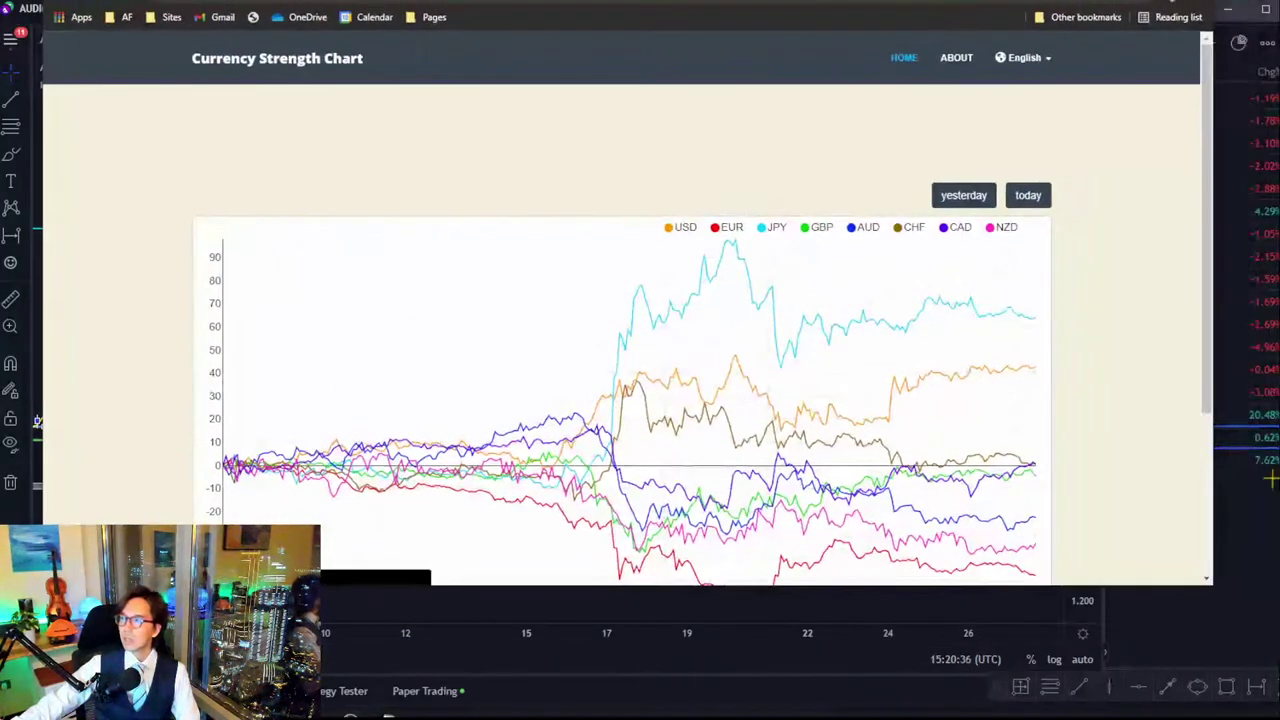
pyautogui.moveTo(1213, 588); pyautogui.dragTo(1278, 670)
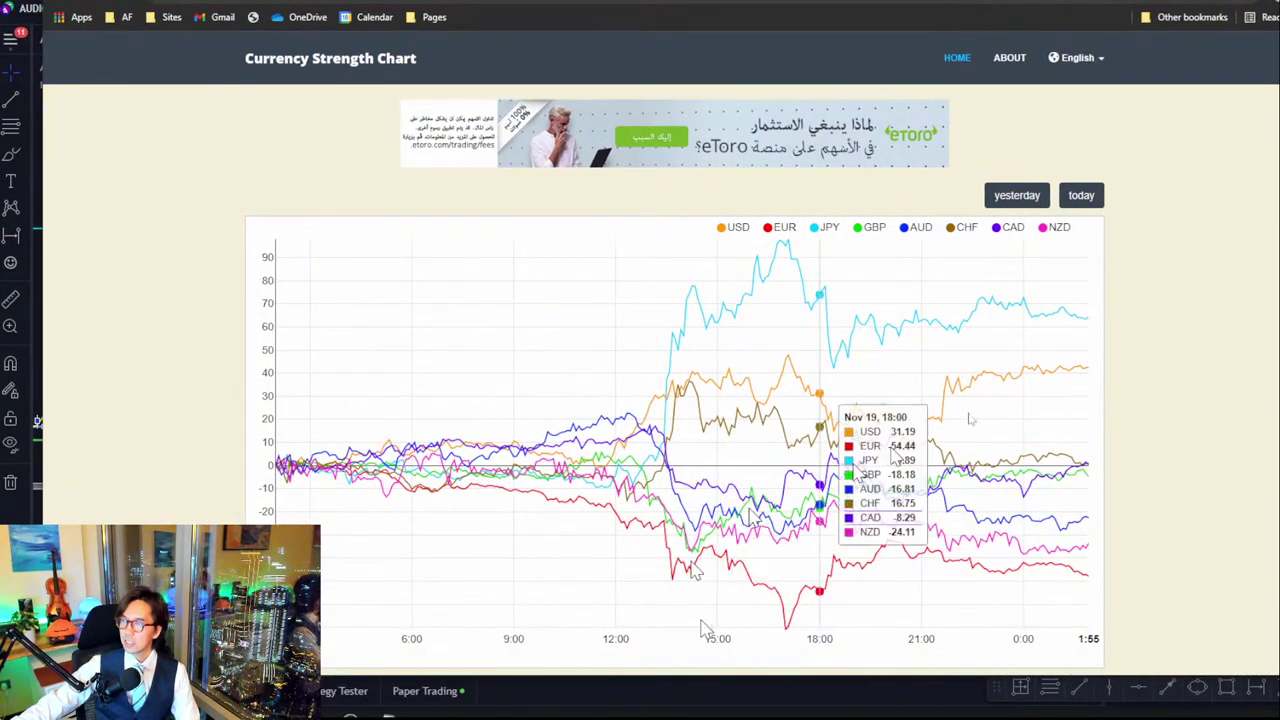
pyautogui.scroll(-1, 1270, 290)
pyautogui.scroll(-1, 1171, 337)
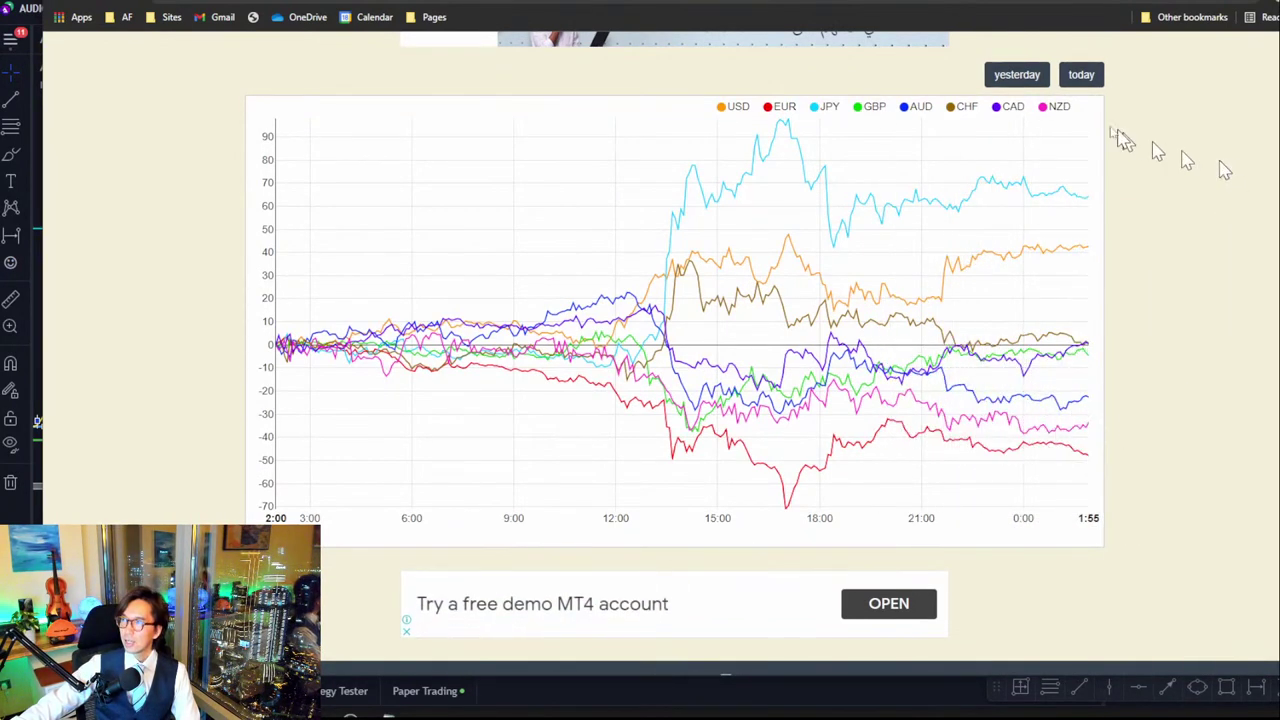
pyautogui.click(1005, 78)
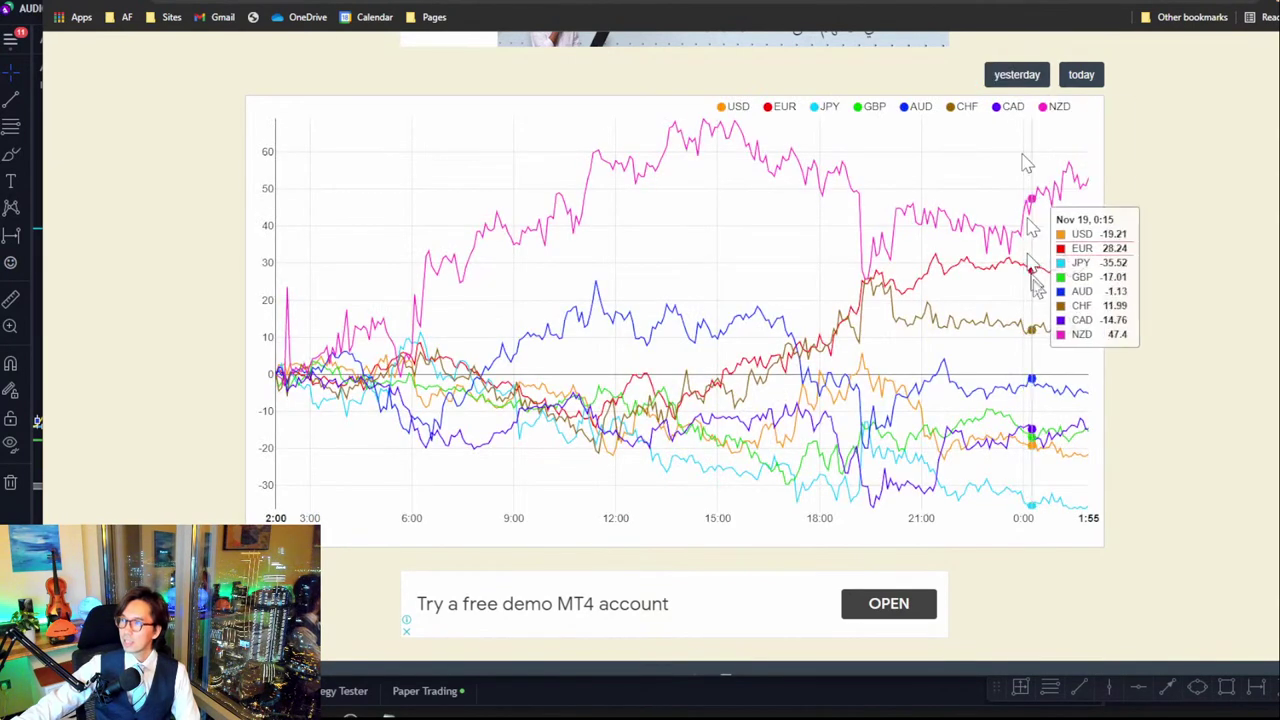
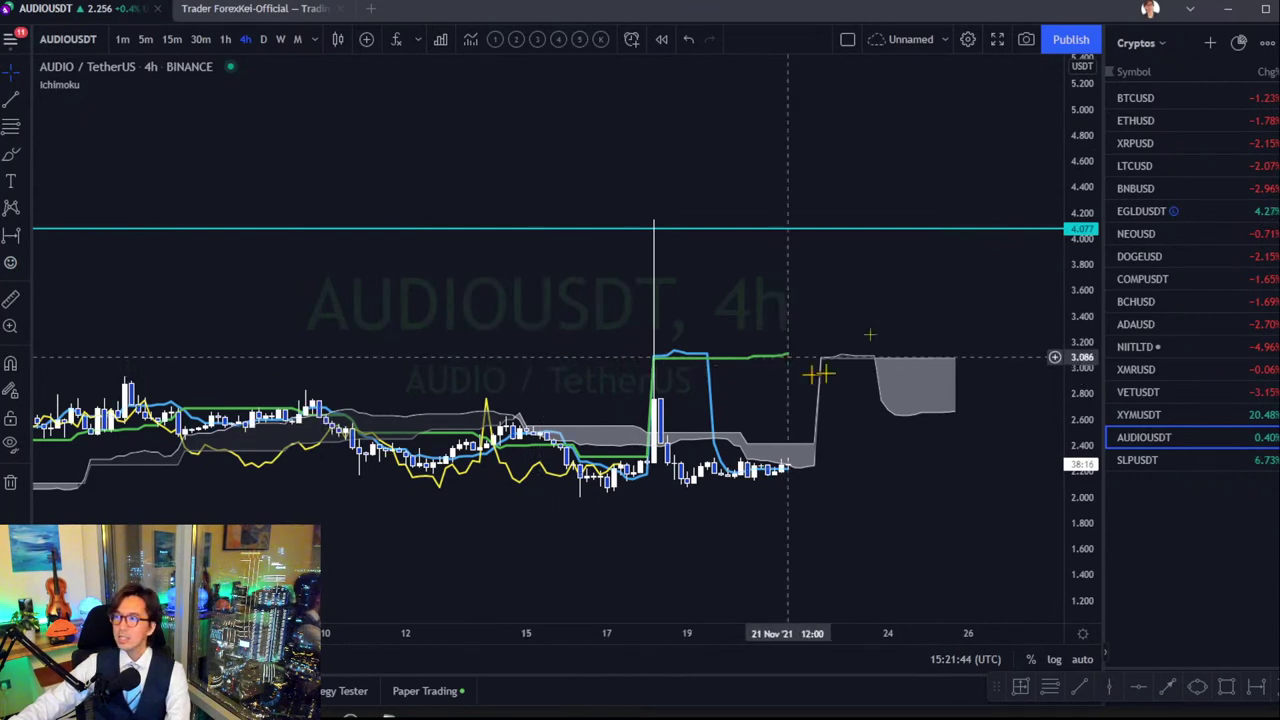
# Switch the watchlist from Cryptos to the Forex list.
pyautogui.click(1148, 45)
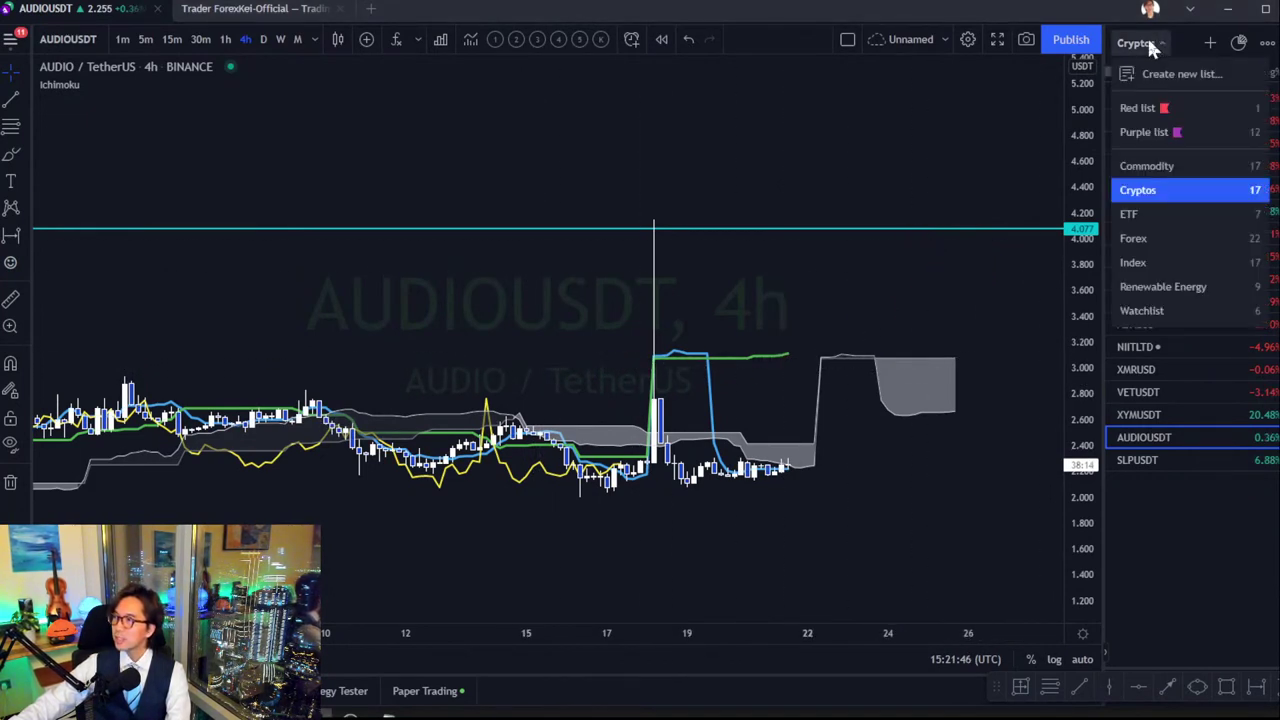
pyautogui.click(1160, 240)
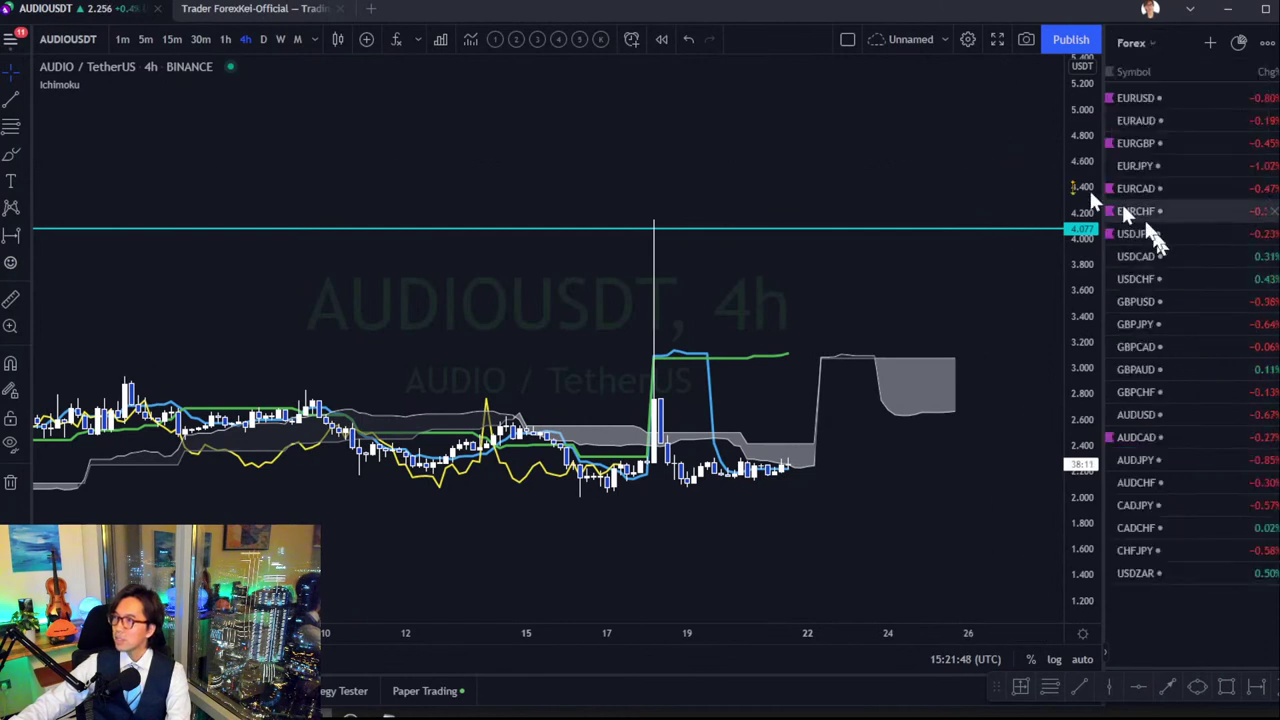
# Open the EURUSD 4h Ichimoku chart and pan and zoom toward recent candles.
pyautogui.click(1147, 95)
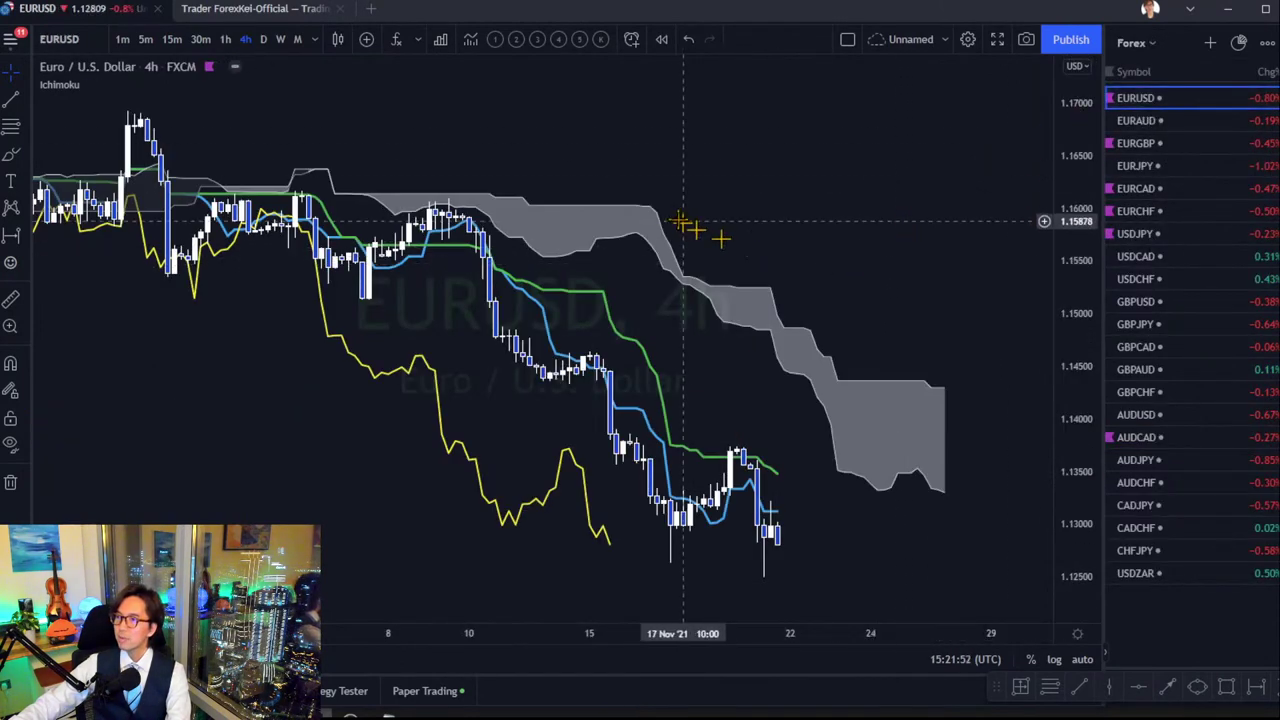
pyautogui.moveTo(686, 220); pyautogui.dragTo(737, 198)
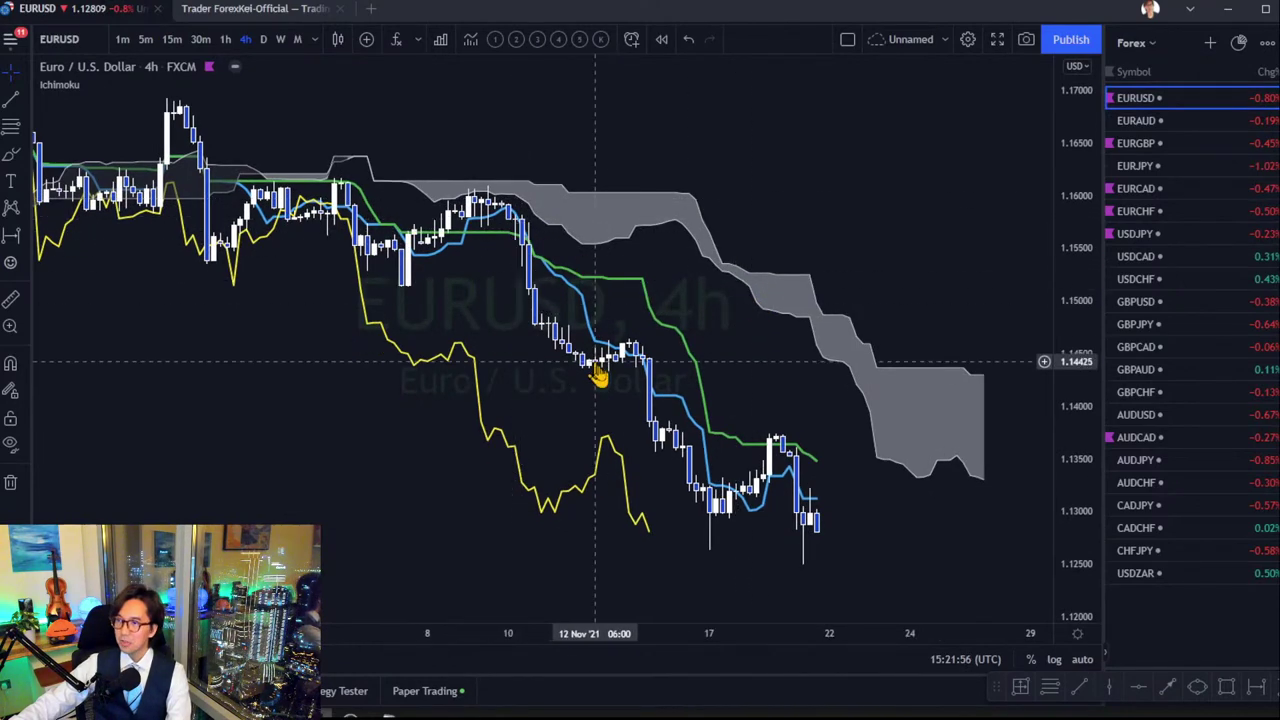
pyautogui.moveTo(665, 273); pyautogui.dragTo(706, 255)
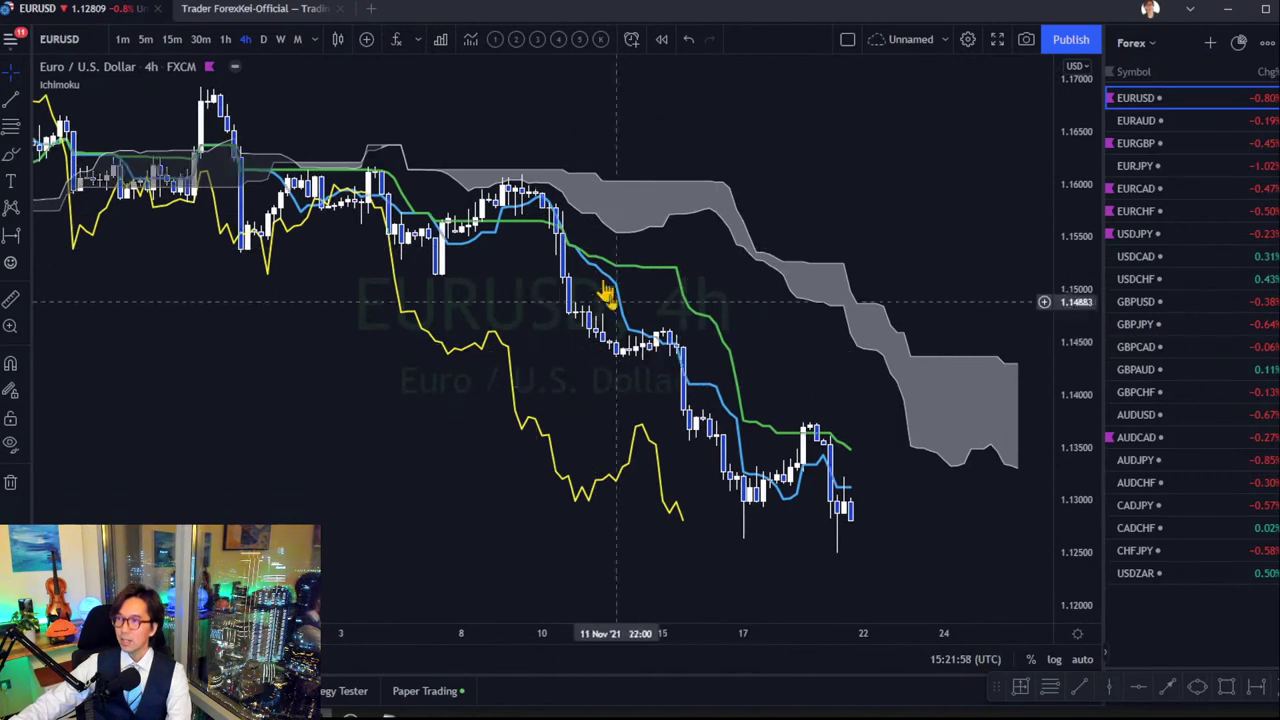
pyautogui.scroll(5, 549, 414)
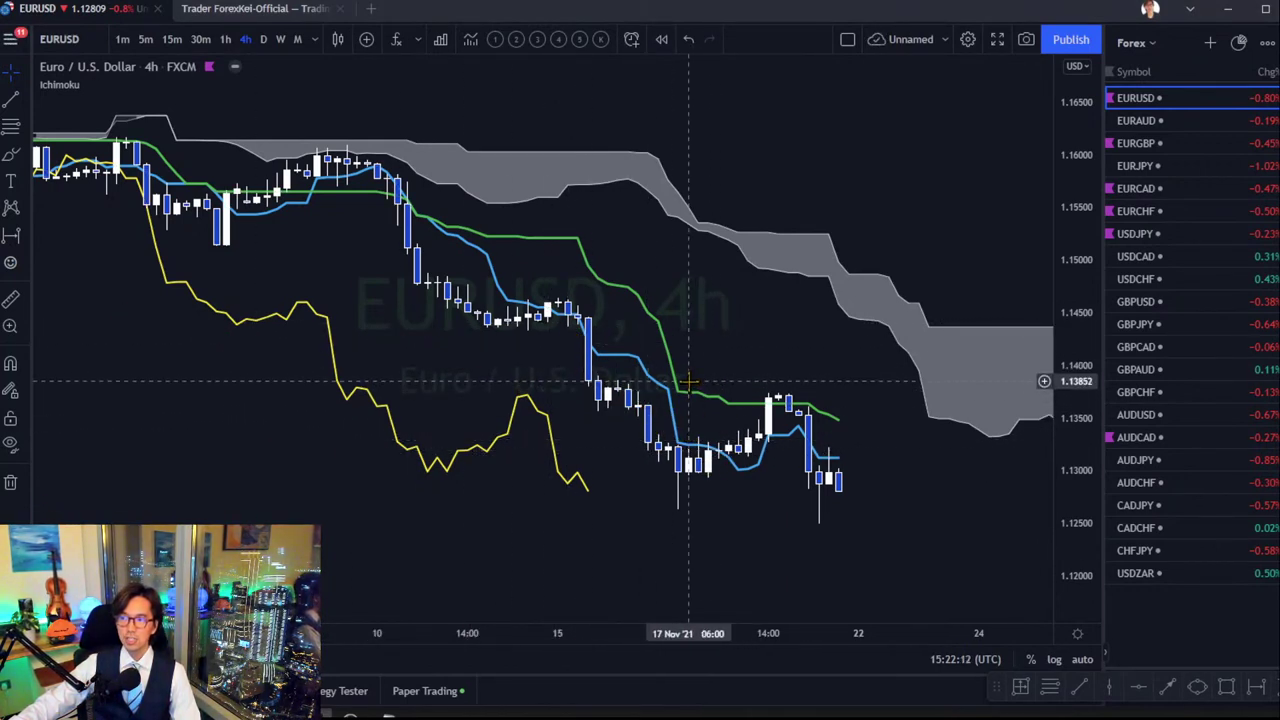
# Inspect individual recent November candles on the EURUSD chart.
pyautogui.click(776, 404)
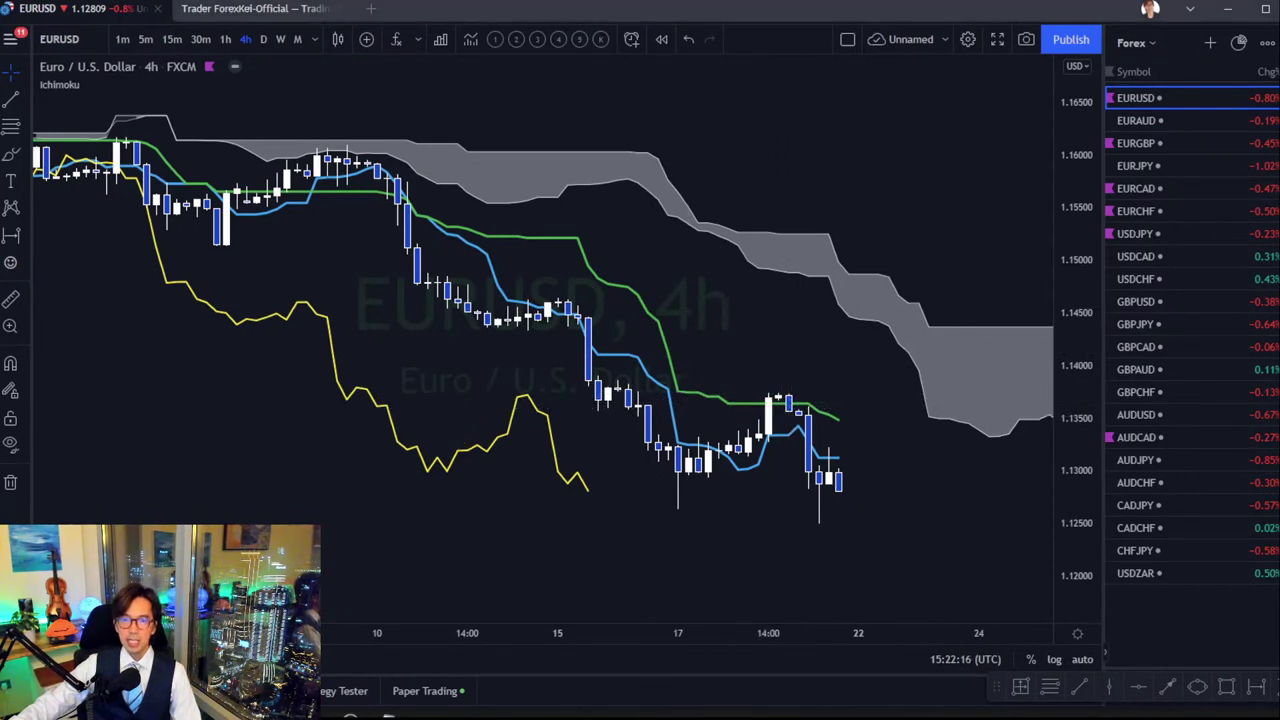
pyautogui.click(586, 329)
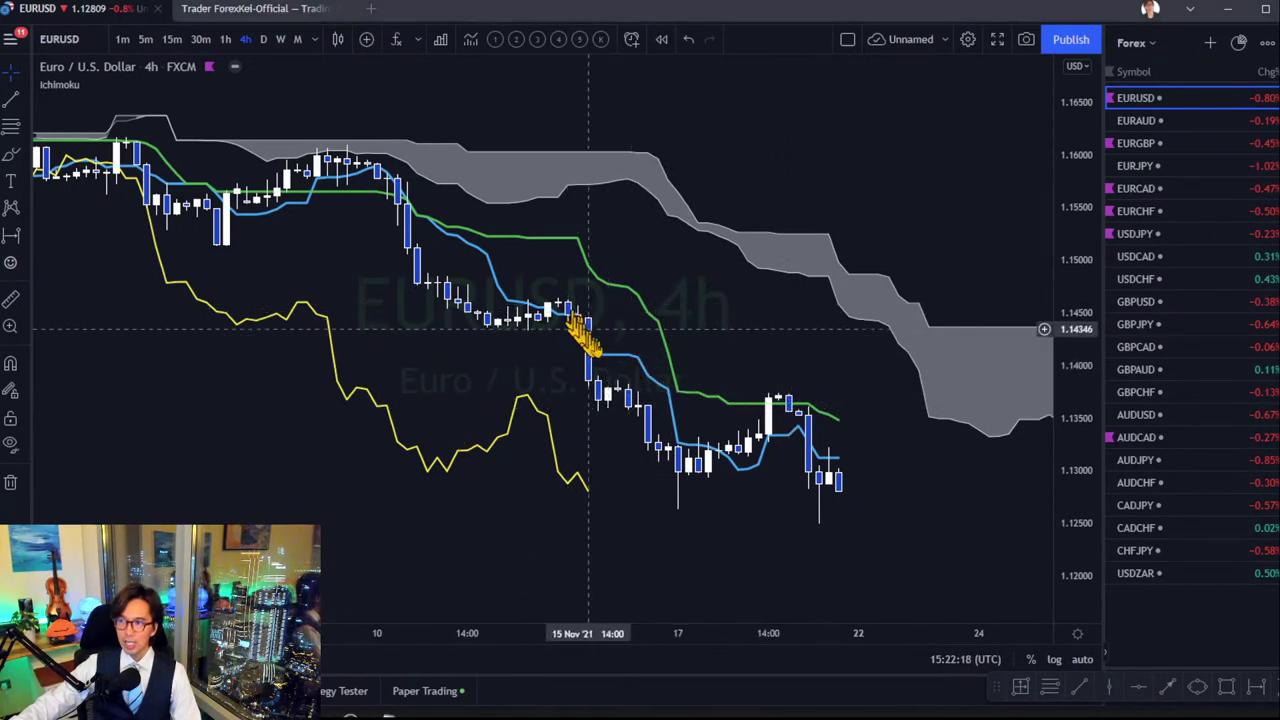
pyautogui.click(618, 392)
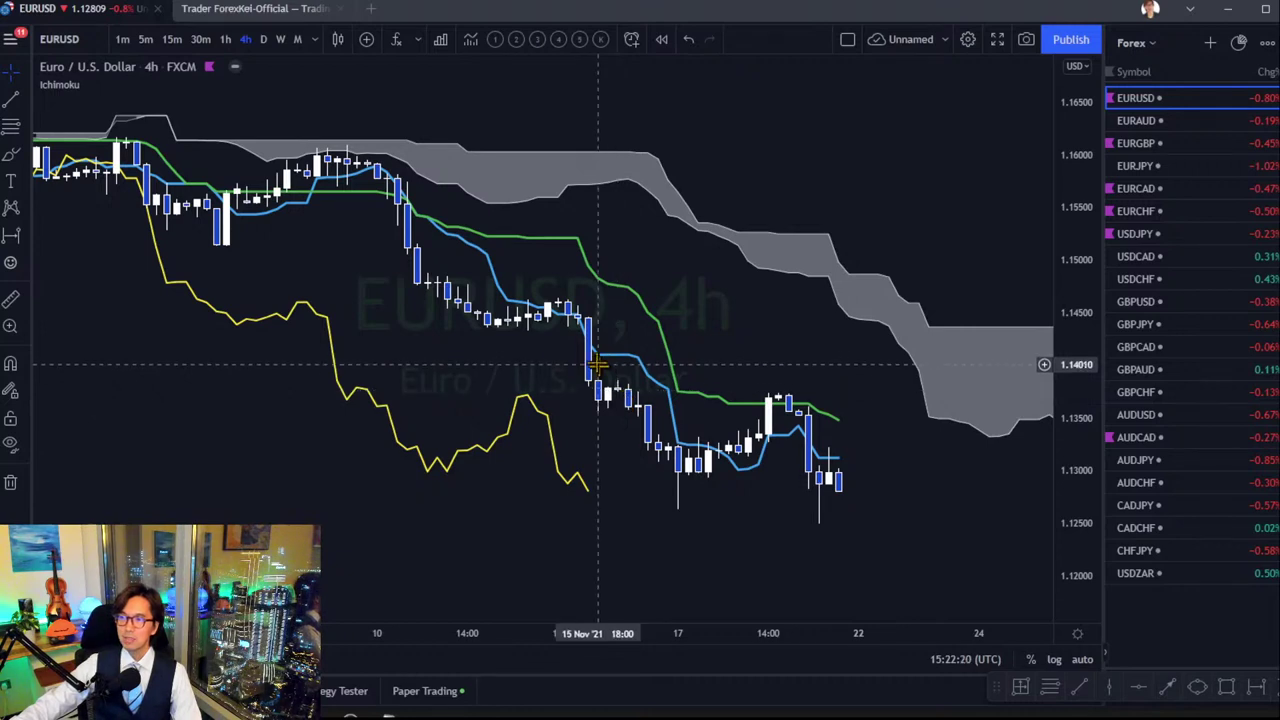
pyautogui.click(589, 371)
pyautogui.click(655, 465)
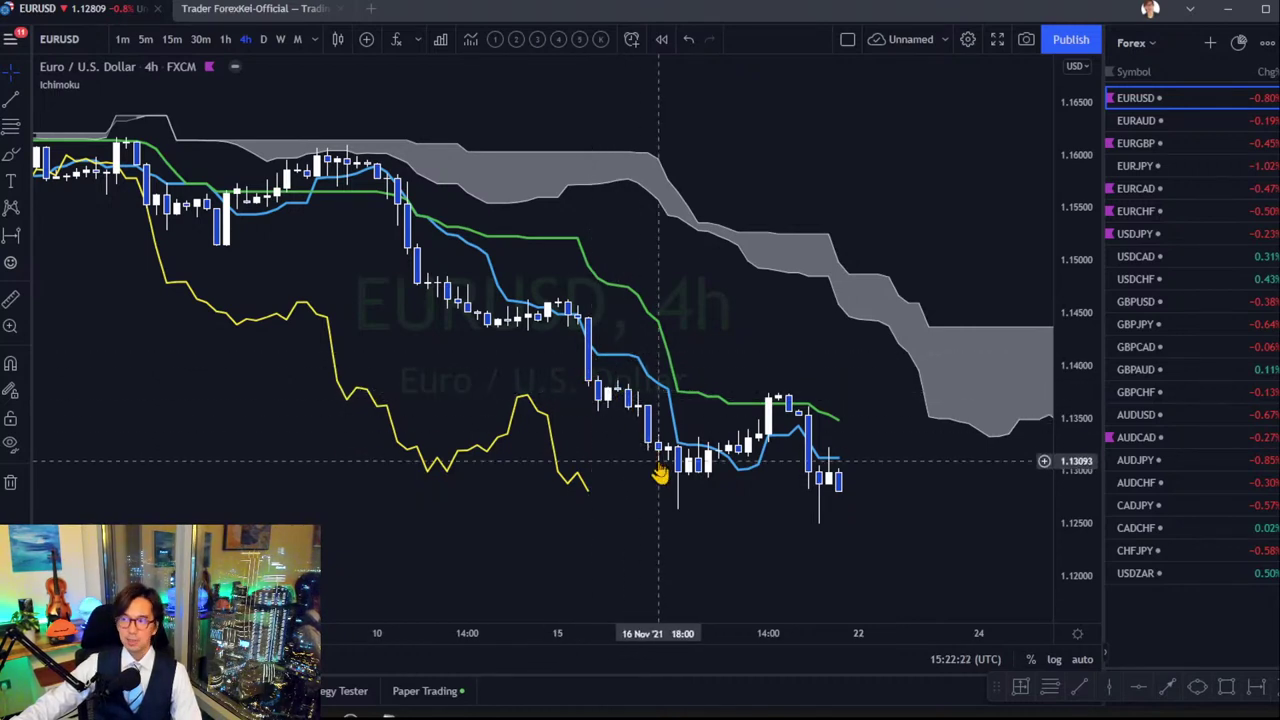
pyautogui.click(697, 464)
pyautogui.click(727, 452)
pyautogui.click(739, 440)
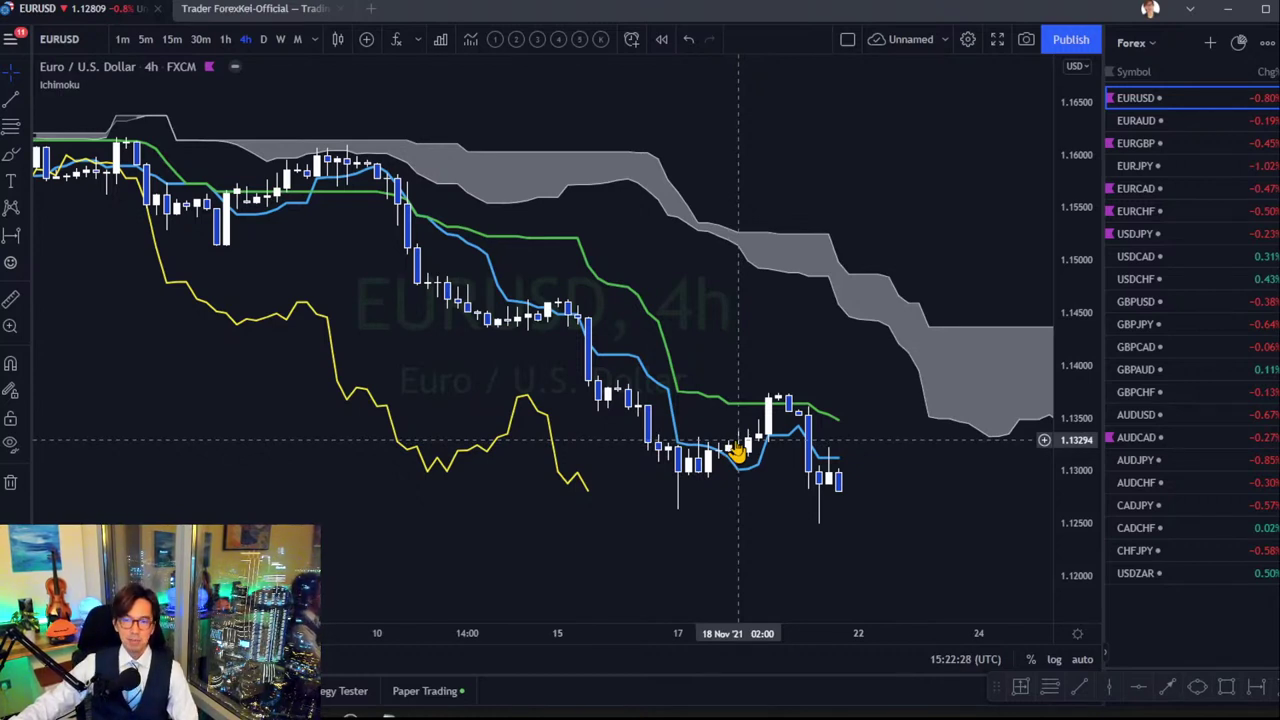
pyautogui.click(720, 462)
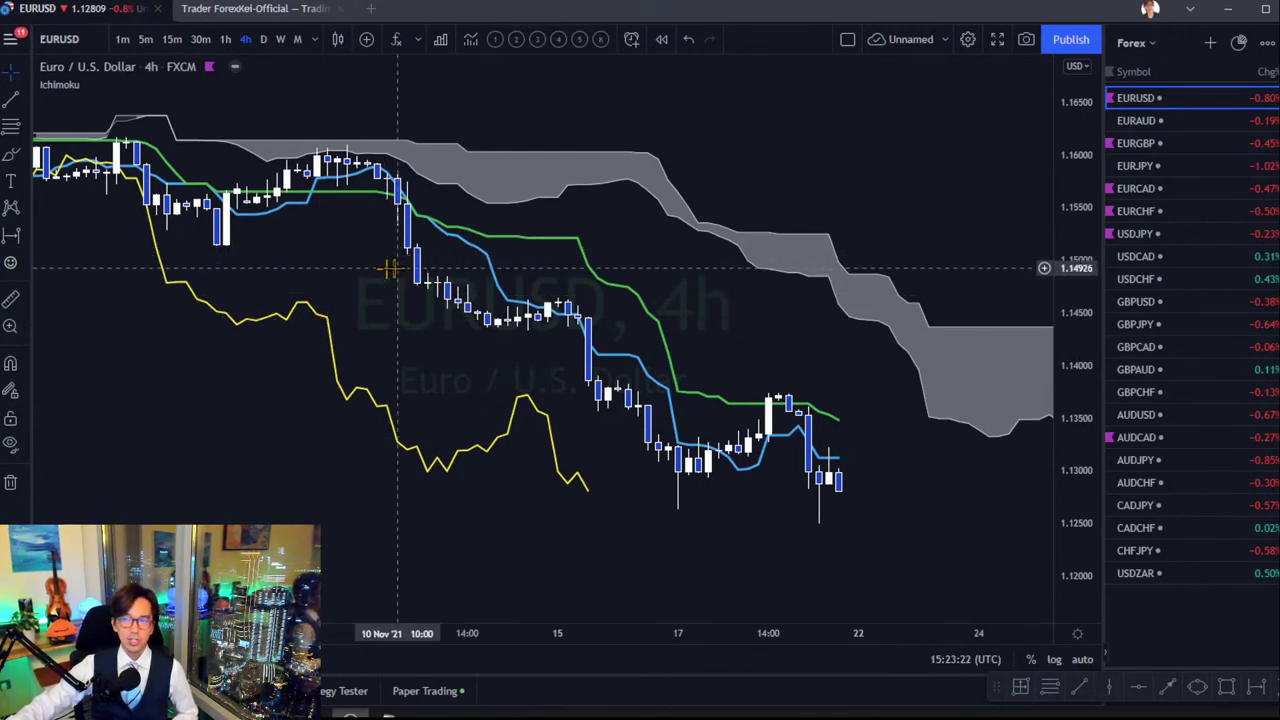
# Place two horizontal lines near 1.151 on the EURUSD chart.
pyautogui.click(1135, 688)
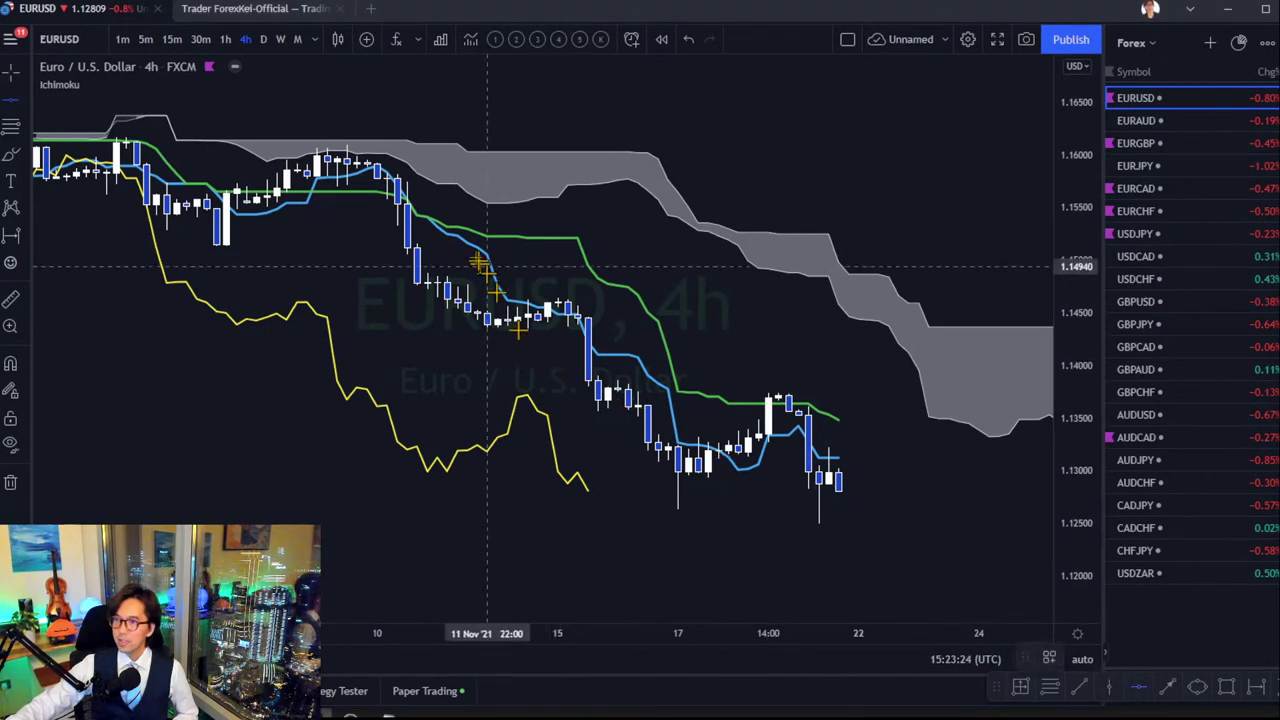
pyautogui.click(410, 249)
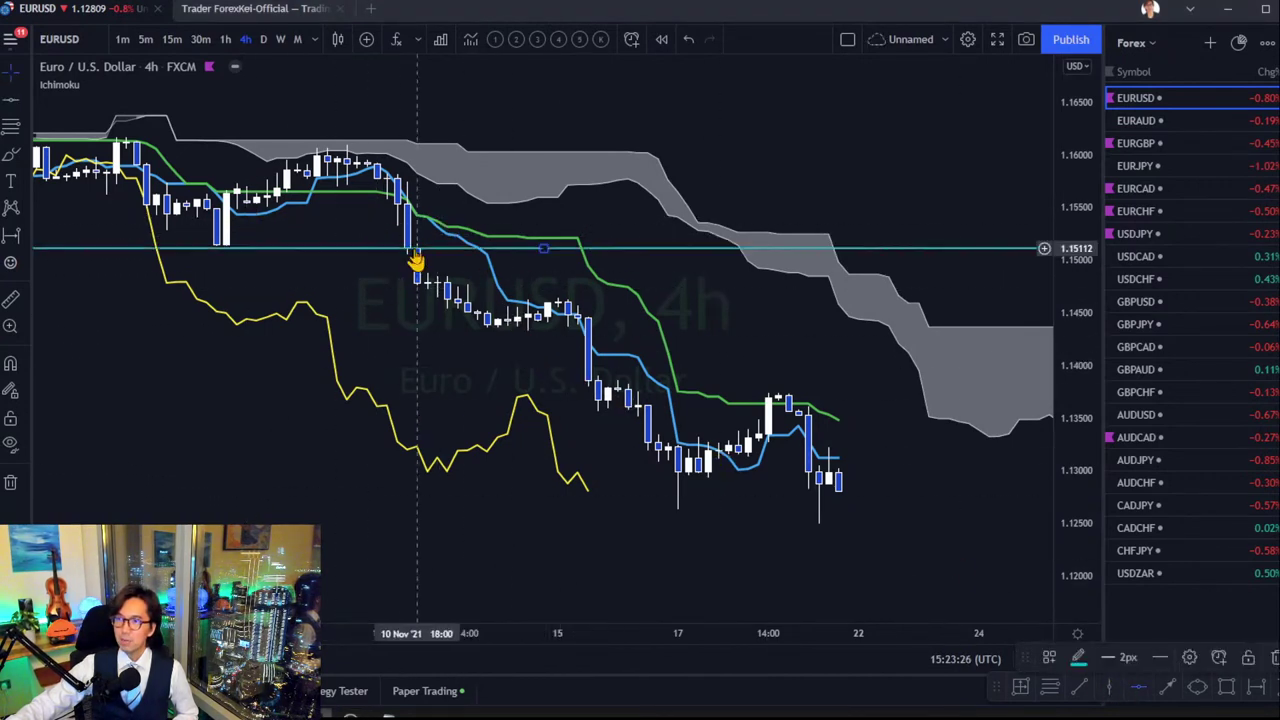
pyautogui.click(1138, 688)
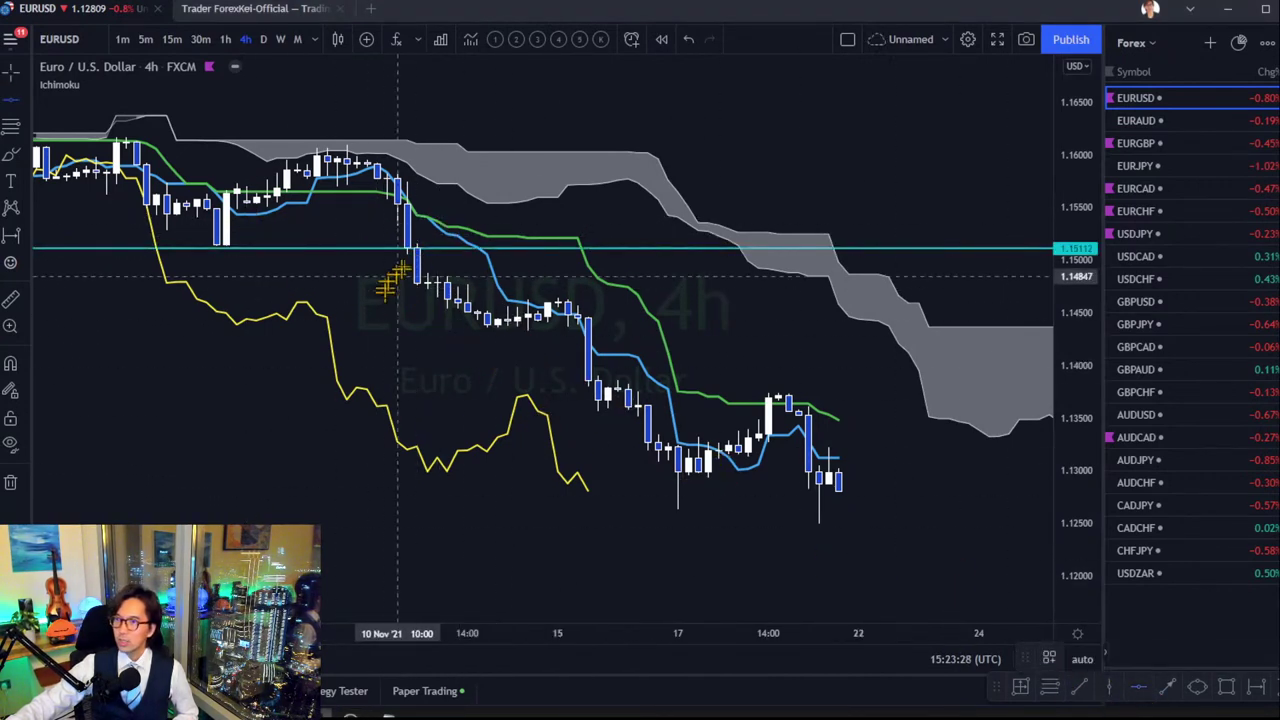
pyautogui.click(407, 250)
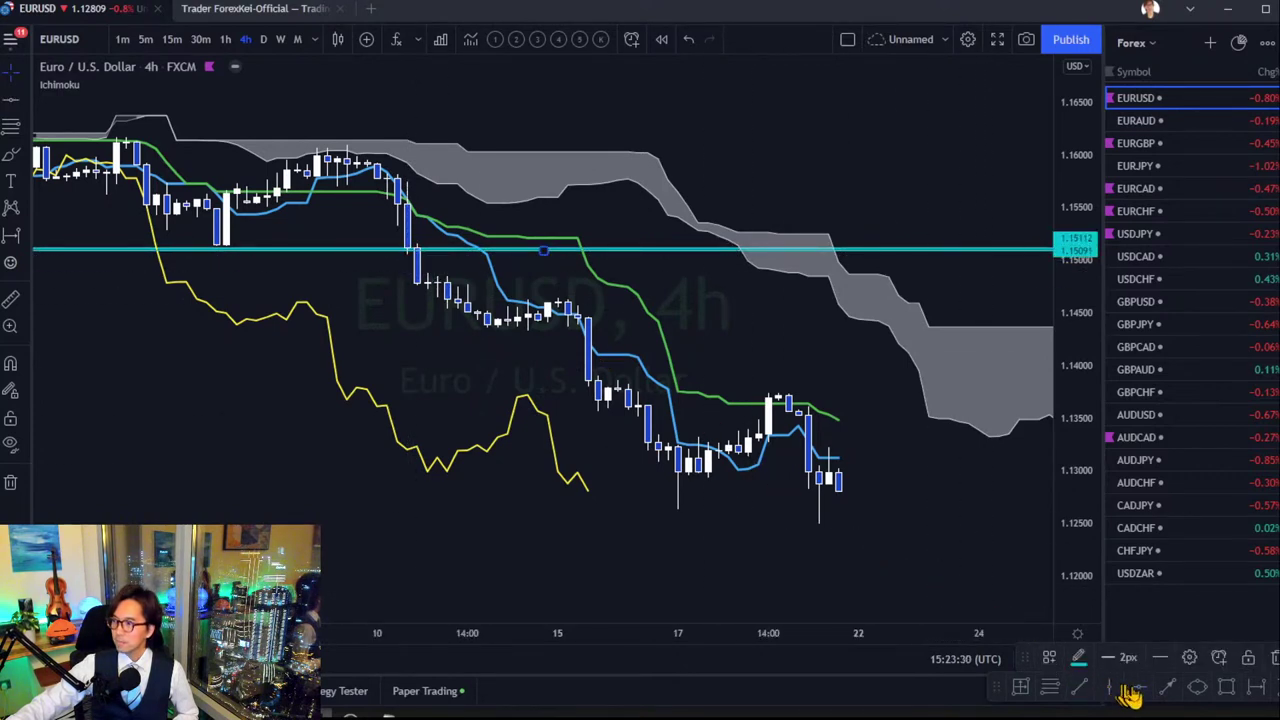
# Move the horizontal lines to 1.14575, 1.13709 and 1.12821.
pyautogui.moveTo(412, 252); pyautogui.dragTo(408, 248)
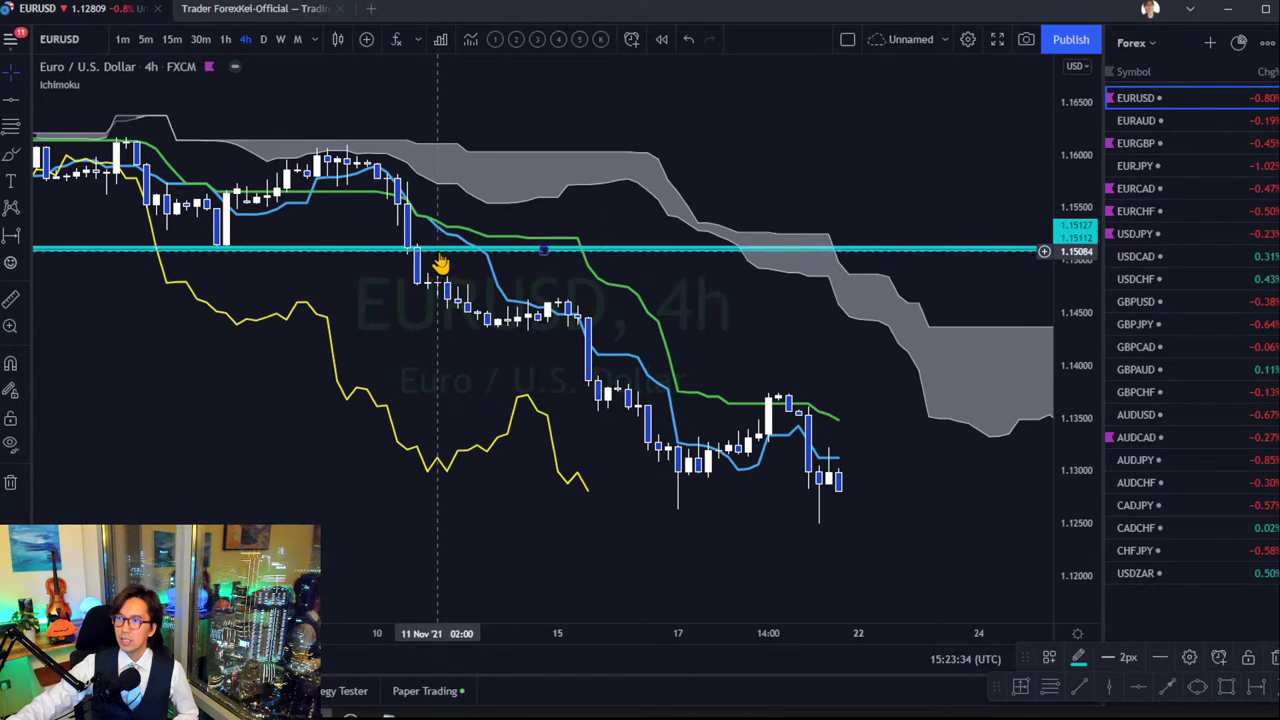
pyautogui.moveTo(447, 252); pyautogui.dragTo(572, 312)
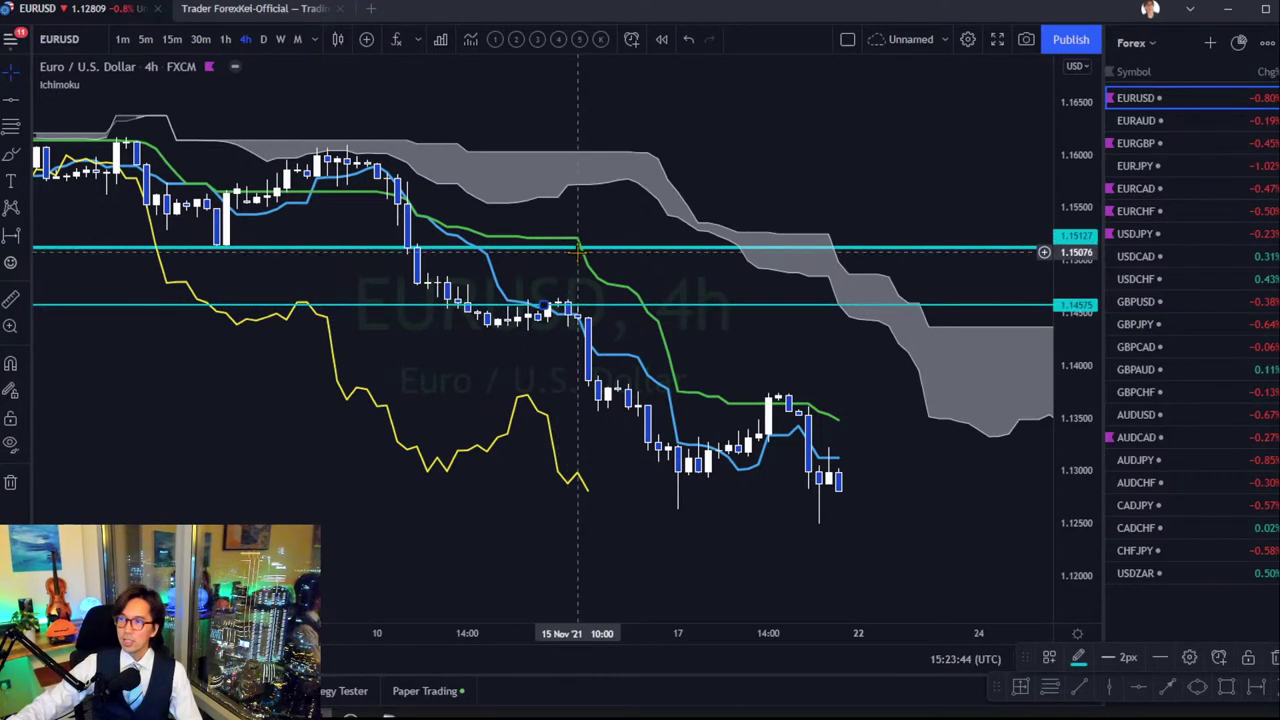
pyautogui.moveTo(578, 252); pyautogui.dragTo(800, 396)
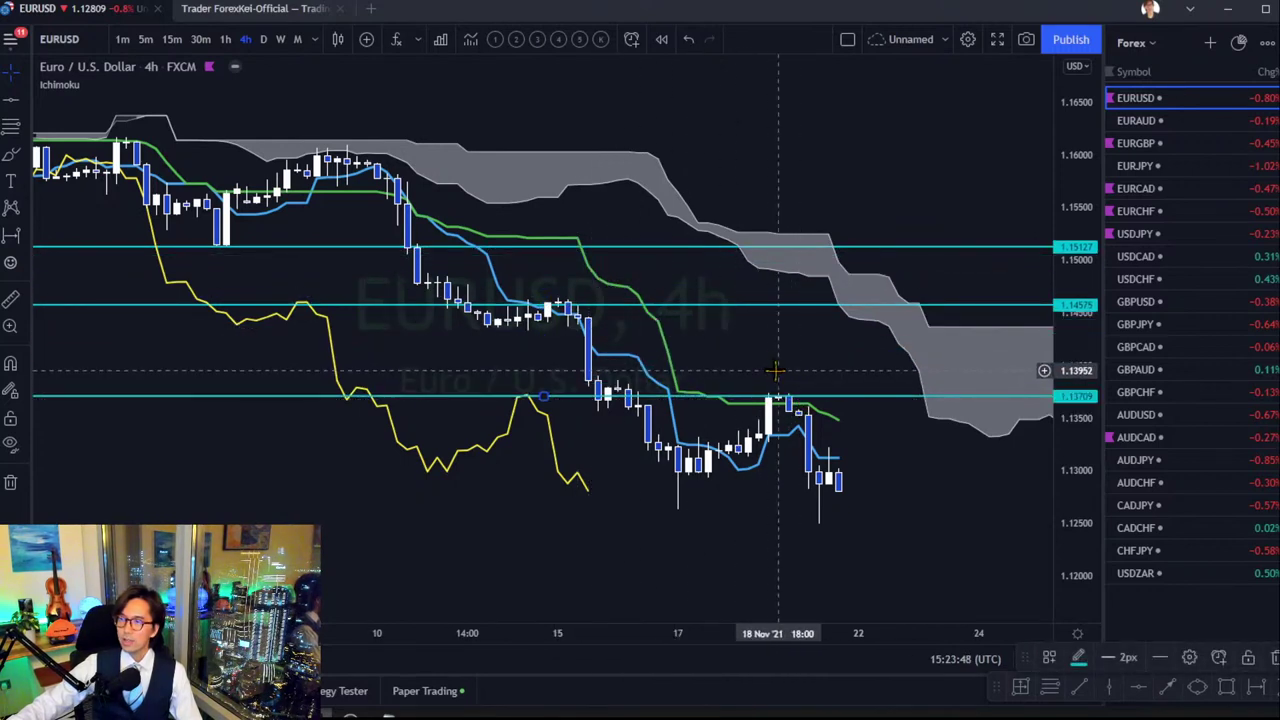
pyautogui.moveTo(605, 248); pyautogui.dragTo(798, 490)
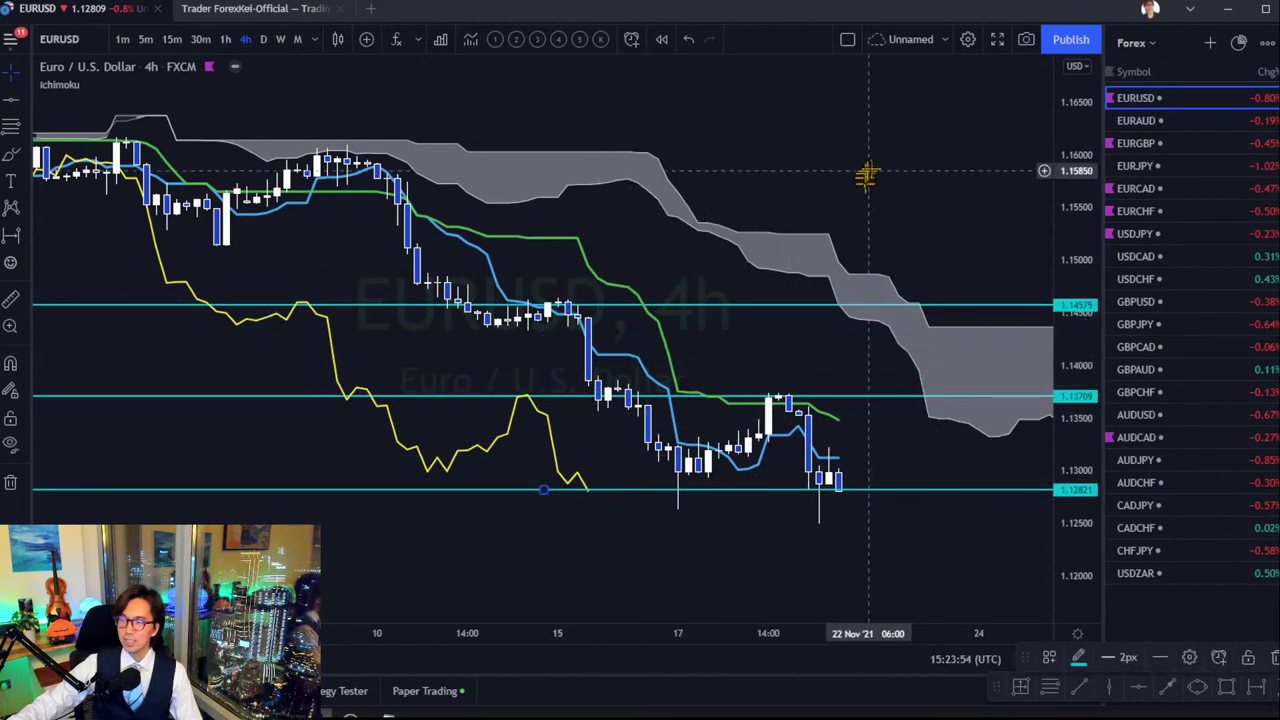
pyautogui.click(868, 169)
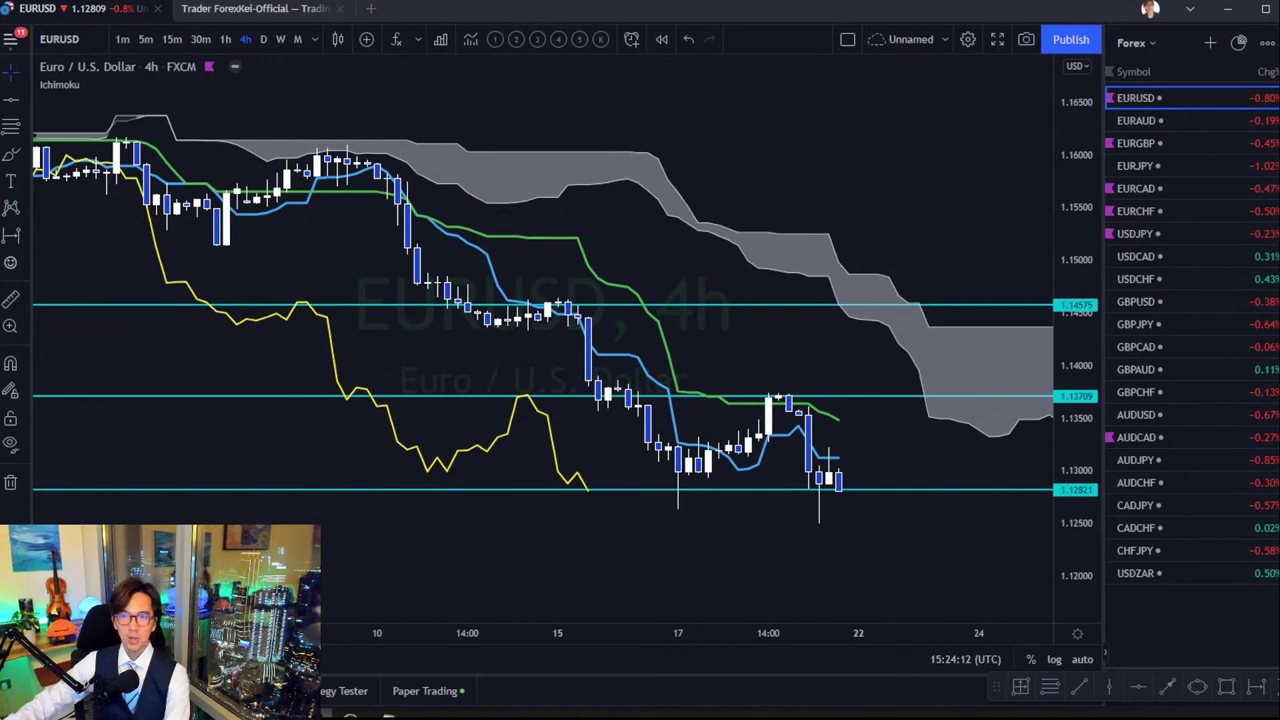
# Search 'WIPRO', add WIPRO LTD (NSE) to the Forex watchlist, and close the search.
pyautogui.click(1203, 48)
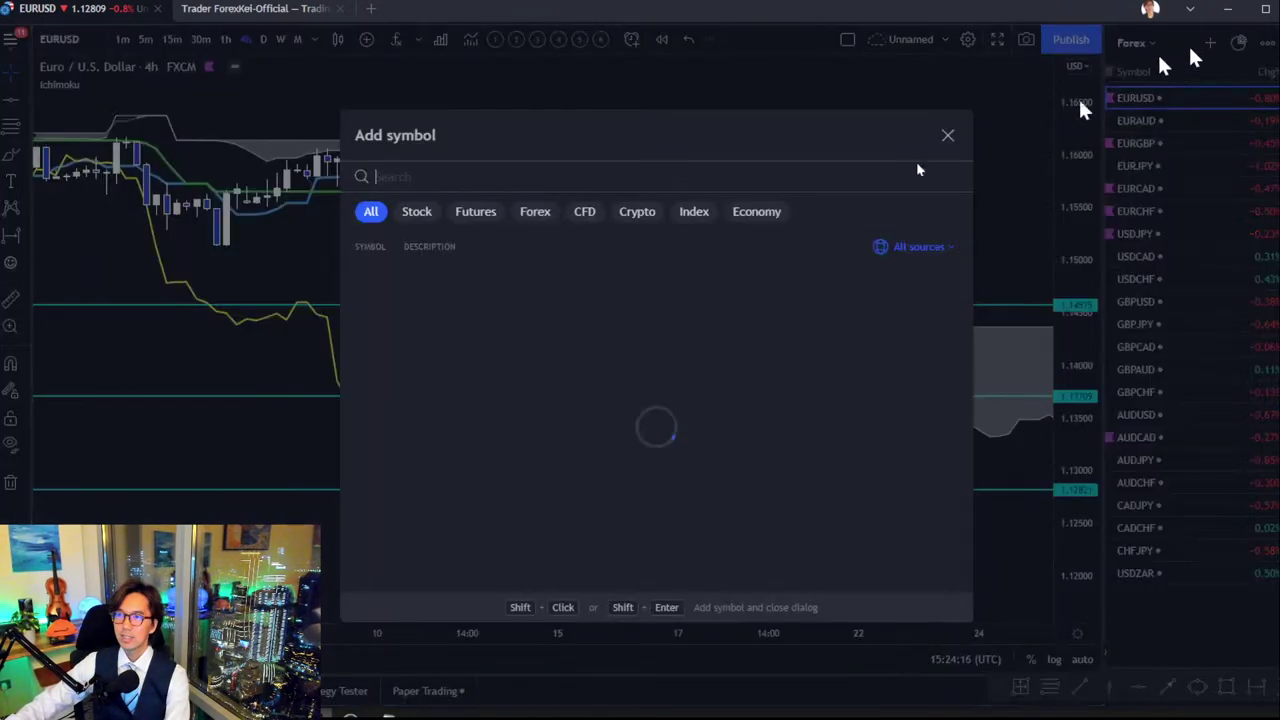
pyautogui.write('WI')
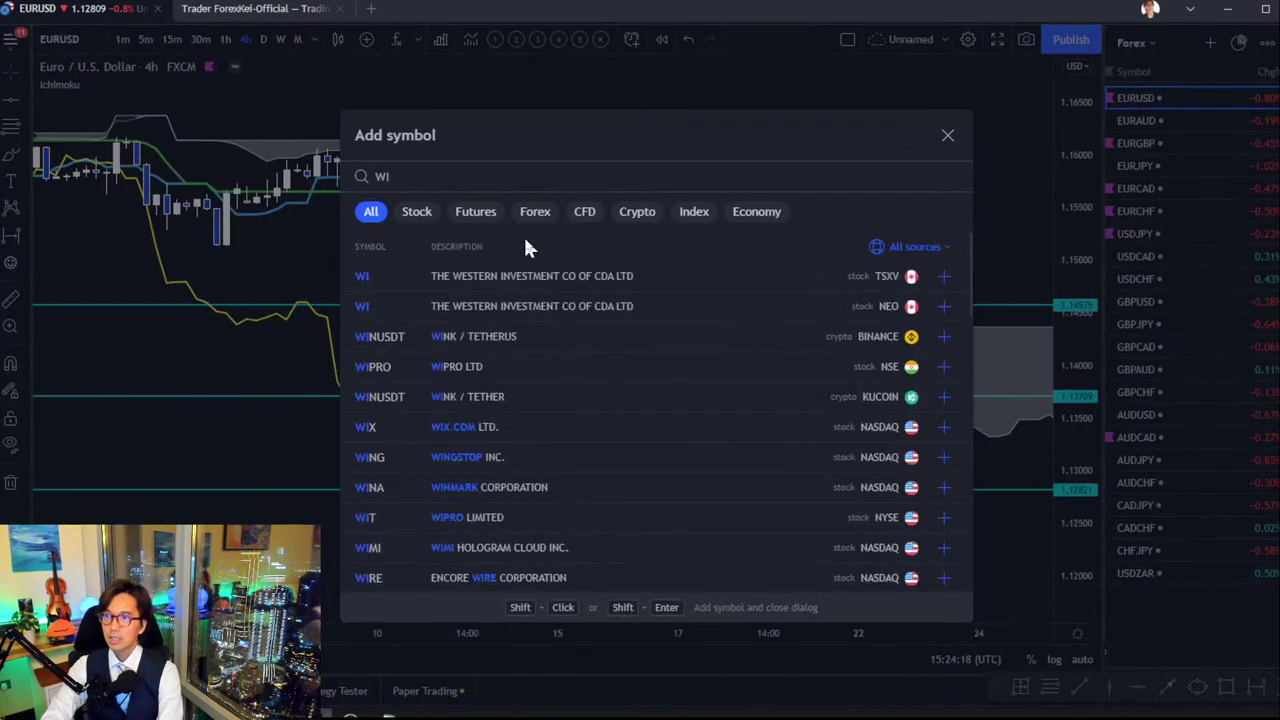
pyautogui.write('PRO')
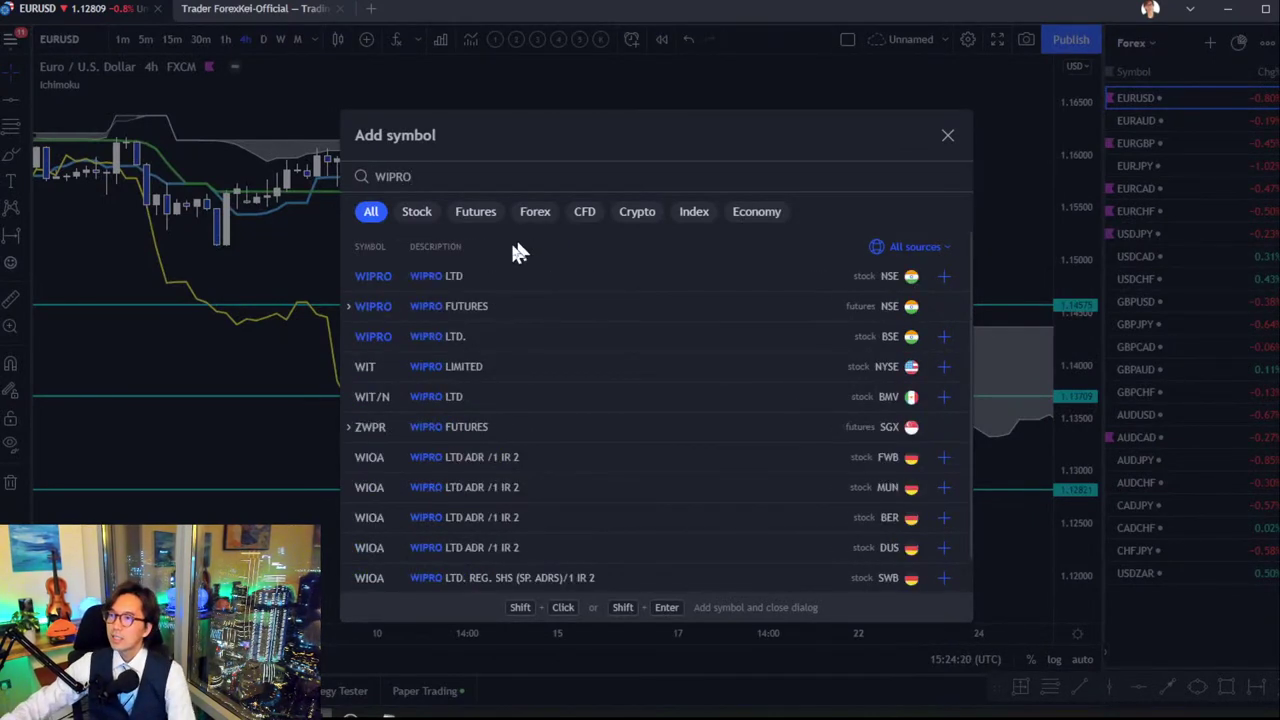
pyautogui.click(576, 275)
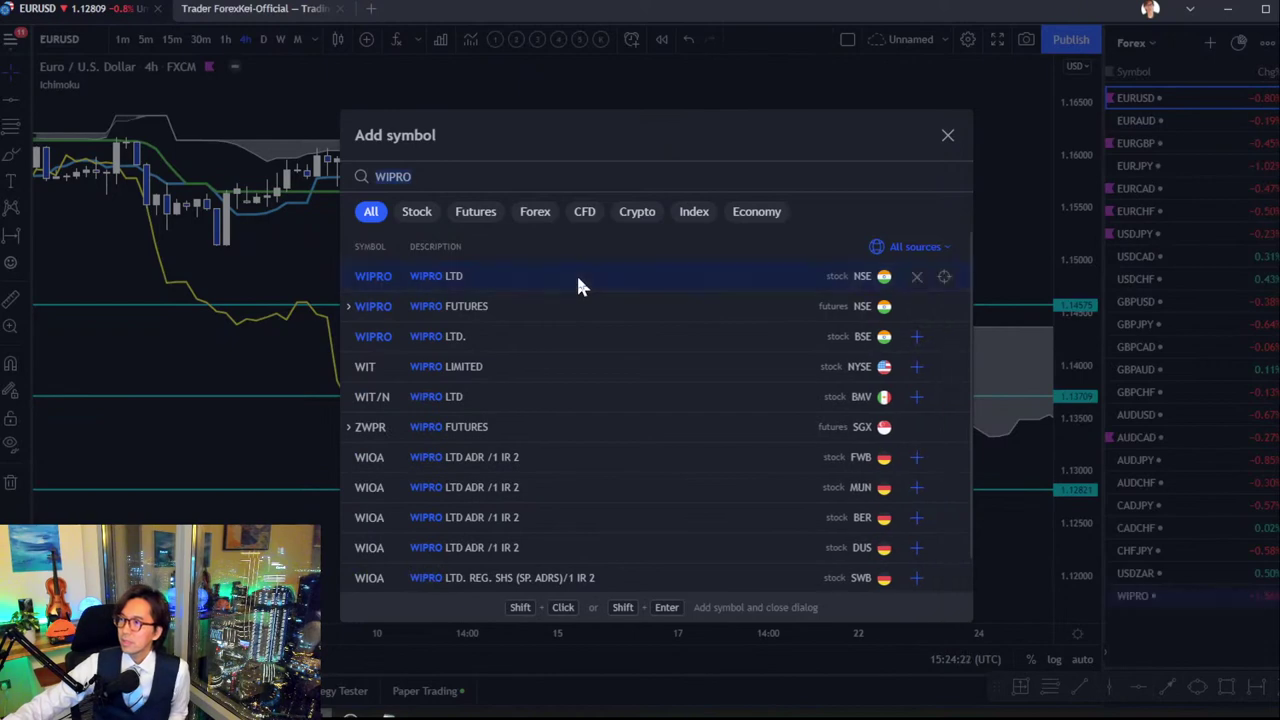
pyautogui.click(949, 137)
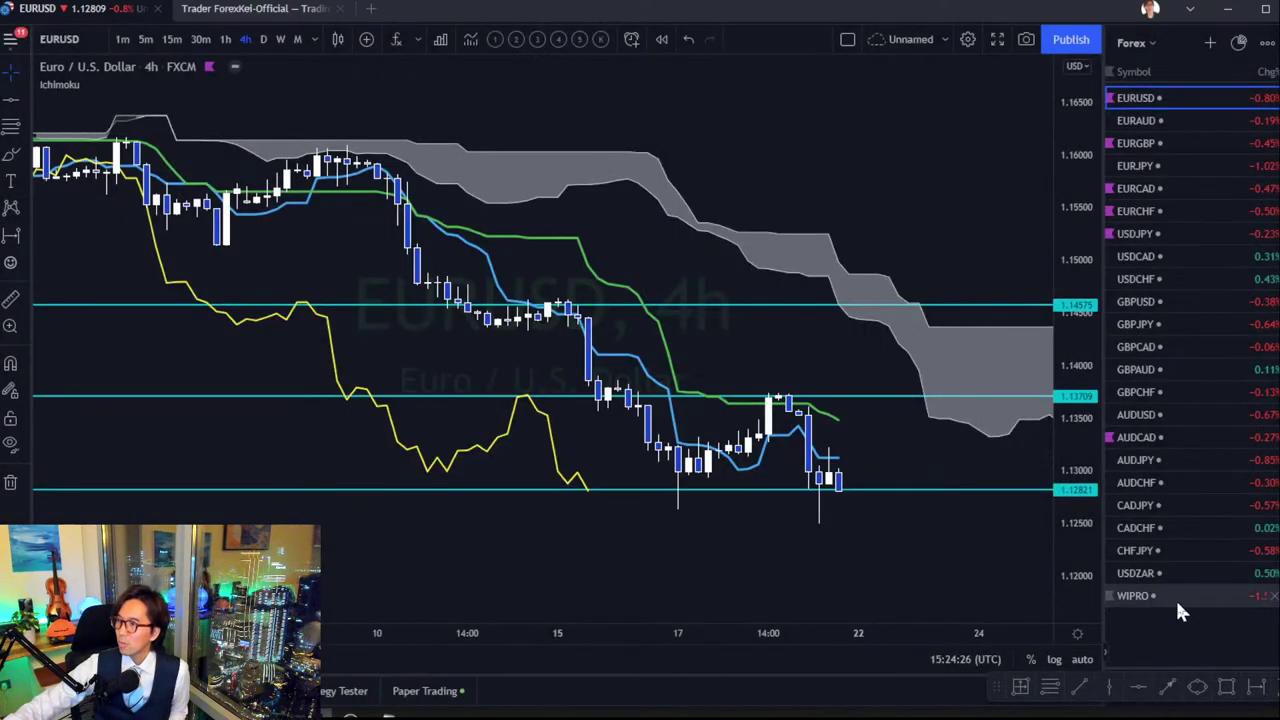
# Load WIPRO on the weekly timeframe, framing recent candles and the future Ichimoku cloud.
pyautogui.click(1178, 600)
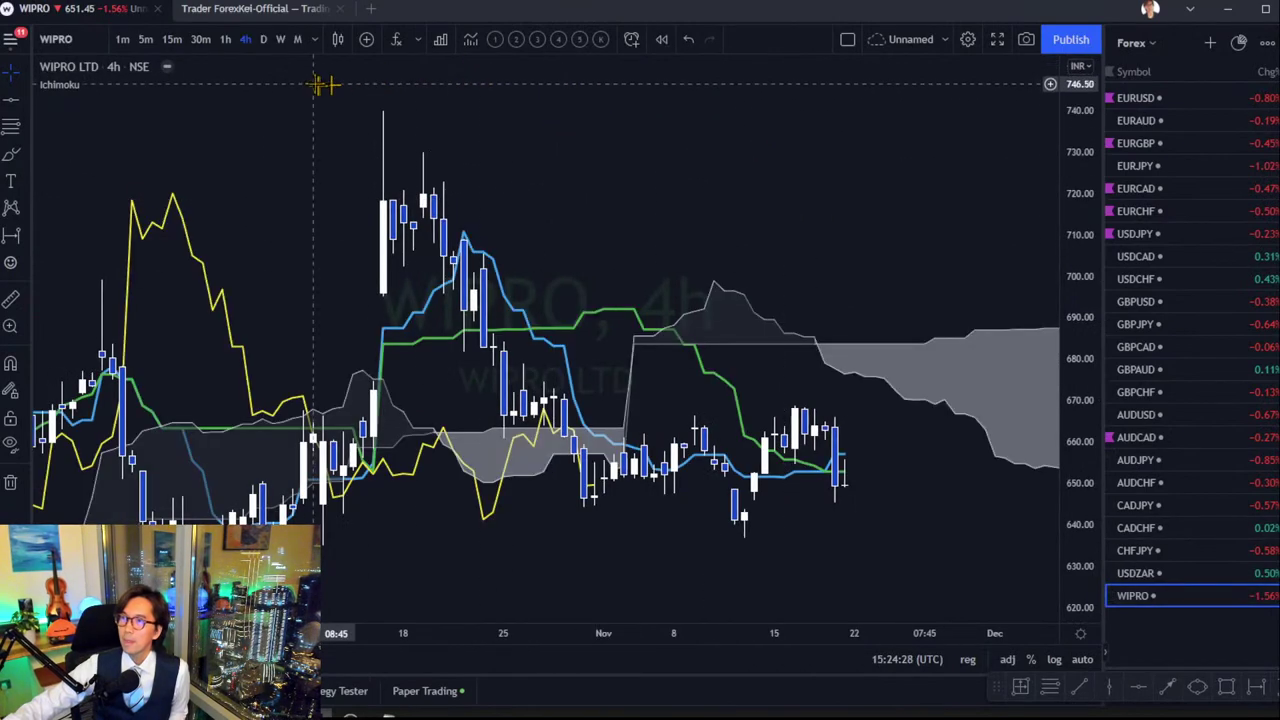
pyautogui.click(261, 41)
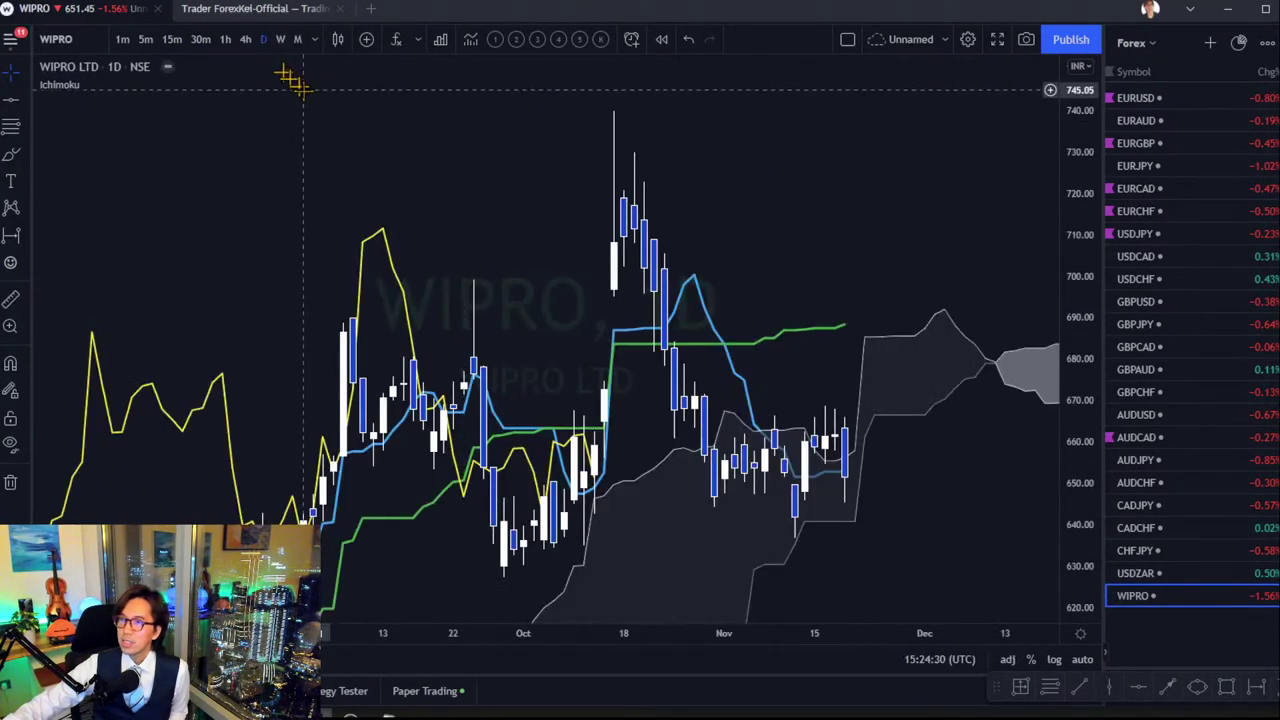
pyautogui.click(280, 39)
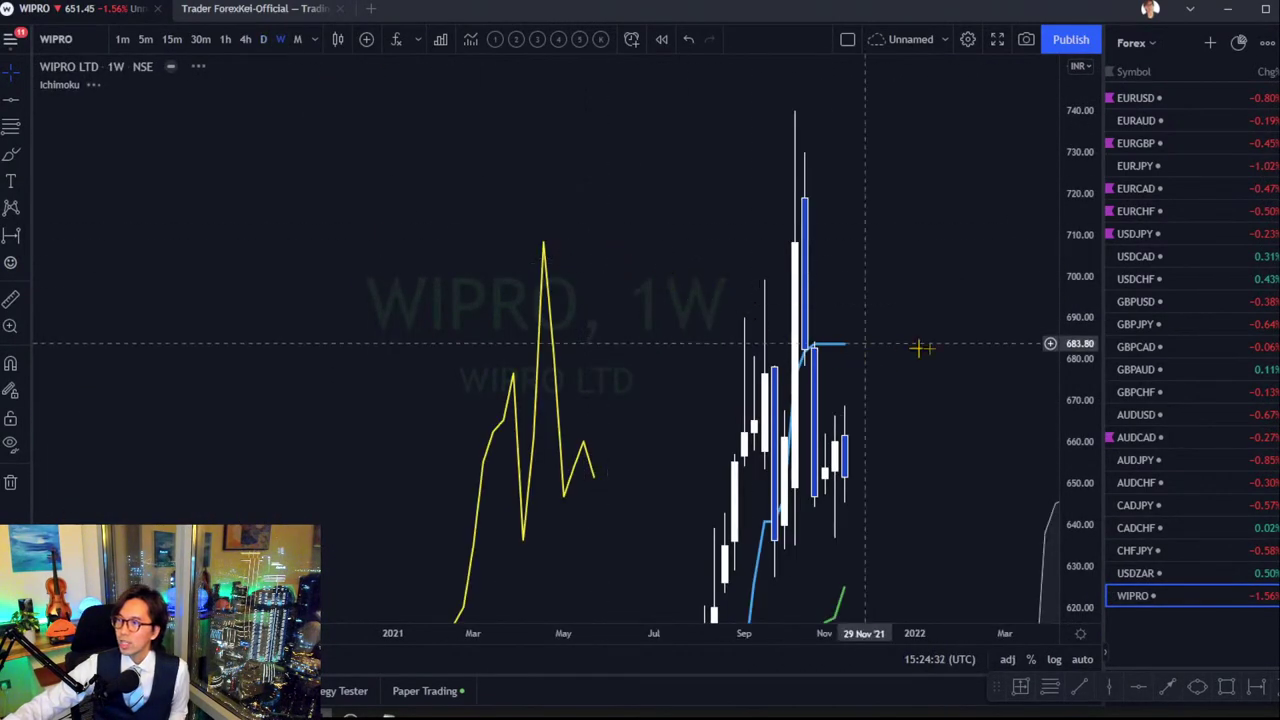
pyautogui.moveTo(1086, 140); pyautogui.dragTo(1070, 540)
pyautogui.moveTo(997, 429); pyautogui.dragTo(737, 300)
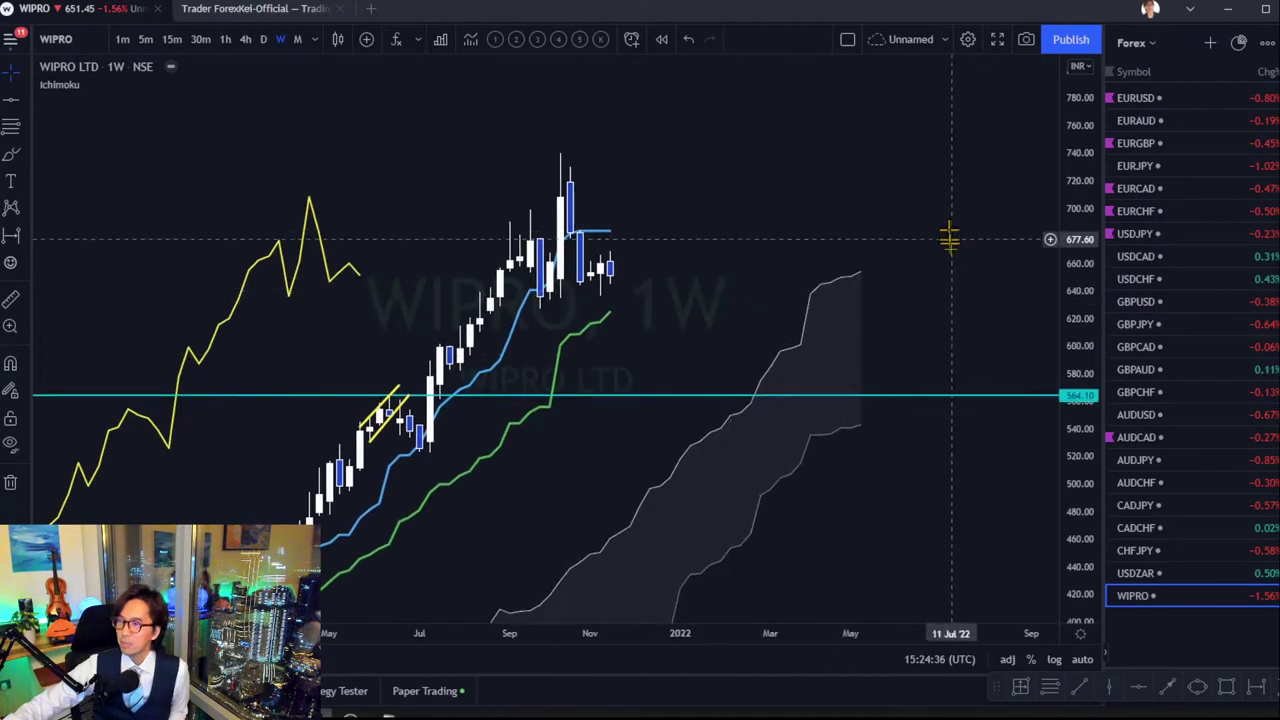
pyautogui.moveTo(949, 238); pyautogui.dragTo(945, 301)
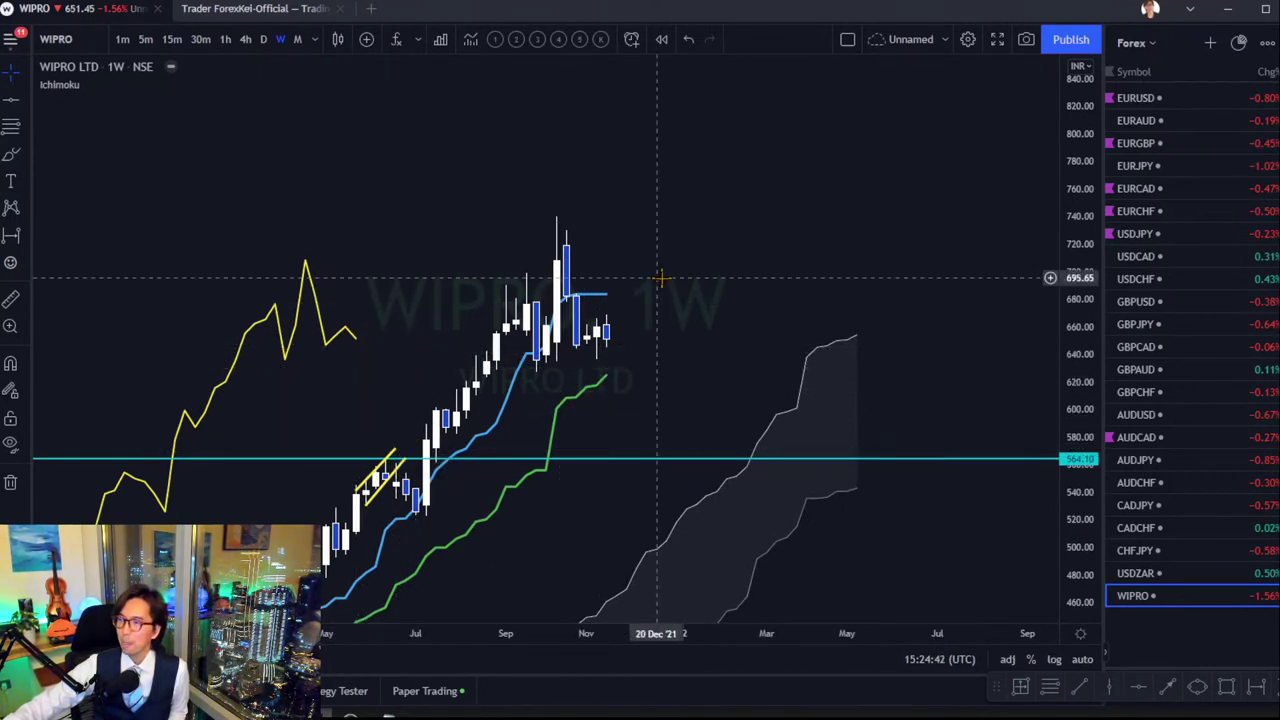
pyautogui.moveTo(660, 277); pyautogui.dragTo(705, 259)
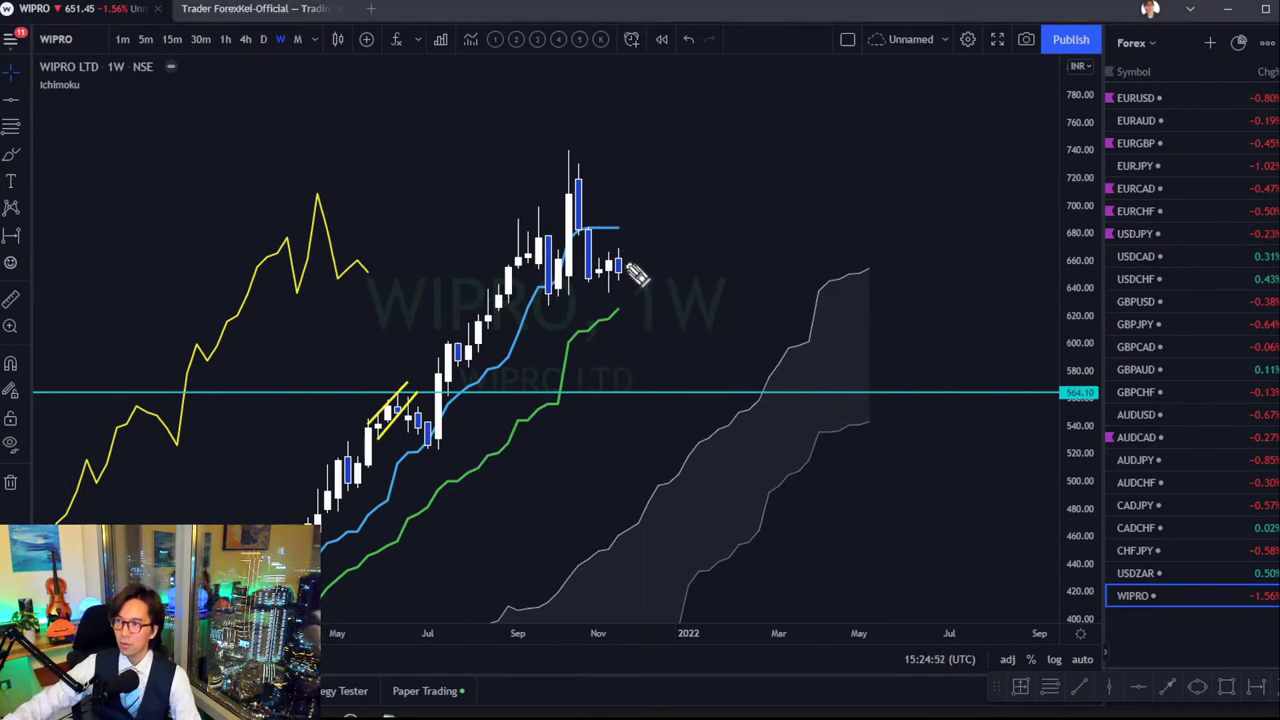
pyautogui.moveTo(625, 264); pyautogui.dragTo(670, 265)
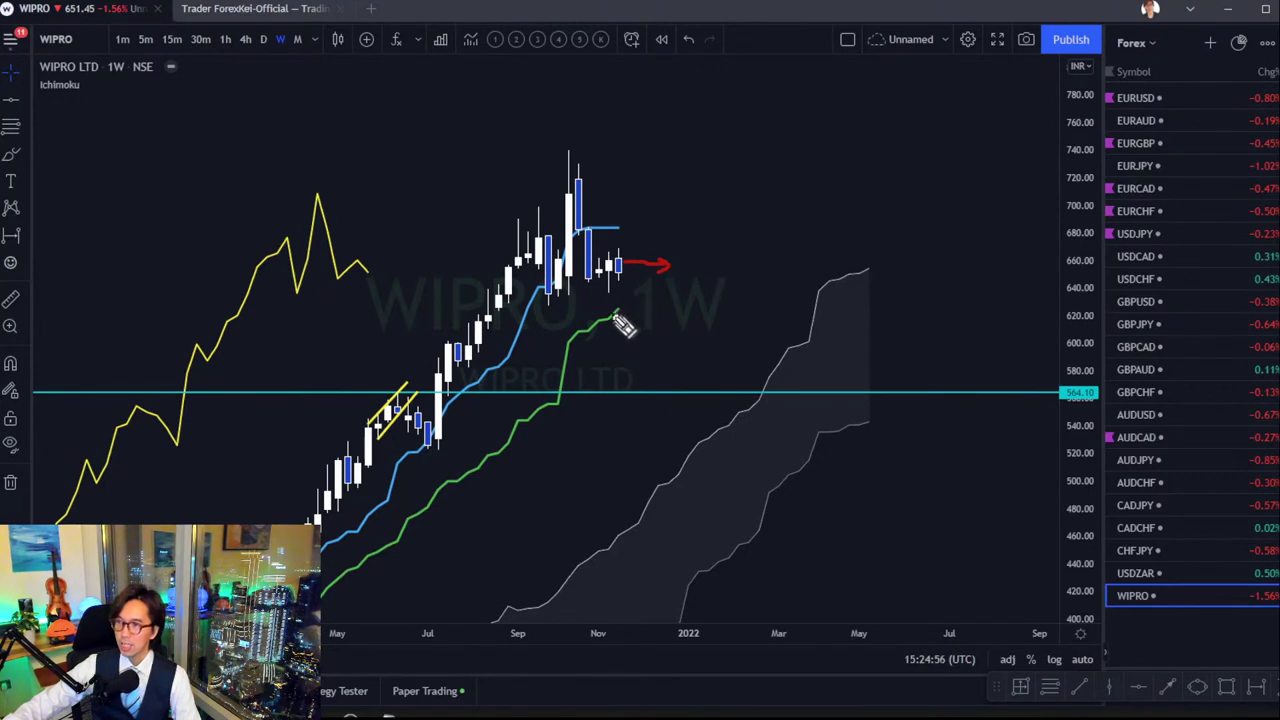
pyautogui.moveTo(618, 310)
pyautogui.mouseDown()
pyautogui.moveTo(664, 276)
pyautogui.moveTo(714, 168)
pyautogui.mouseUp()
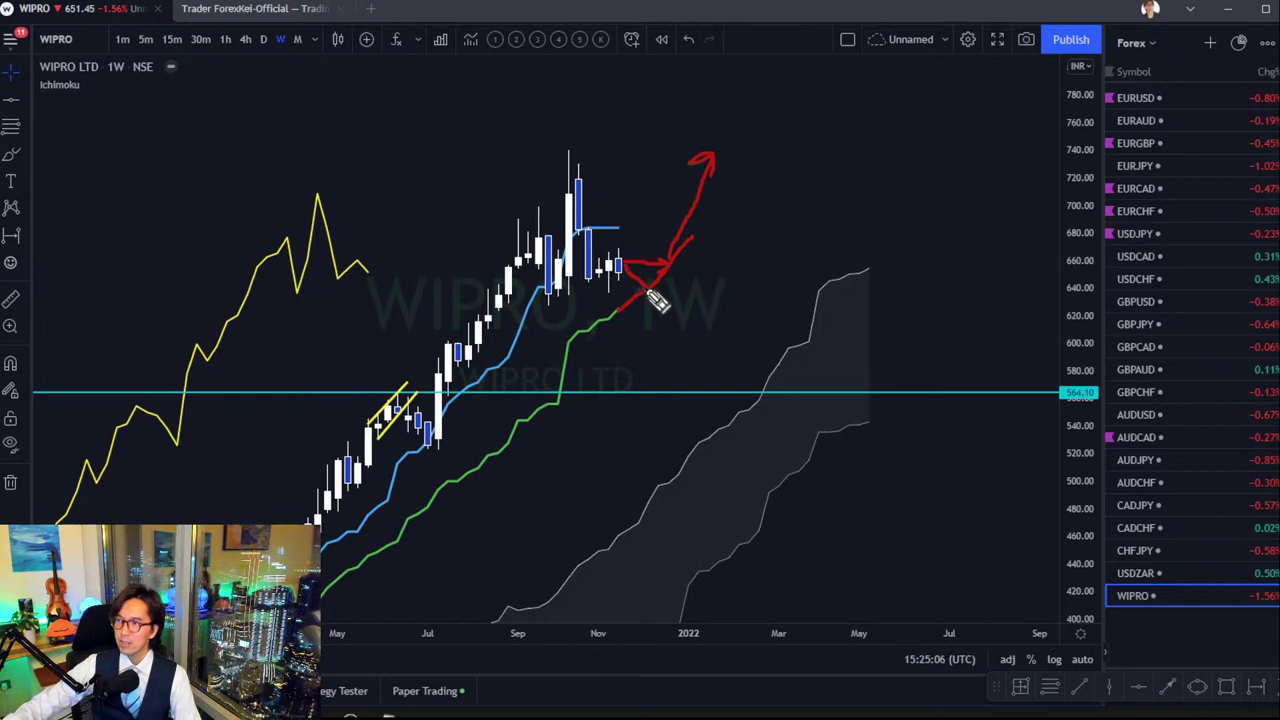
pyautogui.moveTo(652, 294)
pyautogui.mouseDown()
pyautogui.moveTo(660, 212)
pyautogui.moveTo(672, 222)
pyautogui.moveTo(660, 262)
pyautogui.mouseUp()
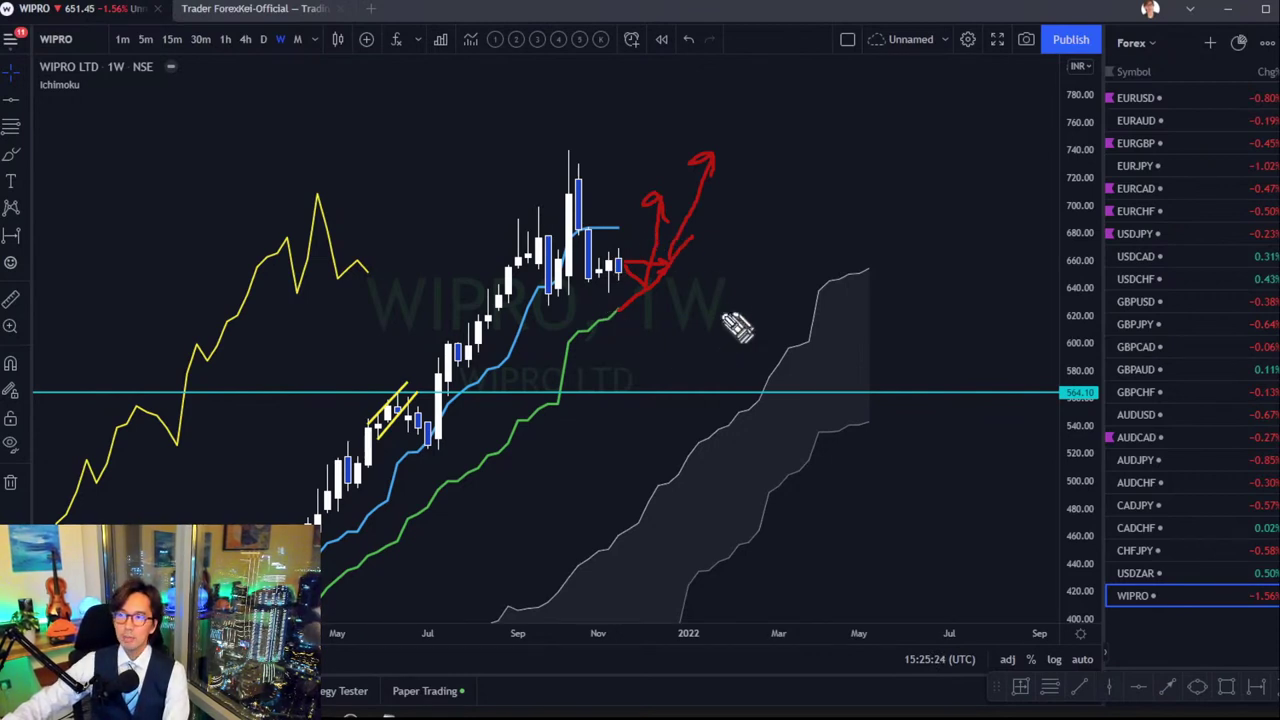
pyautogui.hotkey('ctrl', 'z')
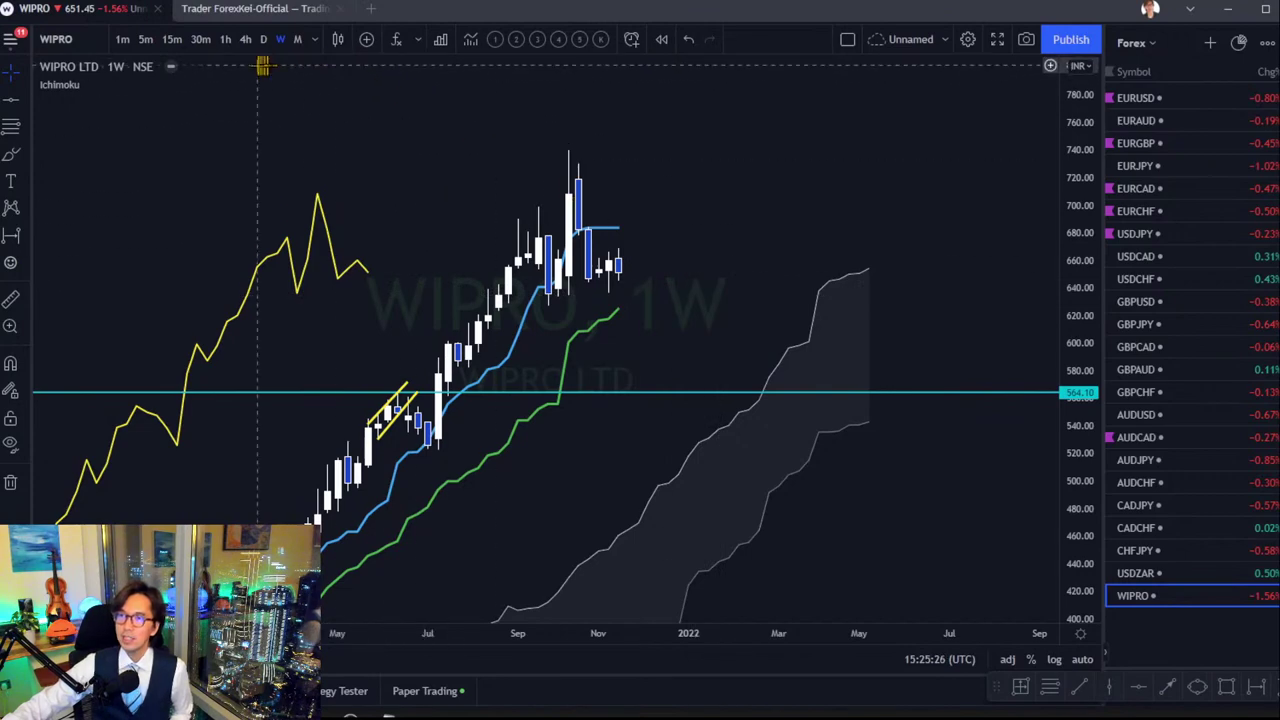
# Switch WIPRO to daily candles and rescale the price and time axes.
pyautogui.click(262, 40)
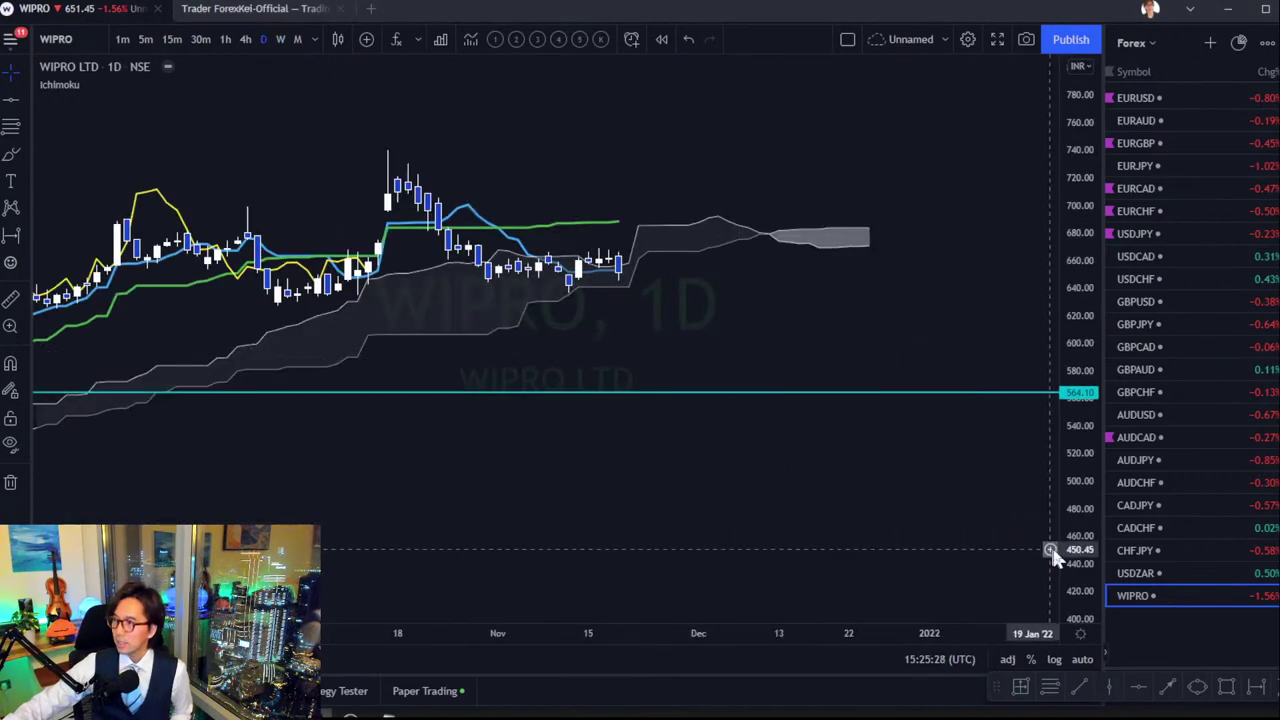
pyautogui.moveTo(1068, 555); pyautogui.dragTo(686, 294)
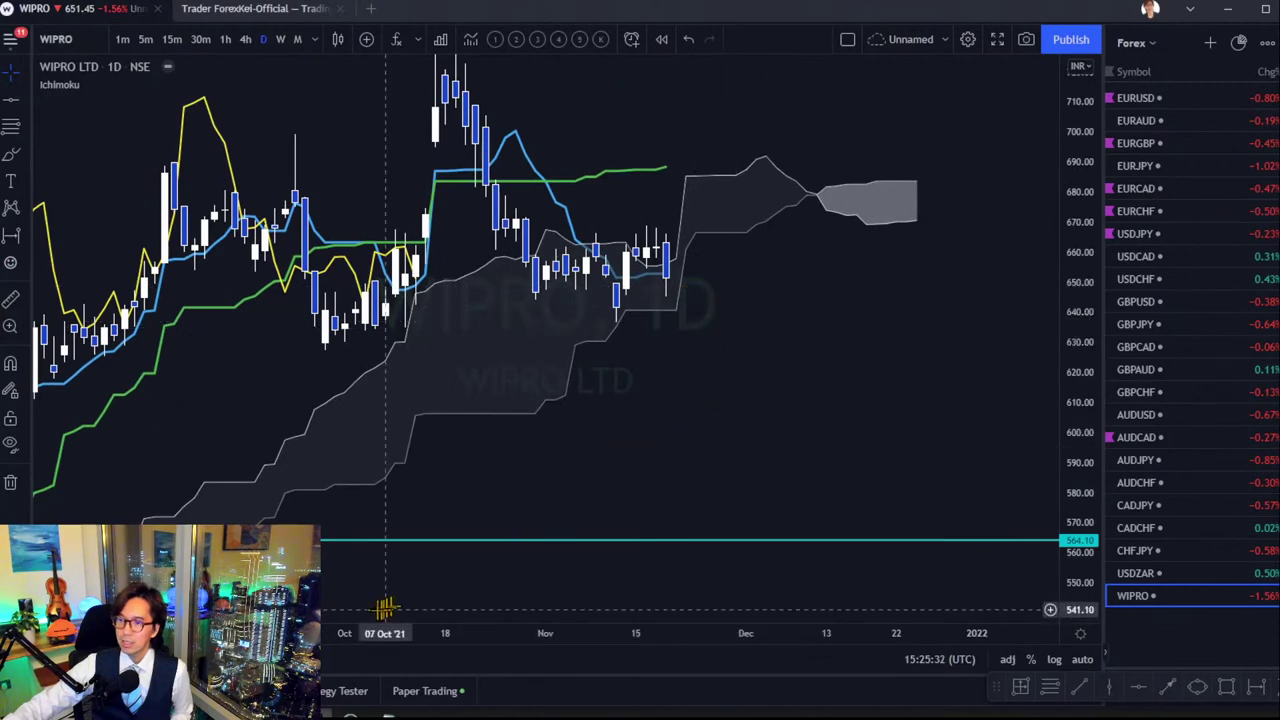
pyautogui.moveTo(336, 632); pyautogui.dragTo(260, 632)
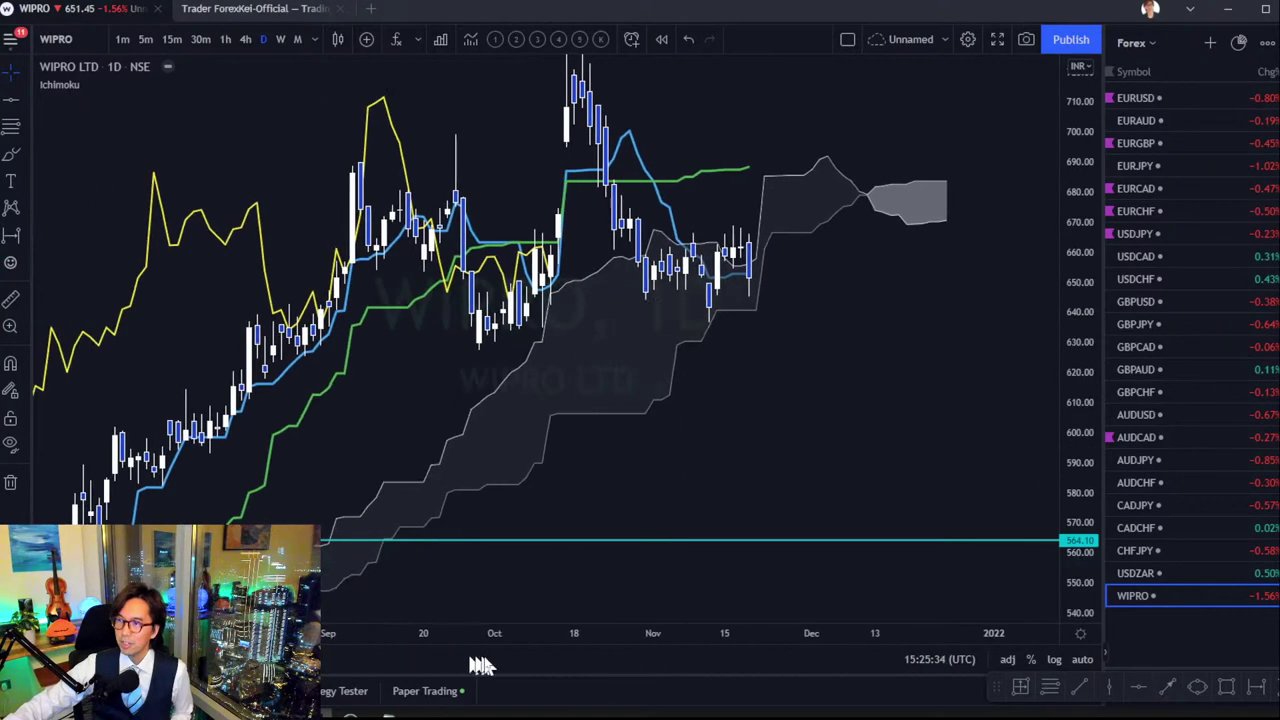
pyautogui.moveTo(1075, 262); pyautogui.dragTo(1066, 343)
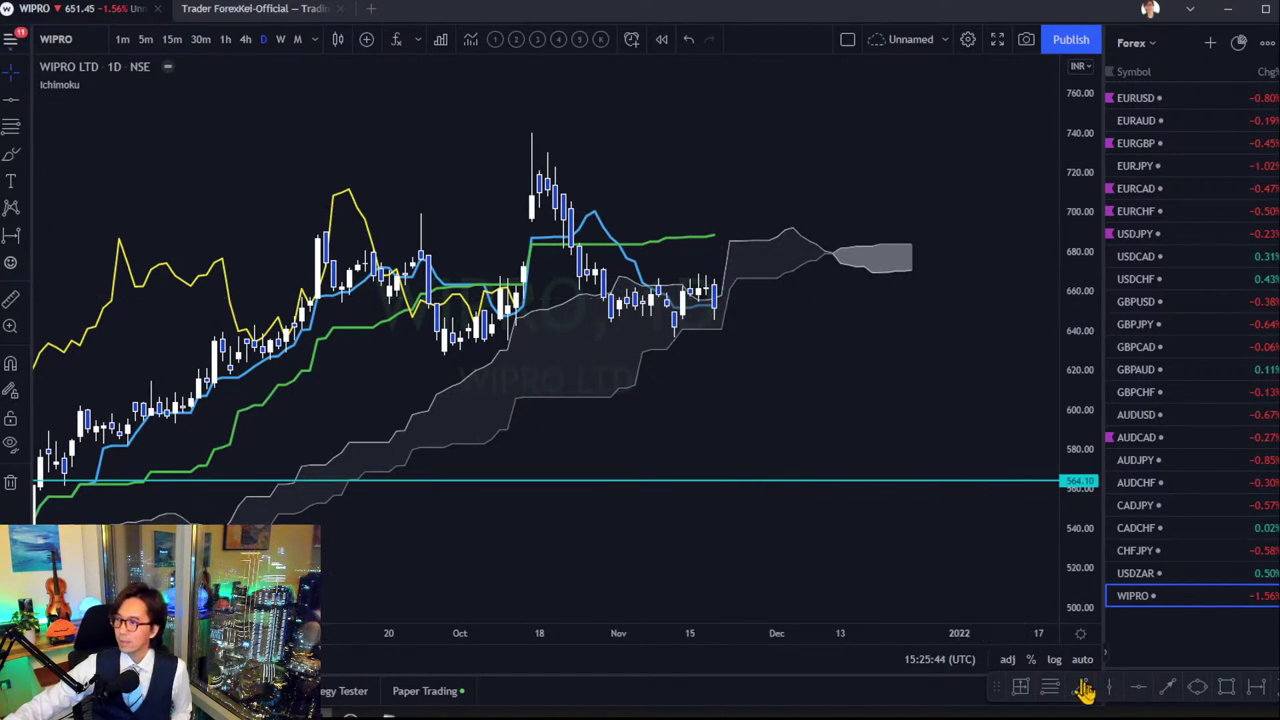
# Draw a red upward arrow past the cloud, then return to weekly candles.
pyautogui.click(1166, 687)
pyautogui.moveTo(746, 288); pyautogui.dragTo(866, 140)
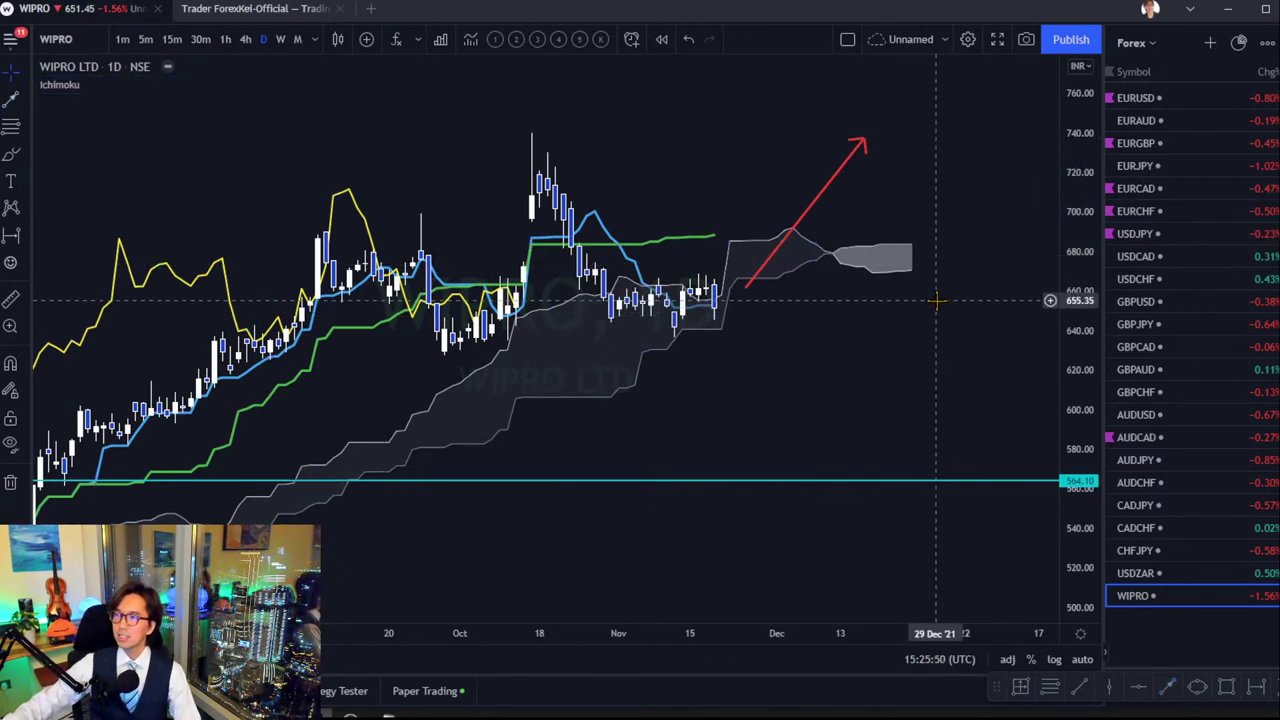
pyautogui.click(280, 39)
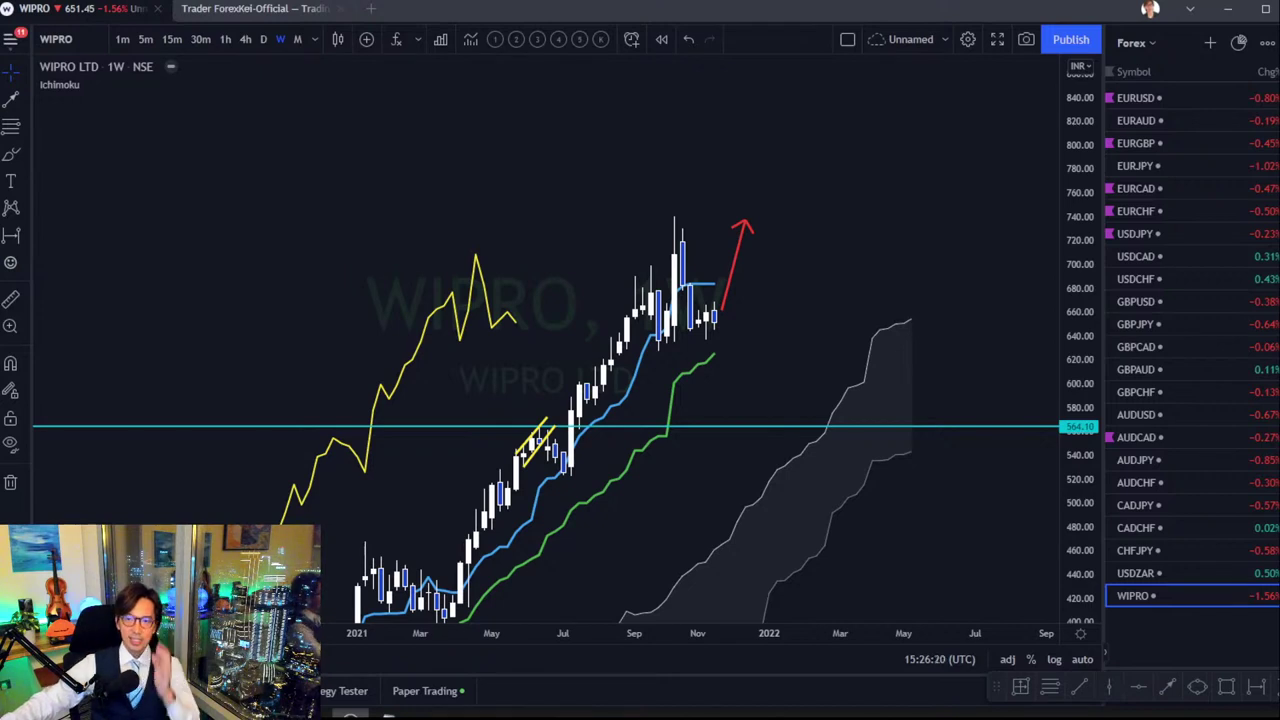
# Load US100 from the Index watchlist, then show the trader's profile page.
pyautogui.click(1152, 43)
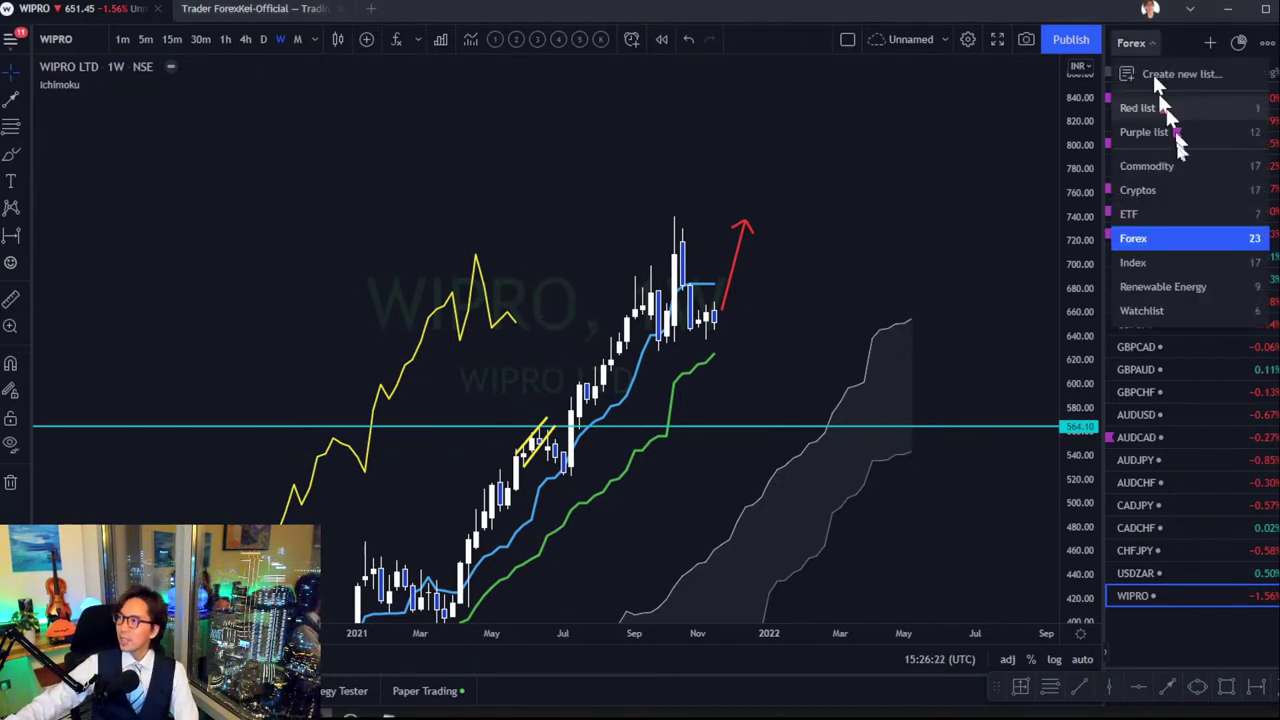
pyautogui.click(1185, 263)
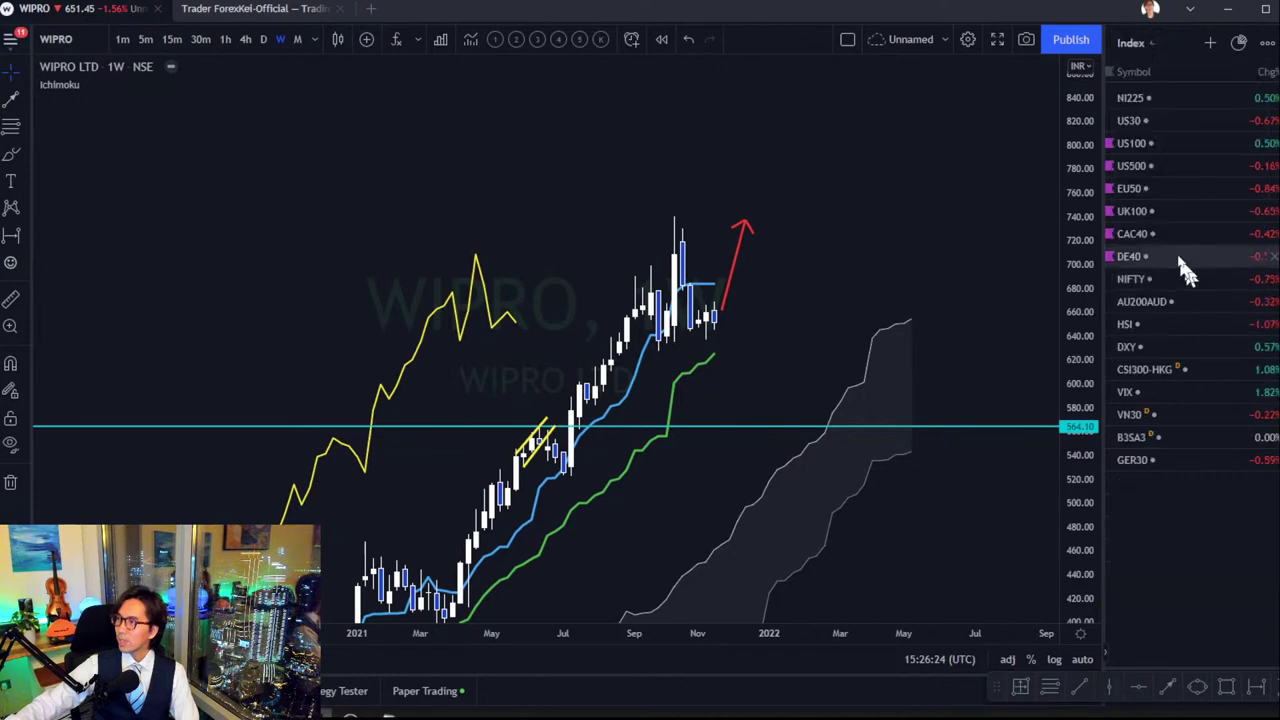
pyautogui.click(1183, 142)
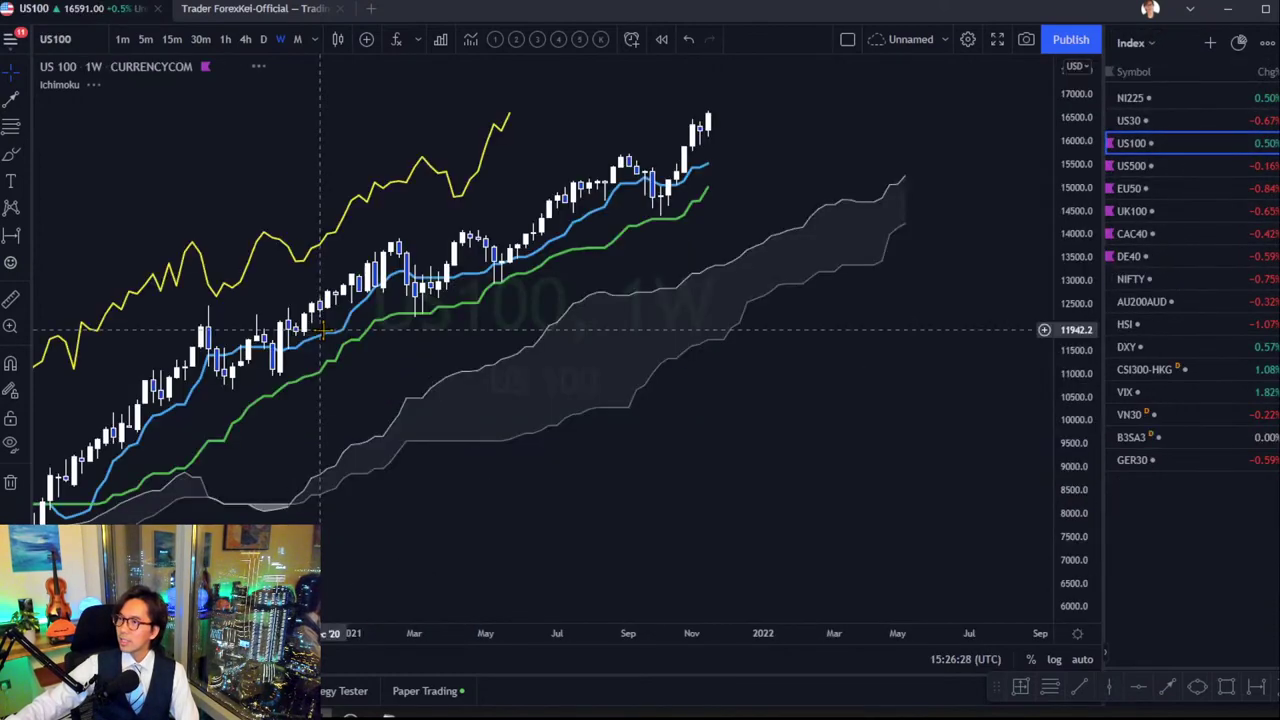
pyautogui.moveTo(771, 220); pyautogui.dragTo(766, 277)
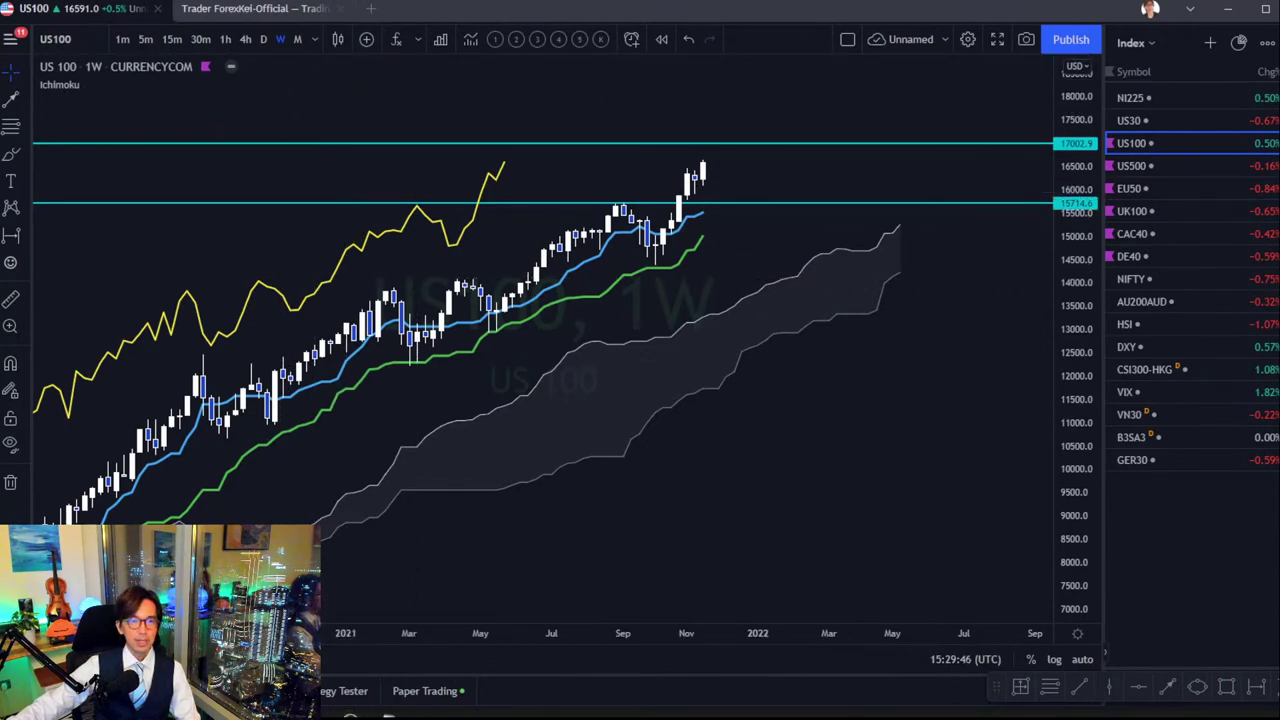
pyautogui.click(300, 10)
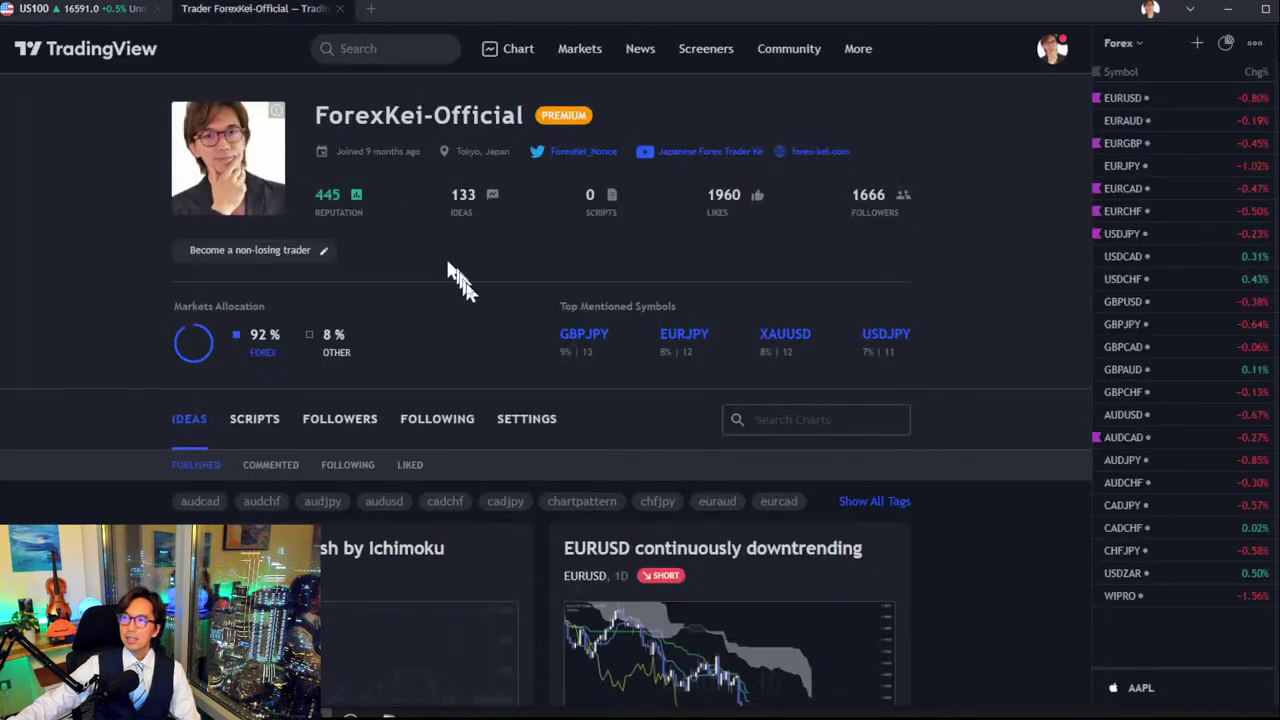